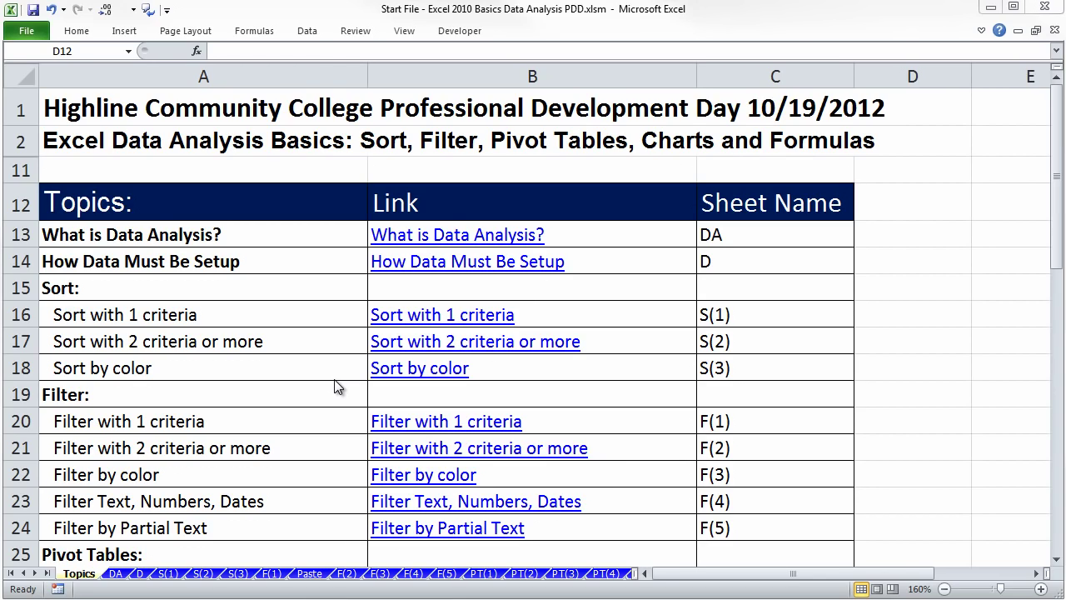
Look through the Topics list, follow the Sort by color link to its sheet, and return to the Topics sheet.
{"action": "left_click", "coordinate": [232, 393]}
{"action": "scroll", "coordinate": [268, 348], "scroll_direction": "down", "scroll_amount": 7}
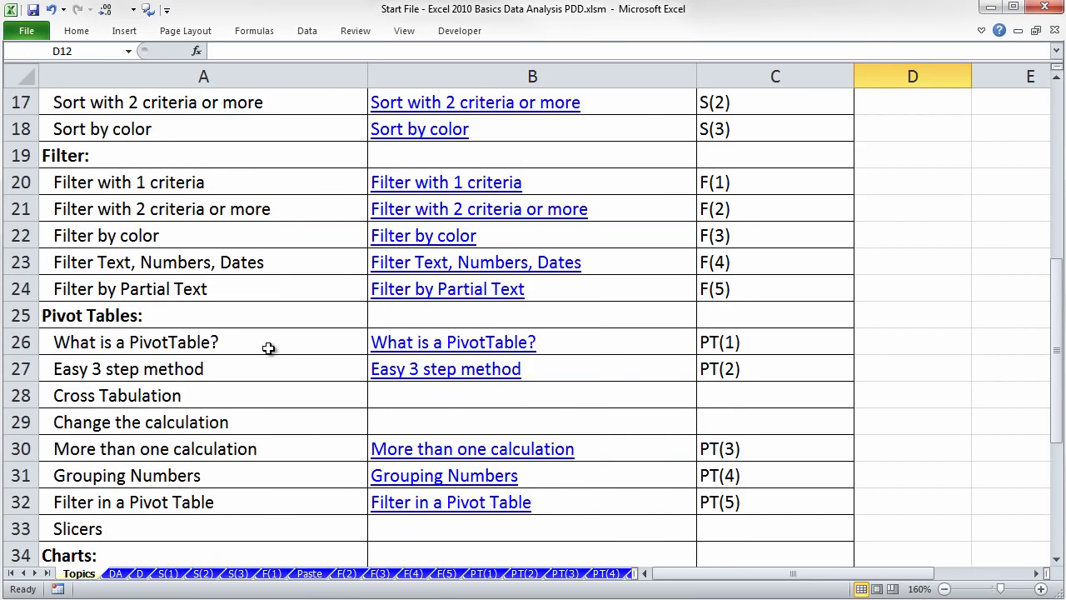
{"action": "scroll", "coordinate": [268, 348], "scroll_direction": "down", "scroll_amount": 2}
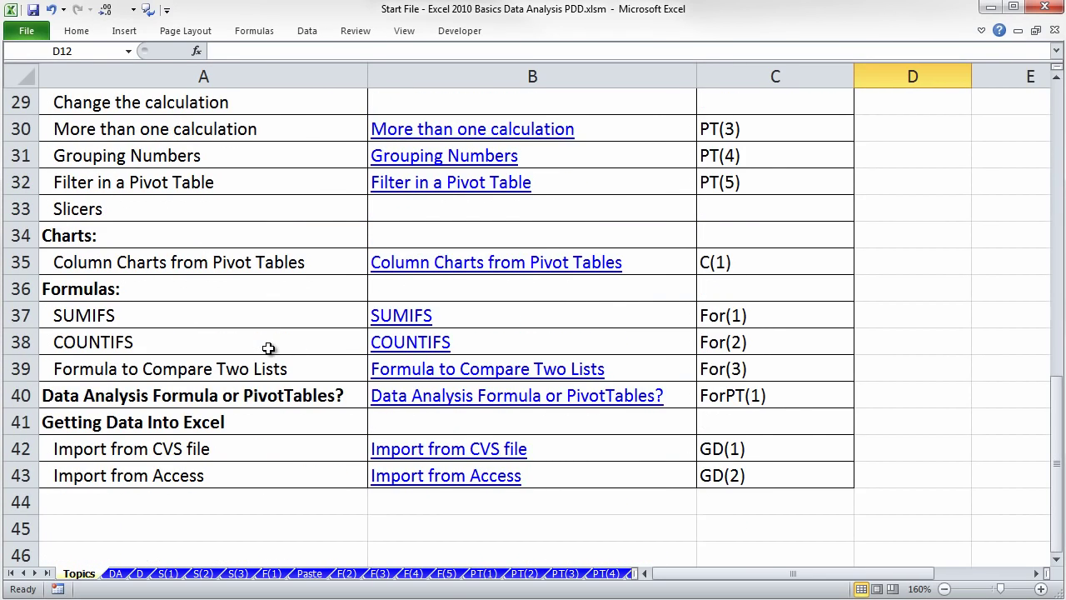
{"action": "scroll", "coordinate": [268, 348], "scroll_direction": "up", "scroll_amount": 6}
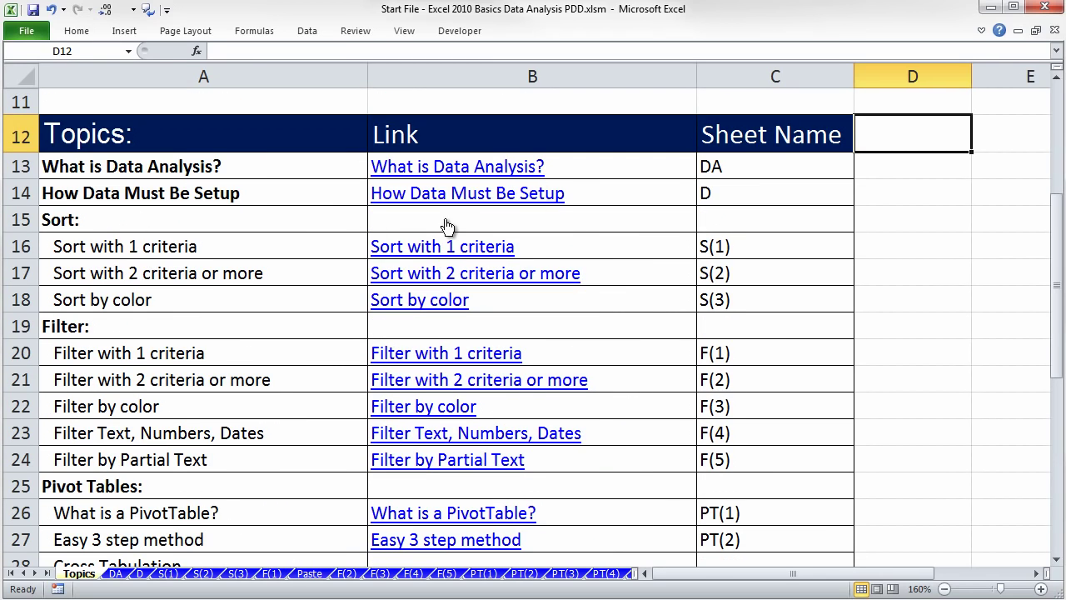
{"action": "left_click", "coordinate": [408, 305]}
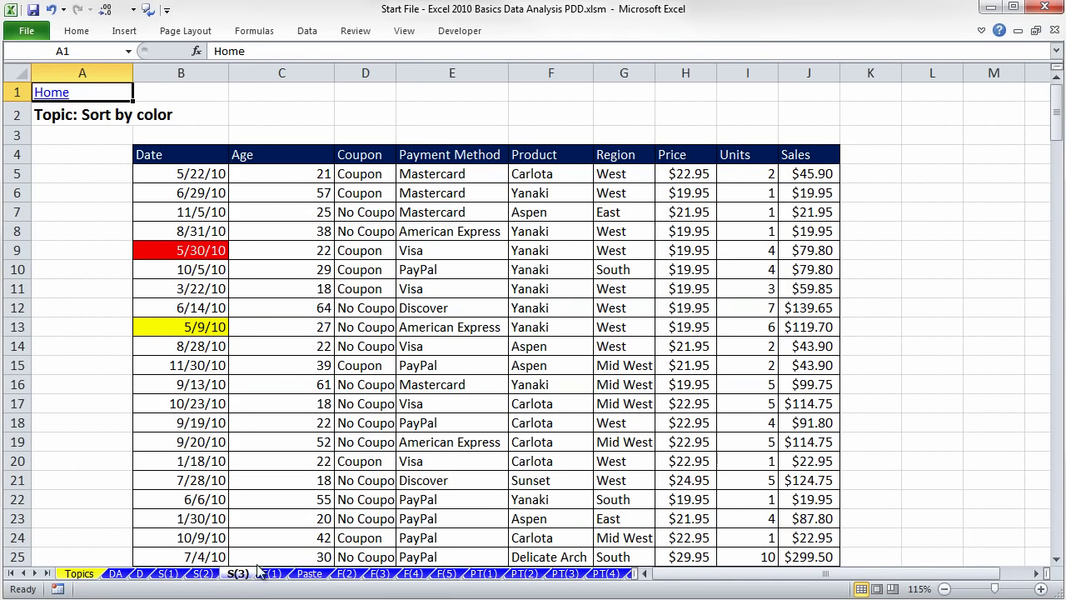
{"action": "left_click", "coordinate": [79, 573]}
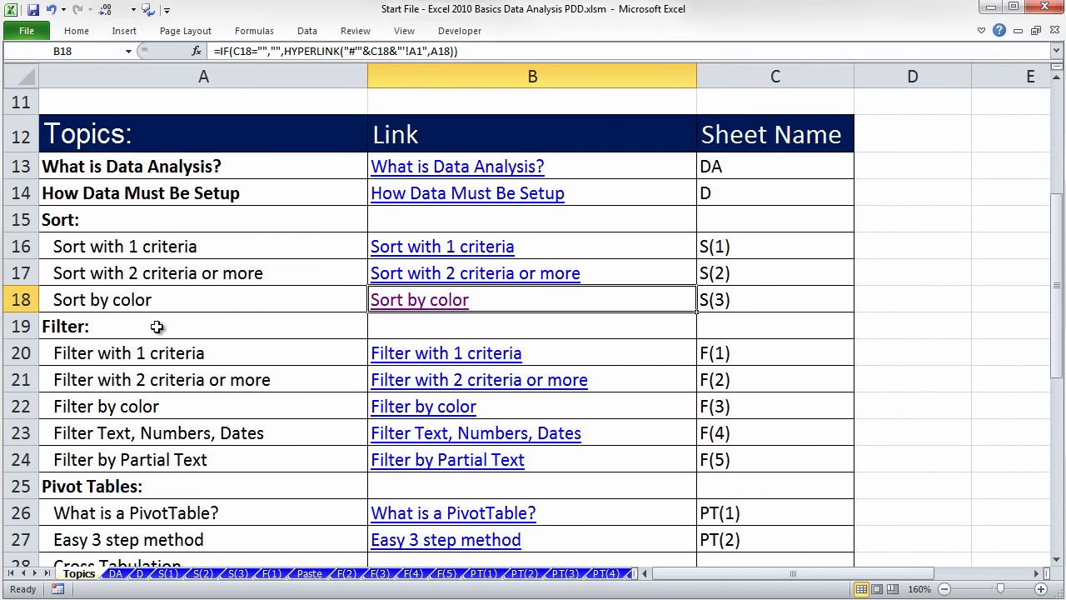
Review the pivot table, chart, formula and data import topics, and return to the start of the Topics sheet.
{"action": "scroll", "coordinate": [238, 428], "scroll_direction": "down", "scroll_amount": 2}
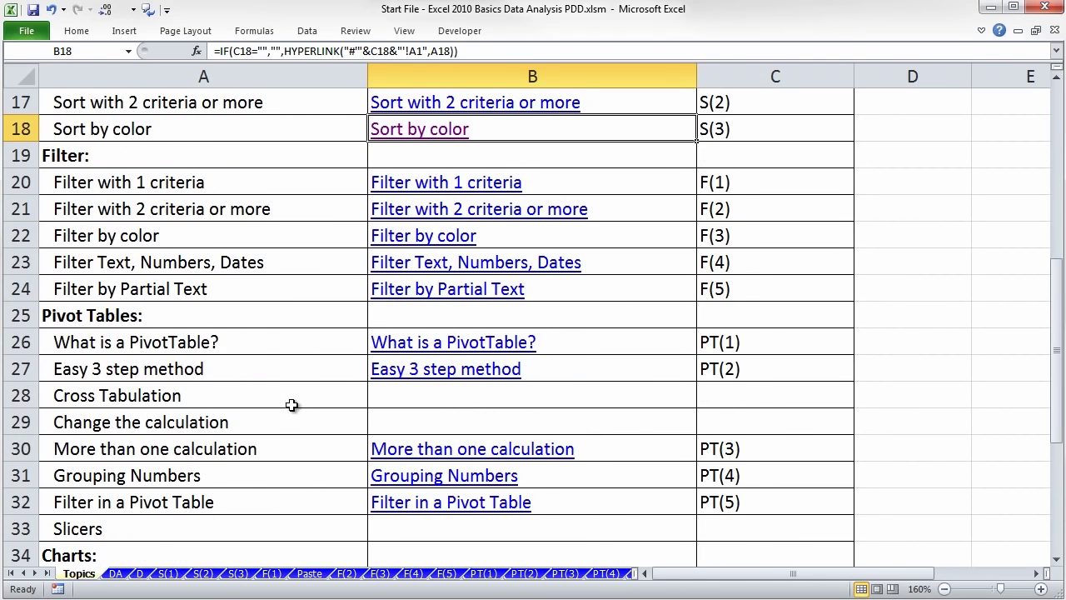
{"action": "scroll", "coordinate": [300, 412], "scroll_direction": "down", "scroll_amount": 2}
{"action": "scroll", "coordinate": [307, 412], "scroll_direction": "down", "scroll_amount": 2}
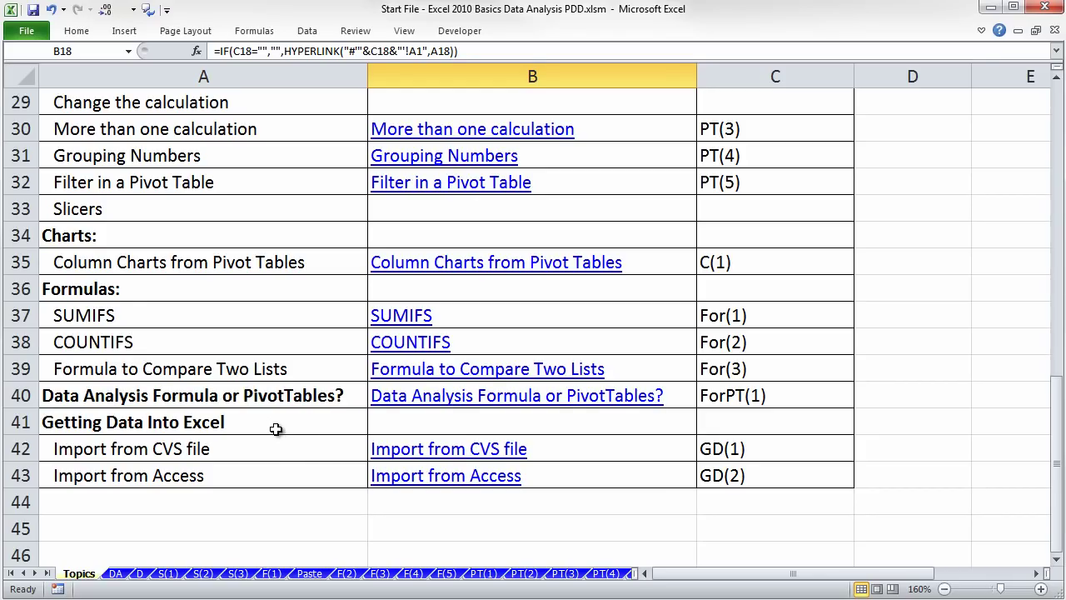
{"action": "key", "text": "ctrl+Home"}
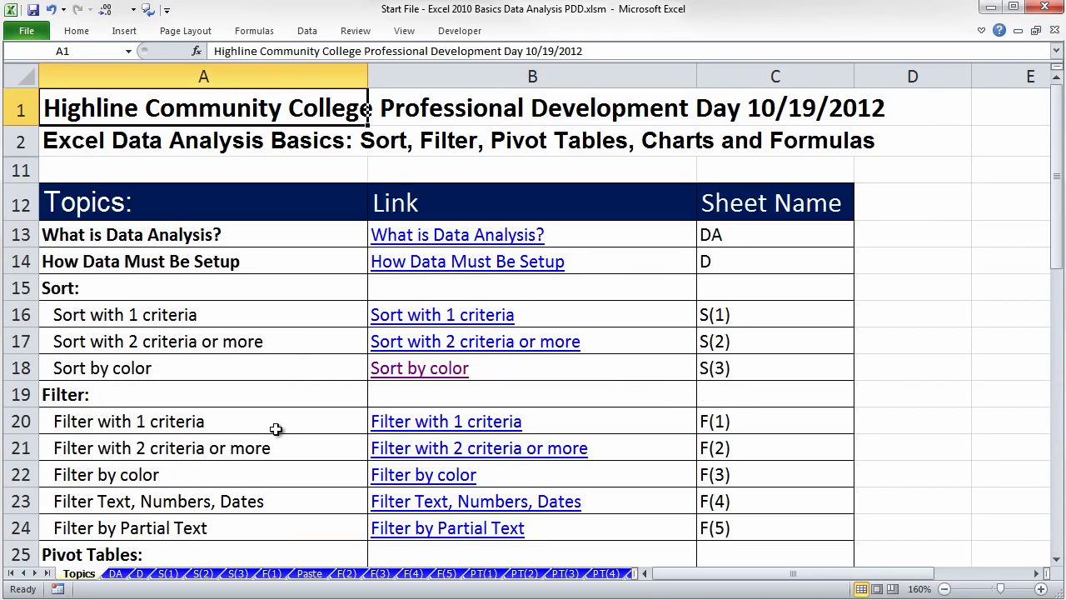
Open the DA sheet and highlight the first four records of the sorted assembly time table, E10:G13.
{"action": "left_click", "coordinate": [116, 573]}
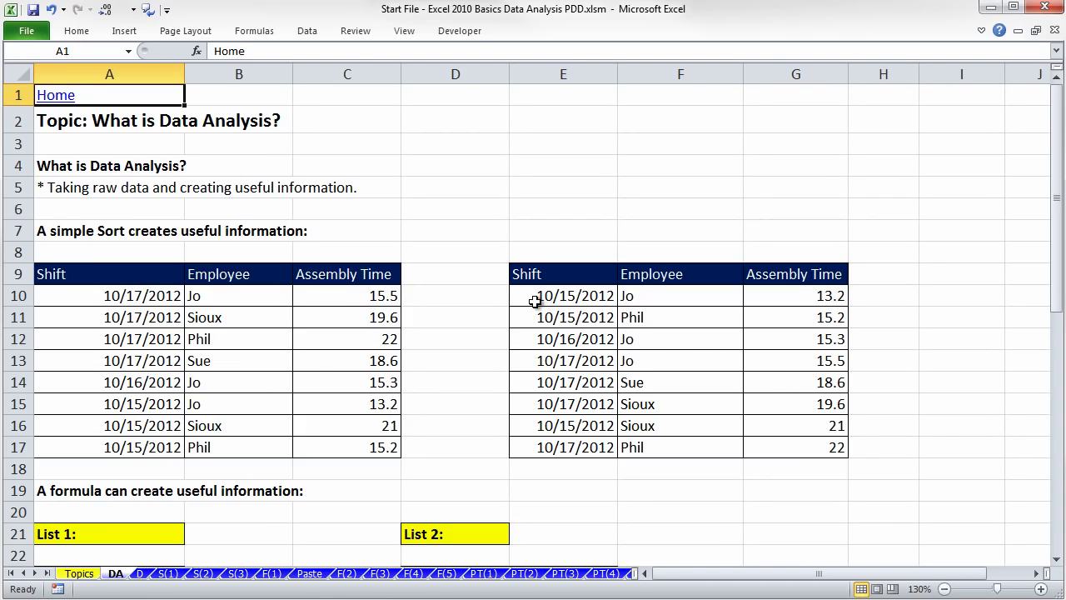
{"action": "left_click_drag", "start_coordinate": [535, 299], "coordinate": [784, 356]}
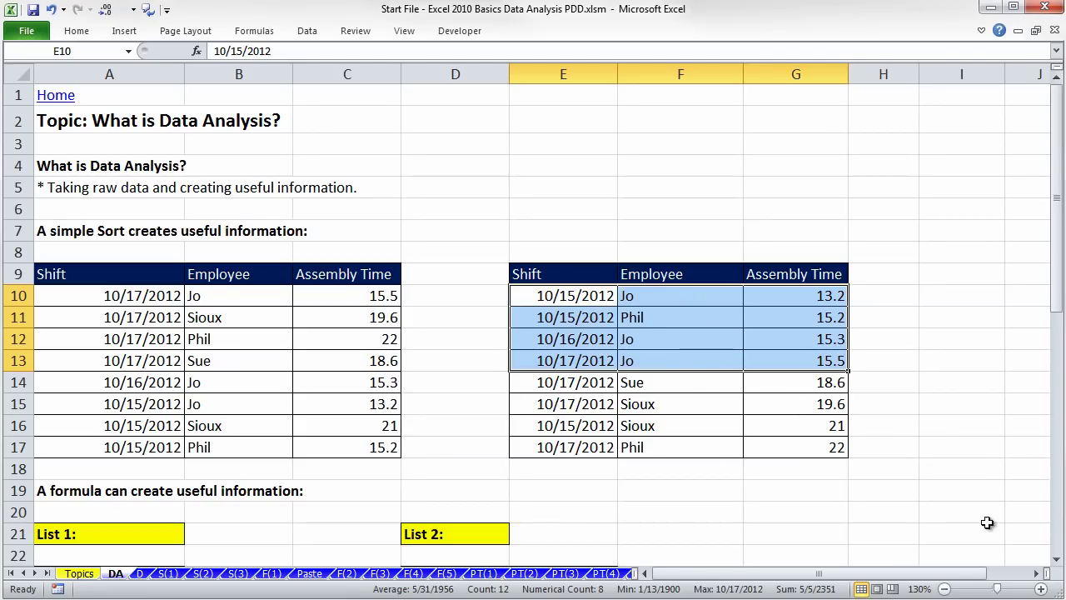
{"action": "left_click", "coordinate": [470, 423]}
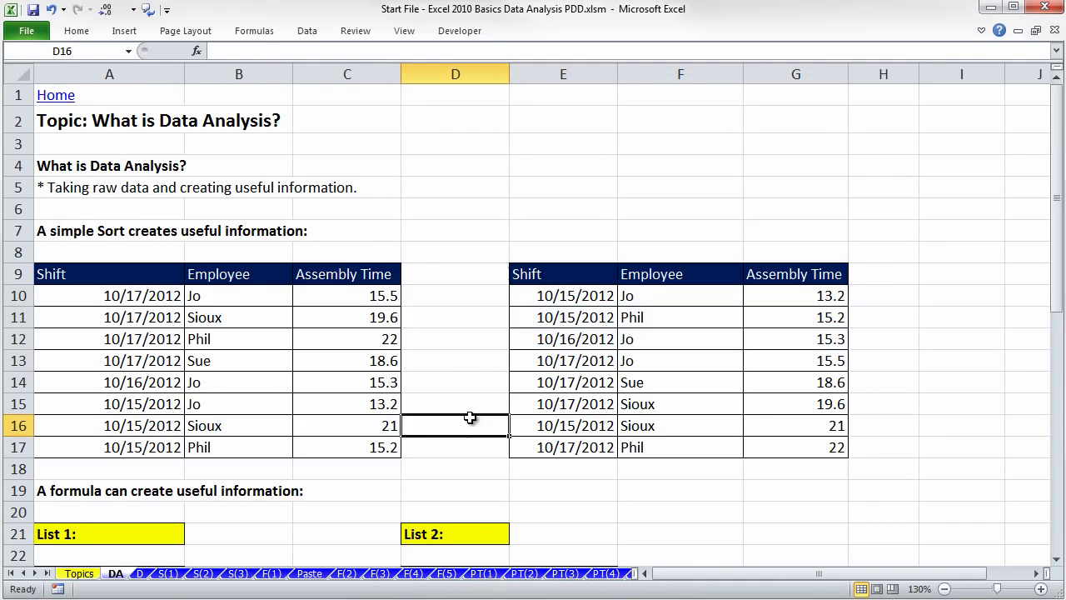
Examine the formula example on the DA sheet that checks whether the names in List 2 are in List 1.
{"action": "left_click", "coordinate": [1056, 558]}
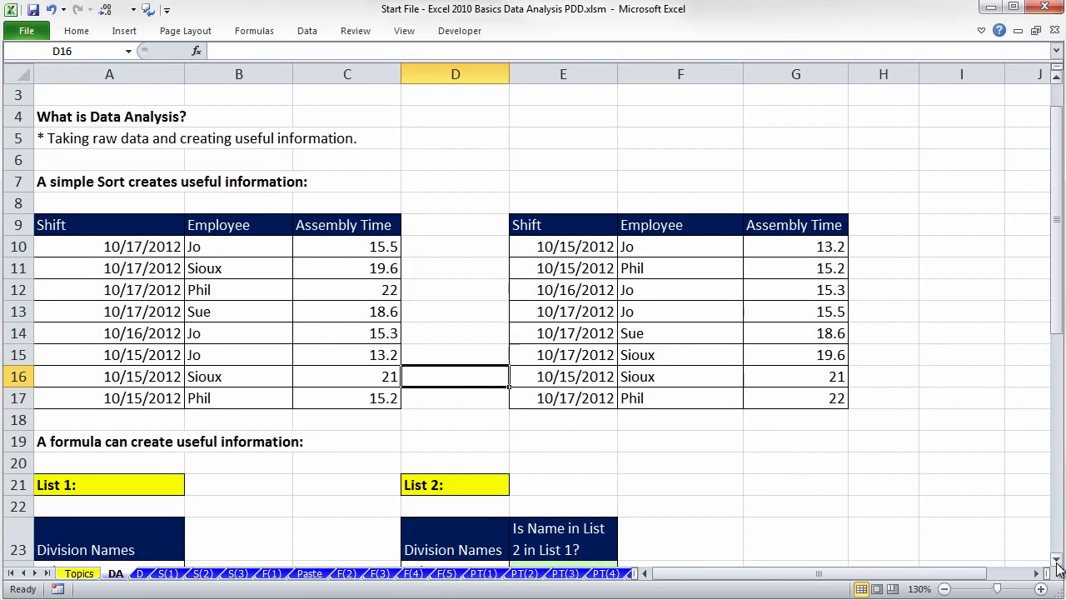
{"action": "left_click", "coordinate": [1056, 561]}
{"action": "left_click", "coordinate": [1056, 560]}
{"action": "left_click", "coordinate": [1056, 560]}
{"action": "left_click", "coordinate": [1056, 560]}
{"action": "left_click", "coordinate": [1056, 560]}
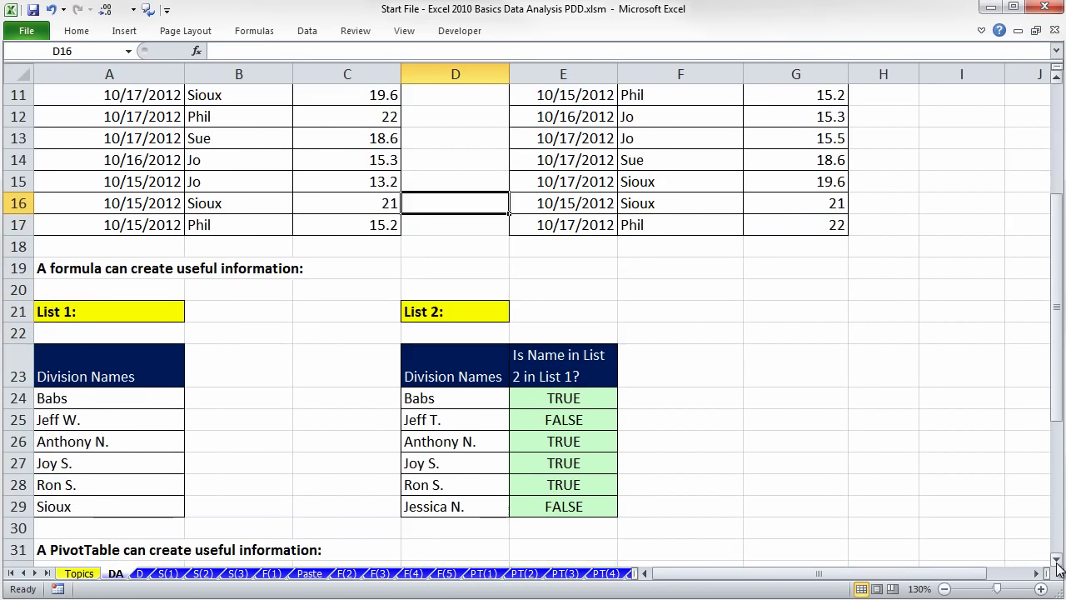
{"action": "scroll", "coordinate": [824, 390], "scroll_direction": "up", "scroll_amount": 2}
{"action": "scroll", "coordinate": [616, 333], "scroll_direction": "down", "scroll_amount": 3}
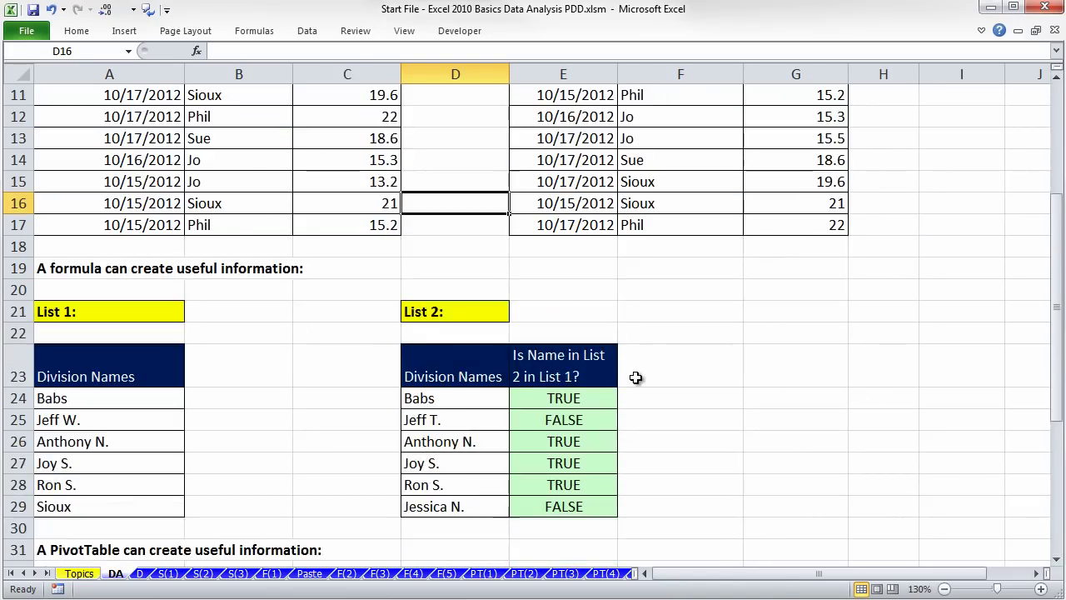
{"action": "scroll", "coordinate": [655, 380], "scroll_direction": "down", "scroll_amount": 1}
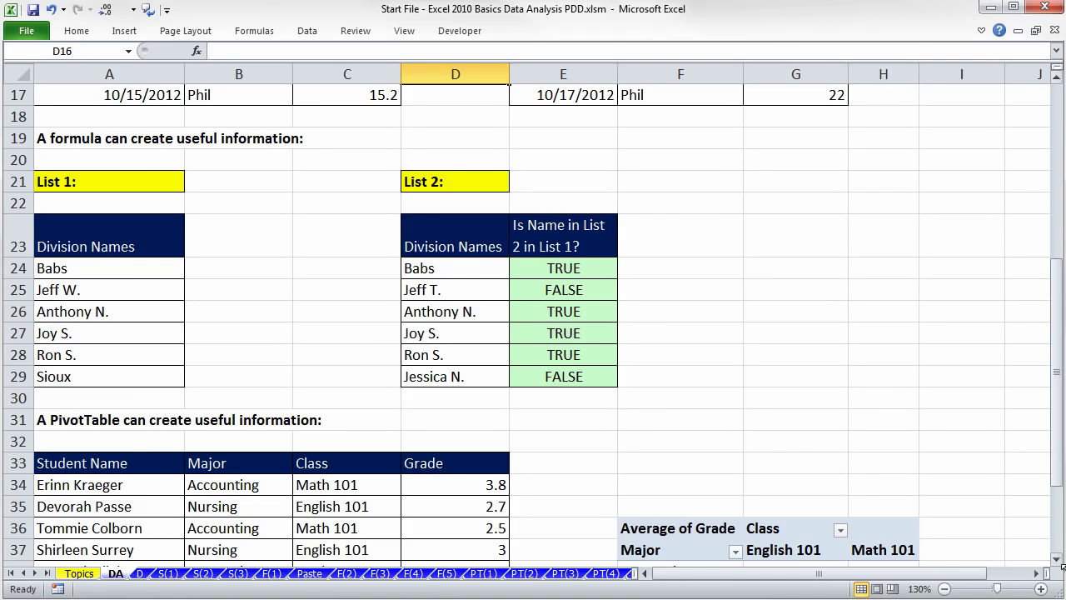
Hide the PivotTable Field List for the Average of Grade PivotTable on the DA sheet.
{"action": "scroll", "coordinate": [1061, 565], "scroll_direction": "down", "scroll_amount": 3}
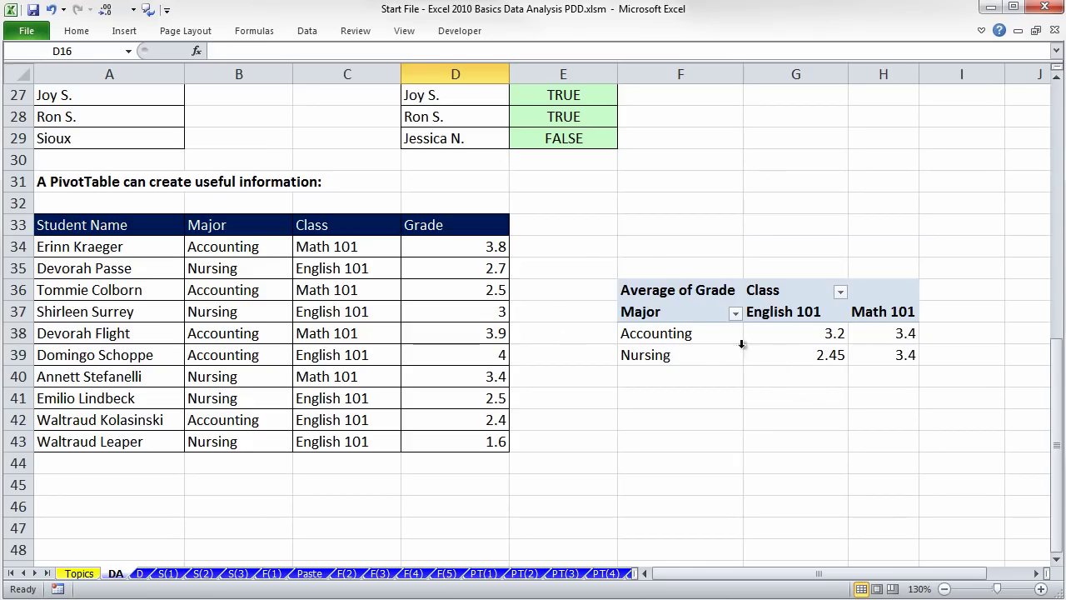
{"action": "left_click", "coordinate": [695, 358]}
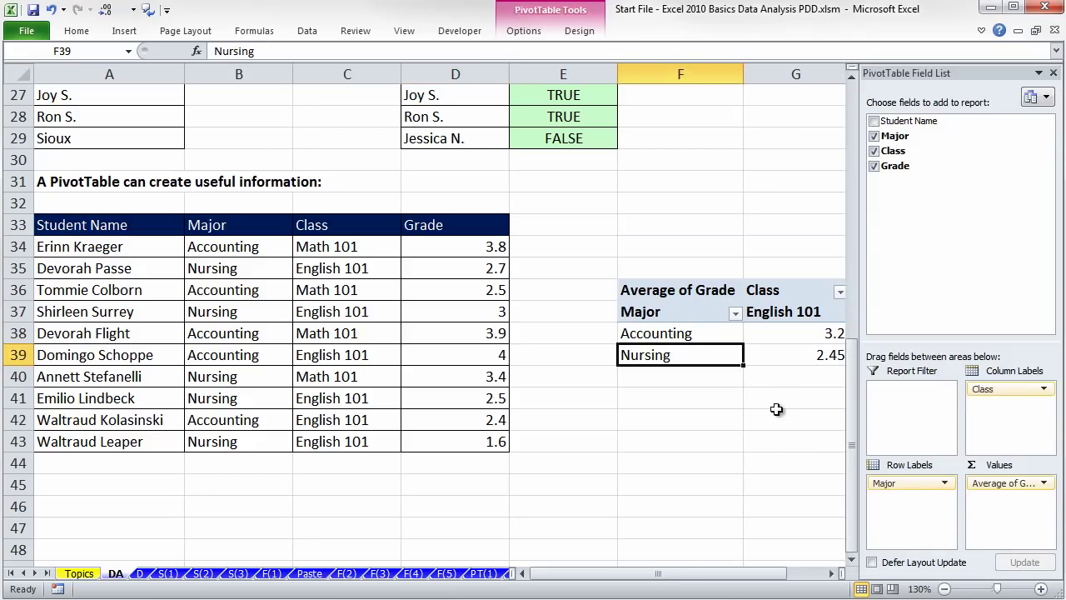
{"action": "right_click", "coordinate": [690, 356]}
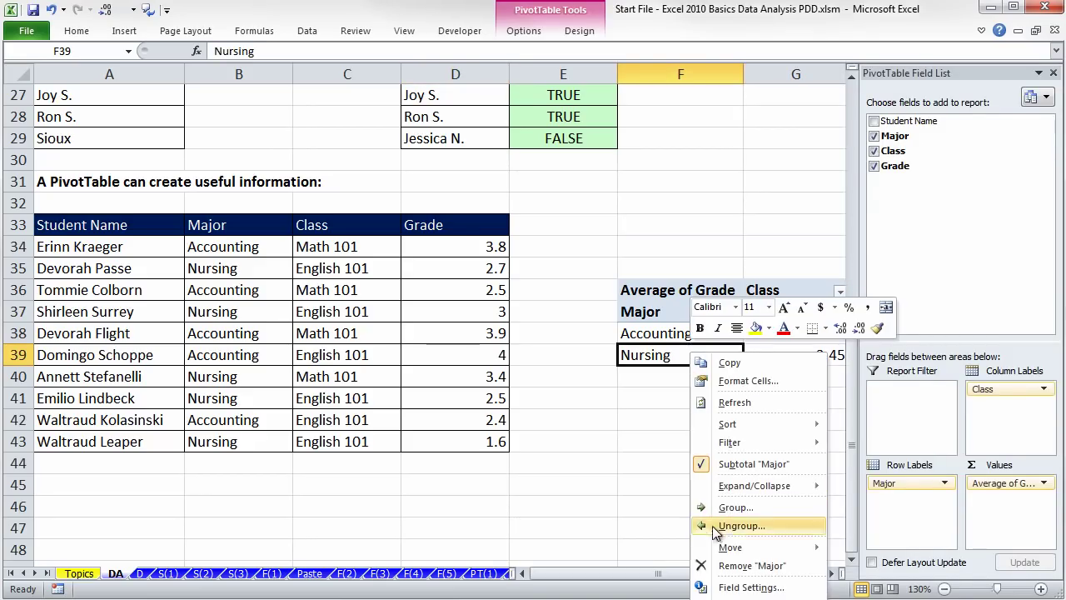
{"action": "left_click", "coordinate": [741, 598]}
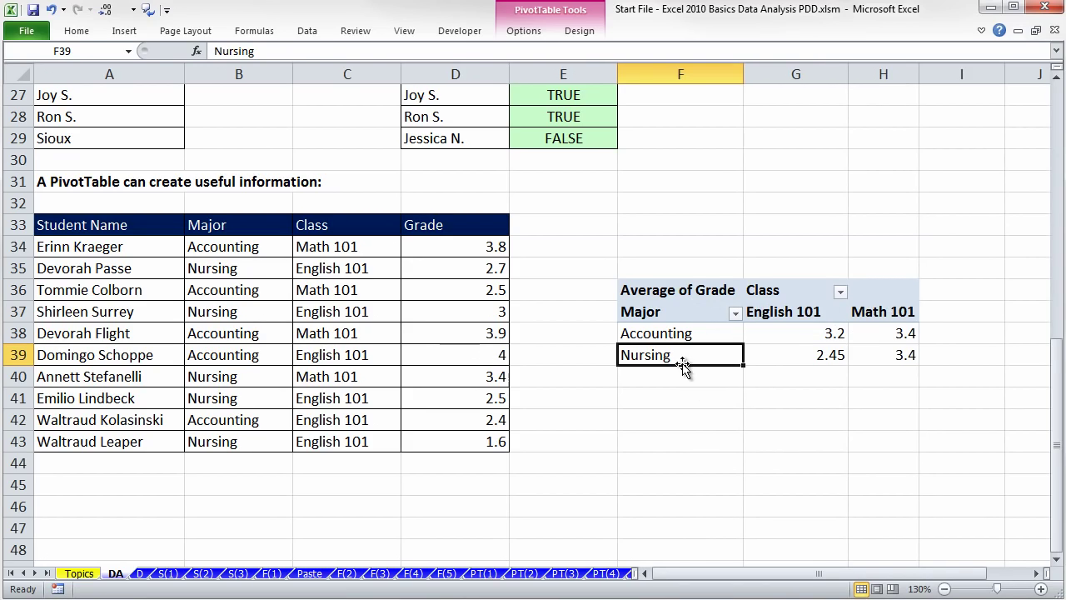
Examine the Nursing Math 101 and Accounting English 101 averages in the PivotTable, and return to cell A1.
{"action": "left_click", "coordinate": [887, 313]}
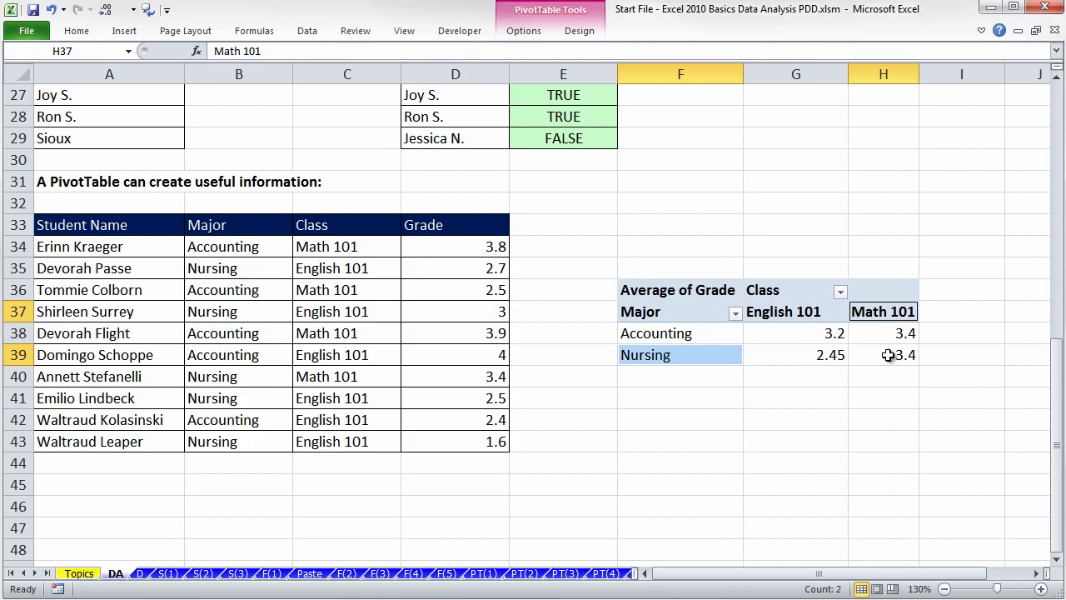
{"action": "left_click", "coordinate": [885, 354]}
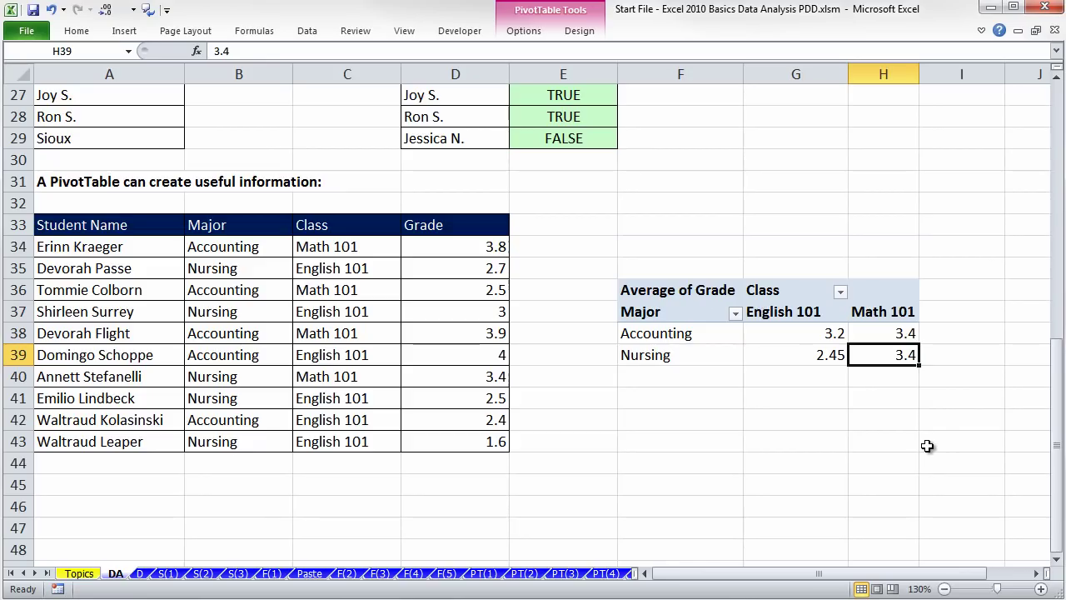
{"action": "left_click", "coordinate": [820, 334]}
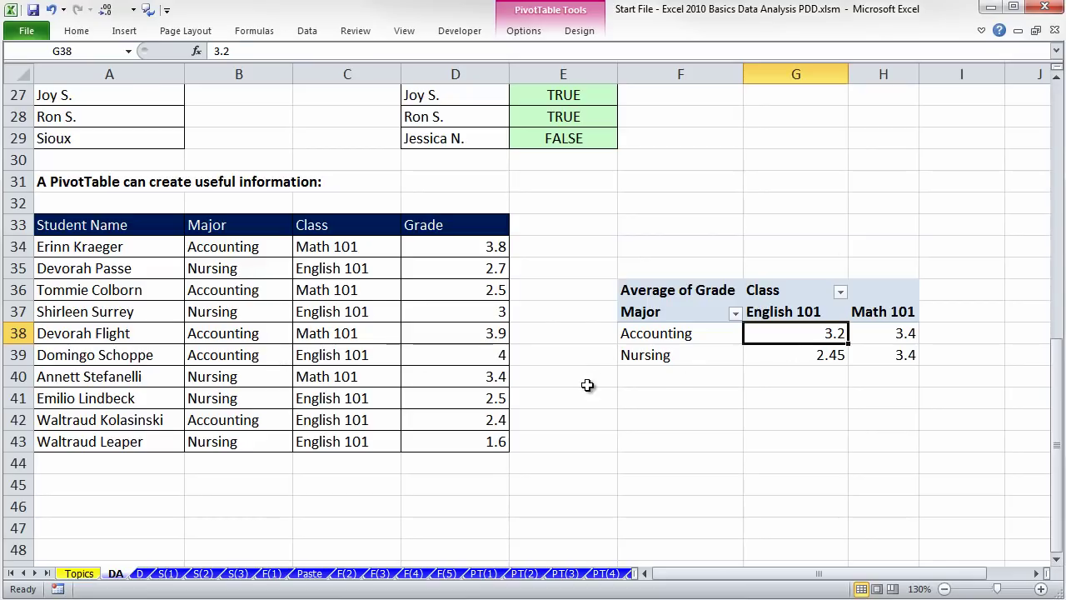
{"action": "key", "text": "ctrl+Home"}
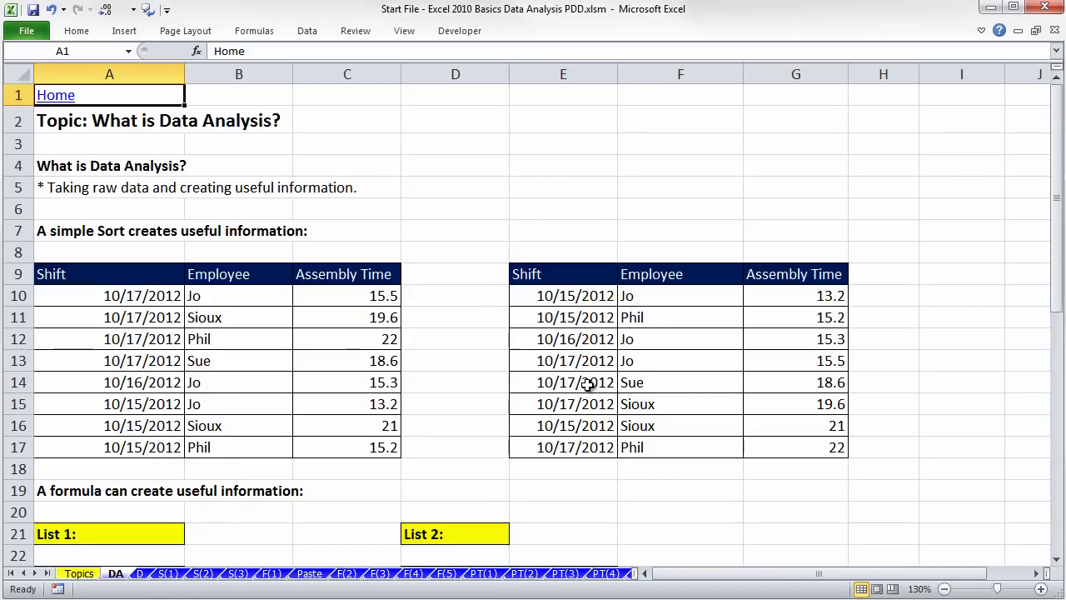
Open the D sheet and highlight the student table's header row and its first two records one after another.
{"action": "left_click", "coordinate": [140, 574]}
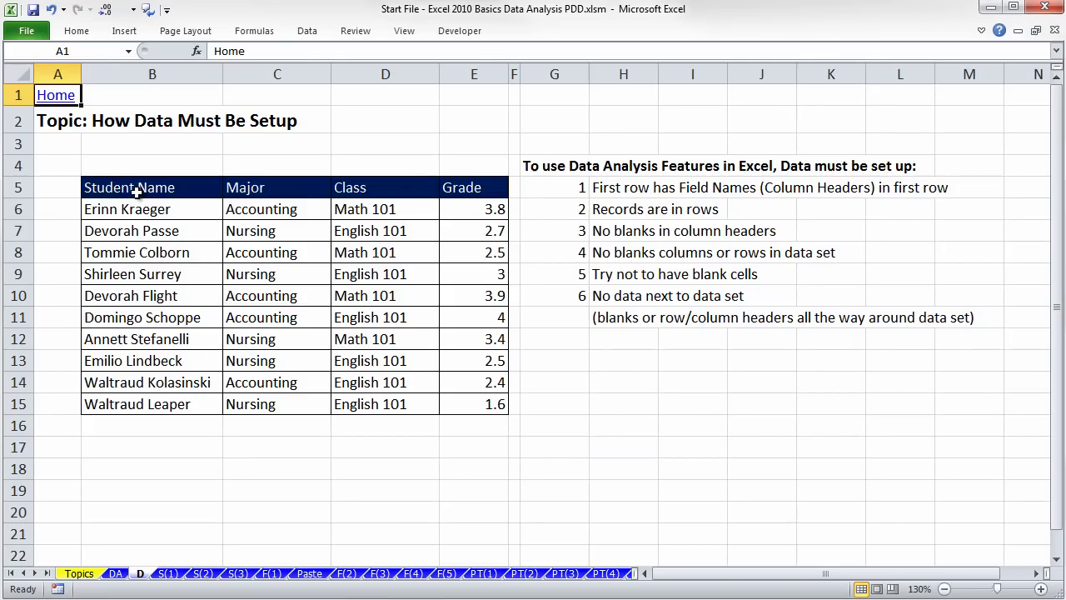
{"action": "left_click_drag", "start_coordinate": [95, 184], "coordinate": [448, 192]}
{"action": "left_click_drag", "start_coordinate": [100, 209], "coordinate": [483, 212]}
{"action": "left_click_drag", "start_coordinate": [148, 236], "coordinate": [471, 231]}
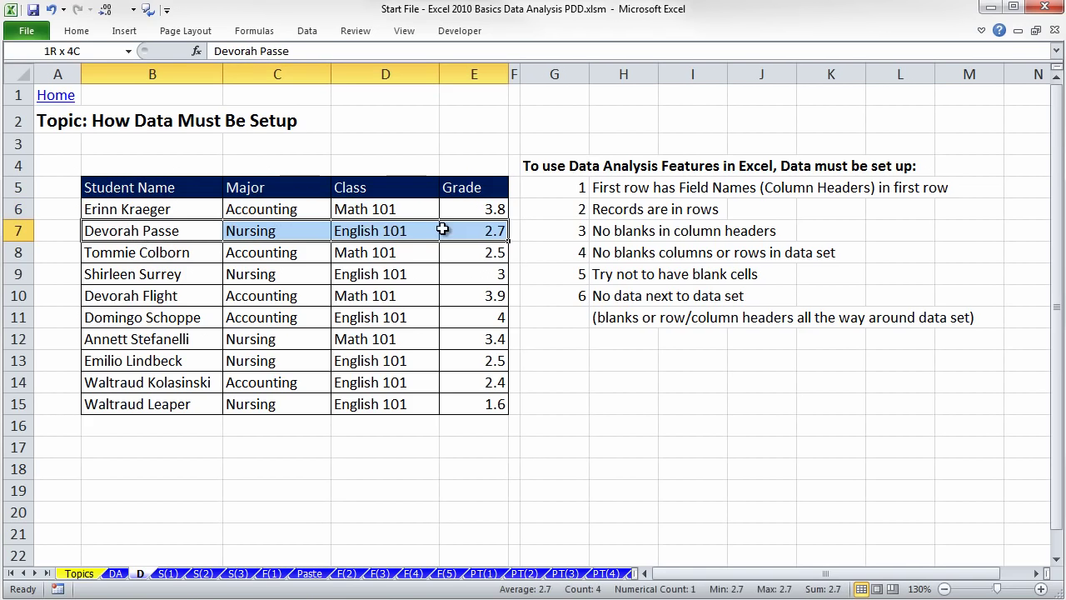
Insert a blank column before the Class column of the student table, and undo the insertion.
{"action": "left_click", "coordinate": [364, 79]}
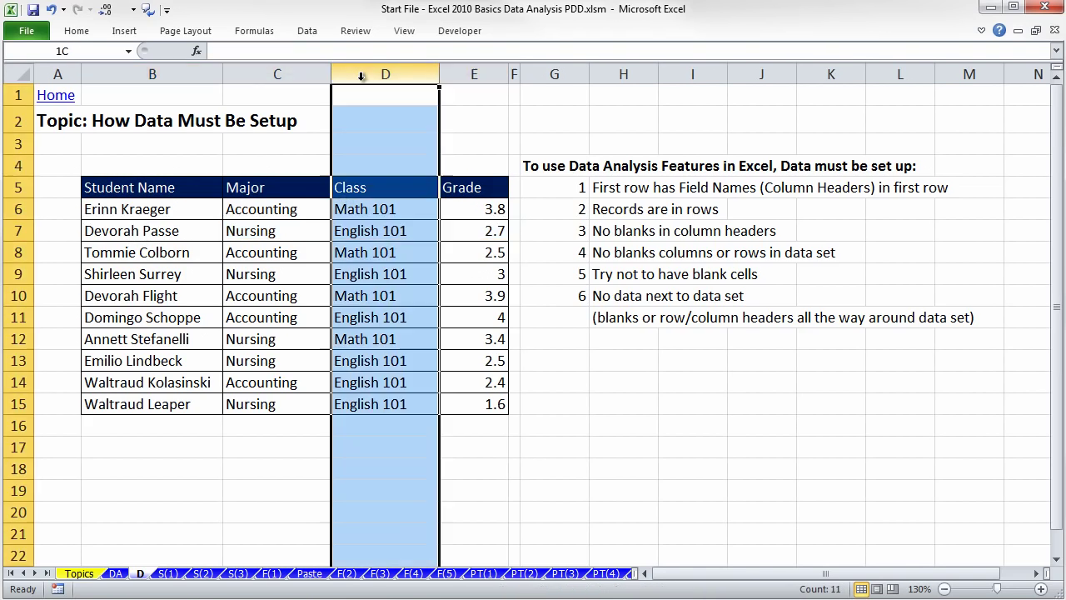
{"action": "right_click", "coordinate": [364, 80]}
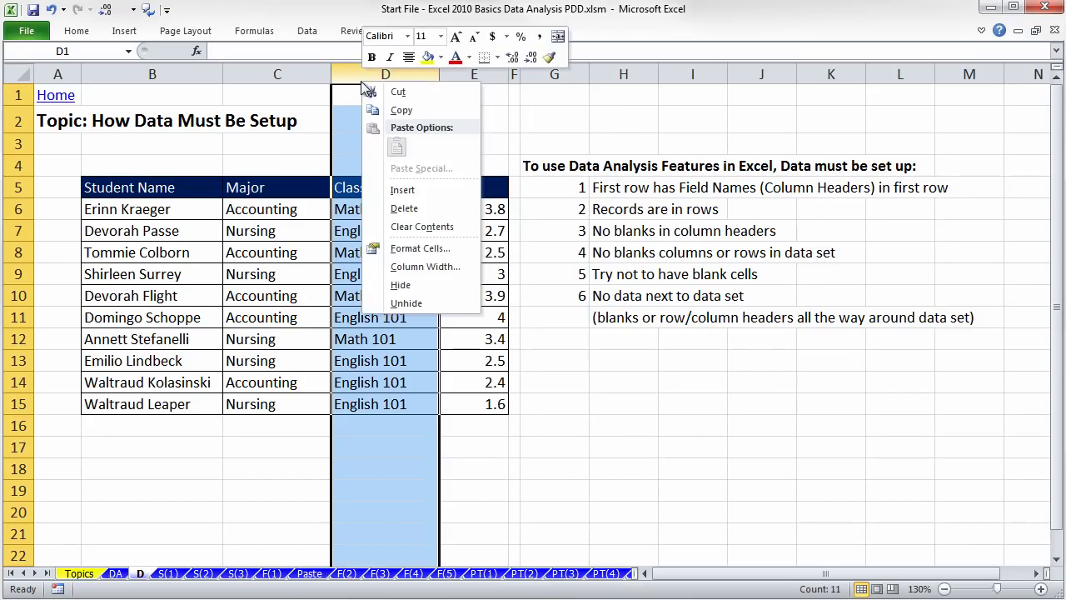
{"action": "left_click", "coordinate": [405, 190]}
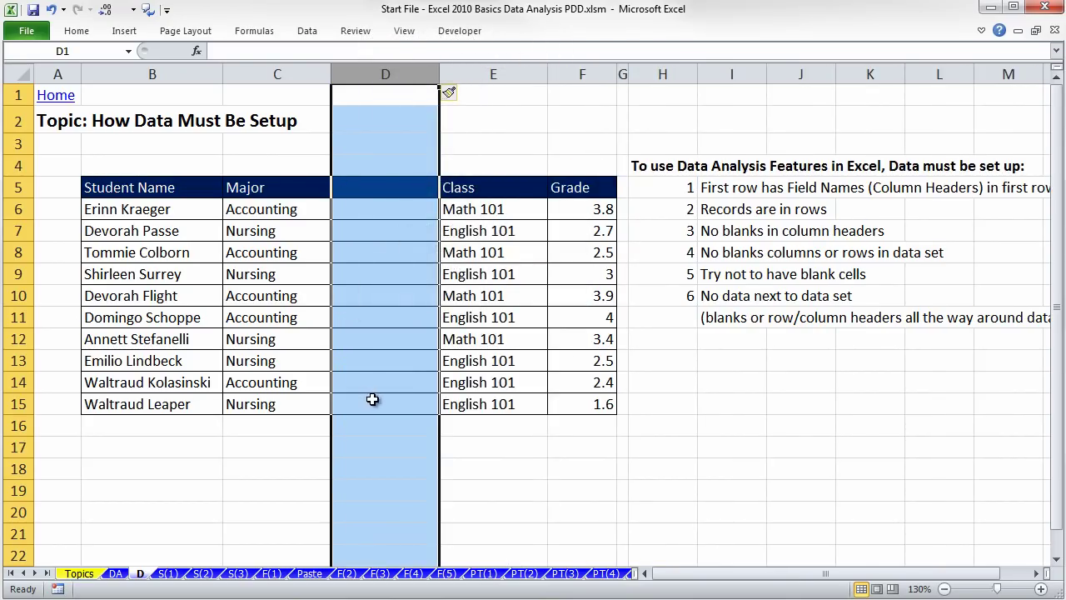
{"action": "key", "text": "ctrl+z"}
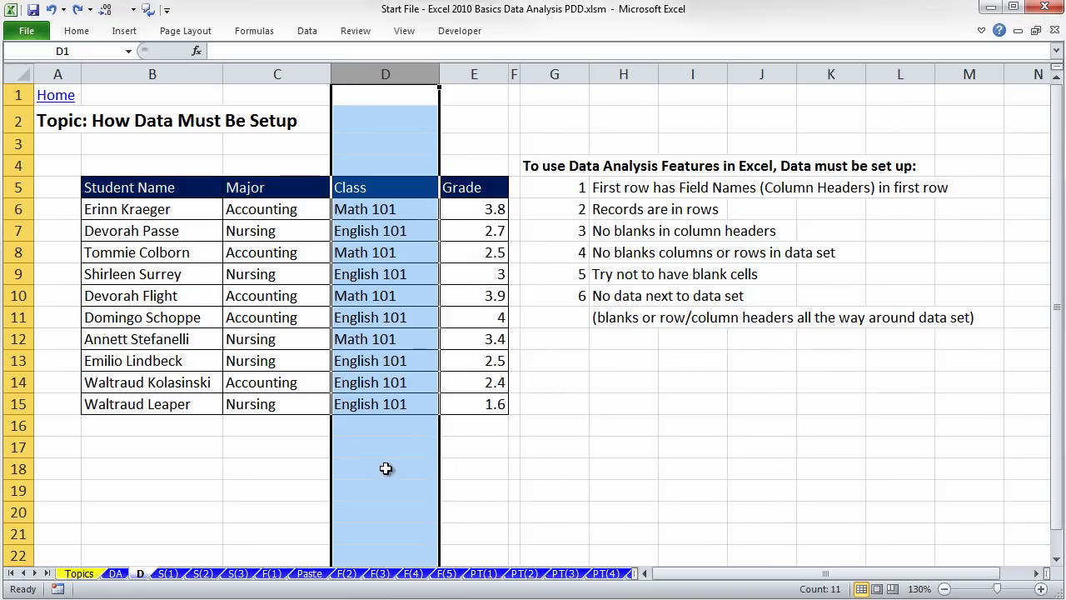
Clear the Major column header in C5, and undo the deletion.
{"action": "left_click", "coordinate": [264, 190]}
{"action": "key", "text": "Delete"}
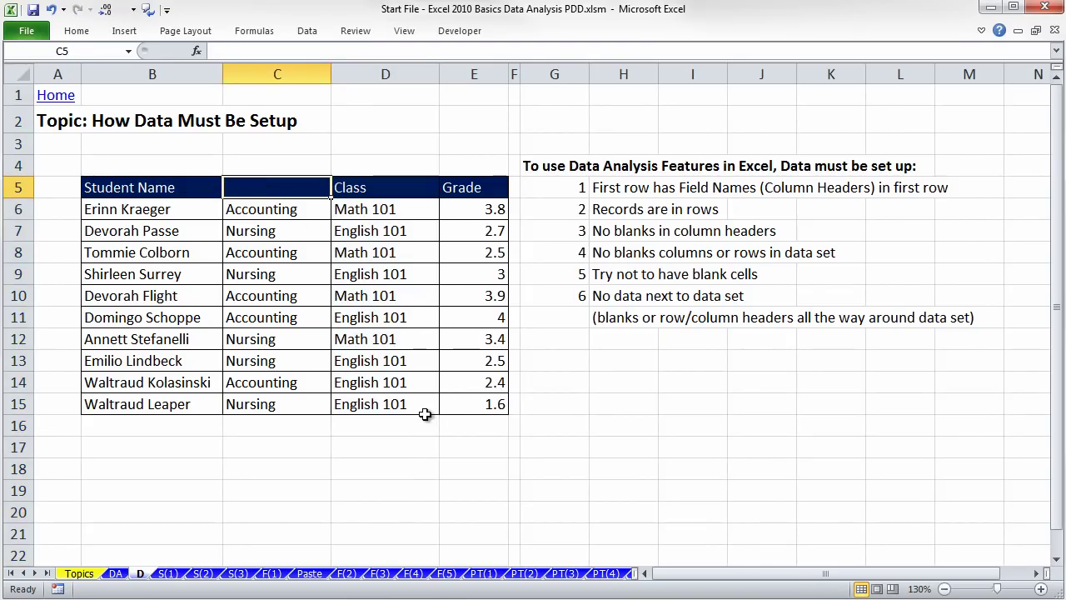
{"action": "key", "text": "ctrl+z"}
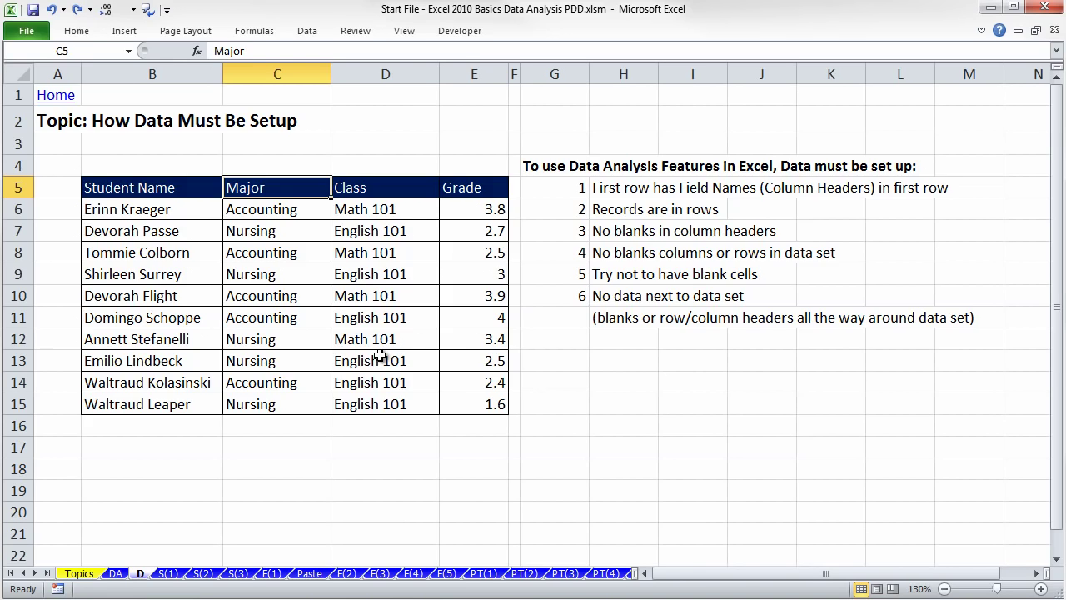
Select grade cell E9, and highlight the blank cells bordering the student data set, F4:F16 and B16:E16.
{"action": "left_click", "coordinate": [464, 276]}
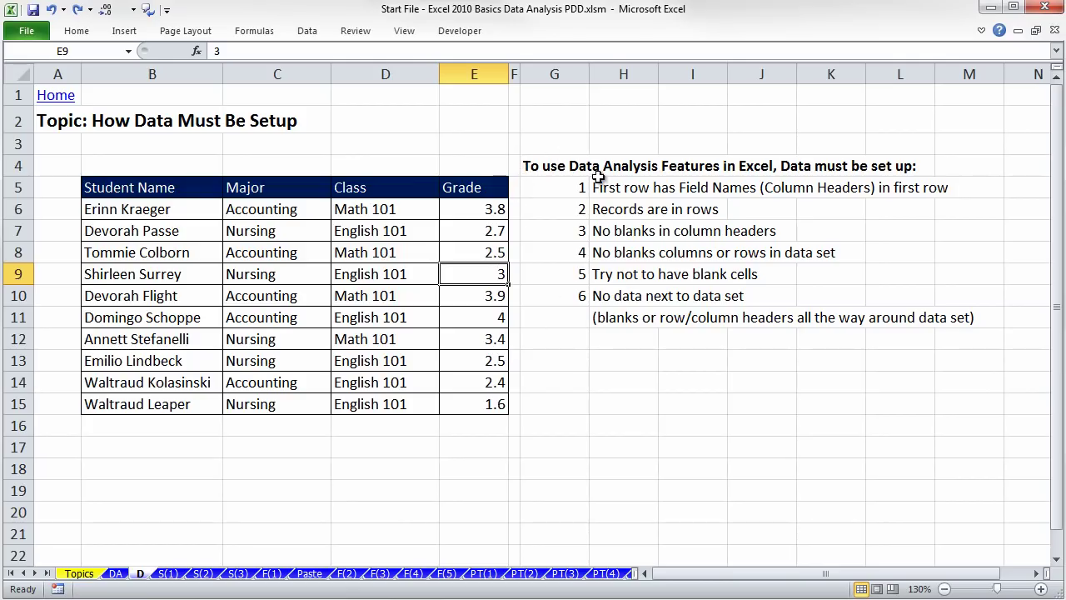
{"action": "left_click_drag", "start_coordinate": [515, 163], "coordinate": [133, 428]}
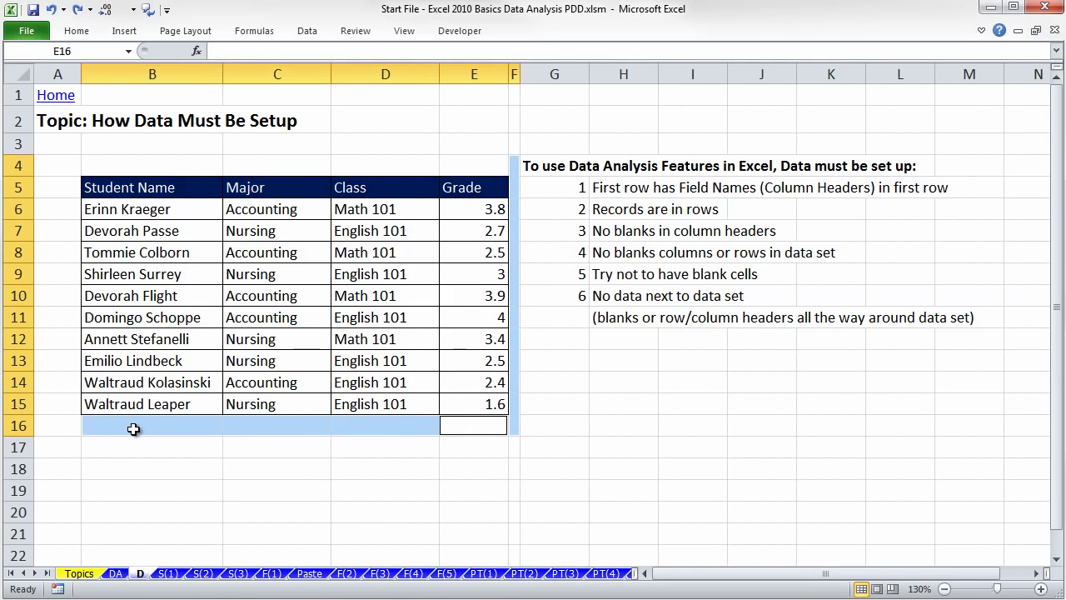
Delete column A beside the student data set, and undo the deletion.
{"action": "left_click", "coordinate": [64, 74]}
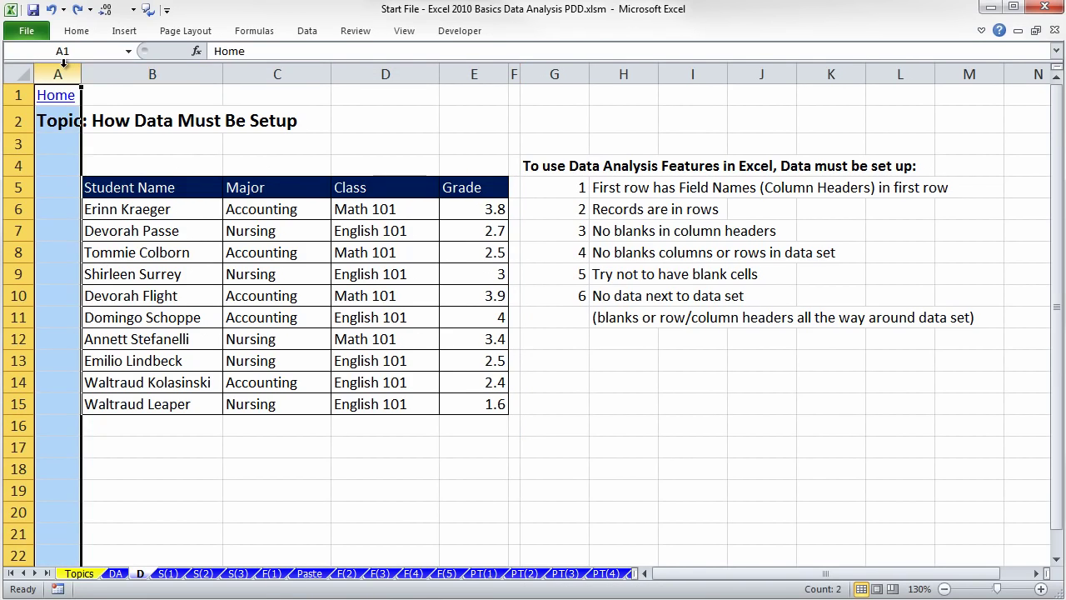
{"action": "right_click", "coordinate": [63, 74]}
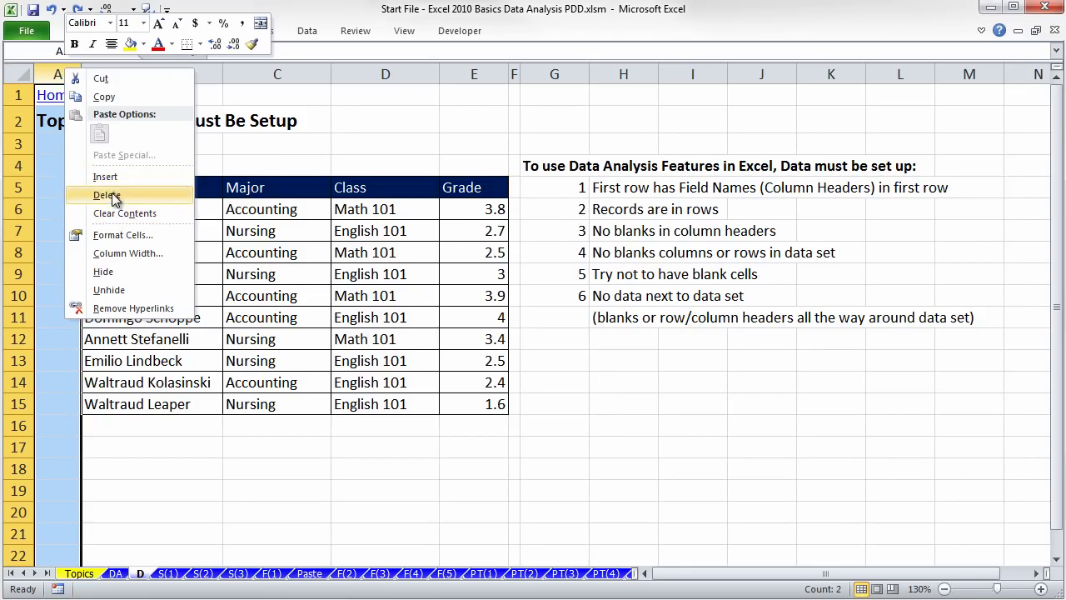
{"action": "left_click", "coordinate": [110, 196]}
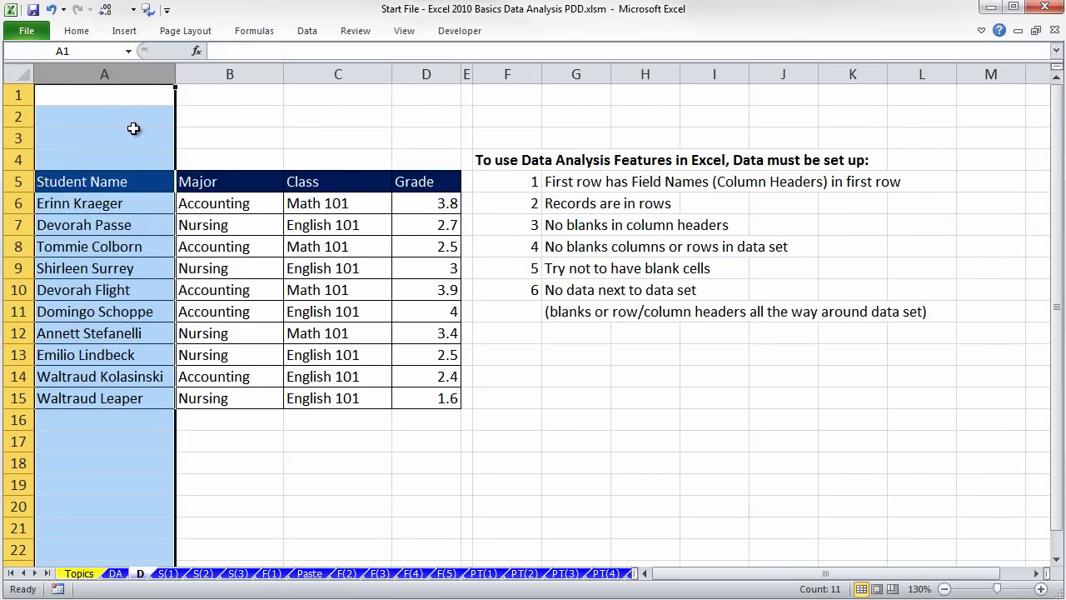
{"action": "key", "text": "ctrl+z"}
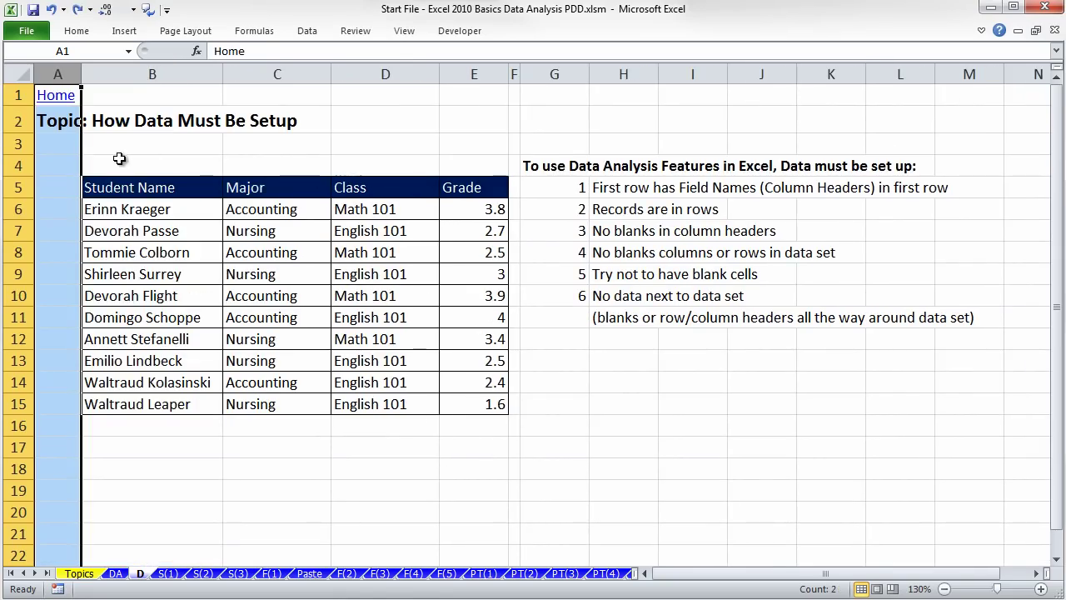
Highlight the cells along the student data set's edges, including column A beside it and B16:G16, and clear the highlighting by selecting H16.
{"action": "left_click_drag", "start_coordinate": [125, 166], "coordinate": [539, 422]}
{"action": "left_click", "coordinate": [111, 428], "text": "ctrl"}
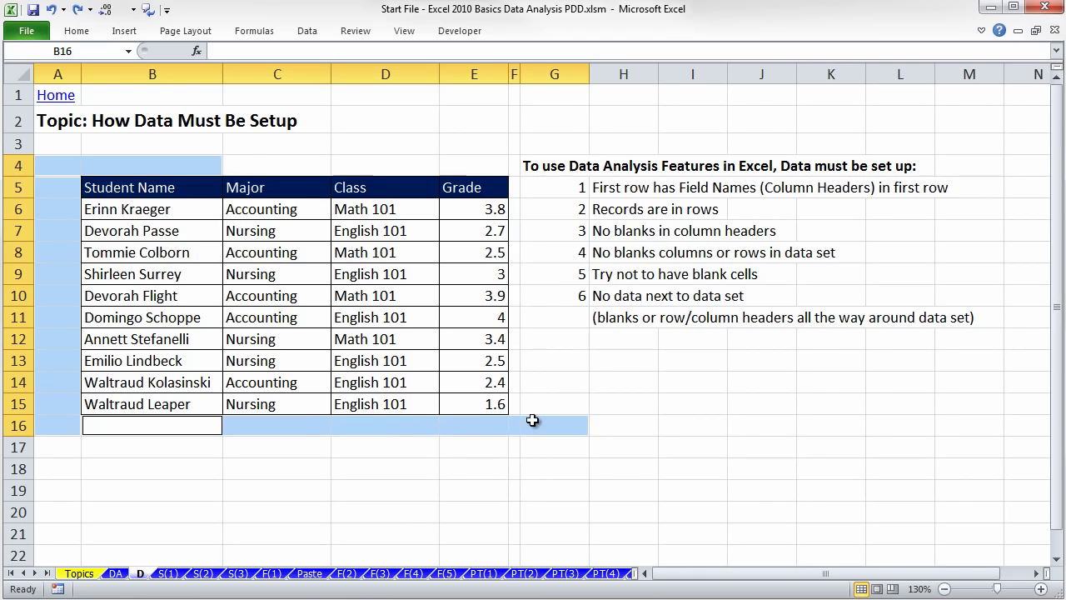
{"action": "left_click", "coordinate": [647, 420]}
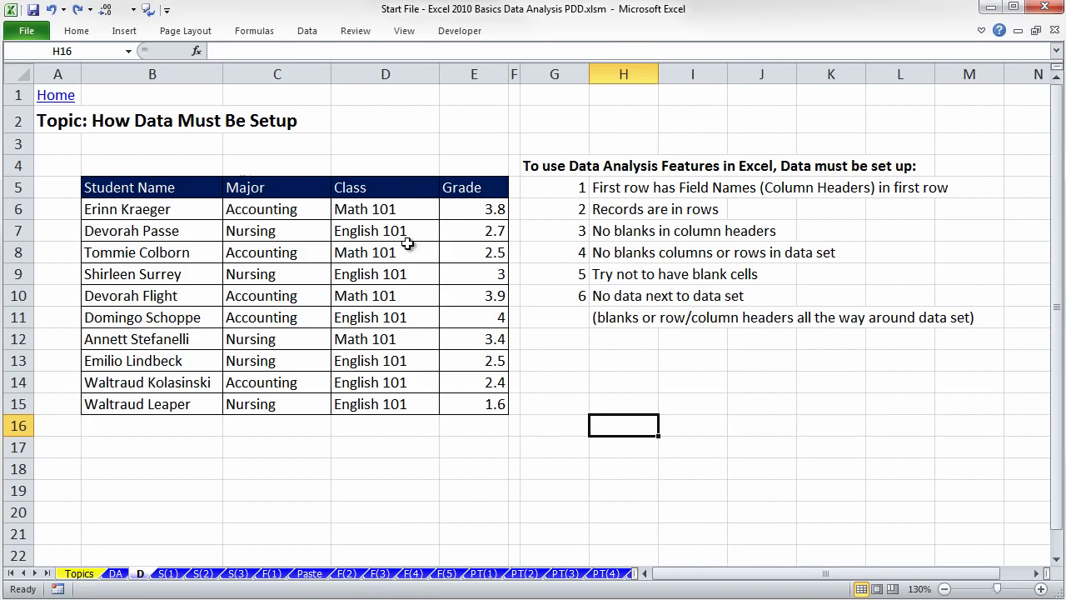
Highlight the whole student data set and its header row, and select the Major, Class and Grade headers one by one.
{"action": "left_click_drag", "start_coordinate": [148, 188], "coordinate": [476, 404]}
{"action": "left_click_drag", "start_coordinate": [158, 187], "coordinate": [460, 191]}
{"action": "left_click", "coordinate": [281, 193]}
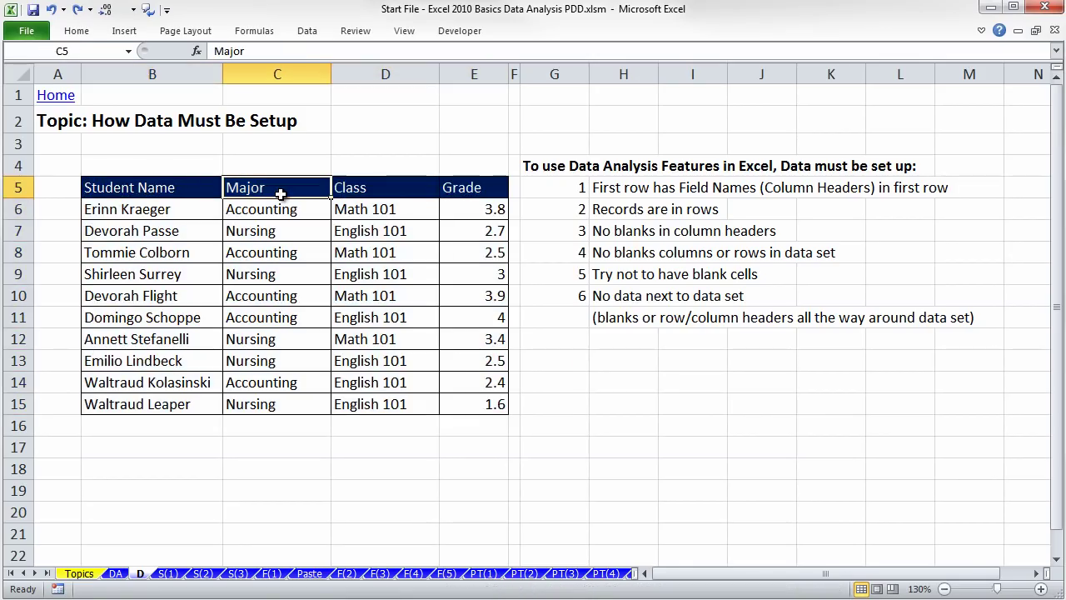
{"action": "left_click", "coordinate": [385, 186]}
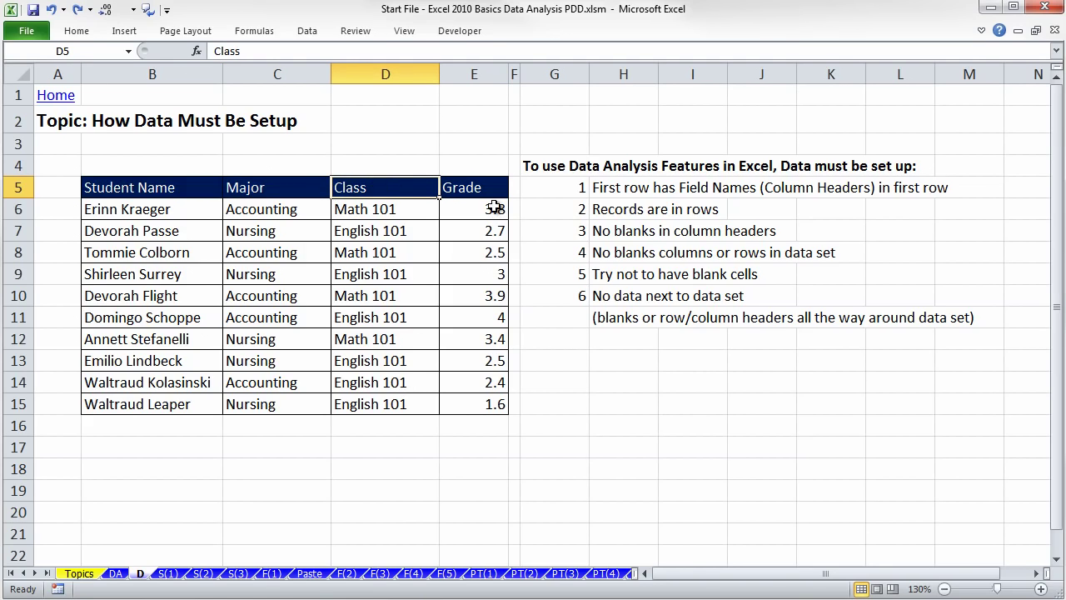
{"action": "left_click", "coordinate": [469, 189]}
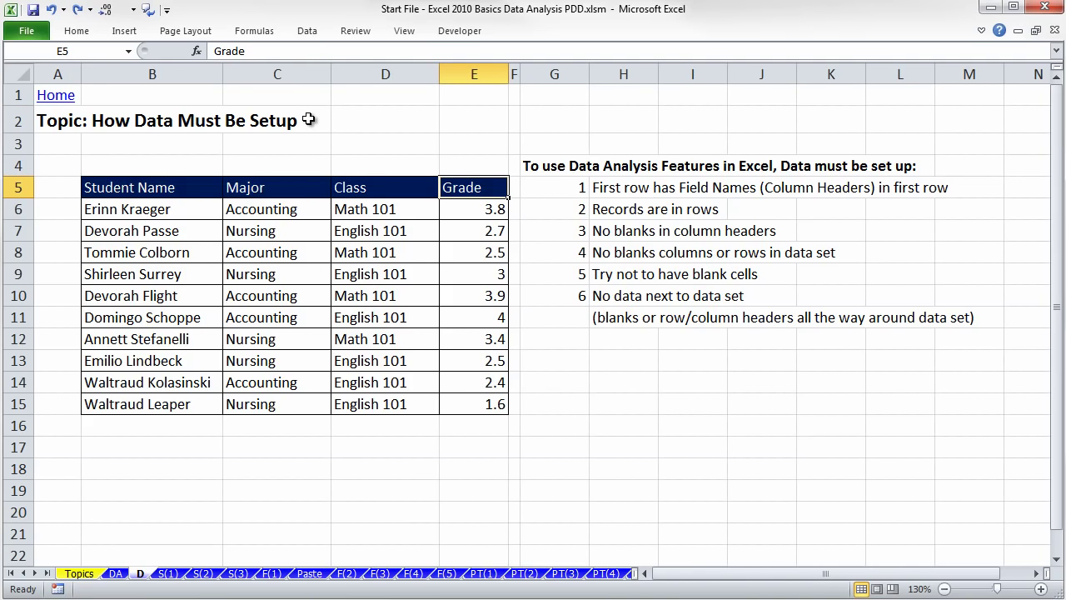
Open the S(1) sheet and fill the record in A6:C6 with yellow.
{"action": "left_click", "coordinate": [167, 573]}
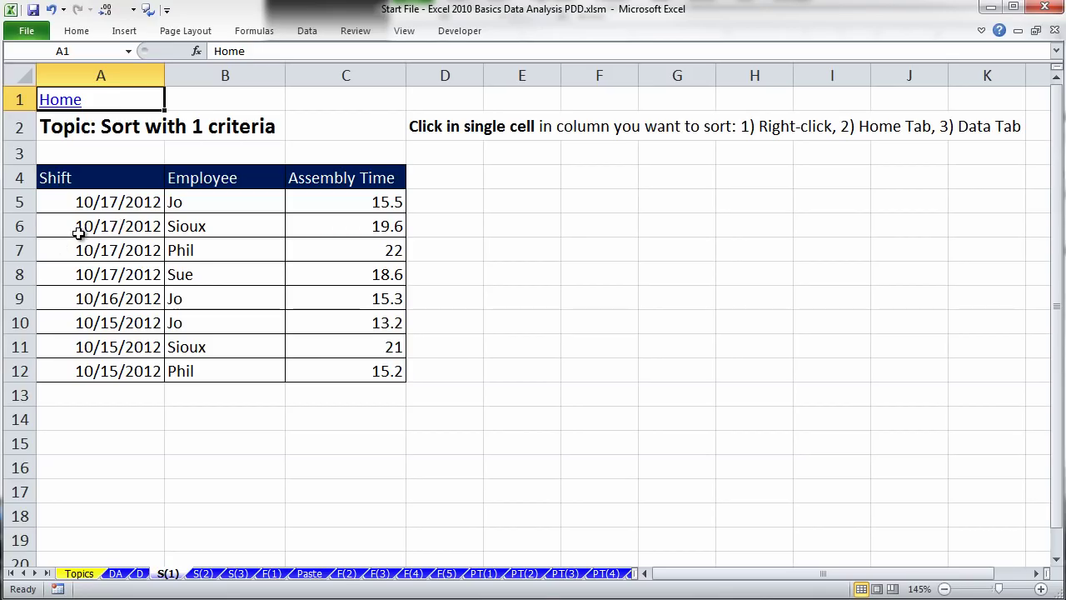
{"action": "left_click_drag", "start_coordinate": [77, 234], "coordinate": [301, 229]}
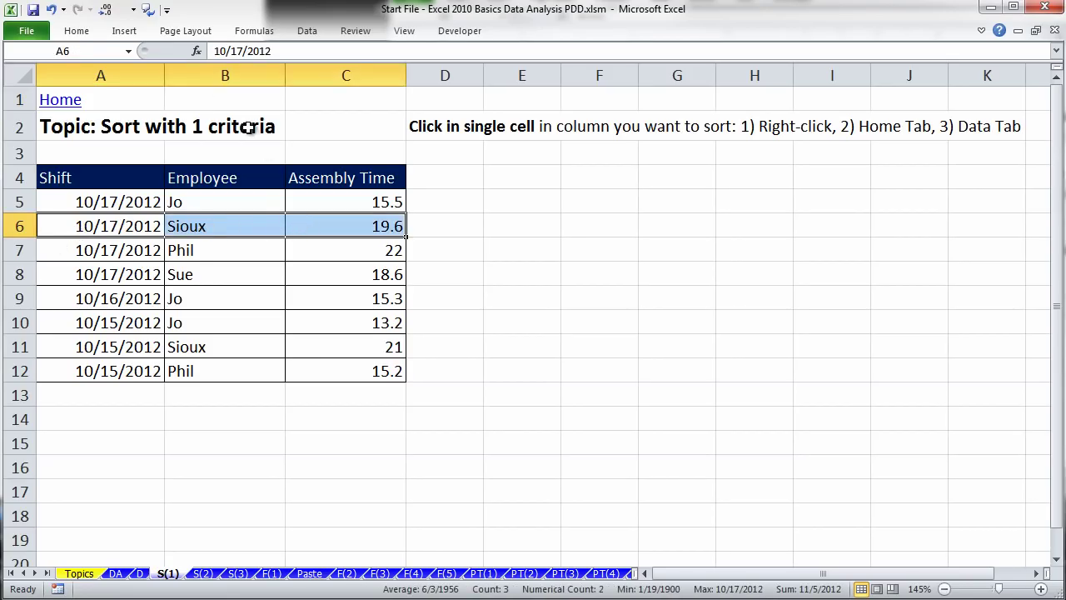
{"action": "left_click", "coordinate": [84, 35]}
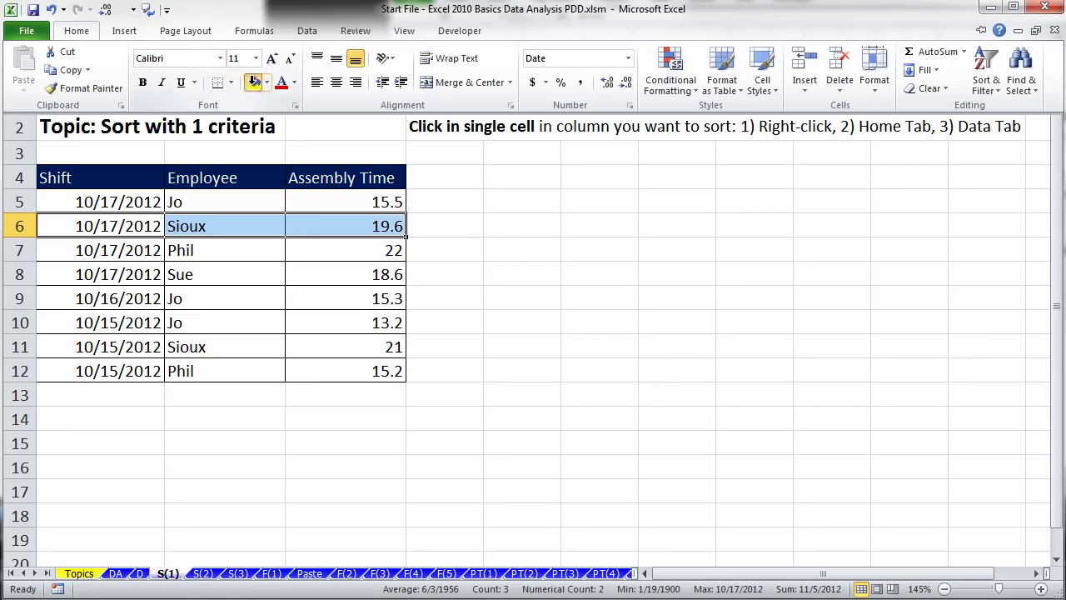
{"action": "left_click", "coordinate": [254, 82]}
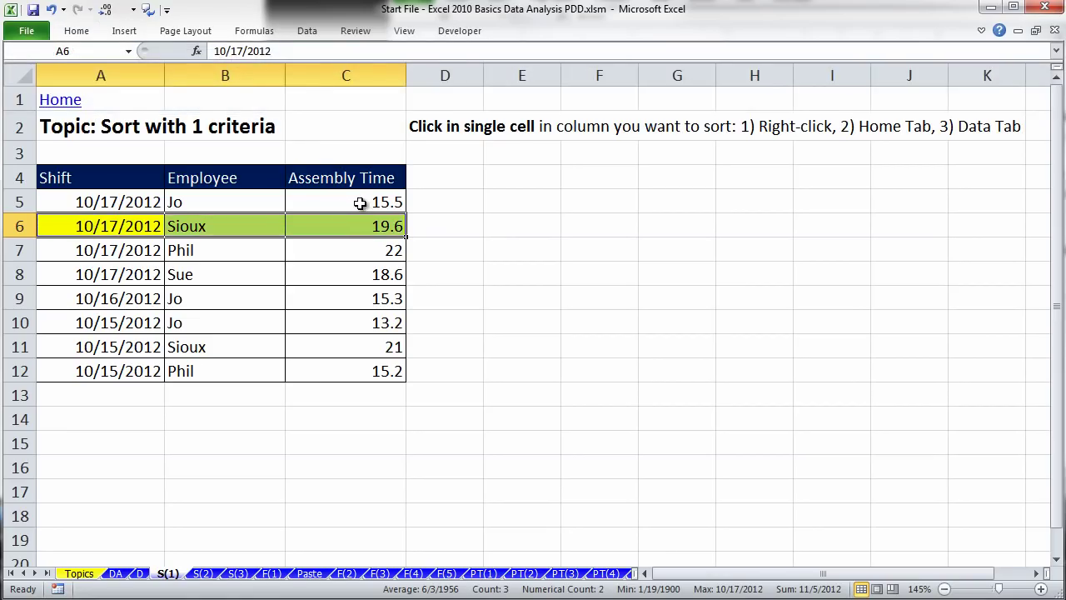
{"action": "left_click", "coordinate": [360, 203]}
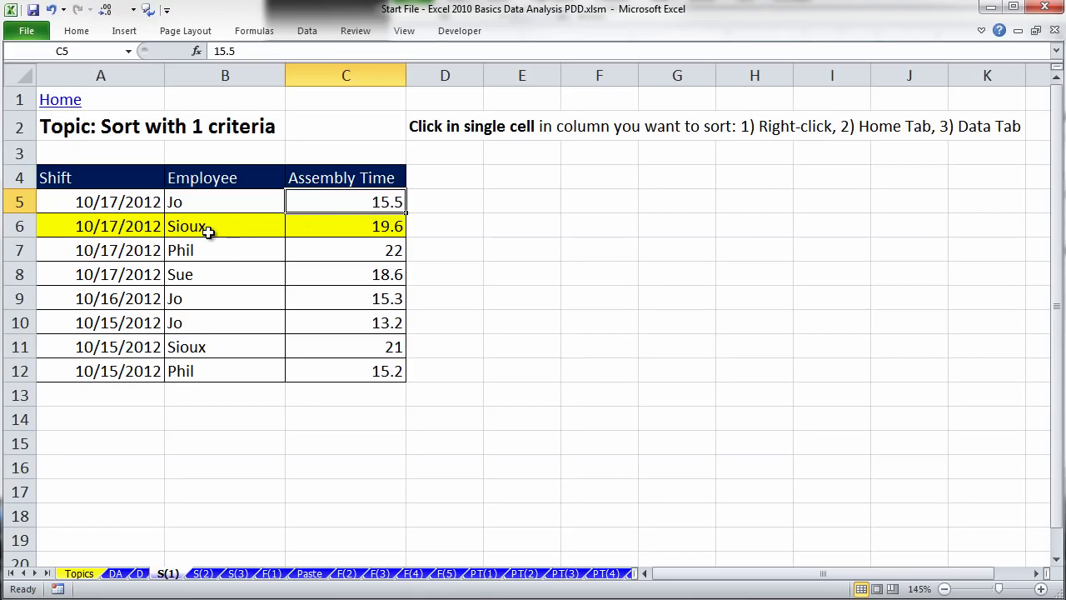
Highlight the yellow record across its three columns, and select single Assembly Time cells C6 and C8.
{"action": "left_click_drag", "start_coordinate": [133, 230], "coordinate": [331, 222]}
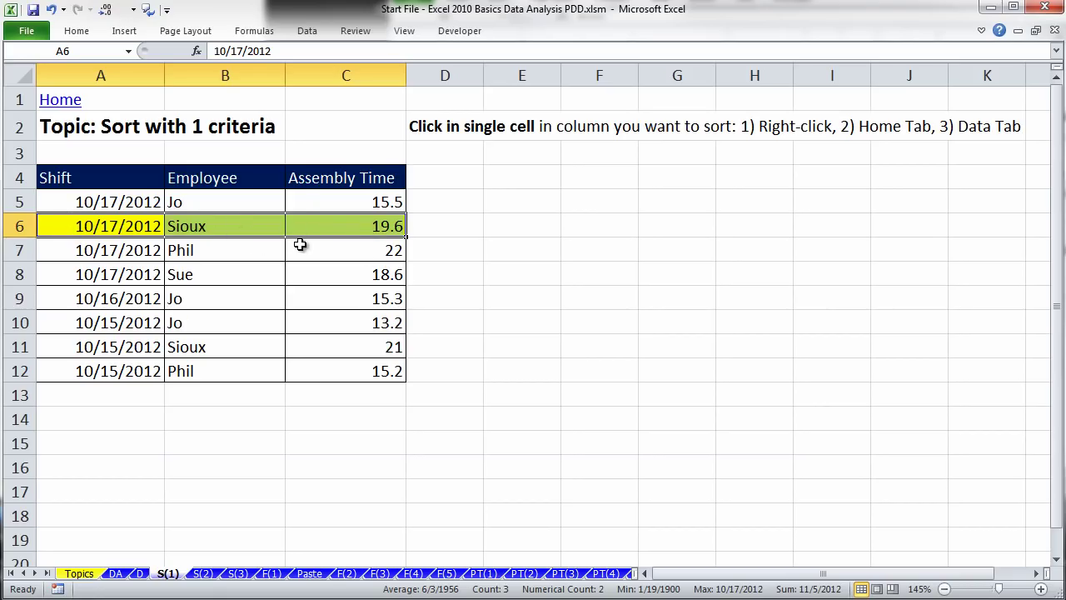
{"action": "left_click", "coordinate": [361, 227]}
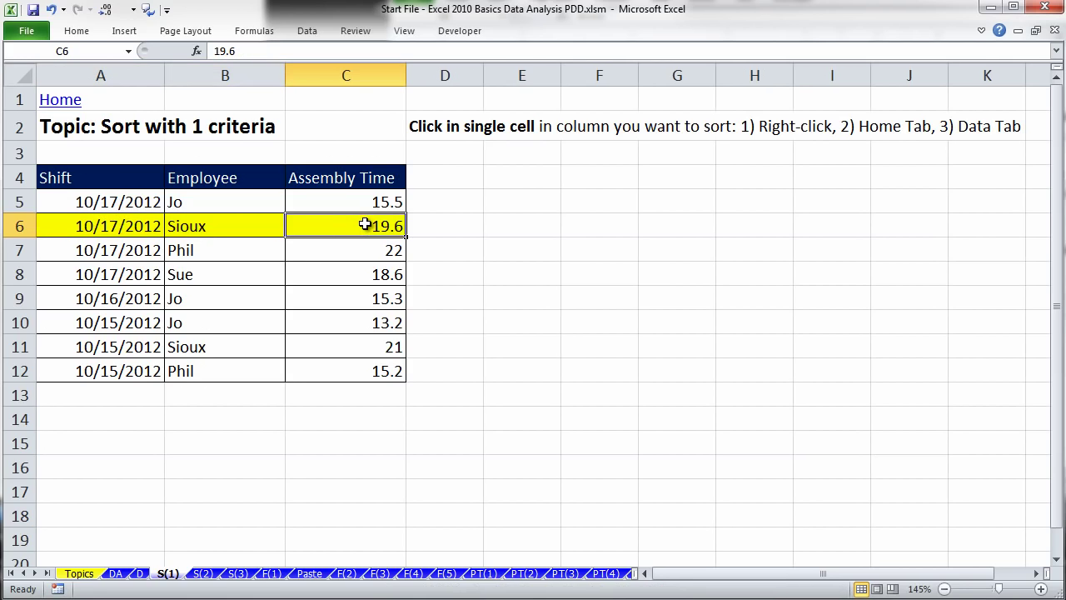
{"action": "left_click", "coordinate": [349, 274]}
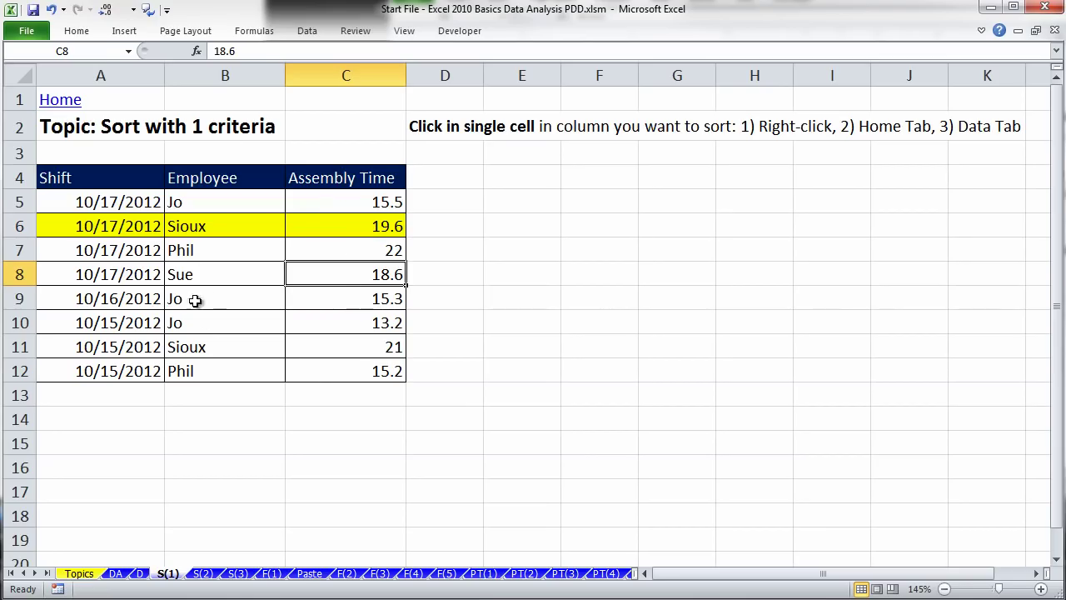
Review the available Sort & Filter commands and the ribbon's display options without applying a sort.
{"action": "left_click", "coordinate": [77, 31]}
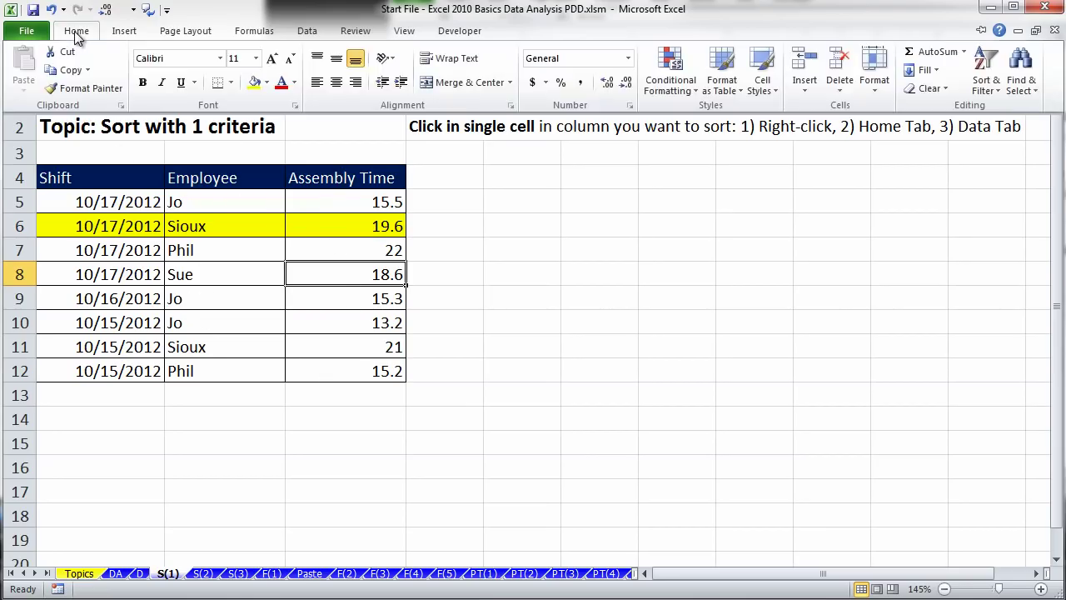
{"action": "left_click", "coordinate": [995, 91]}
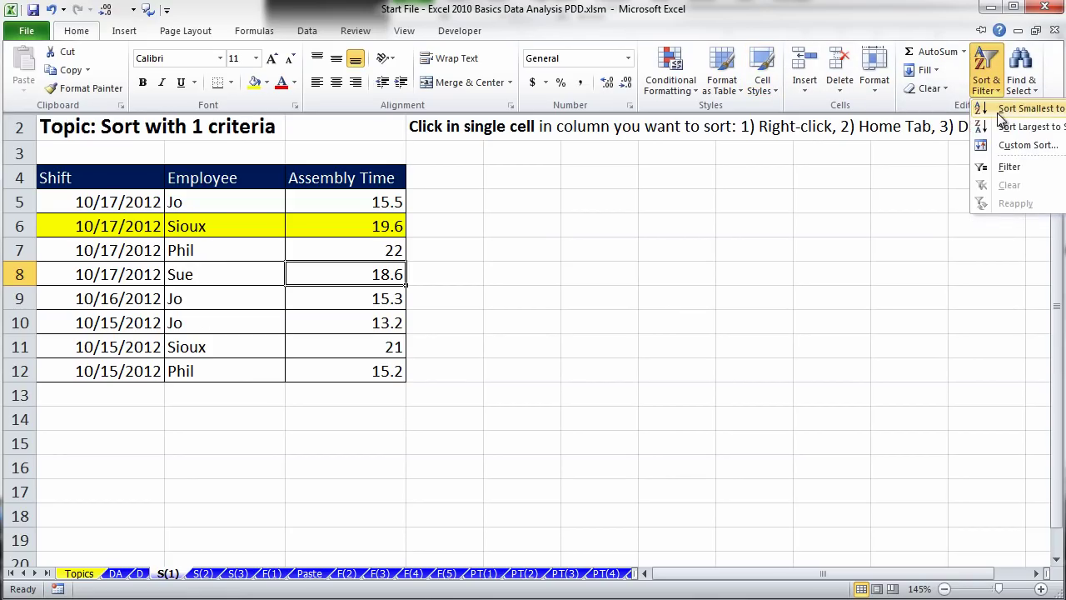
{"action": "left_click", "coordinate": [503, 206]}
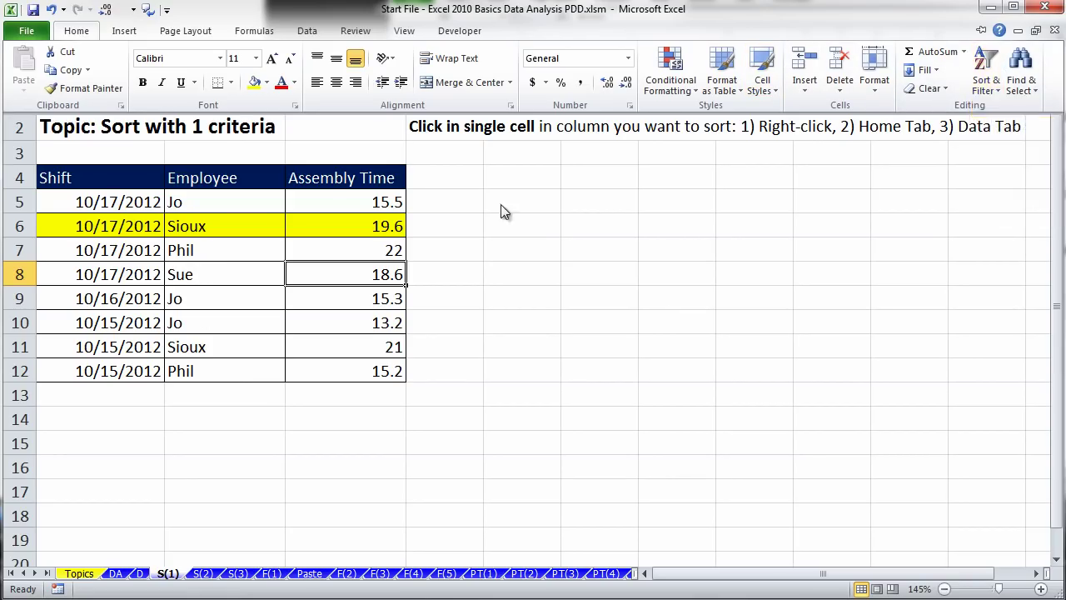
{"action": "left_click", "coordinate": [309, 35]}
{"action": "right_click", "coordinate": [309, 33]}
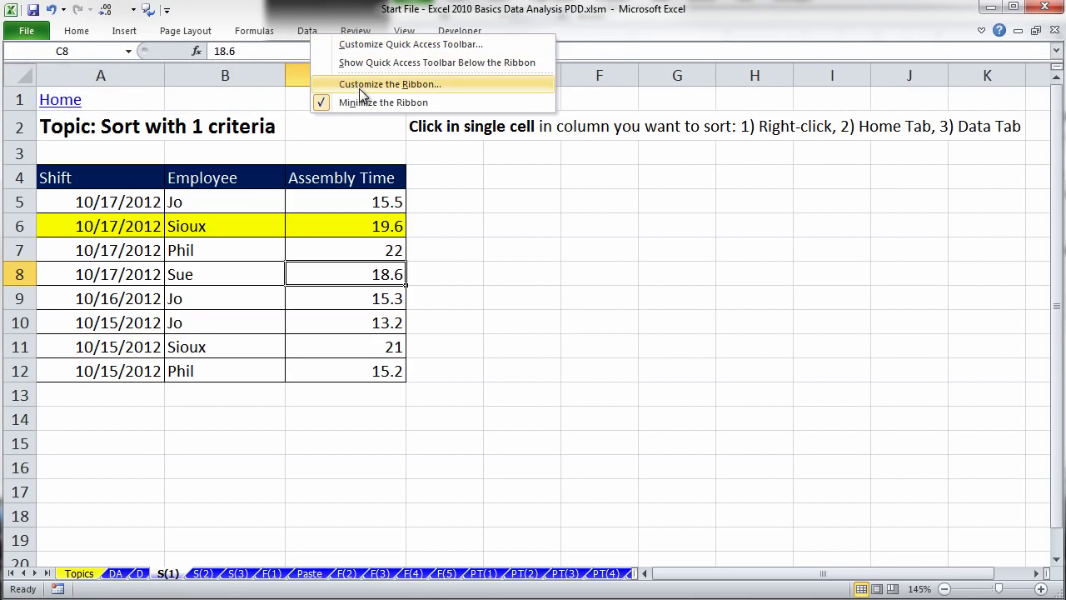
{"action": "left_click", "coordinate": [305, 33]}
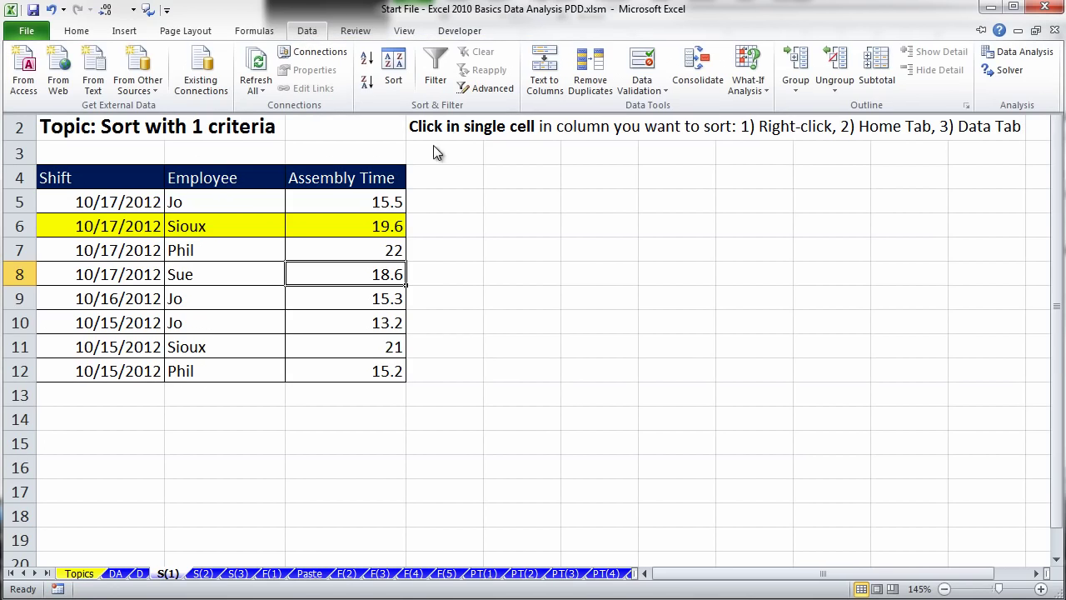
{"action": "left_click", "coordinate": [307, 30]}
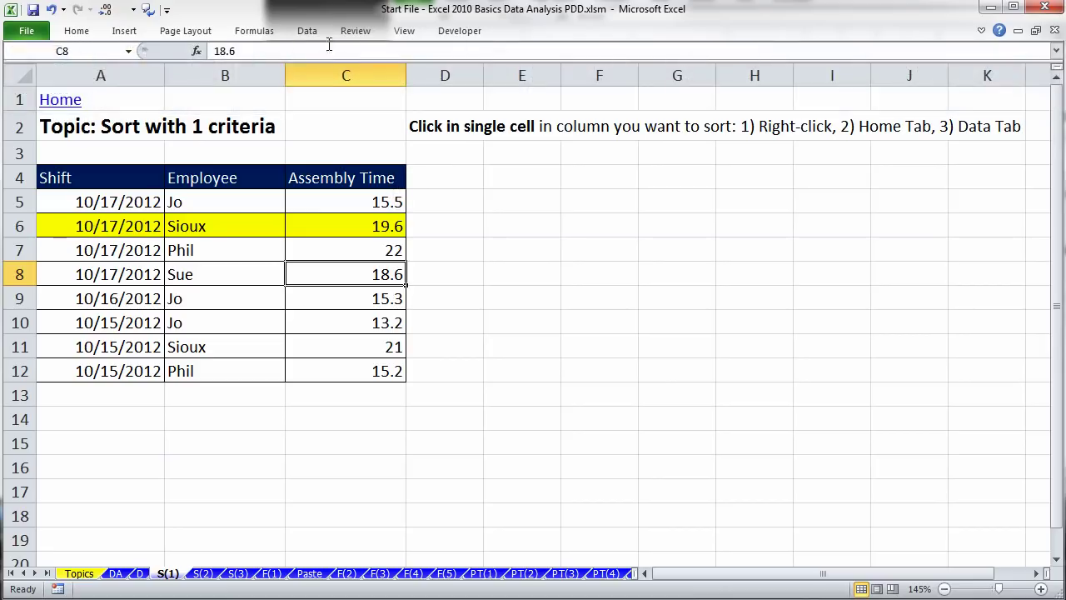
Toggle the ribbon between expanded and minimized, and keep it expanded by turning off Minimize the Ribbon.
{"action": "left_click", "coordinate": [982, 33]}
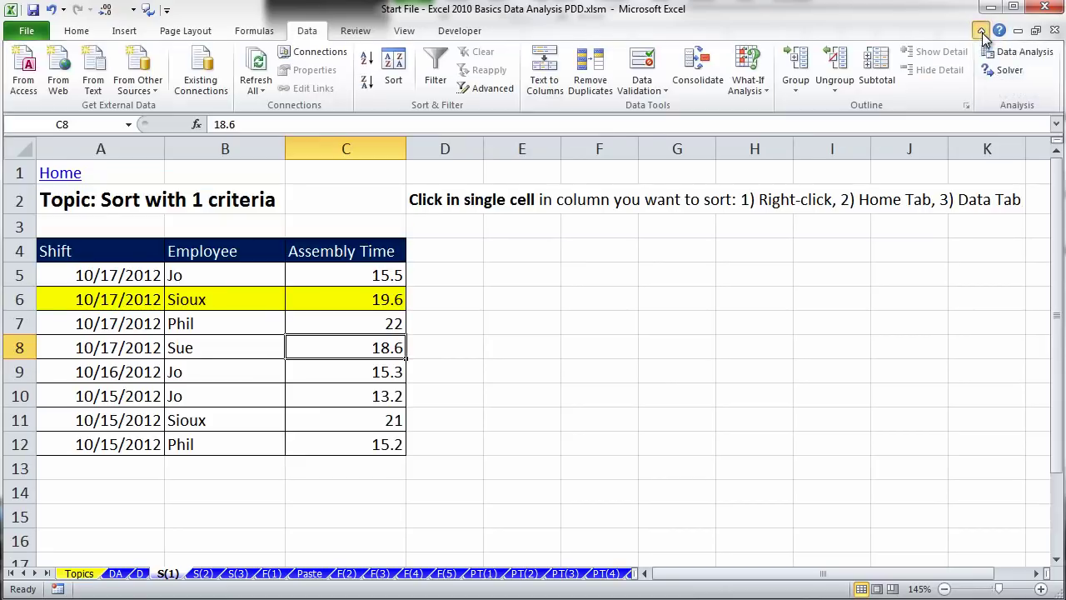
{"action": "left_click", "coordinate": [983, 34]}
{"action": "left_click", "coordinate": [982, 33]}
{"action": "left_click", "coordinate": [983, 33]}
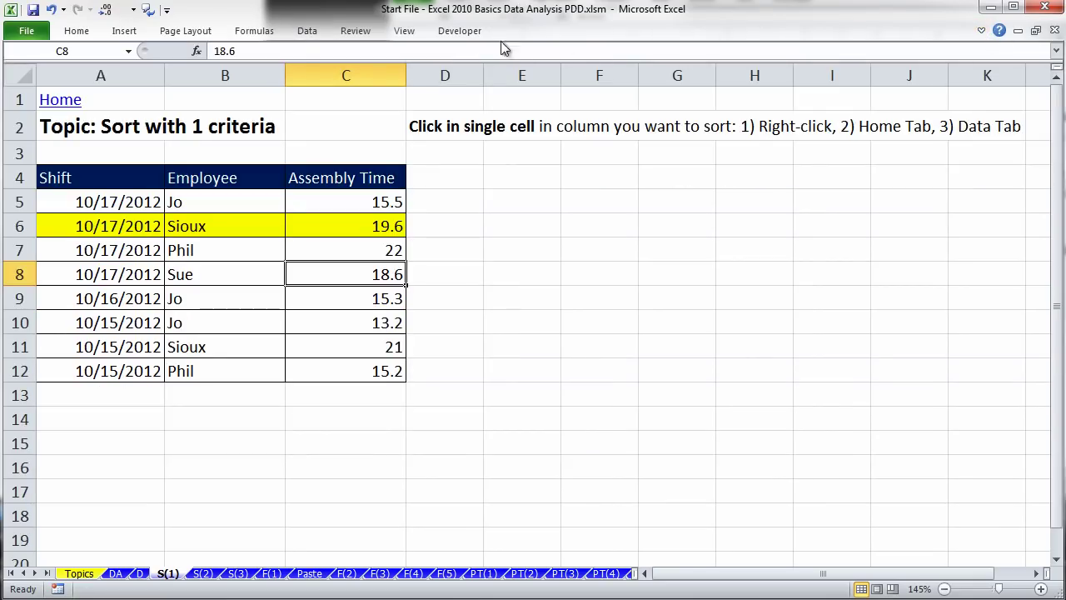
{"action": "right_click", "coordinate": [317, 33]}
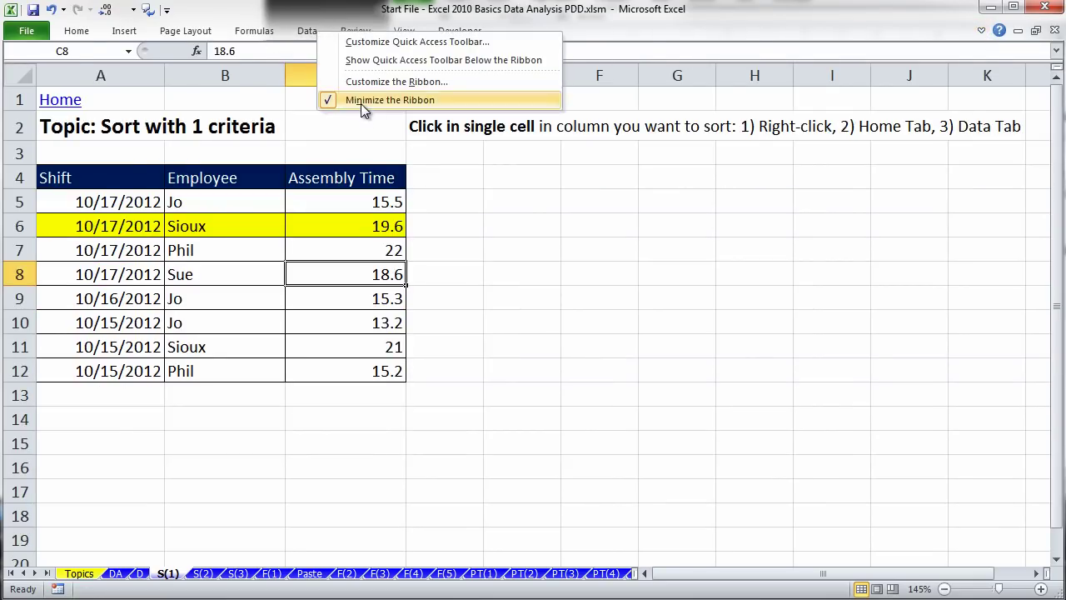
{"action": "left_click", "coordinate": [361, 103]}
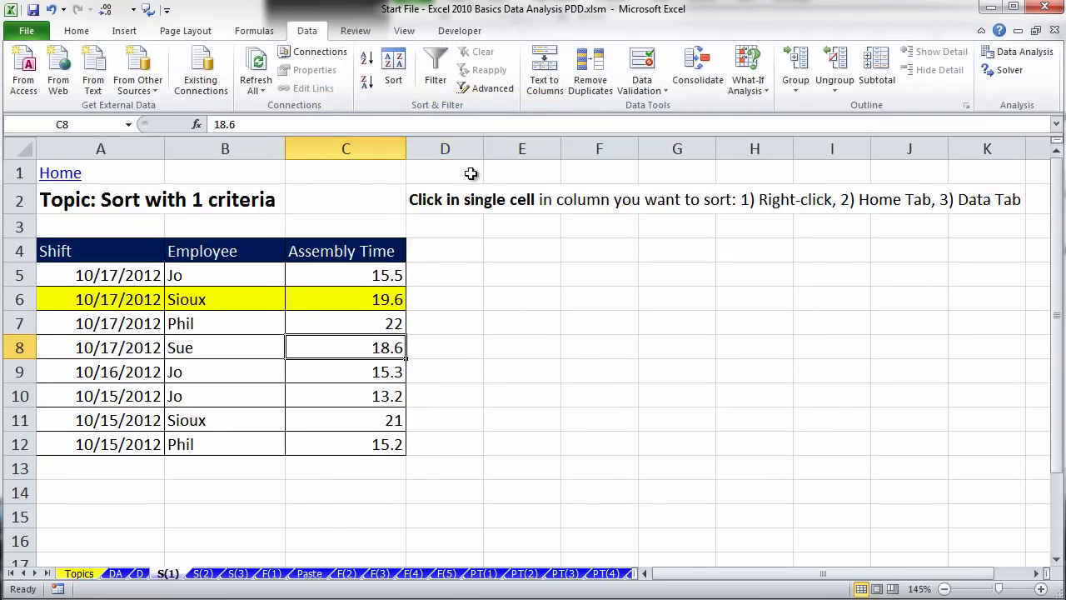
Minimize and restore the ribbon several times in a row, leaving it expanded.
{"action": "key", "text": "ctrl+F1"}
{"action": "key", "text": "ctrl+F1"}
{"action": "key", "text": "ctrl+F1"}
{"action": "key", "text": "ctrl+F1"}
{"action": "key", "text": "ctrl+F1"}
{"action": "key", "text": "ctrl+F1"}
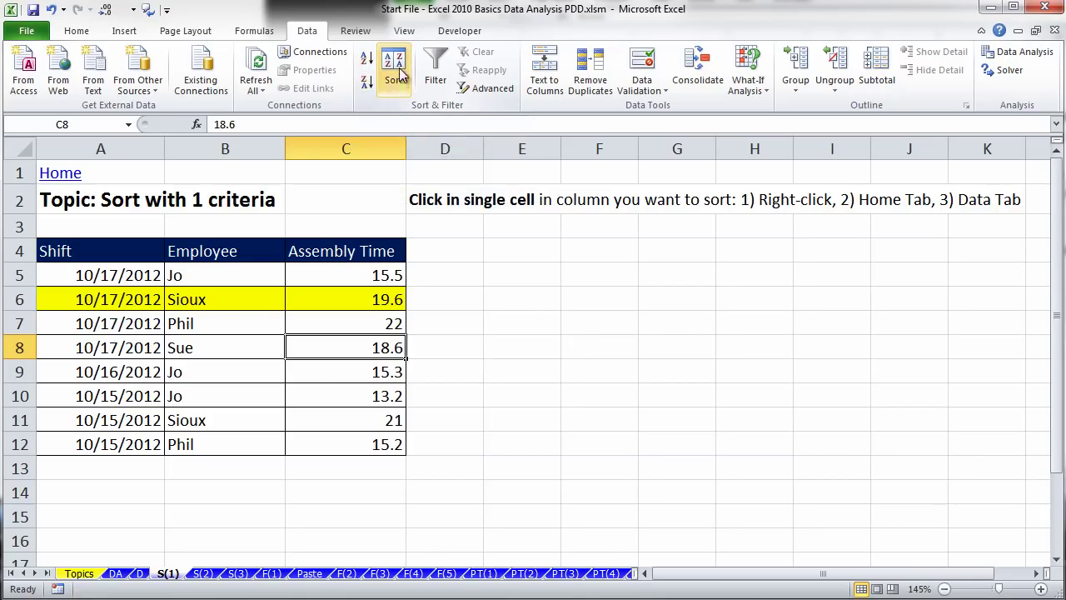
Sort the assembly table by the Assembly Time column from smallest to largest.
{"action": "left_click", "coordinate": [327, 279]}
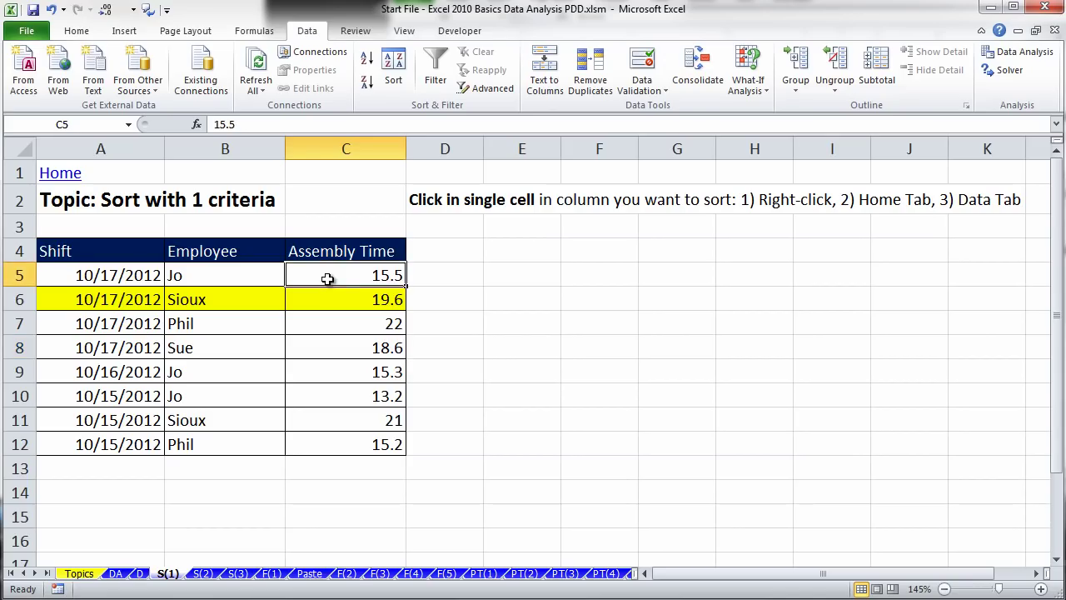
{"action": "right_click", "coordinate": [337, 281]}
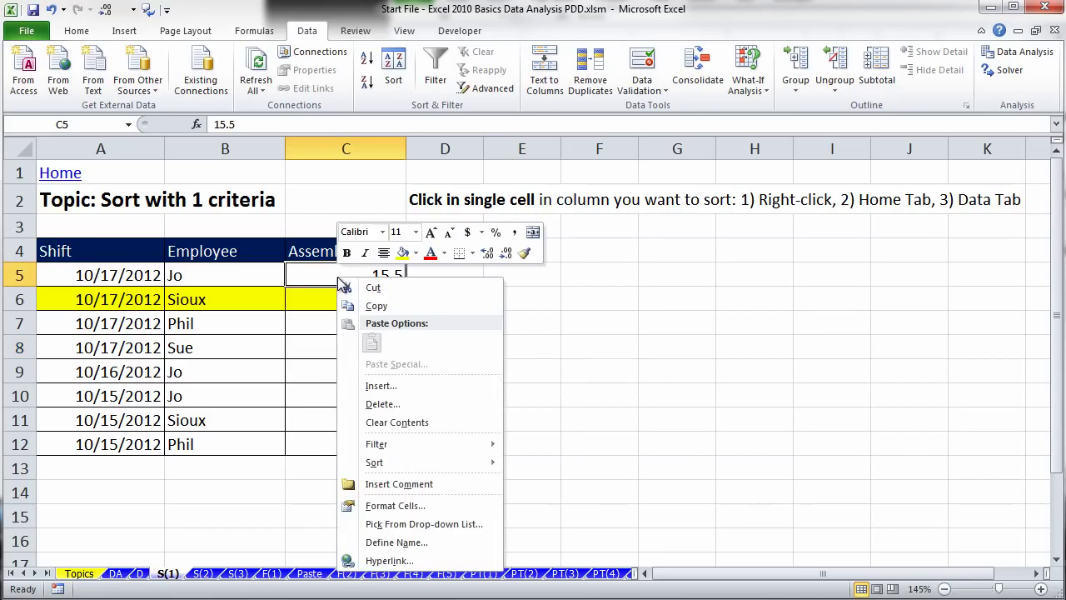
{"action": "mouse_move", "coordinate": [422, 460]}
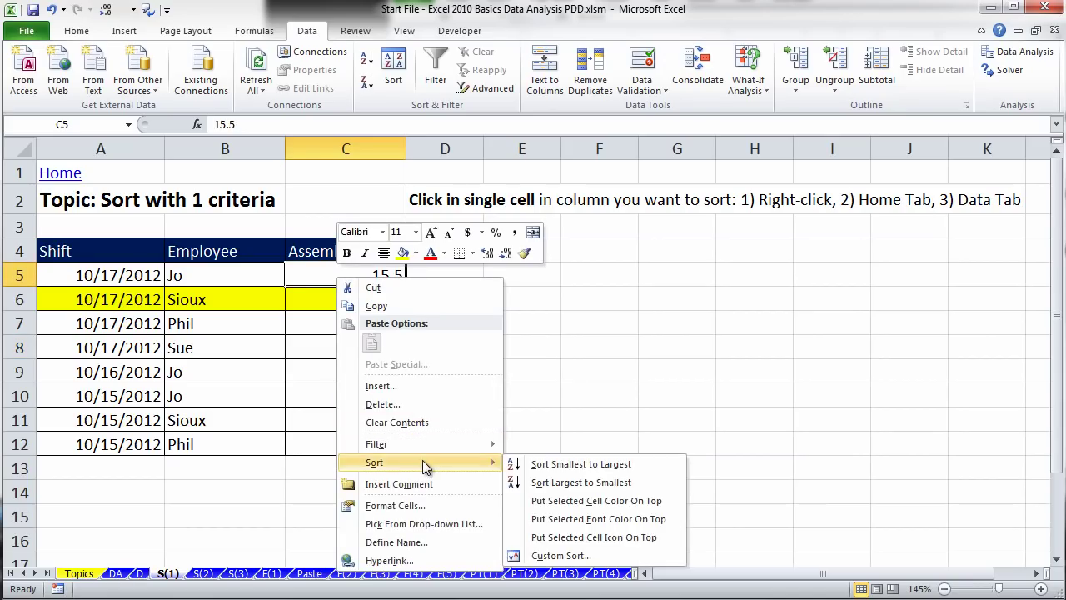
{"action": "left_click", "coordinate": [535, 464]}
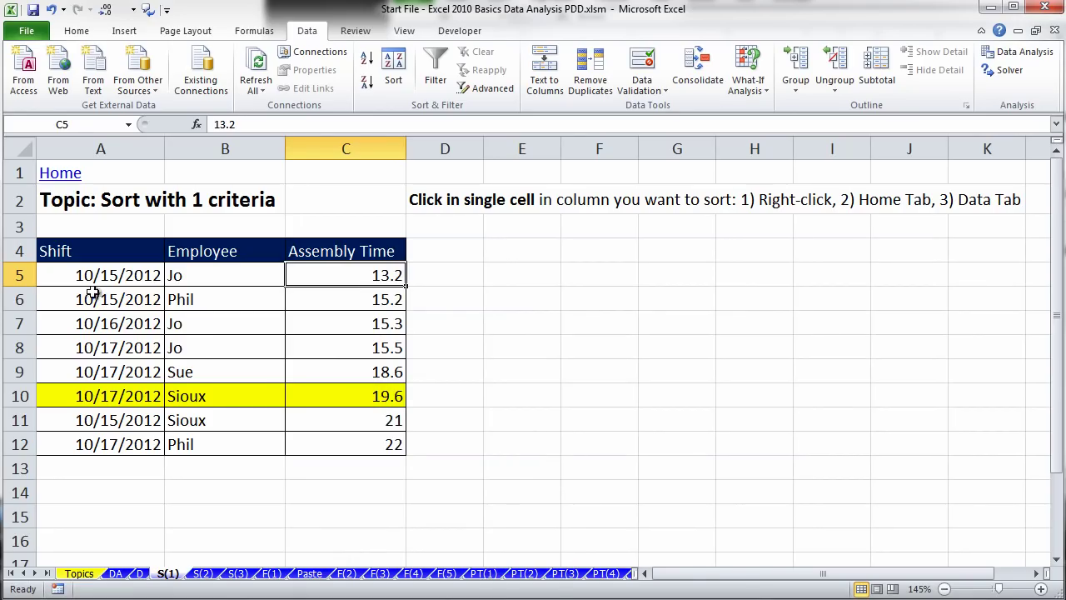
Highlight the records in A5:C8 and the yellow record in A10:C10, and open the S(2) sheet.
{"action": "left_click_drag", "start_coordinate": [81, 278], "coordinate": [358, 344]}
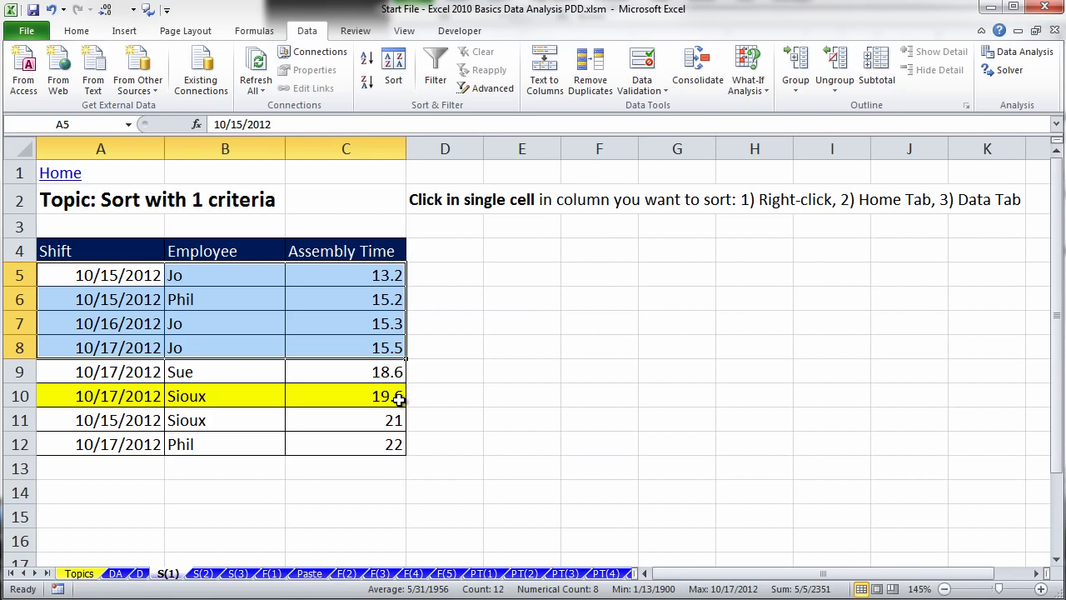
{"action": "left_click_drag", "start_coordinate": [400, 397], "coordinate": [110, 398]}
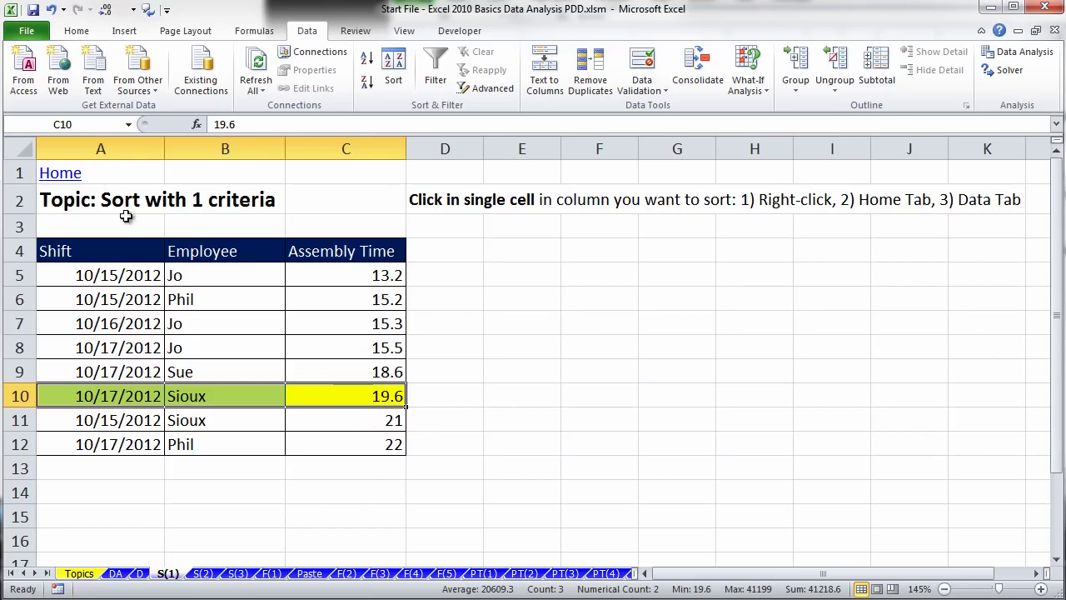
{"action": "left_click", "coordinate": [203, 574]}
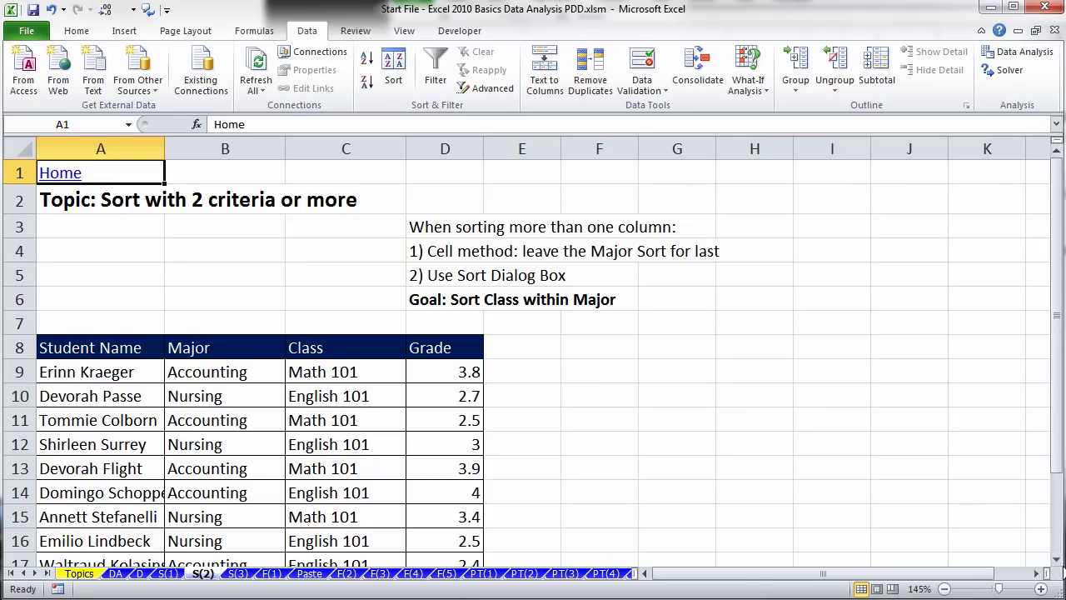
Examine the student table on this sheet, highlighting the Major and Class columns from row 9 to row 18.
{"action": "left_click", "coordinate": [1056, 559]}
{"action": "left_click", "coordinate": [1056, 560]}
{"action": "left_click", "coordinate": [1055, 559]}
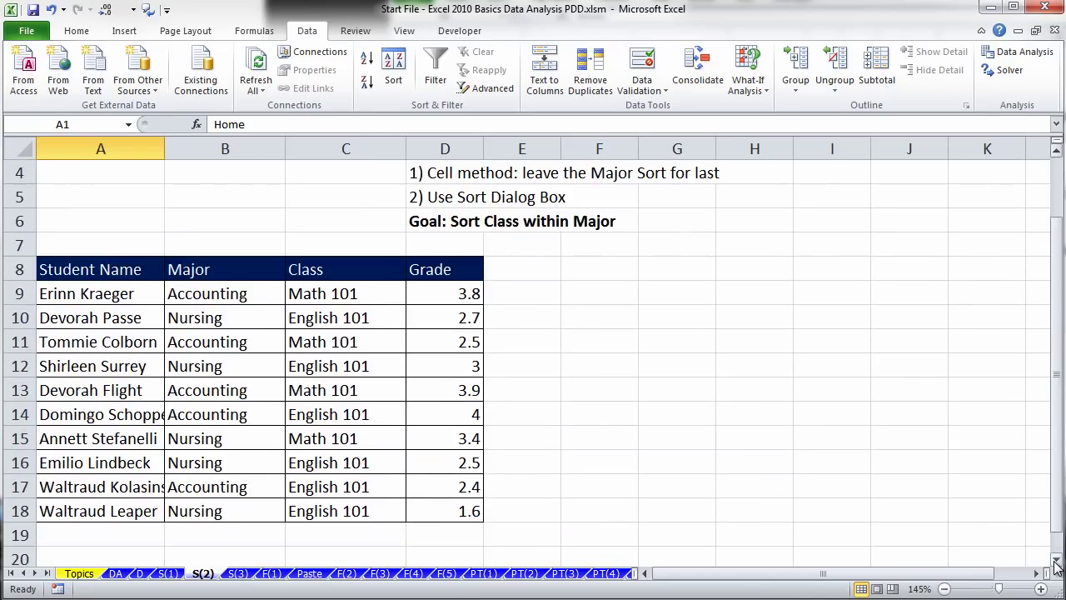
{"action": "left_click", "coordinate": [1056, 151]}
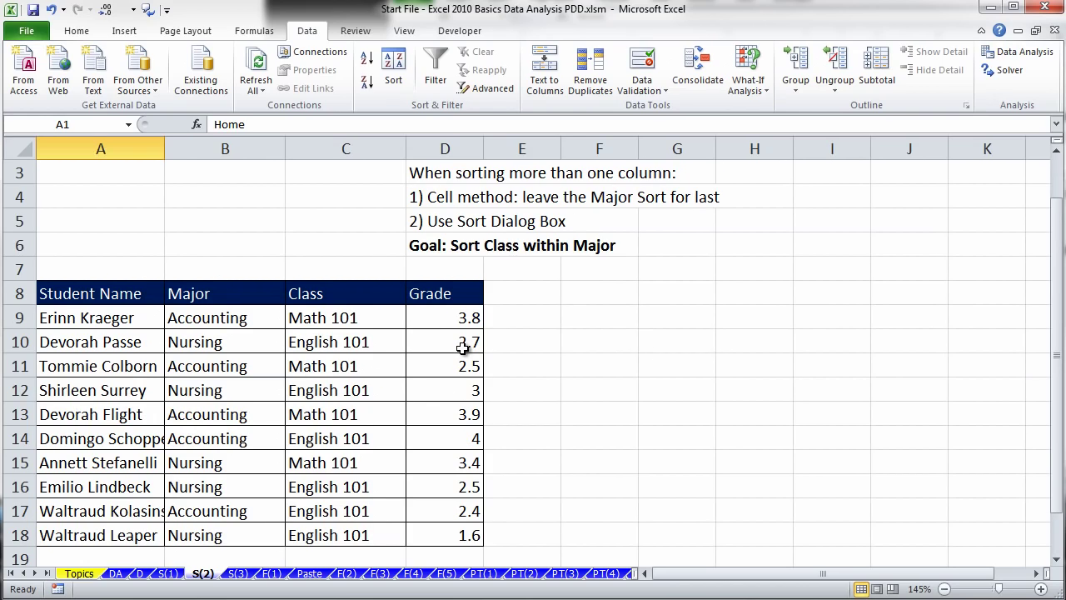
{"action": "left_click", "coordinate": [239, 320]}
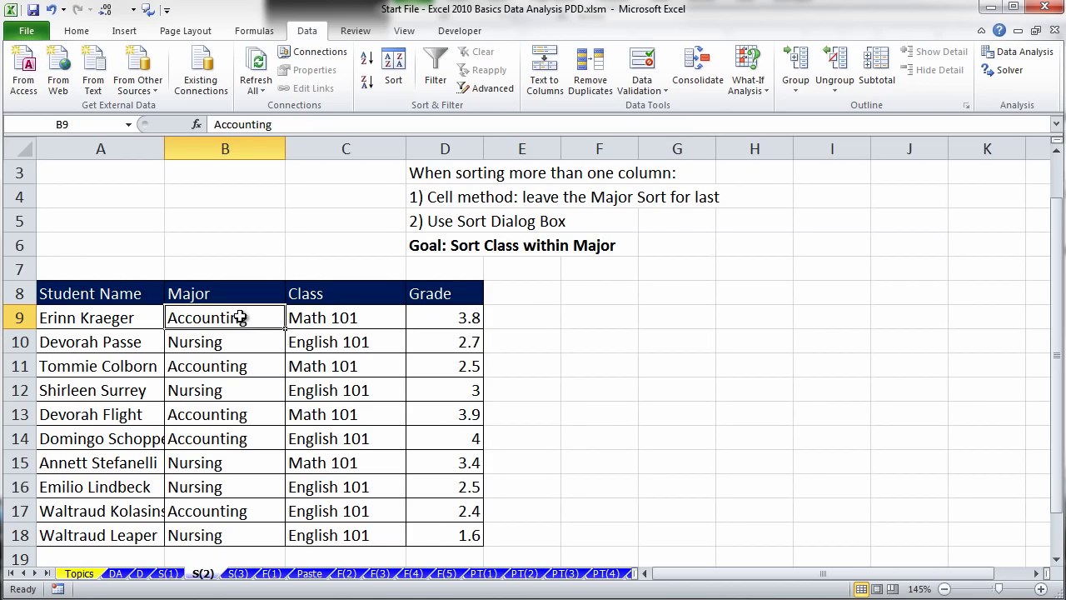
{"action": "left_click_drag", "start_coordinate": [239, 317], "coordinate": [250, 418]}
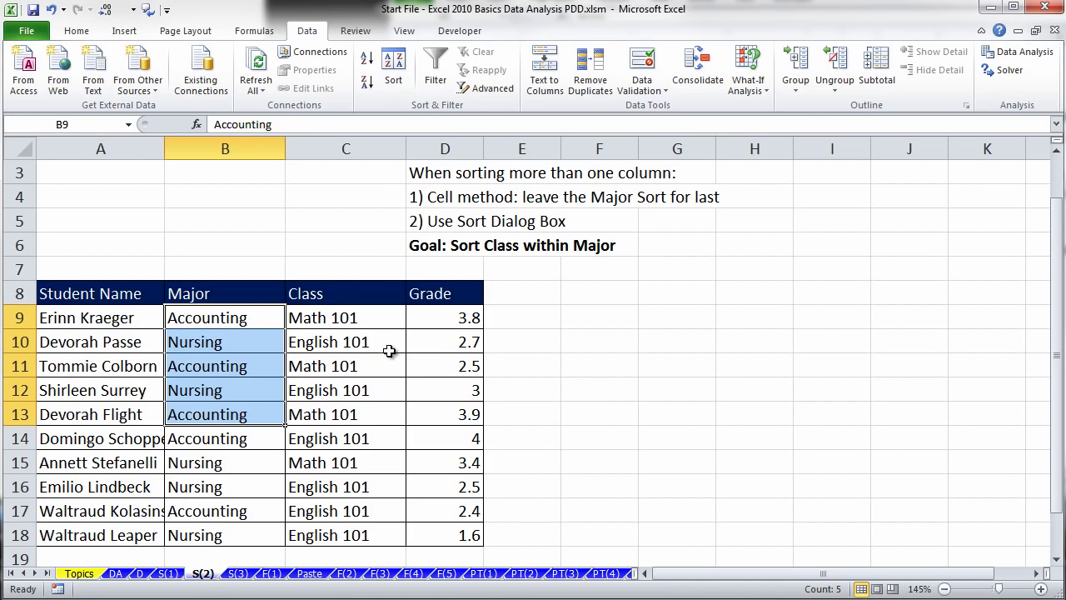
{"action": "left_click", "coordinate": [227, 295]}
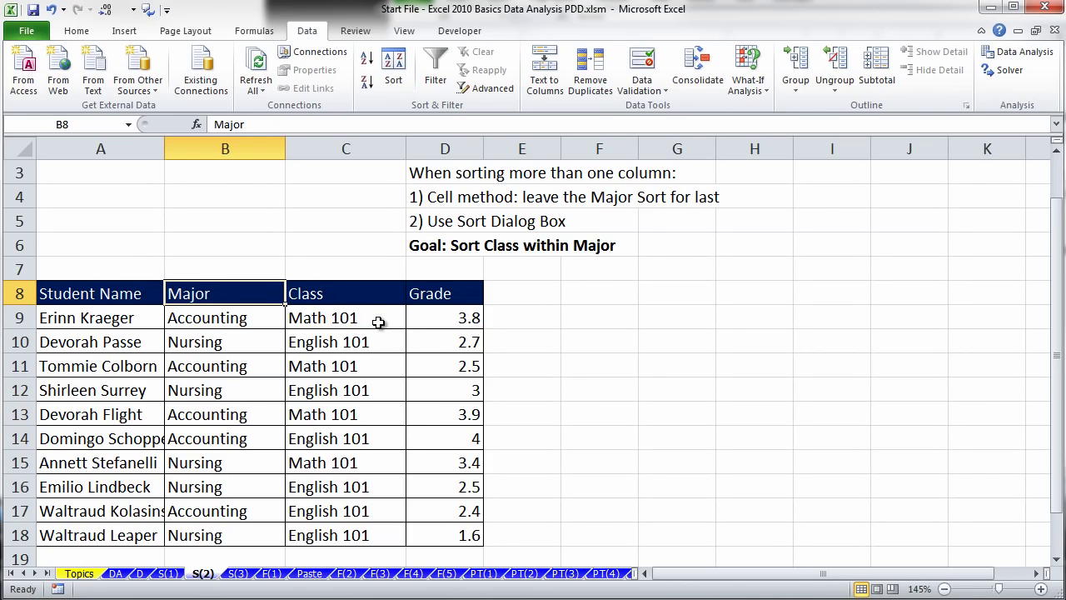
{"action": "left_click_drag", "start_coordinate": [369, 317], "coordinate": [369, 532]}
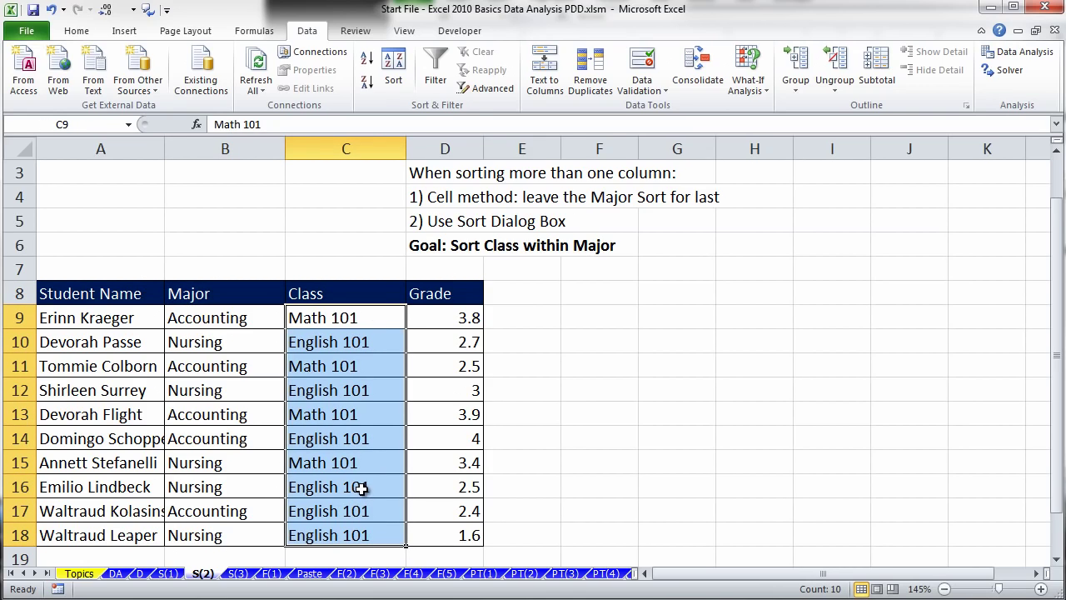
{"action": "left_click", "coordinate": [239, 317]}
{"action": "left_click_drag", "start_coordinate": [239, 318], "coordinate": [219, 537]}
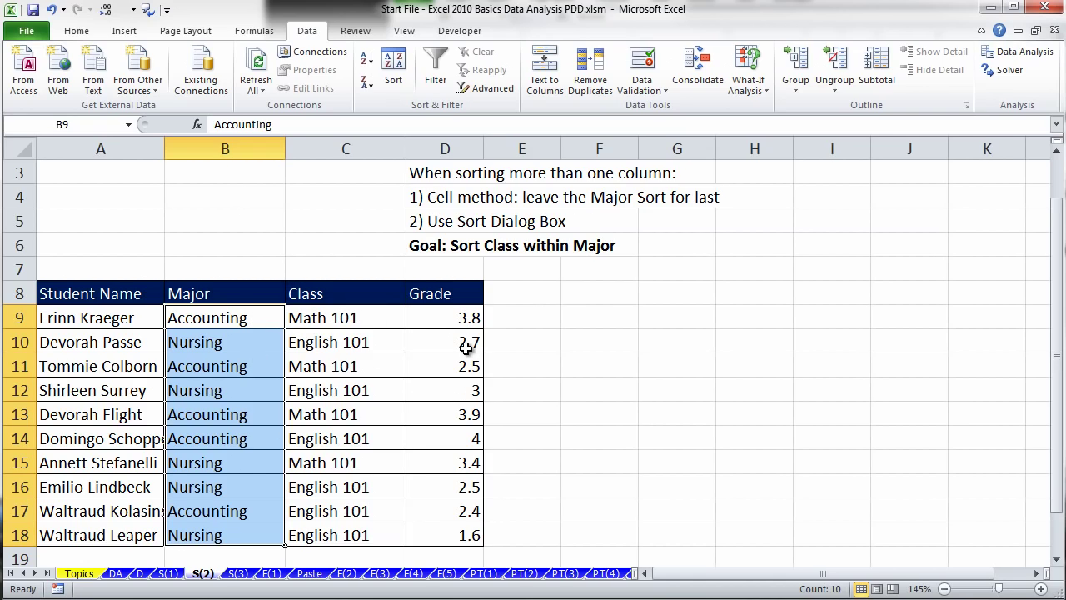
Sort the student table by Grade from largest to smallest, followed by a sort on Major from A to Z.
{"action": "left_click", "coordinate": [442, 318]}
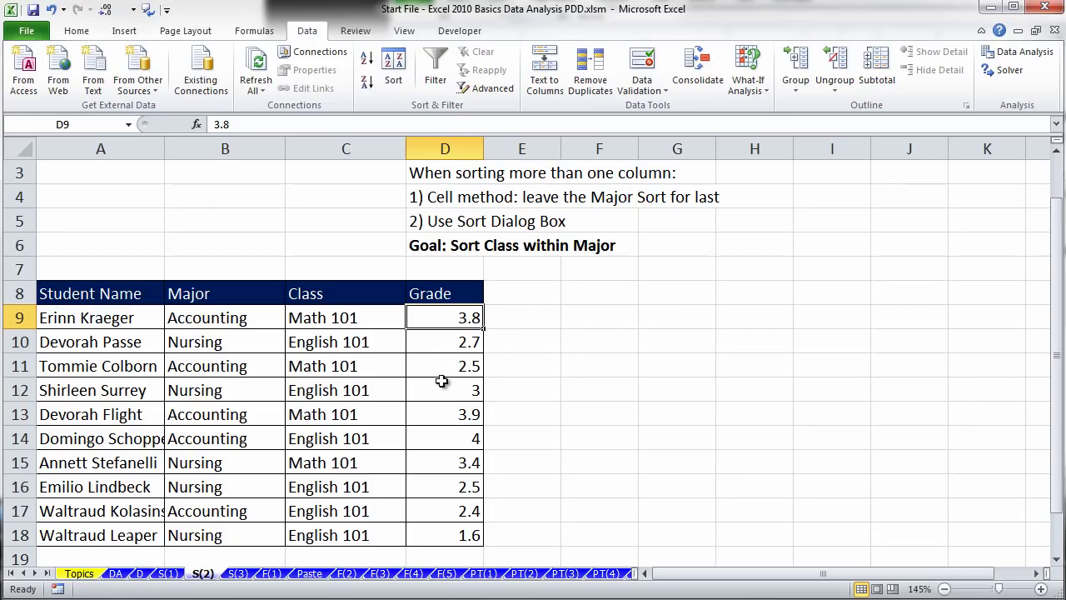
{"action": "left_click", "coordinate": [367, 84]}
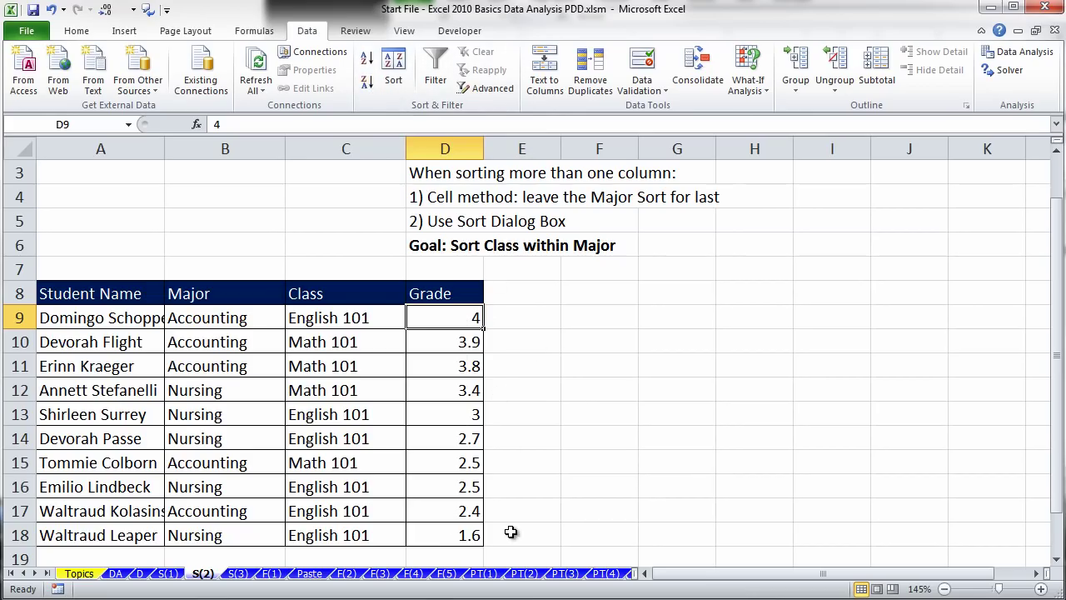
{"action": "left_click", "coordinate": [243, 318]}
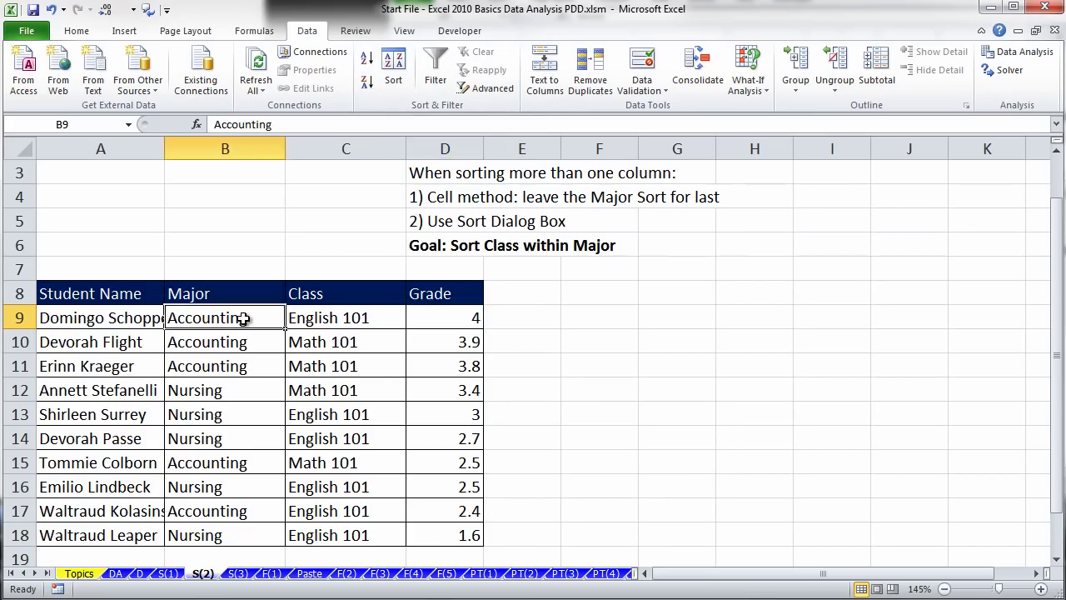
{"action": "left_click", "coordinate": [367, 60]}
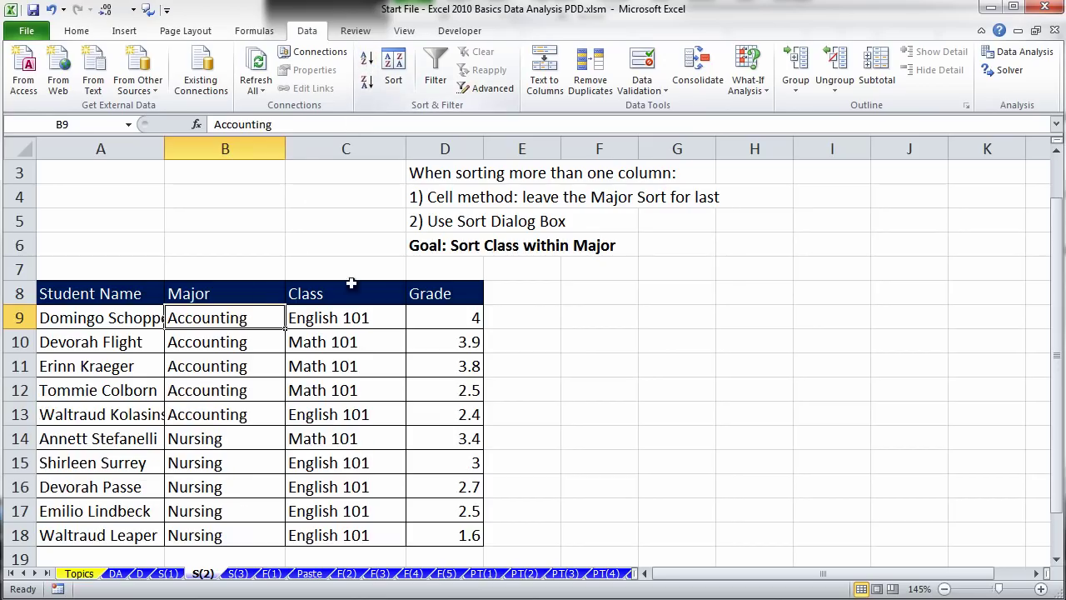
Highlight the ranges B9:B13, D9:D13 and D14:D18 in turn, and undo both the Major and Grade sorts.
{"action": "left_click_drag", "start_coordinate": [238, 330], "coordinate": [249, 408]}
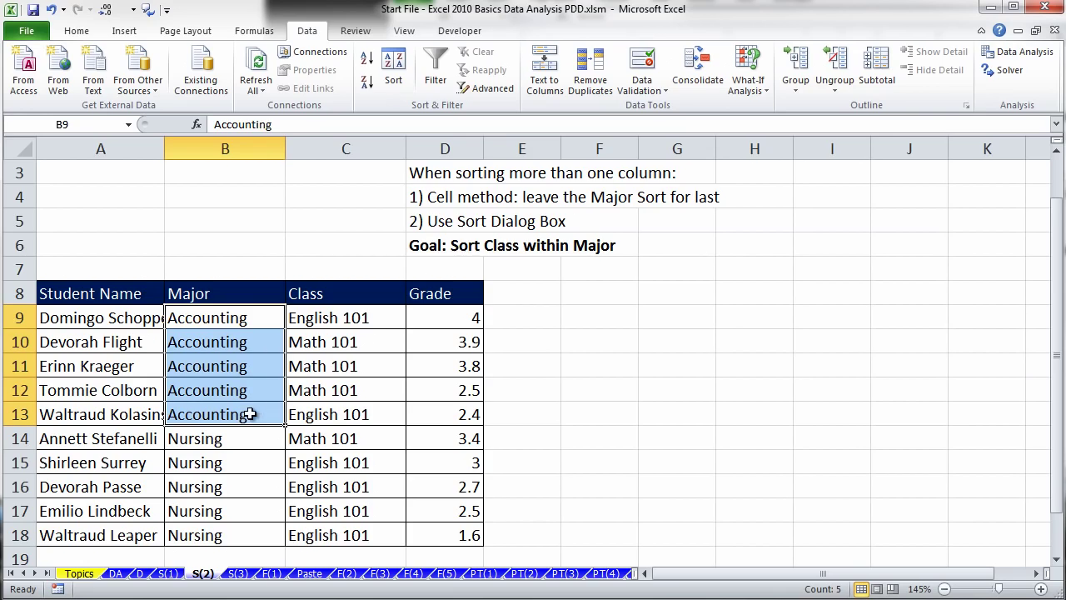
{"action": "left_click_drag", "start_coordinate": [442, 320], "coordinate": [448, 404]}
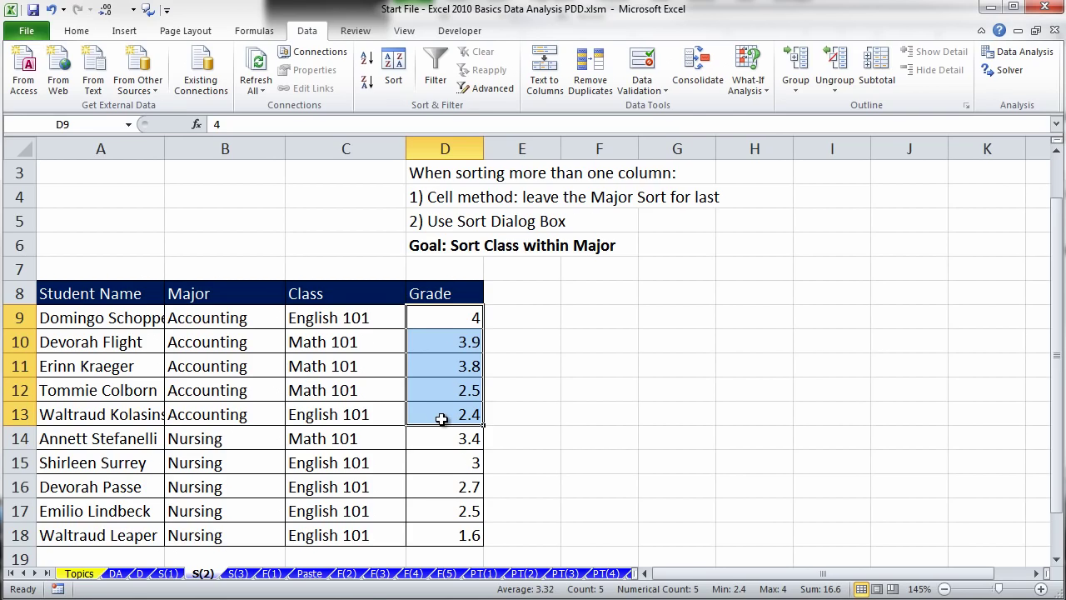
{"action": "left_click_drag", "start_coordinate": [441, 438], "coordinate": [460, 533]}
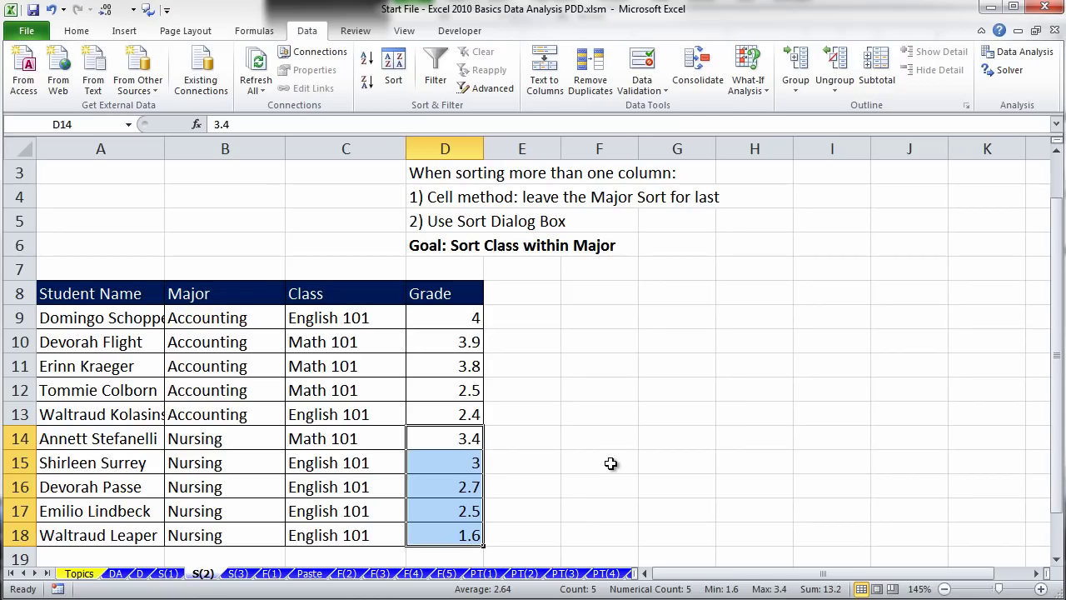
{"action": "key", "text": "ctrl+z"}
{"action": "key", "text": "ctrl+z"}
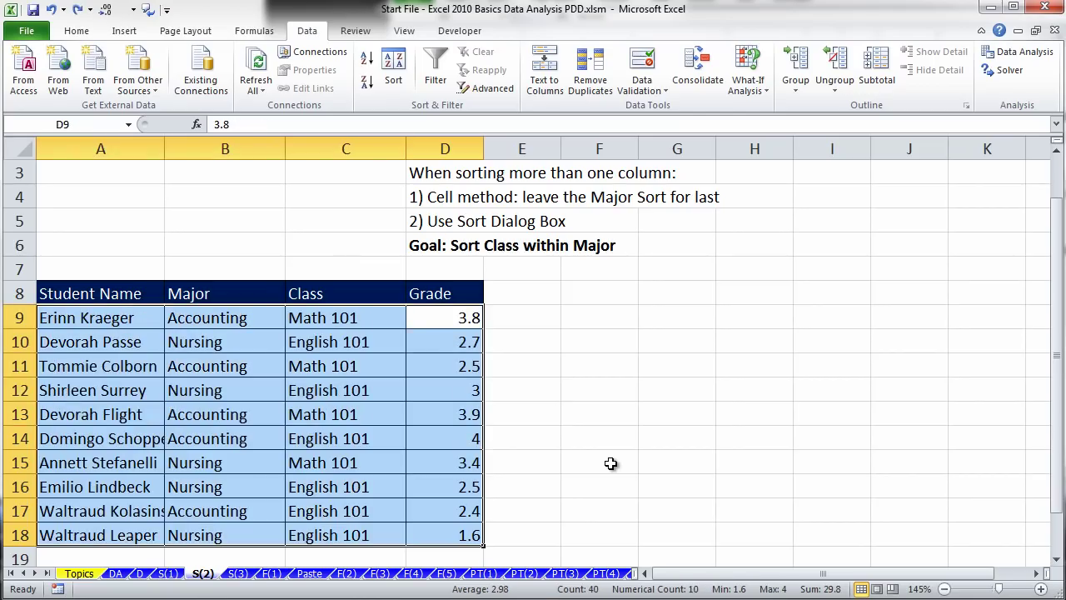
Sort the student table through the Sort dialog by Grade, on values, from largest to smallest.
{"action": "left_click", "coordinate": [362, 323]}
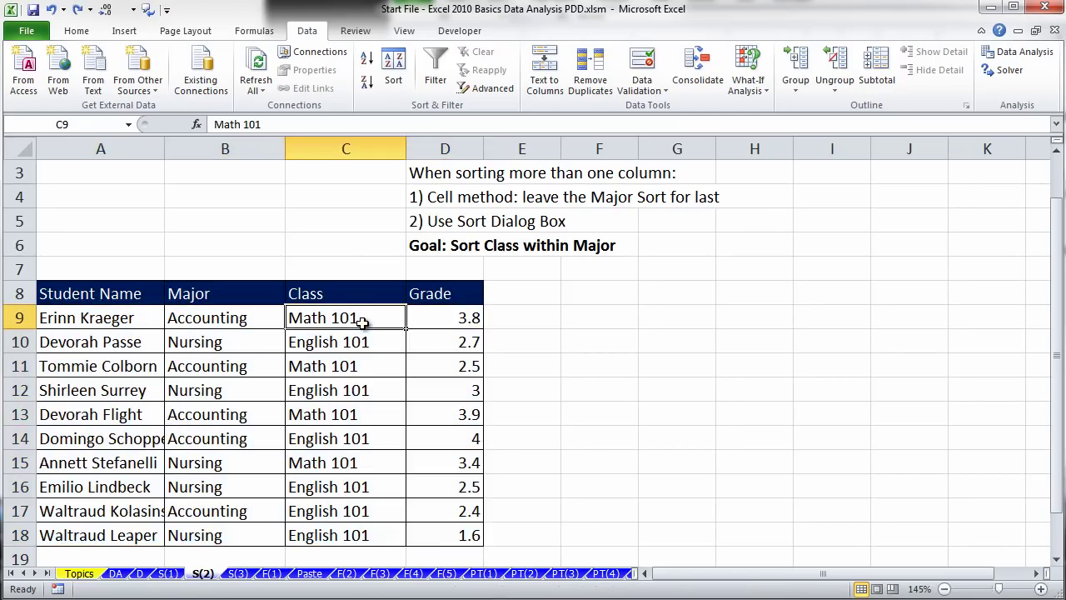
{"action": "left_click", "coordinate": [393, 66]}
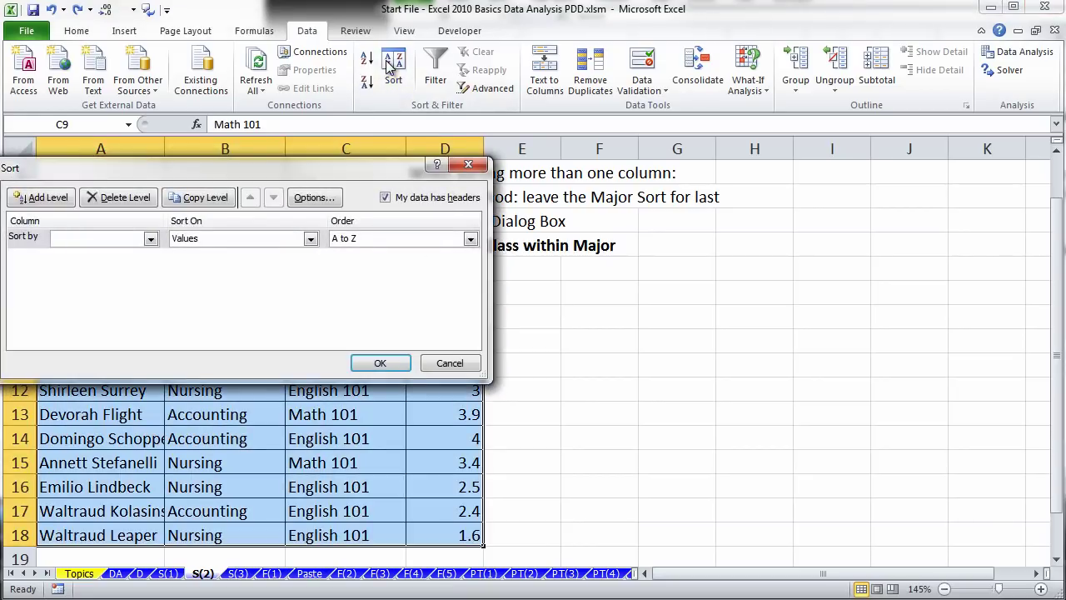
{"action": "left_click_drag", "start_coordinate": [328, 168], "coordinate": [788, 217]}
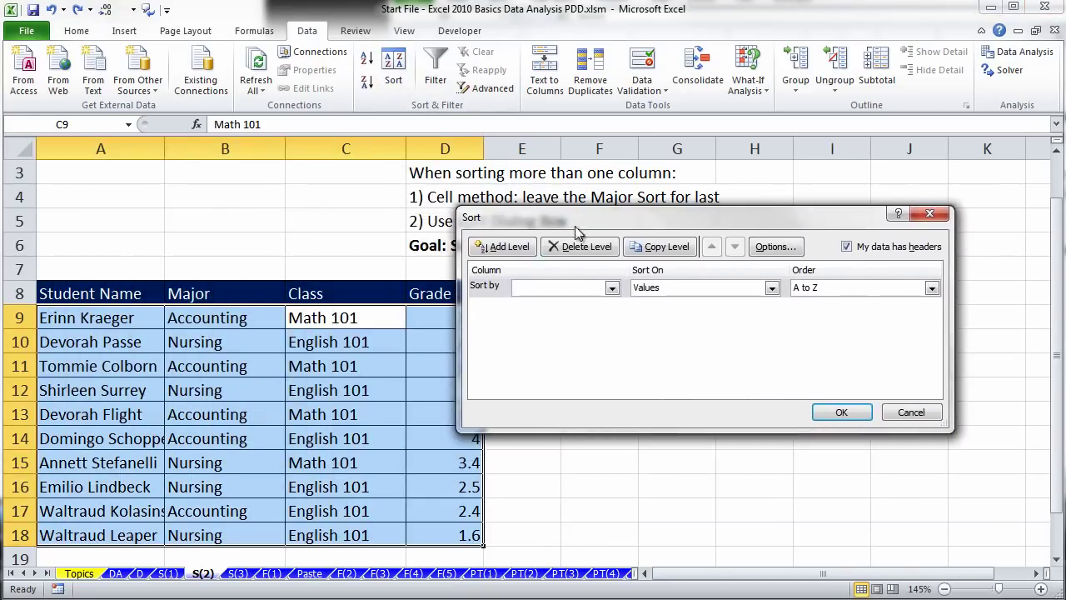
{"action": "left_click_drag", "start_coordinate": [578, 232], "coordinate": [460, 205]}
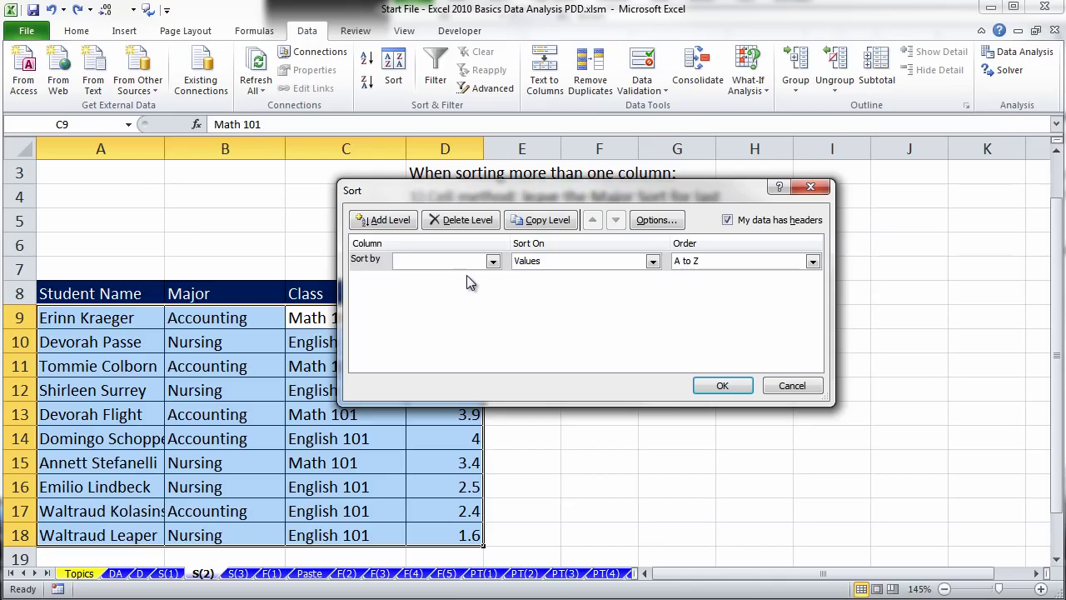
{"action": "left_click", "coordinate": [493, 261]}
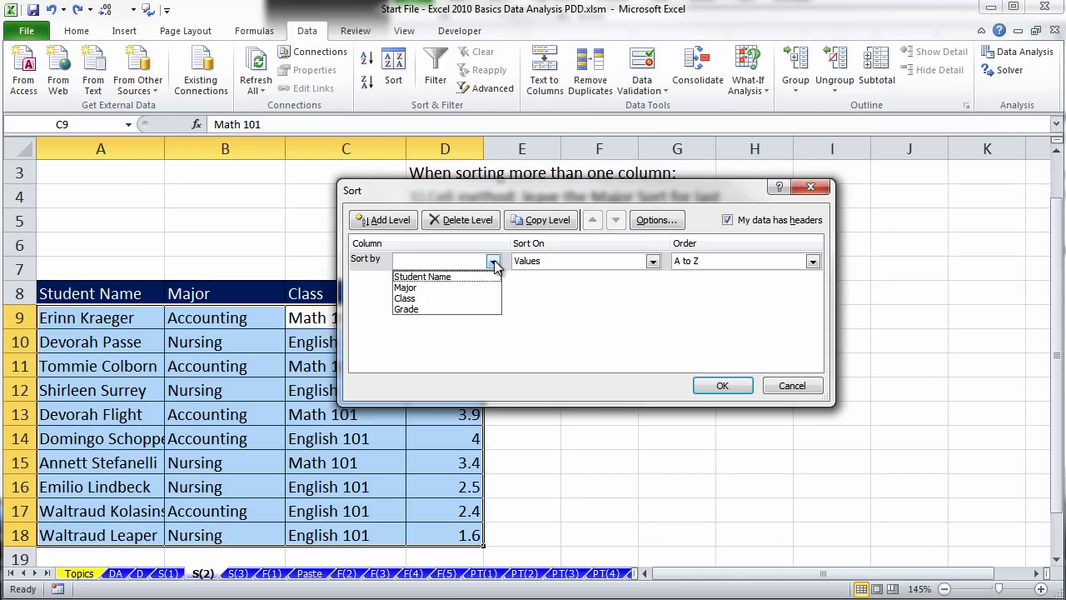
{"action": "left_click", "coordinate": [420, 308]}
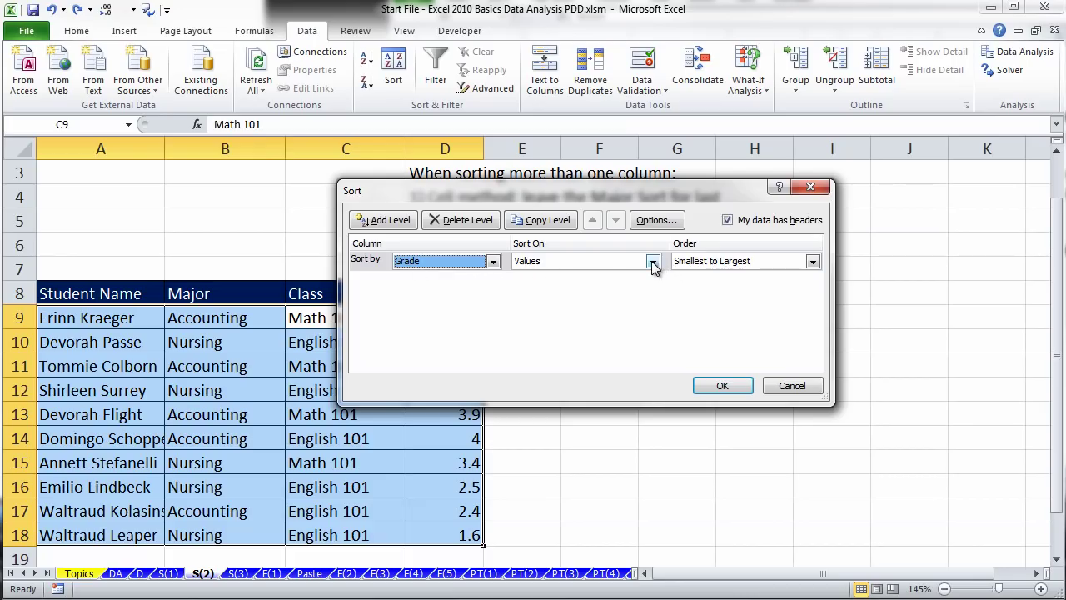
{"action": "left_click", "coordinate": [813, 261]}
{"action": "left_click", "coordinate": [721, 287]}
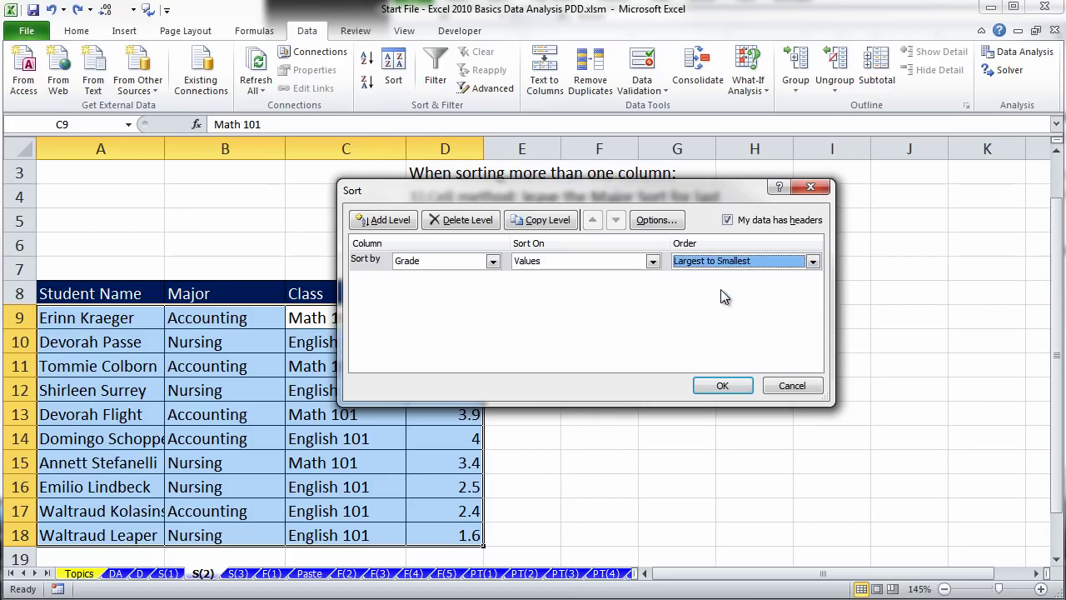
{"action": "left_click", "coordinate": [721, 390]}
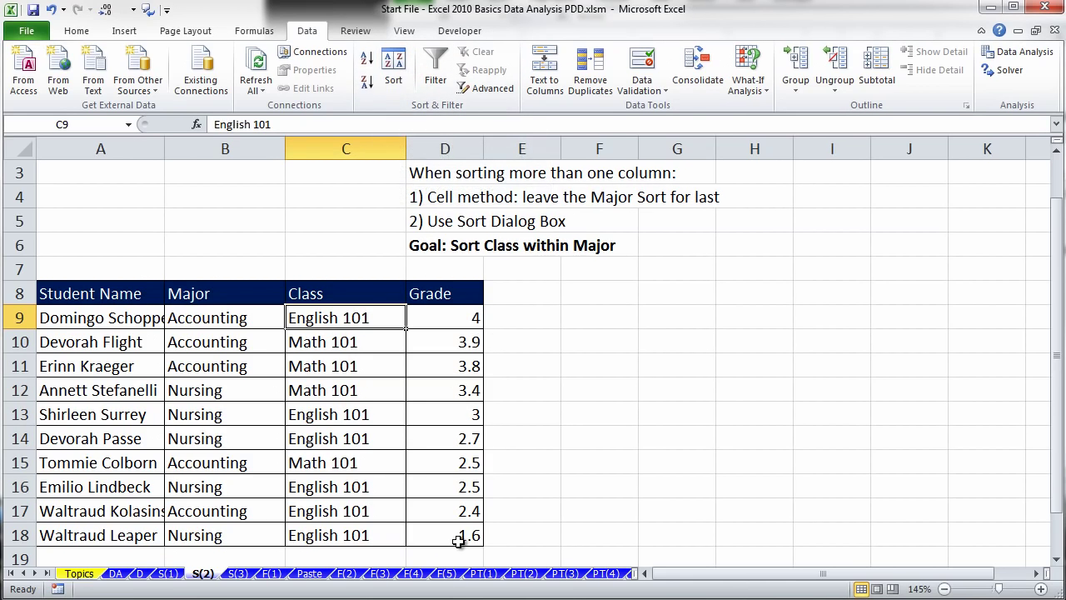
Add Major, on values from A to Z, as a second sort level below Grade and apply the sort.
{"action": "left_click", "coordinate": [393, 73]}
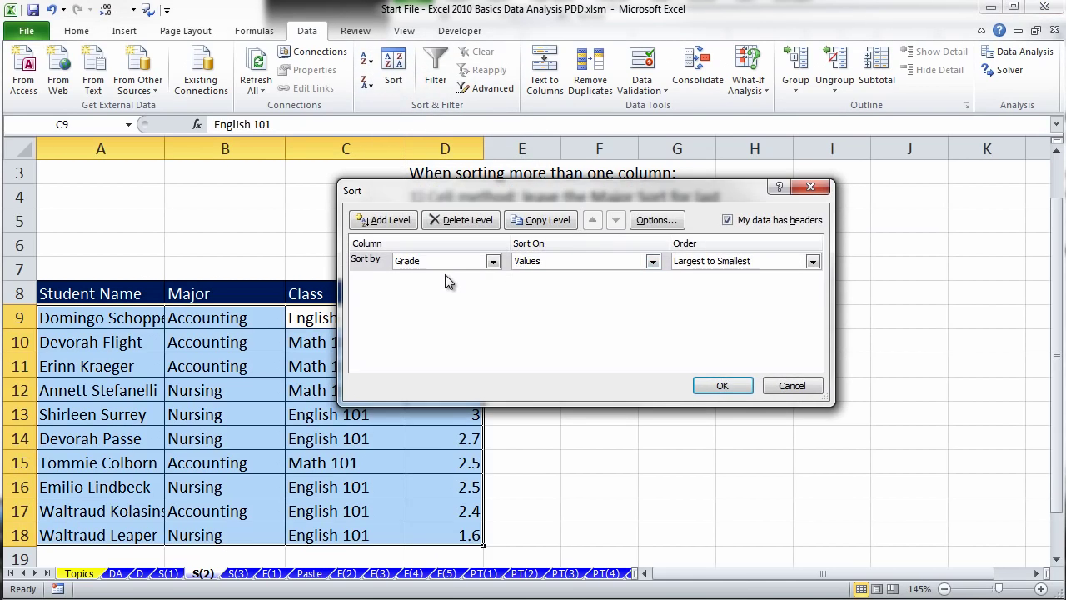
{"action": "left_click", "coordinate": [388, 221]}
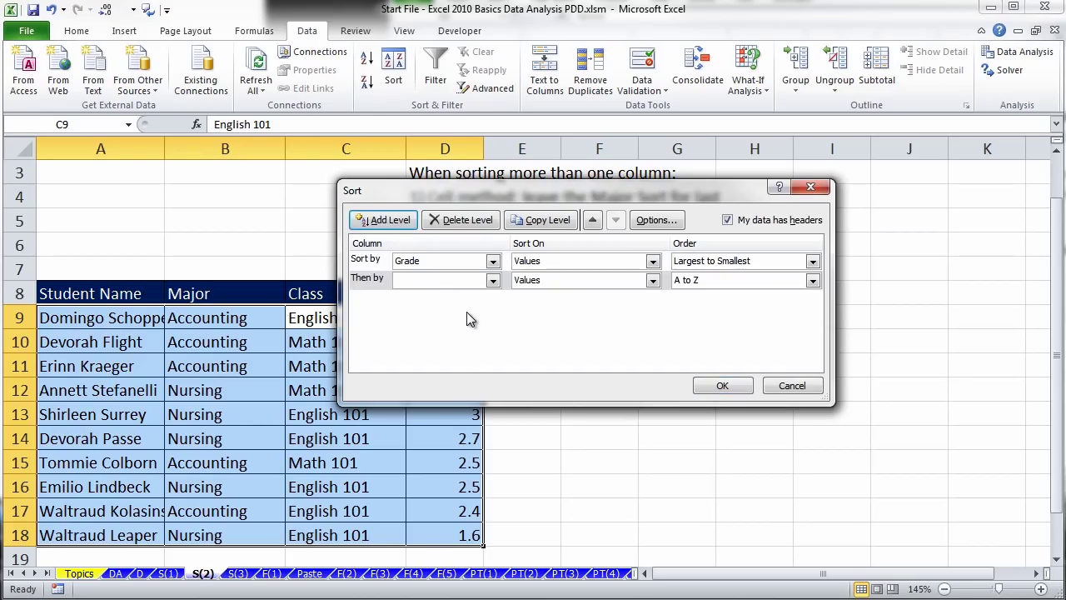
{"action": "left_click", "coordinate": [493, 280]}
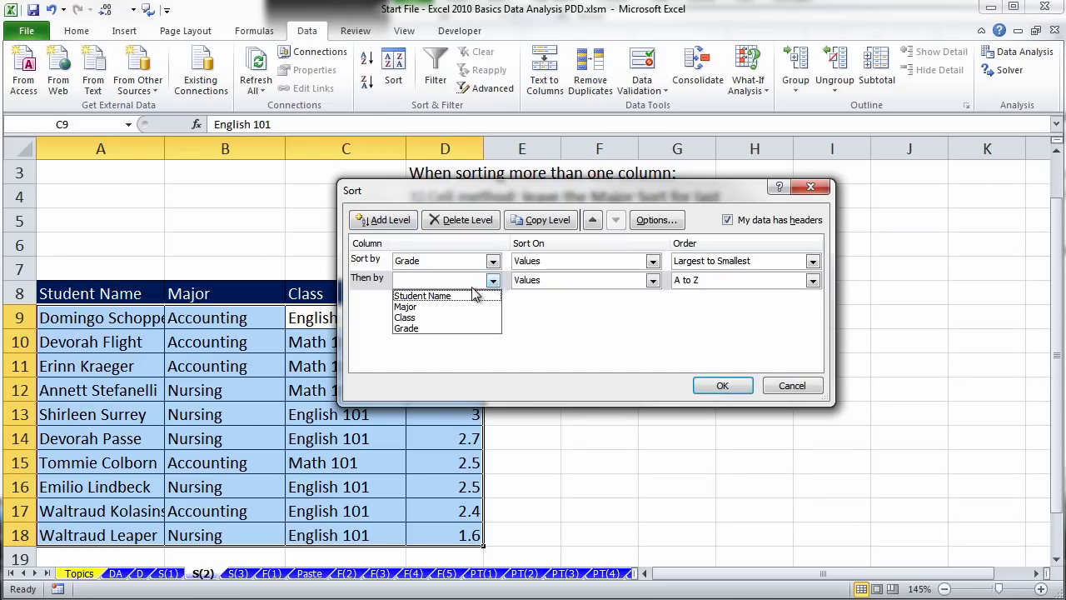
{"action": "left_click", "coordinate": [435, 306]}
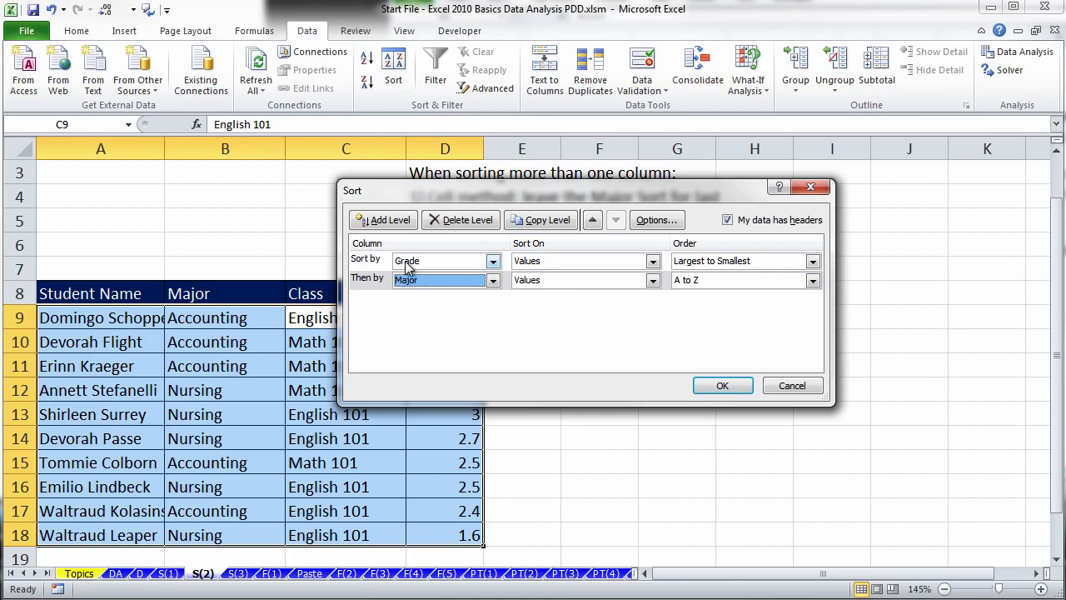
{"action": "left_click", "coordinate": [733, 385]}
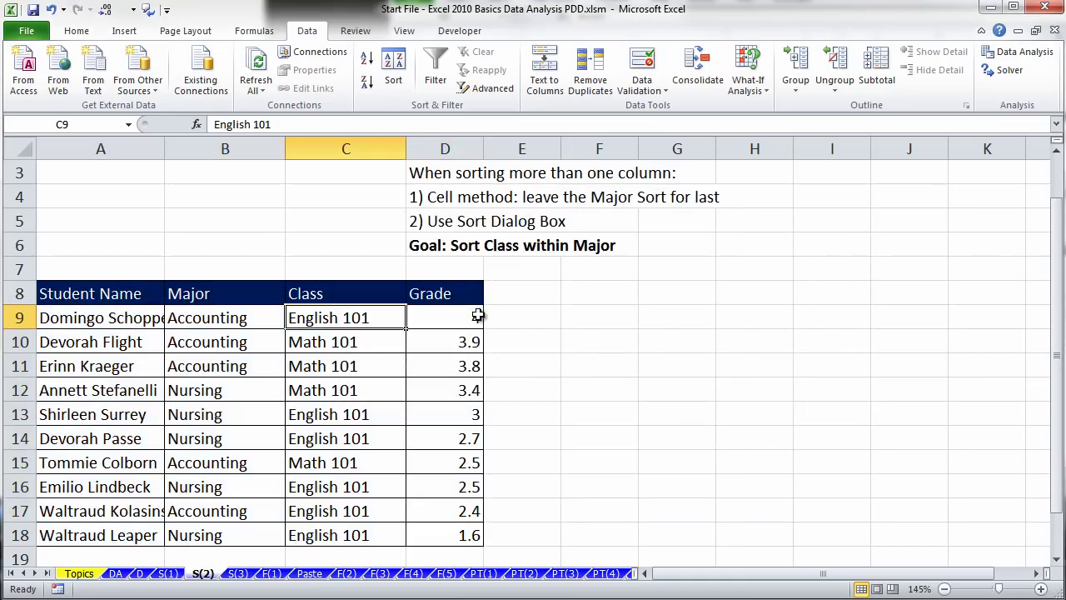
Re-sort the table with the Major level moved above Grade, and highlight the Accounting majors in B9:B13 and their grades in D9:D13.
{"action": "left_click", "coordinate": [393, 78]}
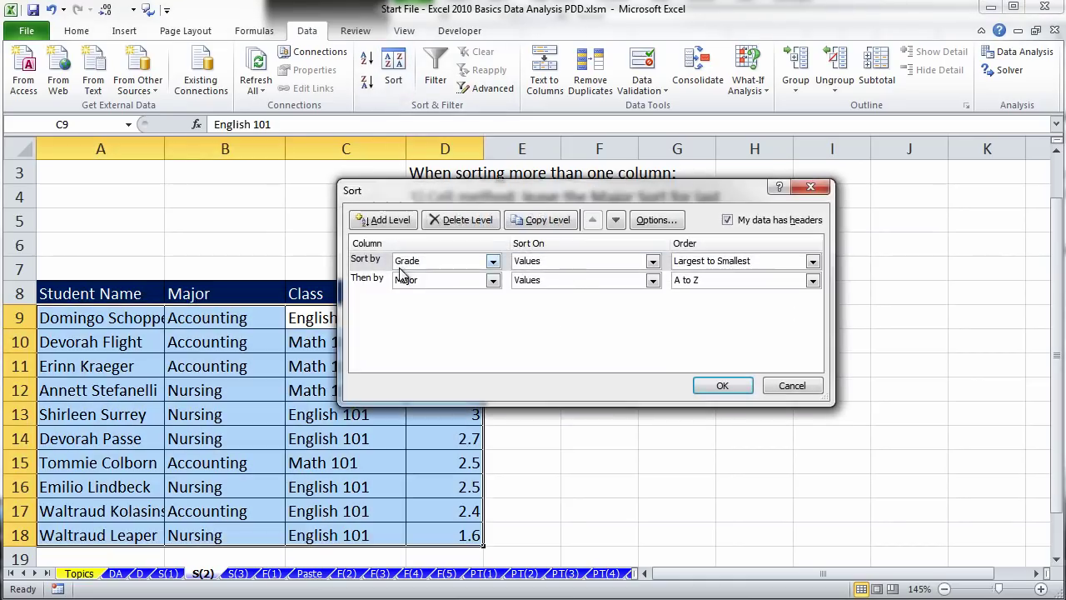
{"action": "left_click", "coordinate": [374, 283]}
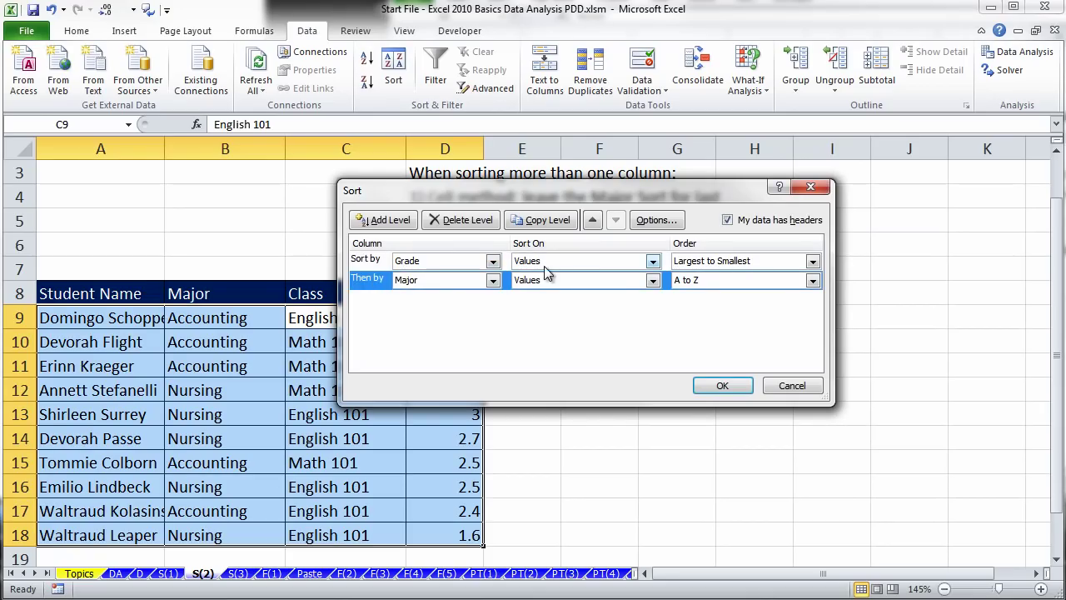
{"action": "left_click", "coordinate": [592, 220]}
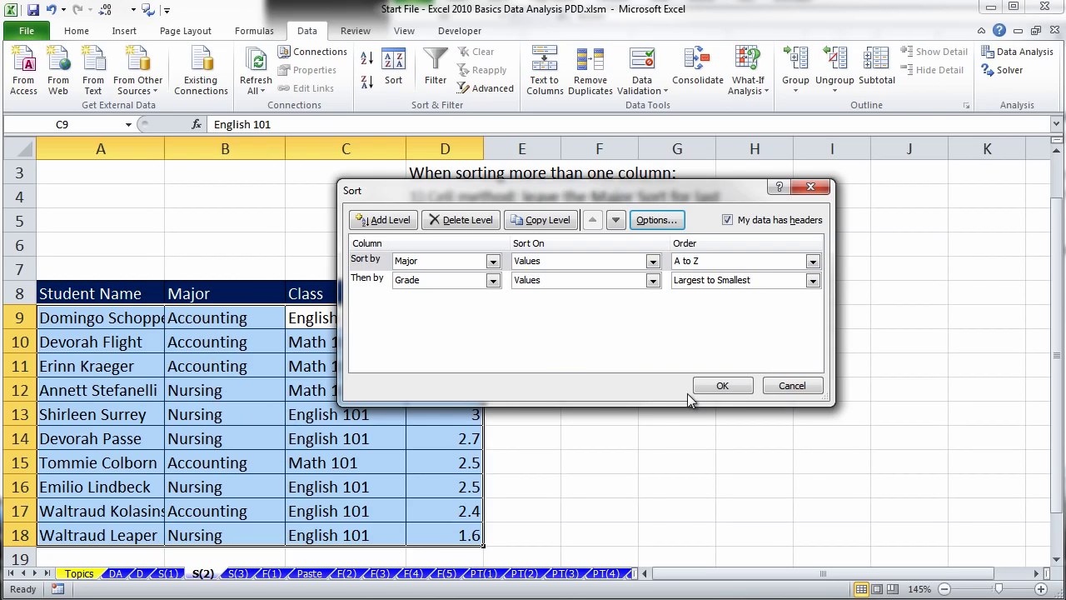
{"action": "left_click", "coordinate": [724, 387]}
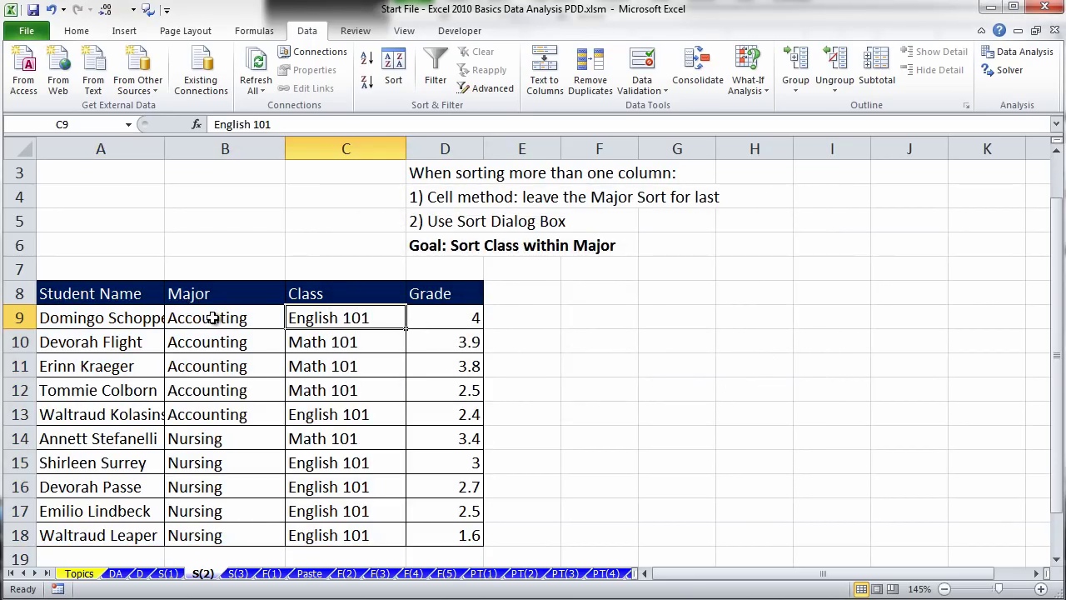
{"action": "left_click_drag", "start_coordinate": [213, 318], "coordinate": [237, 410]}
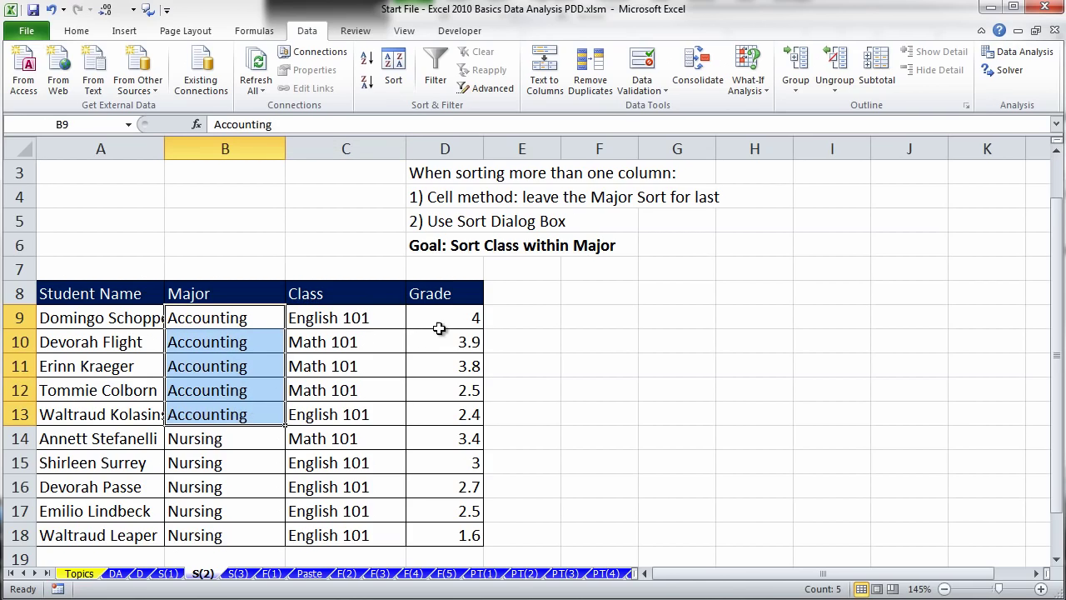
{"action": "left_click_drag", "start_coordinate": [454, 315], "coordinate": [459, 412]}
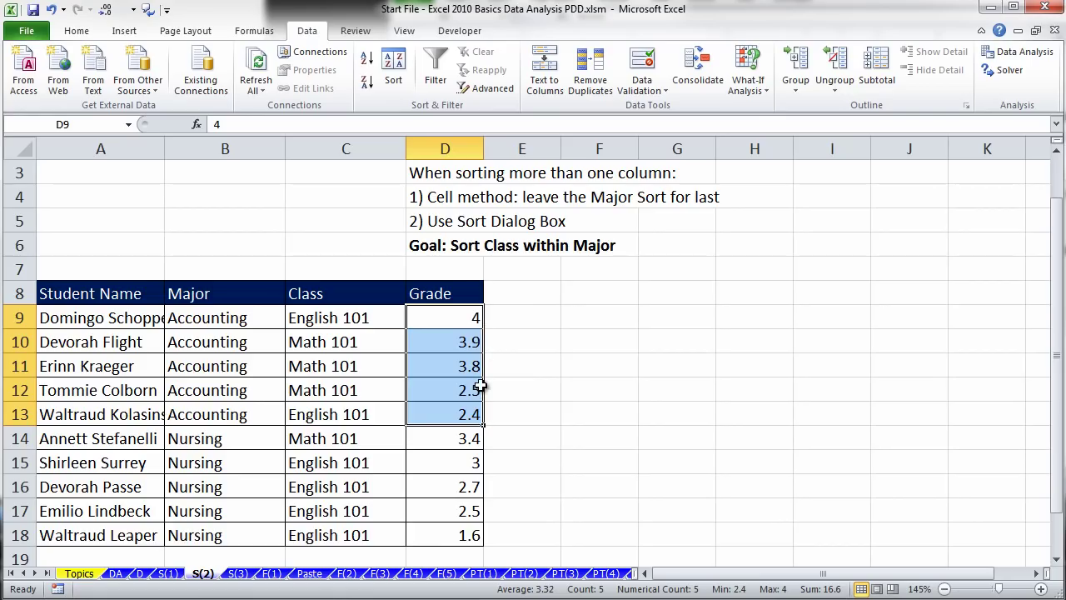
Replace "Class" with "Grade" in the goal text in D6 so it reads "Goal: Sort Grade within Major".
{"action": "double_click", "coordinate": [489, 245]}
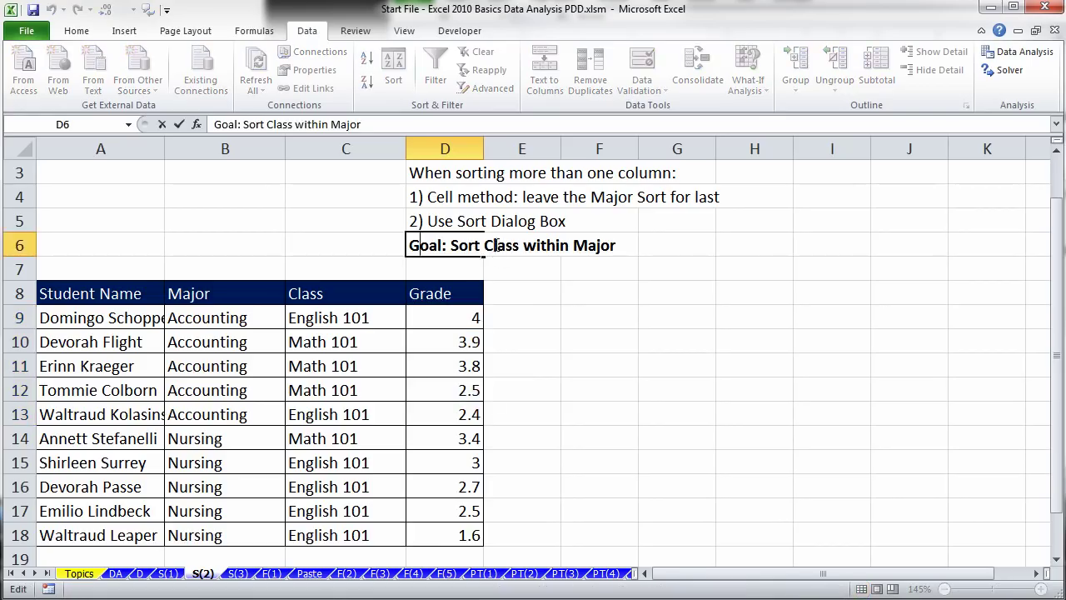
{"action": "double_click", "coordinate": [496, 245]}
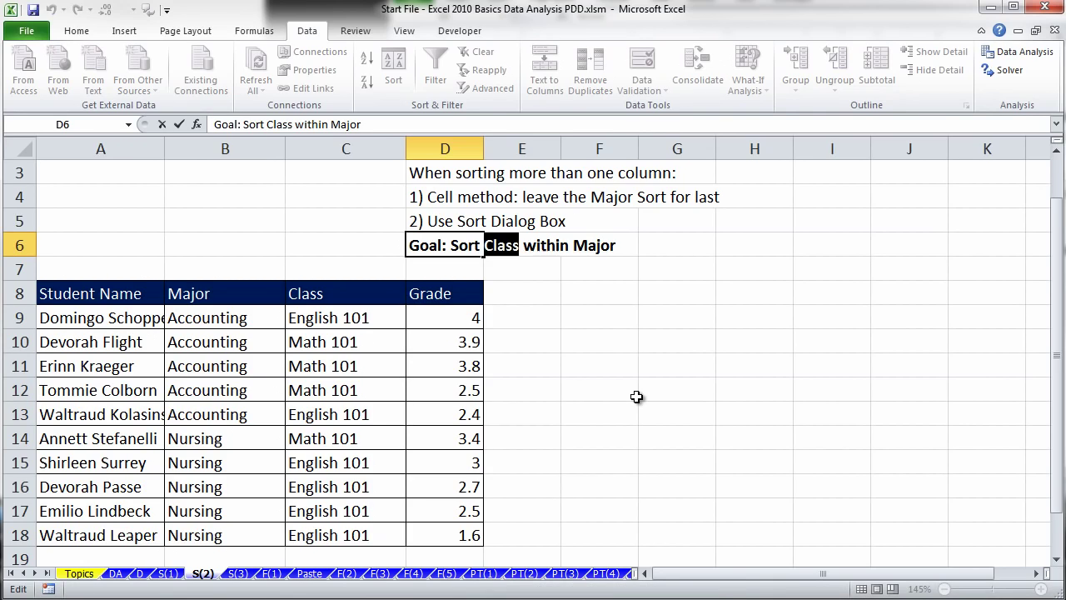
{"action": "type", "text": "Grade"}
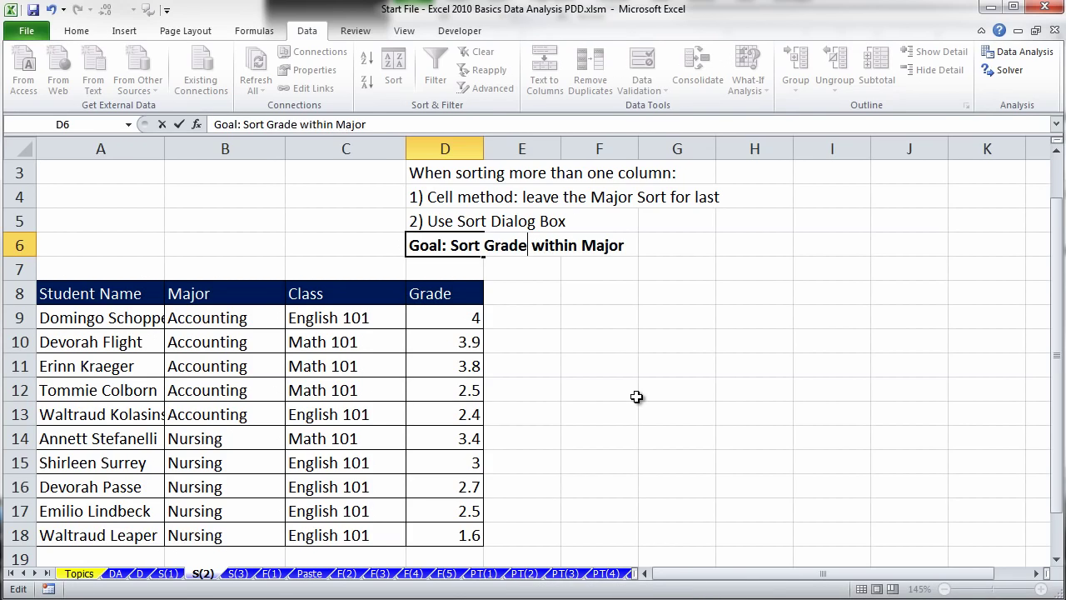
{"action": "key", "text": "Return"}
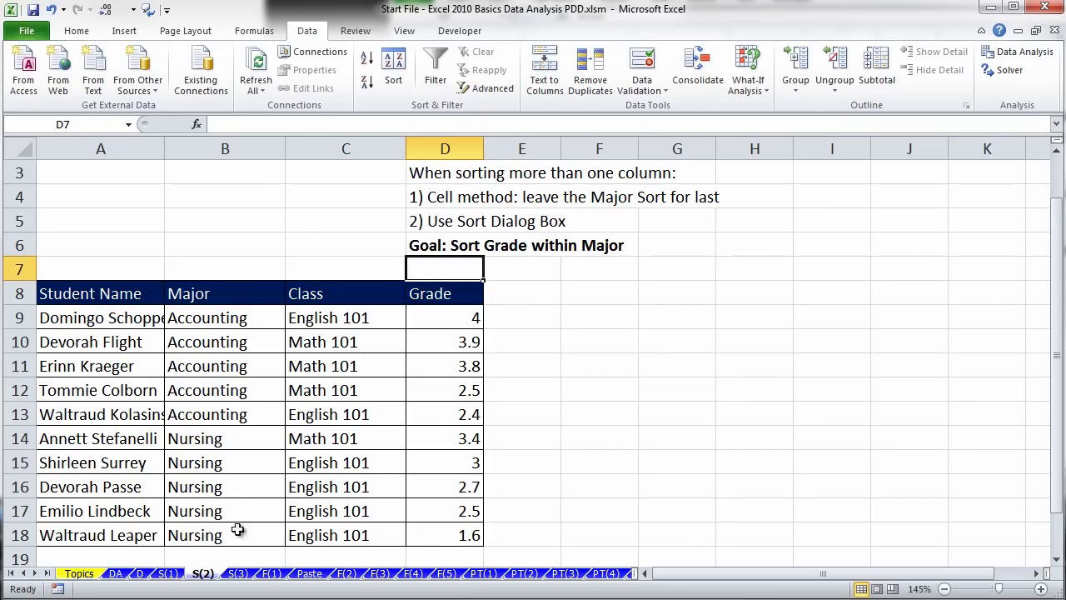
On sheet S(3), sort the sales table by the Date column on cell color, with red on top.
{"action": "left_click", "coordinate": [238, 573]}
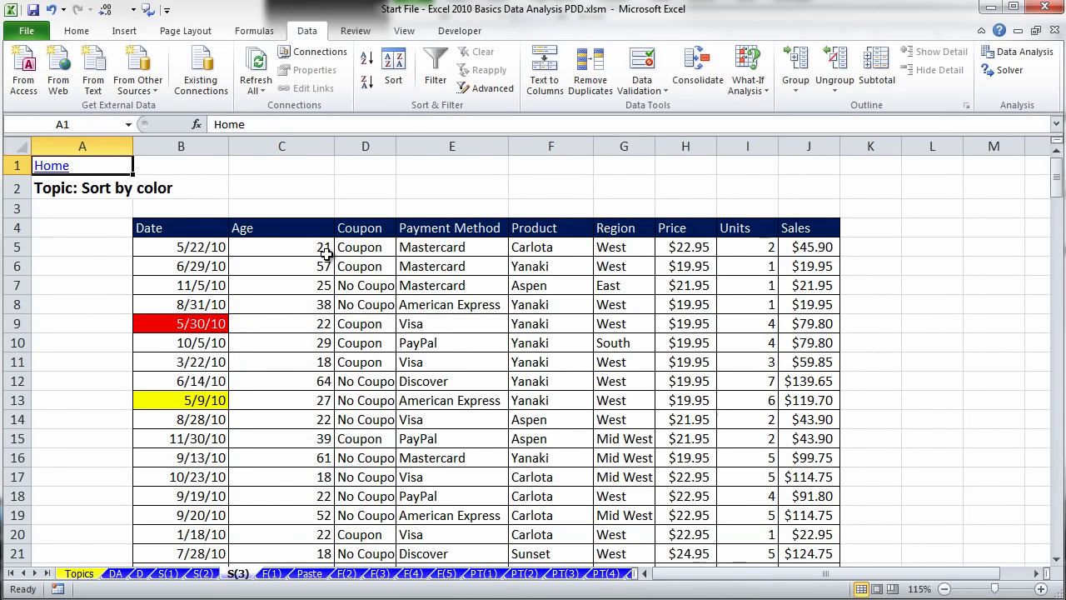
{"action": "left_click", "coordinate": [211, 247]}
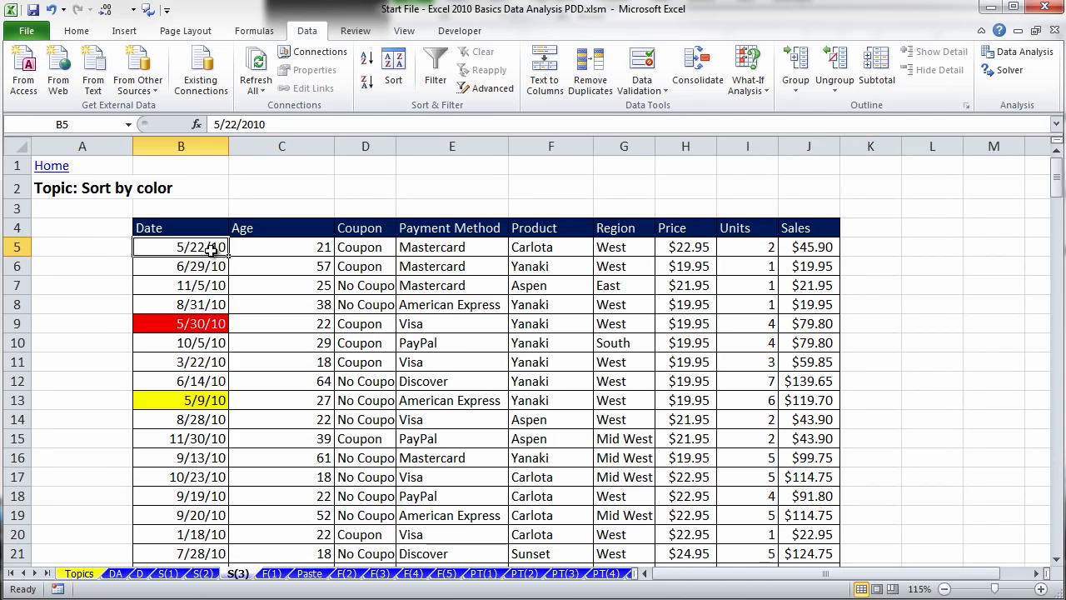
{"action": "left_click", "coordinate": [399, 85]}
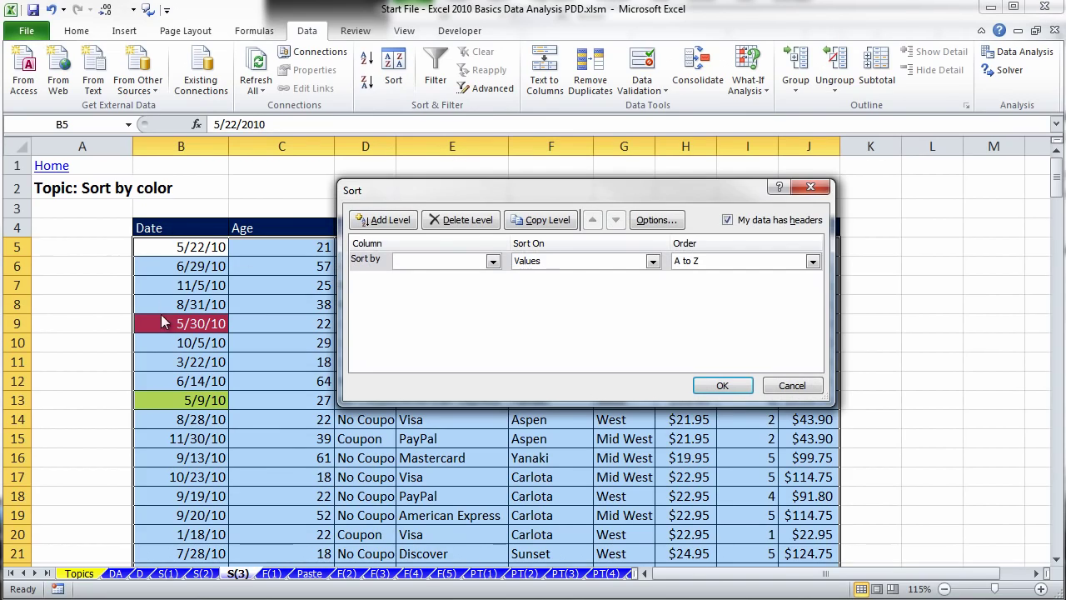
{"action": "left_click", "coordinate": [493, 261]}
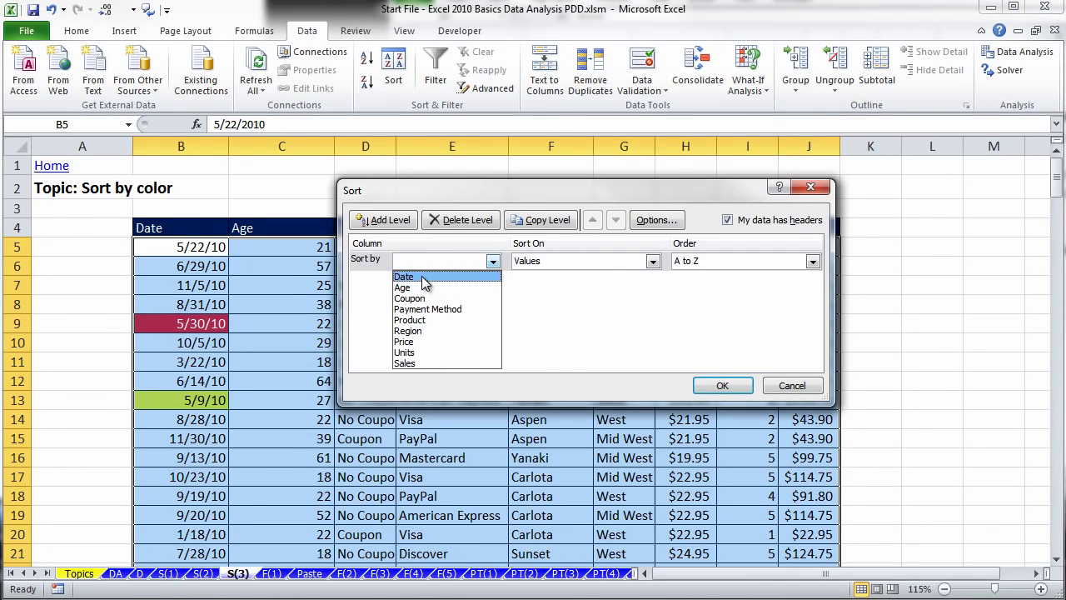
{"action": "left_click", "coordinate": [405, 277]}
{"action": "left_click", "coordinate": [652, 261]}
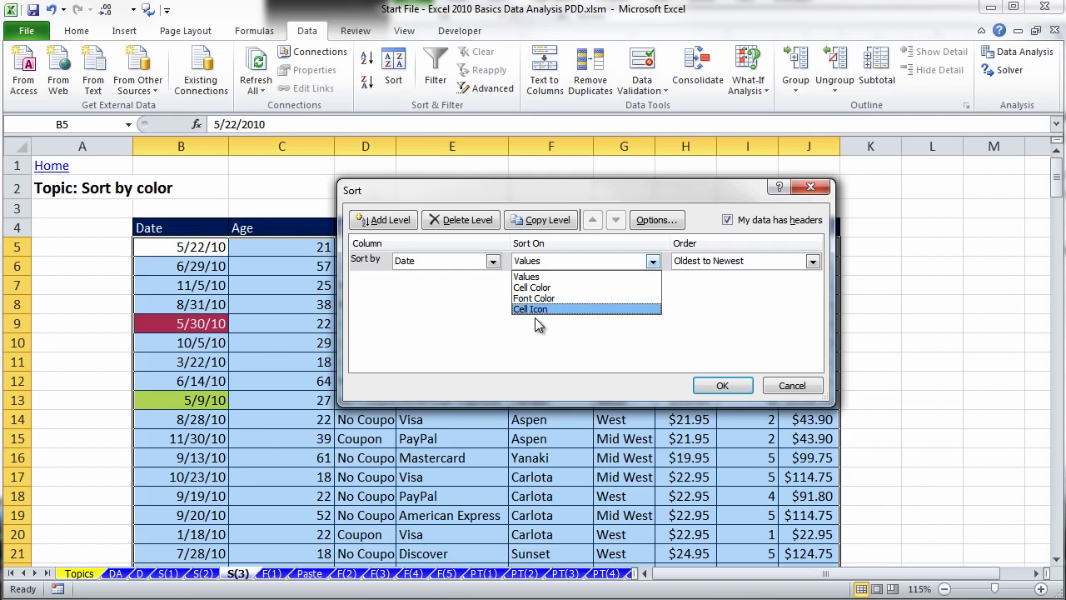
{"action": "left_click", "coordinate": [541, 286]}
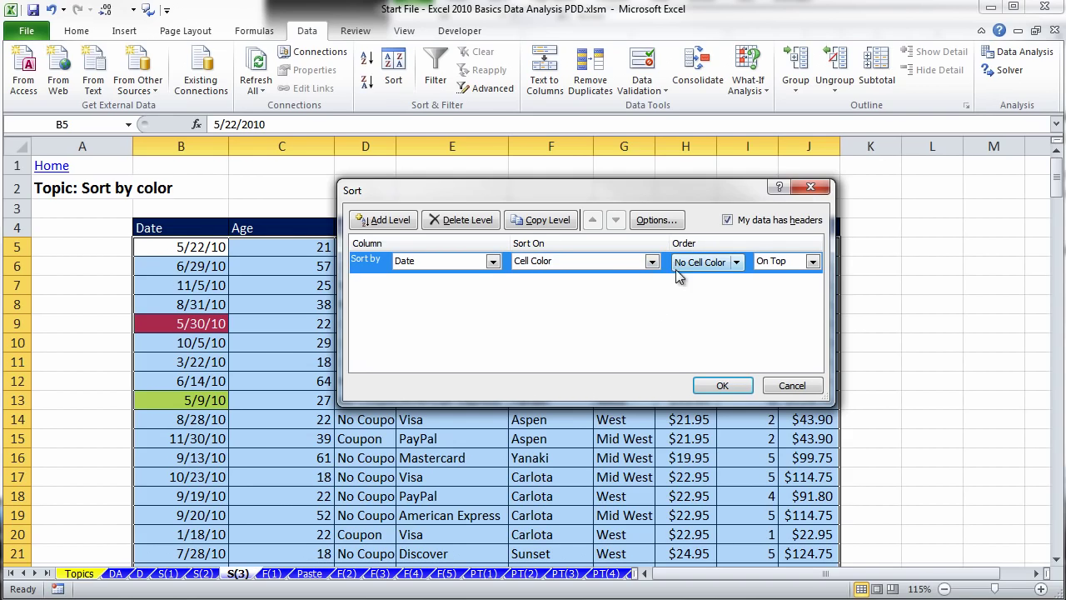
{"action": "left_click", "coordinate": [737, 263]}
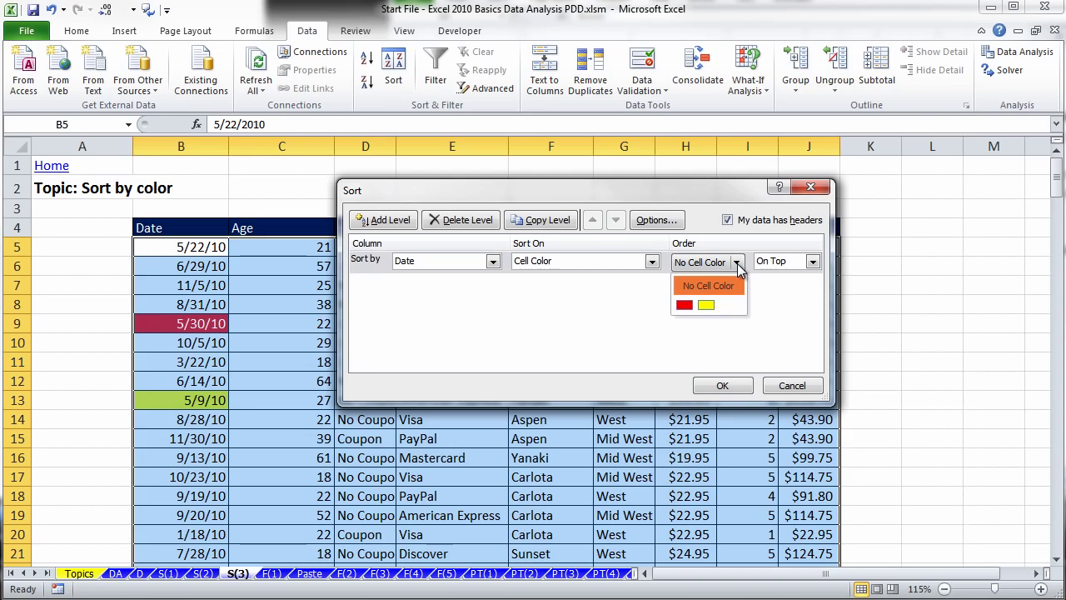
{"action": "left_click", "coordinate": [683, 305]}
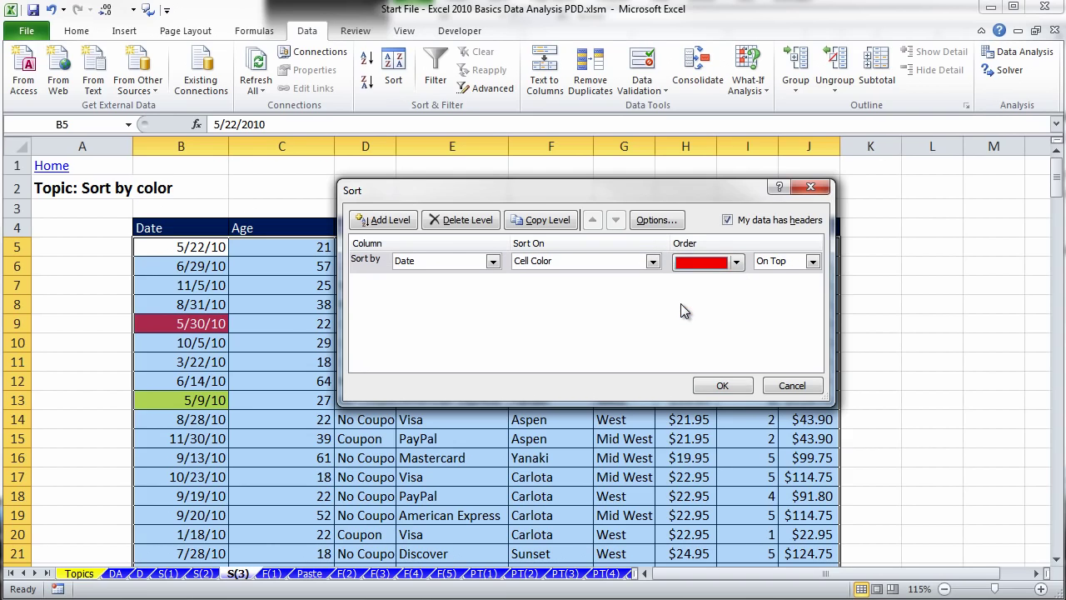
{"action": "left_click", "coordinate": [722, 385]}
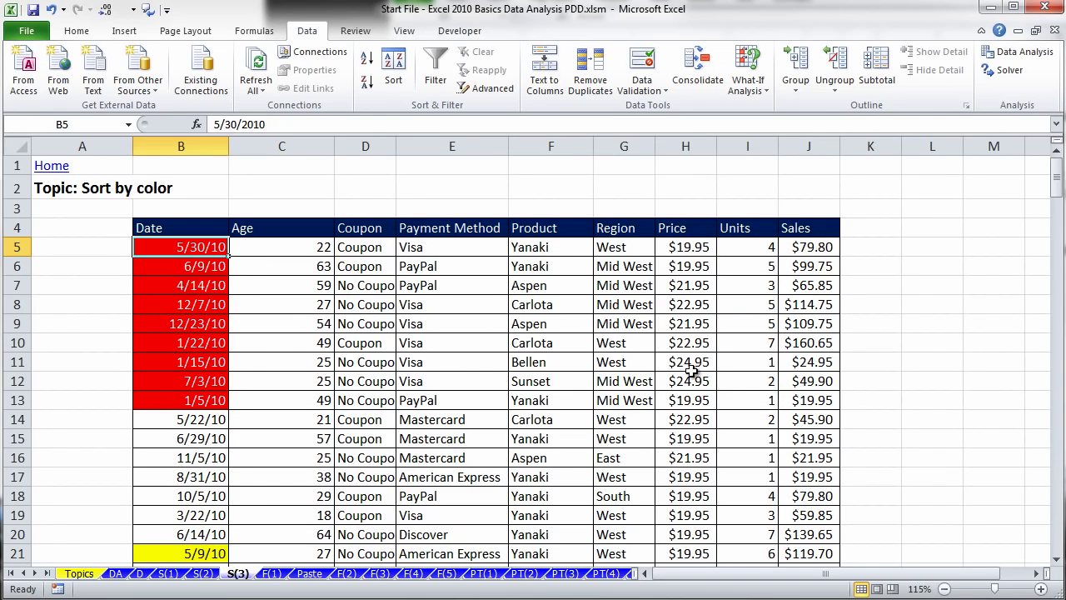
Add a second sort level for Date on cell color, with yellow on top, below the red level and apply the sort.
{"action": "scroll", "coordinate": [638, 324], "scroll_direction": "down", "scroll_amount": 3}
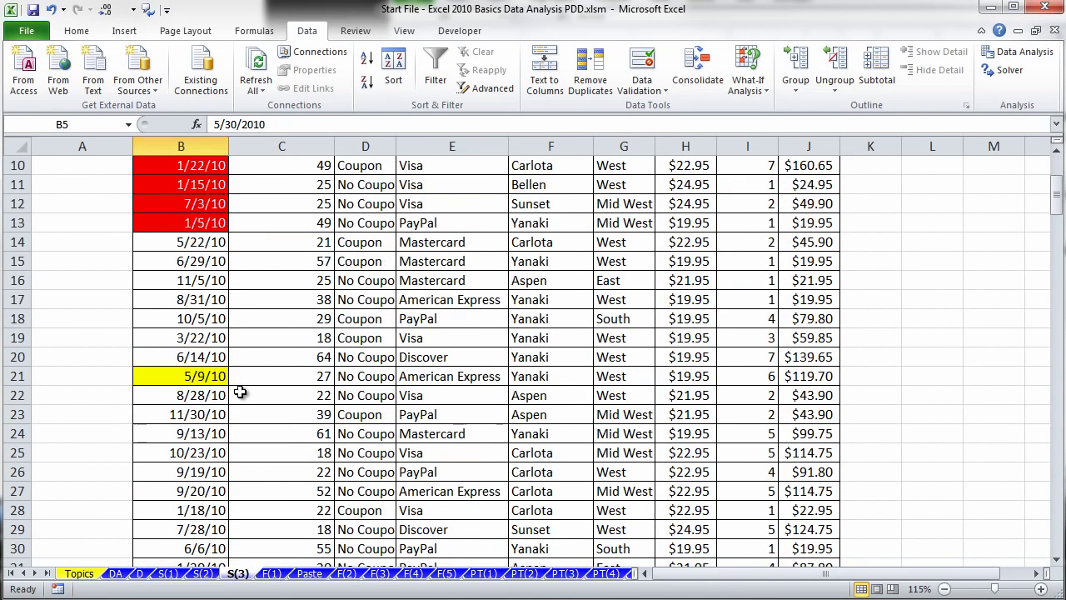
{"action": "scroll", "coordinate": [238, 392], "scroll_direction": "up", "scroll_amount": 3}
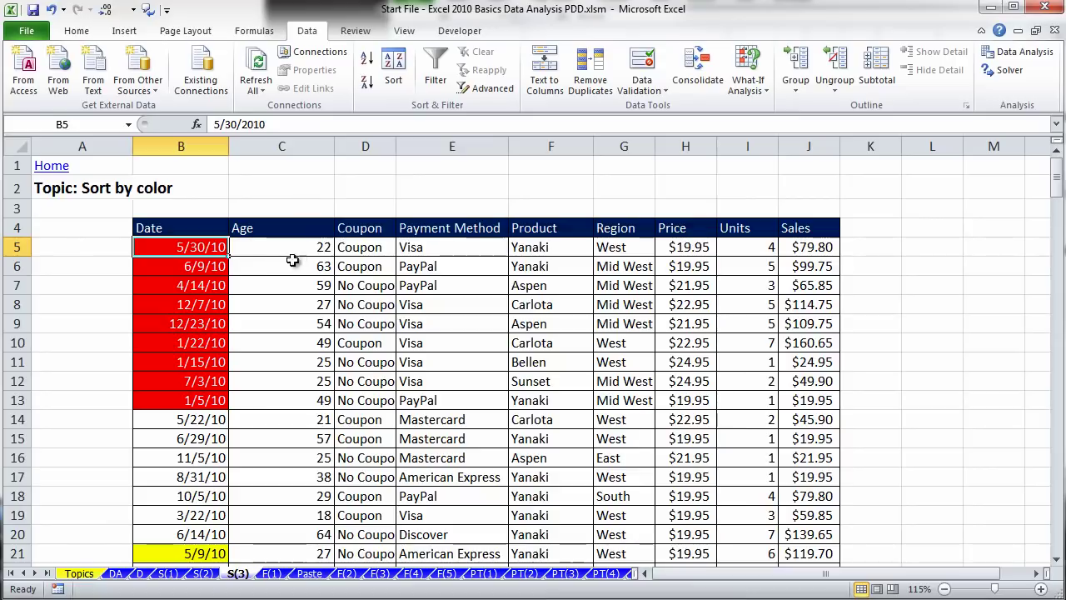
{"action": "left_click", "coordinate": [395, 80]}
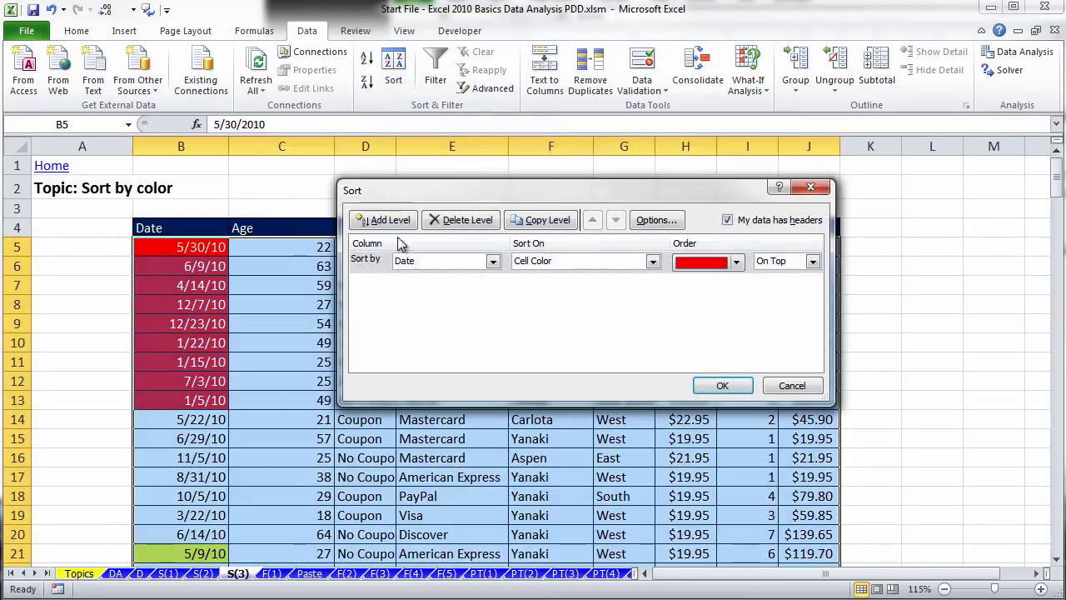
{"action": "left_click", "coordinate": [382, 220]}
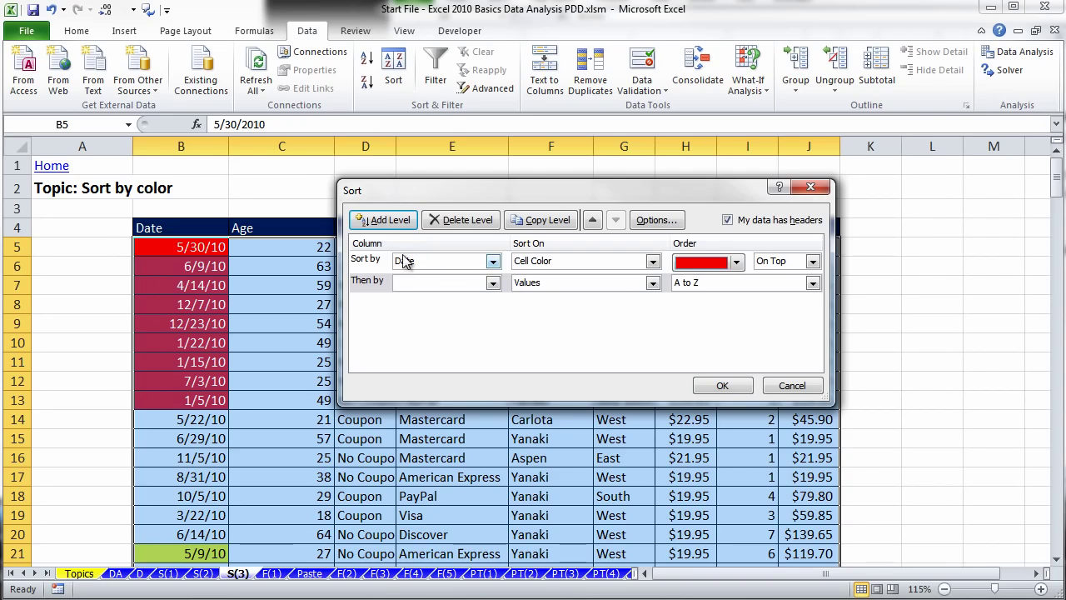
{"action": "left_click", "coordinate": [493, 286]}
{"action": "left_click", "coordinate": [433, 297]}
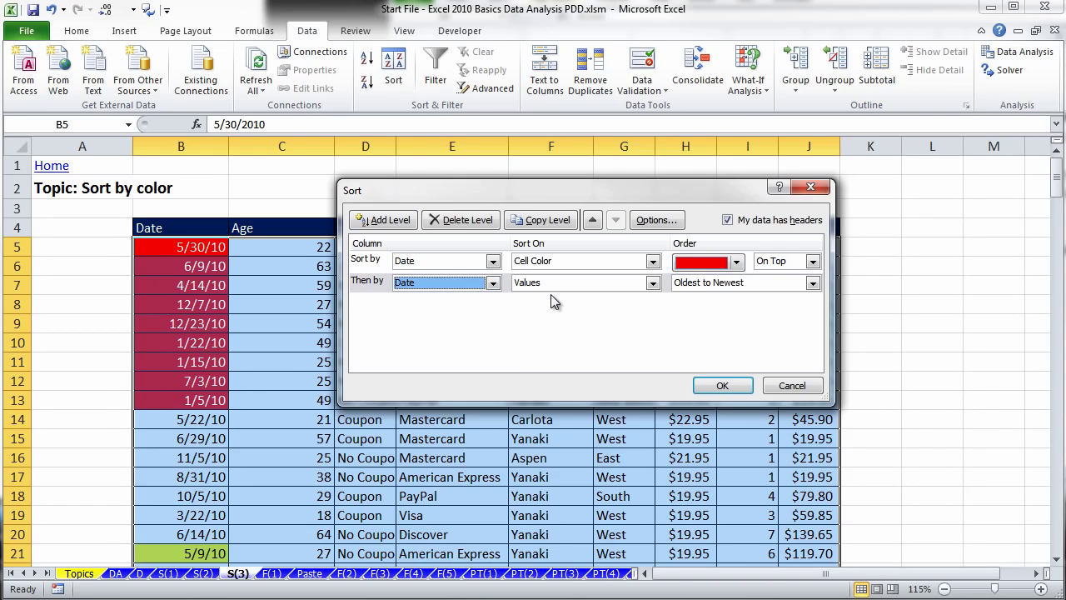
{"action": "left_click", "coordinate": [652, 283]}
{"action": "left_click", "coordinate": [549, 313]}
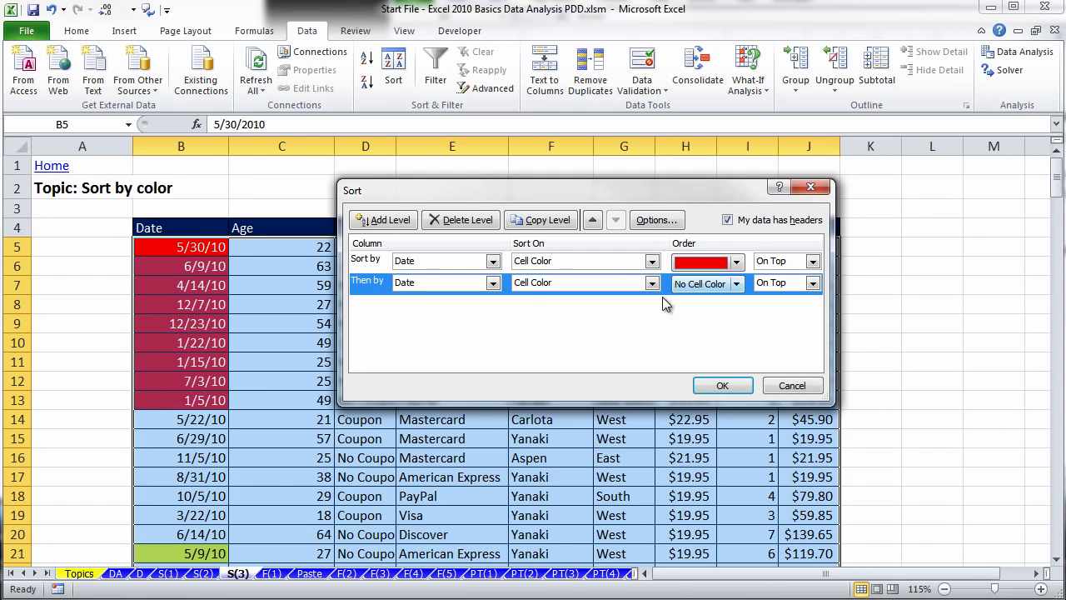
{"action": "left_click", "coordinate": [736, 284]}
{"action": "left_click", "coordinate": [684, 326]}
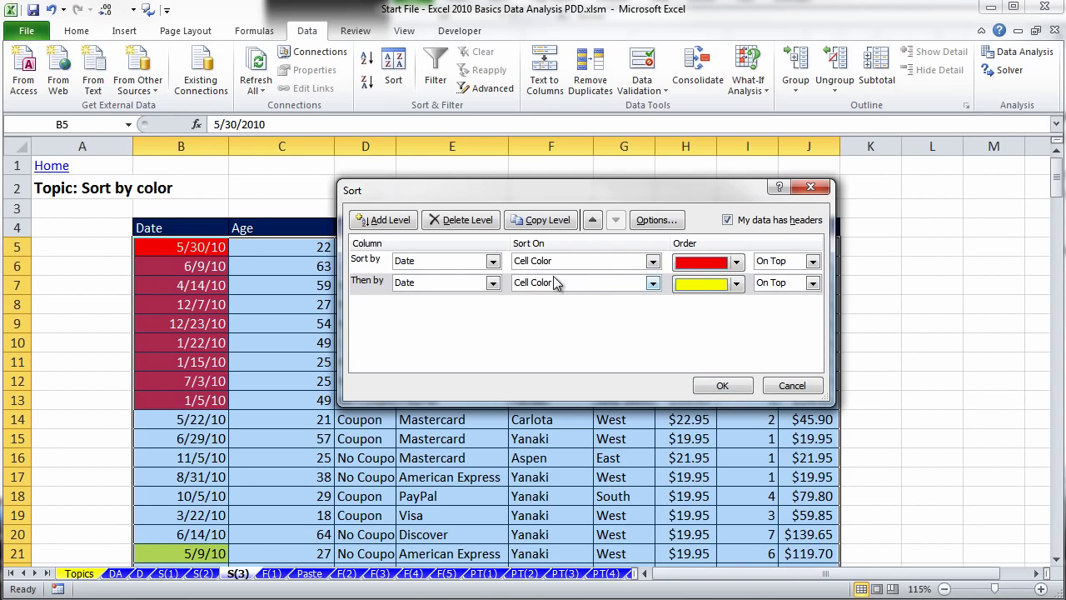
{"action": "left_click", "coordinate": [719, 387]}
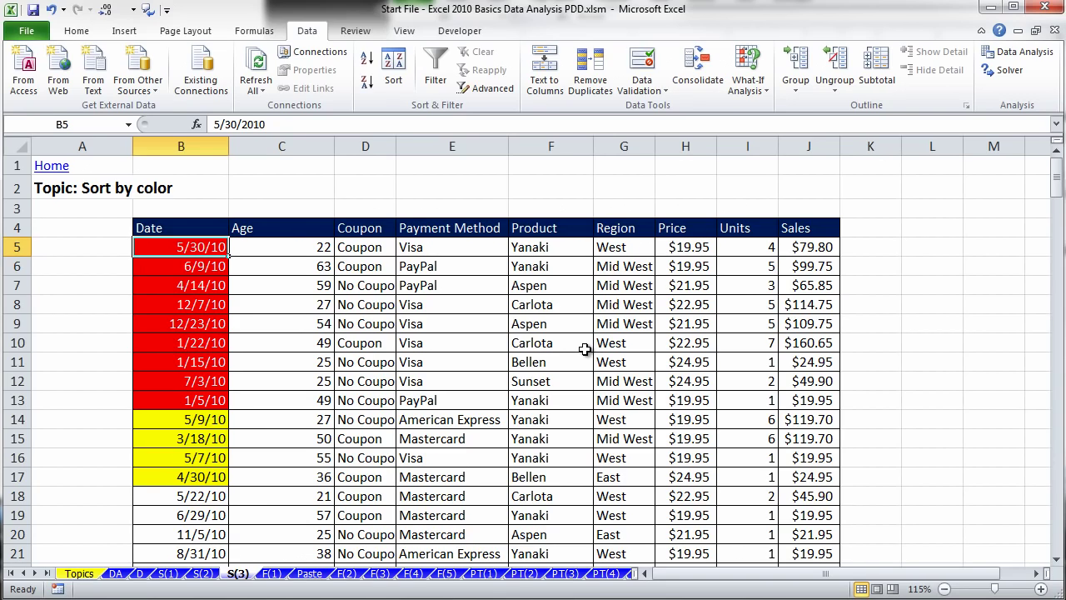
Look over the color-sorted records on sheet S(3) and compare that sheet with the filter topic on sheet F(1).
{"action": "scroll", "coordinate": [462, 333], "scroll_direction": "down", "scroll_amount": 12}
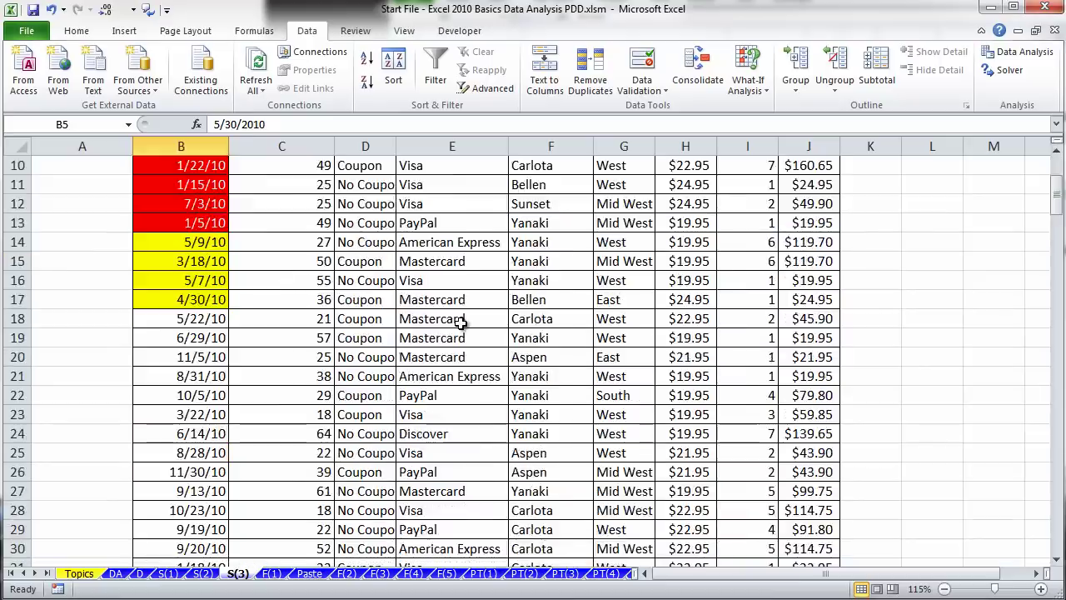
{"action": "scroll", "coordinate": [467, 352], "scroll_direction": "down", "scroll_amount": 4}
{"action": "scroll", "coordinate": [462, 360], "scroll_direction": "up", "scroll_amount": 16}
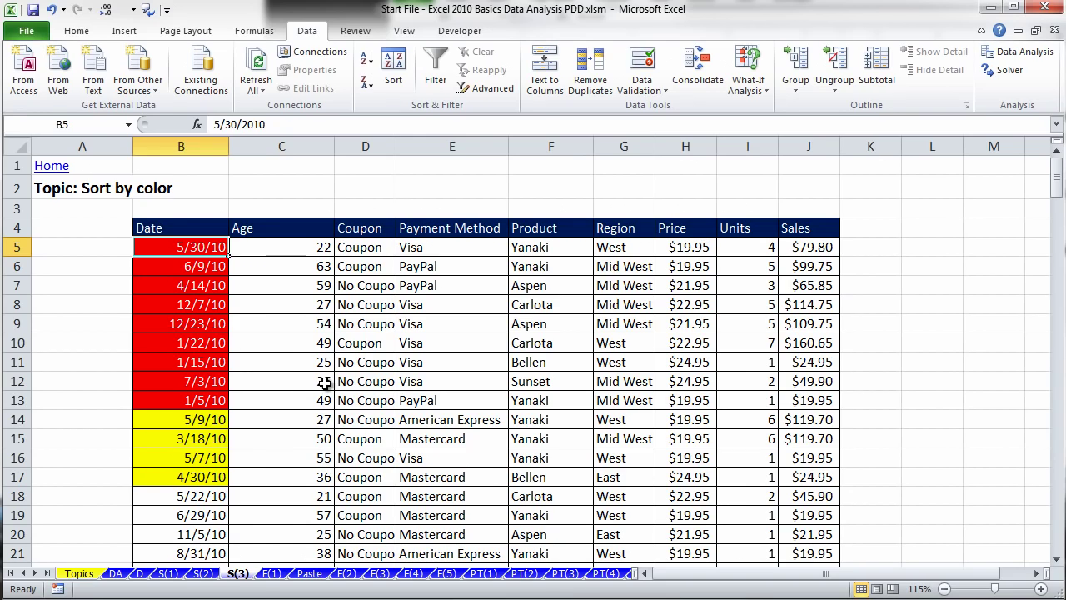
{"action": "left_click", "coordinate": [272, 574]}
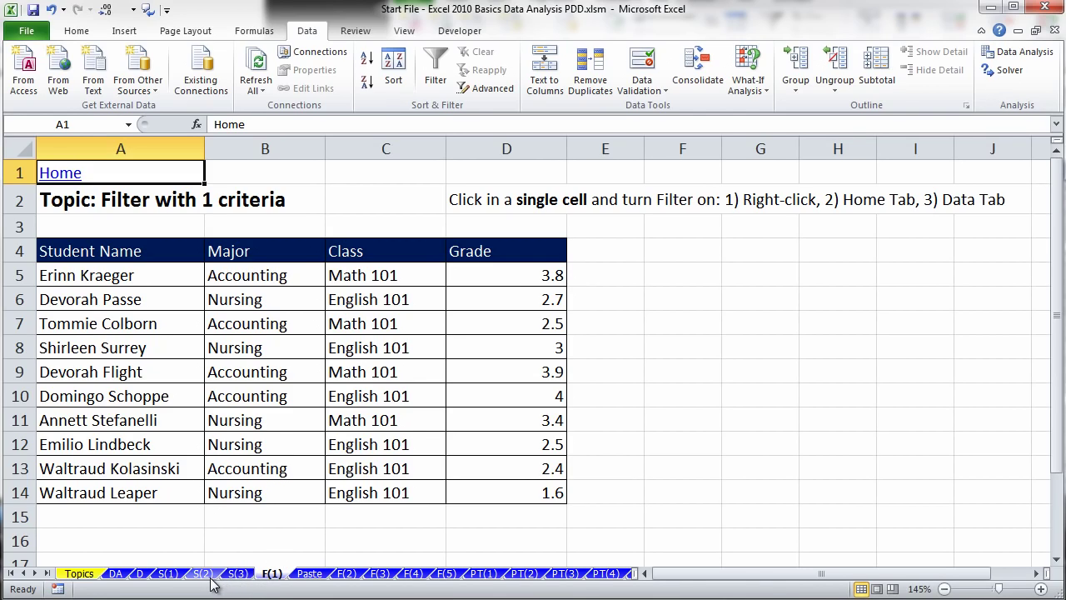
{"action": "left_click", "coordinate": [236, 576]}
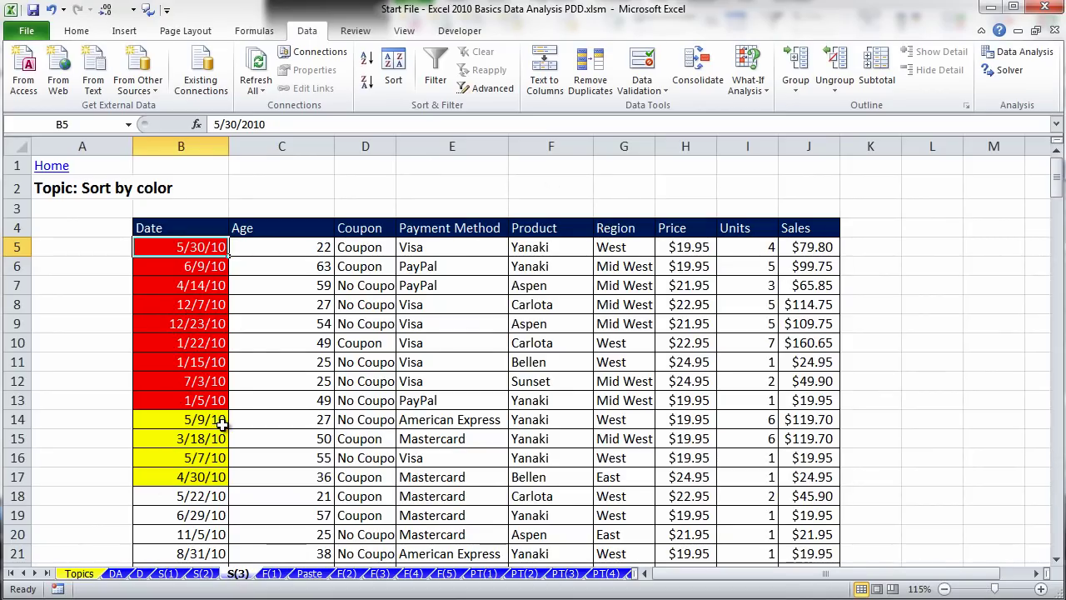
{"action": "left_click", "coordinate": [275, 572]}
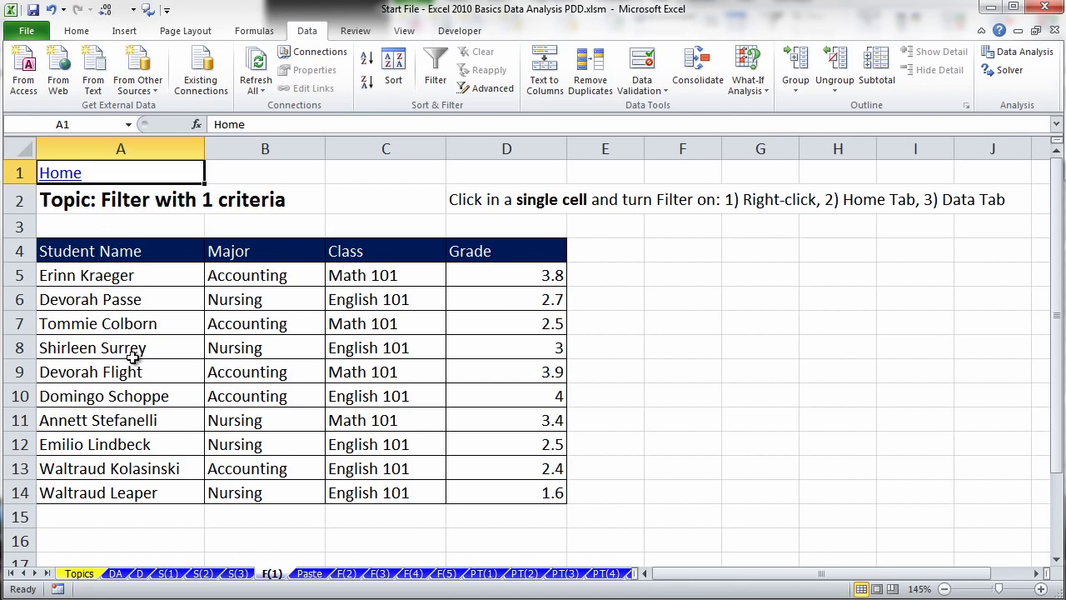
Select the Accounting entry in B5 on sheet F(1), and highlight the grouped Accounting majors in B9:B13 on sheet S(2).
{"action": "left_click", "coordinate": [255, 279]}
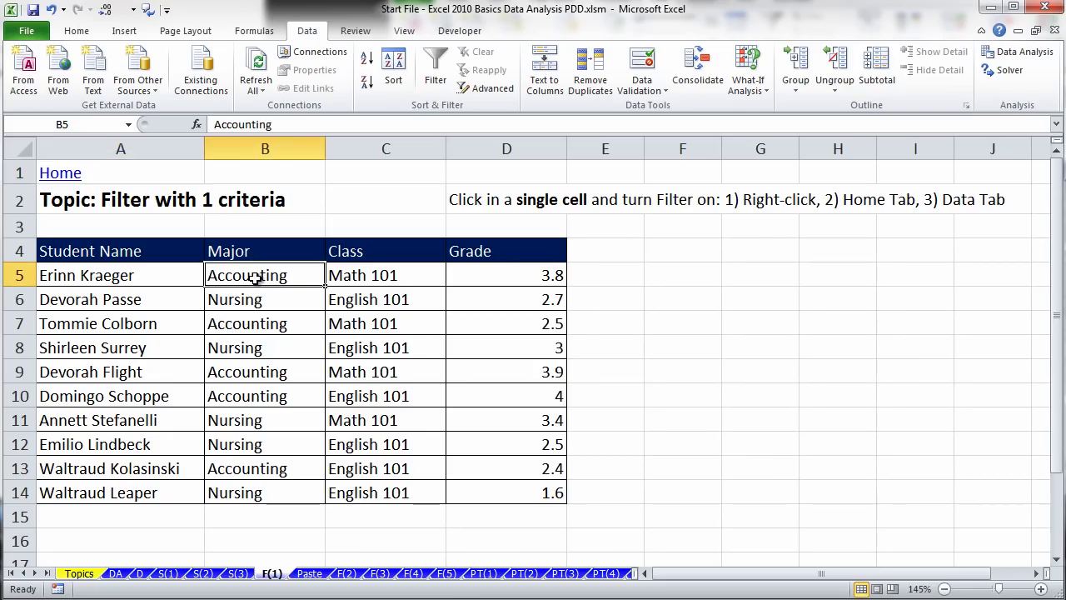
{"action": "left_click", "coordinate": [169, 574]}
{"action": "left_click", "coordinate": [206, 575]}
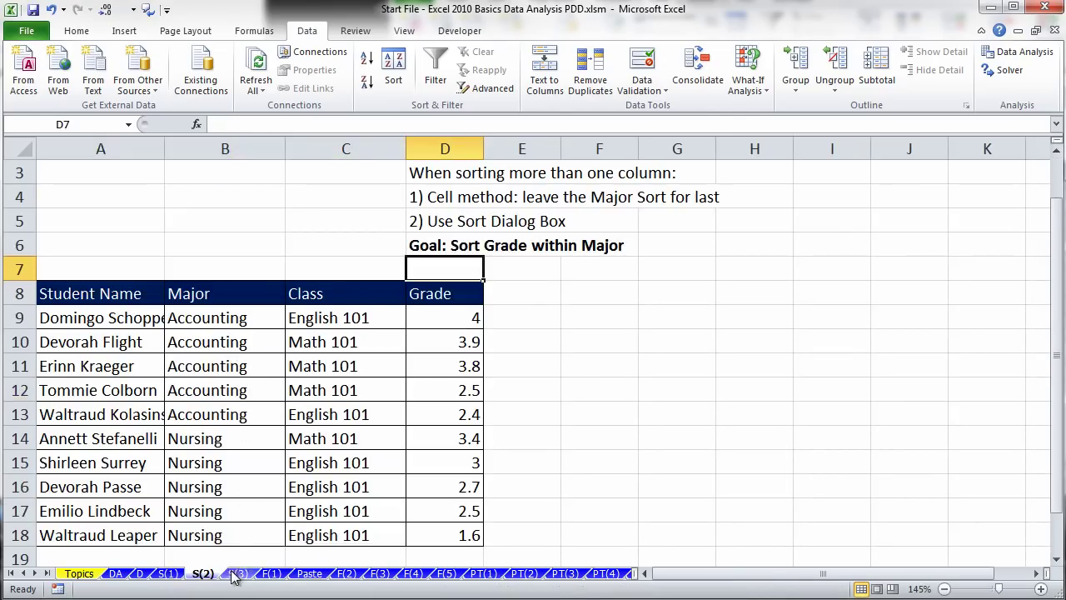
{"action": "left_click", "coordinate": [202, 317]}
{"action": "left_click_drag", "start_coordinate": [201, 317], "coordinate": [209, 414]}
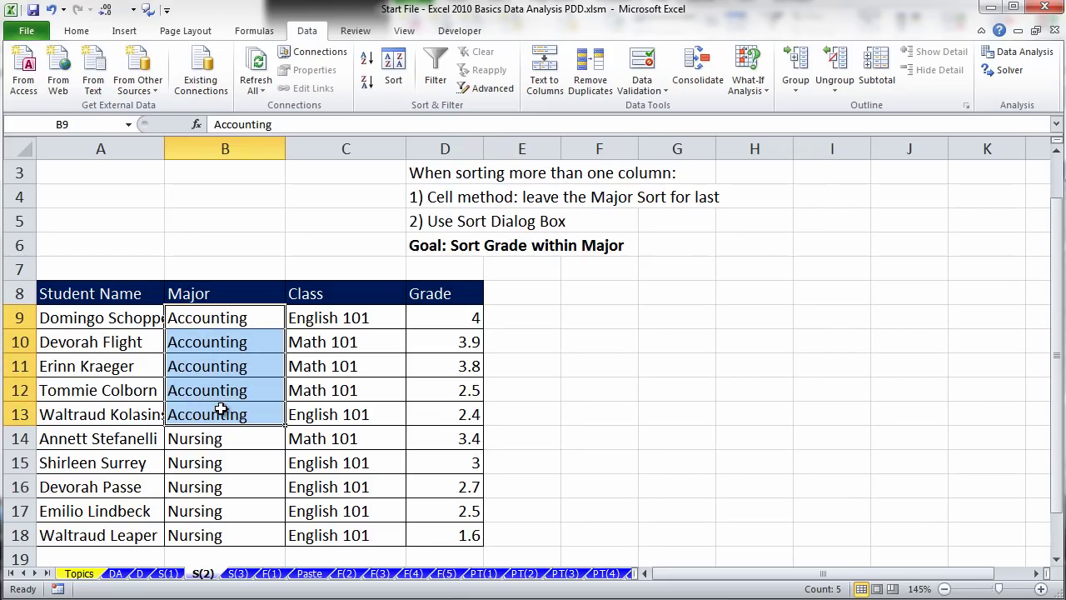
On sheet F(1), highlight the scattered Accounting entries in B5, B7, B9 and B13 together.
{"action": "left_click", "coordinate": [272, 573]}
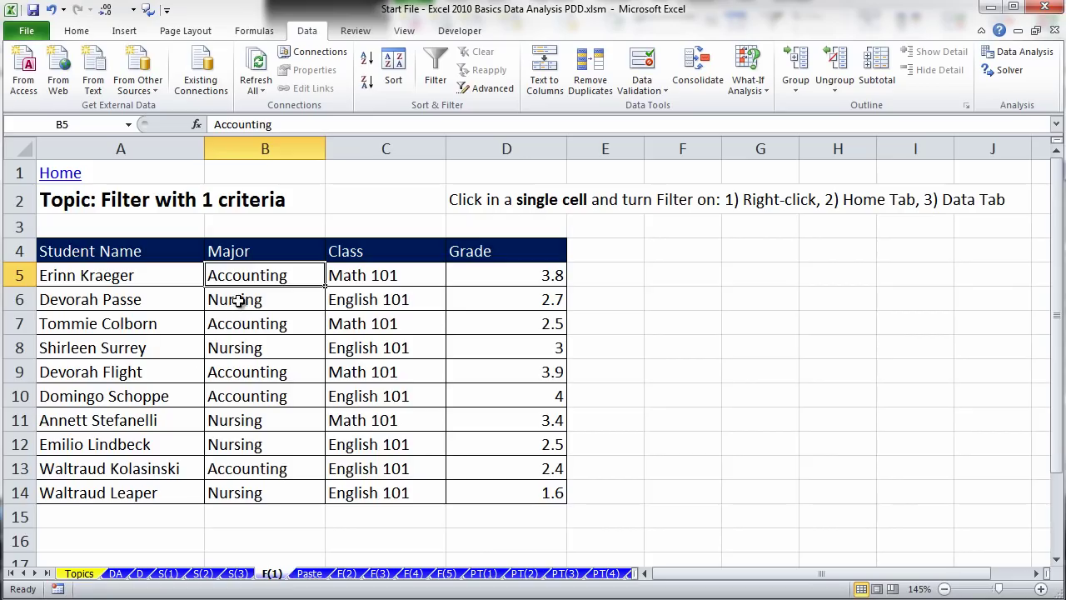
{"action": "left_click", "coordinate": [243, 326], "text": "ctrl"}
{"action": "left_click", "coordinate": [240, 371], "text": "ctrl"}
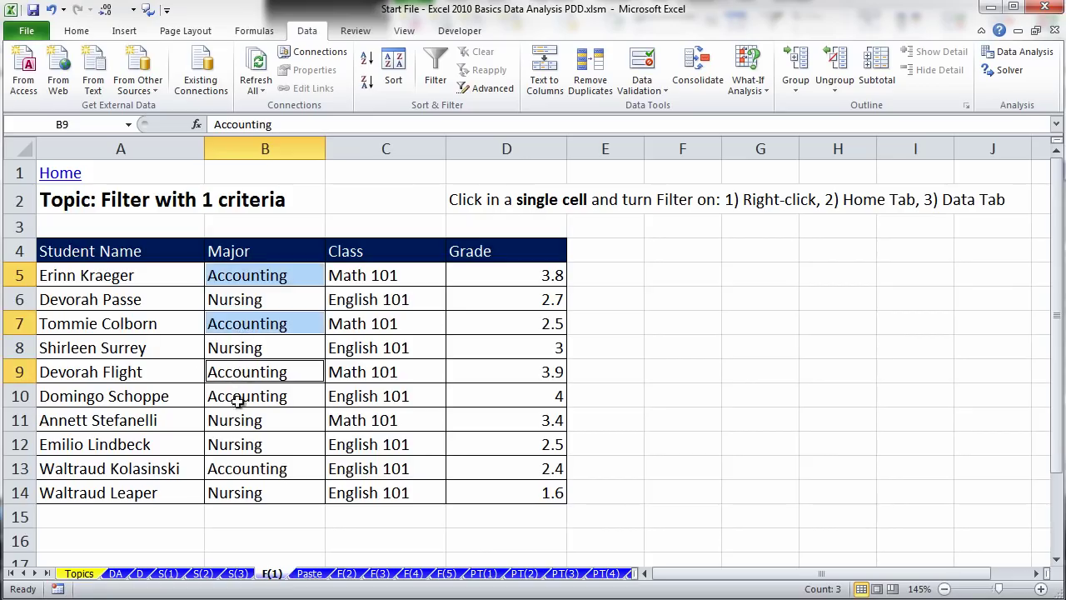
{"action": "left_click", "coordinate": [243, 463], "text": "ctrl"}
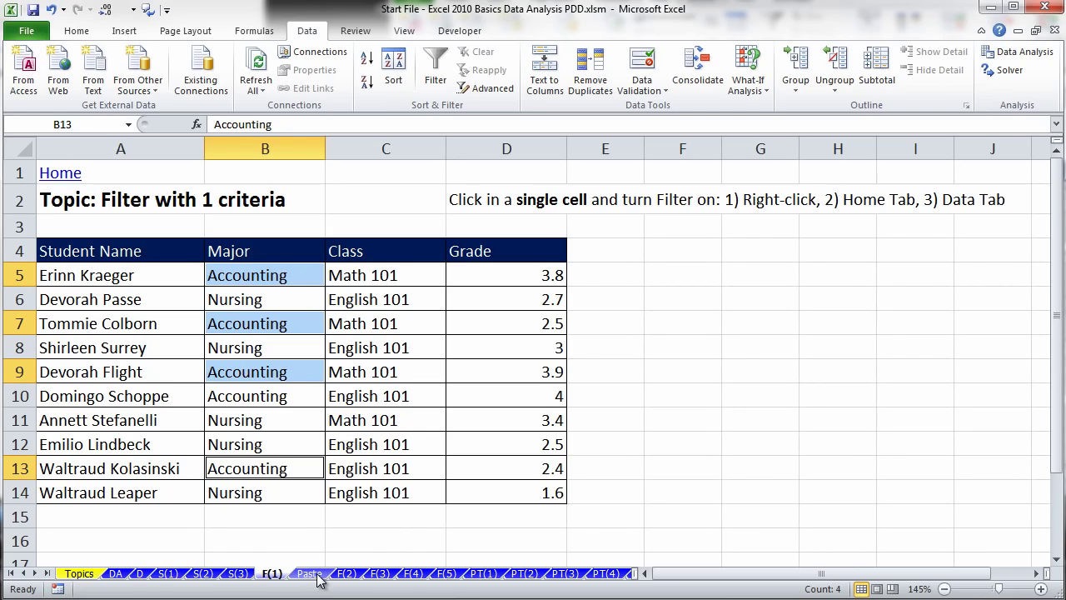
From single cell B7, toggle Filter on and off several times for the student table, and leave it turned on.
{"action": "left_click", "coordinate": [274, 319]}
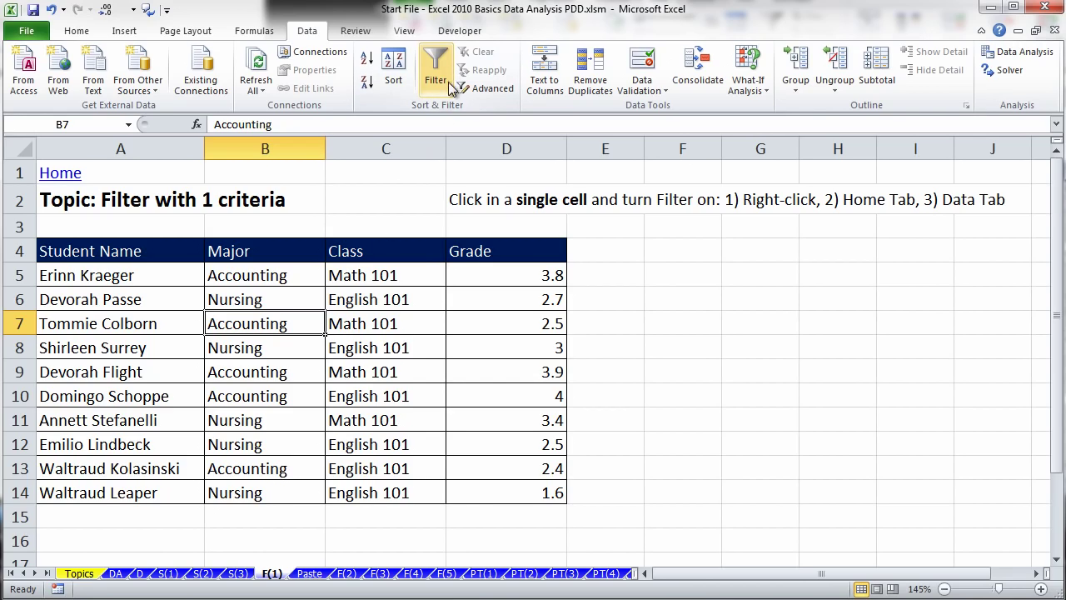
{"action": "key", "text": "ctrl+shift+l"}
{"action": "key", "text": "ctrl+shift+l"}
{"action": "key", "text": "ctrl+shift+l"}
{"action": "key", "text": "ctrl+shift+l"}
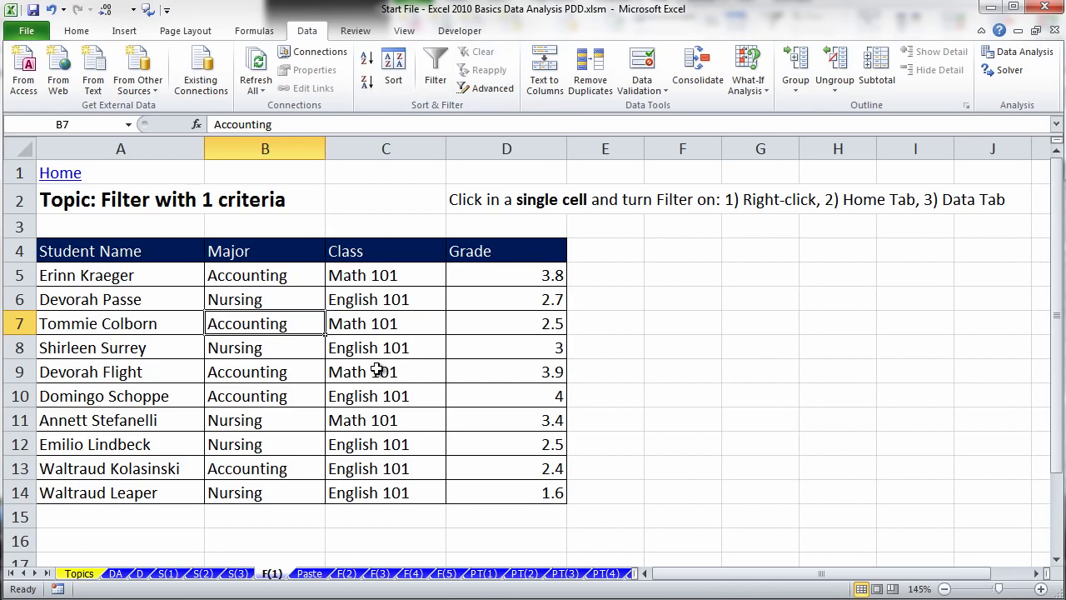
{"action": "key", "text": "ctrl+shift+l"}
{"action": "key", "text": "ctrl+shift+l"}
{"action": "key", "text": "ctrl+shift+l"}
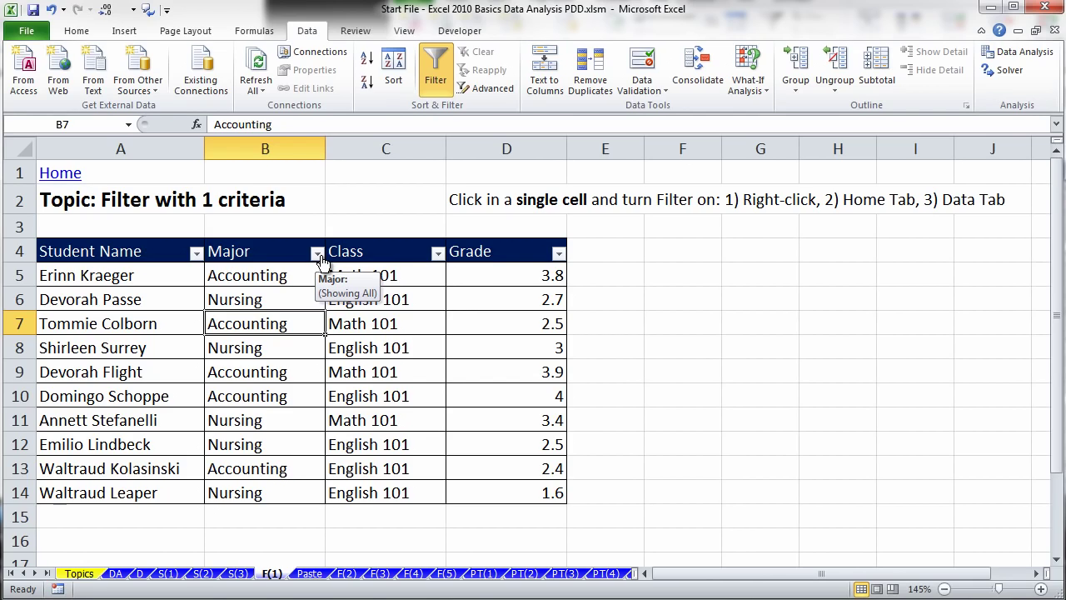
Turn Filter off and back on for the student table on sheet F(1).
{"action": "key", "text": "alt"}
{"action": "key", "text": "d"}
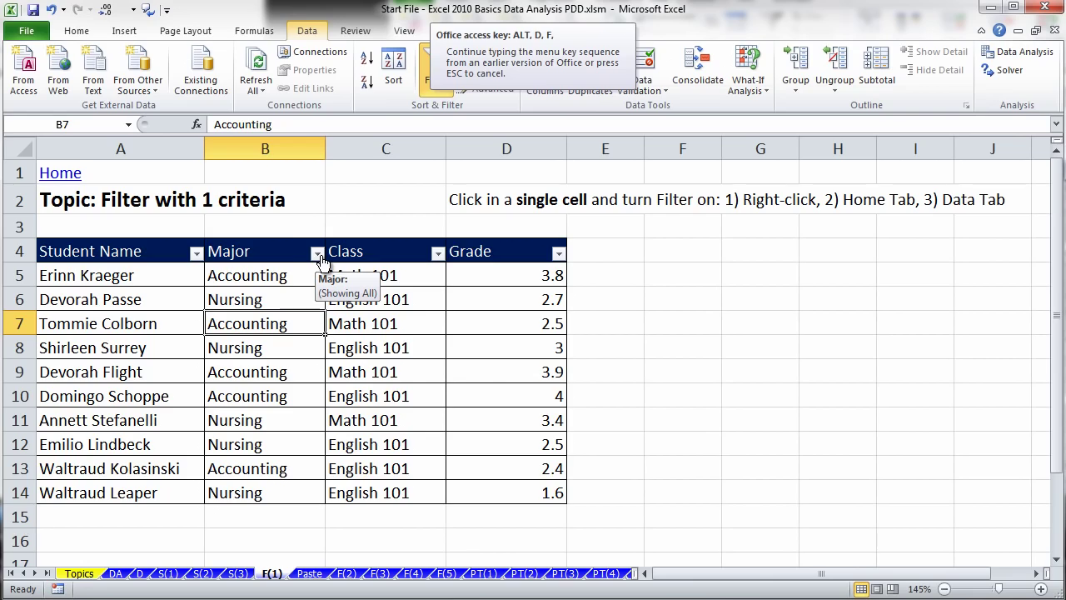
{"action": "key", "text": "f"}
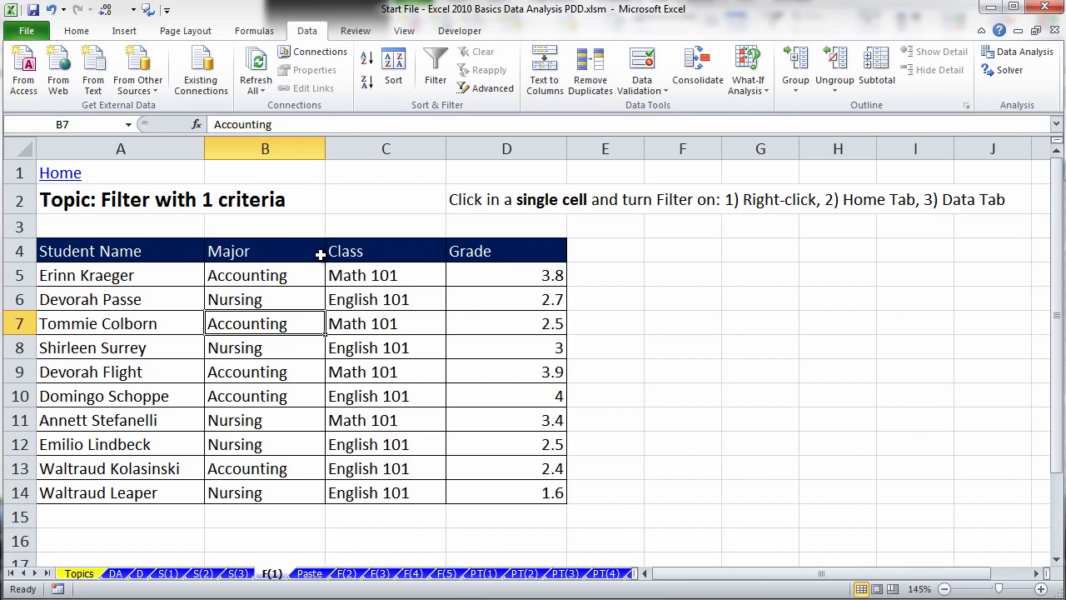
{"action": "key", "text": "alt"}
{"action": "key", "text": "d"}
{"action": "key", "text": "f"}
{"action": "key", "text": "f"}
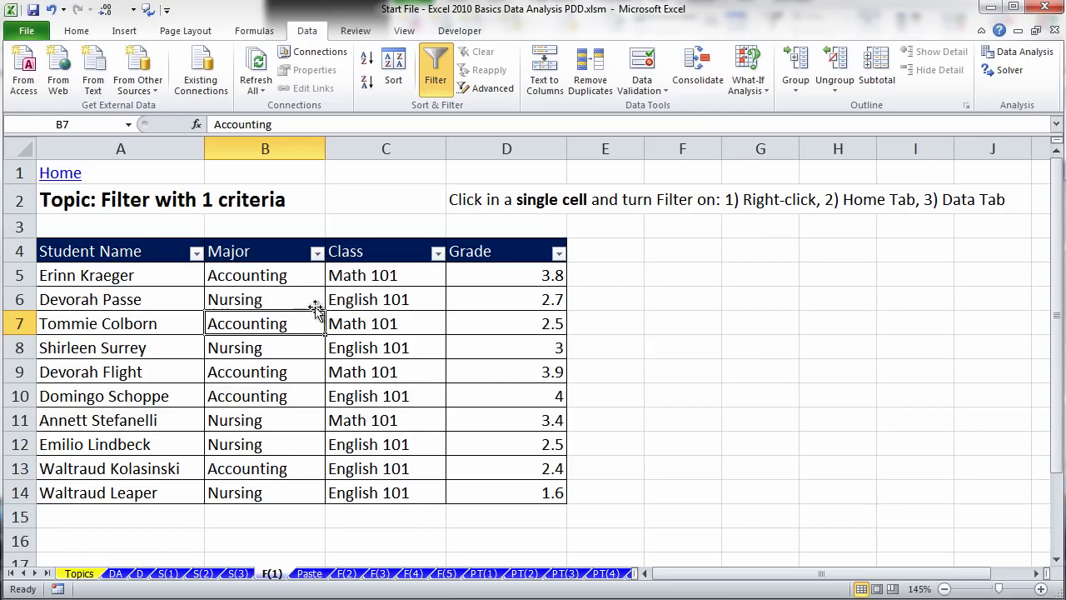
Filter the Major column to show only the Accounting records.
{"action": "left_click", "coordinate": [318, 256]}
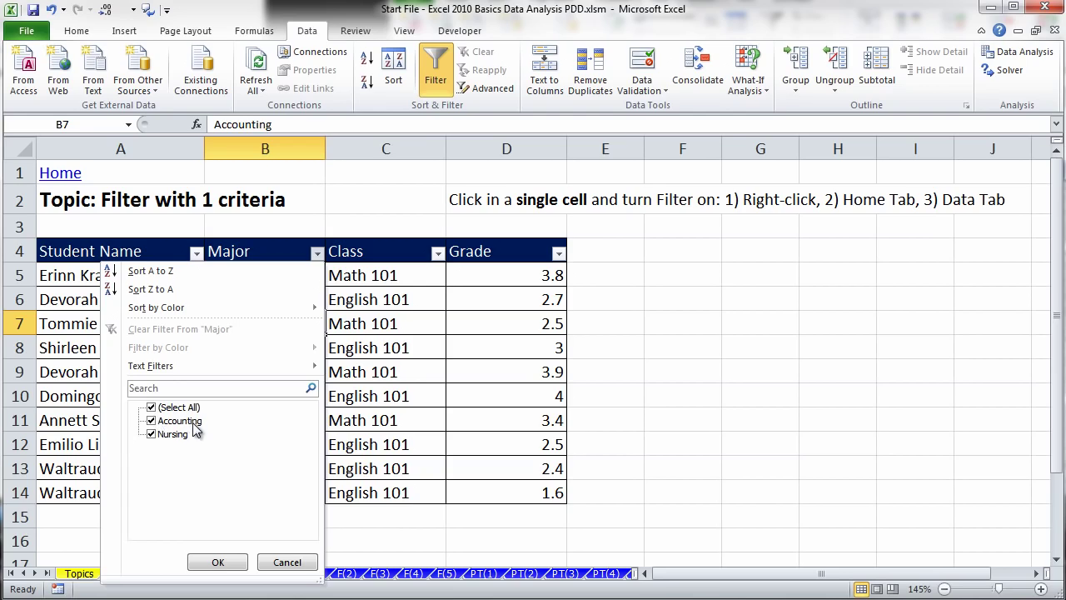
{"action": "left_click", "coordinate": [152, 408]}
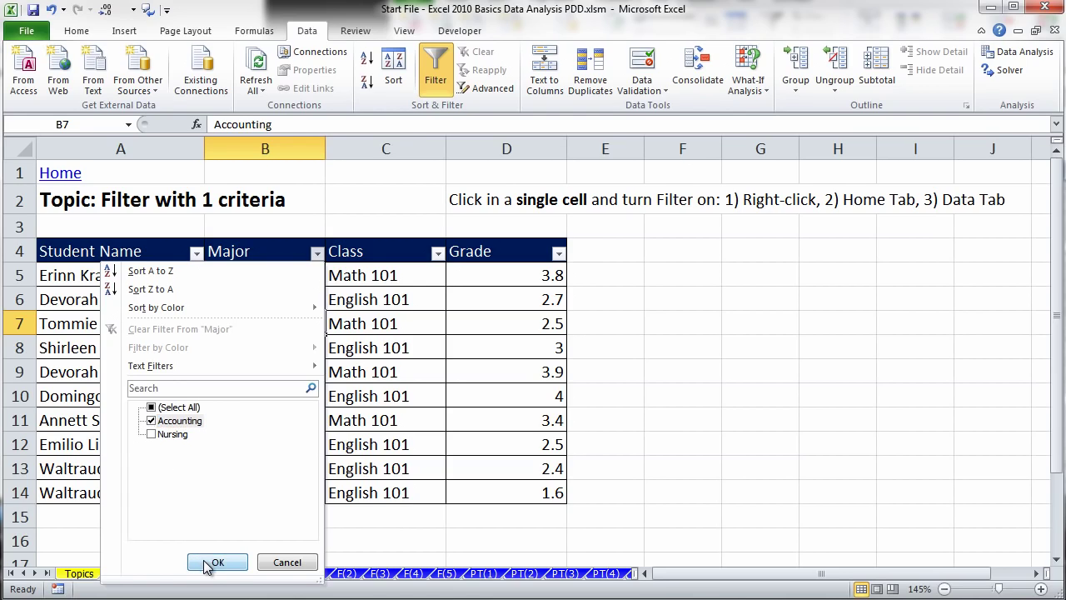
{"action": "left_click", "coordinate": [218, 564]}
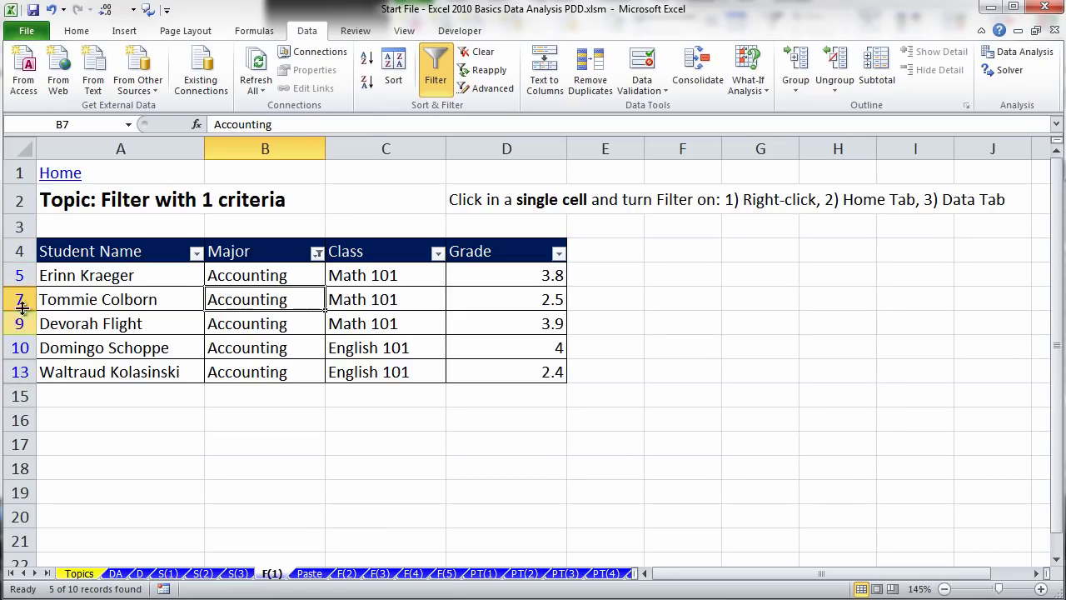
{"action": "mouse_move", "coordinate": [321, 263]}
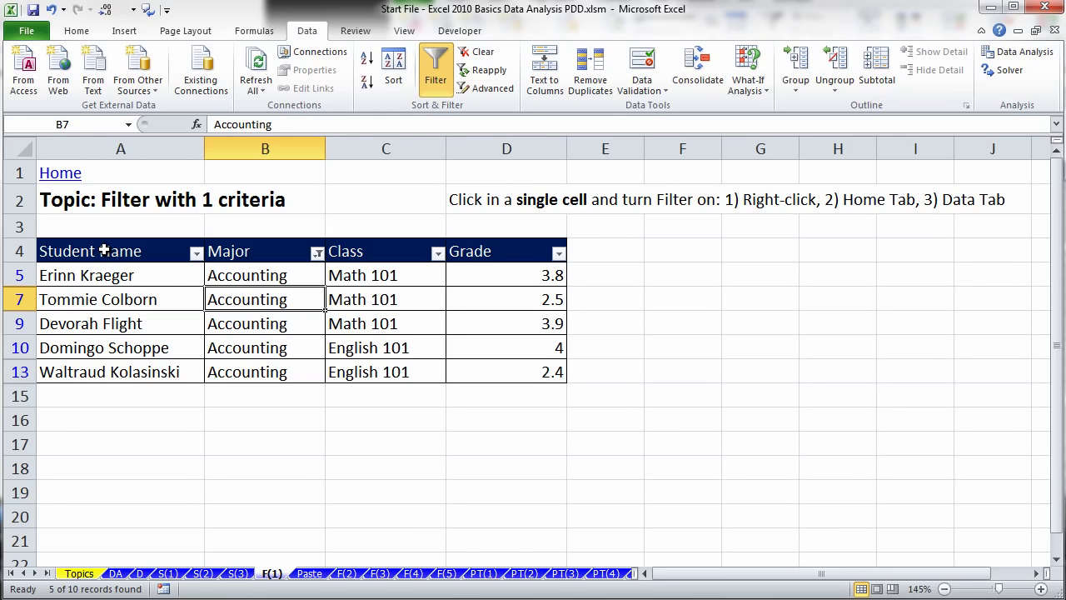
Copy the filtered Accounting records with their headers to cell A1 of the Paste sheet, keeping the source column widths.
{"action": "left_click_drag", "start_coordinate": [104, 251], "coordinate": [520, 376]}
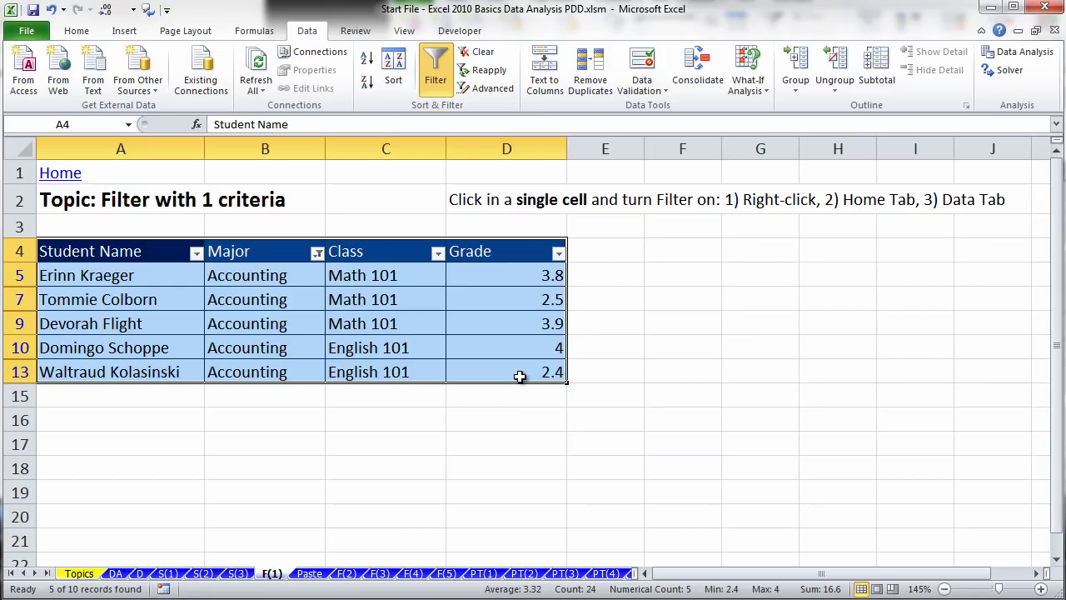
{"action": "key", "text": "ctrl+c"}
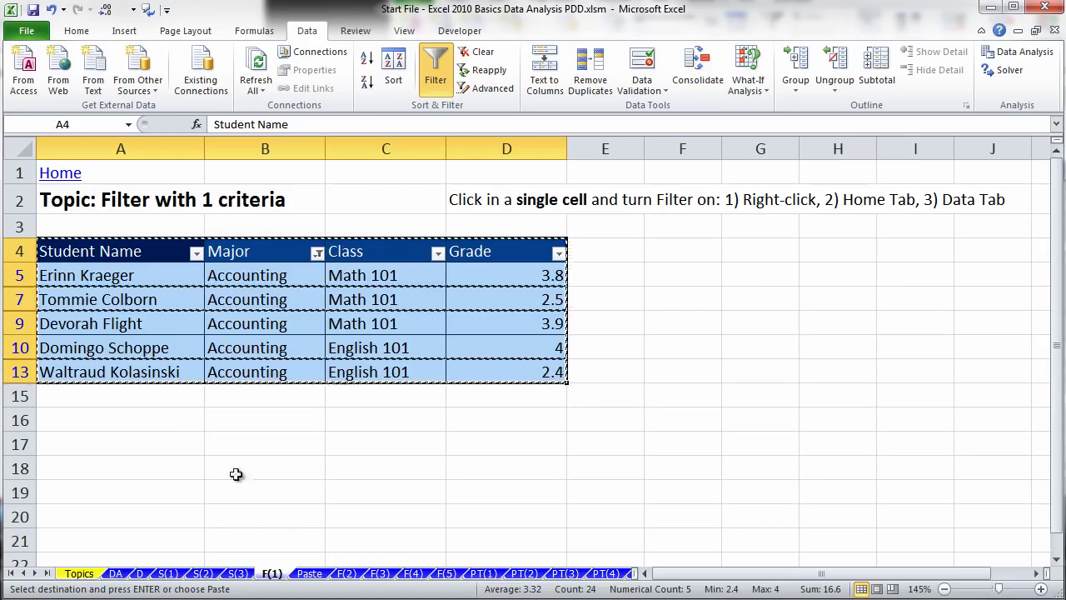
{"action": "left_click", "coordinate": [308, 577]}
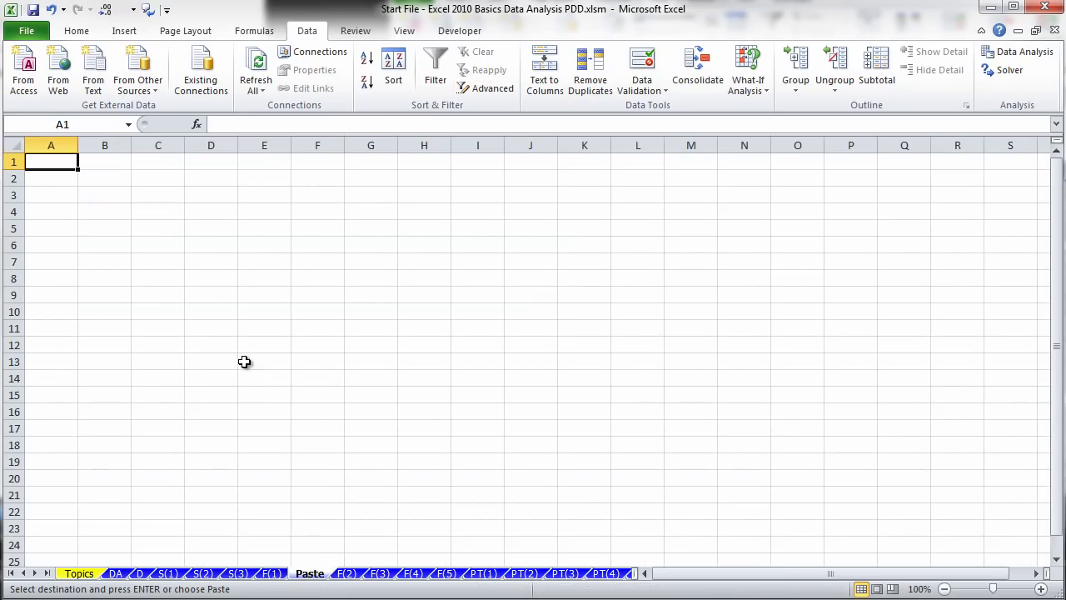
{"action": "key", "text": "ctrl+v"}
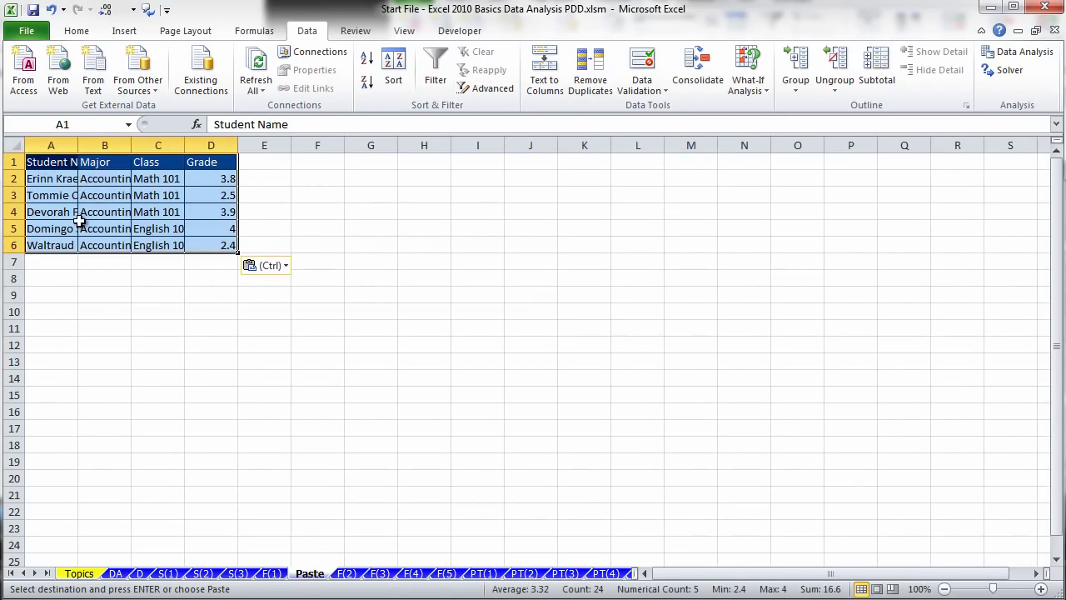
{"action": "left_click", "coordinate": [269, 269]}
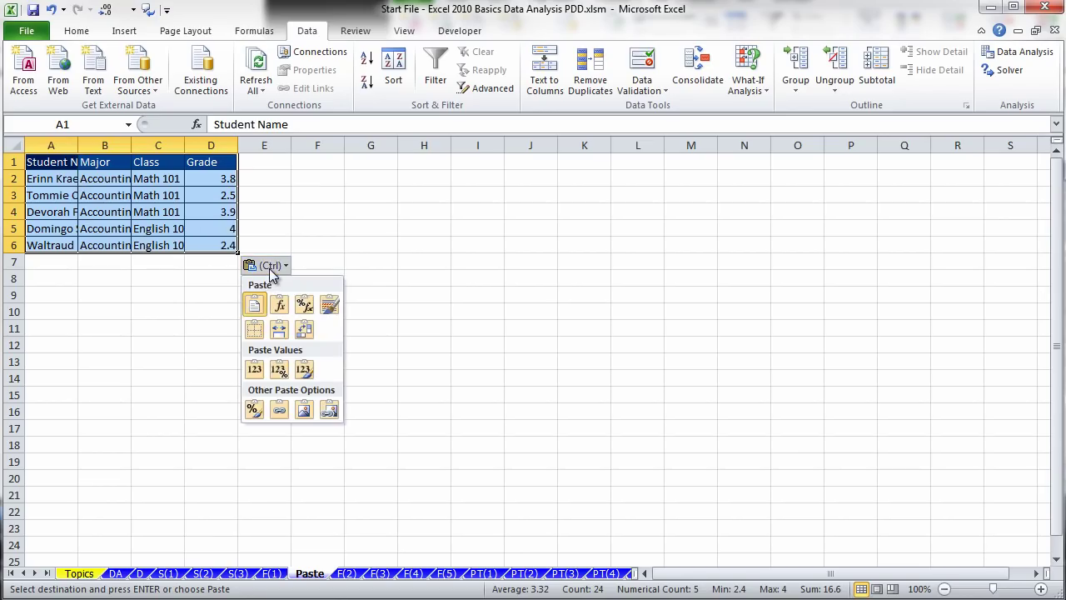
{"action": "left_click", "coordinate": [279, 330]}
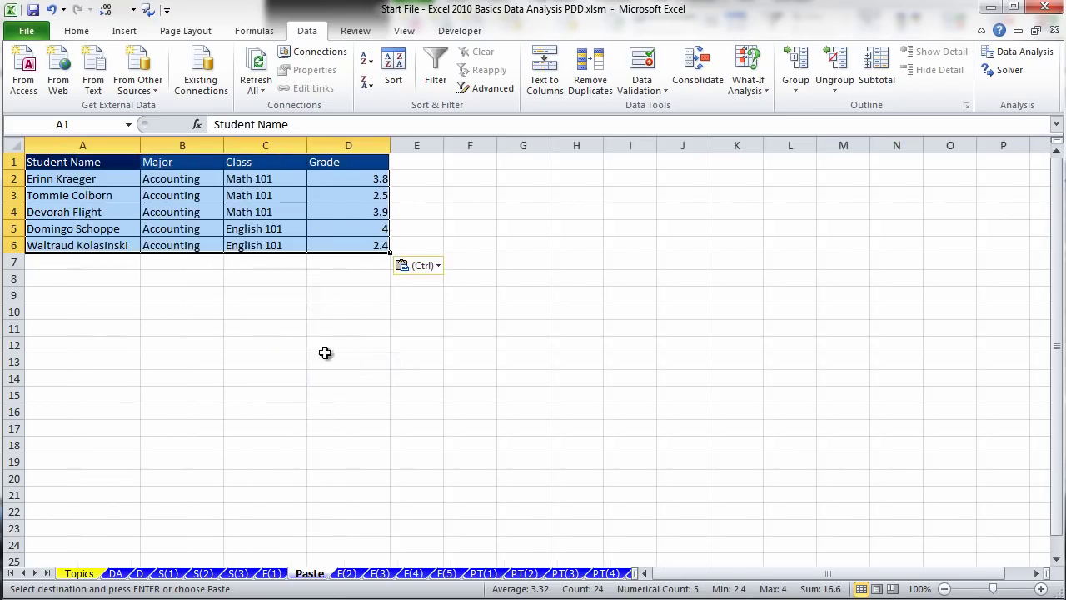
Return to sheet F(1), clear the filter from the Major column, and cancel the pending copy selection.
{"action": "scroll", "coordinate": [325, 352], "scroll_direction": "up", "scroll_amount": 3}
{"action": "left_click", "coordinate": [273, 574]}
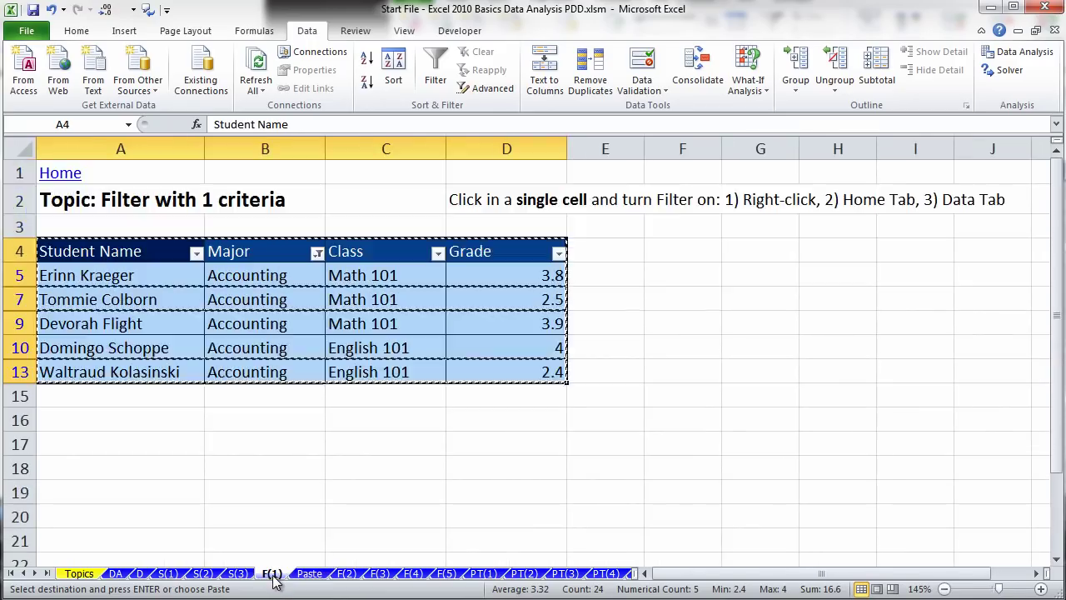
{"action": "scroll", "coordinate": [278, 340], "scroll_direction": "down", "scroll_amount": 1}
{"action": "scroll", "coordinate": [250, 368], "scroll_direction": "up", "scroll_amount": 1}
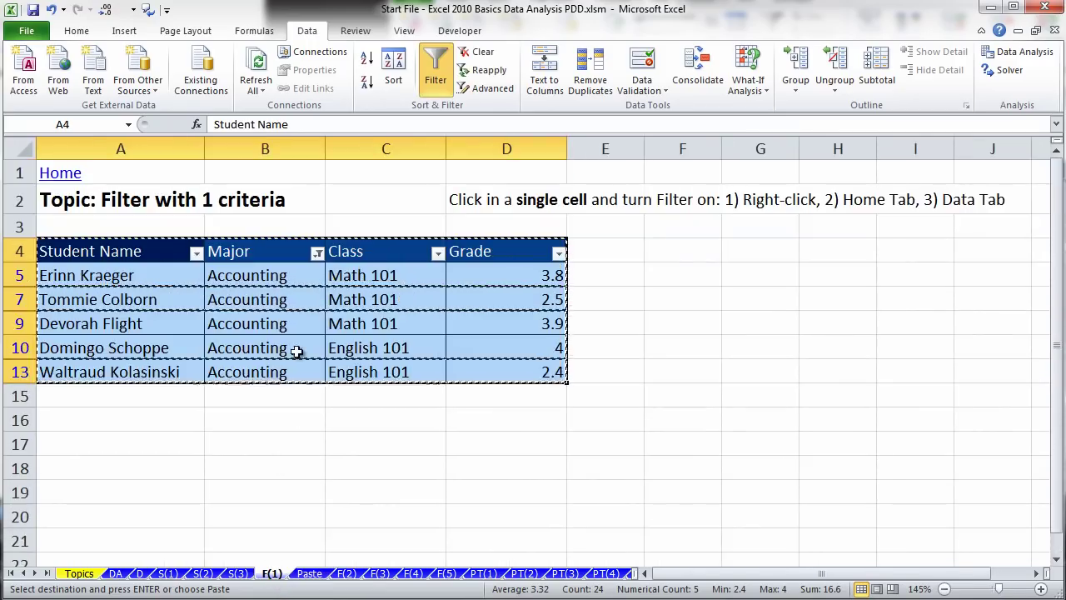
{"action": "left_click", "coordinate": [317, 252]}
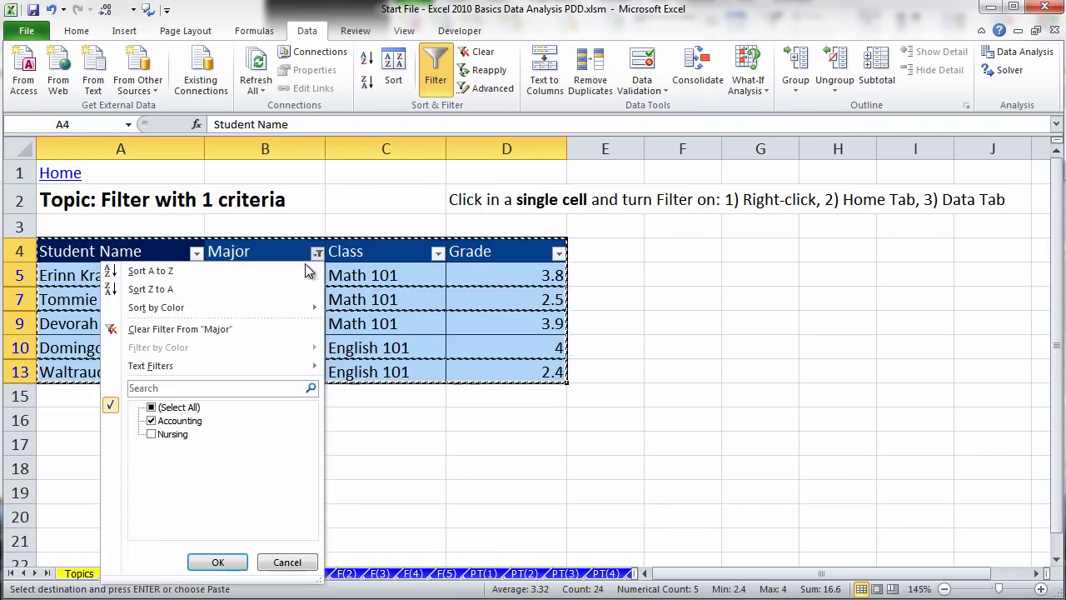
{"action": "left_click", "coordinate": [199, 328]}
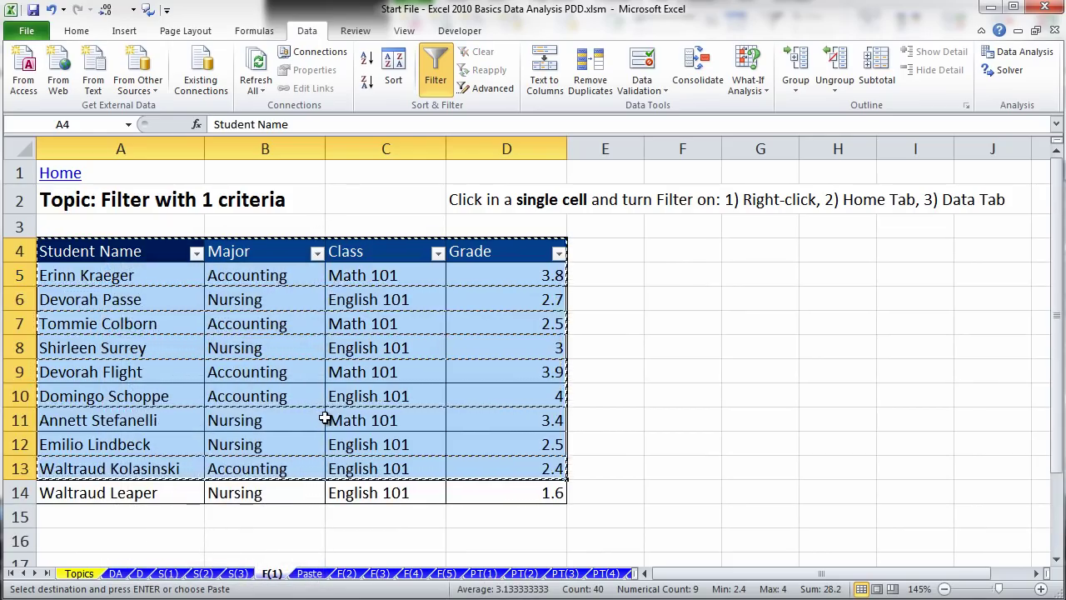
{"action": "key", "text": "Escape"}
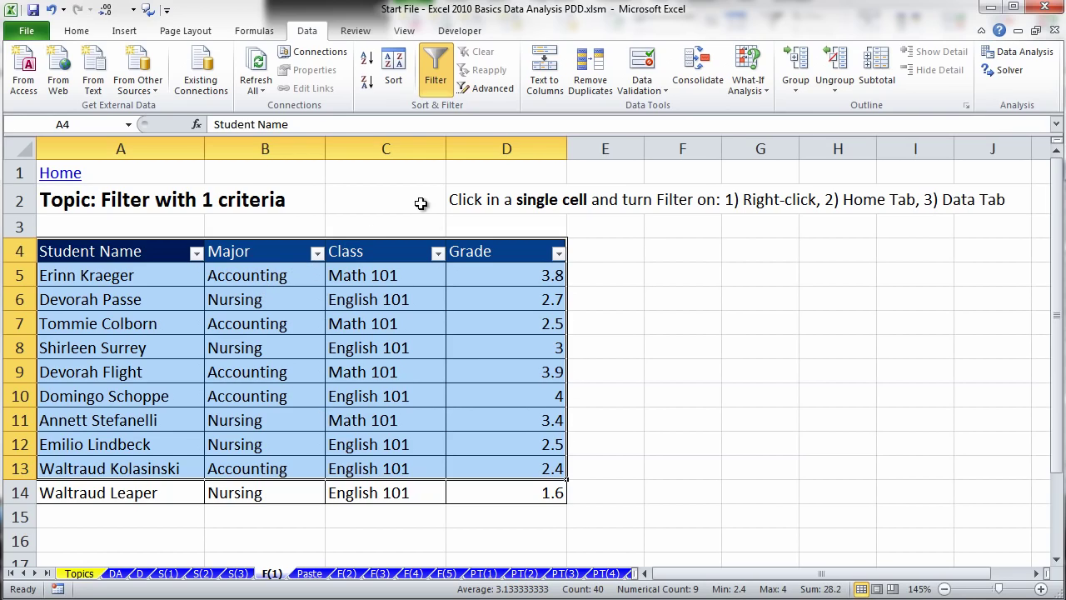
Filter the Class column to show only English 101, and turn Filter off for the whole table.
{"action": "left_click", "coordinate": [442, 67]}
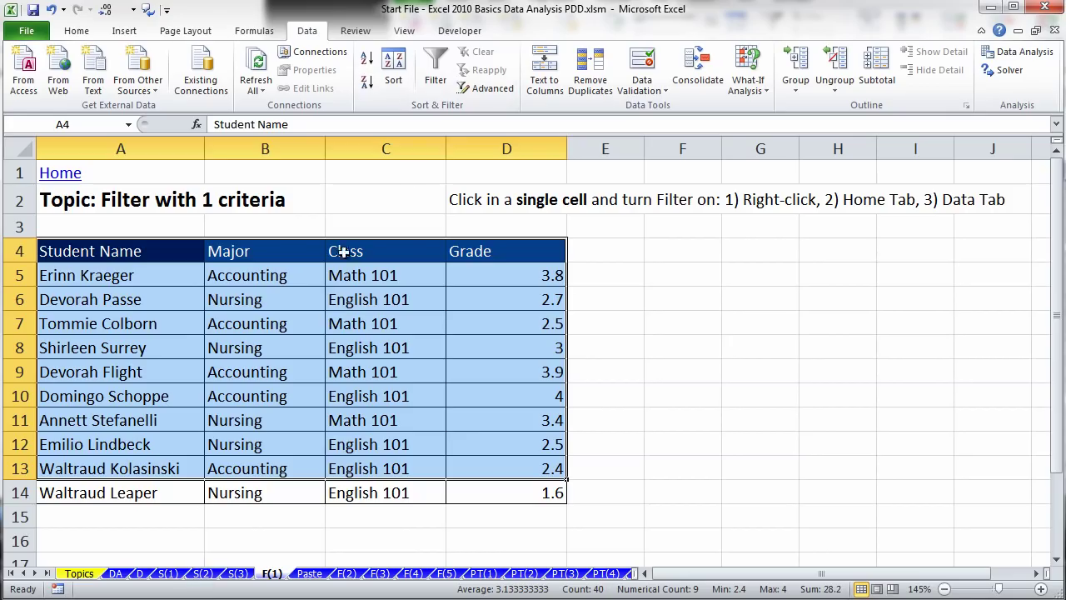
{"action": "left_click", "coordinate": [436, 79]}
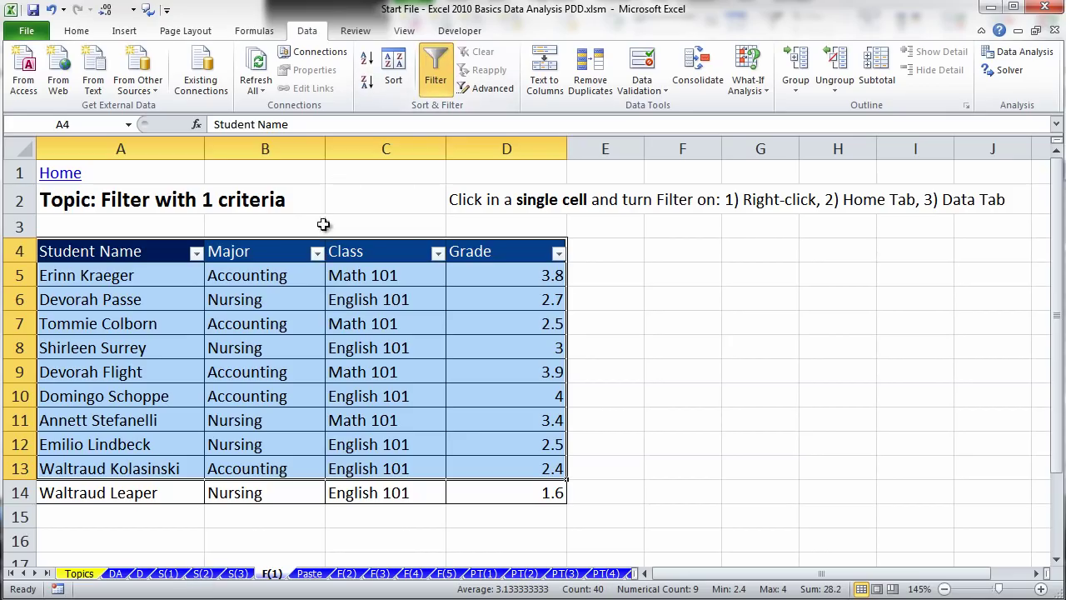
{"action": "left_click", "coordinate": [437, 251]}
{"action": "left_click", "coordinate": [271, 407]}
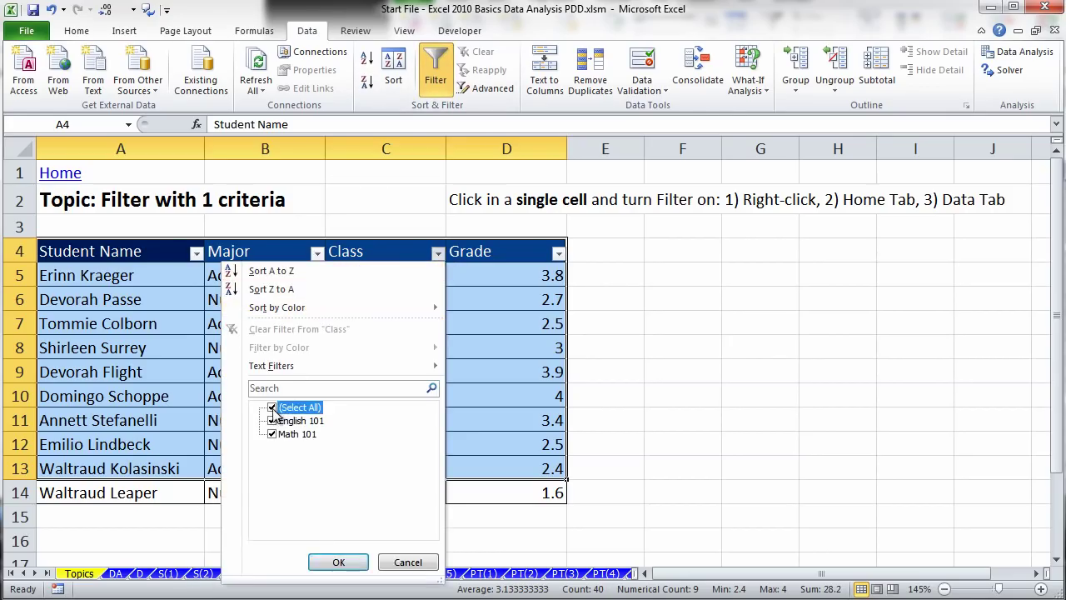
{"action": "left_click", "coordinate": [272, 421]}
{"action": "left_click", "coordinate": [338, 562]}
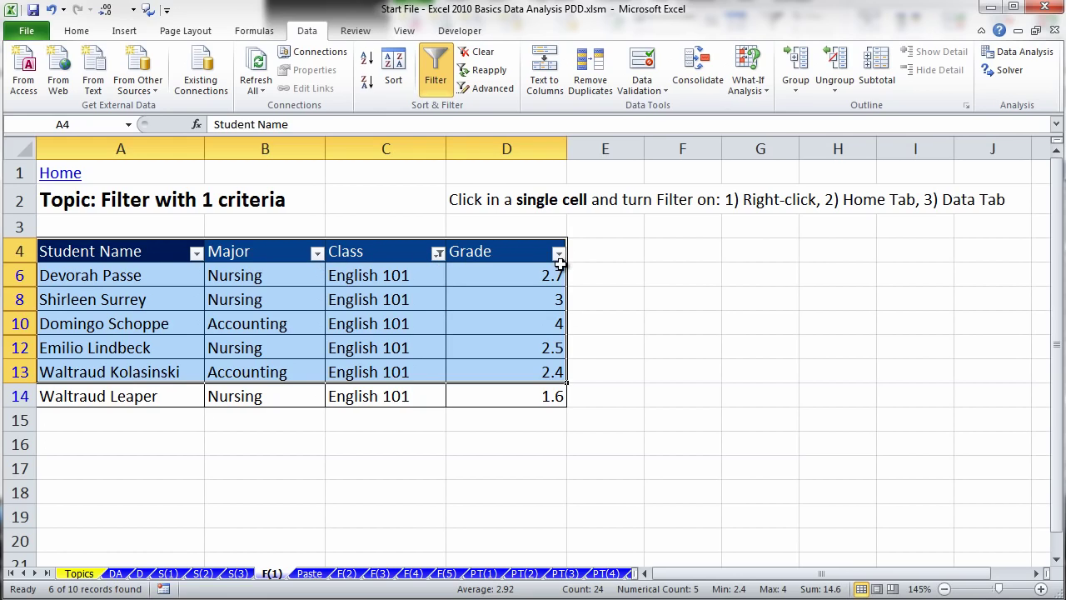
{"action": "left_click", "coordinate": [435, 76]}
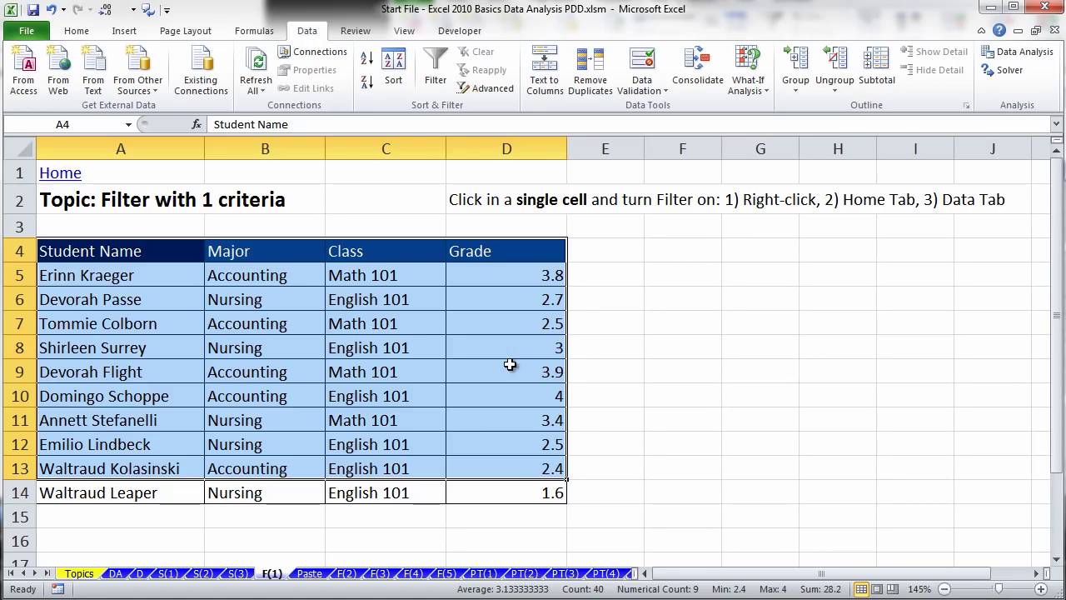
{"action": "left_click", "coordinate": [359, 251]}
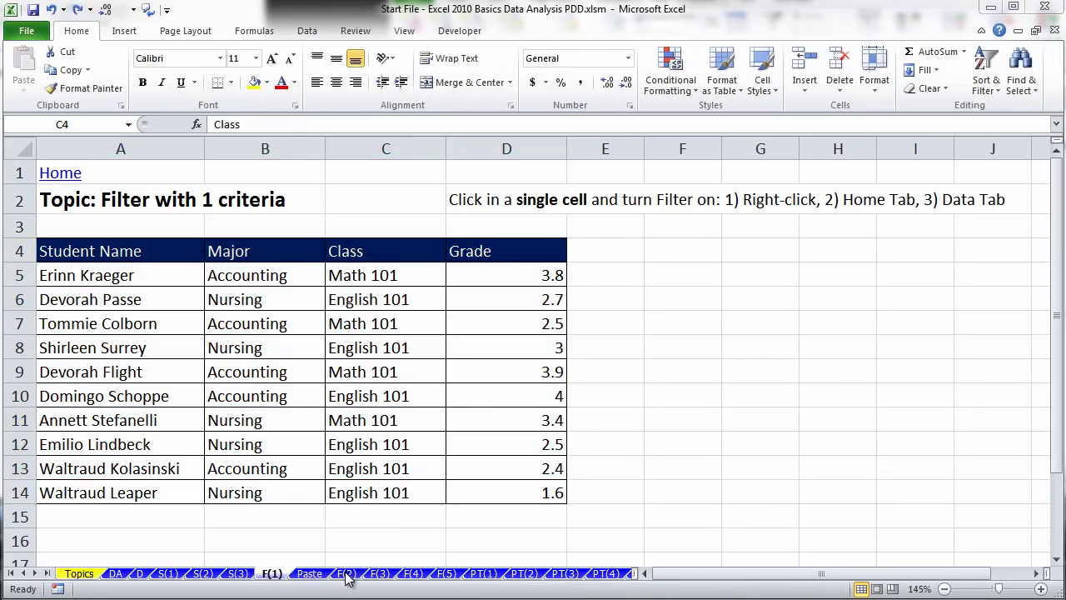
On sheet F(2), select the single cell B5 in the student table and turn Filter on.
{"action": "left_click", "coordinate": [346, 573]}
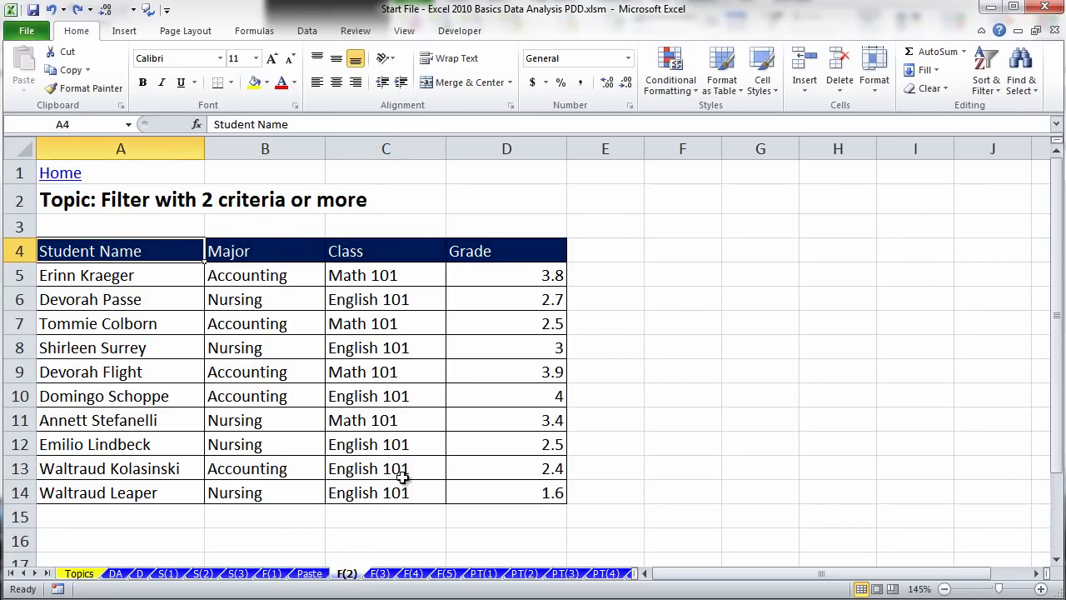
{"action": "left_click_drag", "start_coordinate": [284, 289], "coordinate": [288, 282]}
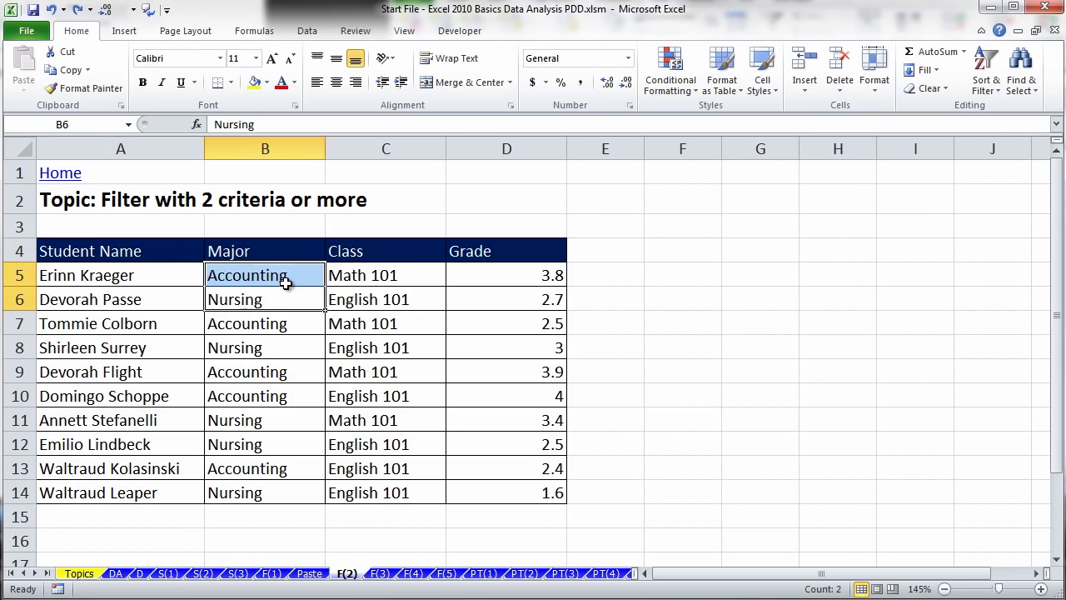
{"action": "left_click", "coordinate": [292, 279]}
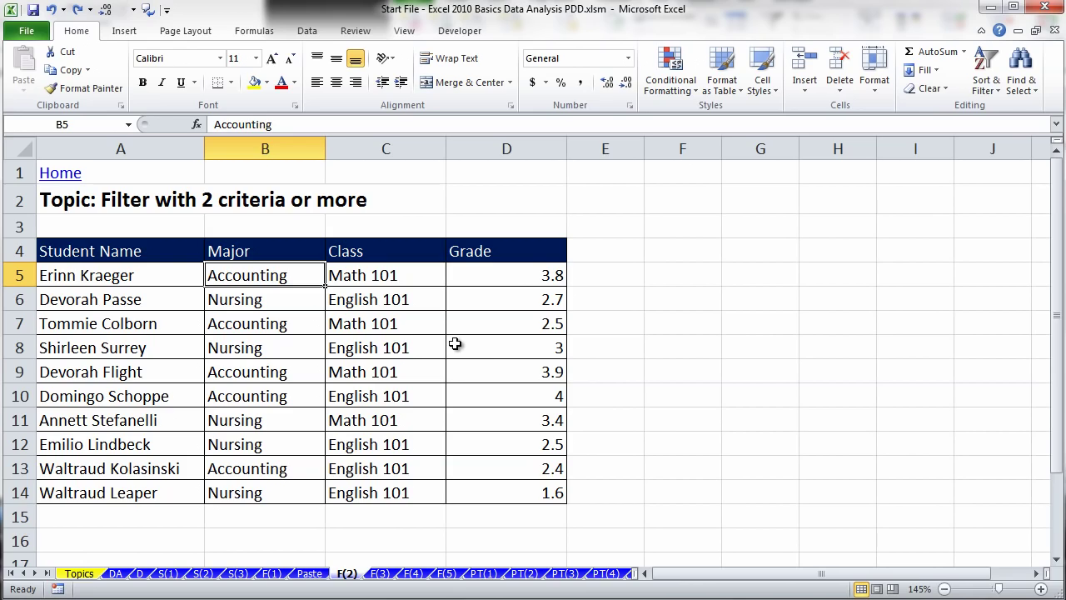
{"action": "key", "text": "ctrl+shift+l"}
{"action": "left_click", "coordinate": [308, 34]}
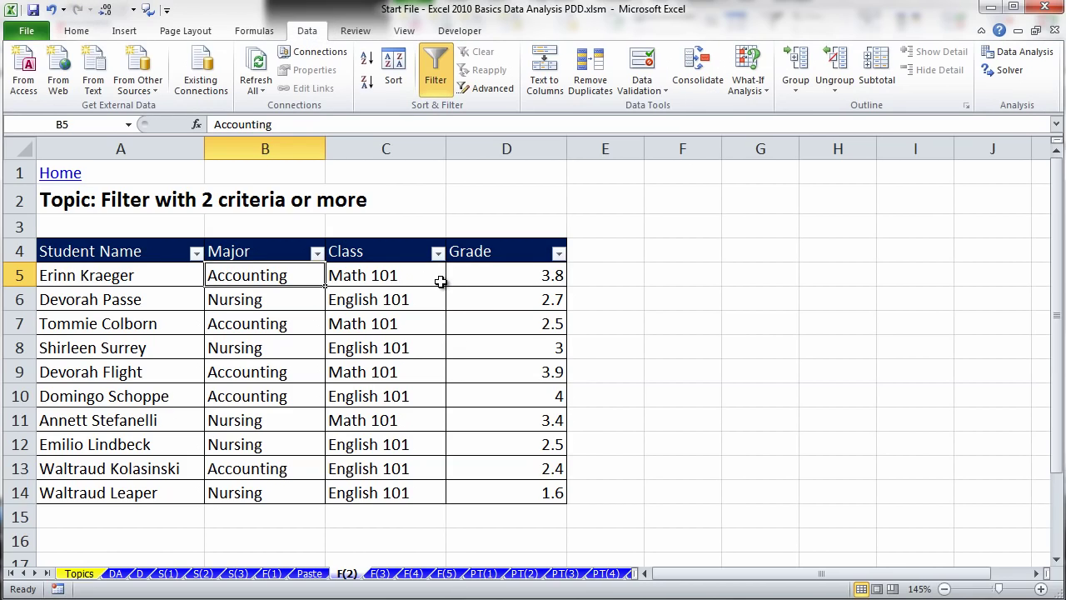
Filter the Major column on sheet F(2) to show only Accounting.
{"action": "left_click", "coordinate": [317, 253]}
{"action": "left_click", "coordinate": [150, 407]}
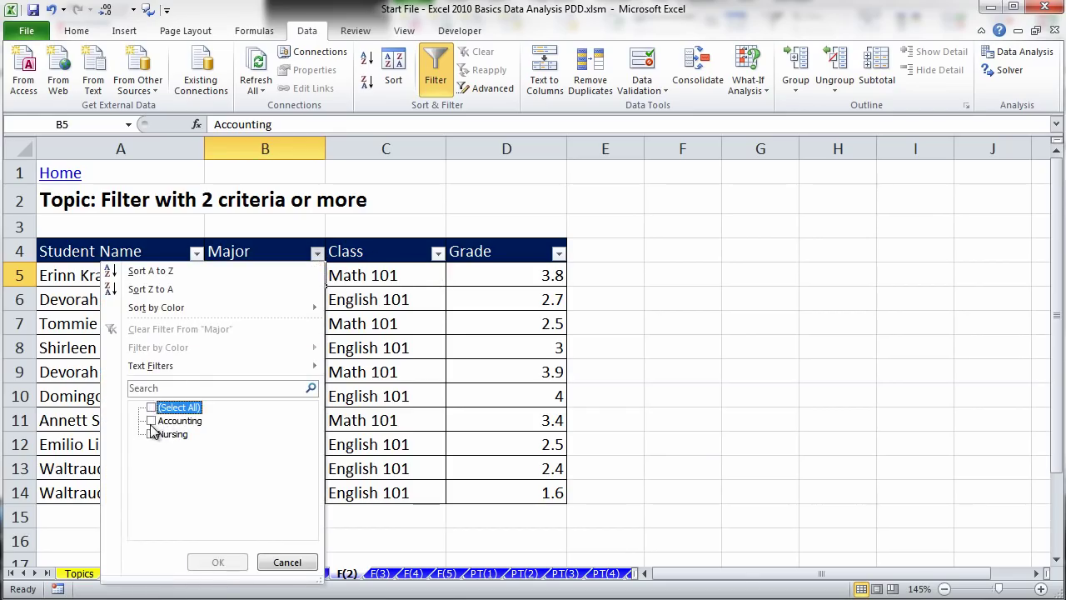
{"action": "left_click", "coordinate": [152, 421]}
{"action": "left_click", "coordinate": [215, 562]}
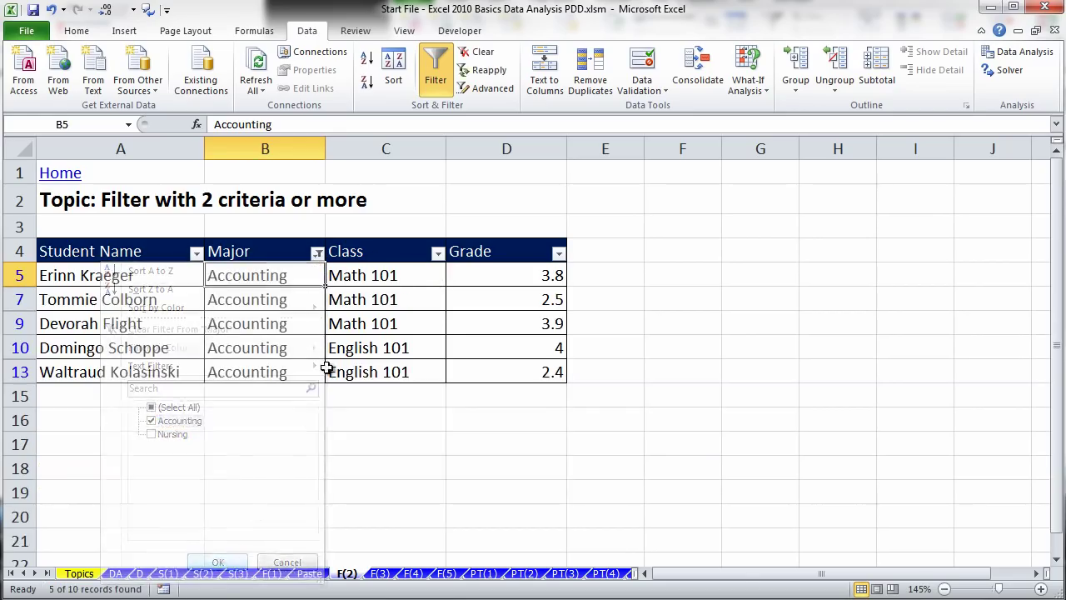
Add a second filter showing only Math 101 in the Class column, and point out the matching entries in C7 and B7.
{"action": "left_click", "coordinate": [439, 253]}
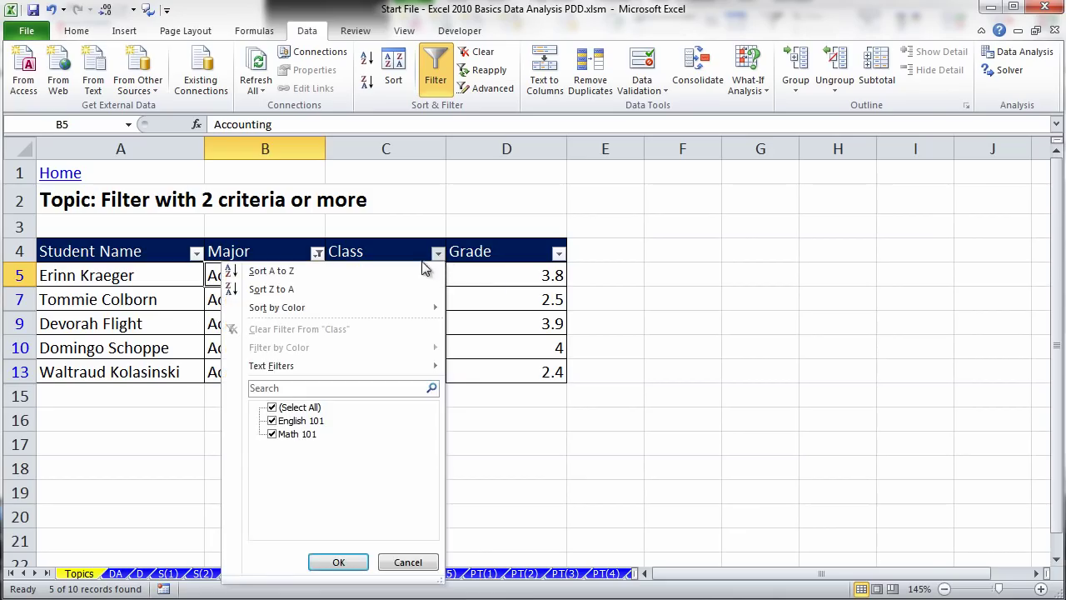
{"action": "left_click", "coordinate": [271, 407]}
{"action": "left_click", "coordinate": [272, 433]}
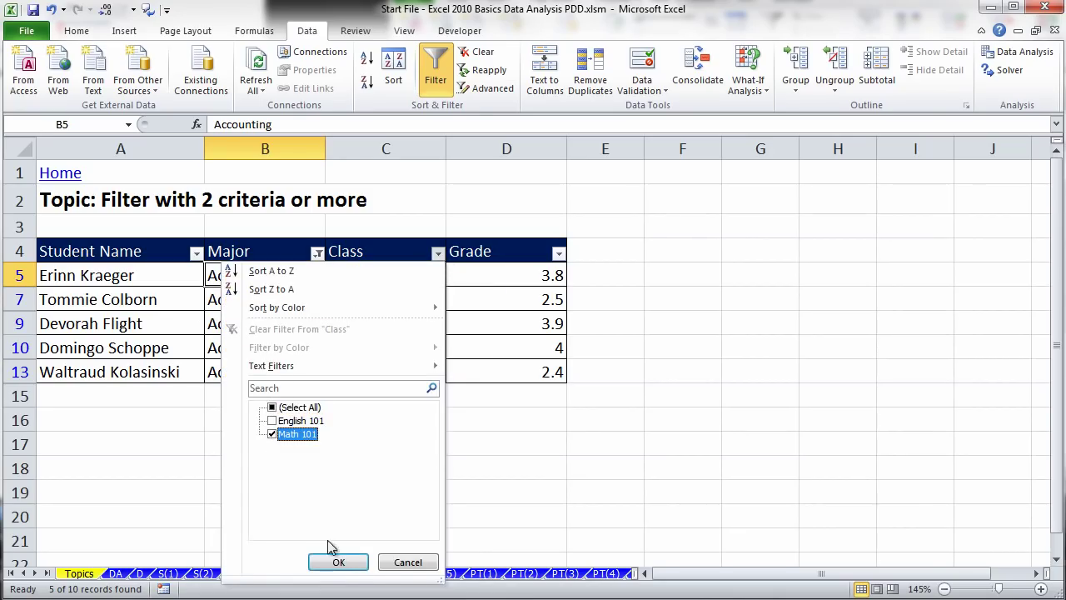
{"action": "left_click", "coordinate": [336, 563]}
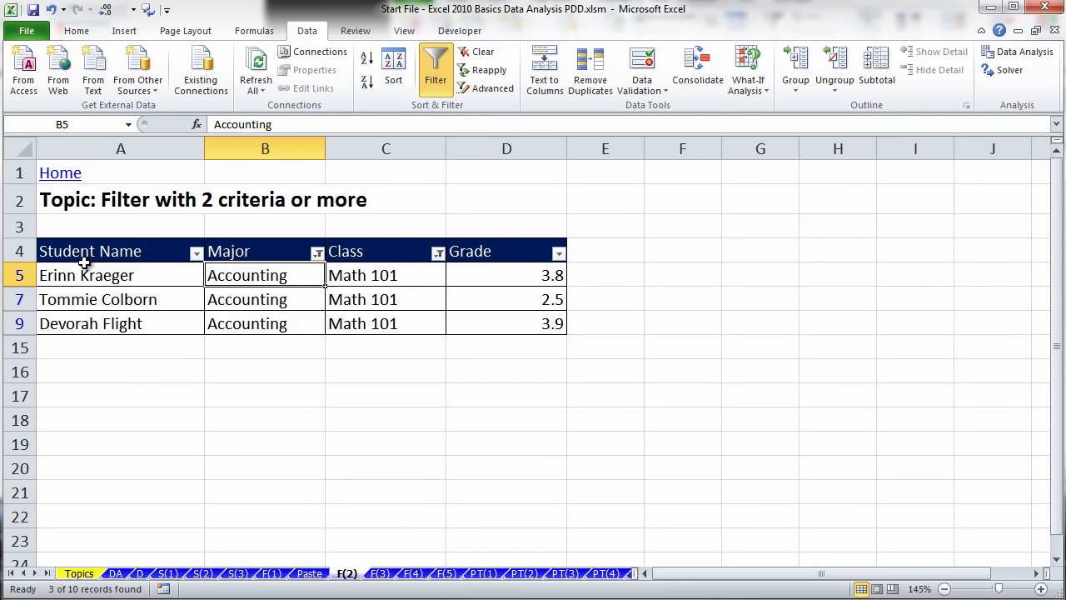
{"action": "left_click", "coordinate": [393, 299]}
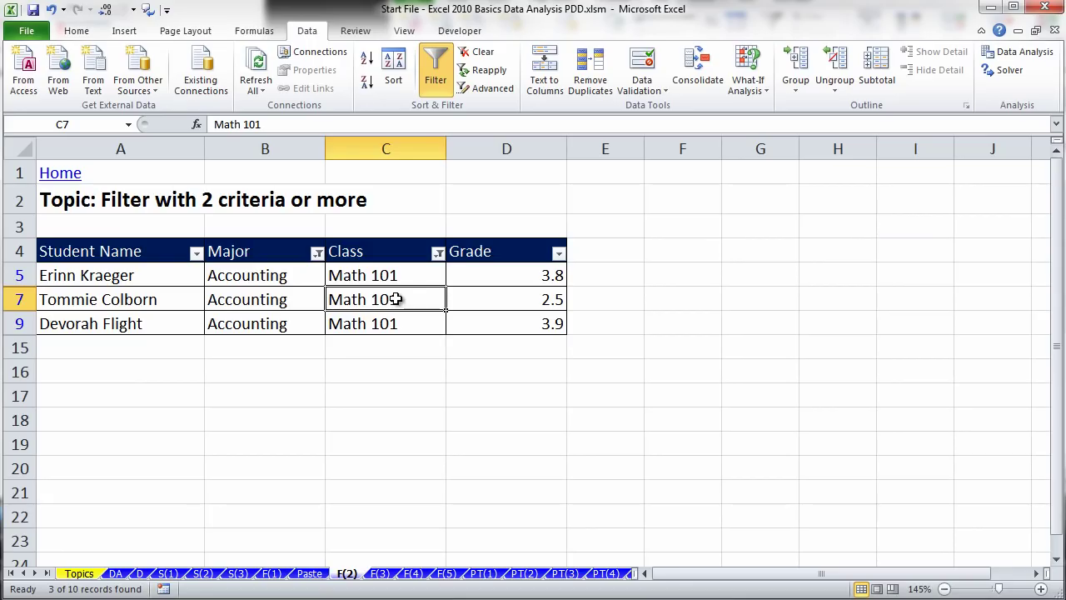
{"action": "left_click", "coordinate": [274, 301]}
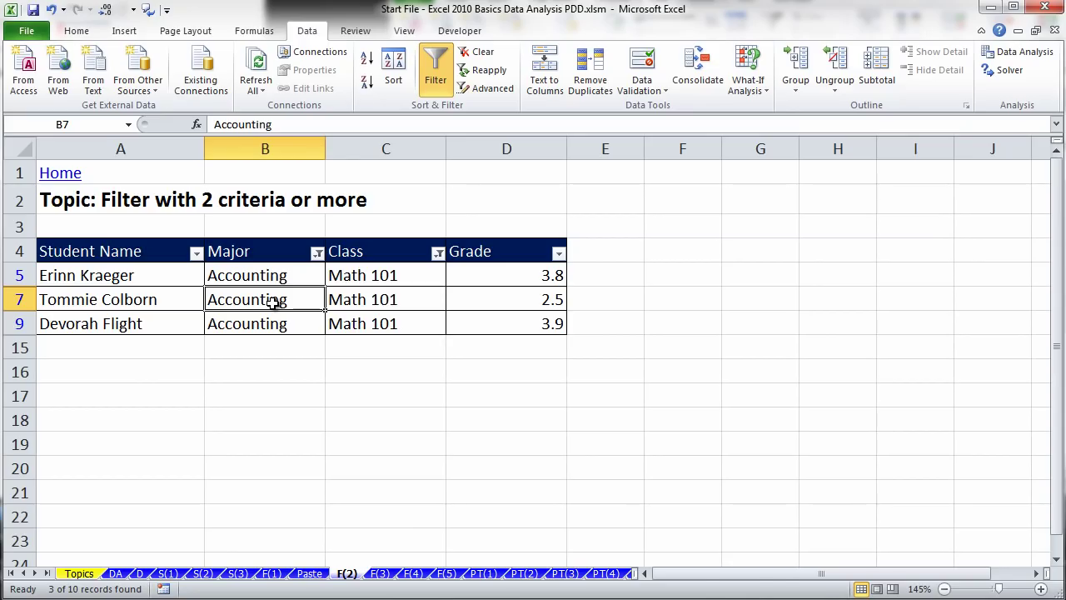
Copy the filtered Accounting and Math 101 records with their headers to cell A9 on the Paste sheet, and return to F(2).
{"action": "key", "text": "ctrl+shift+8"}
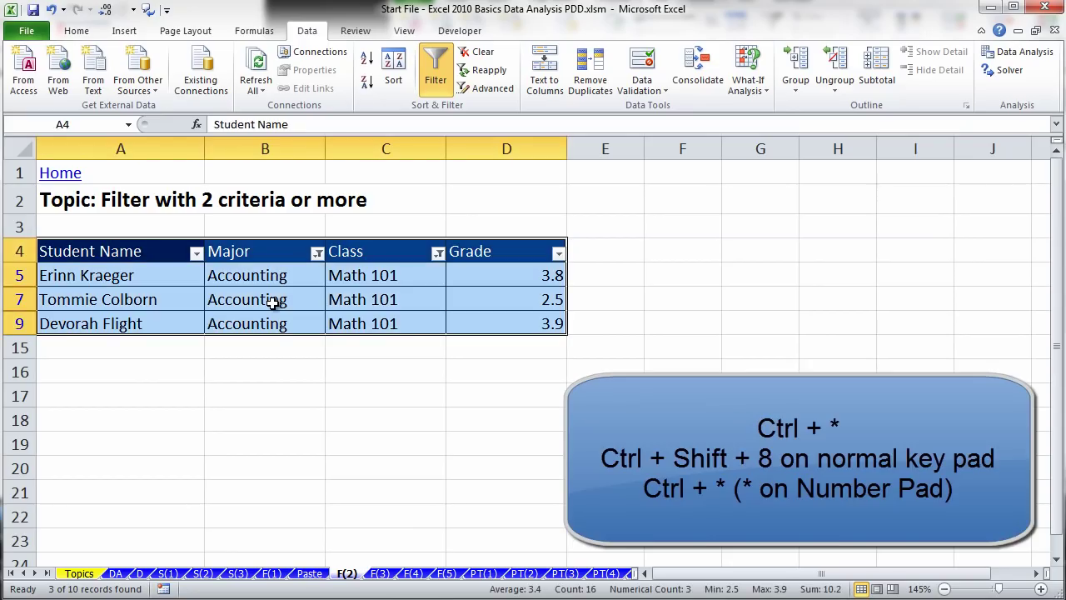
{"action": "key", "text": "ctrl+c"}
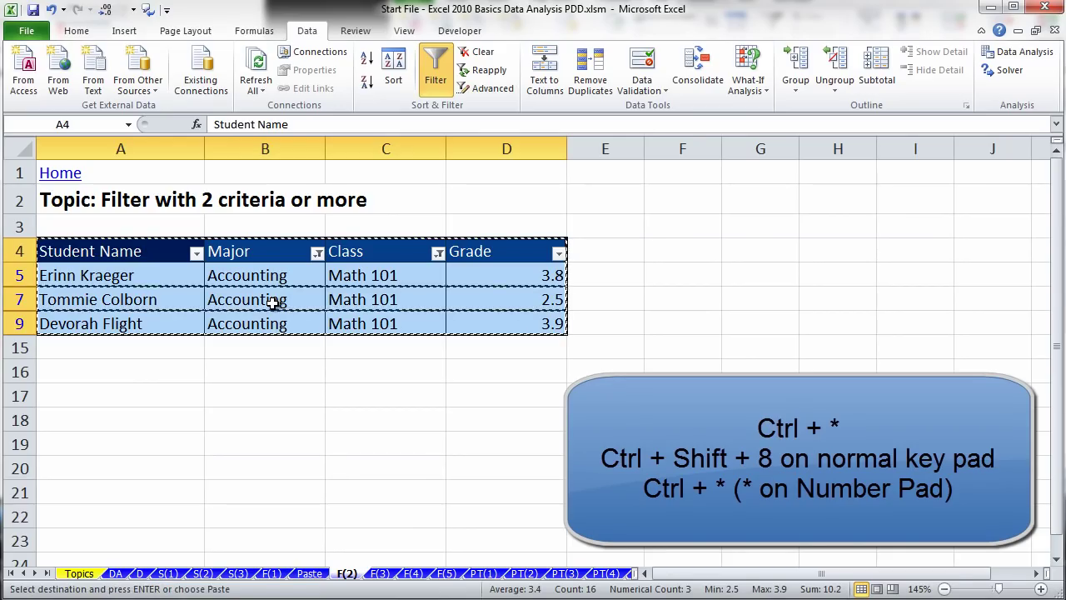
{"action": "left_click", "coordinate": [310, 573]}
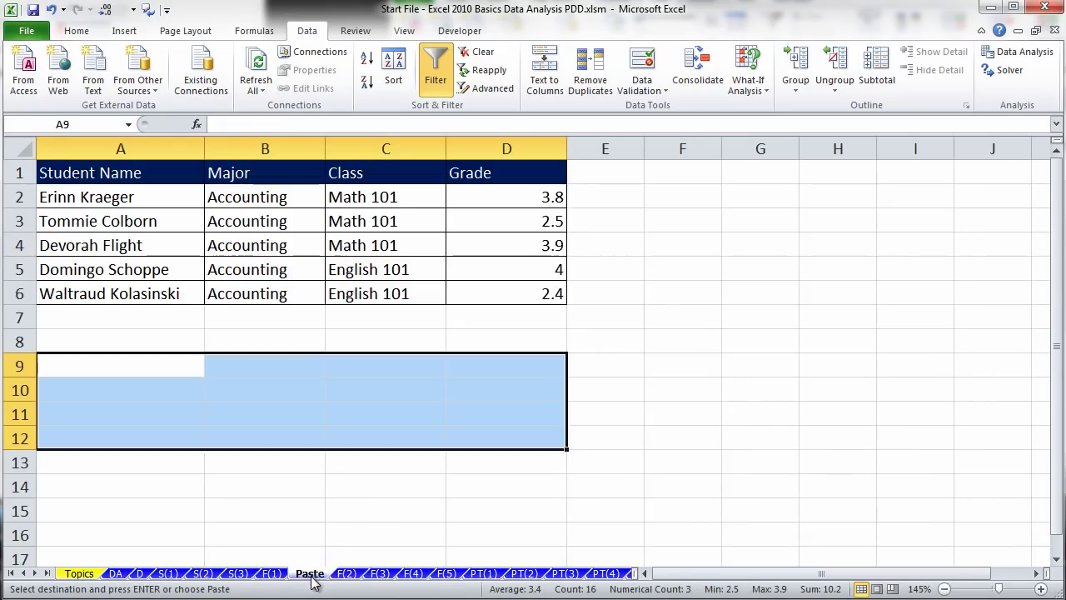
{"action": "left_click", "coordinate": [112, 364]}
{"action": "key", "text": "ctrl+v"}
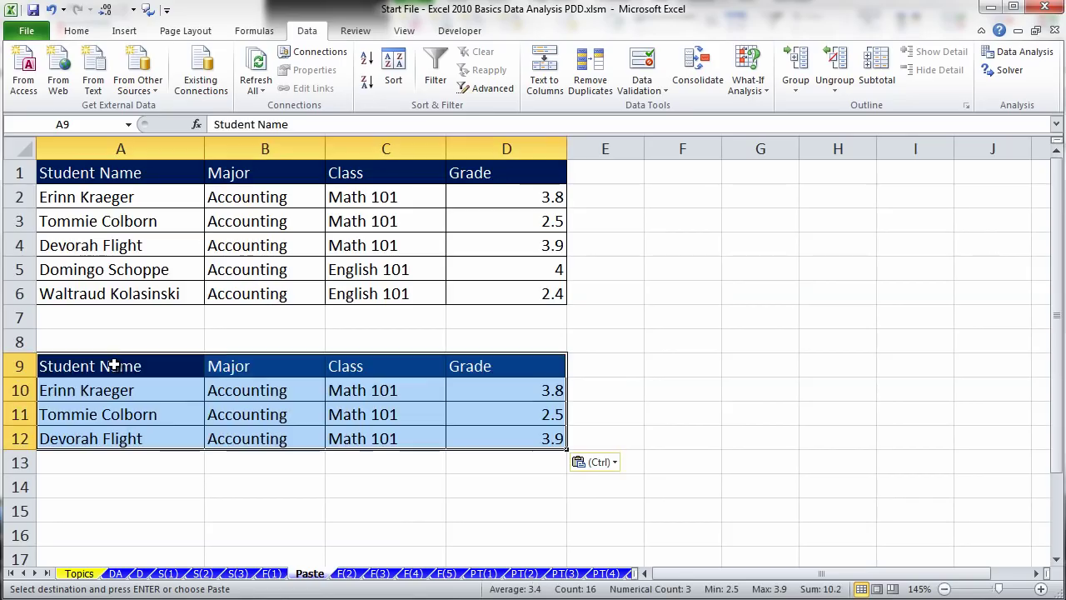
{"action": "left_click", "coordinate": [348, 573]}
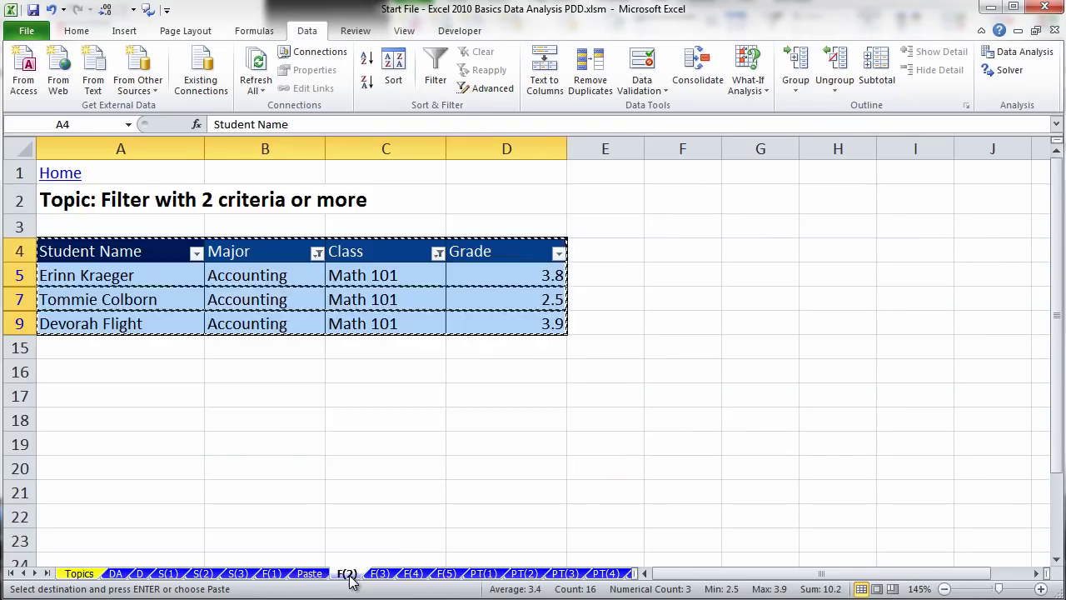
{"action": "key", "text": "Escape"}
{"action": "left_click", "coordinate": [359, 278]}
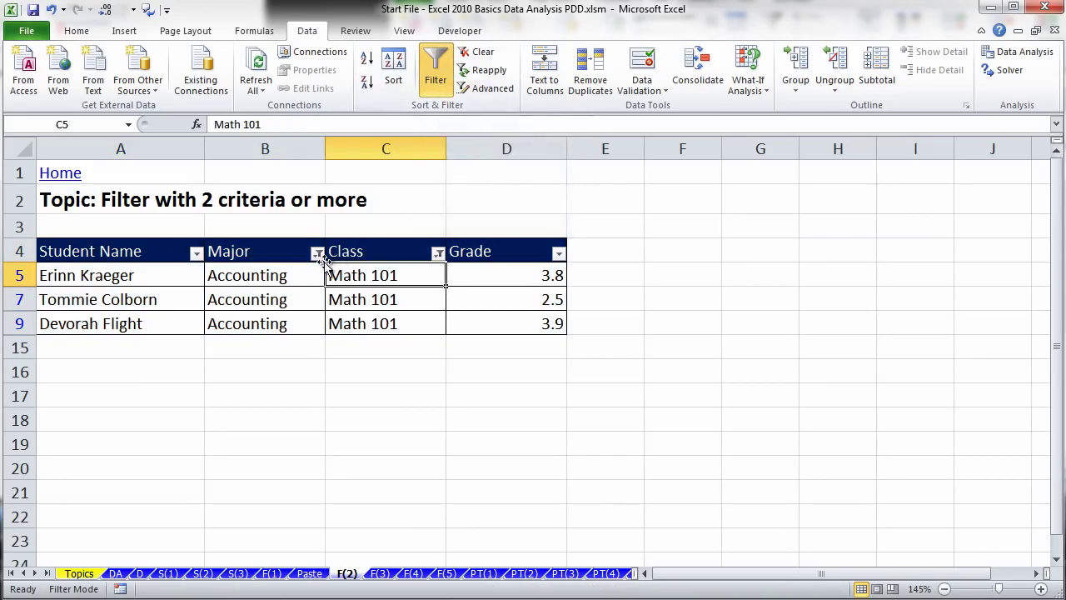
On sheet F(3), filter the Student Name column by yellow cell color.
{"action": "left_click", "coordinate": [378, 573]}
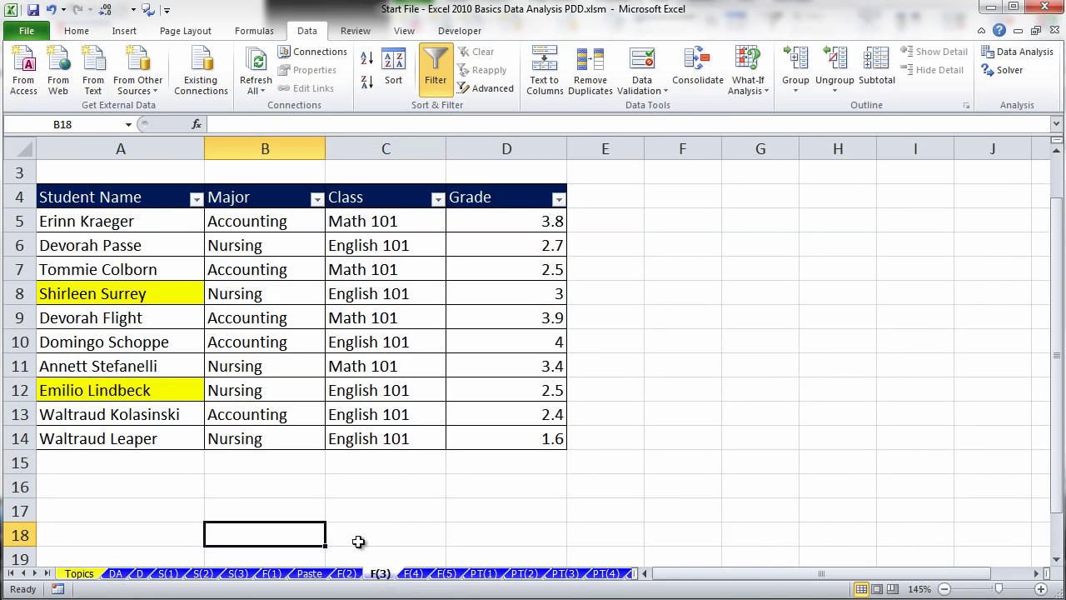
{"action": "left_click", "coordinate": [196, 199]}
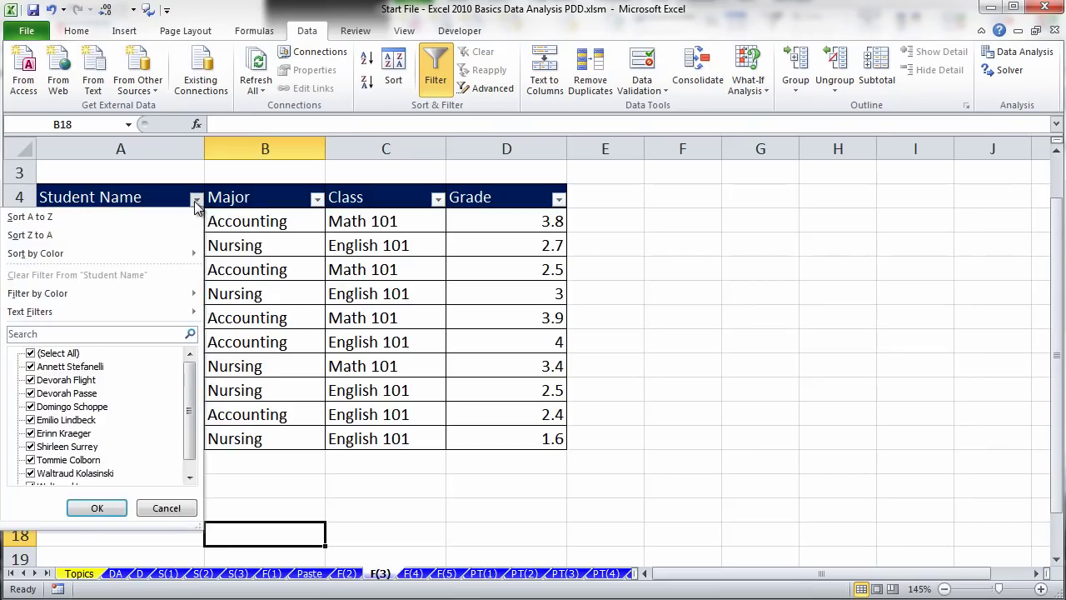
{"action": "mouse_move", "coordinate": [51, 292]}
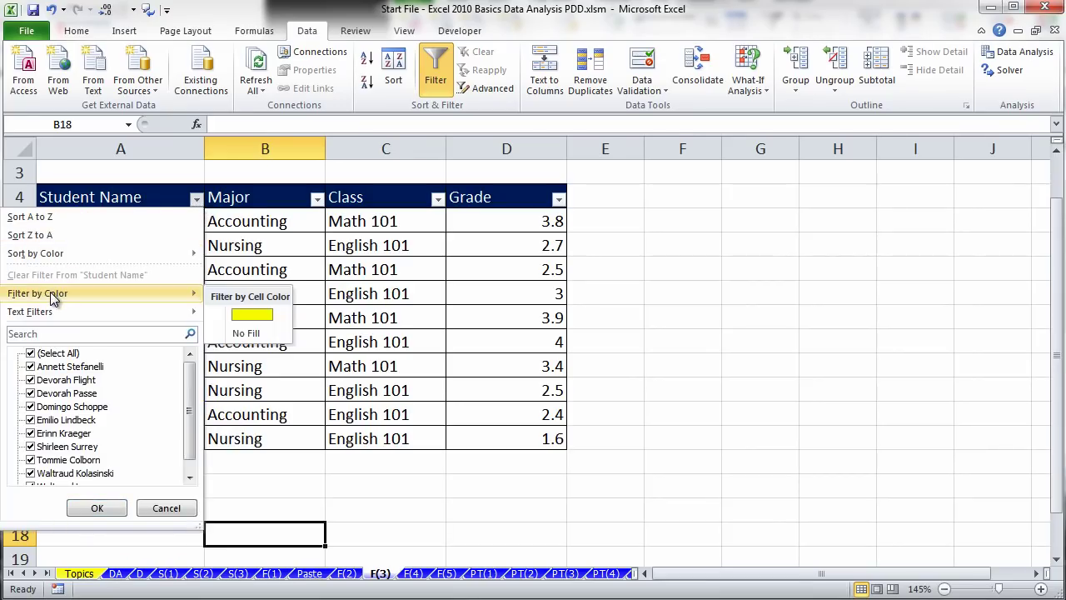
{"action": "left_click", "coordinate": [252, 315]}
Copy the yellow-filtered student table with its headers to cell A14 on the Paste sheet, and return to F(3).
{"action": "left_click", "coordinate": [128, 199]}
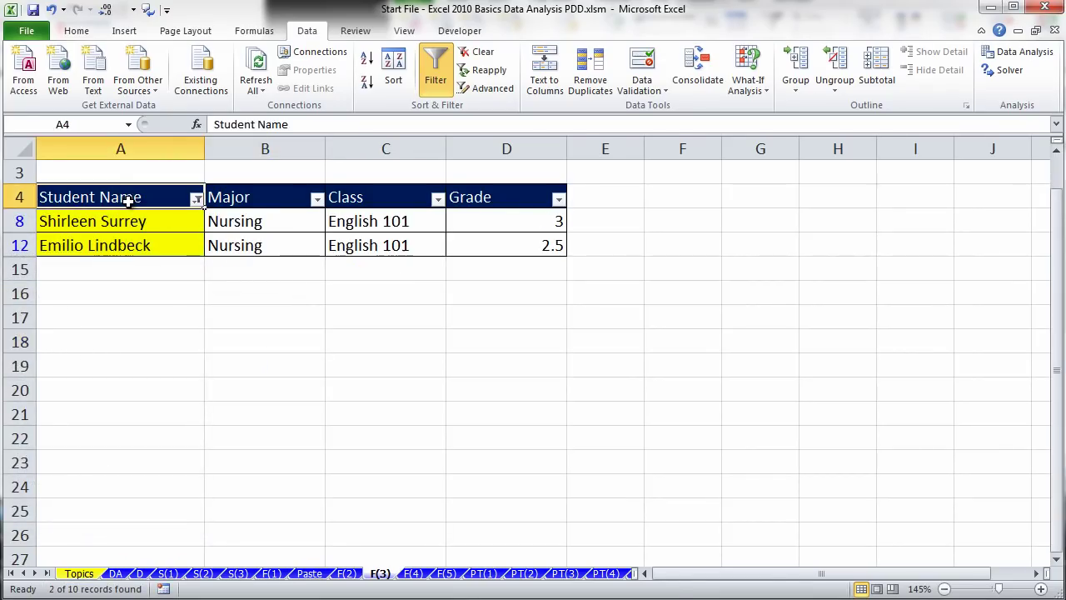
{"action": "key", "text": "ctrl+a"}
{"action": "key", "text": "ctrl+c"}
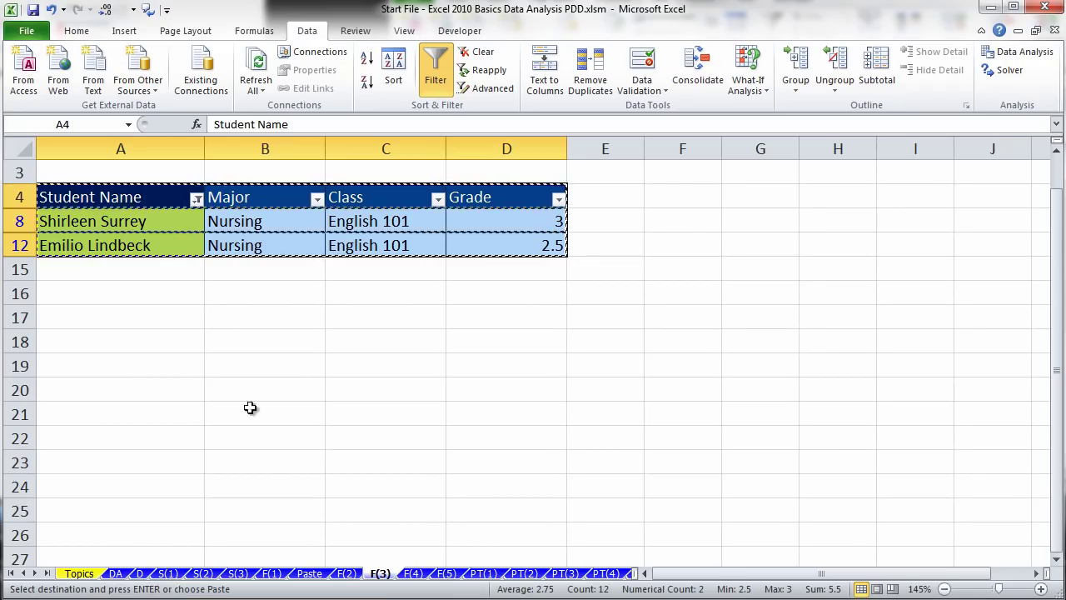
{"action": "left_click", "coordinate": [309, 573]}
{"action": "left_click", "coordinate": [125, 488]}
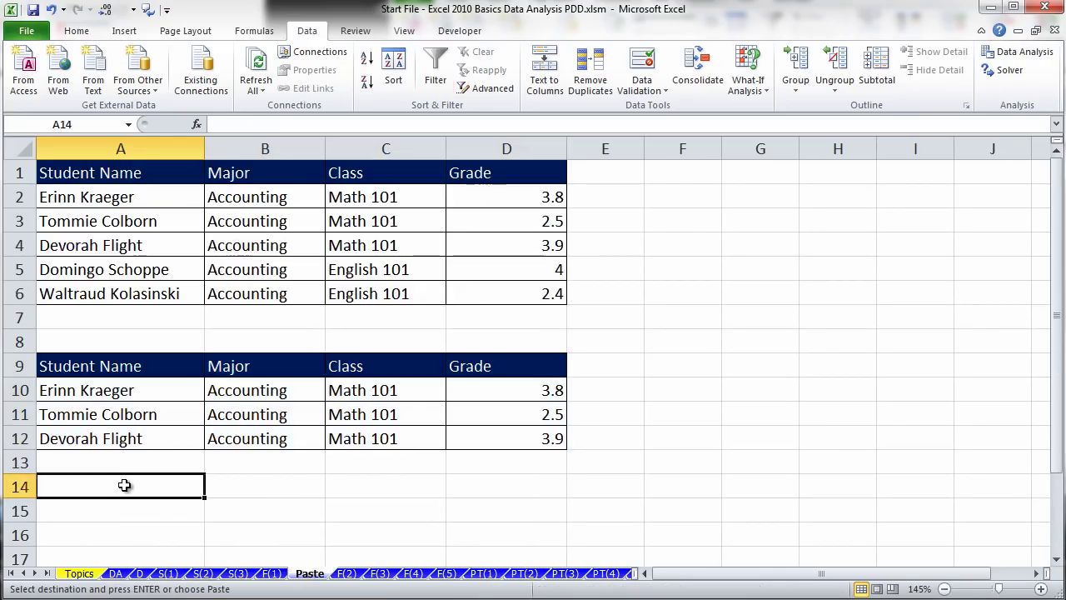
{"action": "key", "text": "ctrl+v"}
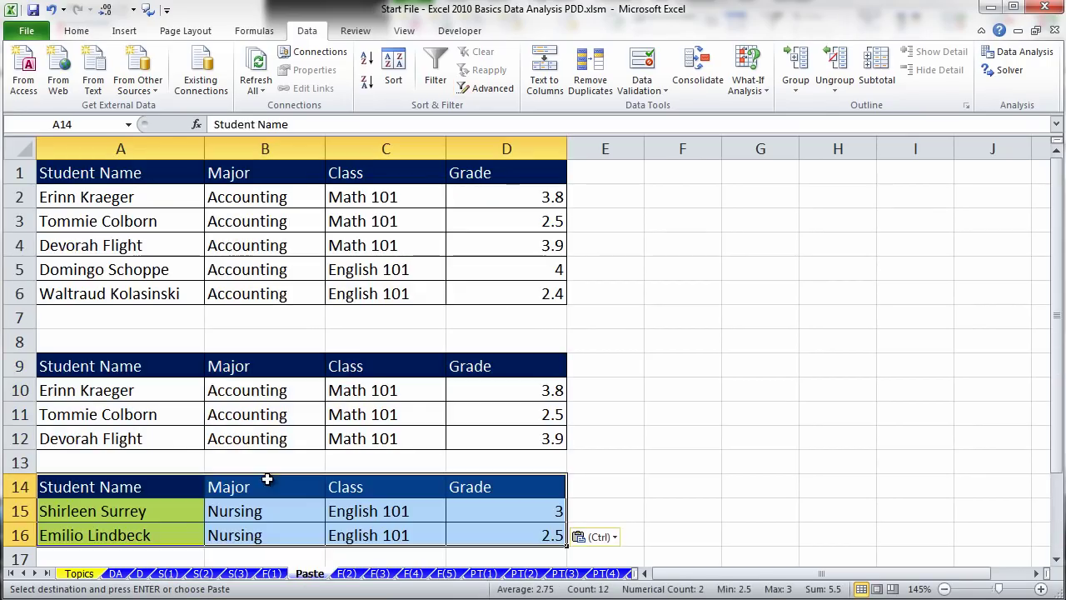
{"action": "left_click", "coordinate": [380, 574]}
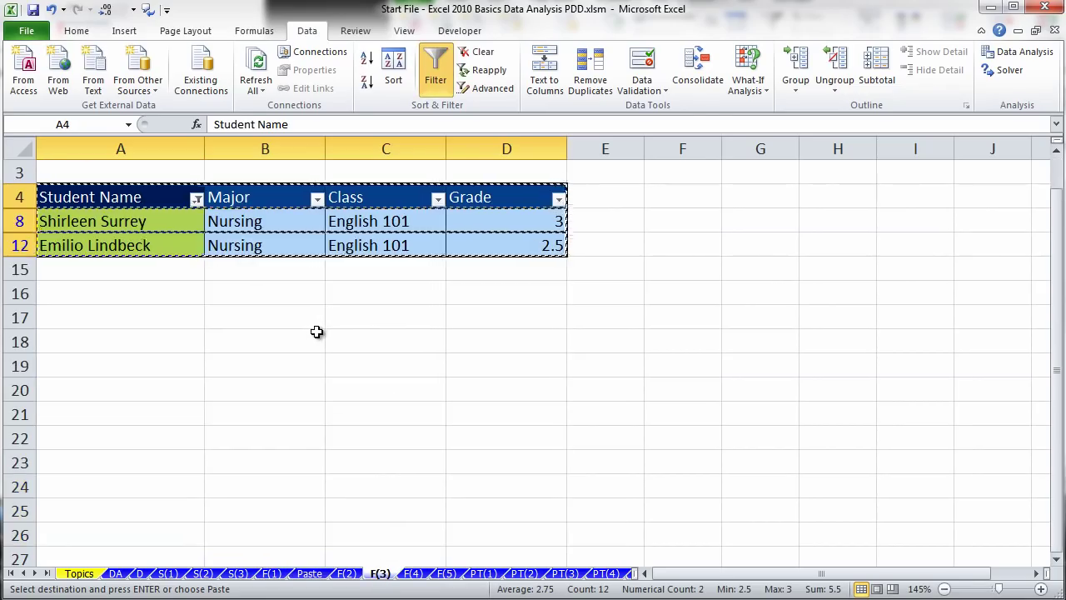
{"action": "scroll", "coordinate": [317, 327], "scroll_direction": "up", "scroll_amount": 1}
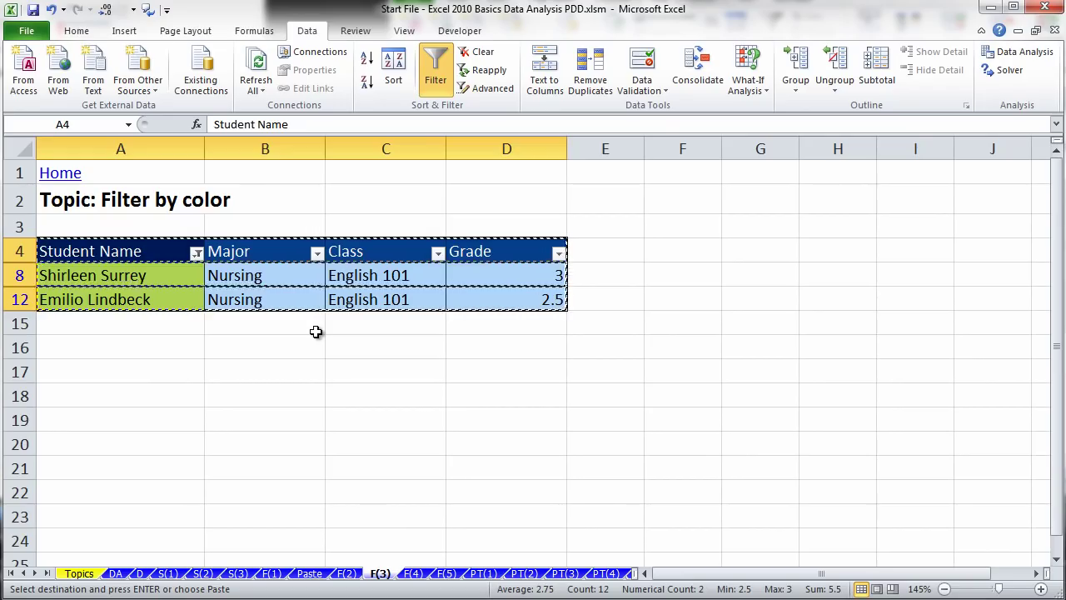
On sheet F(4), highlight the record in row 6, select the single cell I5 and turn Filter on.
{"action": "left_click", "coordinate": [412, 574]}
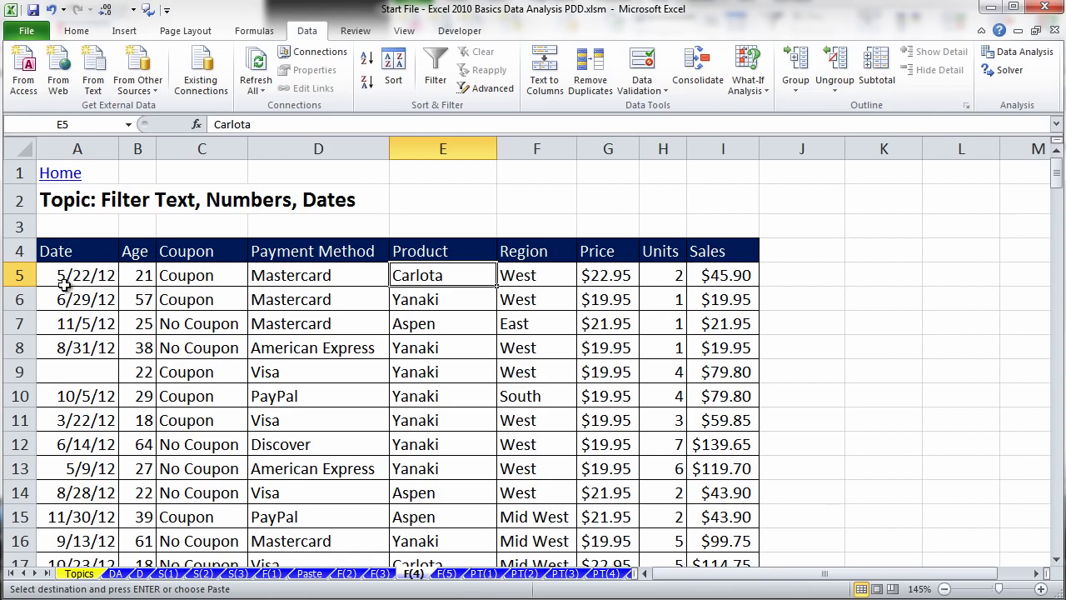
{"action": "left_click_drag", "start_coordinate": [60, 298], "coordinate": [719, 304]}
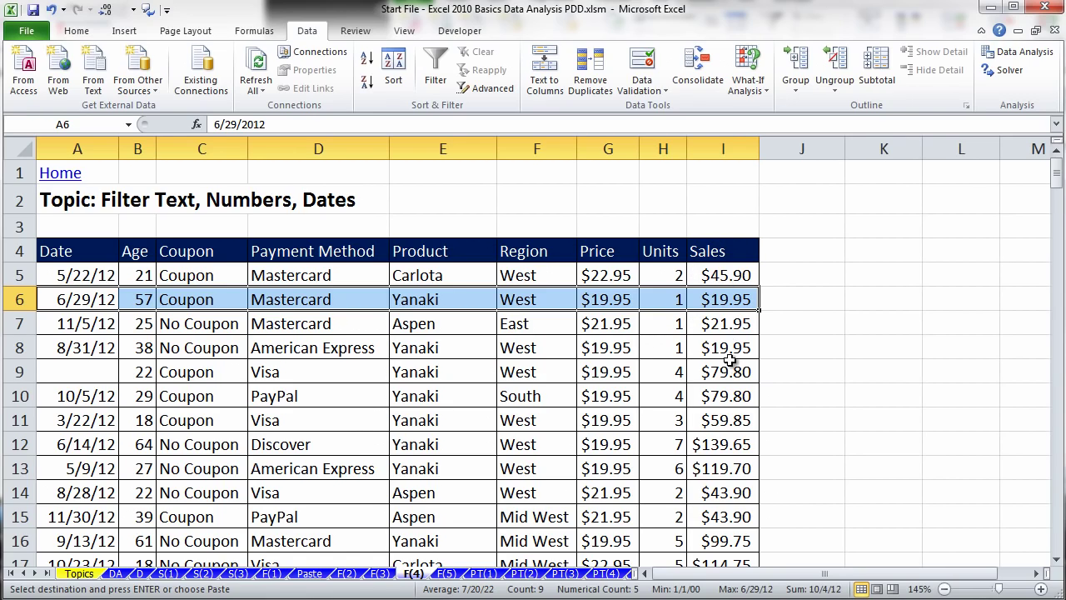
{"action": "left_click", "coordinate": [702, 275]}
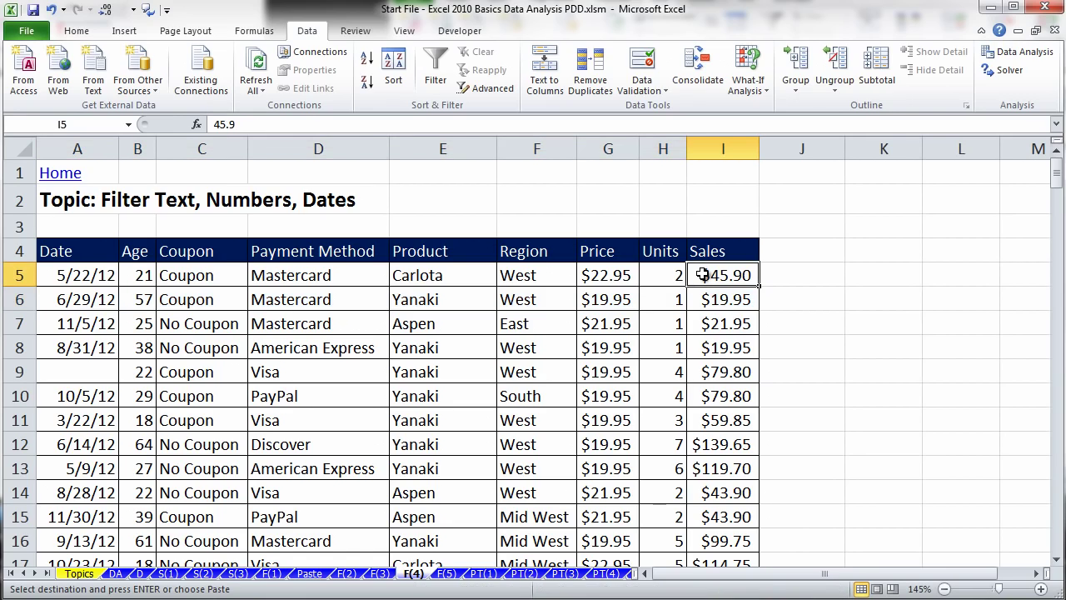
{"action": "key", "text": "ctrl+shift+l"}
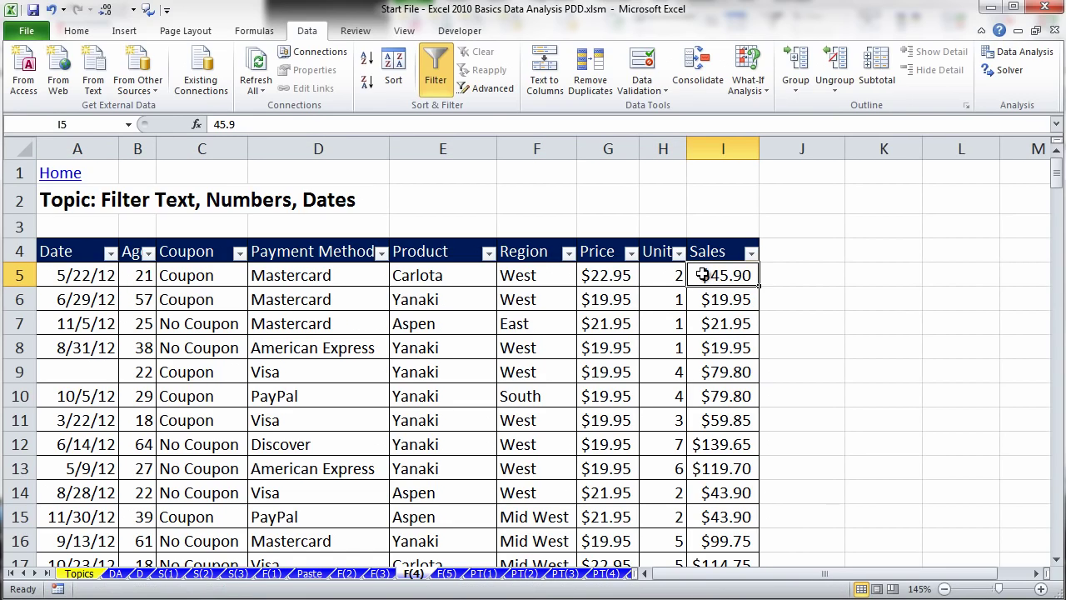
Filter the Sales column to values greater than or equal to 100, and clear that filter from Sales.
{"action": "left_click", "coordinate": [751, 252]}
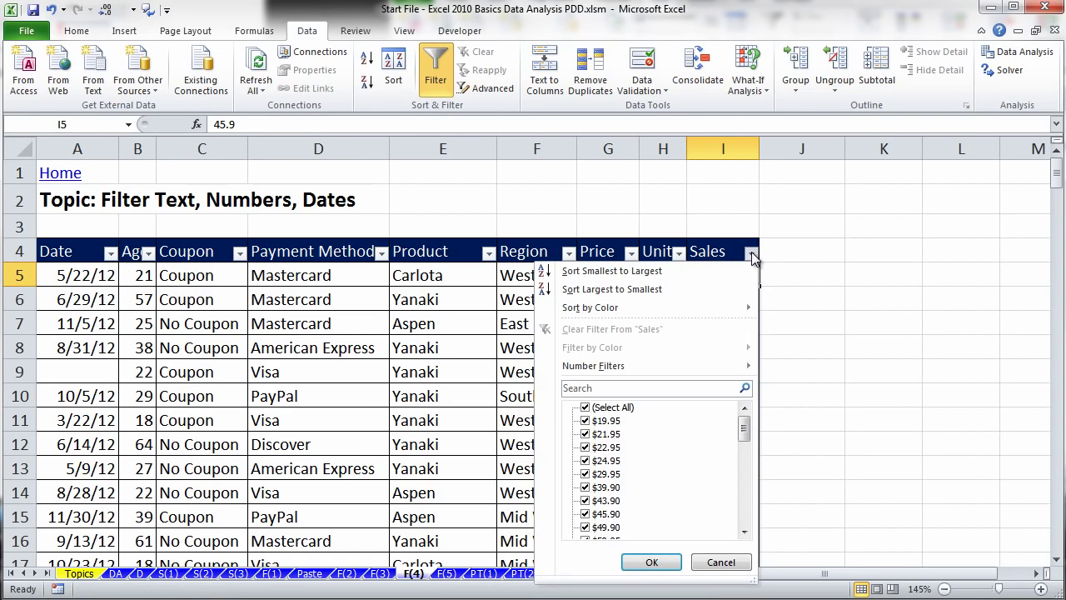
{"action": "mouse_move", "coordinate": [603, 370]}
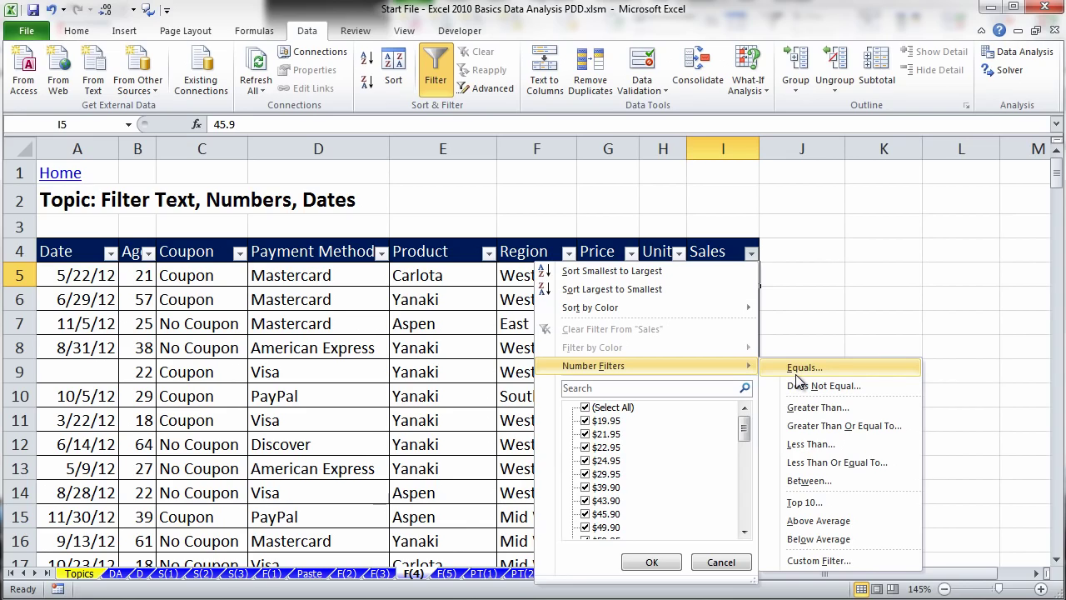
{"action": "left_click", "coordinate": [848, 428]}
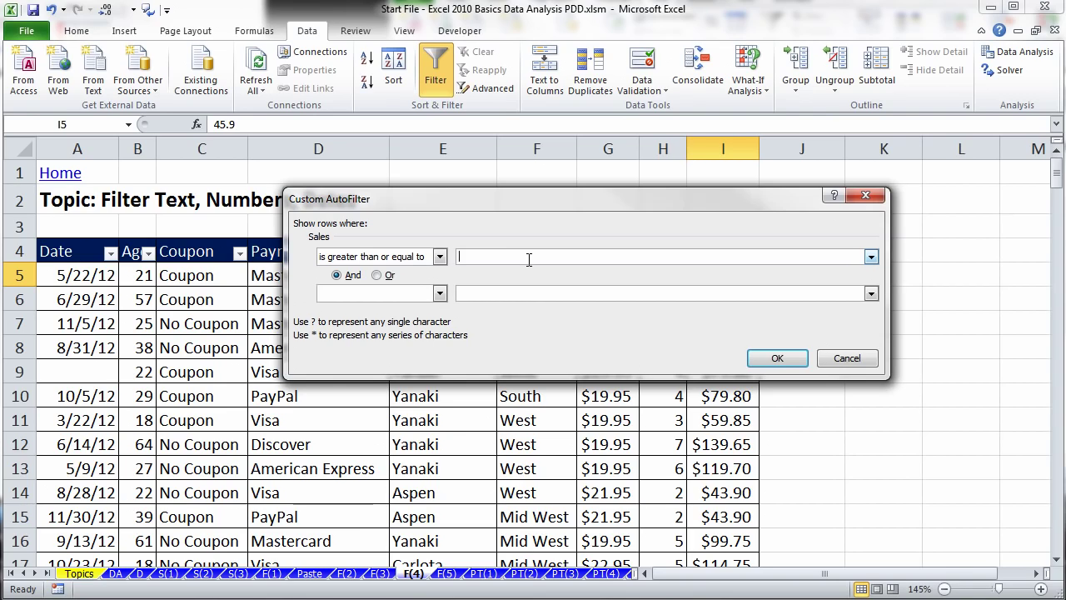
{"action": "type", "text": "100"}
{"action": "left_click", "coordinate": [778, 357]}
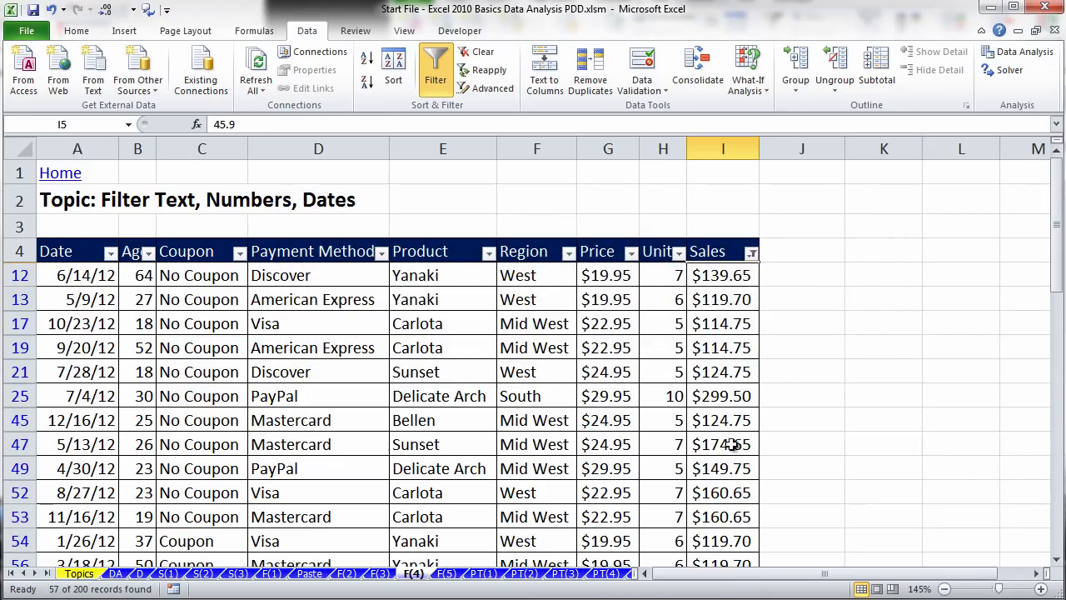
{"action": "left_click", "coordinate": [751, 254]}
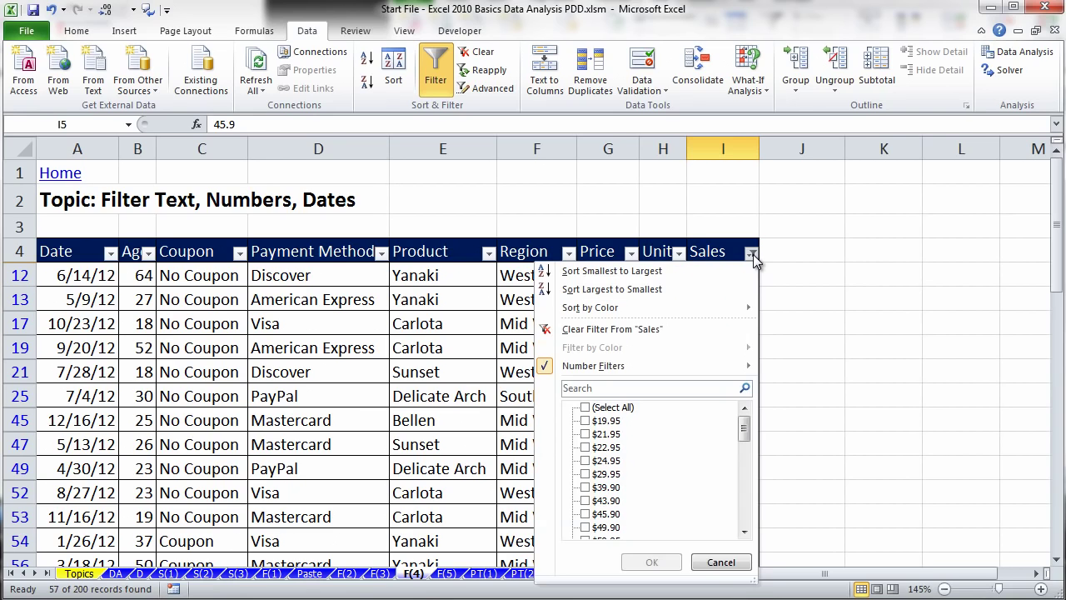
{"action": "left_click", "coordinate": [616, 331]}
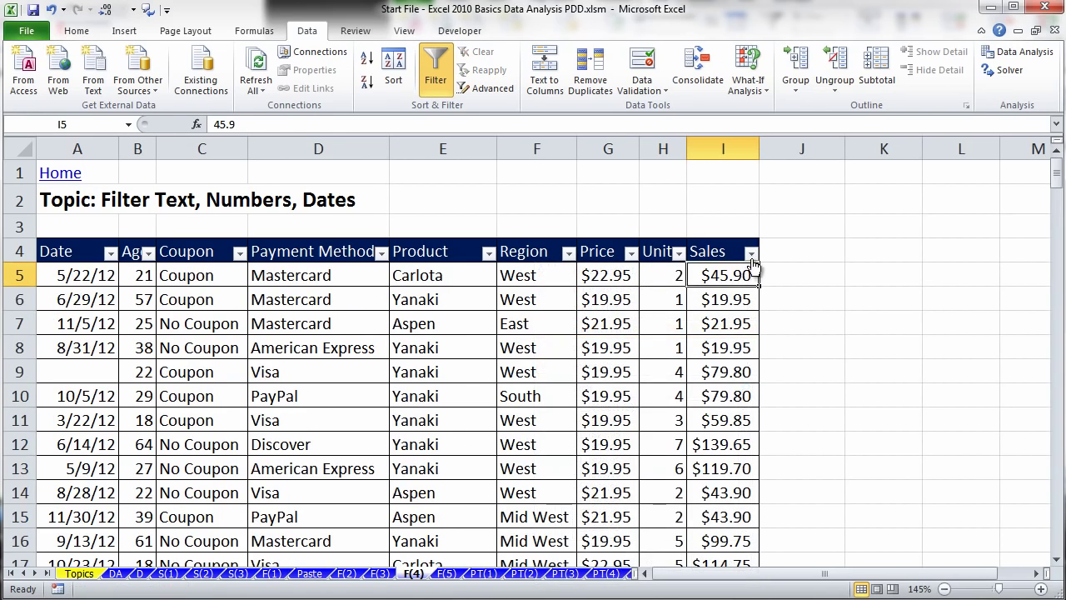
Filter the Sales column with the Top 10 number filter set to the top 6 items.
{"action": "left_click", "coordinate": [752, 253]}
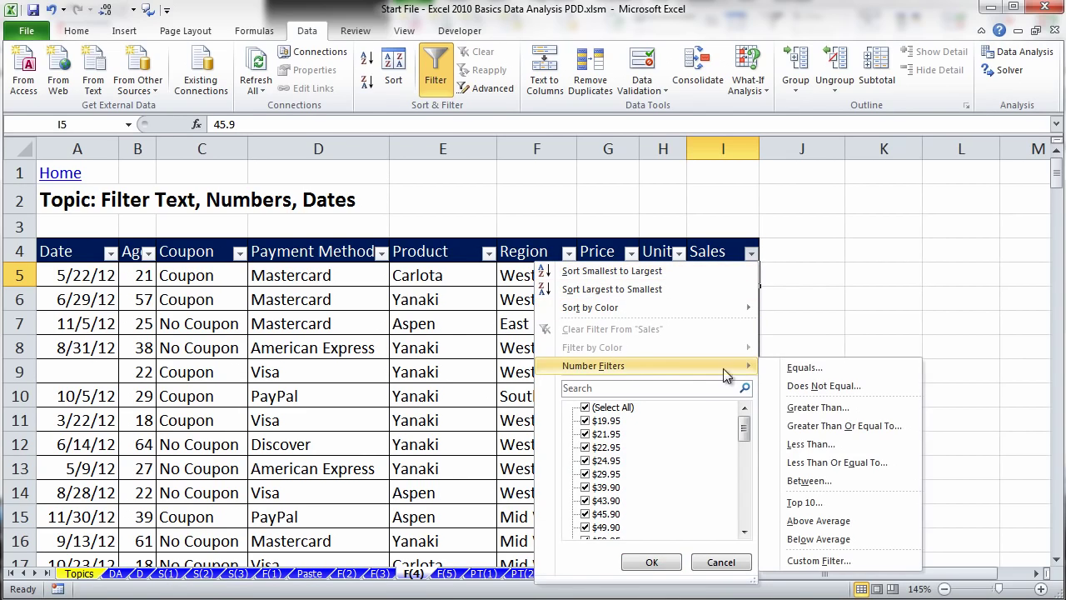
{"action": "left_click", "coordinate": [825, 498]}
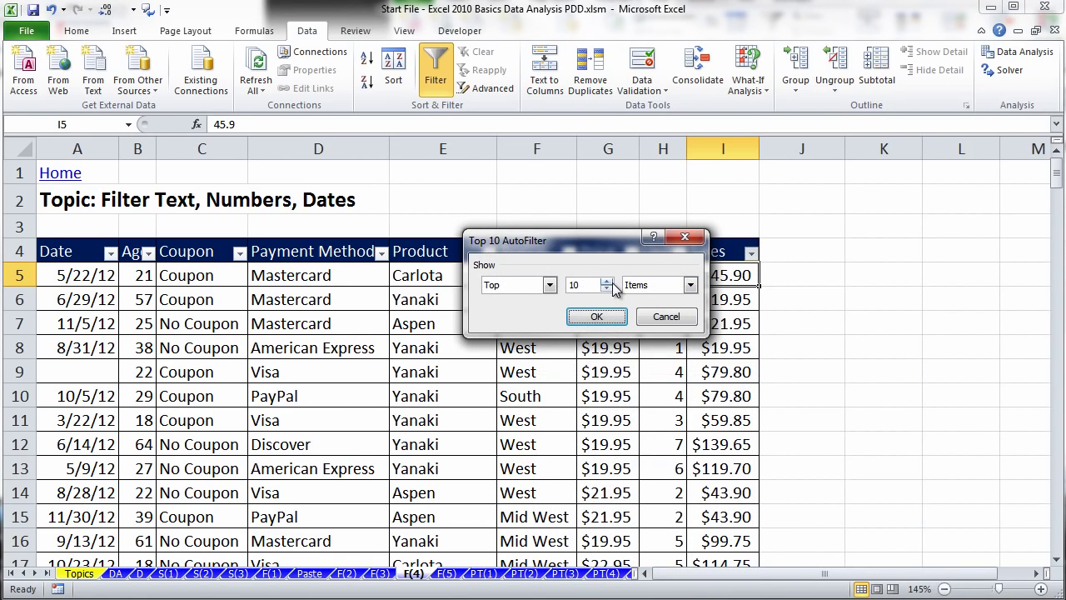
{"action": "left_click", "coordinate": [606, 289]}
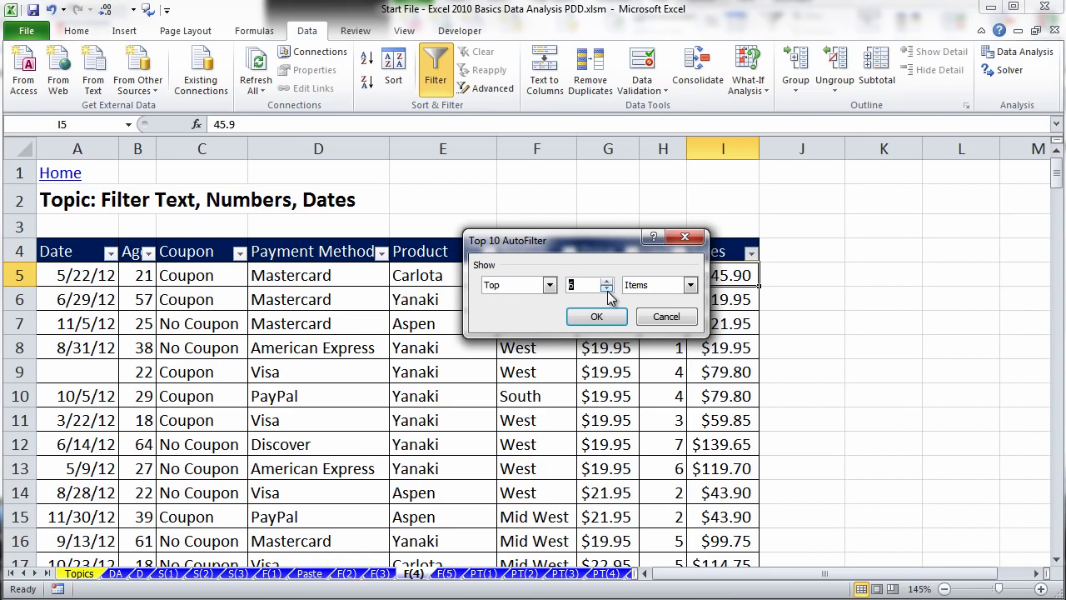
{"action": "left_click", "coordinate": [549, 285]}
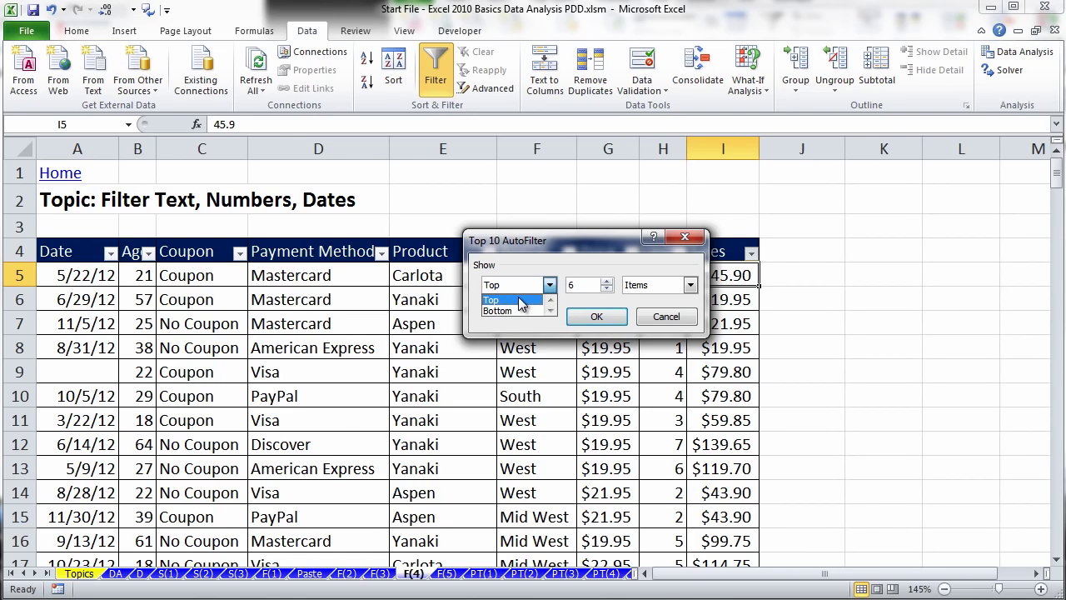
{"action": "left_click", "coordinate": [520, 301]}
{"action": "left_click", "coordinate": [598, 315]}
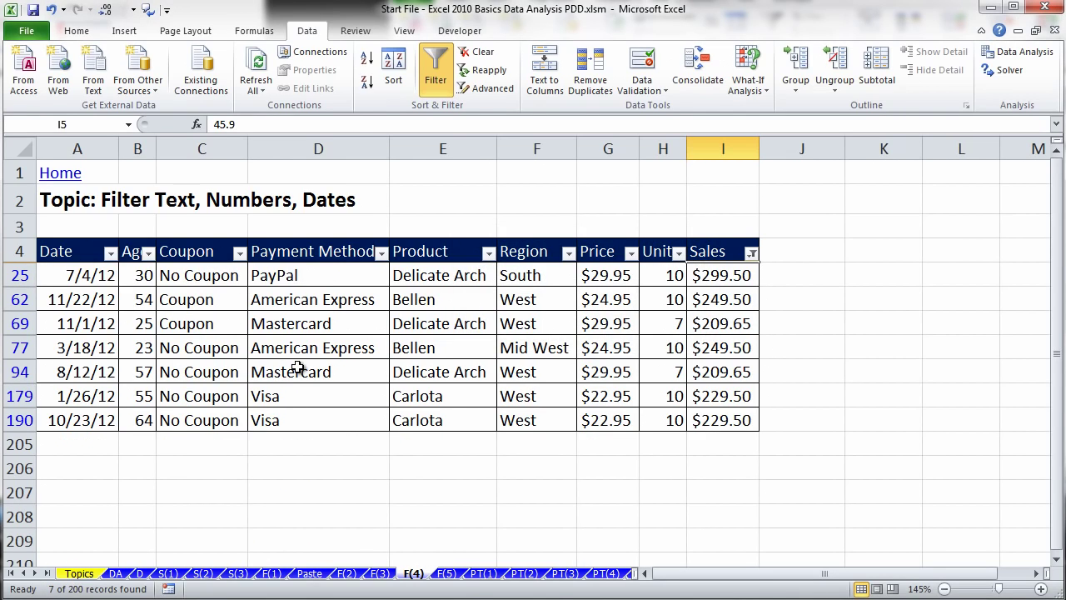
Copy the filtered top sales records with their headers to cell A18 on the Paste sheet.
{"action": "key", "text": "ctrl+a"}
{"action": "key", "text": "ctrl+c"}
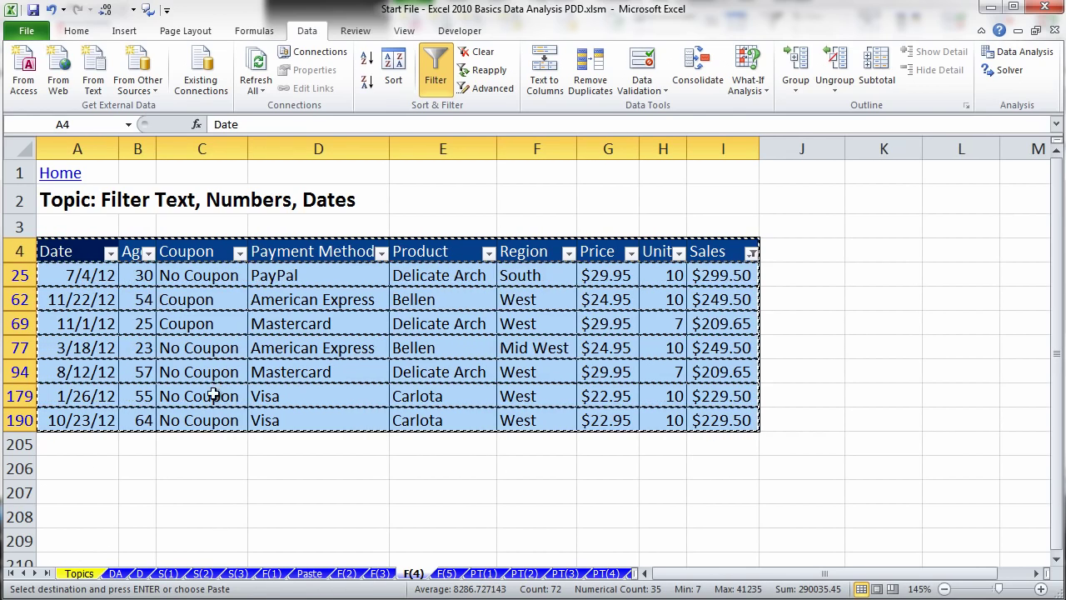
{"action": "left_click", "coordinate": [309, 573]}
{"action": "left_click", "coordinate": [114, 368]}
{"action": "key", "text": "ctrl+v"}
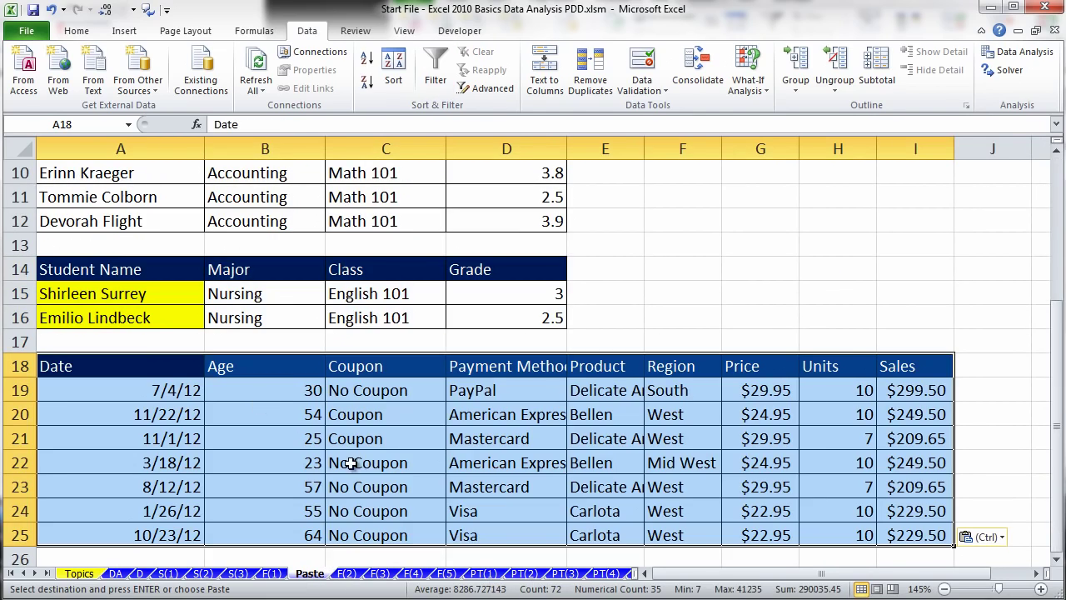
Return to sheet F(4), clear the filter from the Sales column and cancel the pending copy selection.
{"action": "left_click", "coordinate": [444, 573]}
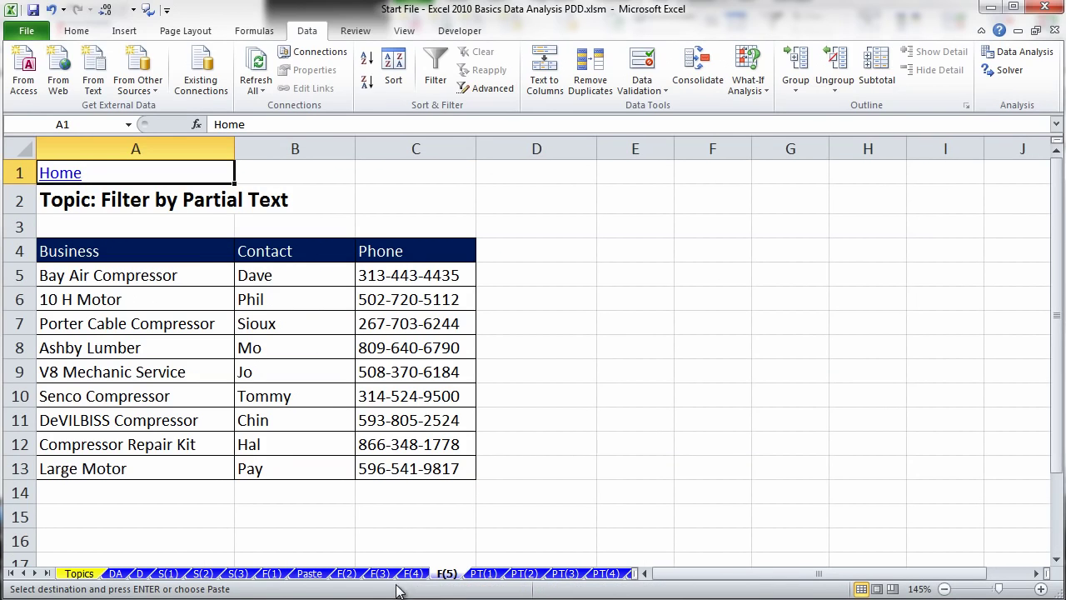
{"action": "left_click", "coordinate": [412, 574]}
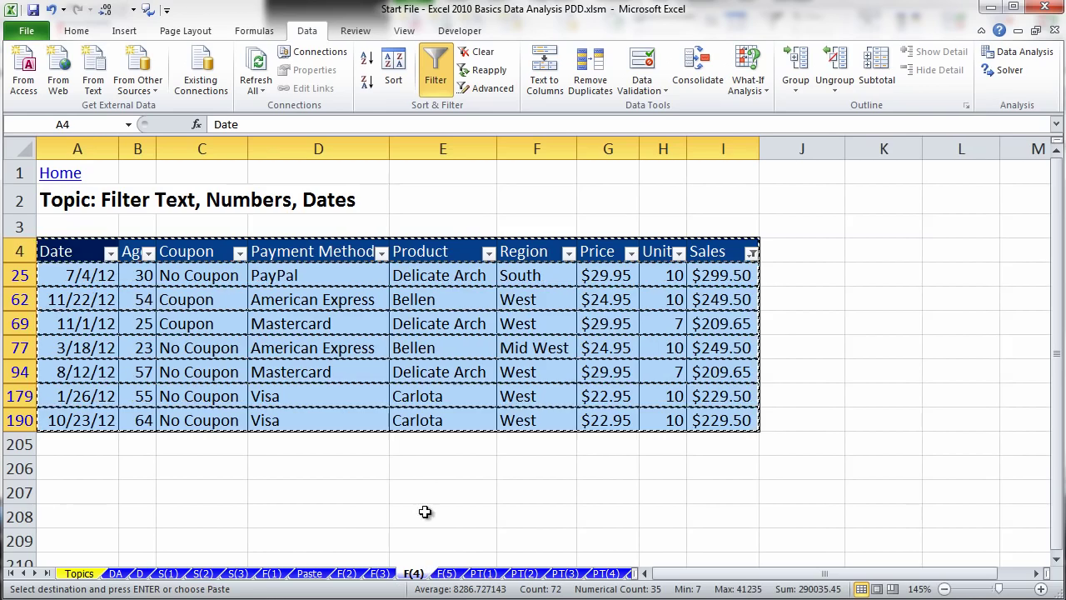
{"action": "left_click", "coordinate": [752, 252]}
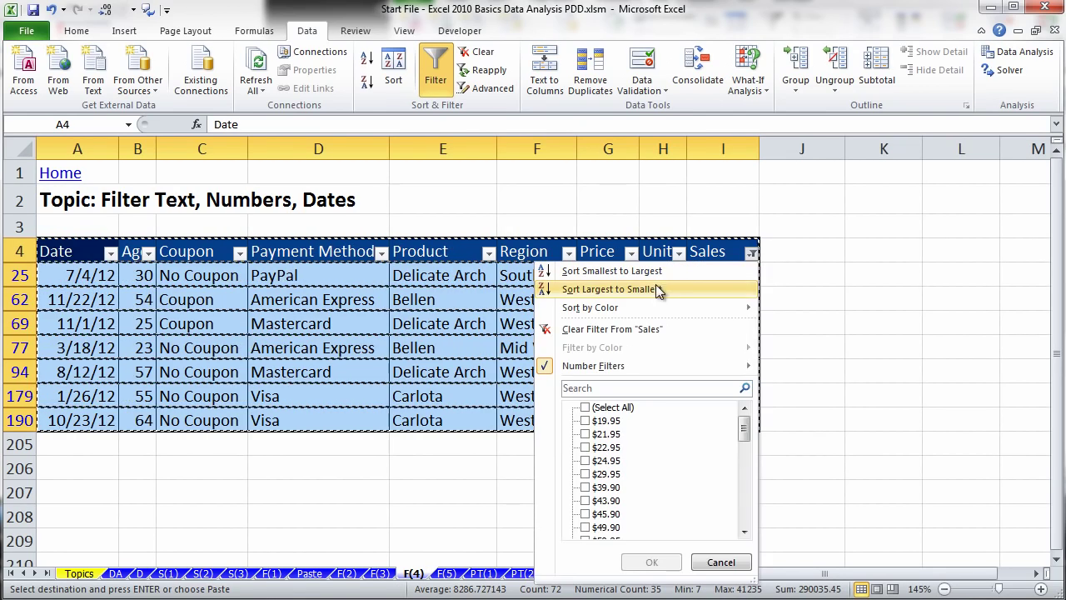
{"action": "left_click", "coordinate": [584, 328]}
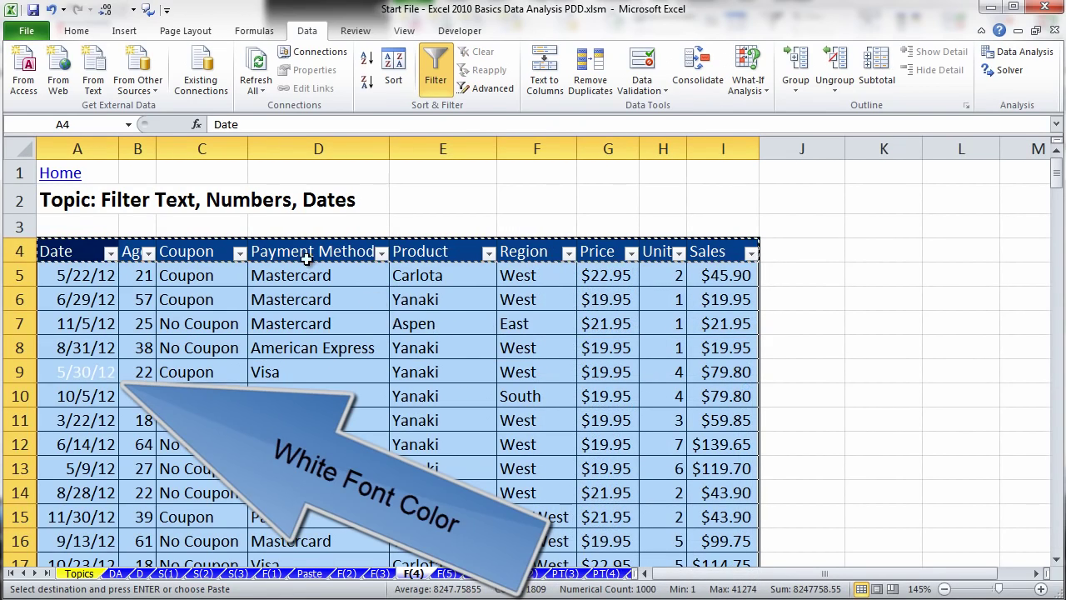
{"action": "key", "text": "Escape"}
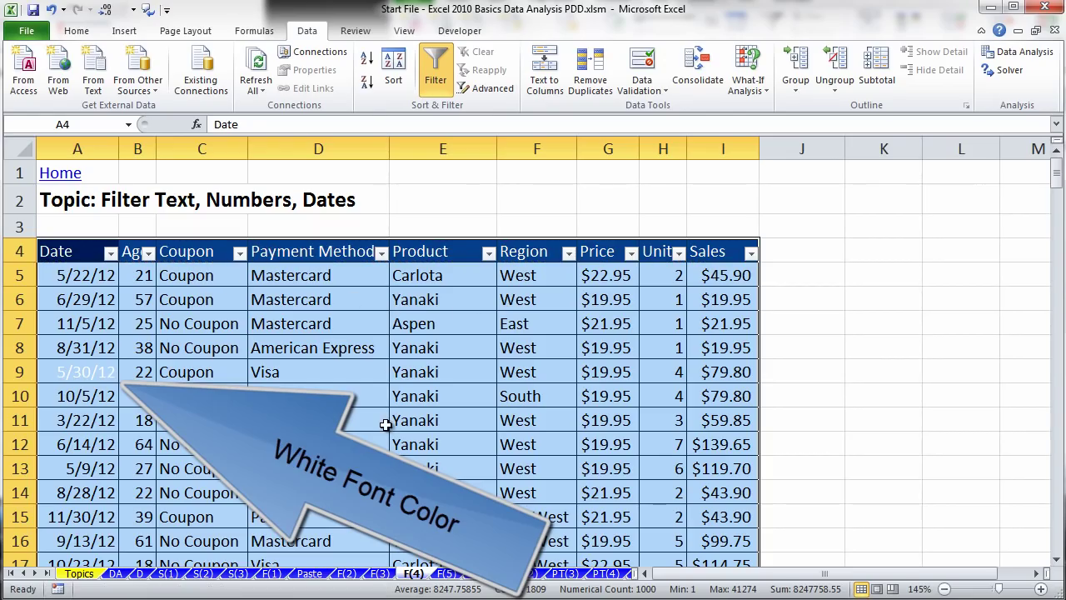
Fill only the formatting of cell A5 down the Date column to replace the white font in A9.
{"action": "left_click", "coordinate": [202, 395]}
{"action": "left_click", "coordinate": [86, 371]}
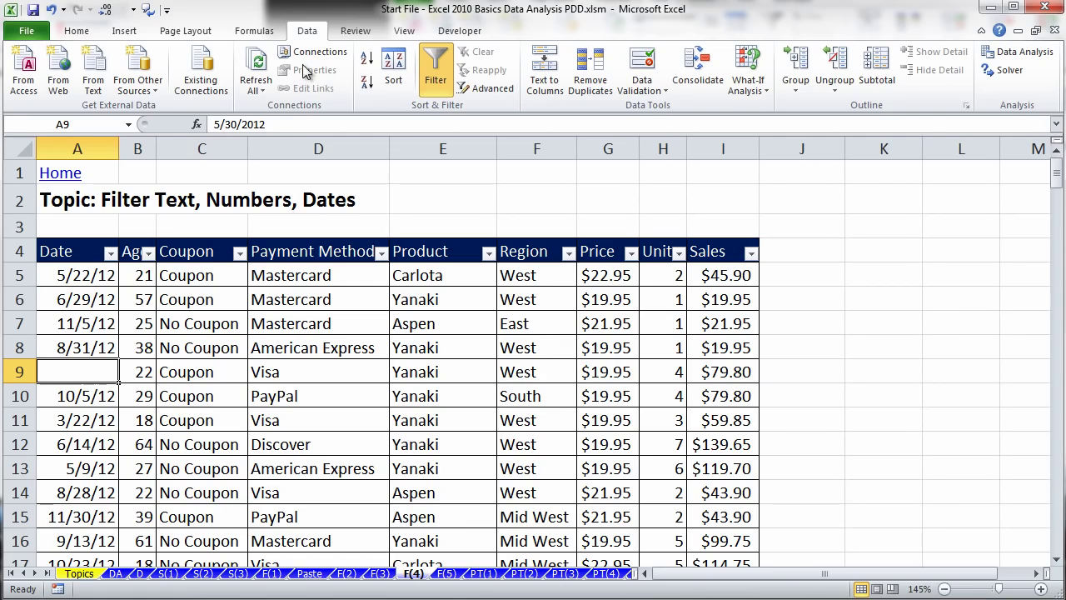
{"action": "left_click", "coordinate": [109, 280]}
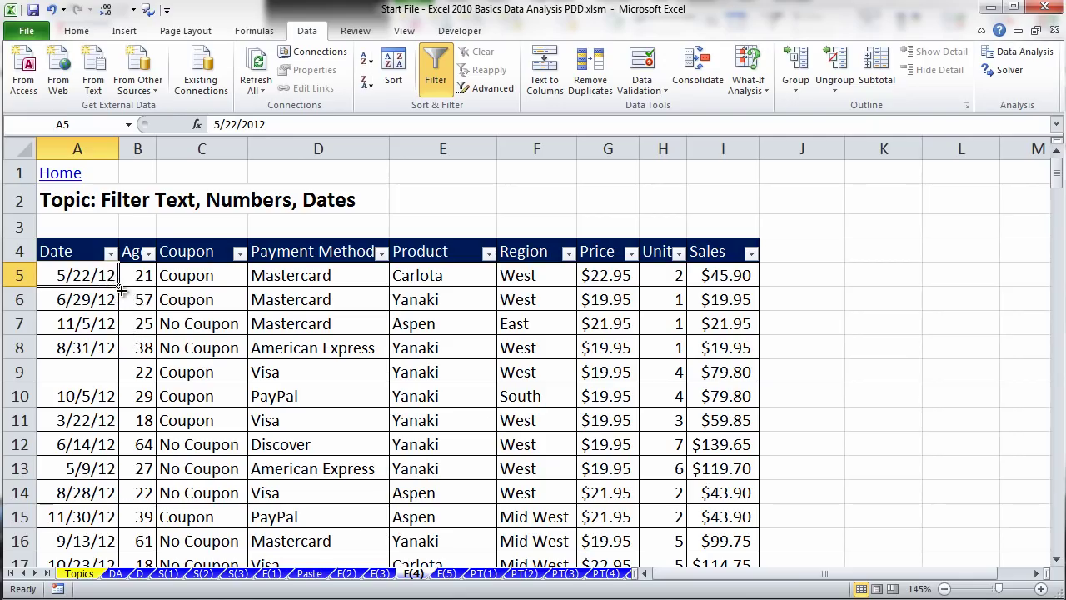
{"action": "double_click", "coordinate": [119, 286]}
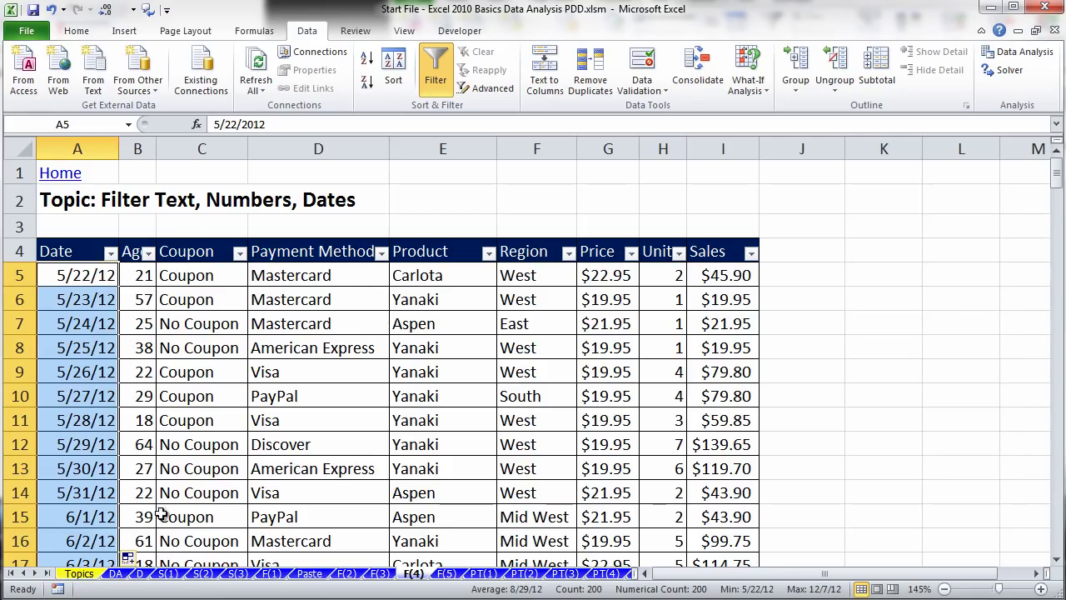
{"action": "left_click", "coordinate": [144, 559]}
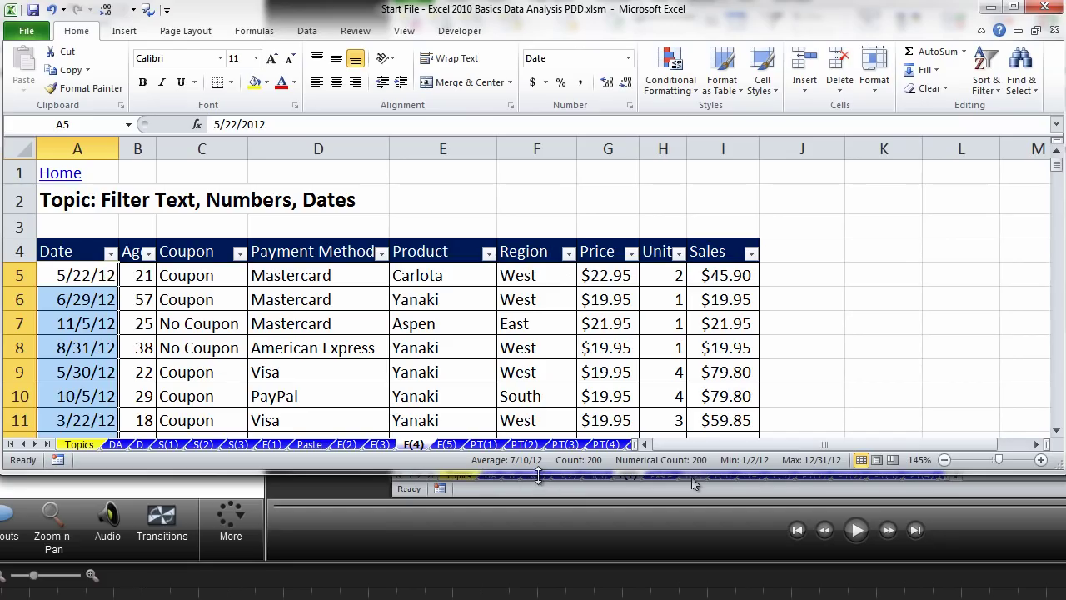
{"action": "left_click_drag", "start_coordinate": [539, 473], "coordinate": [538, 597]}
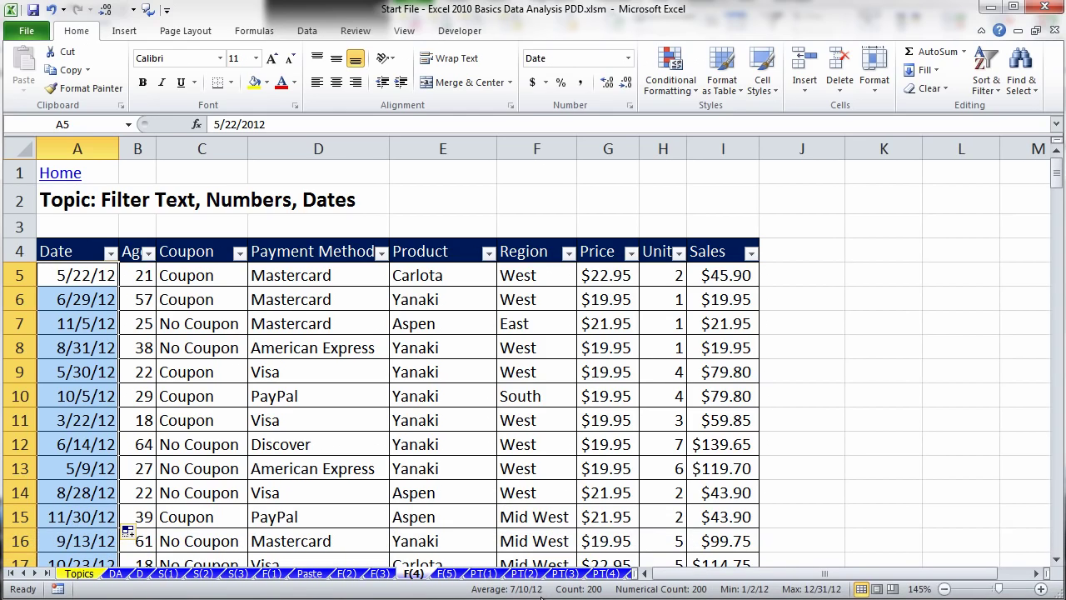
Filter the Date column with the Last Month date filter.
{"action": "left_click", "coordinate": [83, 269]}
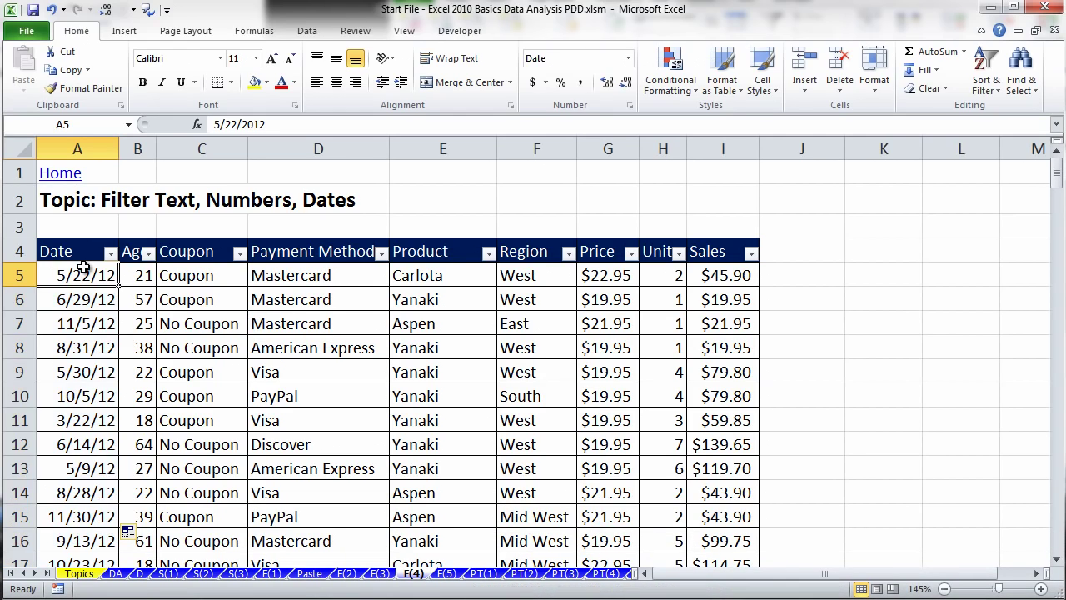
{"action": "left_click", "coordinate": [111, 252]}
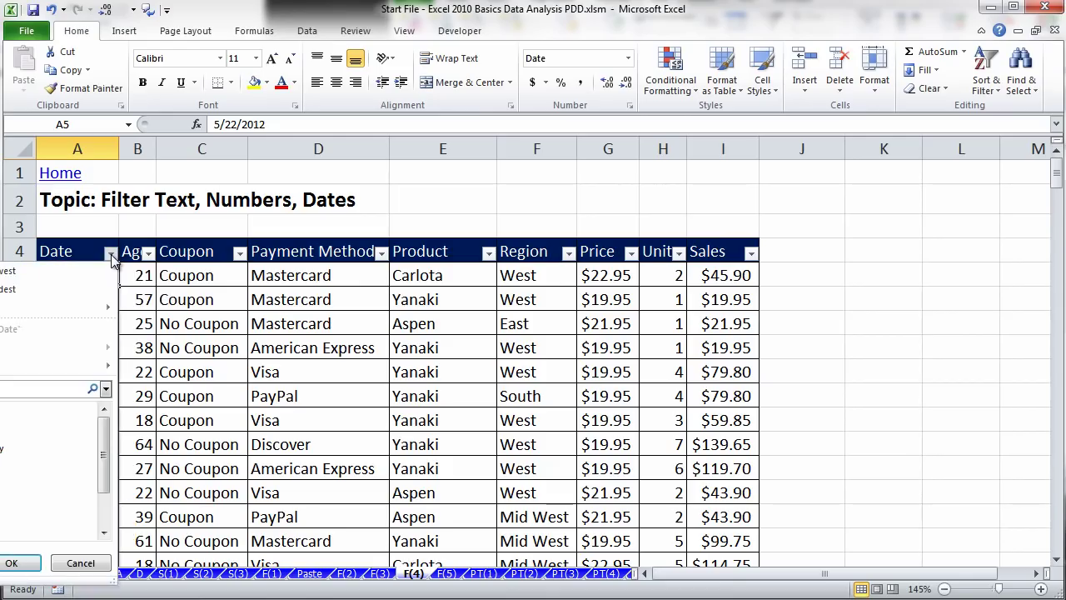
{"action": "mouse_move", "coordinate": [96, 365]}
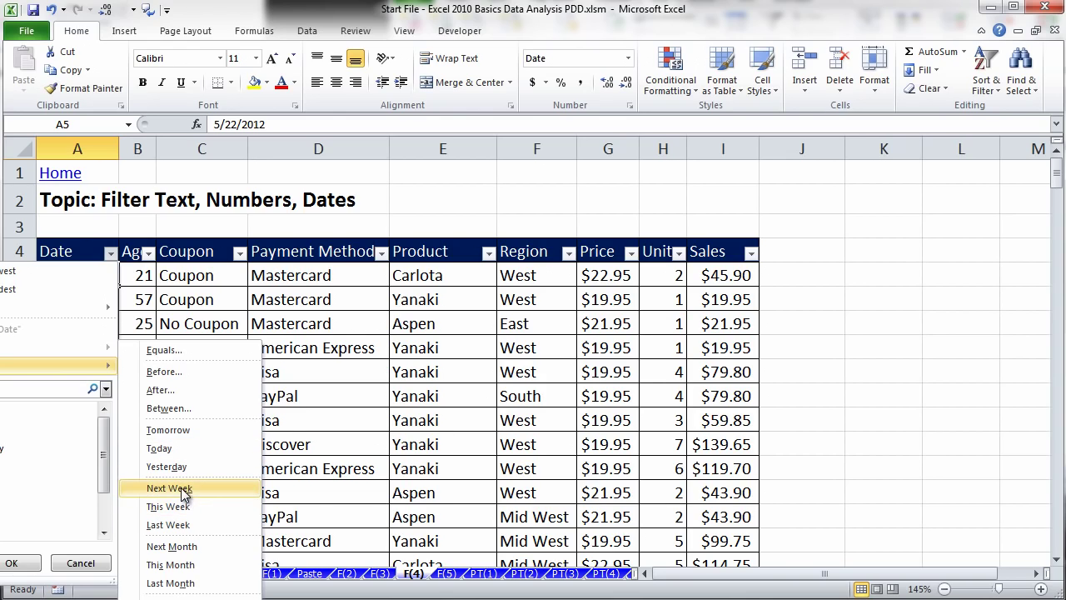
{"action": "left_click", "coordinate": [171, 583]}
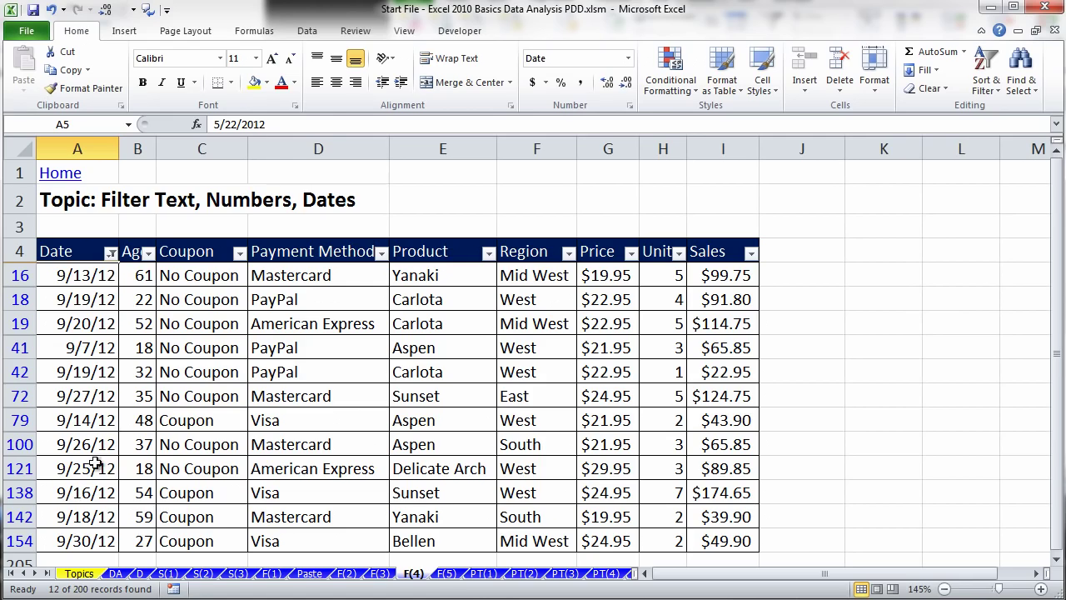
Clear the filter from the Date column so all records are included again.
{"action": "left_click", "coordinate": [111, 253]}
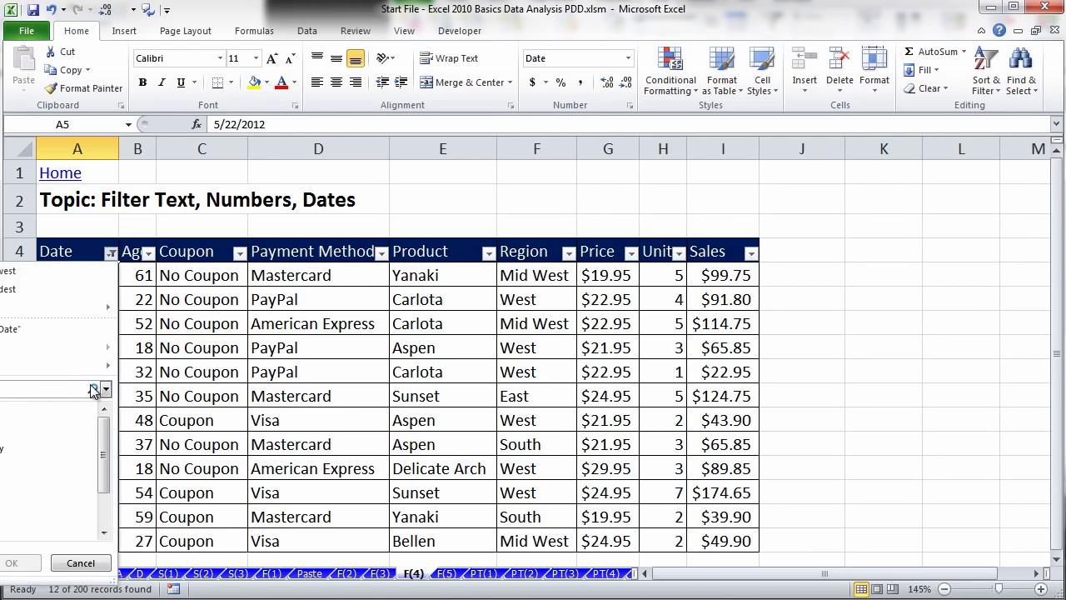
{"action": "mouse_move", "coordinate": [48, 368]}
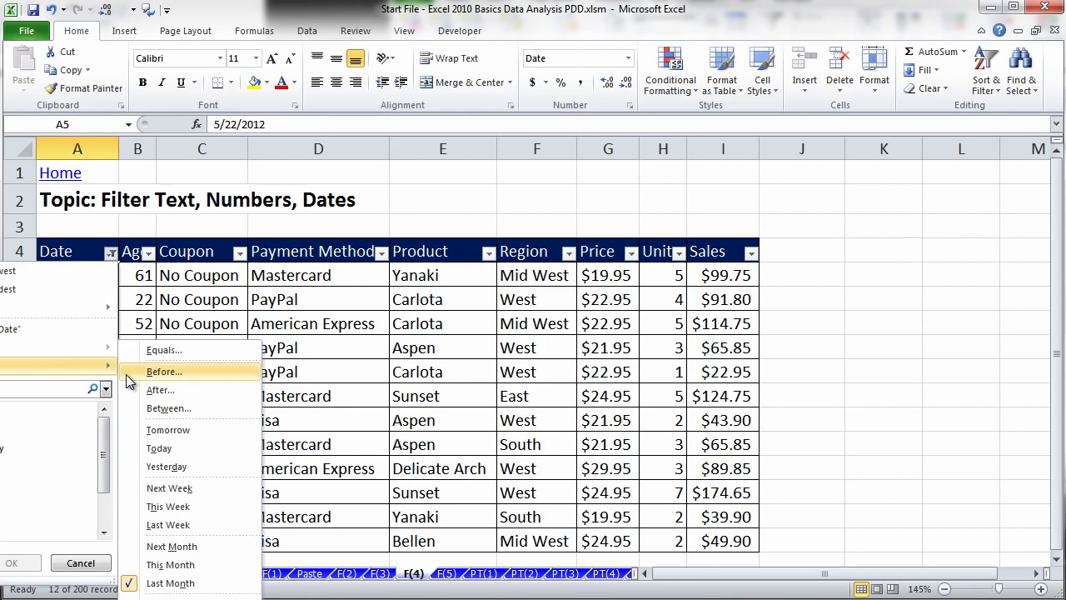
{"action": "left_click", "coordinate": [148, 283]}
{"action": "left_click", "coordinate": [111, 252]}
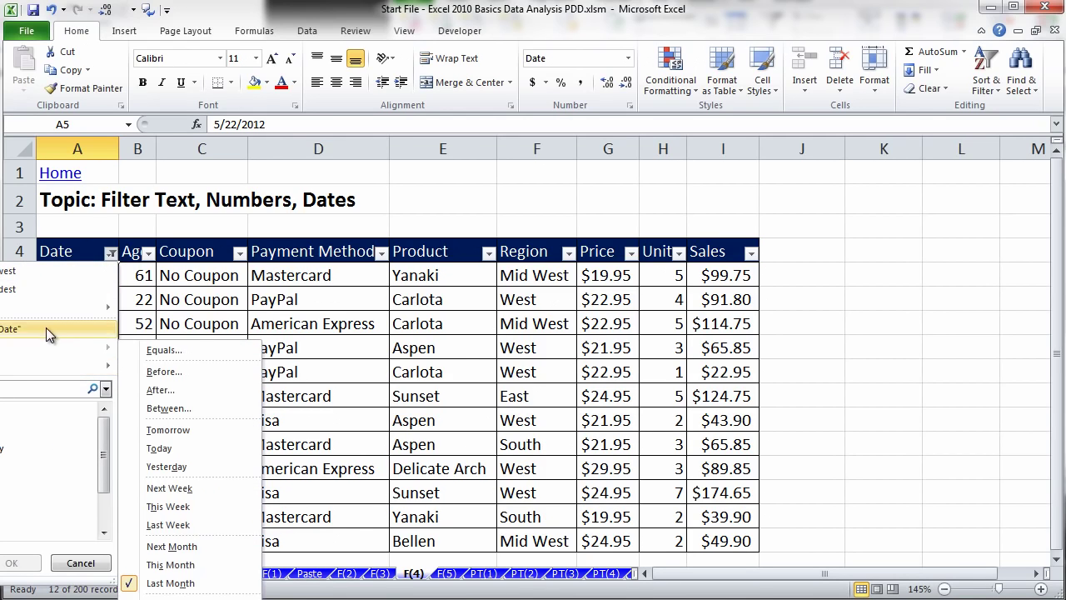
{"action": "left_click", "coordinate": [16, 328]}
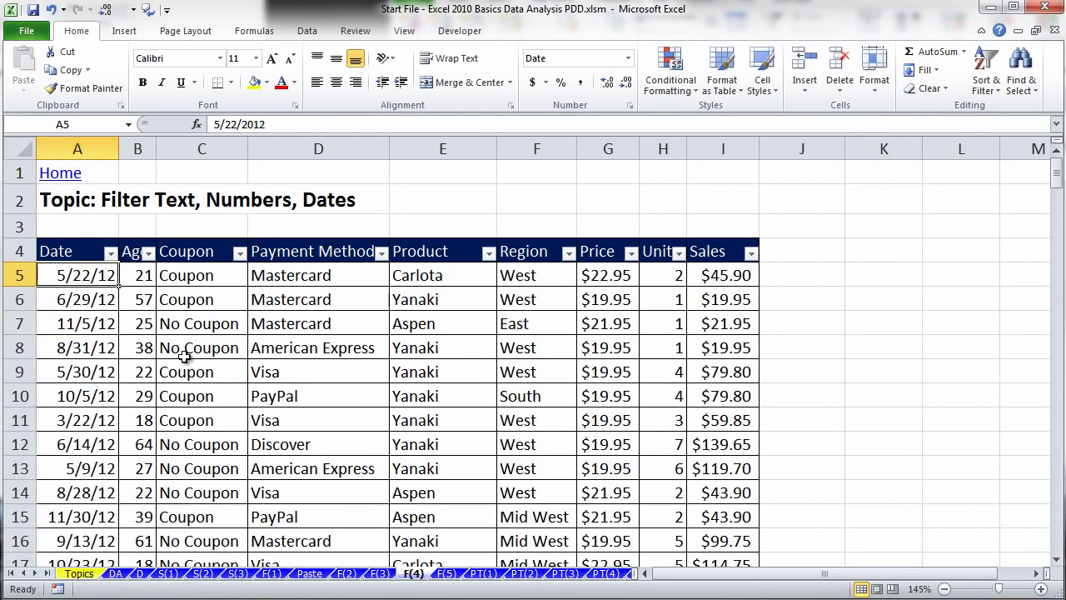
Look through the Text Filters options for the Payment Method column without applying one.
{"action": "left_click", "coordinate": [384, 255]}
{"action": "mouse_move", "coordinate": [278, 369]}
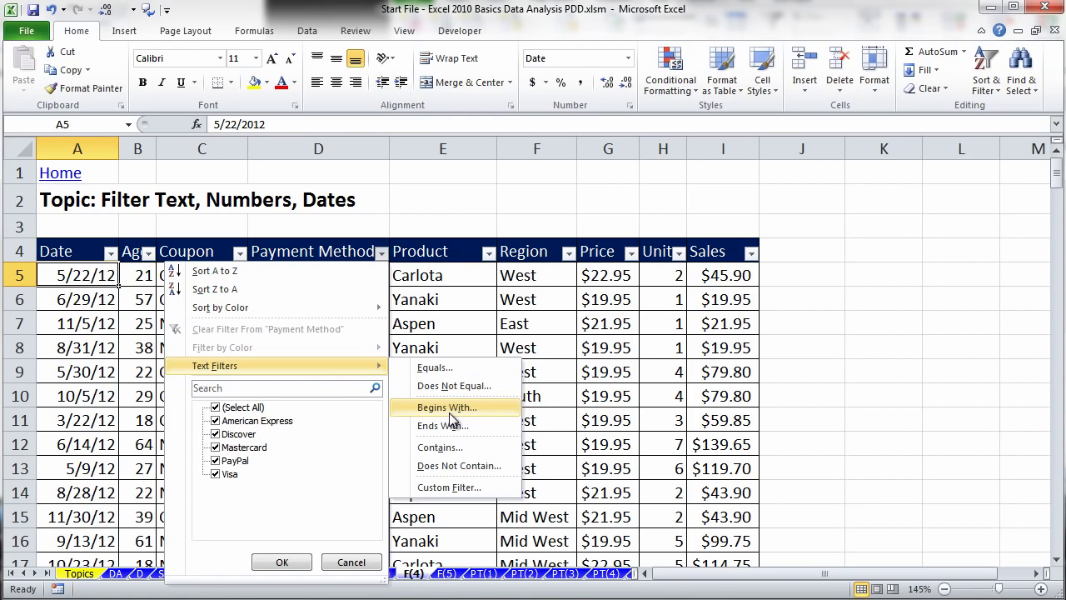
{"action": "left_click", "coordinate": [418, 306]}
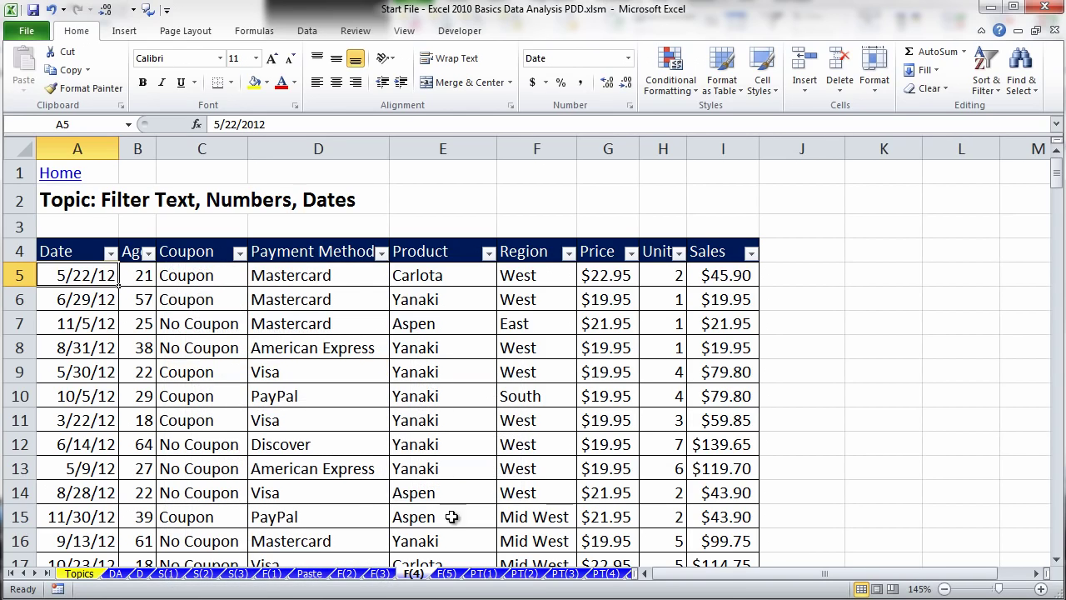
On sheet F(5), select the single cell A5 and turn Filter on for the business contact table.
{"action": "left_click", "coordinate": [447, 574]}
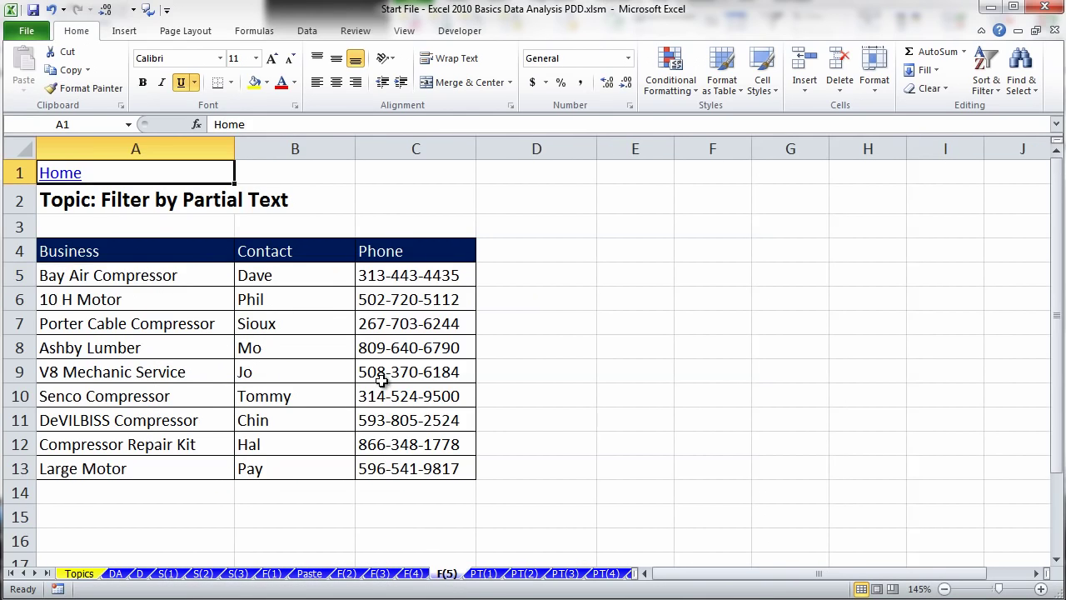
{"action": "left_click", "coordinate": [310, 279]}
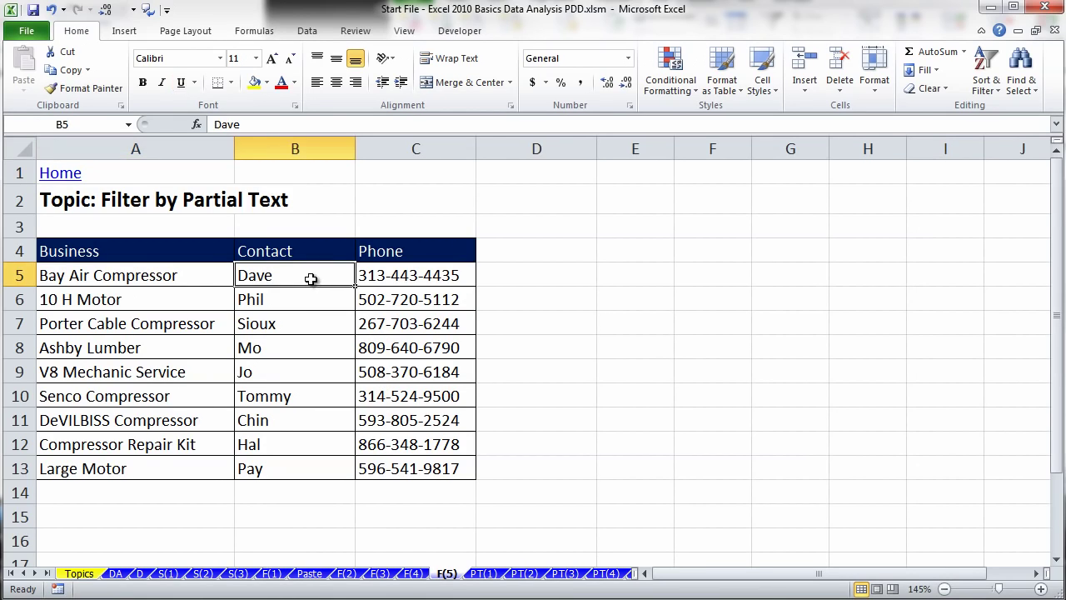
{"action": "left_click", "coordinate": [210, 279]}
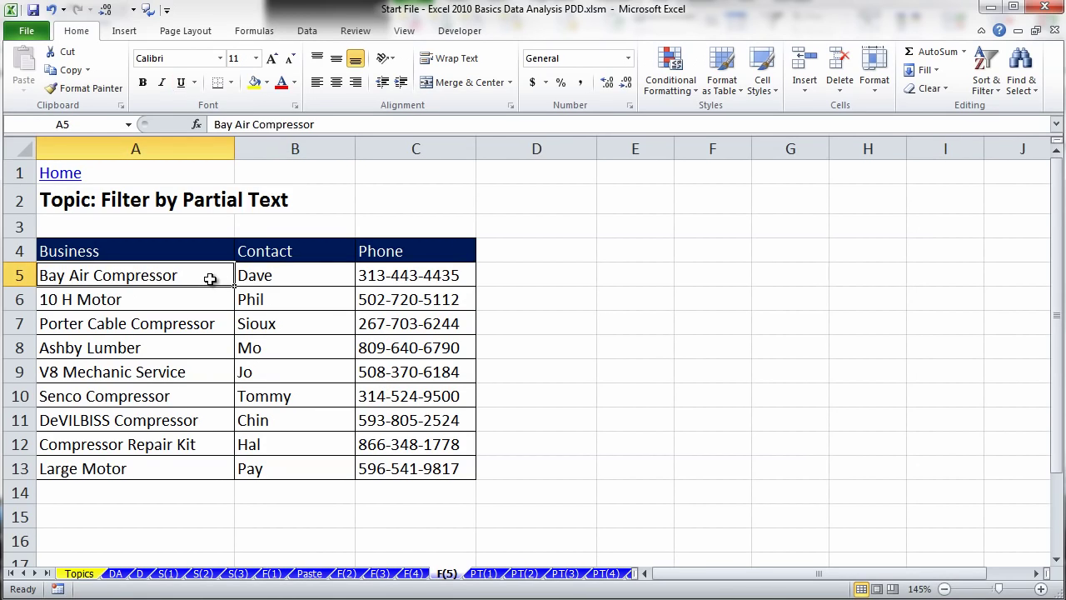
{"action": "key", "text": "ctrl+shift+l"}
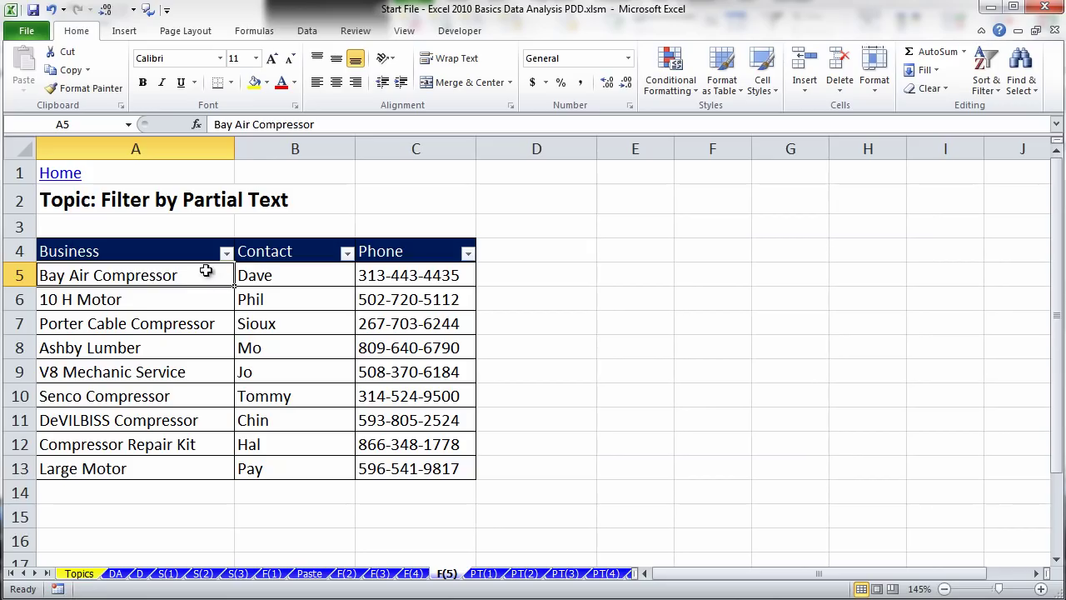
Filter the Business column to names containing the search text "compr".
{"action": "left_click", "coordinate": [227, 253]}
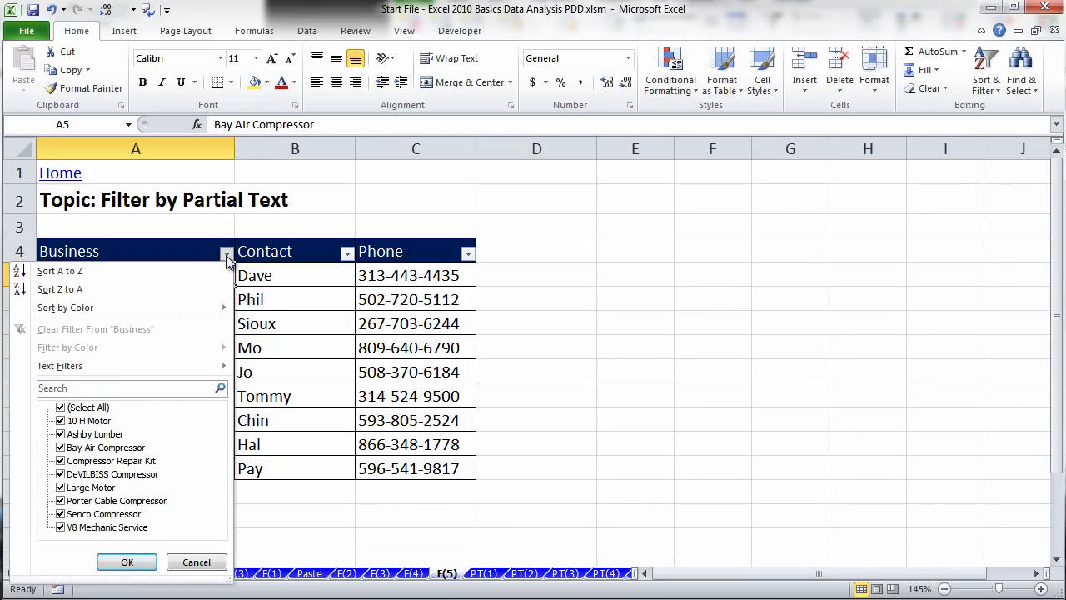
{"action": "left_click", "coordinate": [75, 391]}
{"action": "type", "text": "com"}
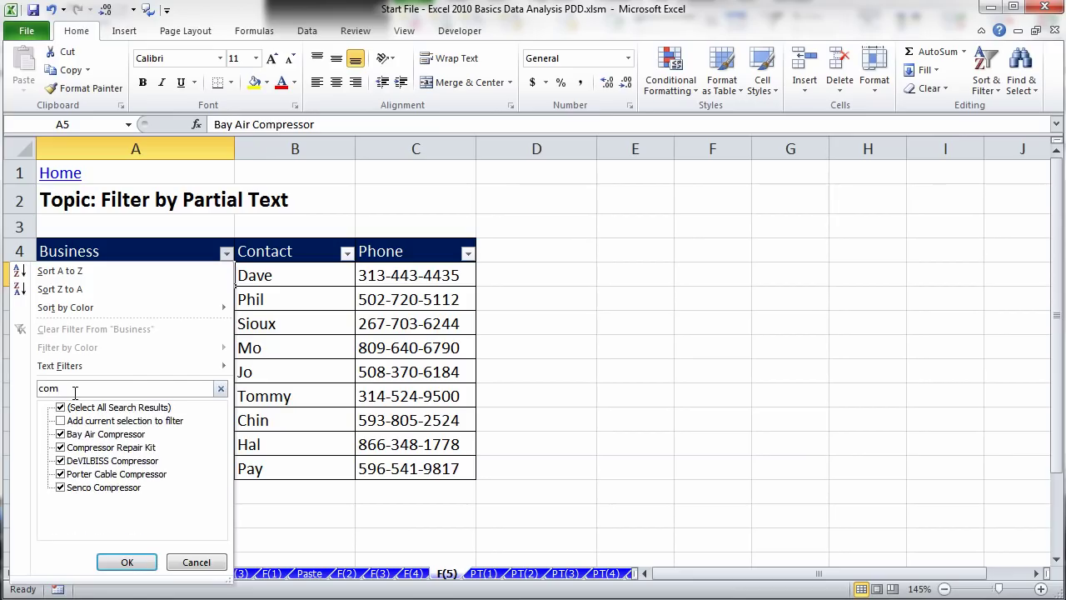
{"action": "type", "text": "pr"}
{"action": "left_click", "coordinate": [150, 561]}
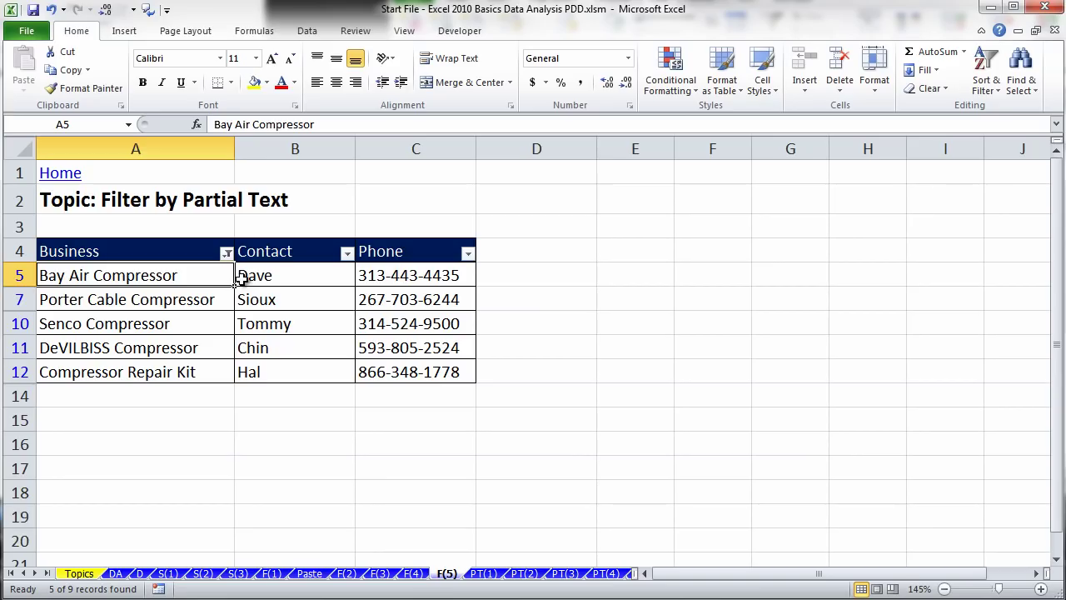
Copy the filtered compressor businesses with their headers to cell A28 on the Paste sheet.
{"action": "left_click_drag", "start_coordinate": [157, 248], "coordinate": [471, 375]}
{"action": "key", "text": "ctrl+c"}
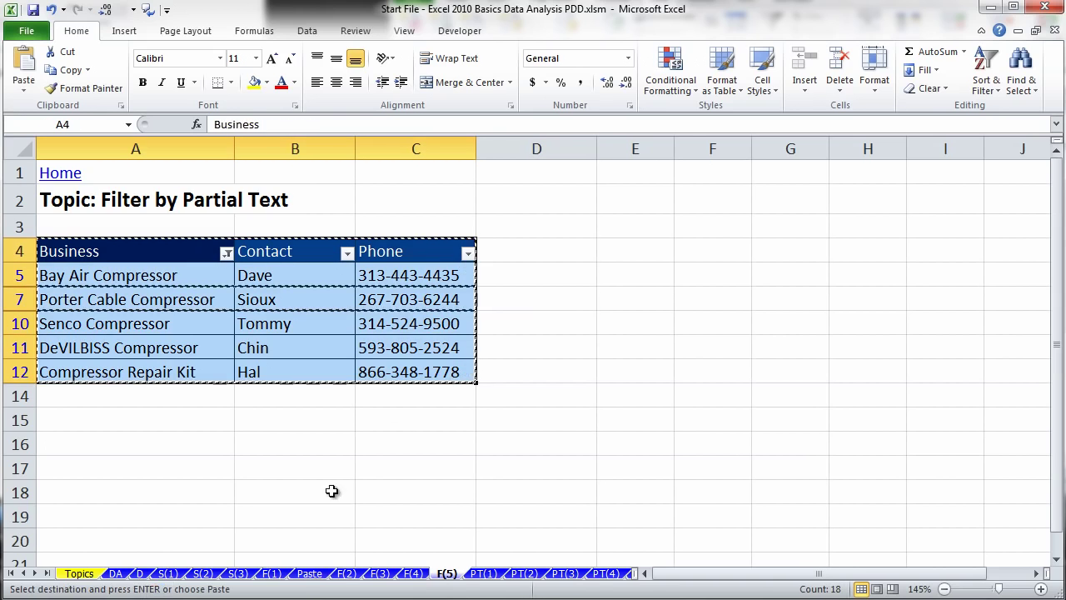
{"action": "left_click", "coordinate": [309, 573]}
{"action": "scroll", "coordinate": [248, 430], "scroll_direction": "down", "scroll_amount": 2}
{"action": "left_click", "coordinate": [149, 469]}
{"action": "key", "text": "ctrl+v"}
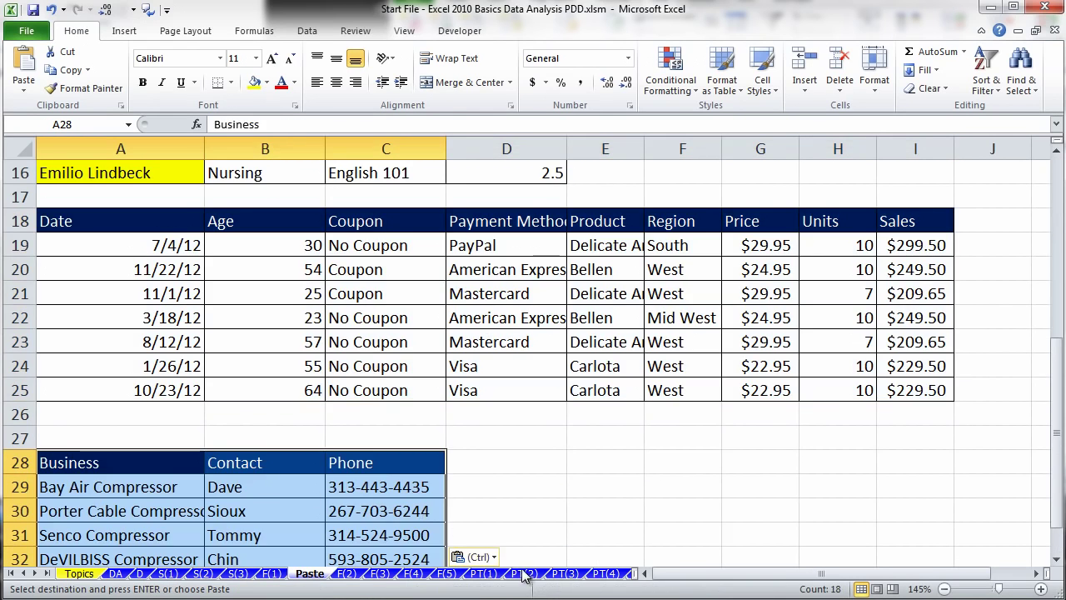
{"action": "scroll", "coordinate": [529, 491], "scroll_direction": "down", "scroll_amount": 2}
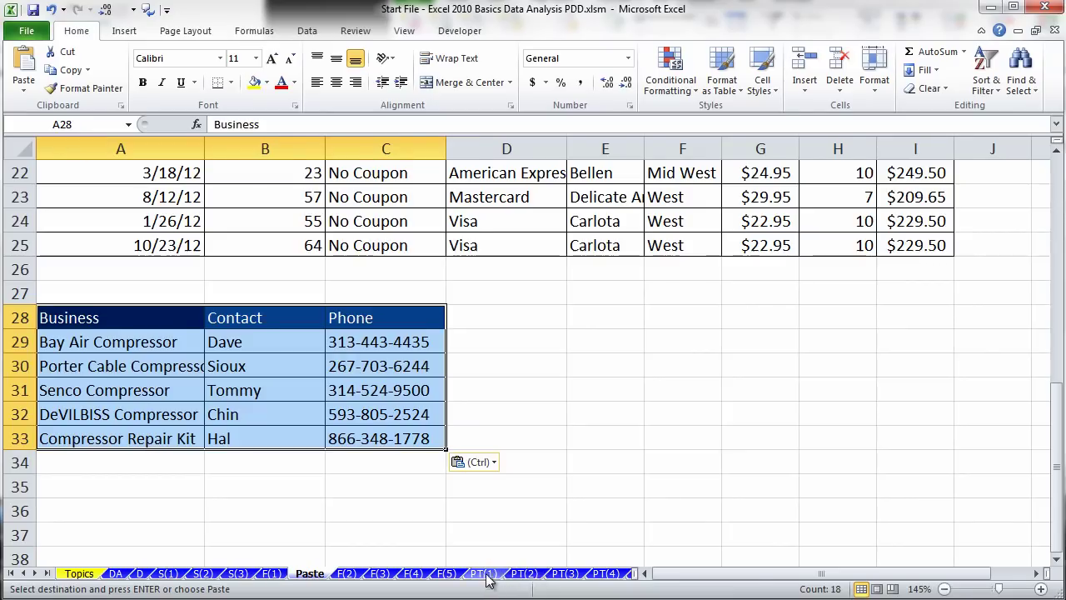
On sheet PT(1), highlight "calculations with 1 or more criteria" in the PivotTable definition in cell A4.
{"action": "left_click", "coordinate": [447, 573]}
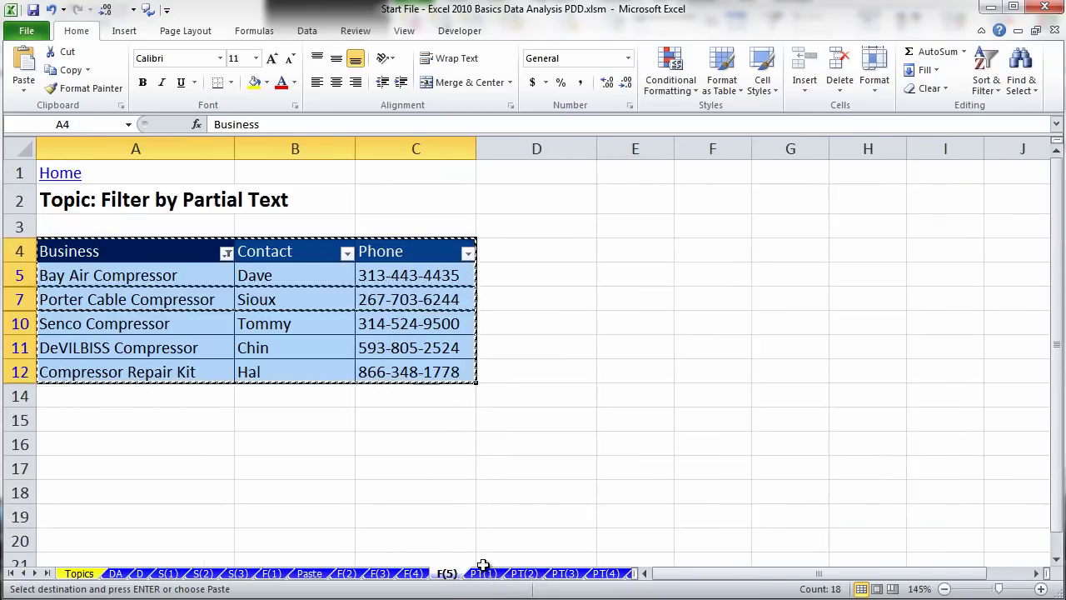
{"action": "left_click", "coordinate": [483, 574]}
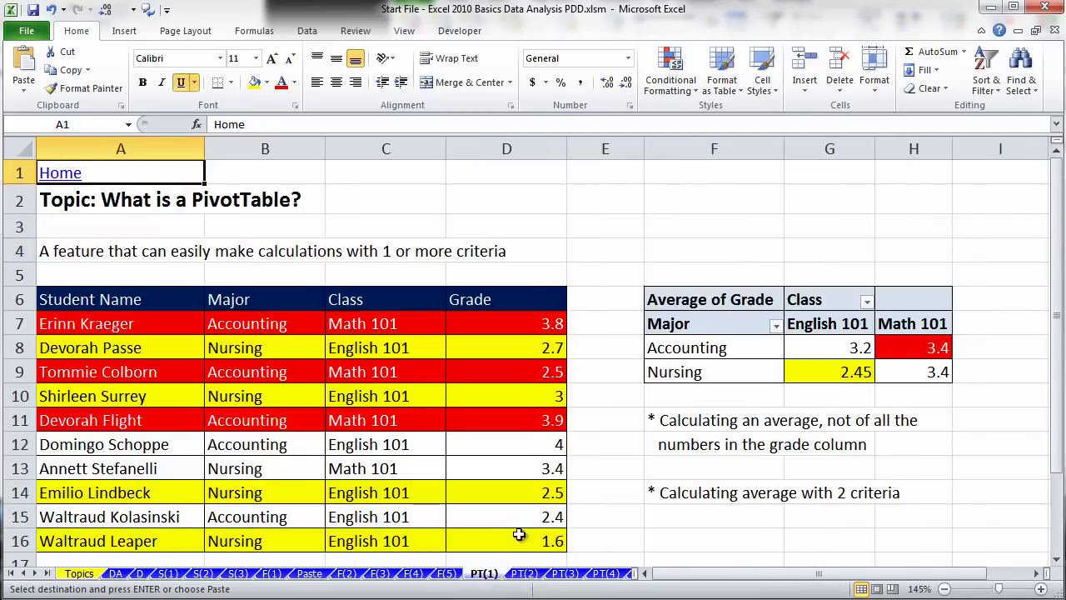
{"action": "left_click", "coordinate": [520, 203]}
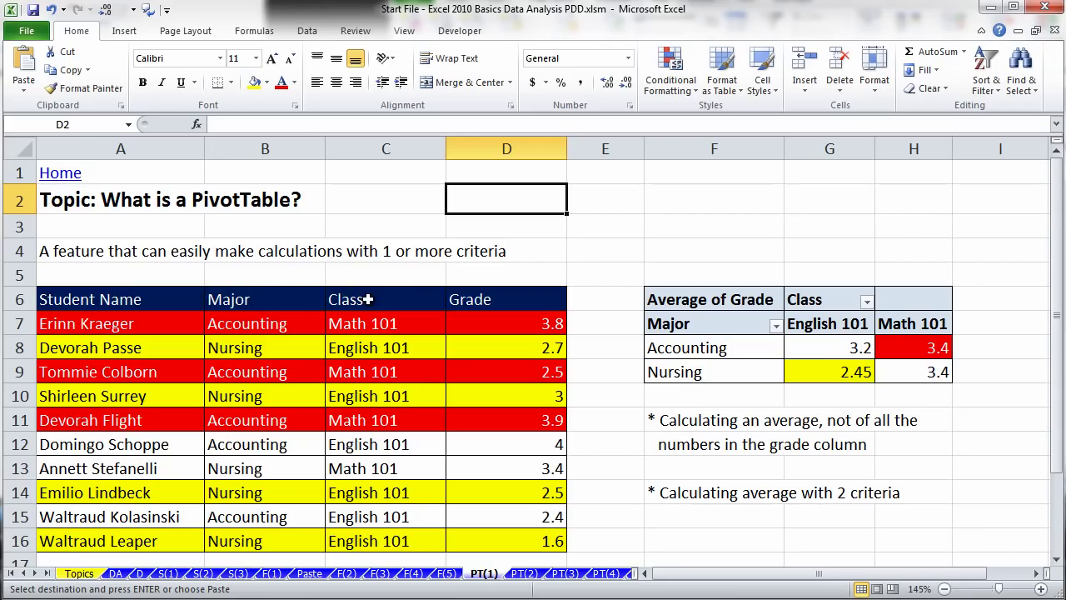
{"action": "double_click", "coordinate": [109, 251]}
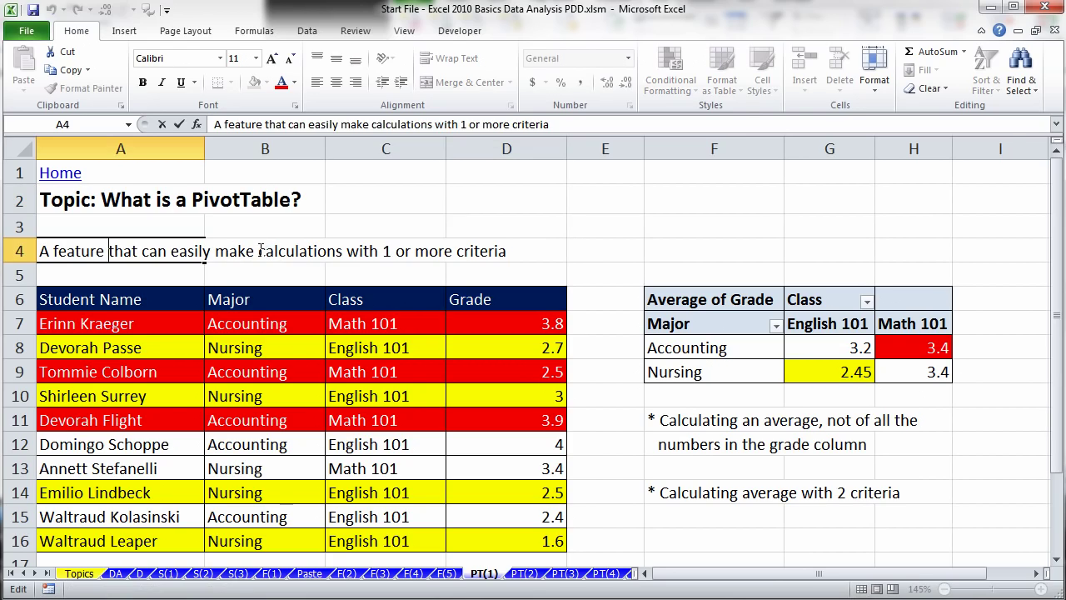
{"action": "left_click_drag", "start_coordinate": [259, 251], "coordinate": [529, 255]}
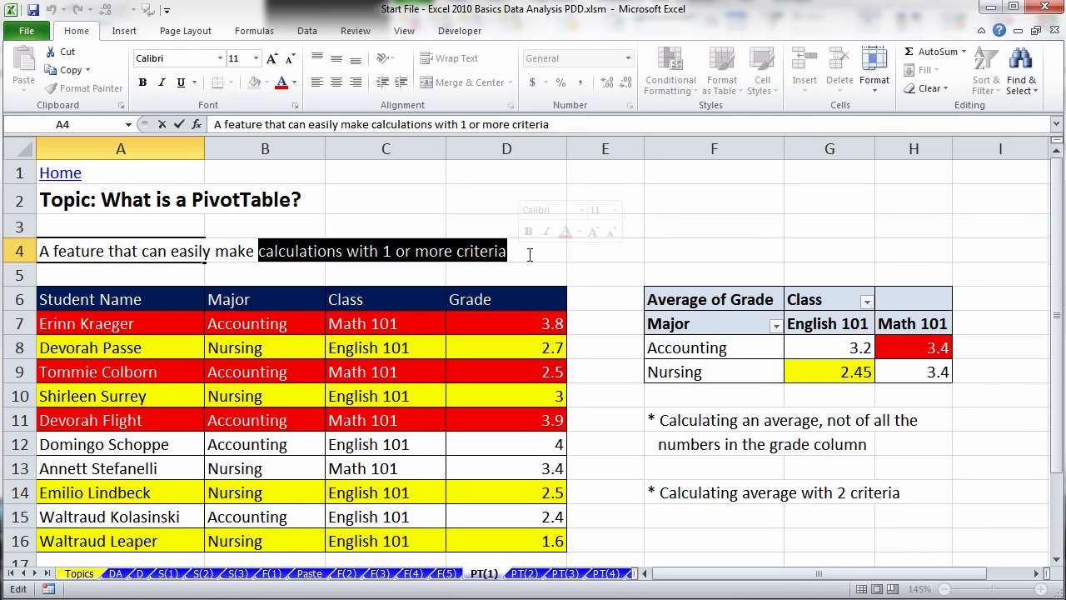
Examine the PivotTable's Nursing and English 101 average together with the source Grade column and its Major and Class criteria labels.
{"action": "key", "text": "Return"}
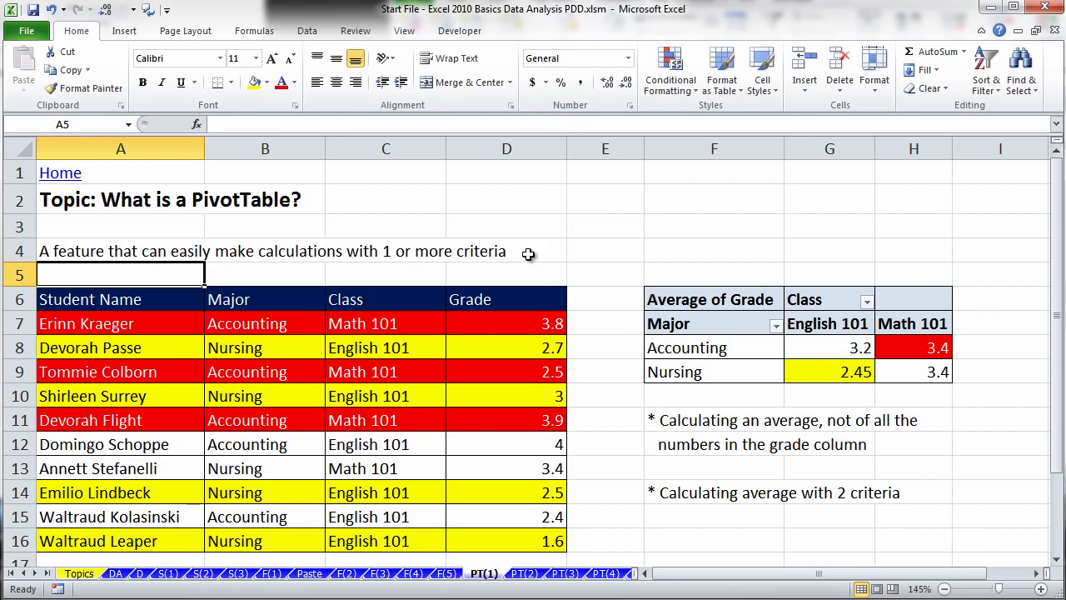
{"action": "left_click", "coordinate": [600, 244]}
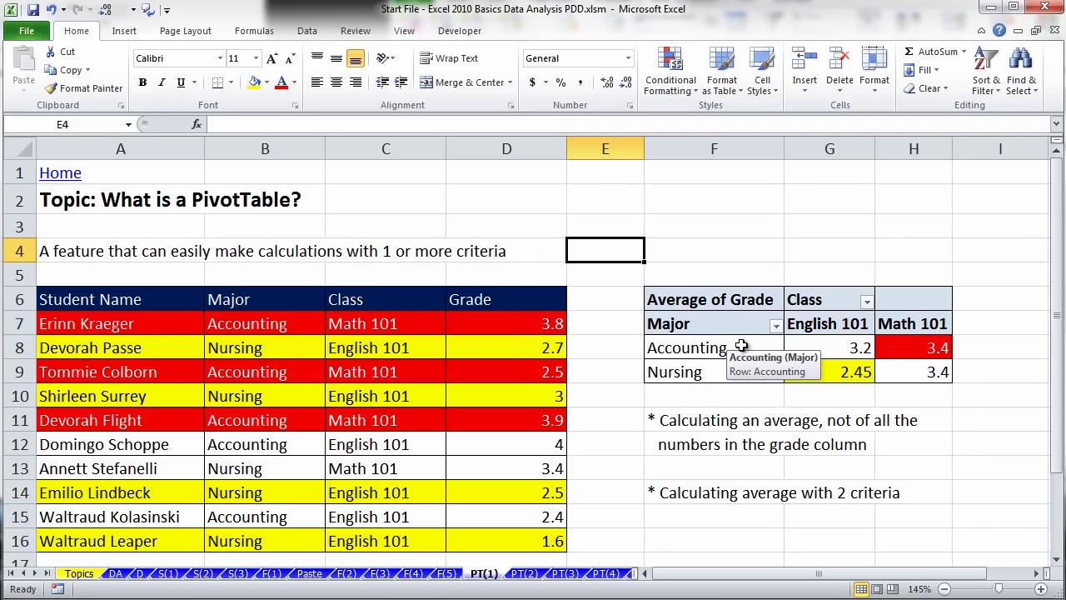
{"action": "left_click", "coordinate": [833, 373]}
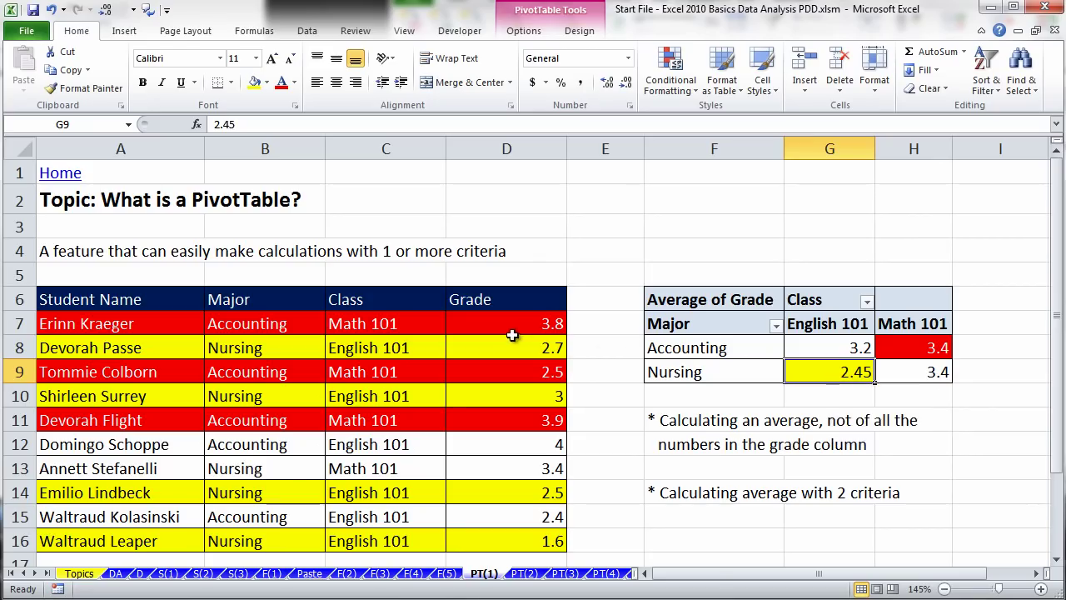
{"action": "left_click_drag", "start_coordinate": [498, 323], "coordinate": [518, 532]}
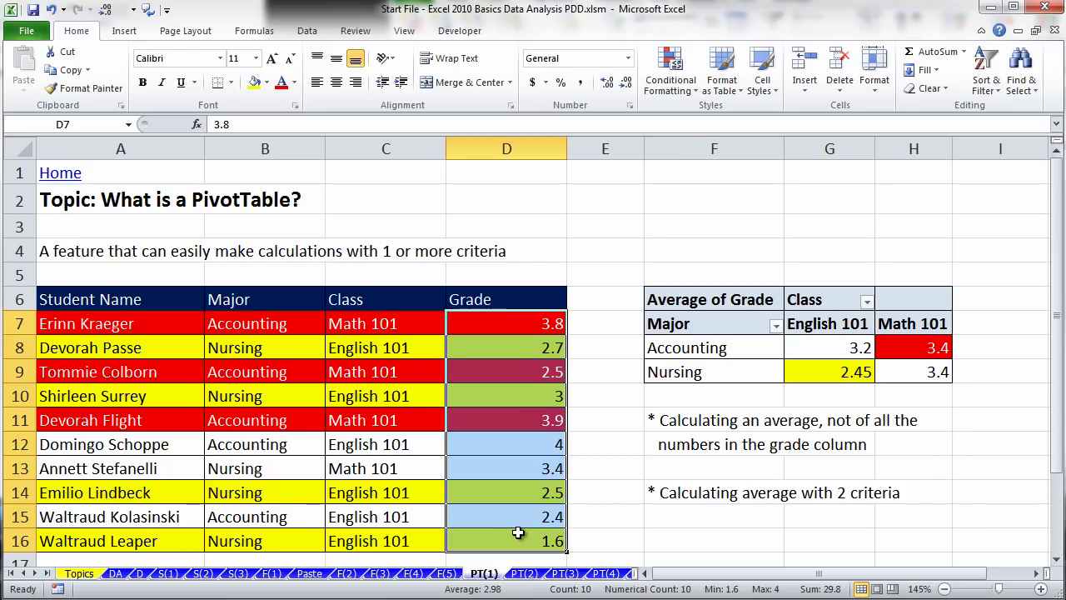
{"action": "mouse_move", "coordinate": [829, 373]}
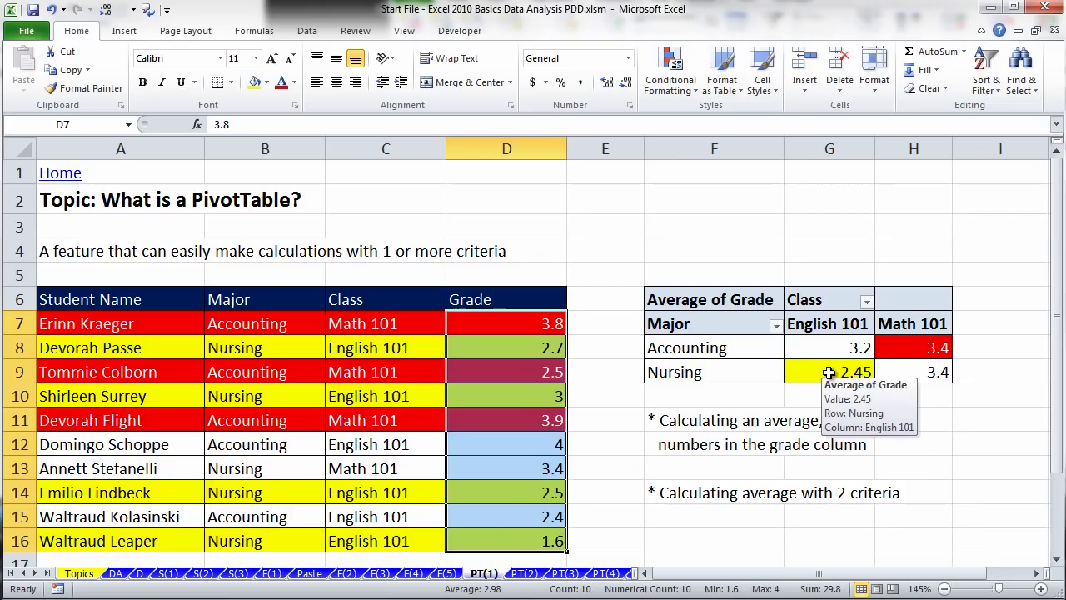
{"action": "left_click", "coordinate": [829, 372]}
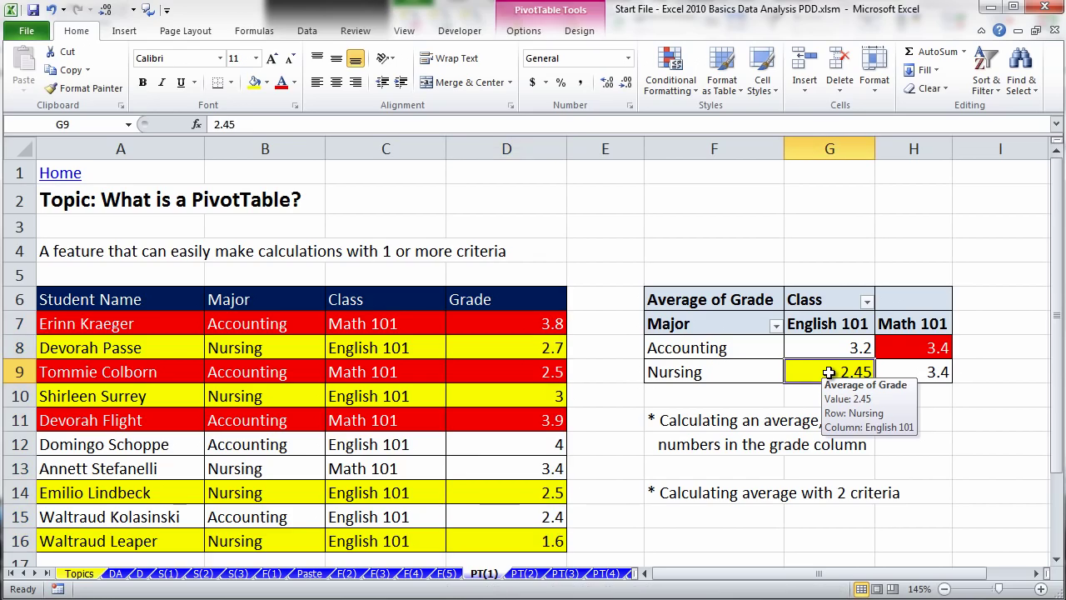
{"action": "left_click", "coordinate": [718, 370]}
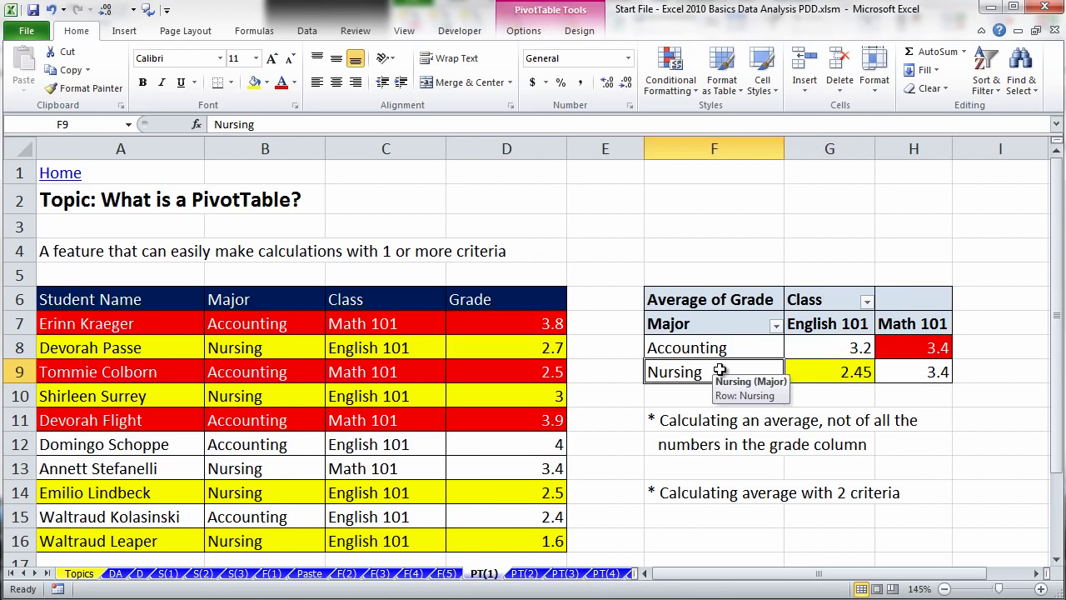
{"action": "left_click", "coordinate": [826, 325]}
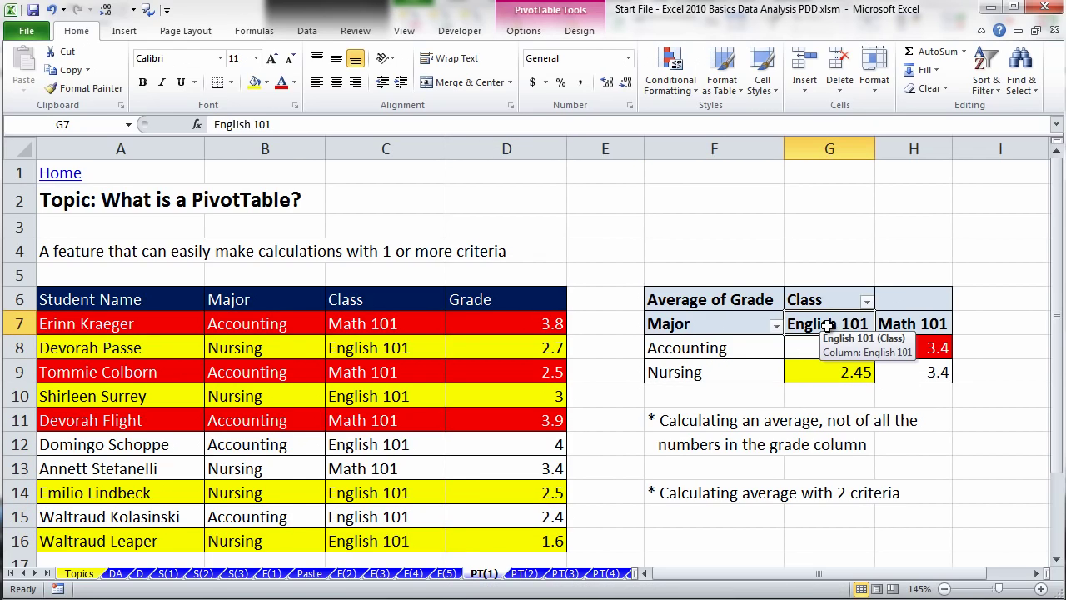
{"action": "left_click", "coordinate": [830, 372]}
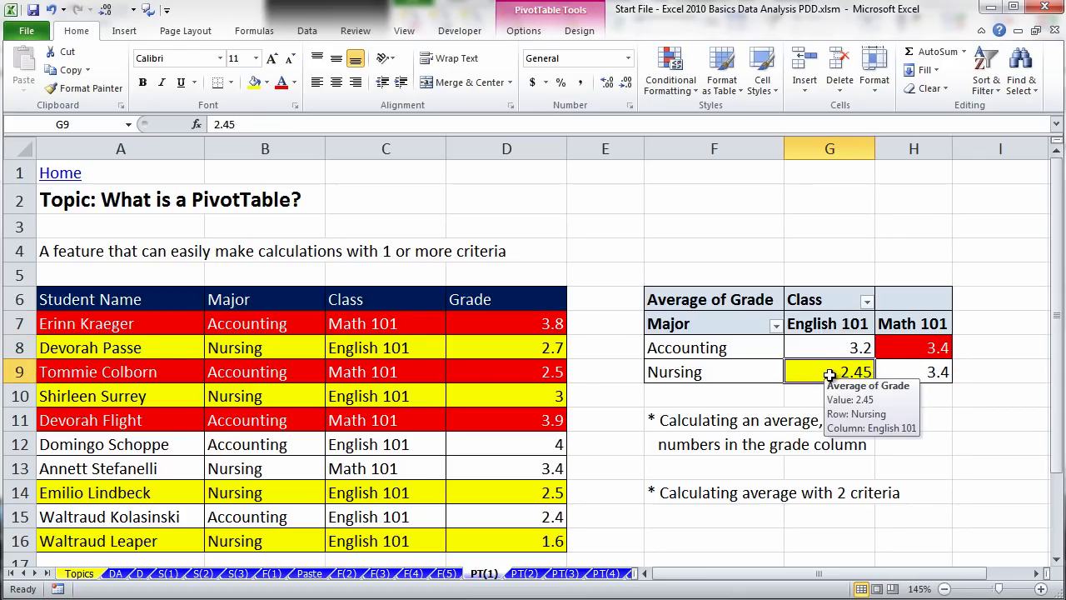
Highlight the Nursing and English 101 entries in rows 8, 10 and 14 of the student table and compare them with PivotTable cell G9.
{"action": "left_click_drag", "start_coordinate": [237, 341], "coordinate": [433, 344]}
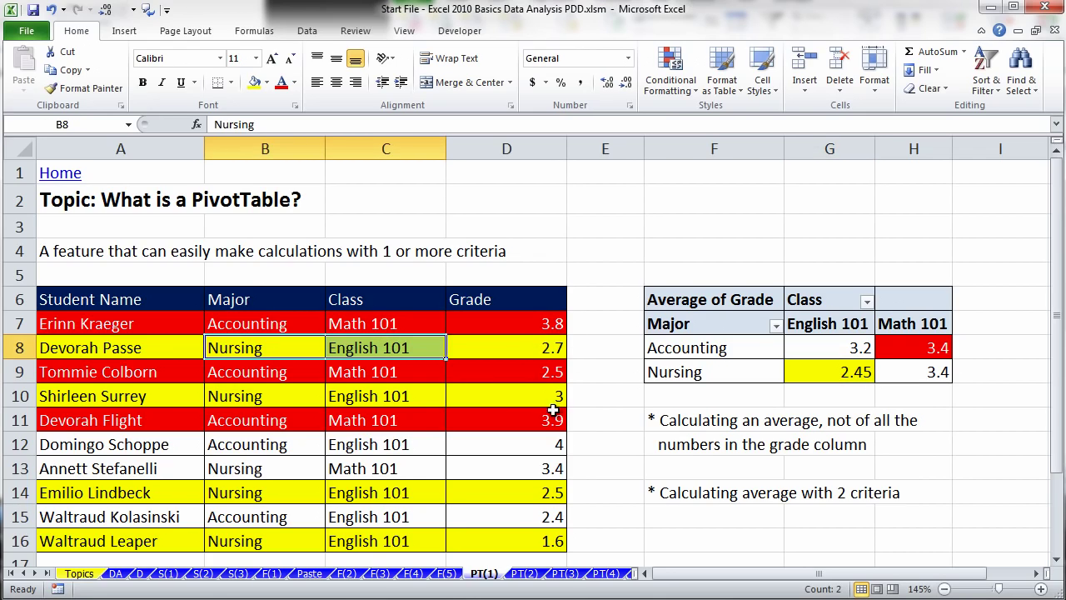
{"action": "left_click_drag", "start_coordinate": [244, 406], "coordinate": [367, 398], "text": "ctrl"}
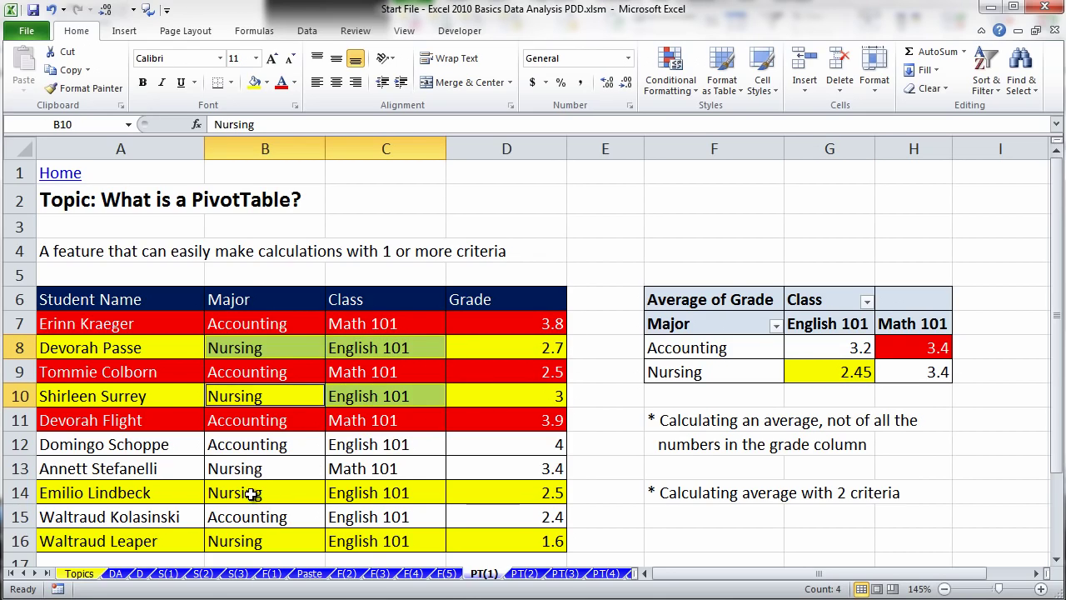
{"action": "left_click_drag", "start_coordinate": [250, 495], "coordinate": [353, 497], "text": "ctrl"}
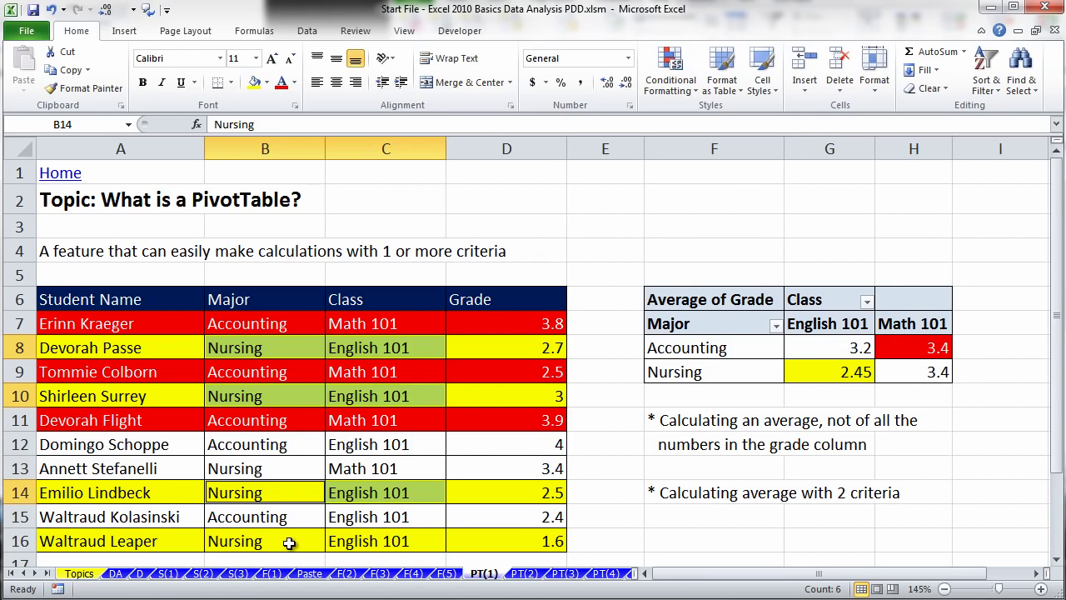
{"action": "left_click", "coordinate": [833, 375]}
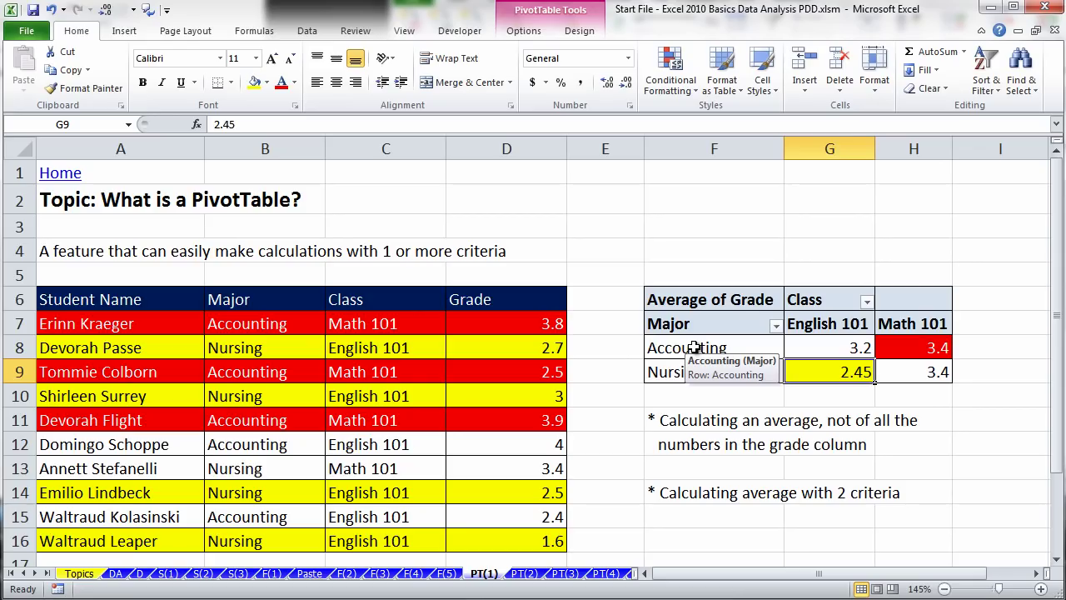
Switch to sheet PT(2) and examine the picture of the finished cross-tabulated table in columns O to S.
{"action": "left_click", "coordinate": [525, 573]}
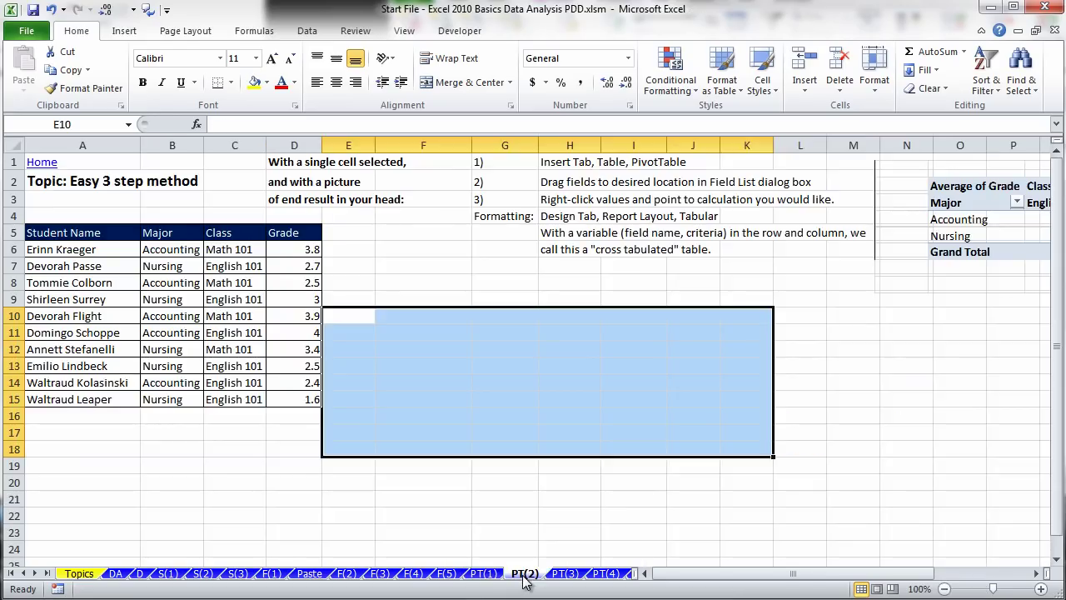
{"action": "left_click", "coordinate": [573, 333]}
{"action": "scroll", "coordinate": [183, 260], "scroll_direction": "up", "scroll_amount": 2}
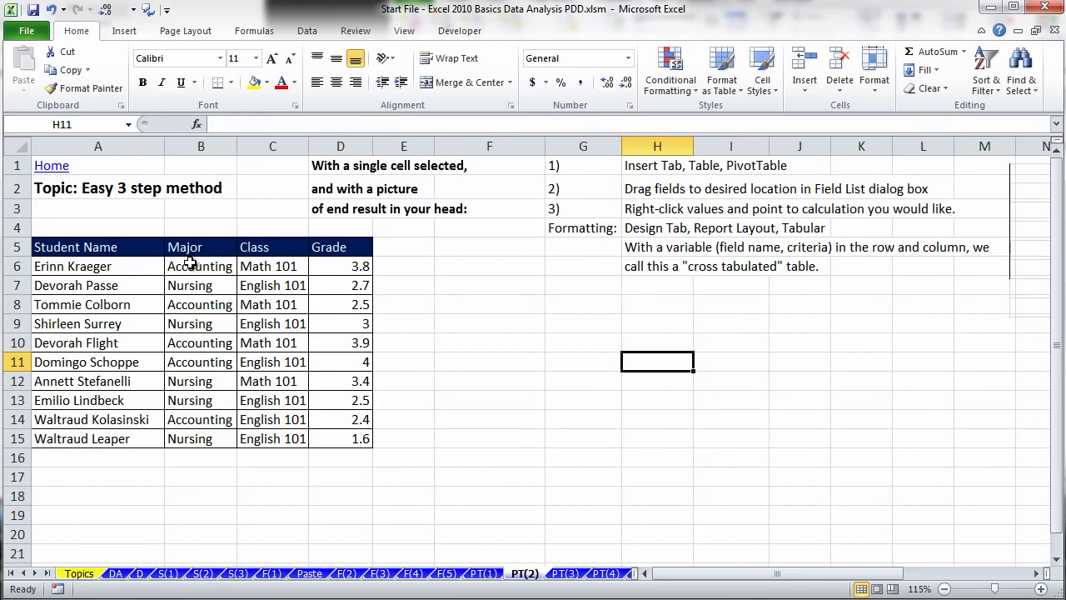
{"action": "scroll", "coordinate": [189, 262], "scroll_direction": "up", "scroll_amount": 1}
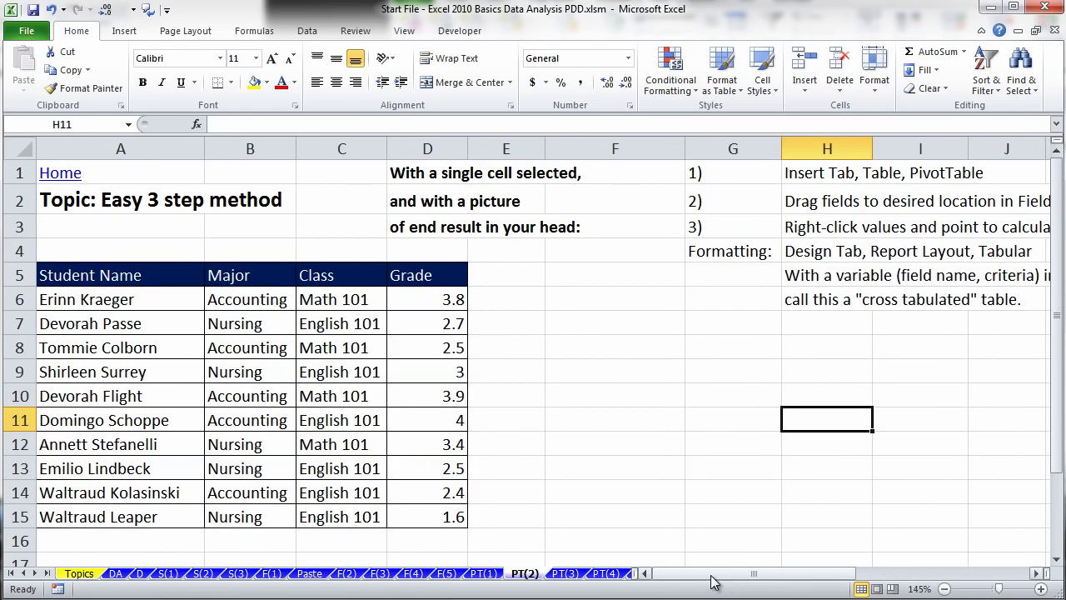
{"action": "left_click_drag", "start_coordinate": [710, 575], "coordinate": [892, 585]}
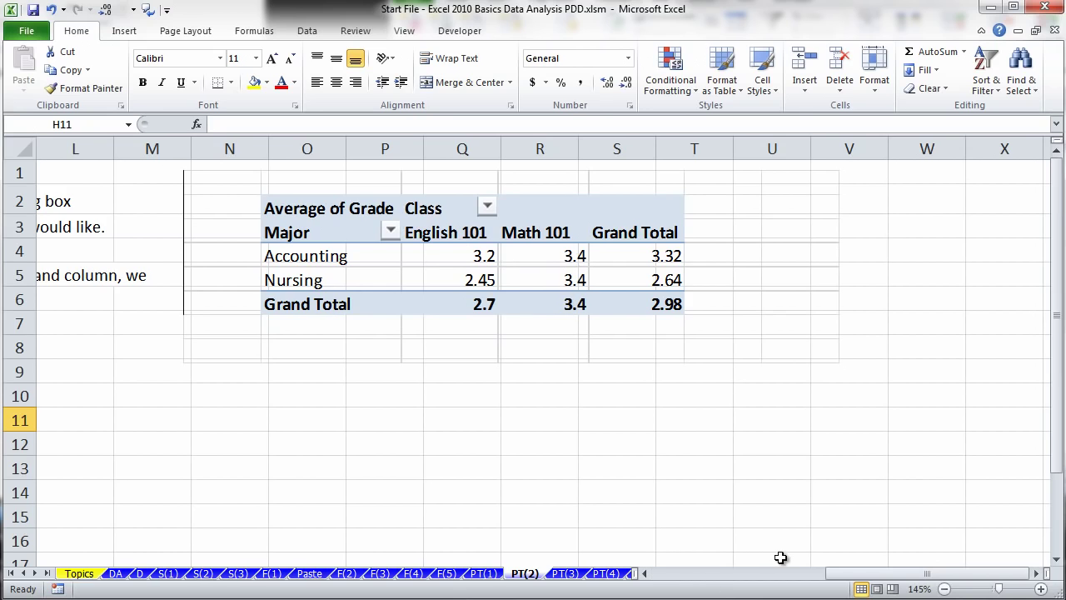
{"action": "left_click_drag", "start_coordinate": [838, 577], "coordinate": [679, 585]}
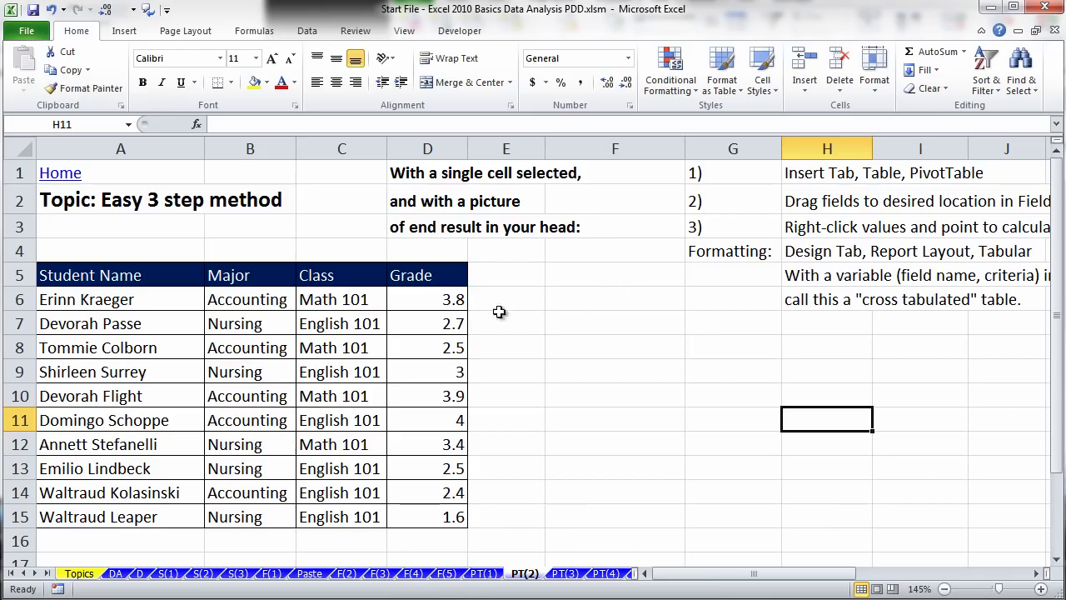
{"action": "left_click", "coordinate": [242, 300]}
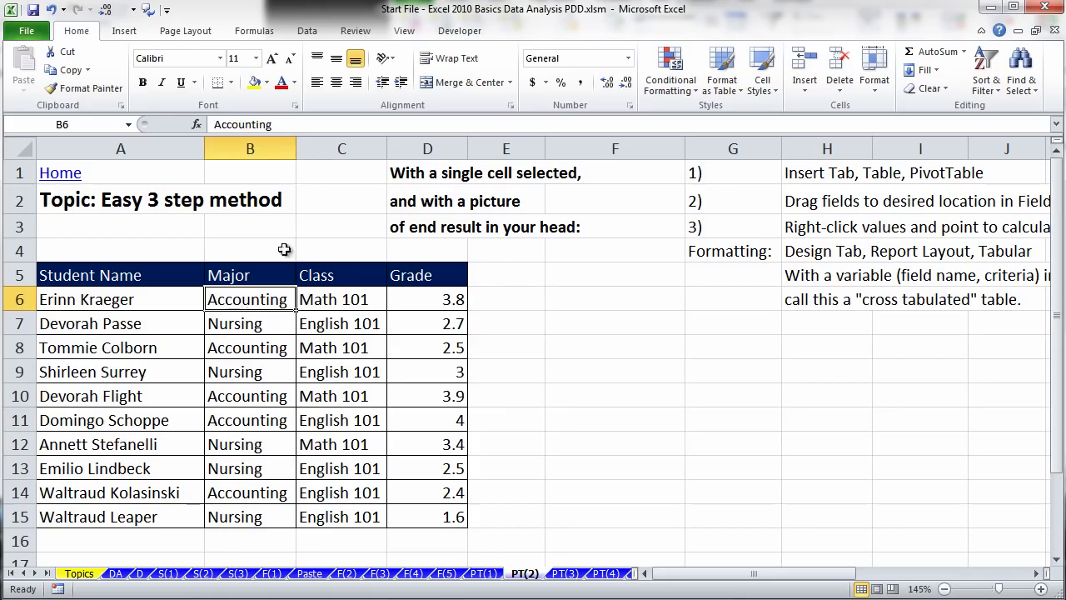
{"action": "left_click", "coordinate": [123, 32]}
{"action": "left_click", "coordinate": [31, 97]}
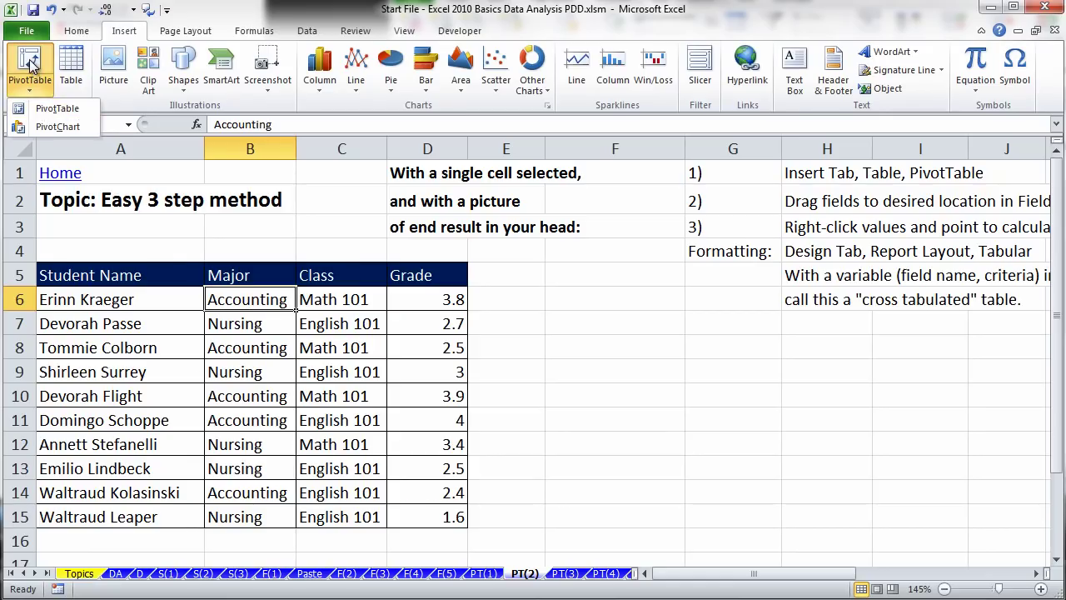
{"action": "left_click", "coordinate": [30, 65]}
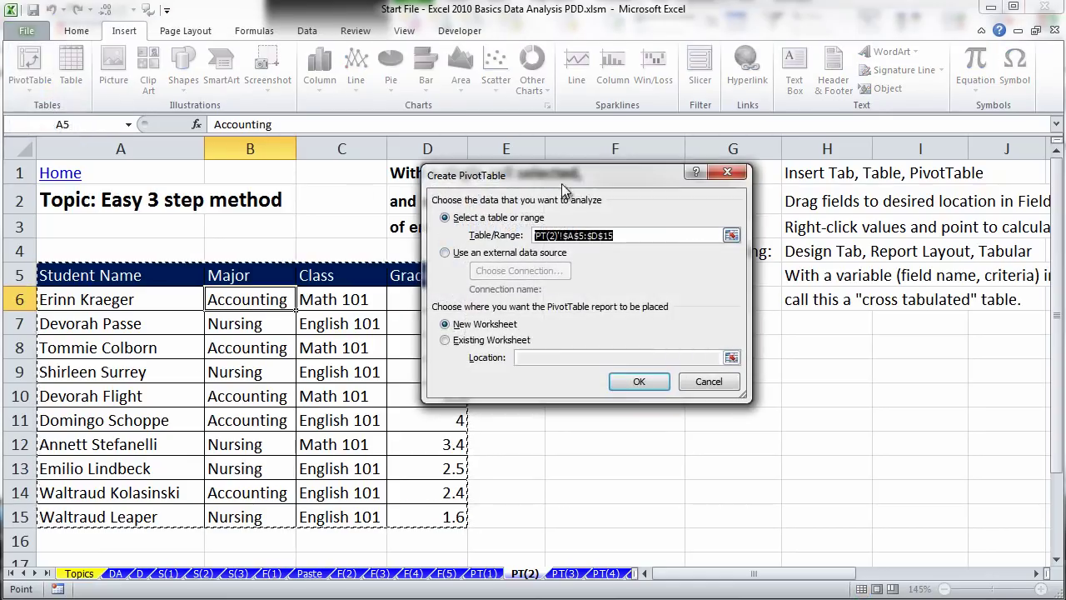
{"action": "left_click_drag", "start_coordinate": [567, 178], "coordinate": [385, 211]}
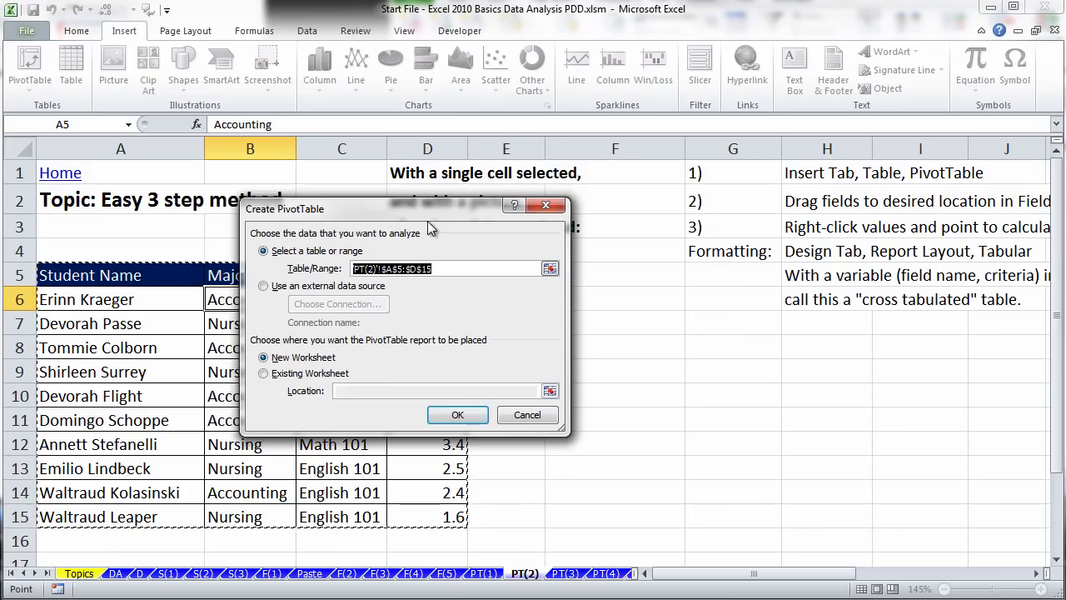
{"action": "key", "text": "Escape"}
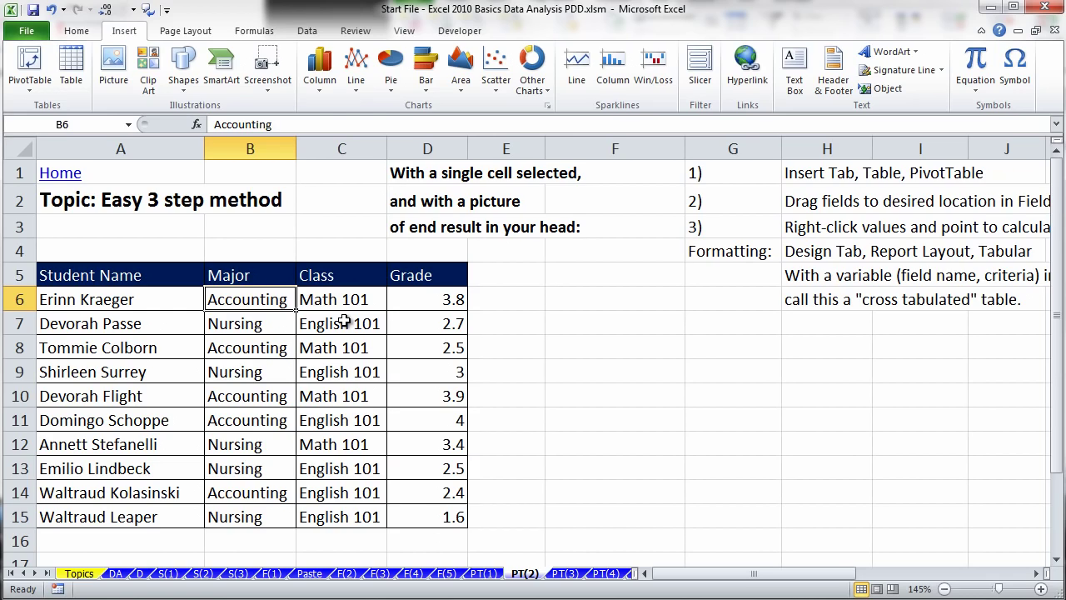
{"action": "key", "text": "alt"}
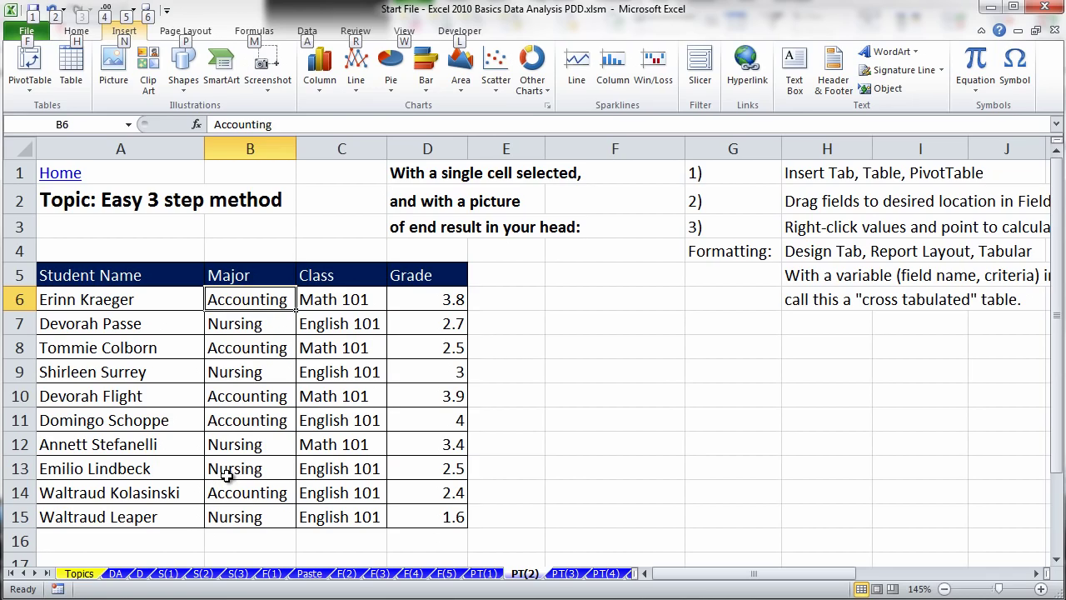
{"action": "key", "text": "n"}
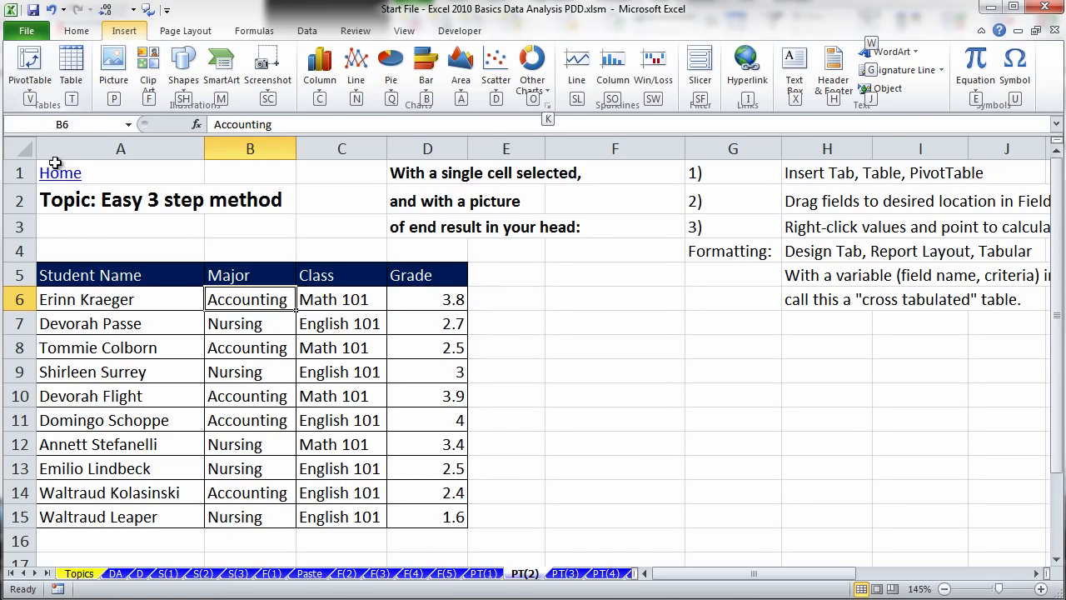
{"action": "key", "text": "v"}
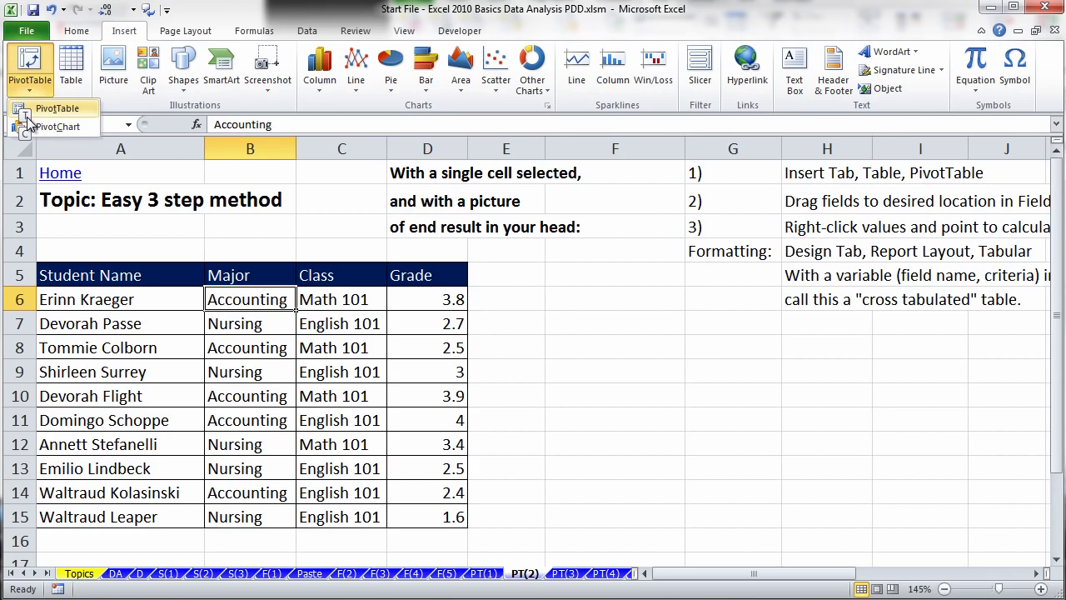
{"action": "key", "text": "Escape"}
{"action": "key", "text": "Escape"}
{"action": "key", "text": "Escape"}
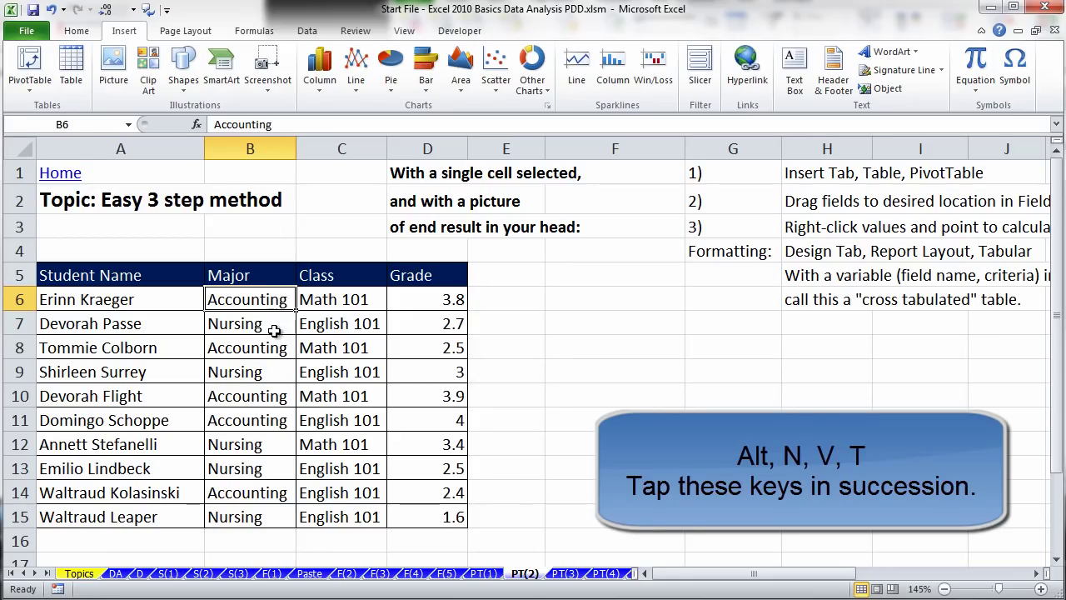
With cell B7 selected, create a PivotTable from range A5:D15 and place it on the existing worksheet at cell F9.
{"action": "left_click", "coordinate": [270, 326]}
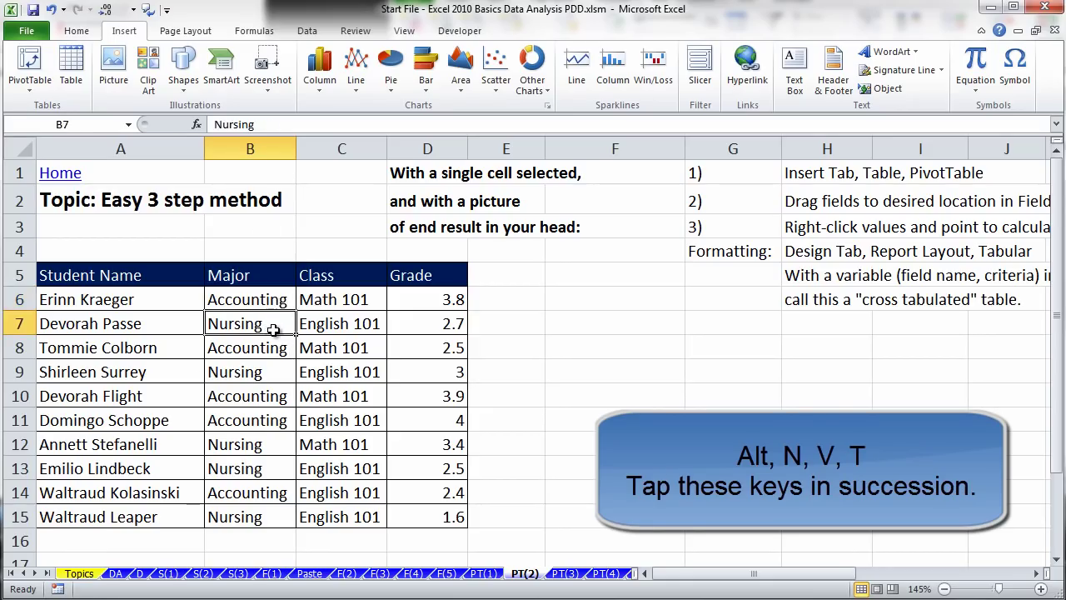
{"action": "key", "text": "alt"}
{"action": "key", "text": "n"}
{"action": "key", "text": "v"}
{"action": "key", "text": "t"}
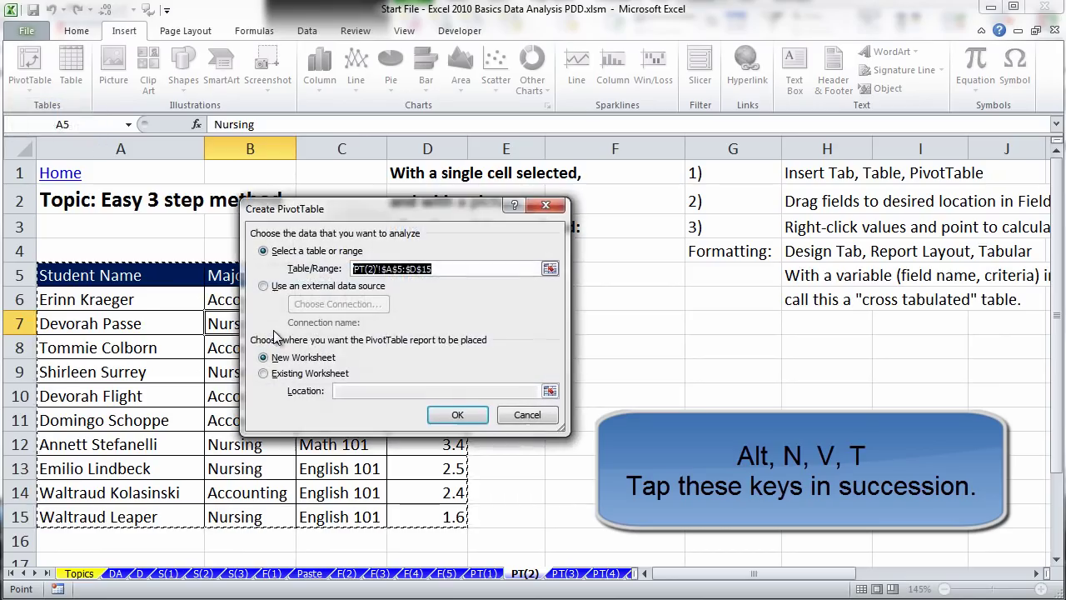
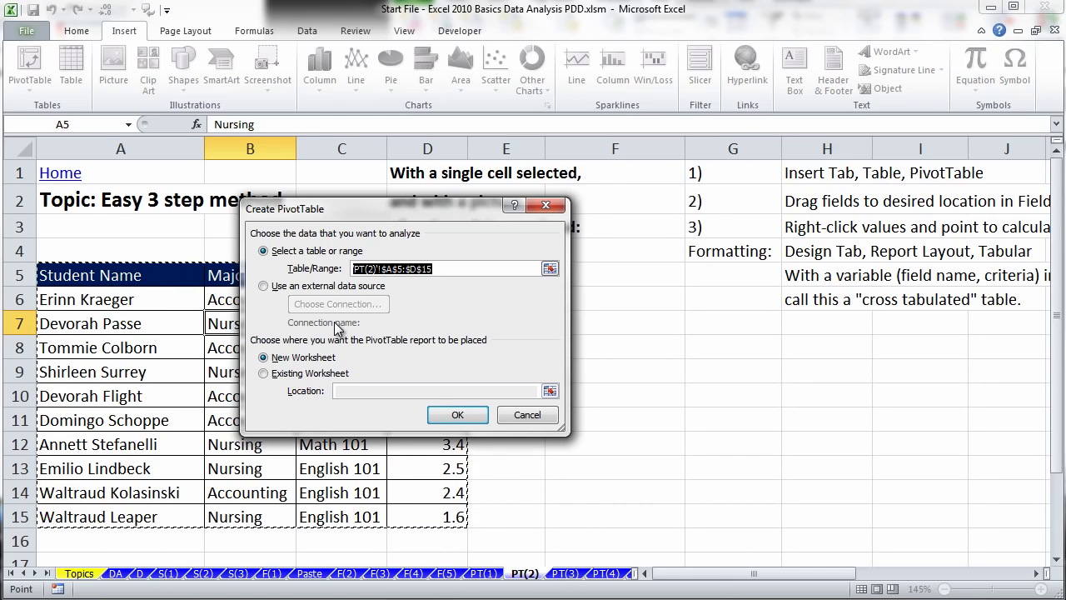
{"action": "left_click", "coordinate": [265, 374]}
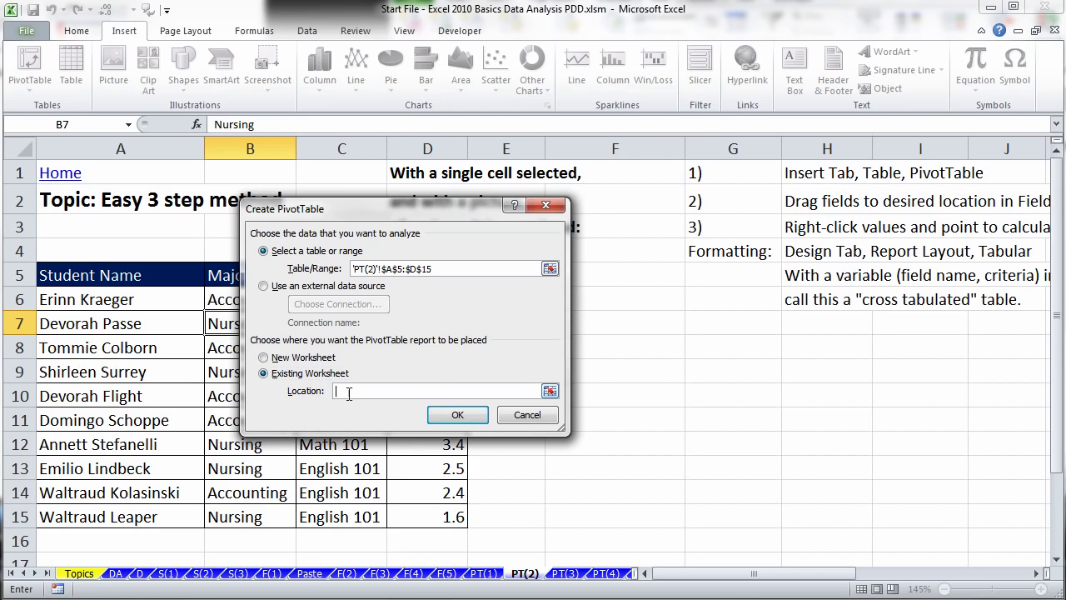
{"action": "left_click_drag", "start_coordinate": [424, 215], "coordinate": [197, 180]}
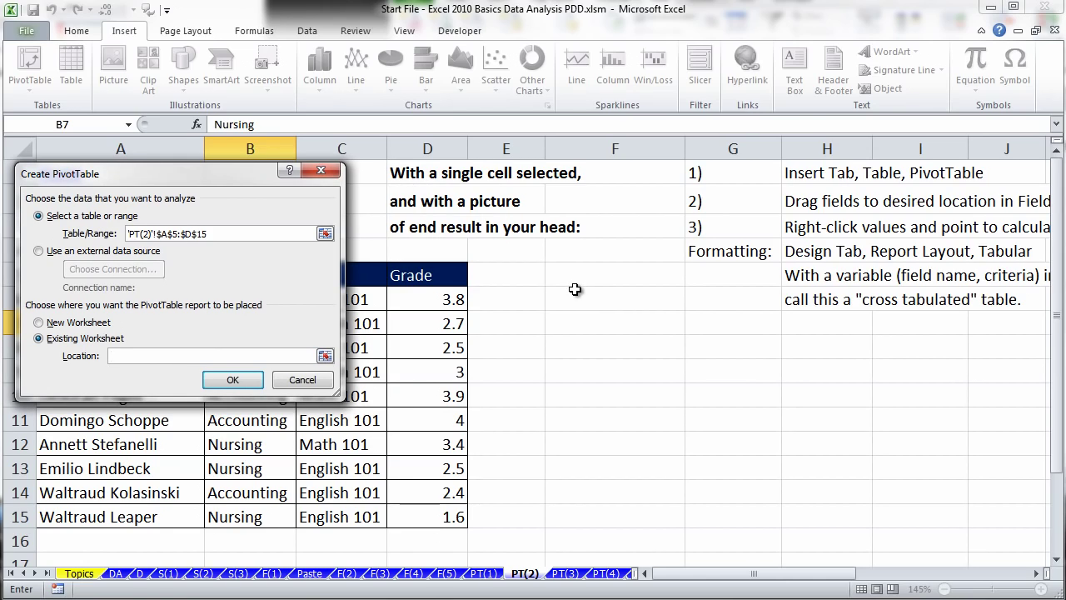
{"action": "left_click", "coordinate": [569, 368]}
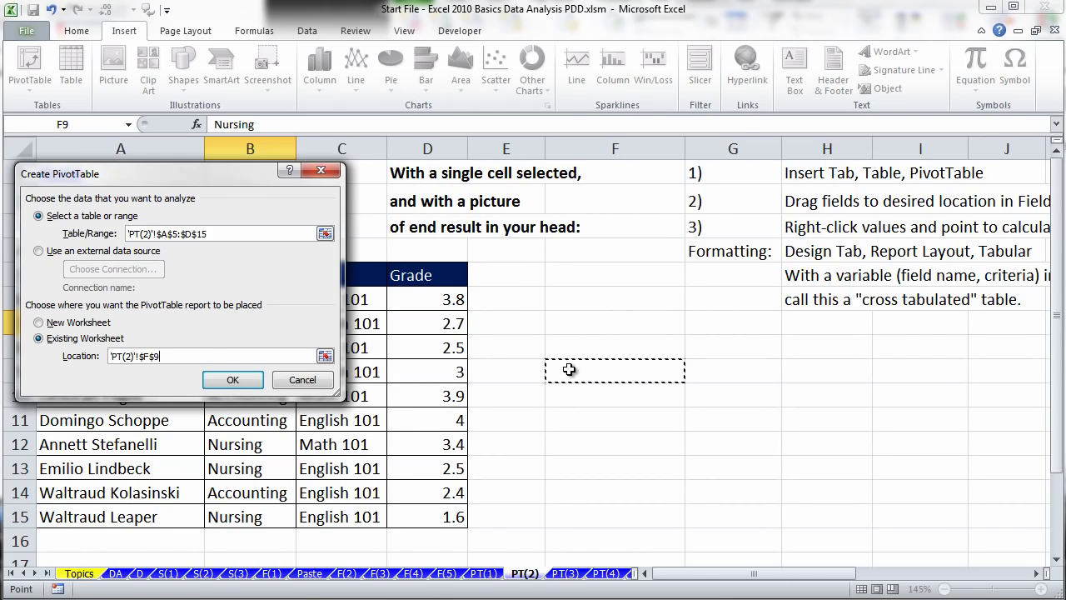
{"action": "left_click", "coordinate": [232, 379]}
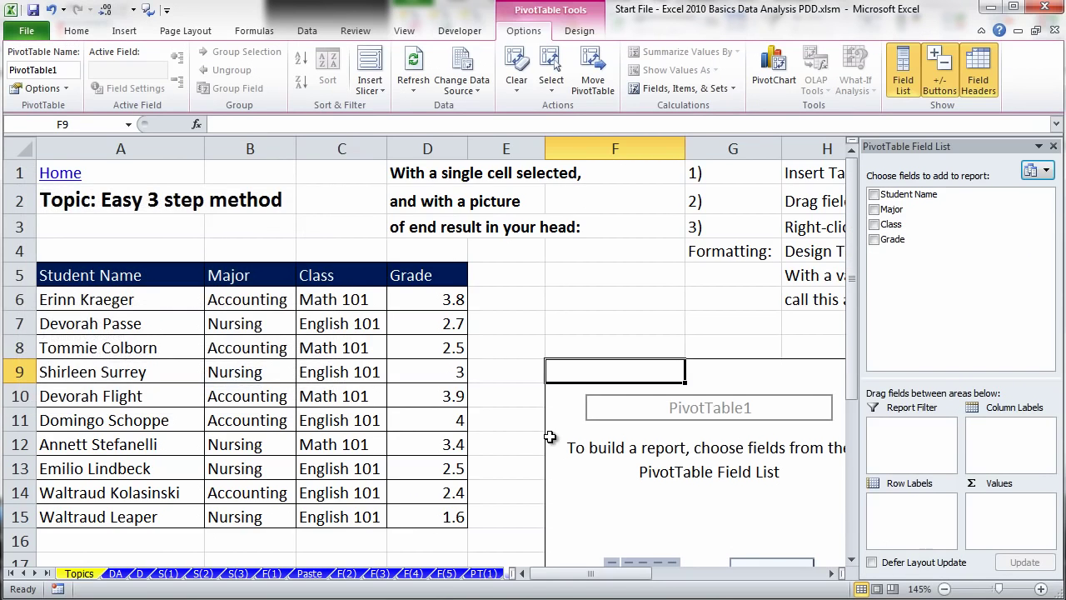
{"action": "left_click_drag", "start_coordinate": [617, 575], "coordinate": [635, 573]}
{"action": "scroll", "coordinate": [691, 477], "scroll_direction": "down", "scroll_amount": 1}
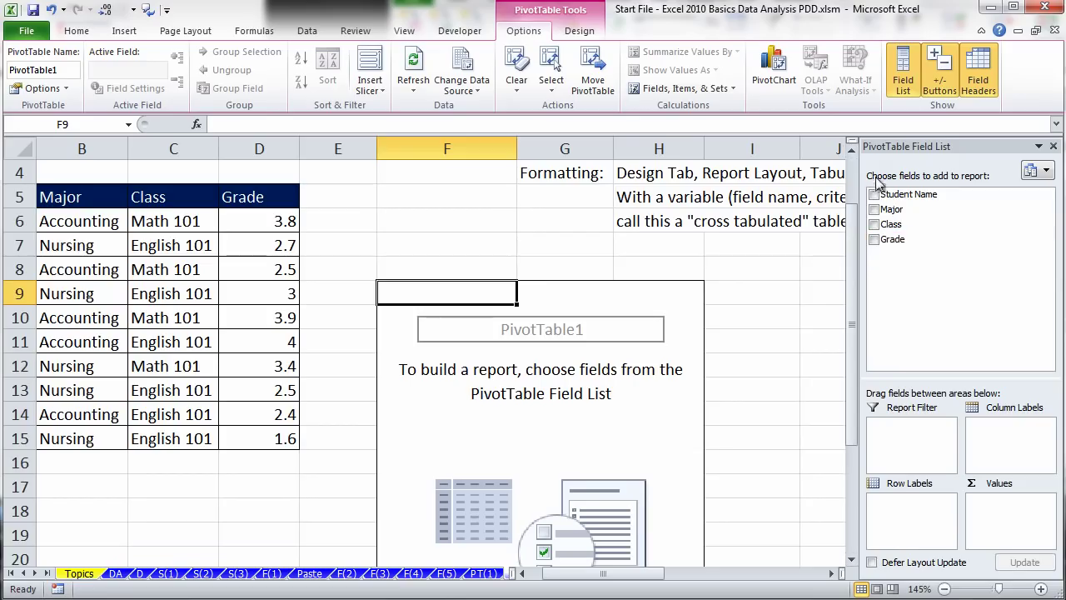
Lay out the PivotTable with Major as row labels, Class as column labels and Grade in the values area.
{"action": "scroll", "coordinate": [654, 373], "scroll_direction": "down", "scroll_amount": 1}
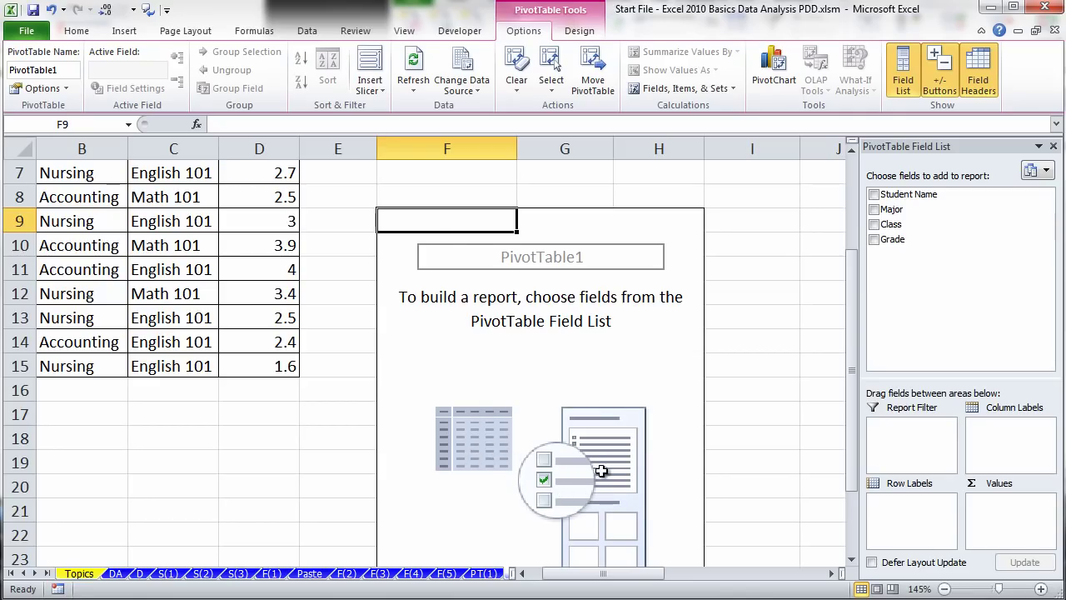
{"action": "scroll", "coordinate": [604, 468], "scroll_direction": "down", "scroll_amount": 1}
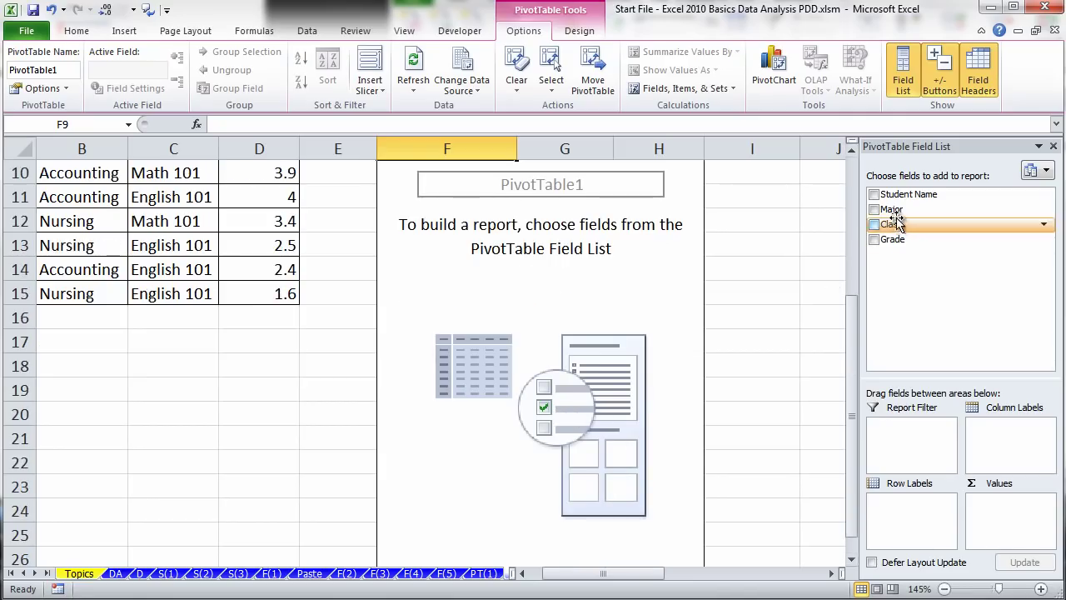
{"action": "scroll", "coordinate": [764, 409], "scroll_direction": "up", "scroll_amount": 1}
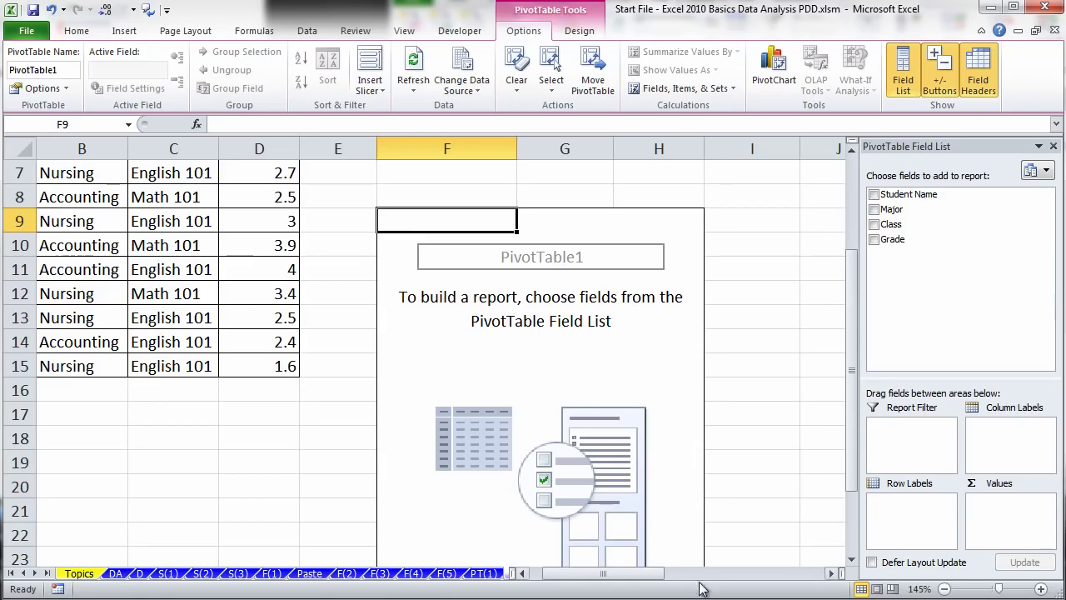
{"action": "left_click_drag", "start_coordinate": [601, 575], "coordinate": [727, 576]}
{"action": "scroll", "coordinate": [654, 424], "scroll_direction": "up", "scroll_amount": 2}
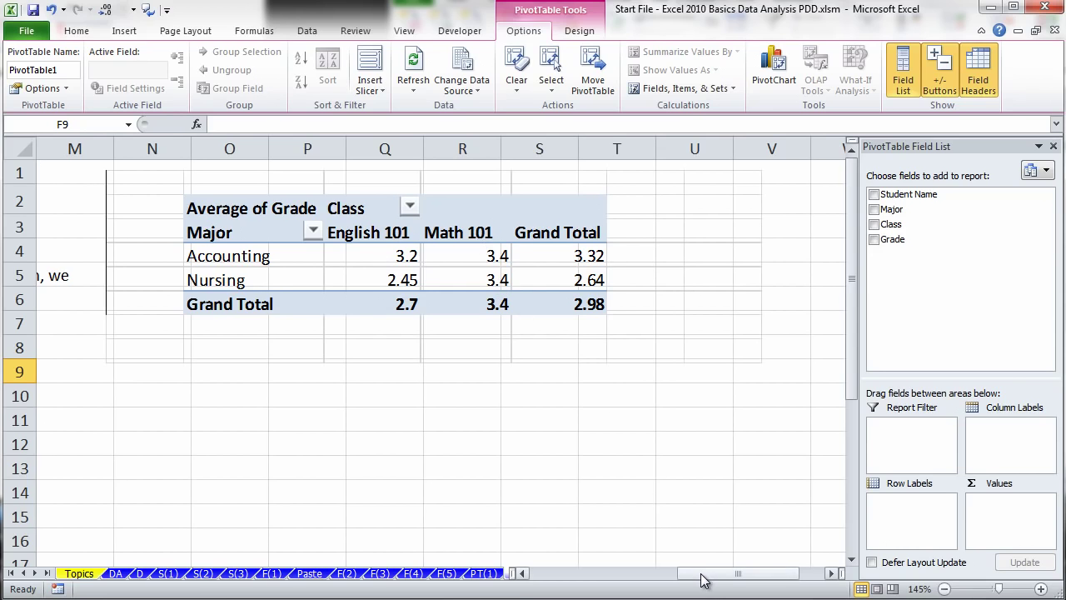
{"action": "left_click_drag", "start_coordinate": [707, 575], "coordinate": [544, 561]}
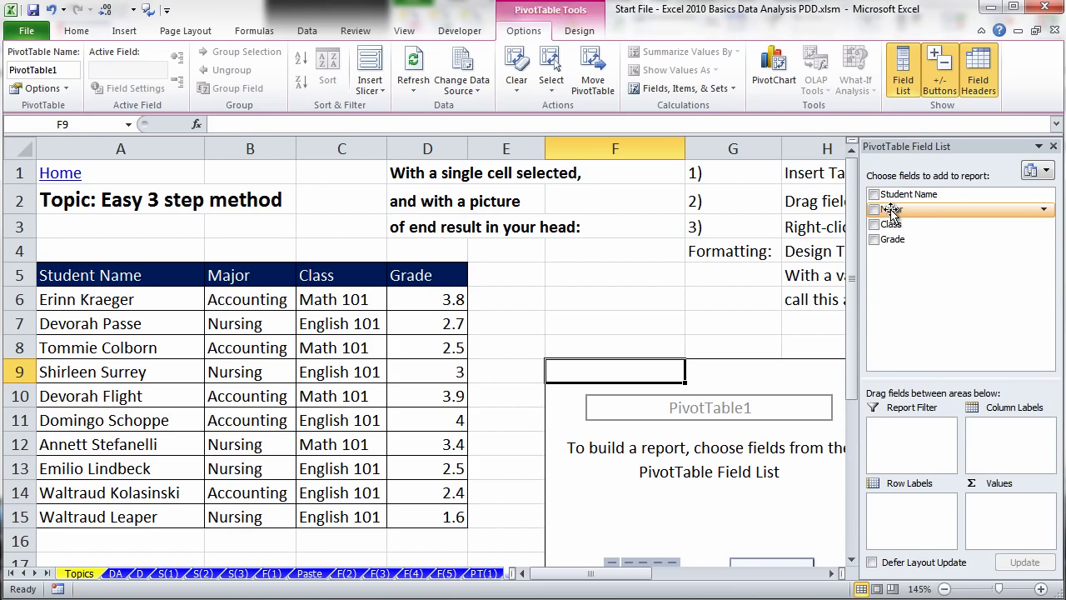
{"action": "left_click_drag", "start_coordinate": [891, 213], "coordinate": [904, 288]}
{"action": "left_click_drag", "start_coordinate": [904, 366], "coordinate": [906, 512]}
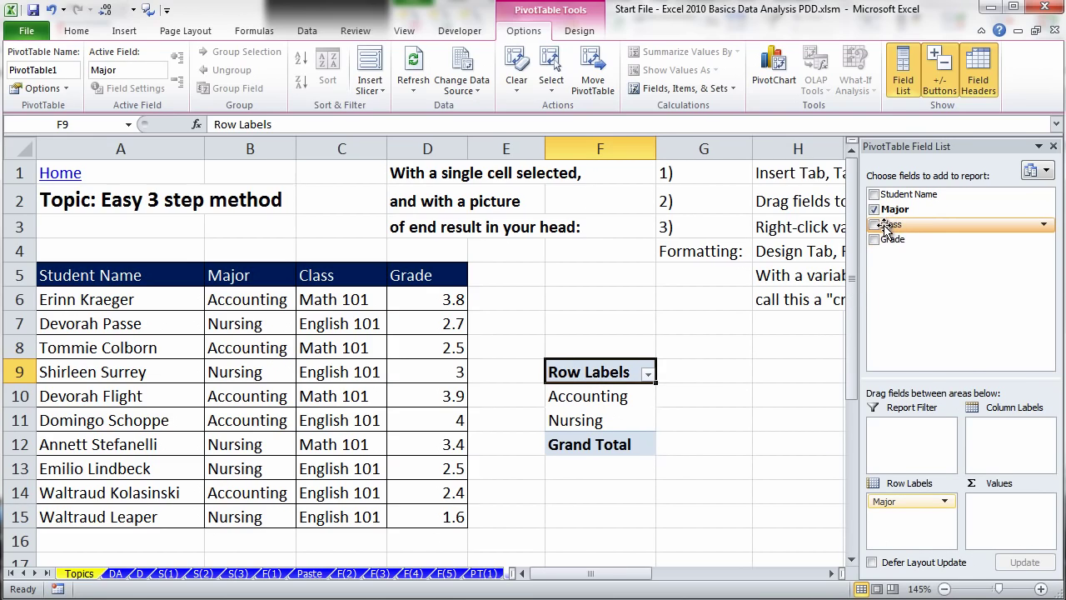
{"action": "left_click_drag", "start_coordinate": [887, 227], "coordinate": [991, 441]}
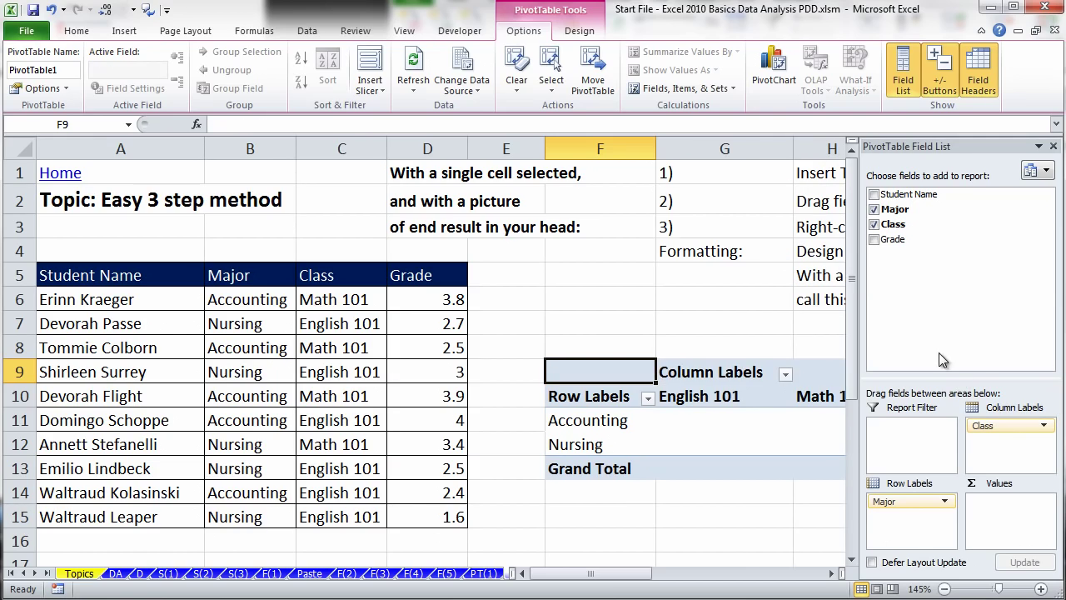
{"action": "left_click_drag", "start_coordinate": [881, 239], "coordinate": [985, 518]}
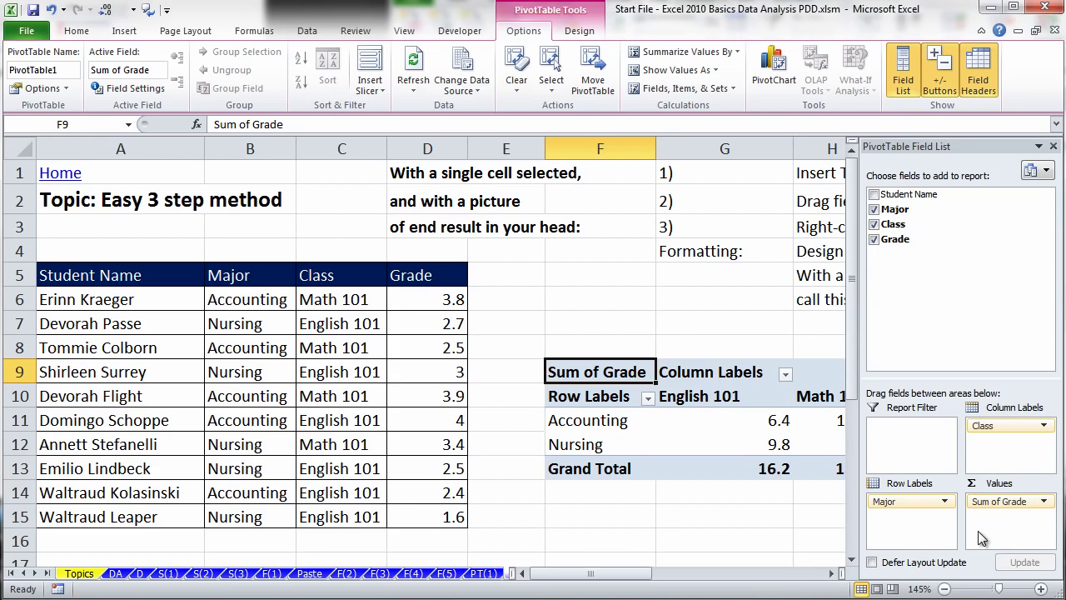
Summarize the PivotTable's Grade values by Average from the Accounting and English 101 cell G11.
{"action": "left_click", "coordinate": [831, 573]}
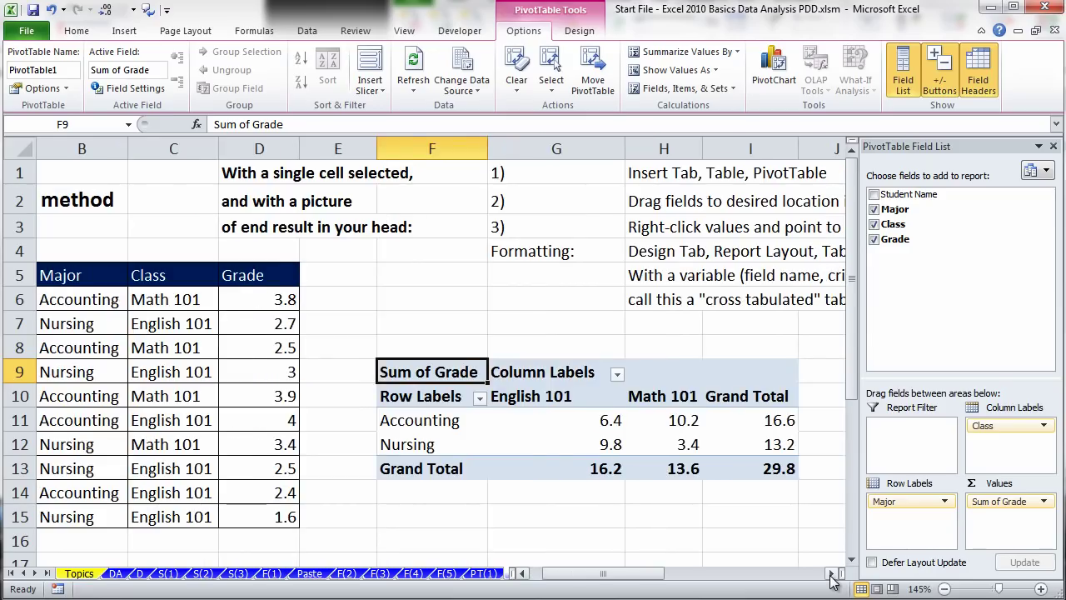
{"action": "left_click", "coordinate": [830, 573]}
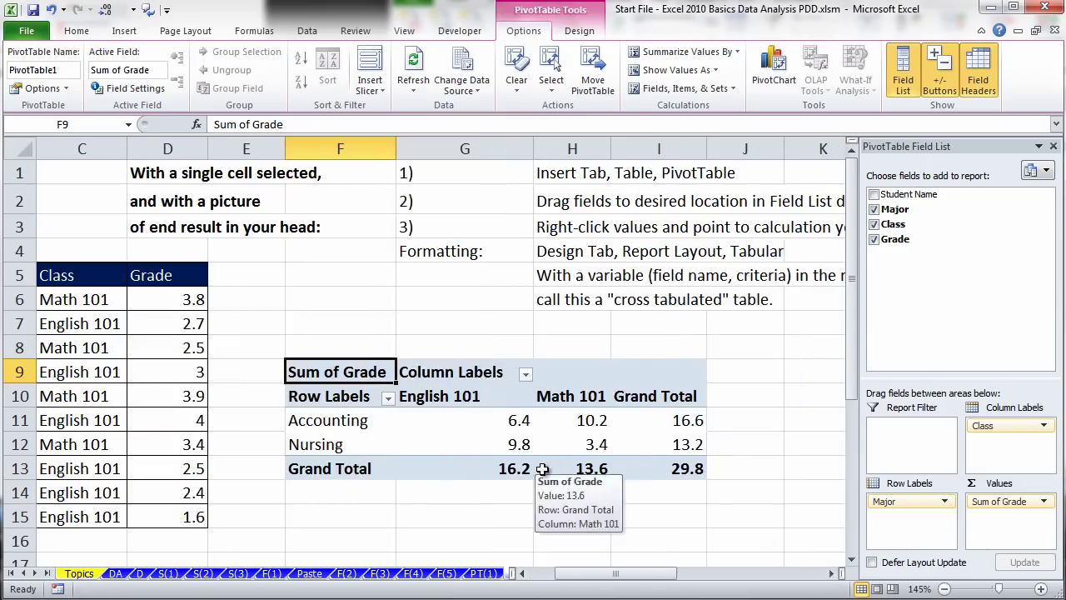
{"action": "left_click", "coordinate": [517, 420]}
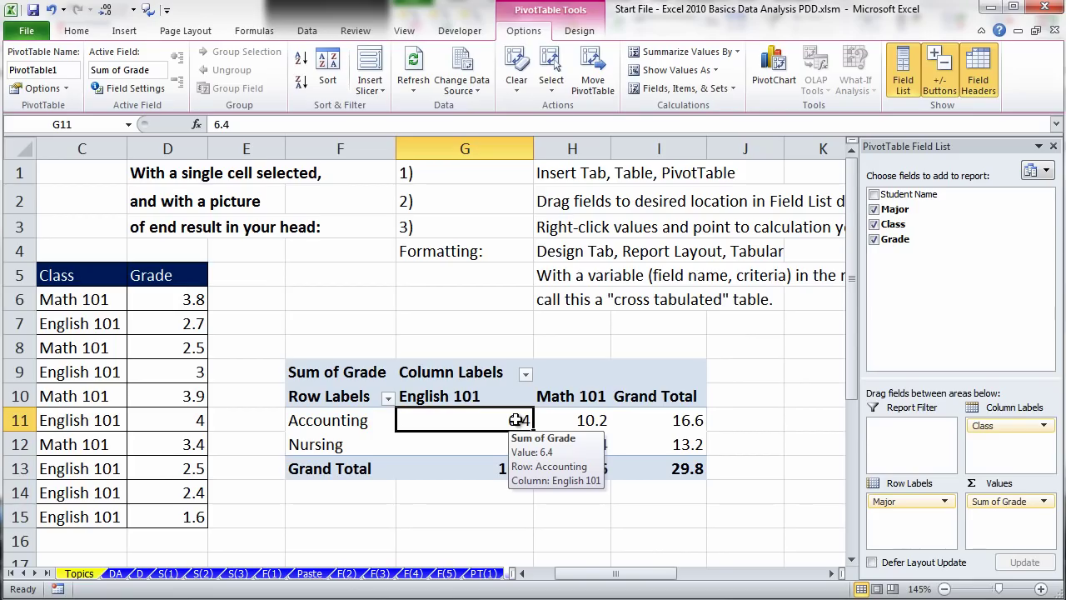
{"action": "right_click", "coordinate": [516, 420]}
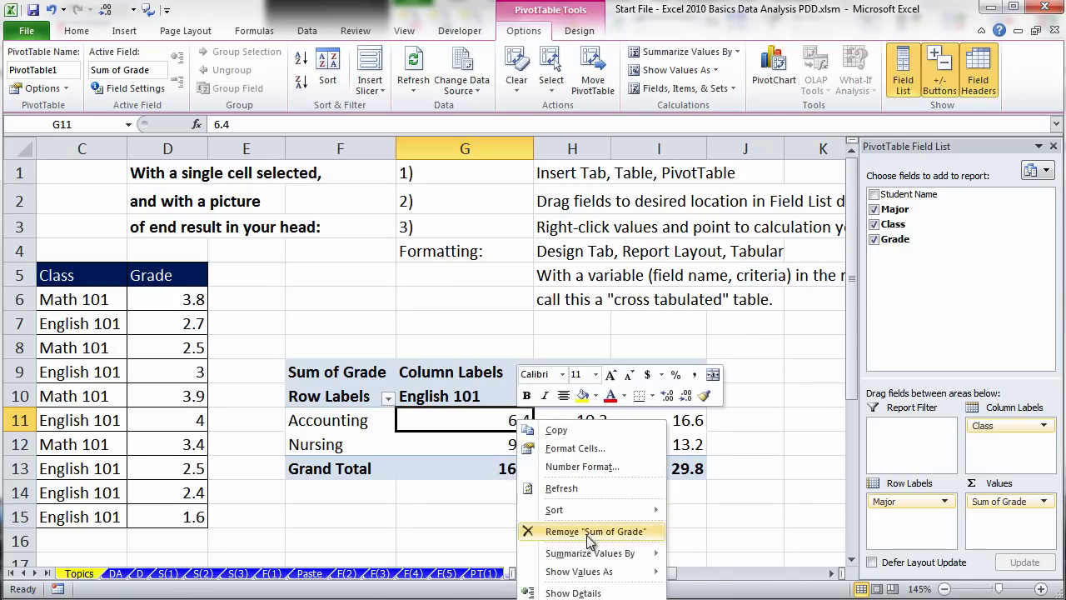
{"action": "mouse_move", "coordinate": [600, 557]}
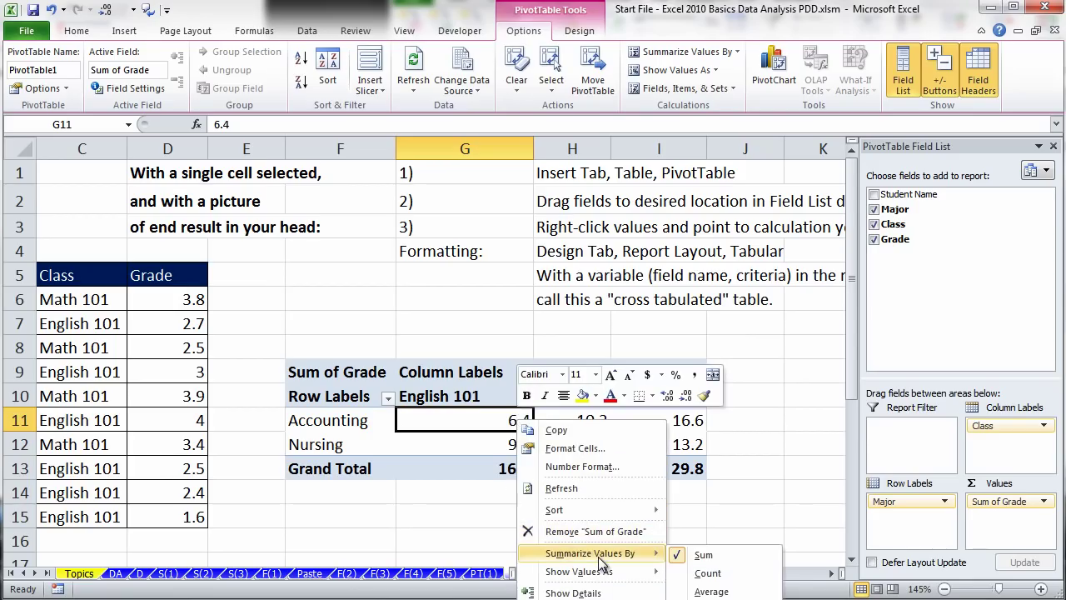
{"action": "left_click", "coordinate": [712, 592]}
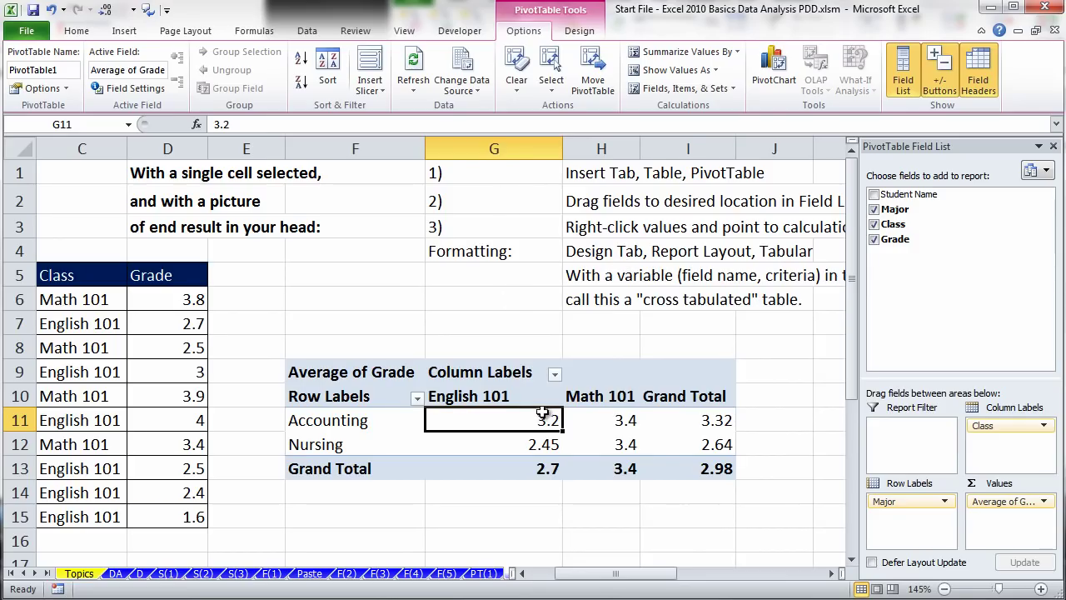
Compare the Accounting and English 101 average with the student table and review the available Summarize Values By calculations.
{"action": "mouse_move", "coordinate": [539, 414]}
{"action": "mouse_move", "coordinate": [565, 447]}
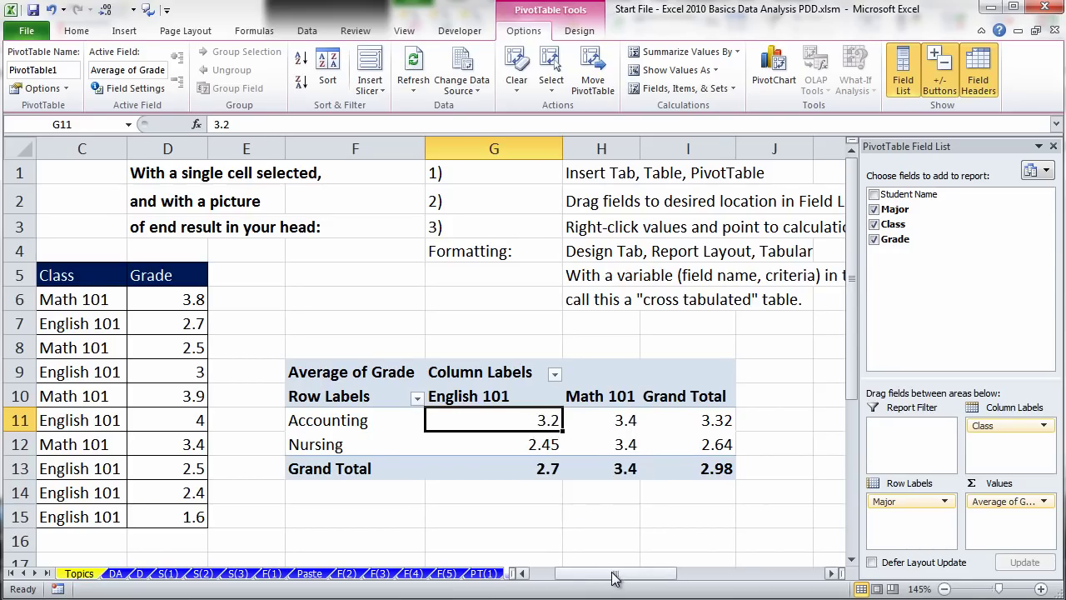
{"action": "left_click_drag", "start_coordinate": [616, 573], "coordinate": [592, 573]}
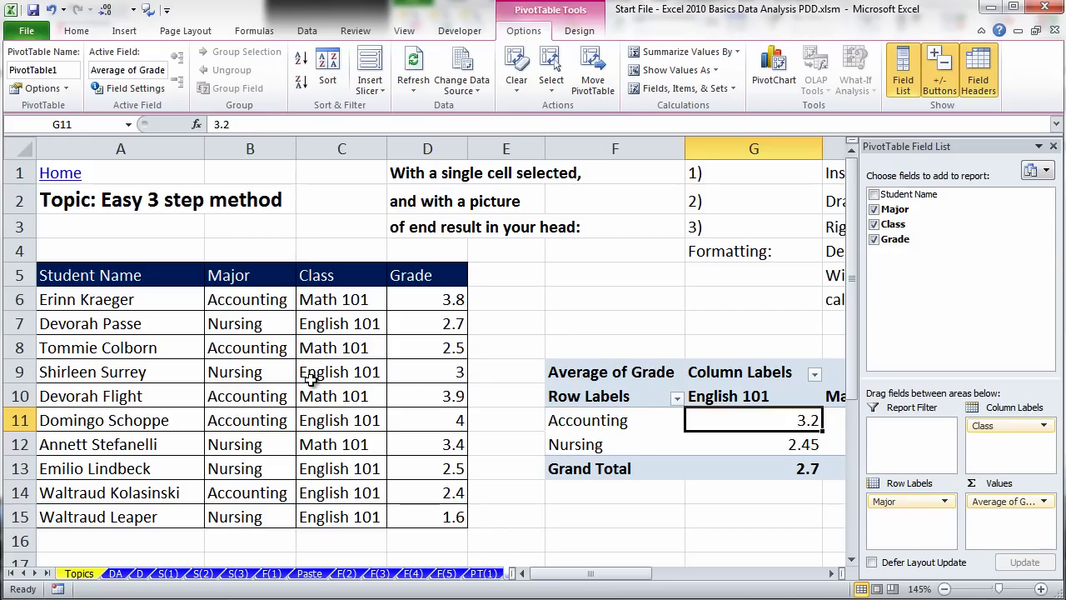
{"action": "left_click_drag", "start_coordinate": [573, 572], "coordinate": [610, 573]}
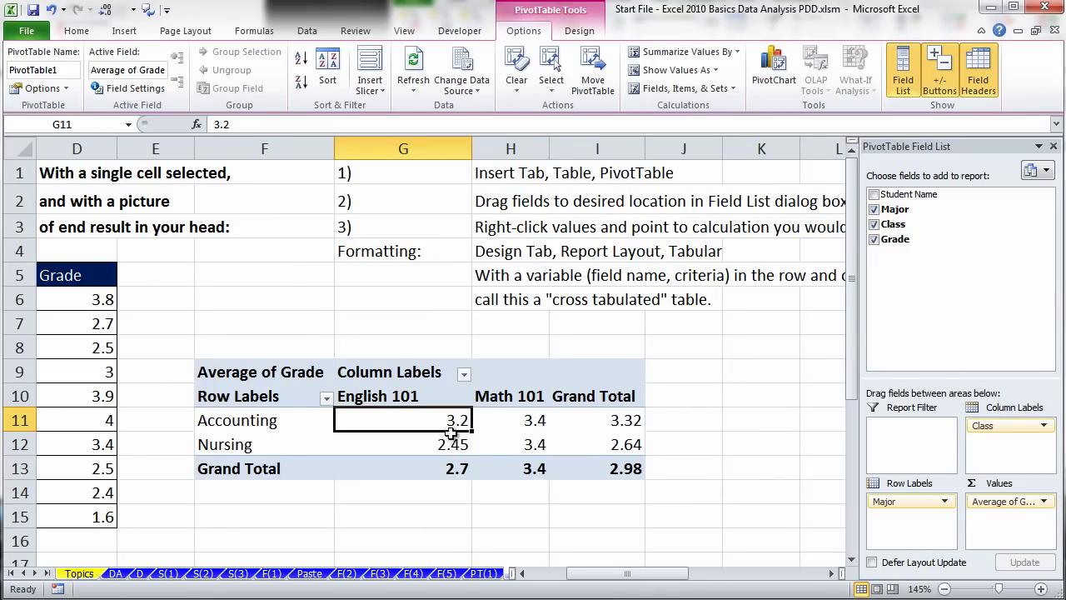
{"action": "mouse_move", "coordinate": [424, 423]}
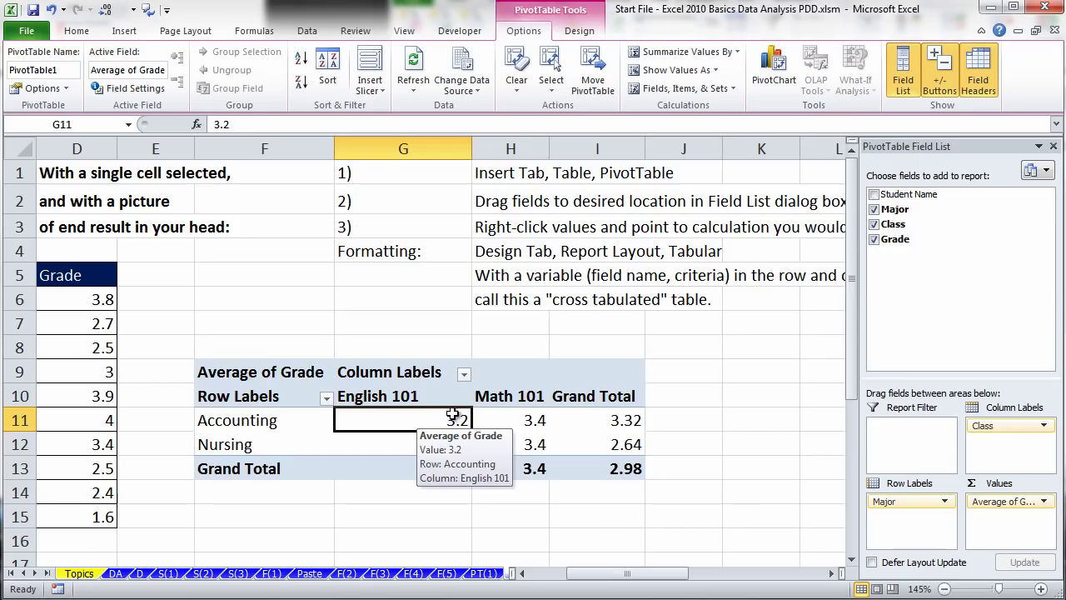
{"action": "right_click", "coordinate": [453, 414]}
{"action": "mouse_move", "coordinate": [549, 556]}
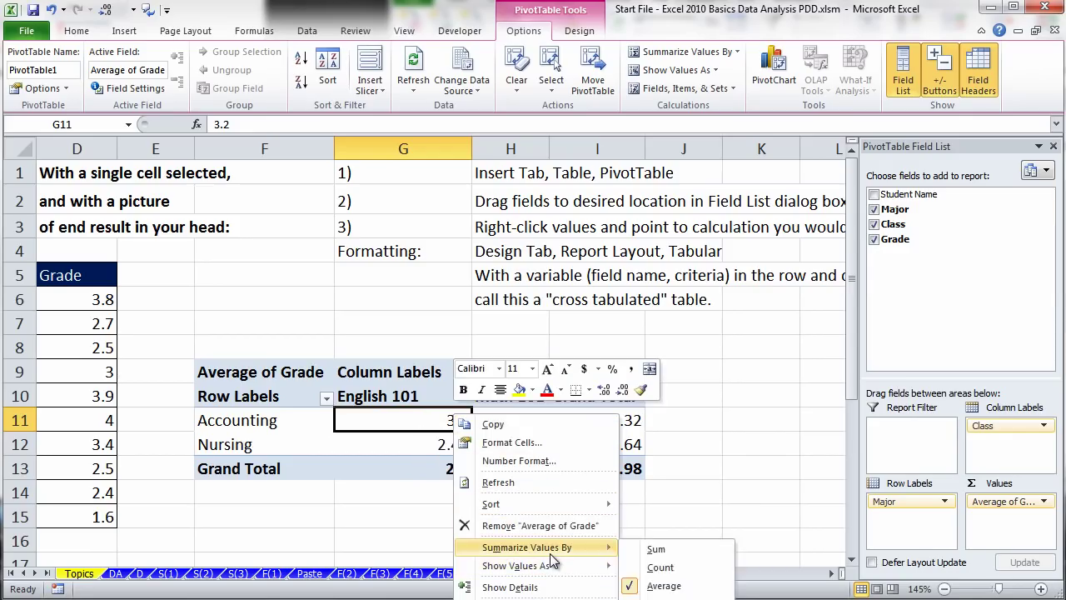
{"action": "key", "text": "Escape"}
{"action": "key", "text": "Escape"}
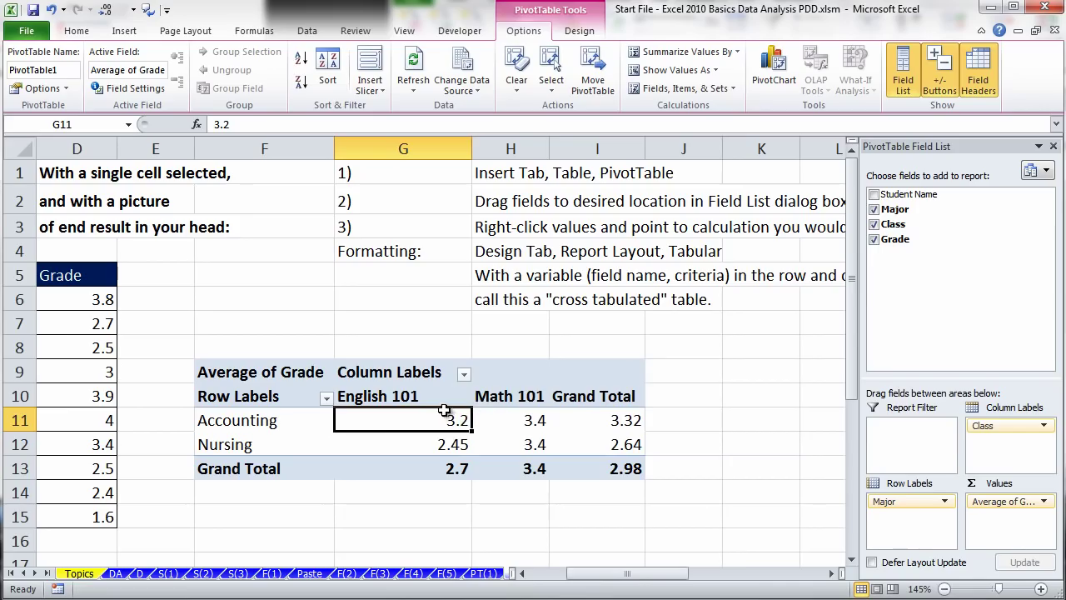
Show the PivotTable report layout in Tabular Form so the Major and Class field names replace the generic labels.
{"action": "left_click", "coordinate": [236, 389]}
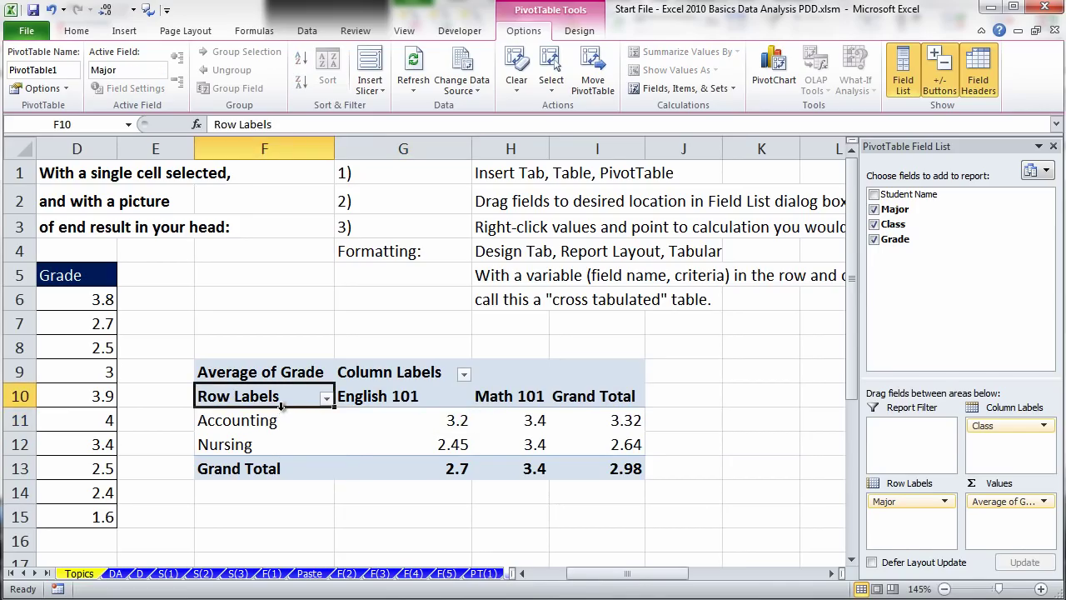
{"action": "left_click", "coordinate": [380, 376]}
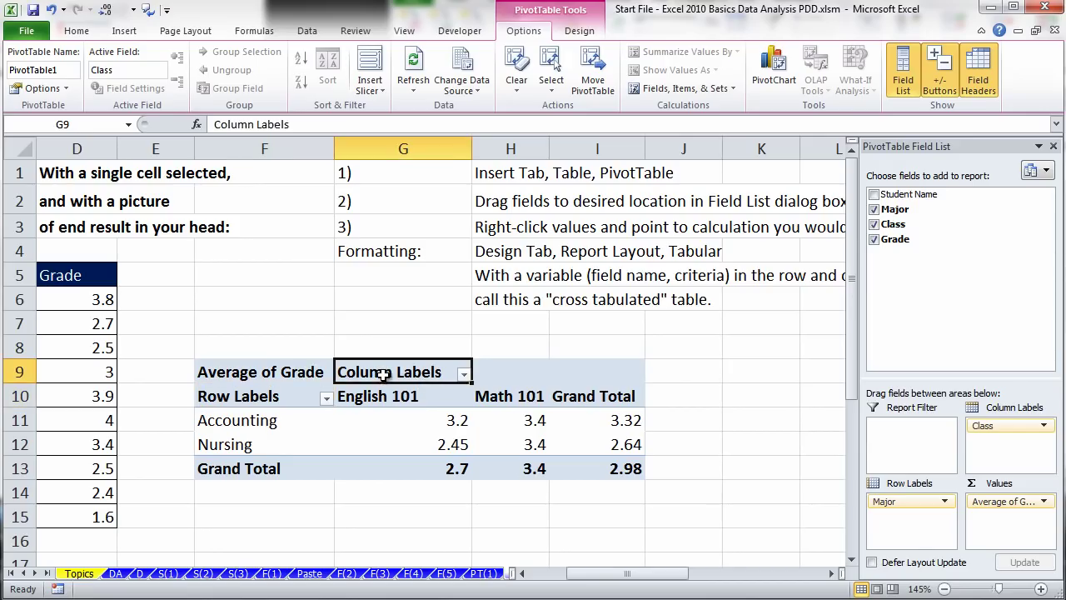
{"action": "left_click", "coordinate": [580, 33]}
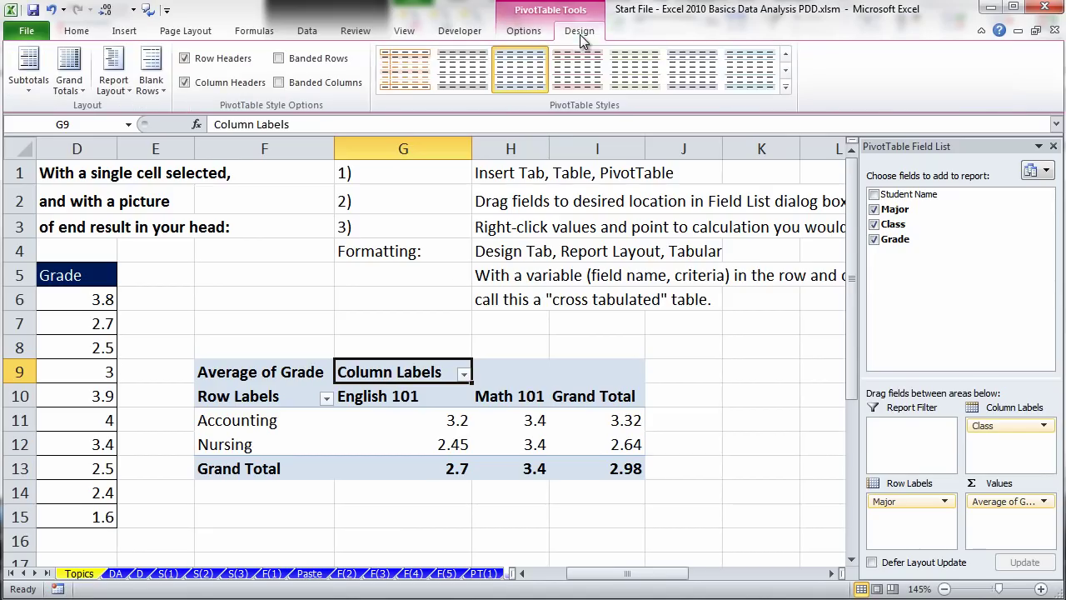
{"action": "left_click", "coordinate": [116, 88]}
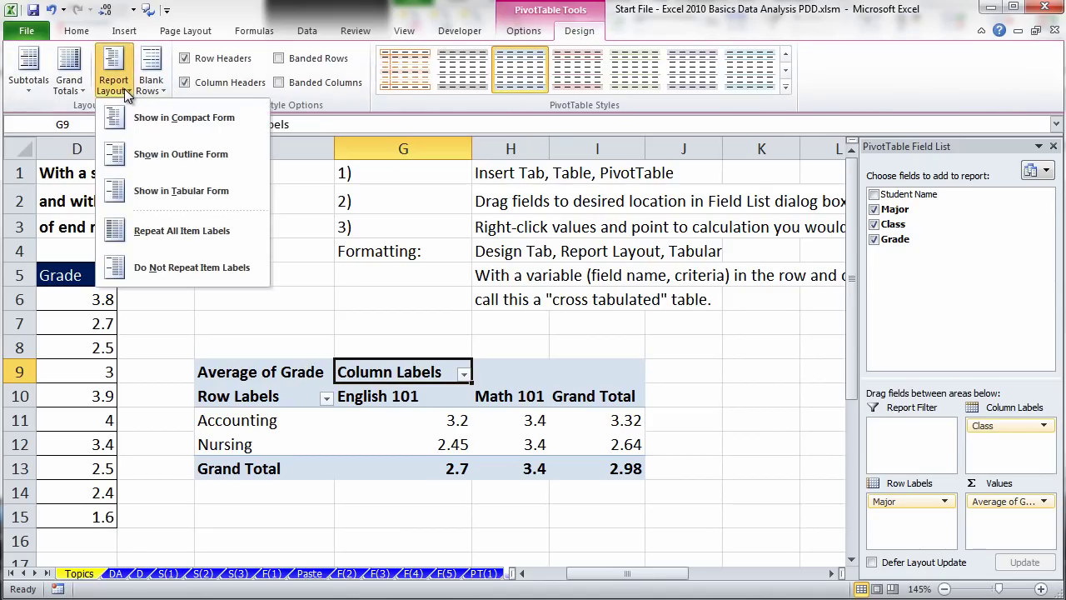
{"action": "left_click", "coordinate": [170, 196]}
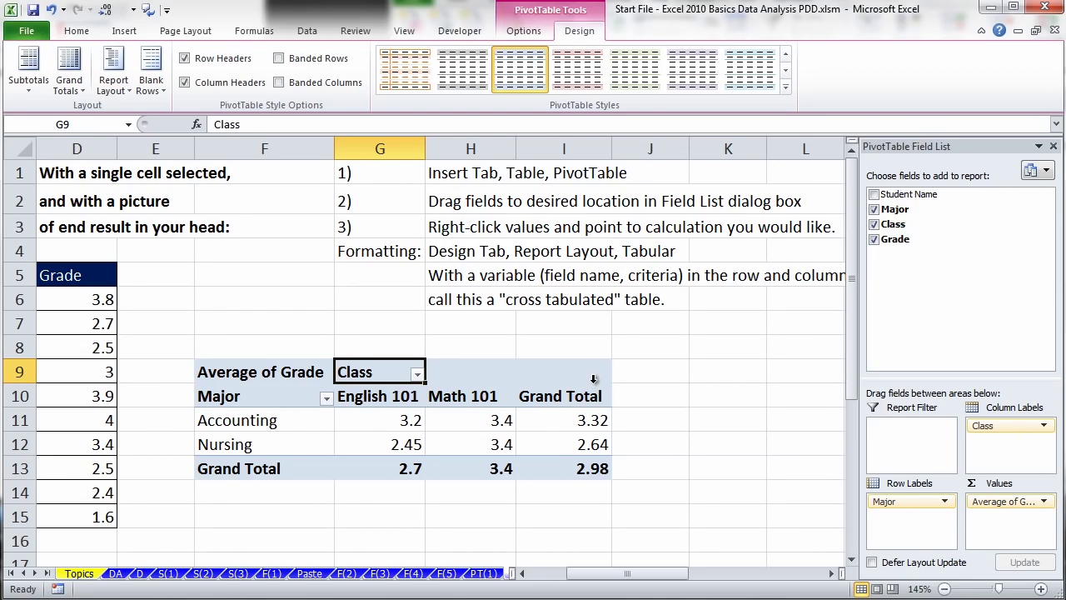
Examine the Nursing and Math 101 average, both majors' grand totals, and the English 101 and Math 101 grand totals.
{"action": "mouse_move", "coordinate": [480, 413]}
{"action": "left_click", "coordinate": [471, 444]}
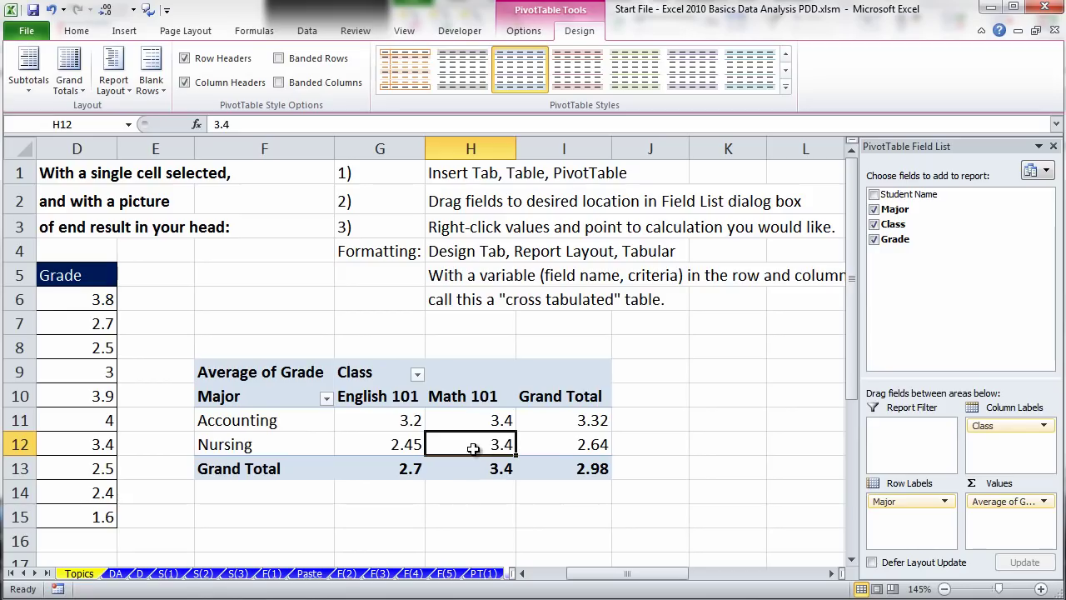
{"action": "left_click", "coordinate": [587, 424]}
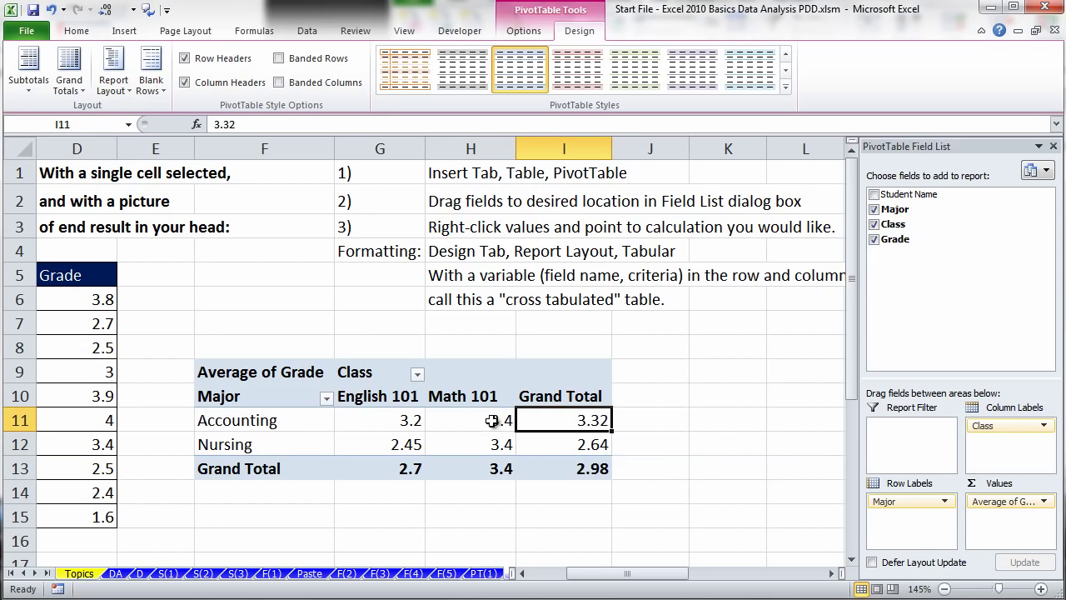
{"action": "left_click", "coordinate": [590, 444]}
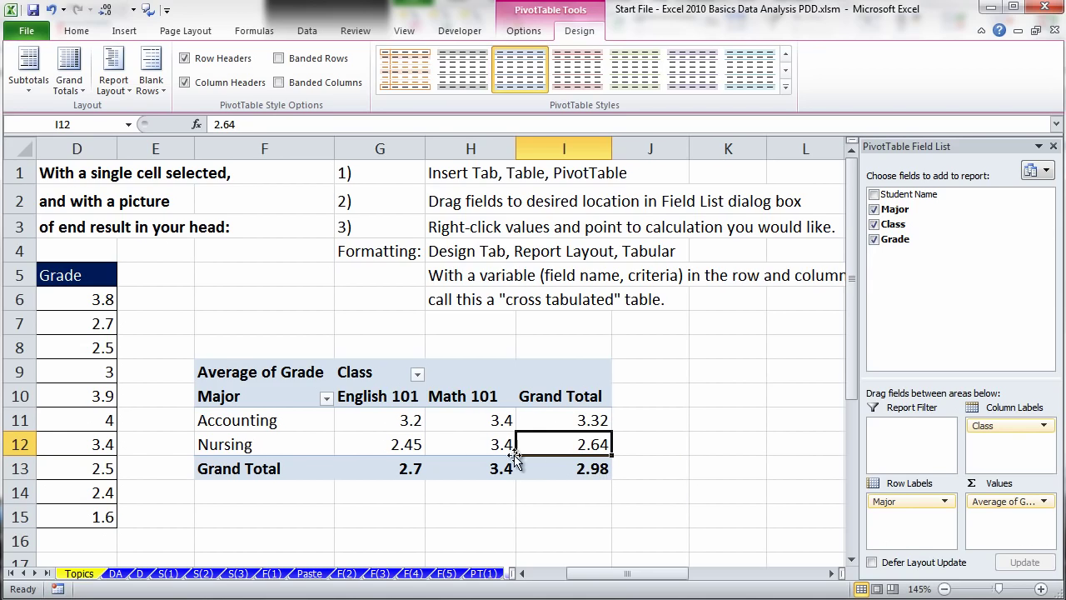
{"action": "left_click", "coordinate": [398, 468]}
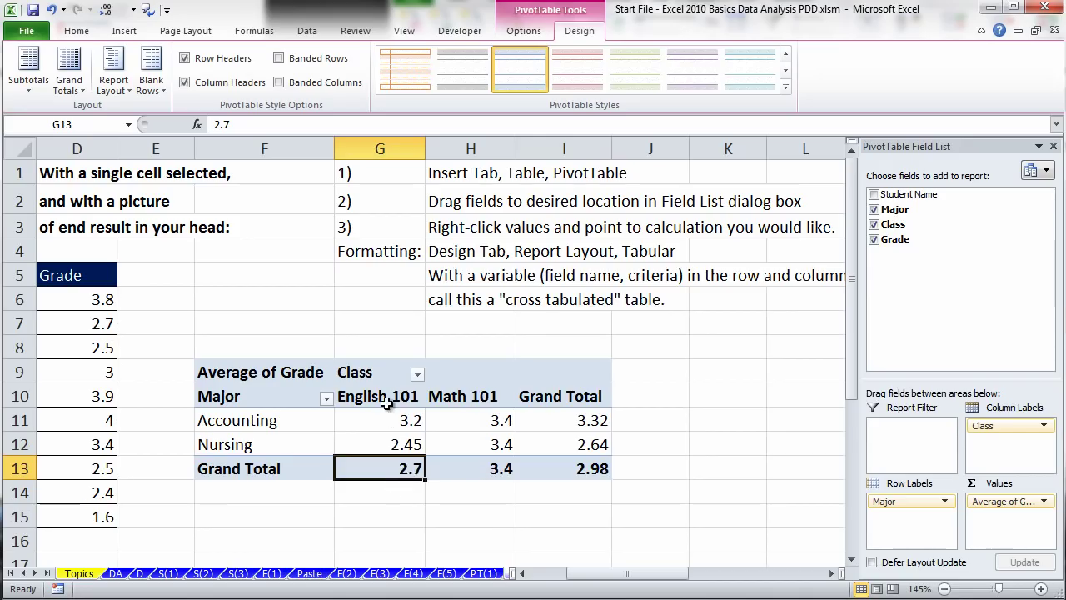
{"action": "left_click", "coordinate": [479, 468]}
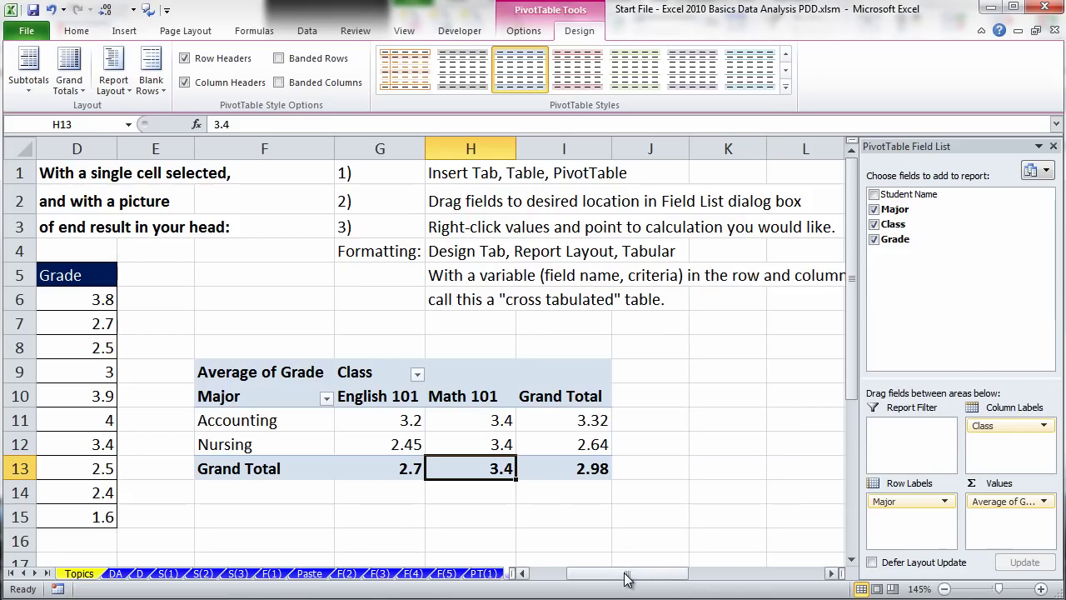
Switch to sheet PT(3) and select cell B5 in the table of employee hours.
{"action": "left_click_drag", "start_coordinate": [627, 577], "coordinate": [555, 578]}
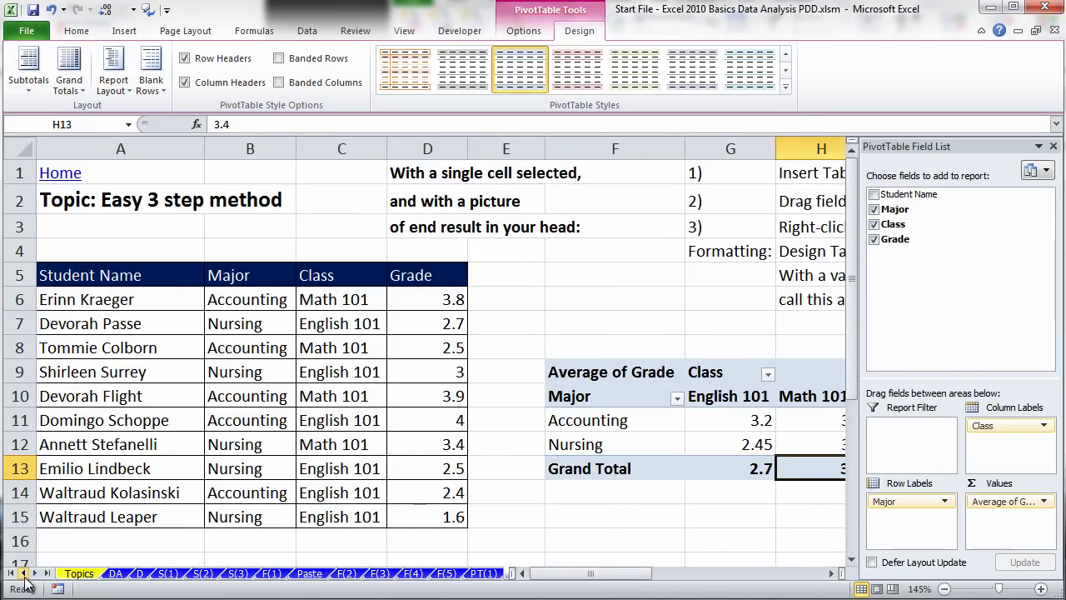
{"action": "left_click_drag", "start_coordinate": [35, 574], "coordinate": [35, 574]}
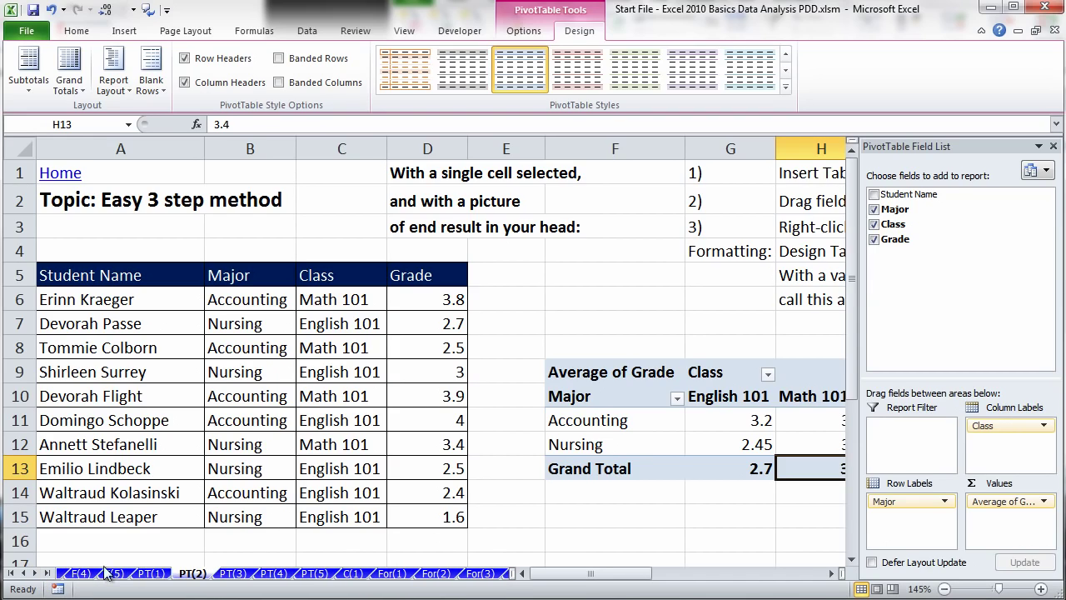
{"action": "left_click", "coordinate": [232, 573]}
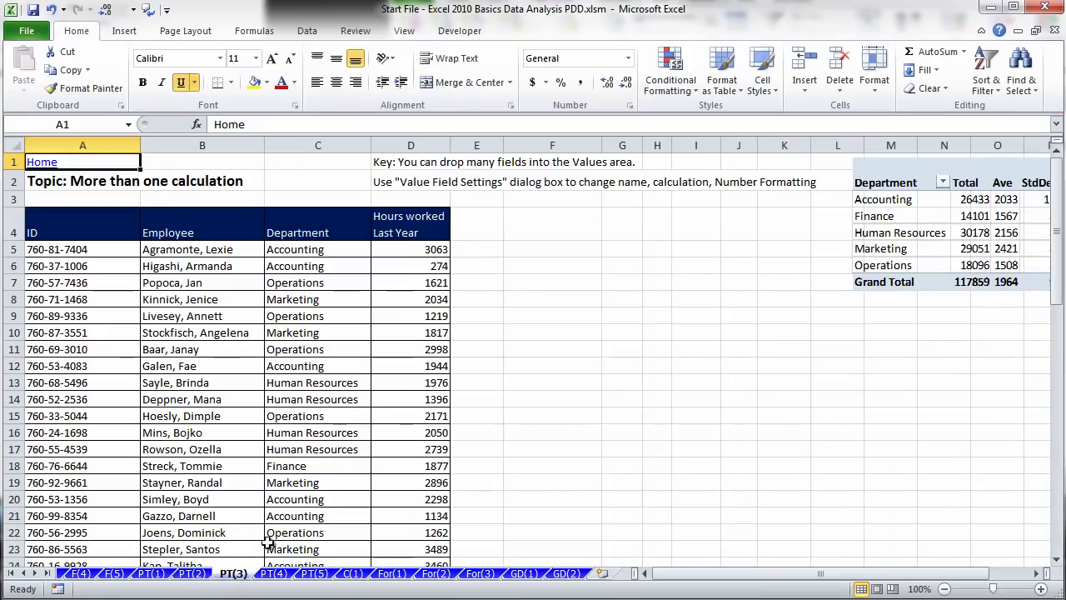
{"action": "left_click", "coordinate": [181, 251]}
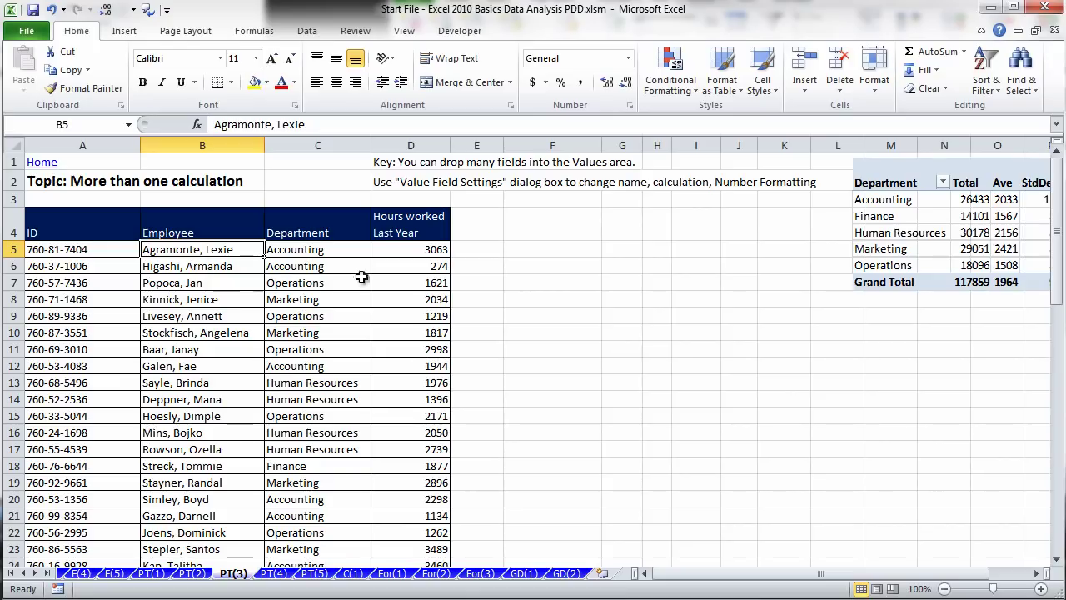
Place the sample PivotTable picture beside the data to compare it with the Hours worked Last Year values, and move it away near column O.
{"action": "left_click_drag", "start_coordinate": [901, 227], "coordinate": [567, 306]}
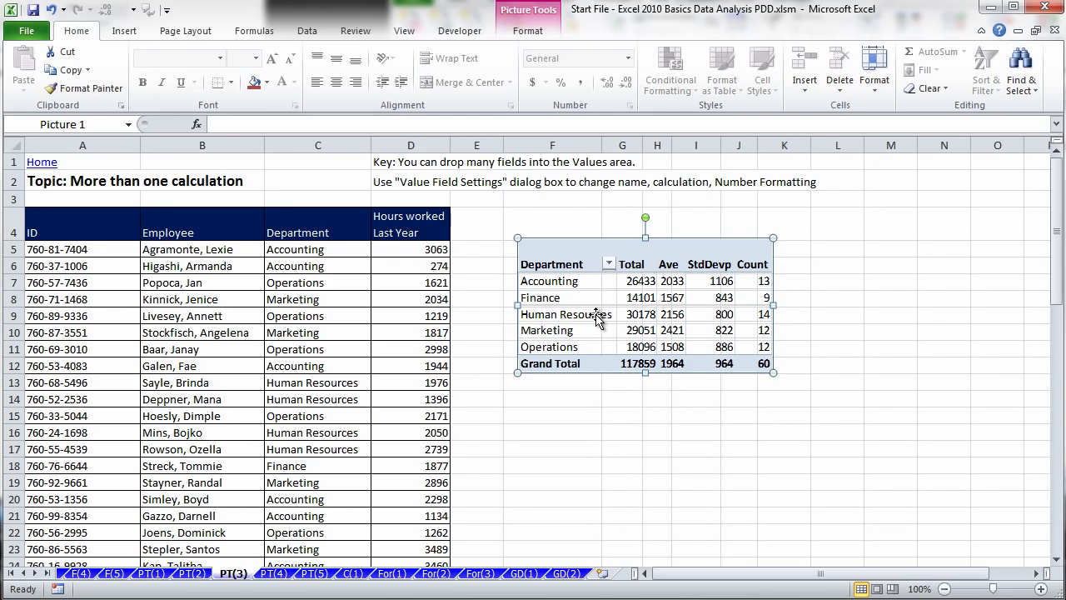
{"action": "left_click_drag", "start_coordinate": [409, 249], "coordinate": [401, 529]}
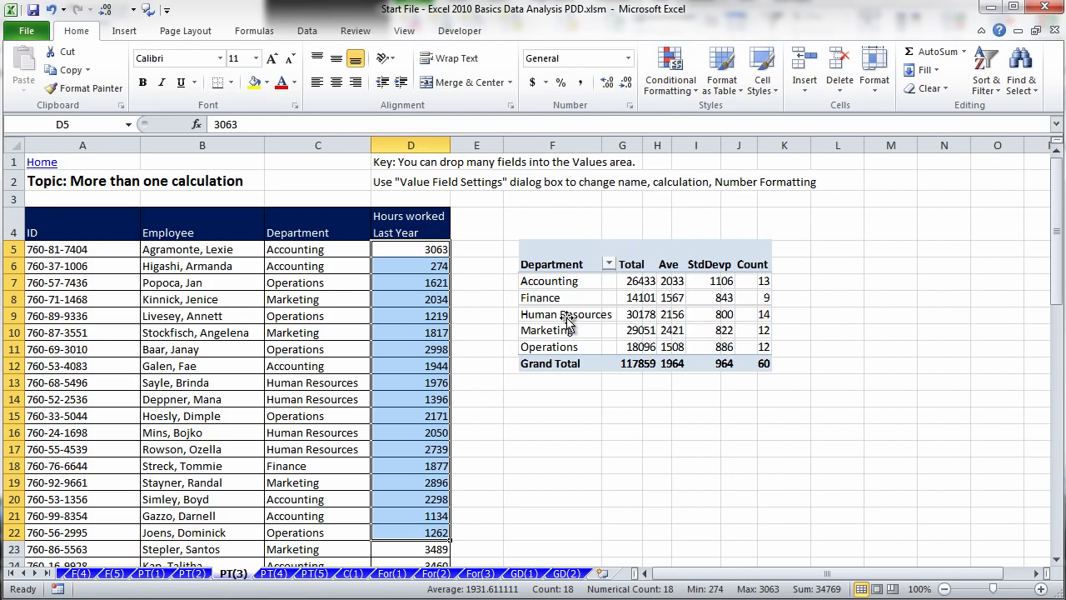
{"action": "left_click_drag", "start_coordinate": [543, 255], "coordinate": [1020, 178]}
Create a PivotTable from the range A4:D64 and place it in the existing worksheet at cell F5.
{"action": "left_click", "coordinate": [301, 249]}
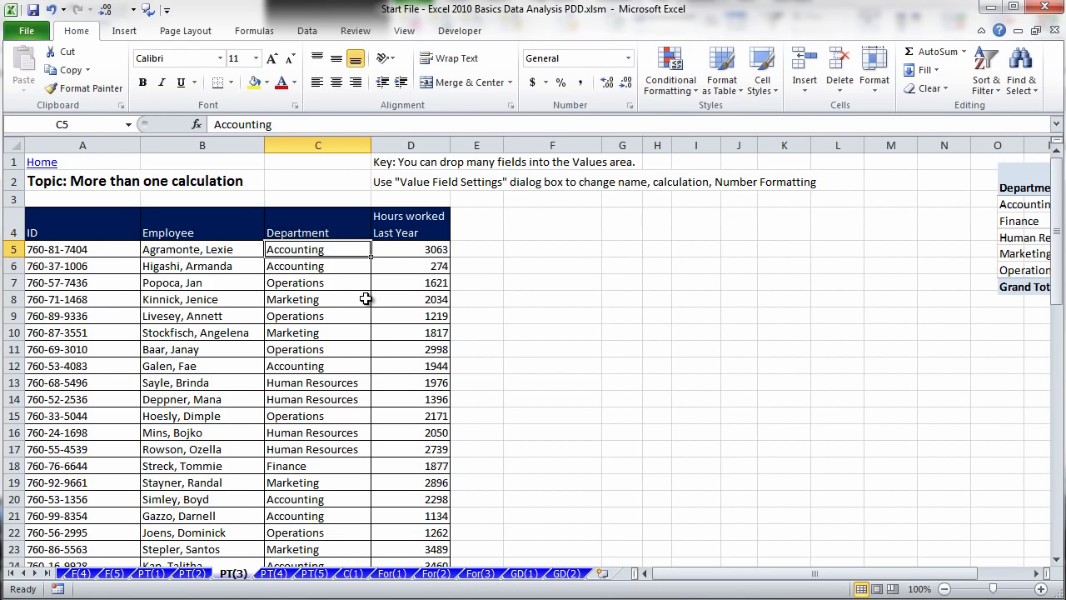
{"action": "key", "text": "alt+n"}
{"action": "key", "text": "v"}
{"action": "key", "text": "t"}
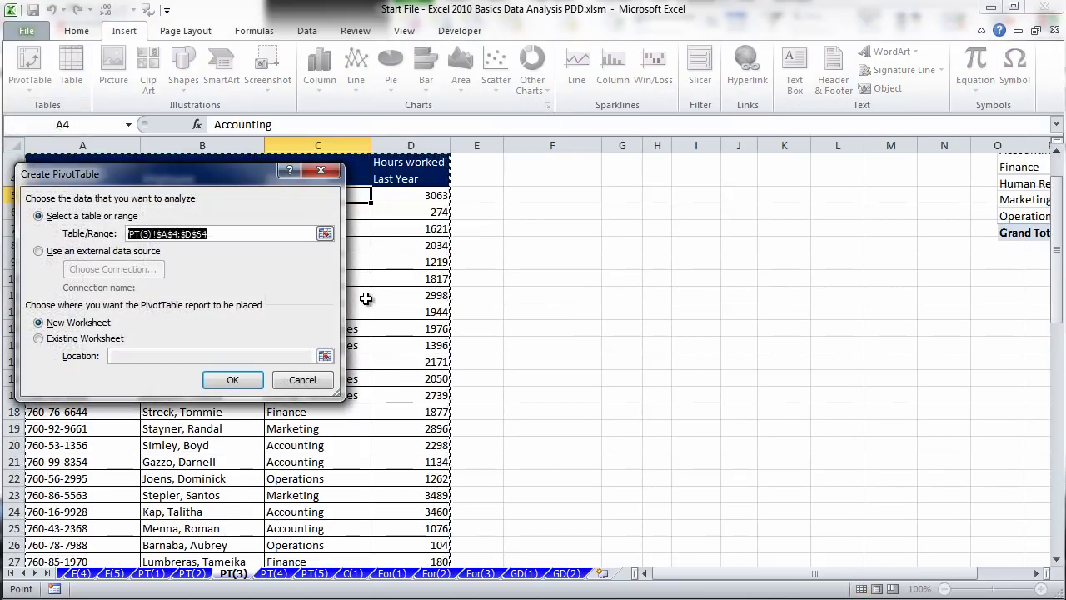
{"action": "left_click", "coordinate": [38, 338]}
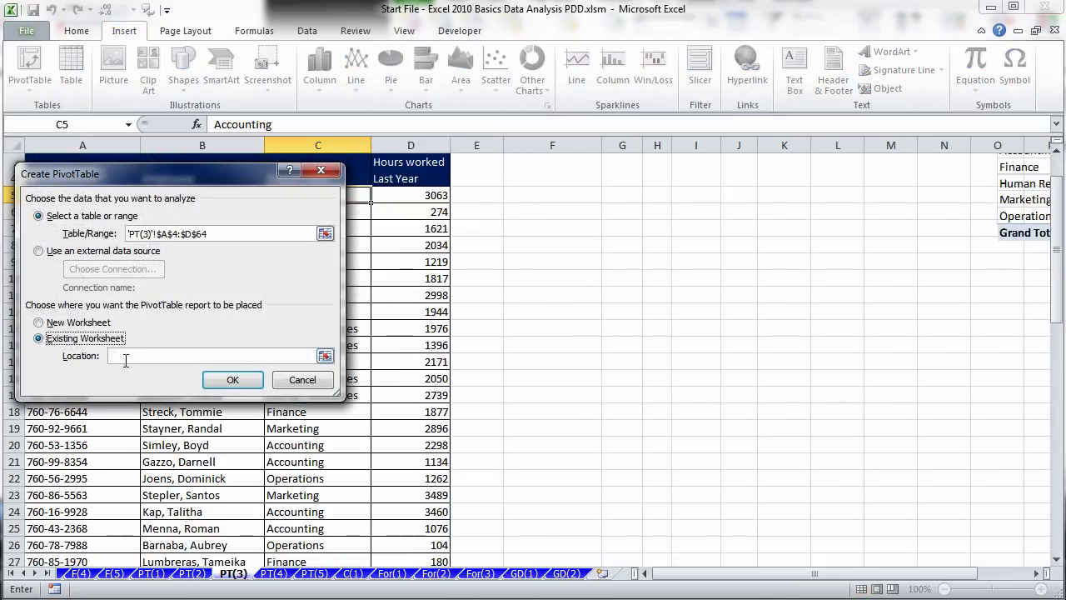
{"action": "left_click", "coordinate": [132, 355]}
{"action": "scroll", "coordinate": [450, 300], "scroll_direction": "up", "scroll_amount": 1}
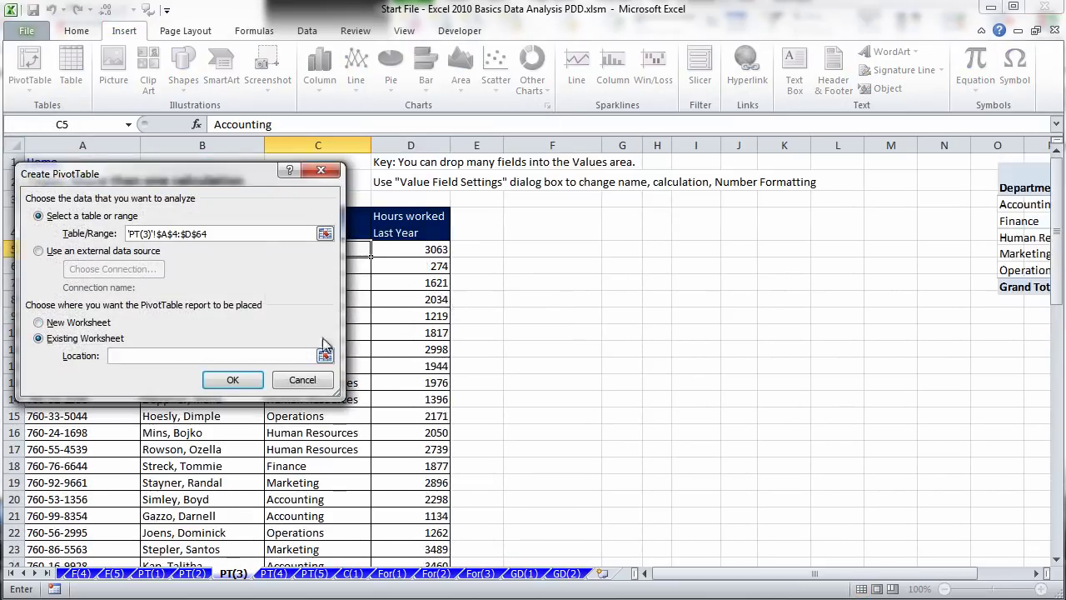
{"action": "left_click", "coordinate": [526, 247]}
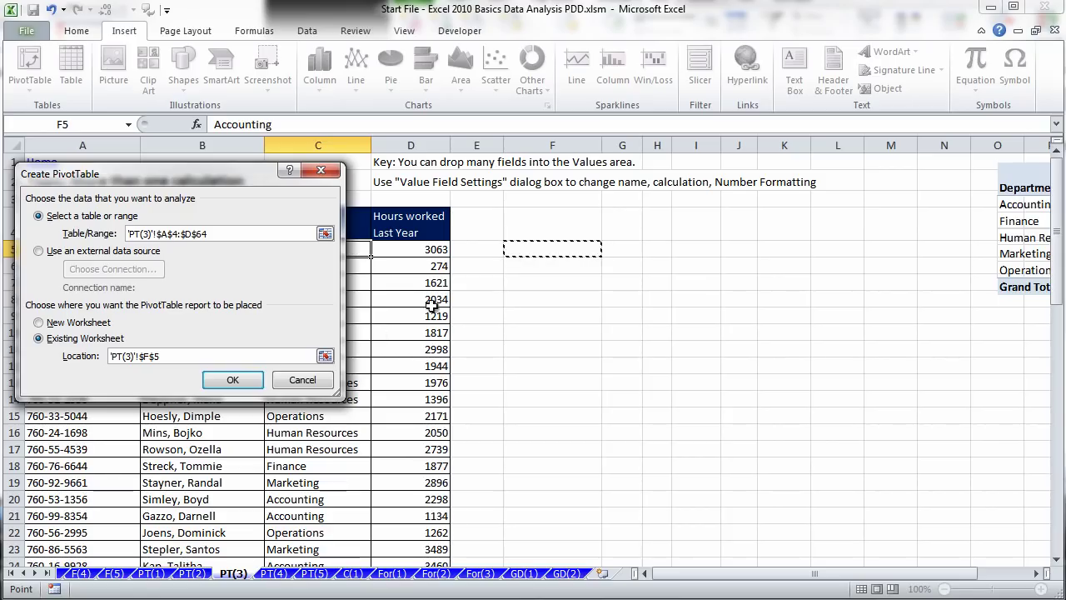
{"action": "left_click", "coordinate": [232, 381]}
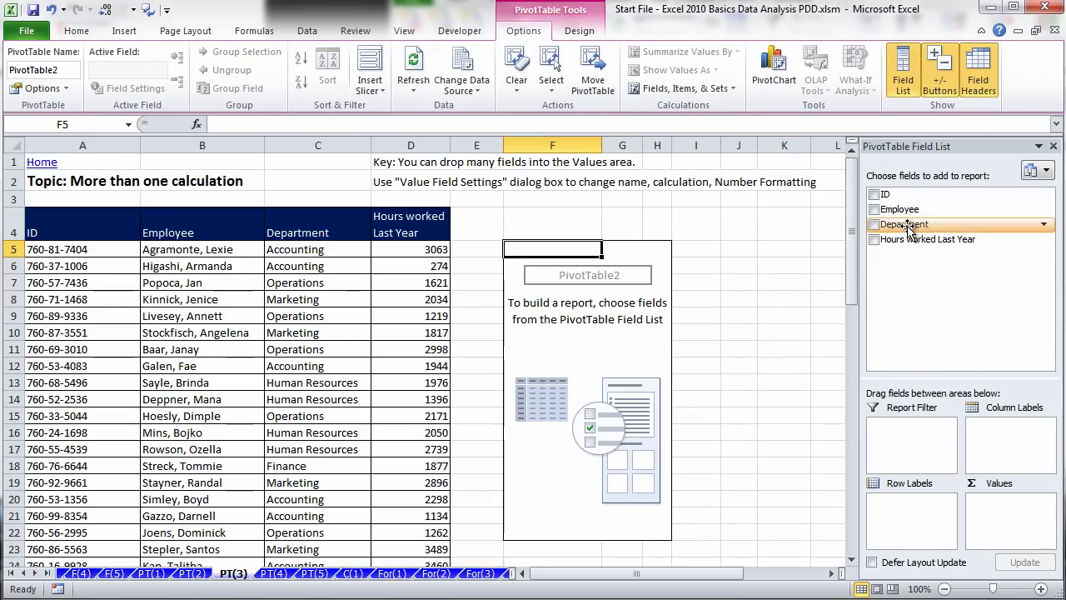
Put Department in the row labels and add Hours worked Last Year to the Values area four times.
{"action": "left_click_drag", "start_coordinate": [908, 226], "coordinate": [908, 511]}
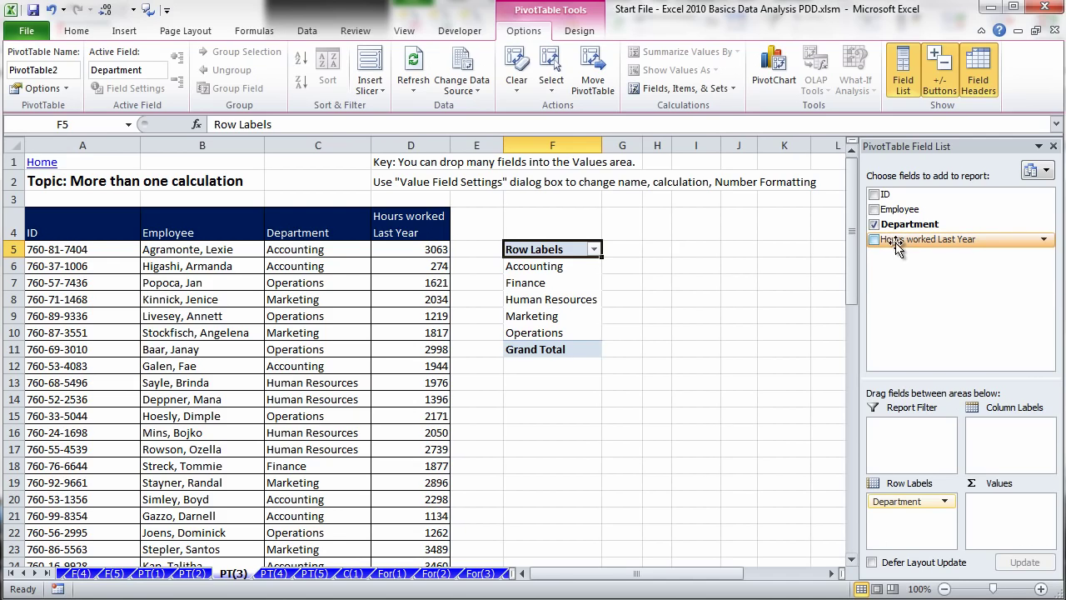
{"action": "left_click_drag", "start_coordinate": [885, 240], "coordinate": [995, 502]}
{"action": "left_click_drag", "start_coordinate": [898, 247], "coordinate": [1012, 487]}
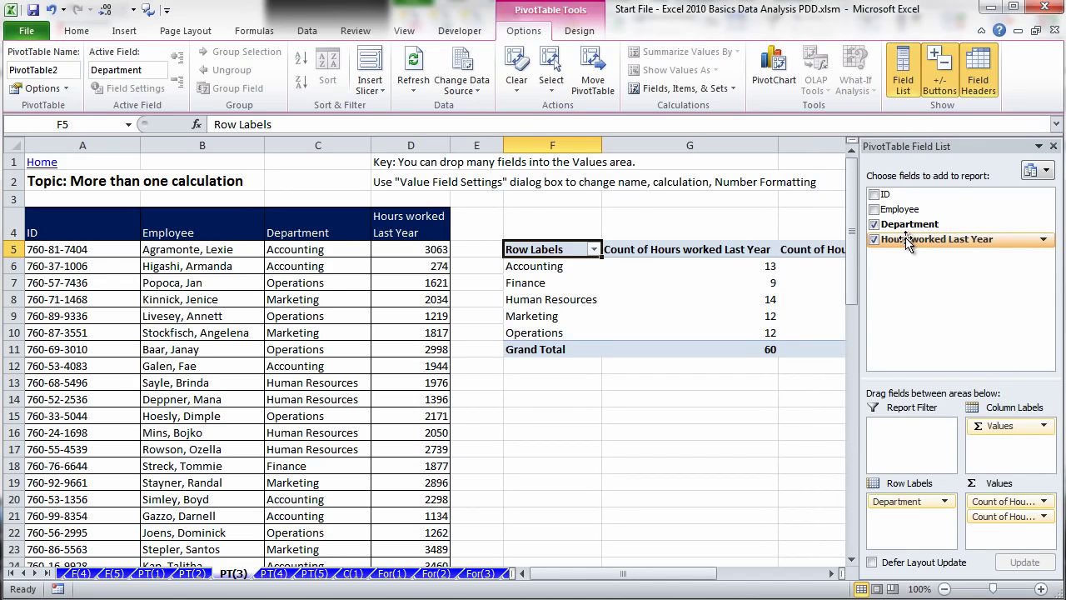
{"action": "left_click_drag", "start_coordinate": [906, 240], "coordinate": [1007, 533]}
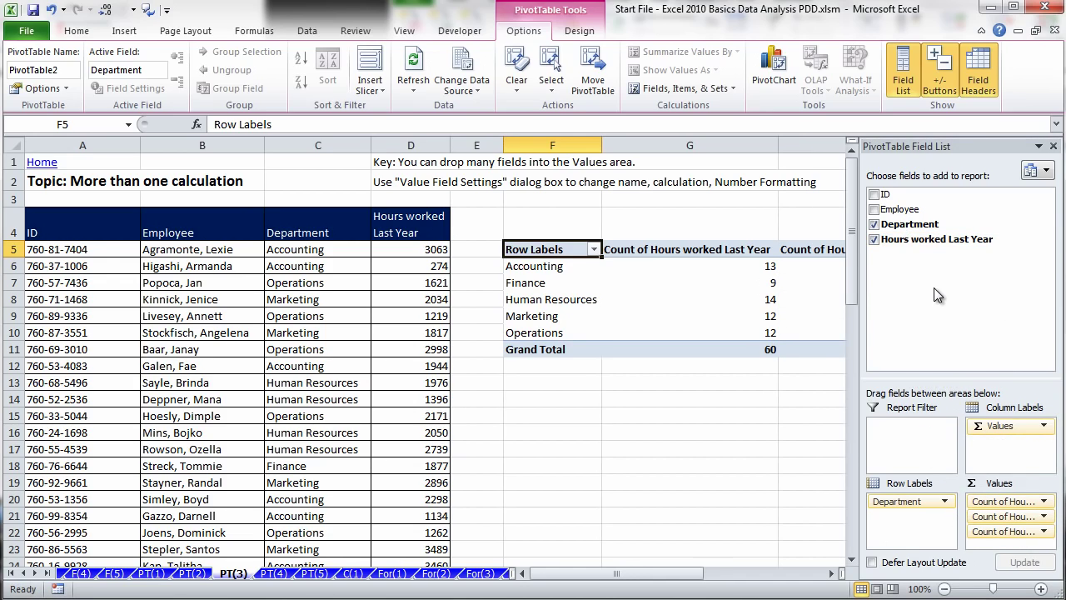
{"action": "mouse_move", "coordinate": [900, 243]}
{"action": "left_mouse_down"}
{"action": "mouse_move", "coordinate": [885, 304]}
{"action": "mouse_move", "coordinate": [1021, 566]}
{"action": "mouse_move", "coordinate": [1002, 546]}
{"action": "left_mouse_up"}
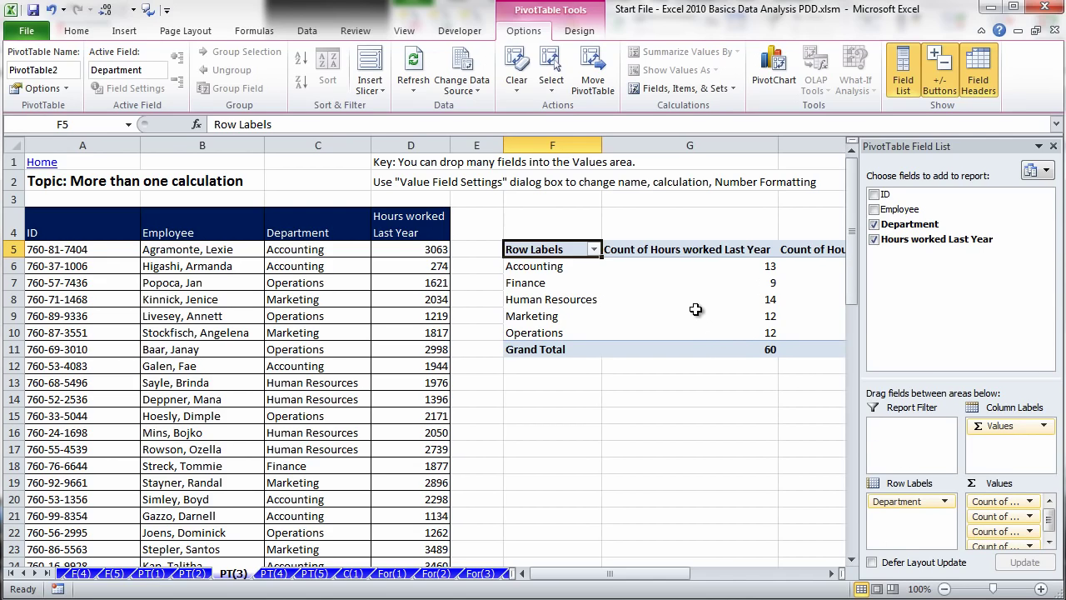
Rename the first values column header in G5 to Sum and narrow column G to fit.
{"action": "mouse_move", "coordinate": [699, 305]}
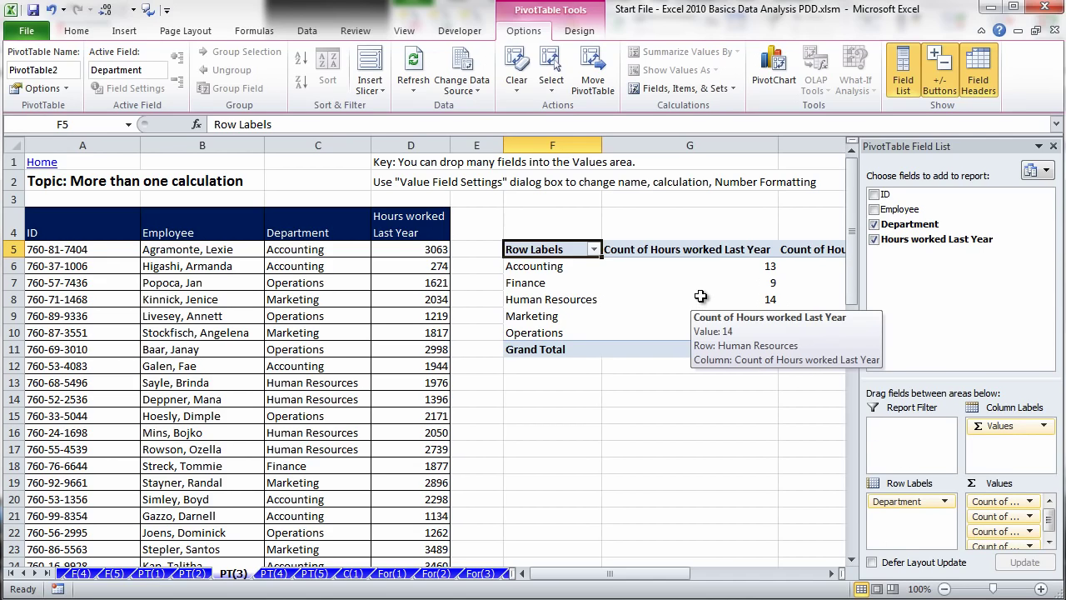
{"action": "left_click", "coordinate": [649, 249]}
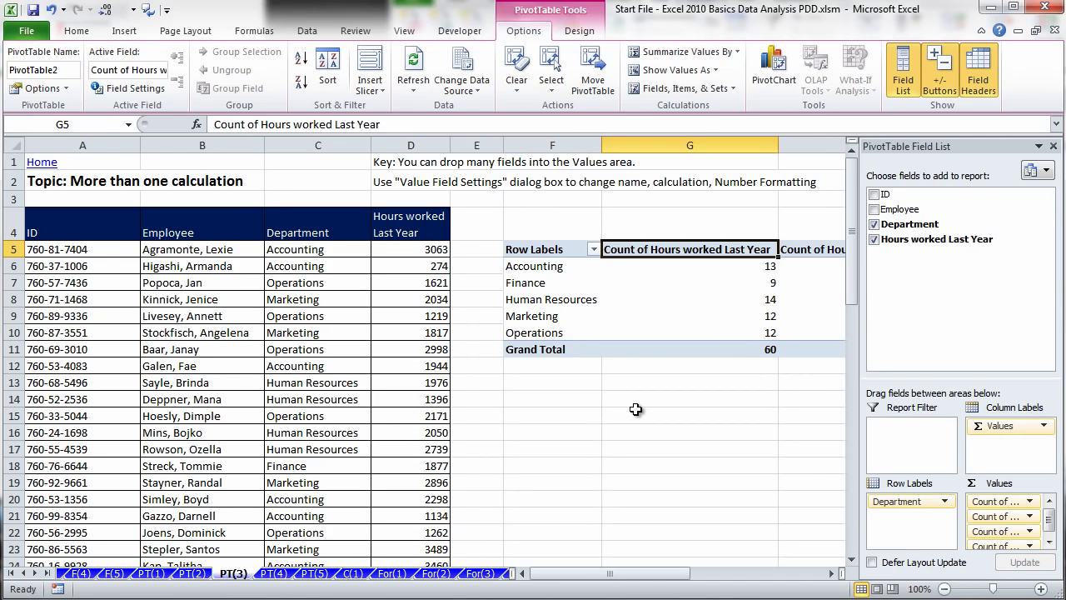
{"action": "type", "text": "Sum"}
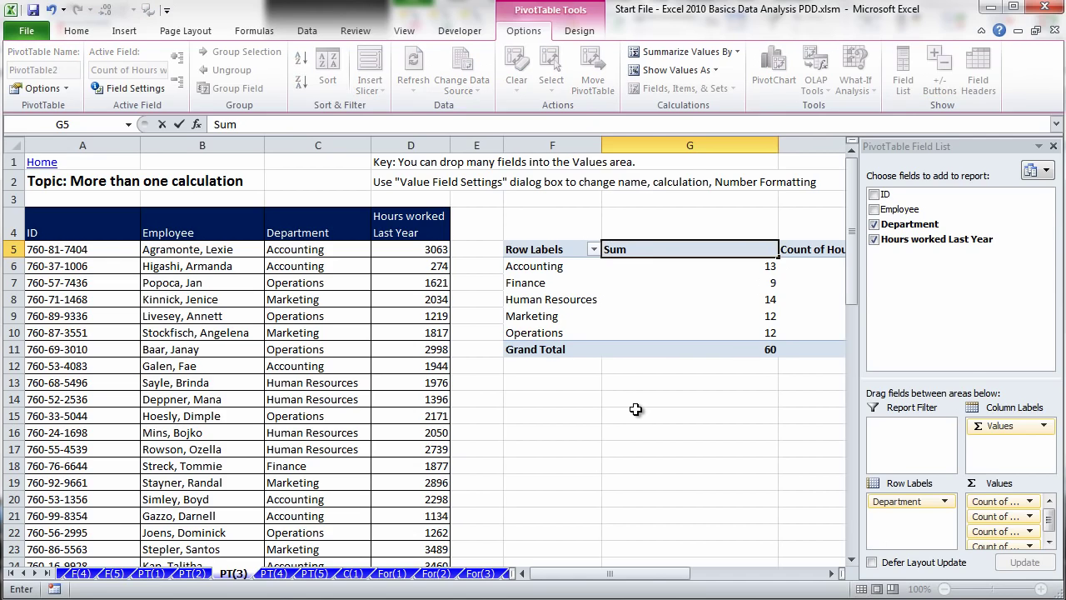
{"action": "left_click", "coordinate": [635, 409]}
{"action": "left_click_drag", "start_coordinate": [778, 150], "coordinate": [642, 164]}
Rename the second values column header in H5 to Ave and narrow column H to fit.
{"action": "left_click", "coordinate": [704, 249]}
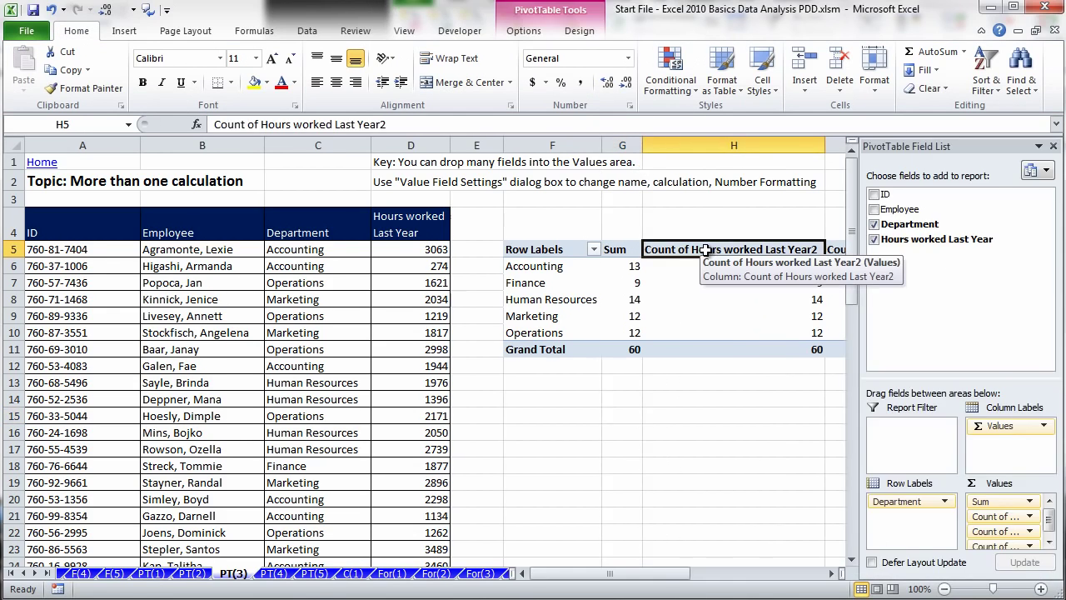
{"action": "type", "text": "Ave"}
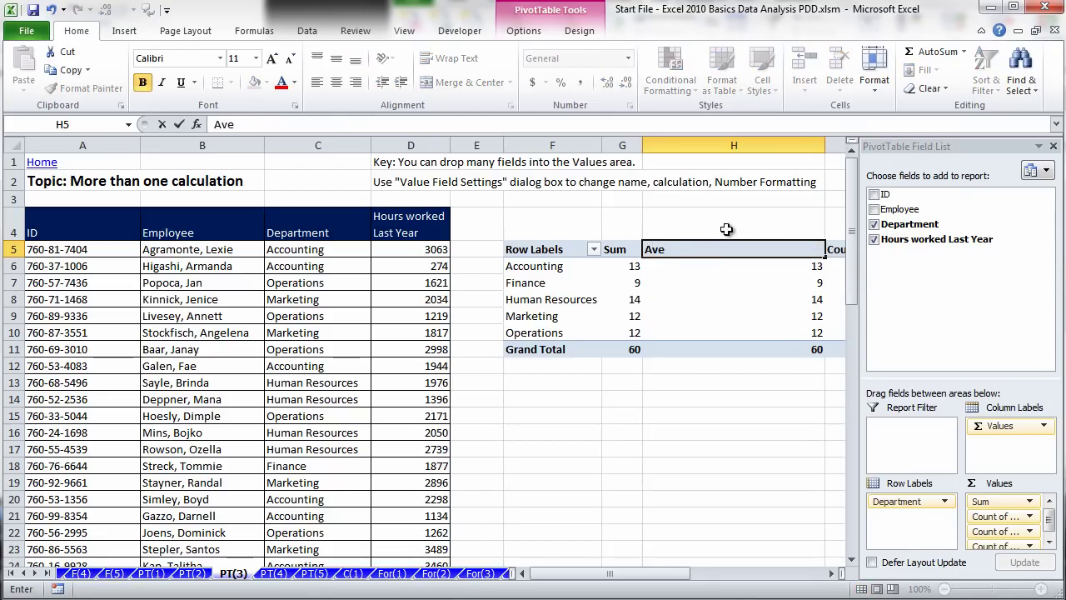
{"action": "left_click", "coordinate": [725, 230]}
{"action": "left_click_drag", "start_coordinate": [824, 147], "coordinate": [682, 163]}
Rename the third values column header in I5 to SD-P and narrow column I to fit.
{"action": "left_click", "coordinate": [721, 252]}
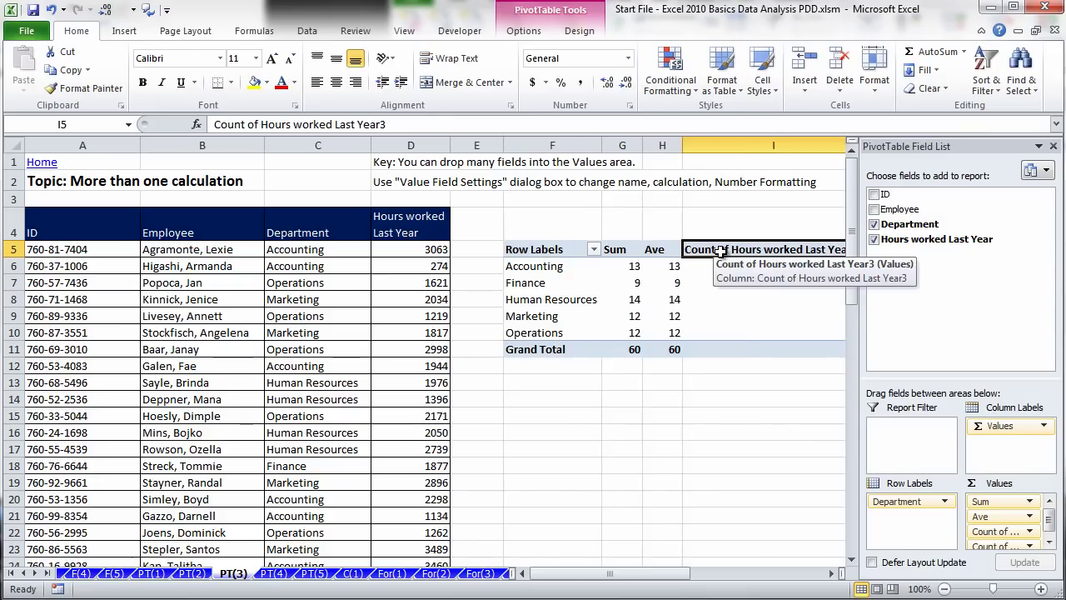
{"action": "type", "text": "SD-P"}
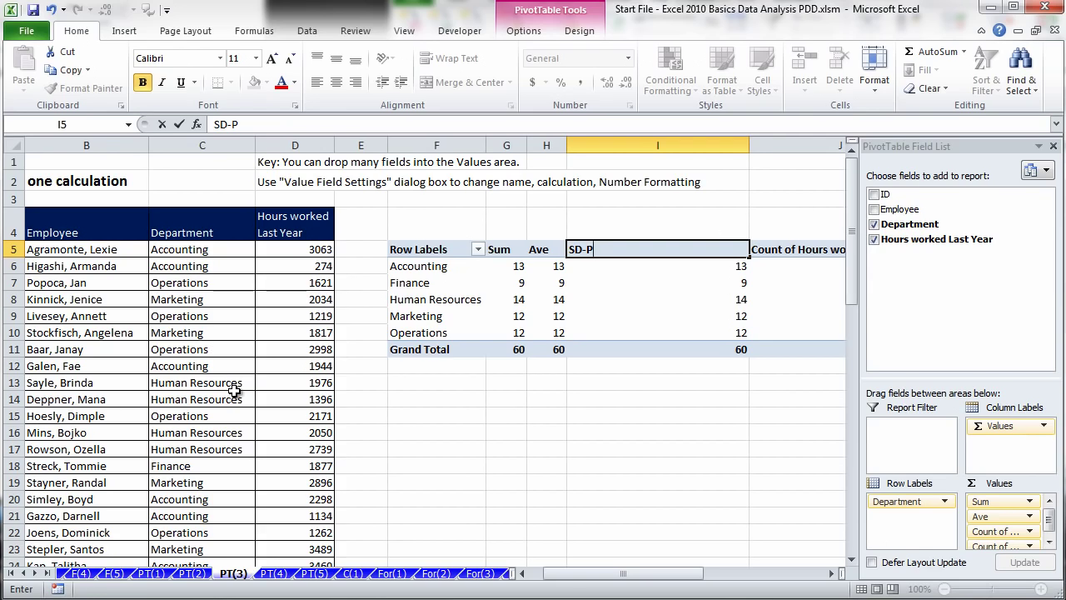
{"action": "left_click", "coordinate": [747, 144]}
{"action": "left_click_drag", "start_coordinate": [747, 144], "coordinate": [611, 173]}
Rename the fourth values column header in J5 to Count and narrow column J to fit.
{"action": "left_click", "coordinate": [679, 256]}
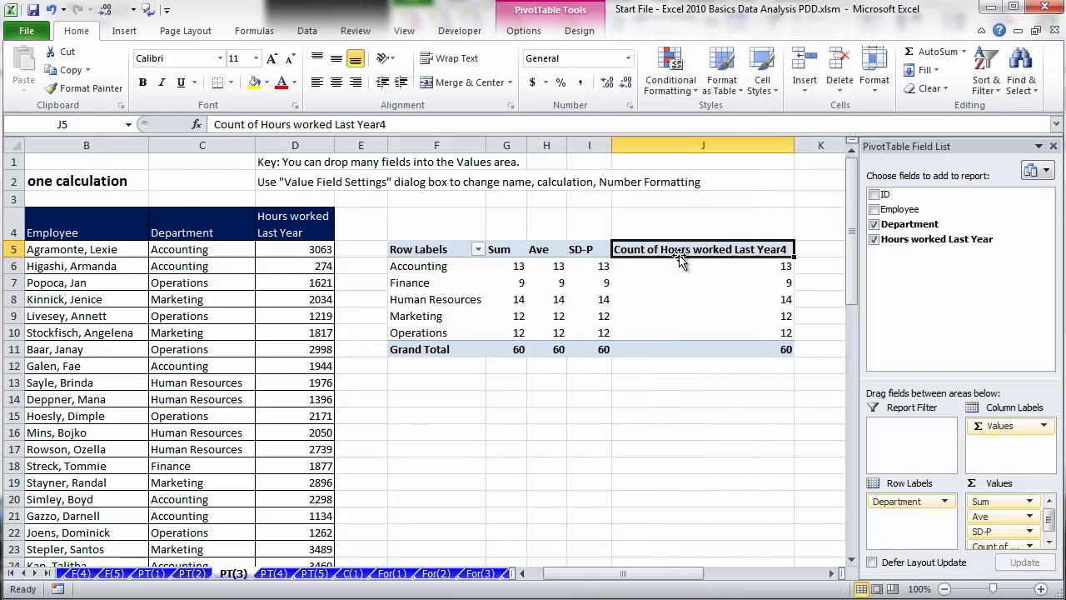
{"action": "type", "text": "Count"}
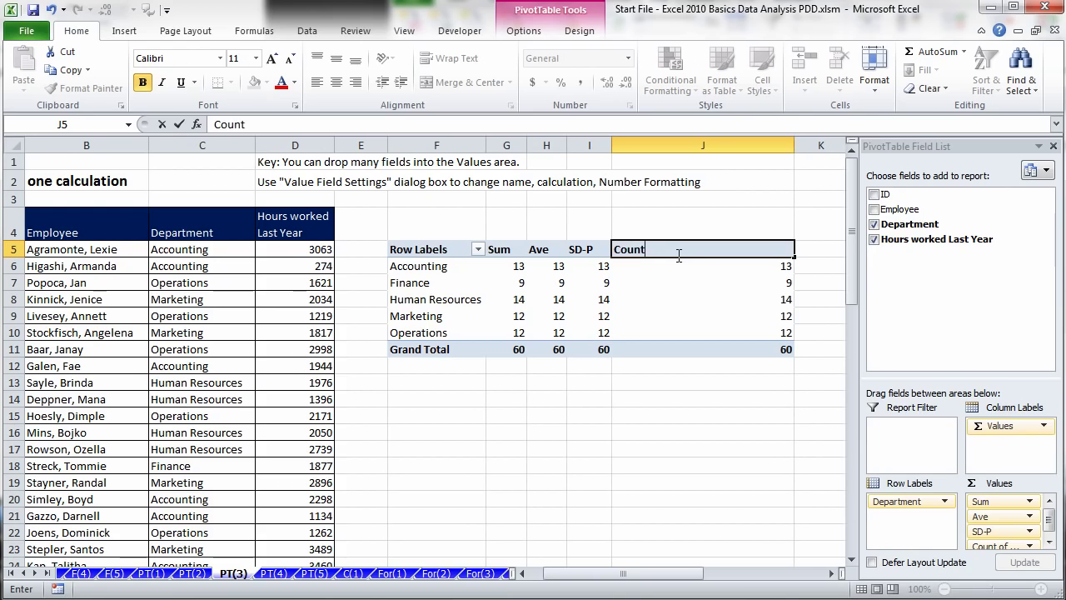
{"action": "left_click", "coordinate": [720, 293]}
{"action": "left_click_drag", "start_coordinate": [794, 144], "coordinate": [663, 172]}
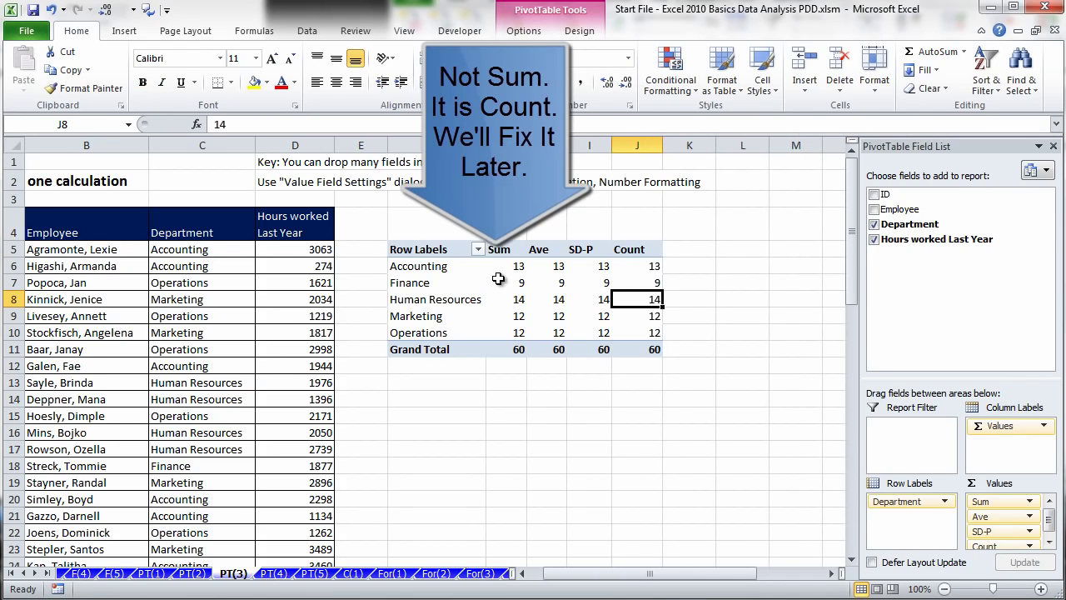
Summarize the values of the PivotTable's Ave column by Average.
{"action": "right_click", "coordinate": [549, 265]}
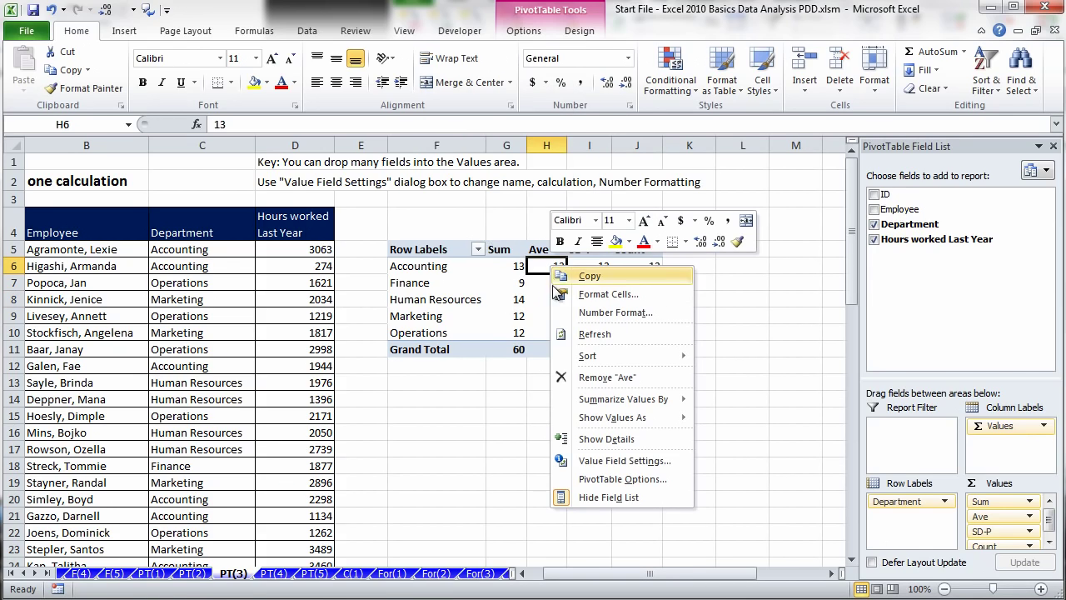
{"action": "mouse_move", "coordinate": [581, 399]}
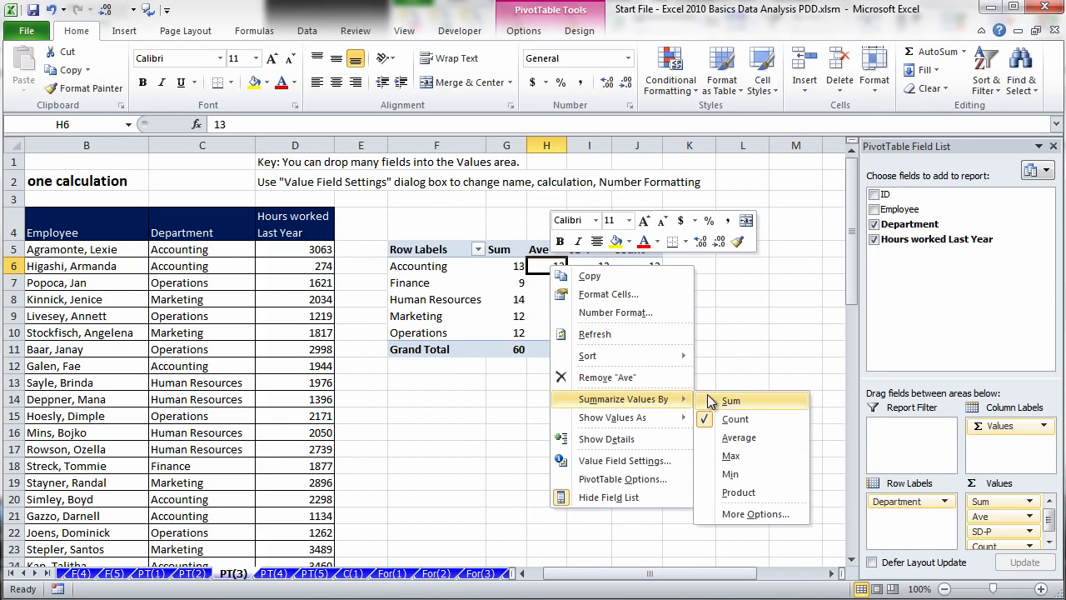
{"action": "left_click", "coordinate": [746, 443]}
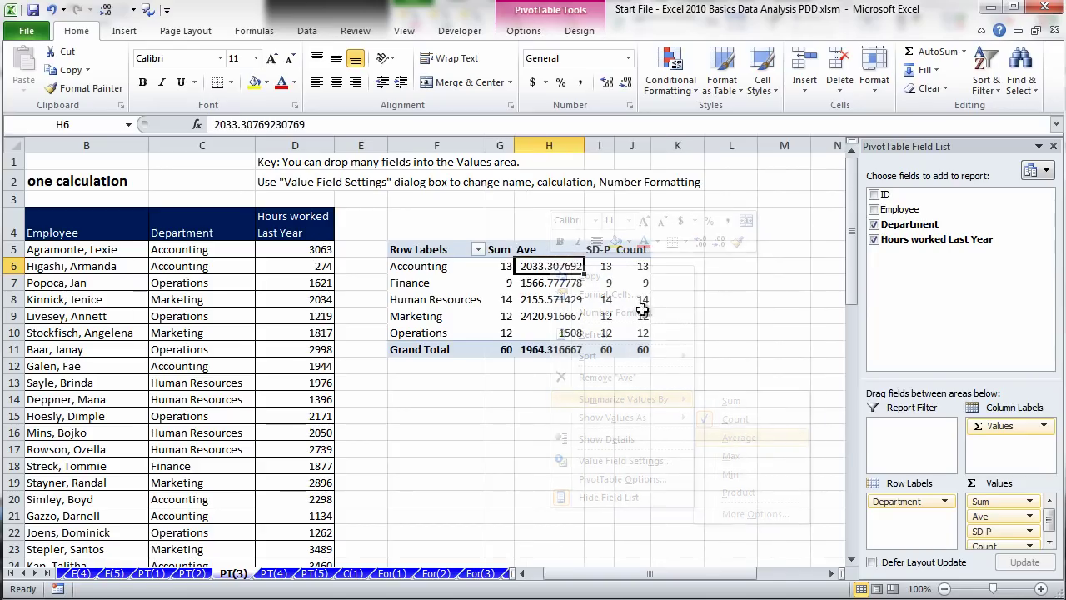
{"action": "mouse_move", "coordinate": [567, 268]}
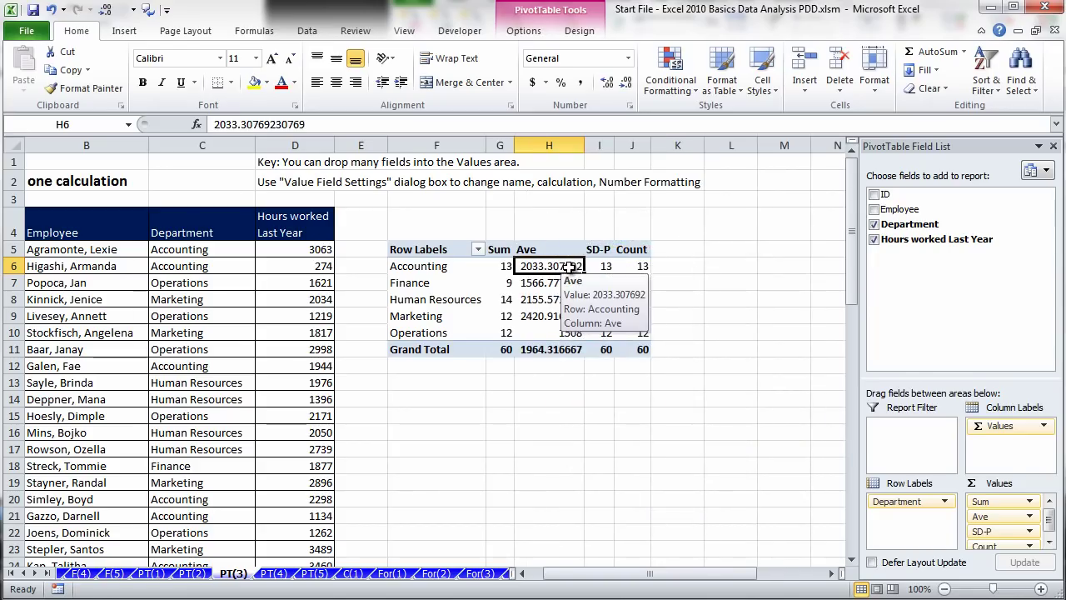
{"action": "left_click", "coordinate": [559, 248]}
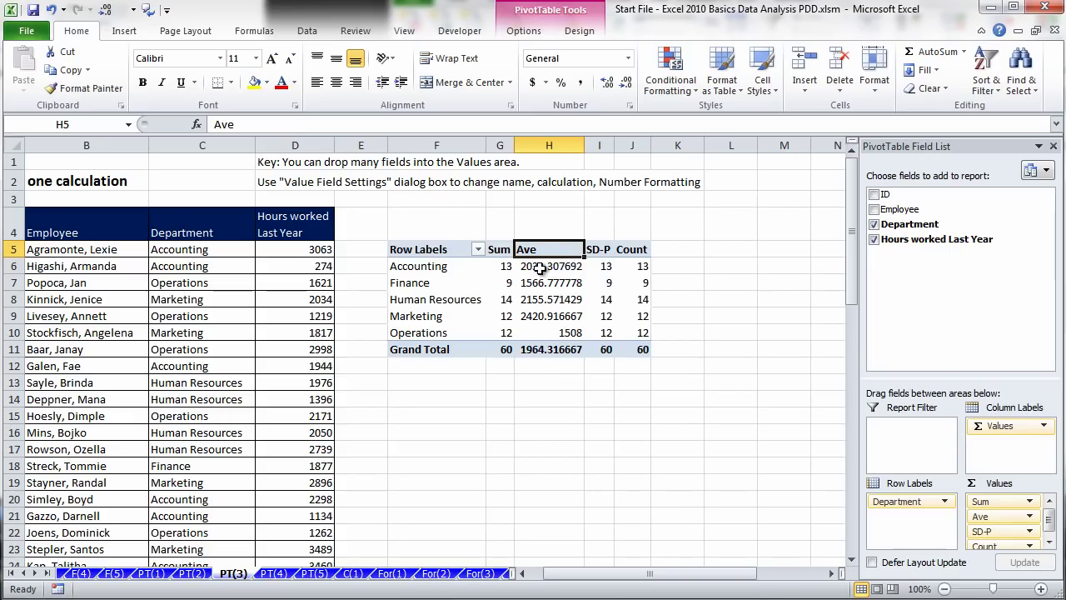
Set the Ave field's number format to Number with 0 decimal places and slightly widen columns G and H.
{"action": "left_click", "coordinate": [540, 267]}
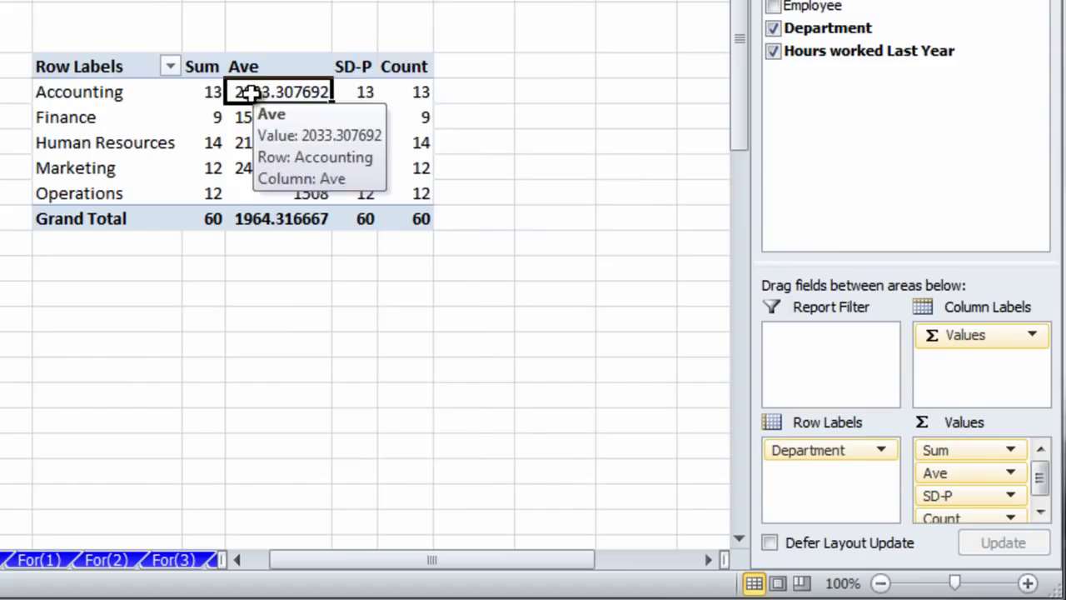
{"action": "right_click", "coordinate": [537, 266]}
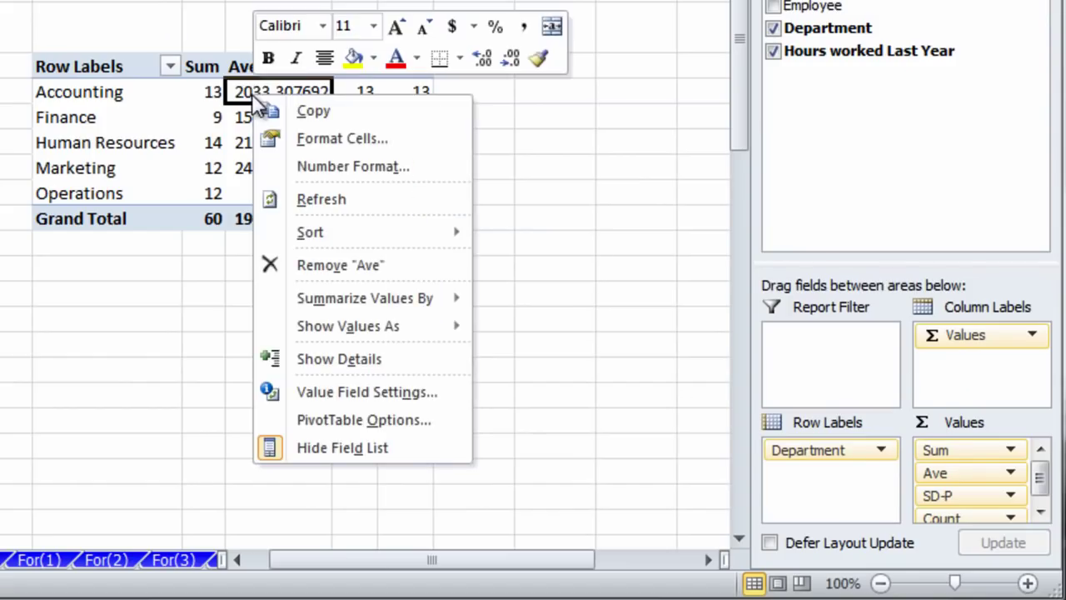
{"action": "left_click", "coordinate": [356, 391]}
{"action": "left_click_drag", "start_coordinate": [347, 198], "coordinate": [403, 15]}
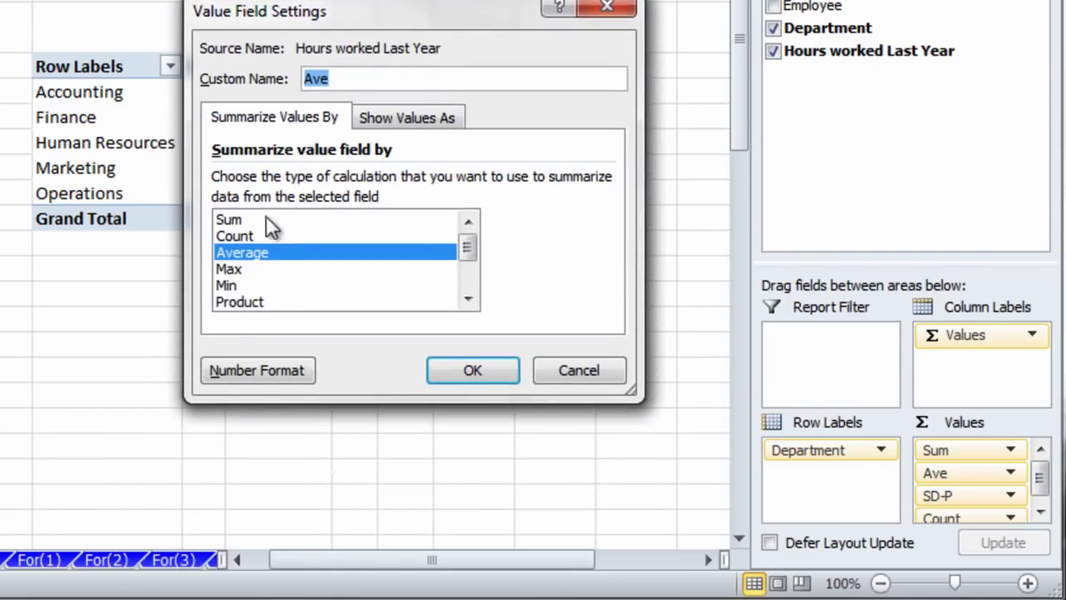
{"action": "left_click", "coordinate": [250, 371]}
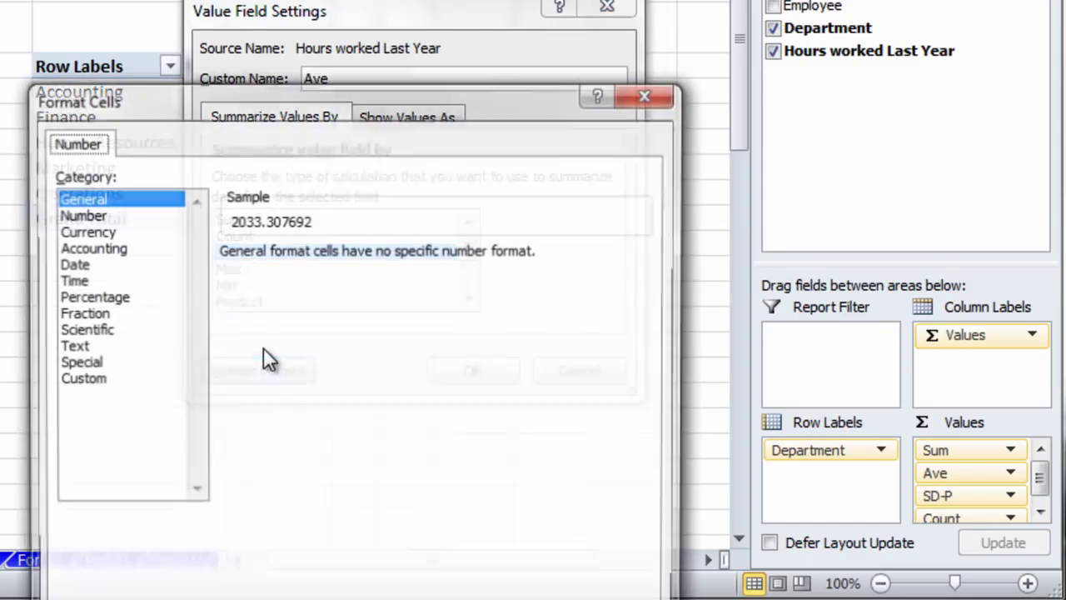
{"action": "left_click", "coordinate": [96, 233]}
{"action": "left_click", "coordinate": [166, 214]}
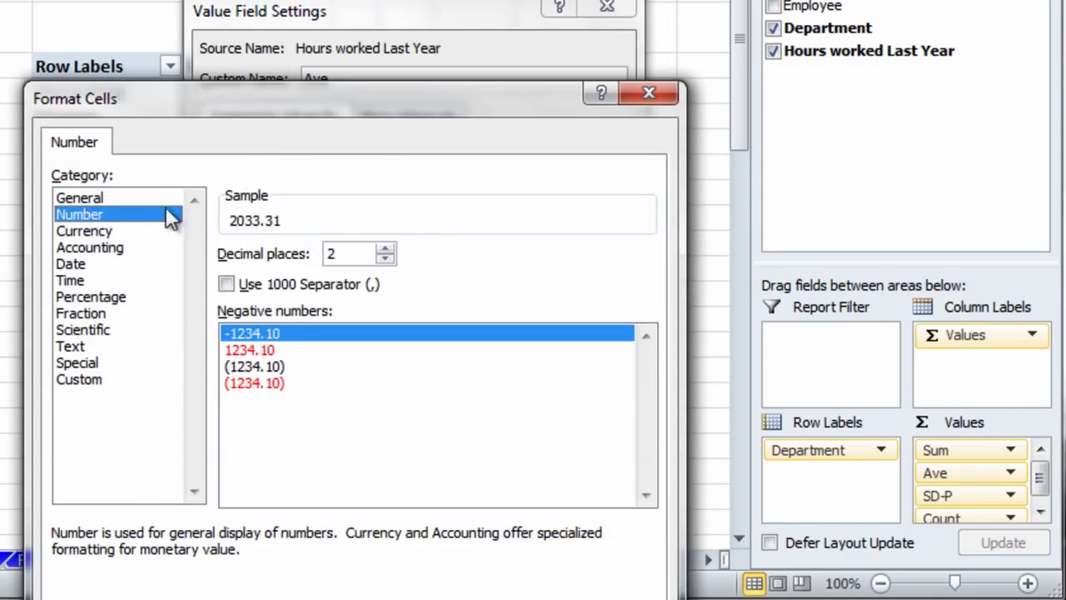
{"action": "left_click", "coordinate": [385, 248]}
{"action": "left_click", "coordinate": [384, 258]}
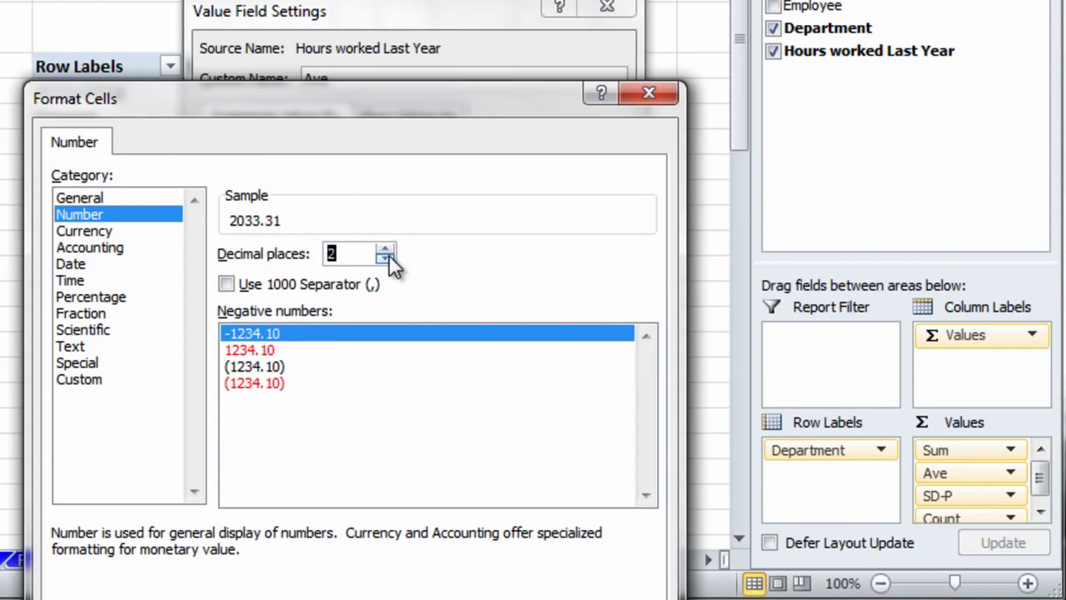
{"action": "left_click", "coordinate": [386, 259]}
{"action": "left_click", "coordinate": [386, 258]}
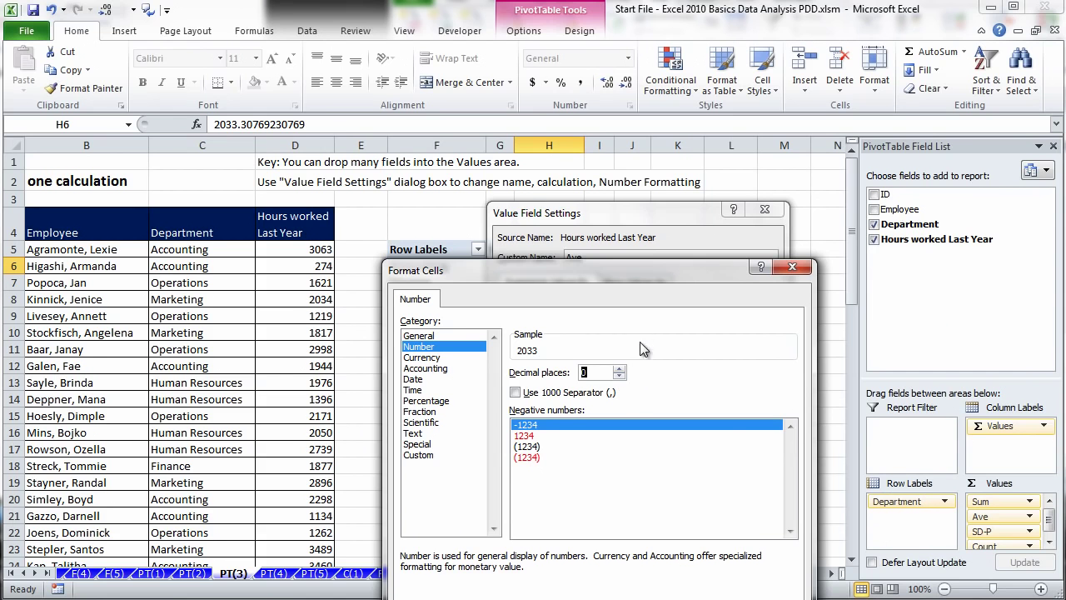
{"action": "left_click_drag", "start_coordinate": [640, 277], "coordinate": [614, 165]}
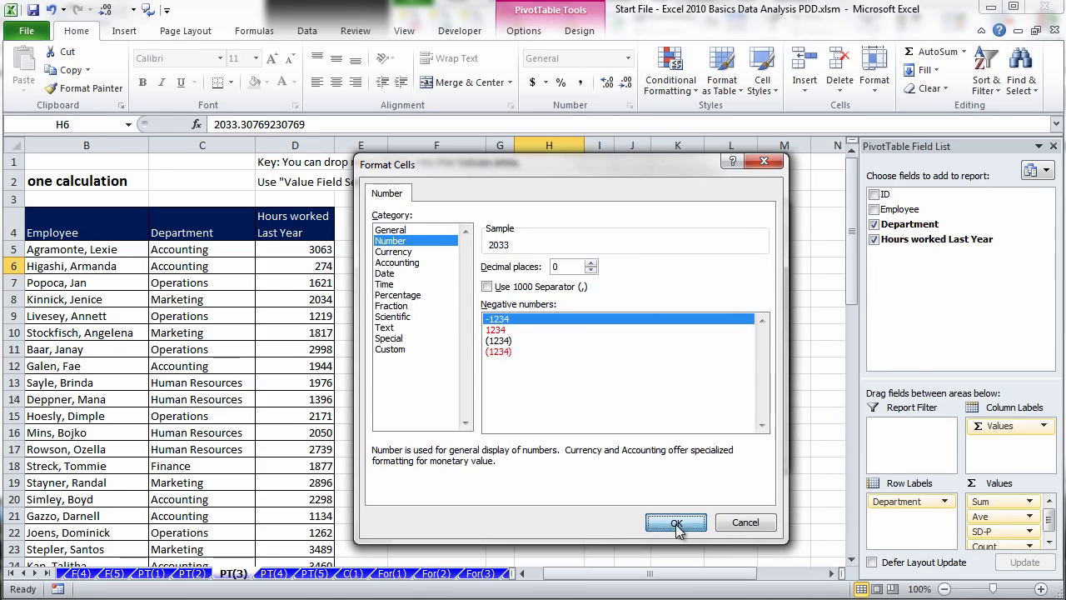
{"action": "left_click", "coordinate": [678, 522]}
{"action": "left_click", "coordinate": [676, 449]}
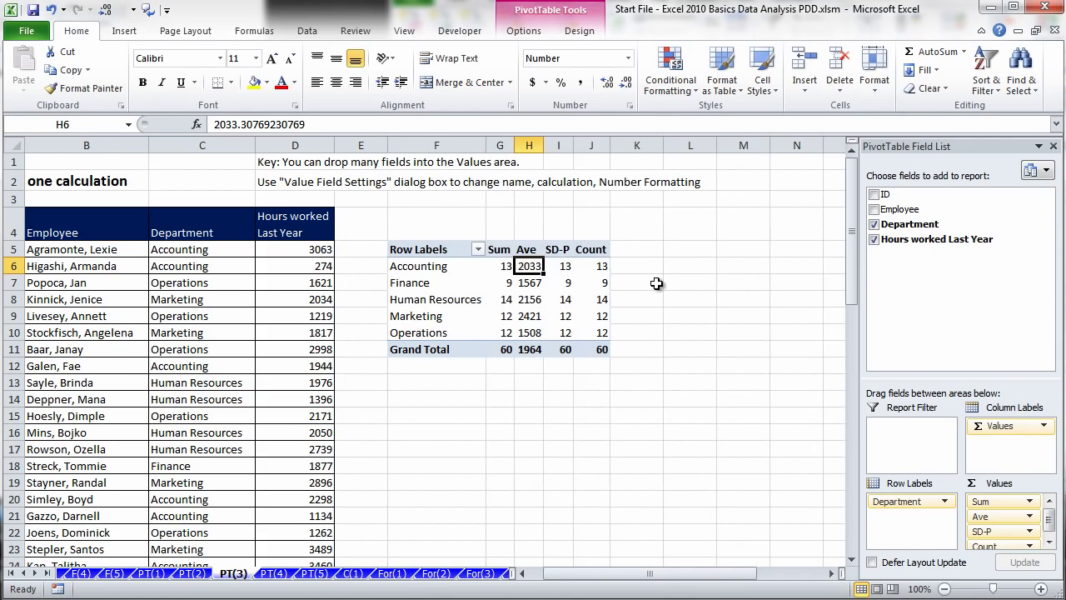
{"action": "left_click_drag", "start_coordinate": [543, 145], "coordinate": [519, 144]}
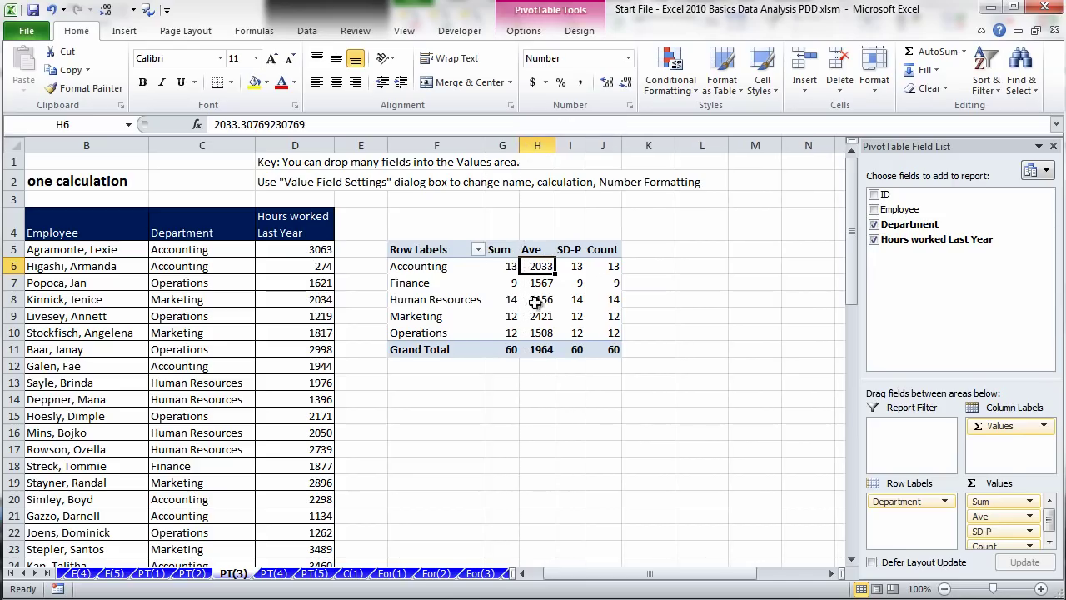
Summarize the values of the PivotTable's Sum column by Sum.
{"action": "left_click", "coordinate": [502, 270]}
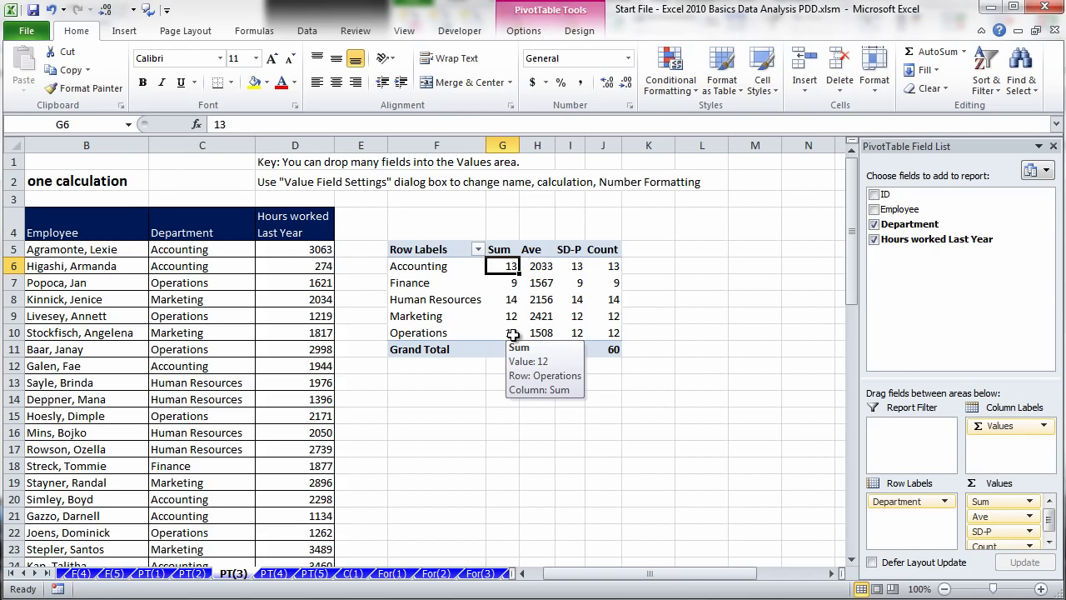
{"action": "right_click", "coordinate": [500, 267]}
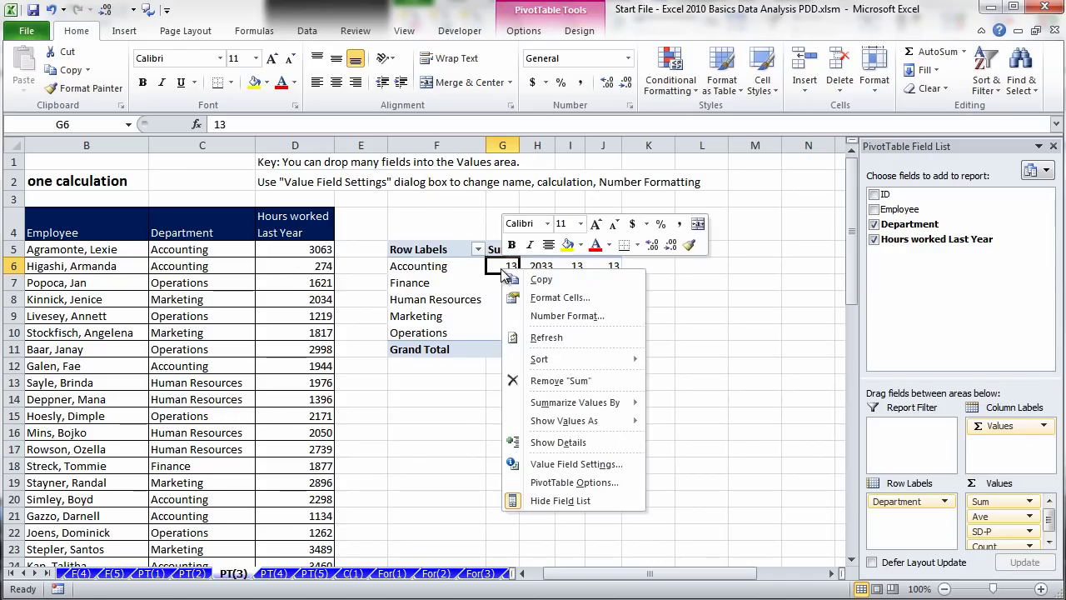
{"action": "mouse_move", "coordinate": [563, 407]}
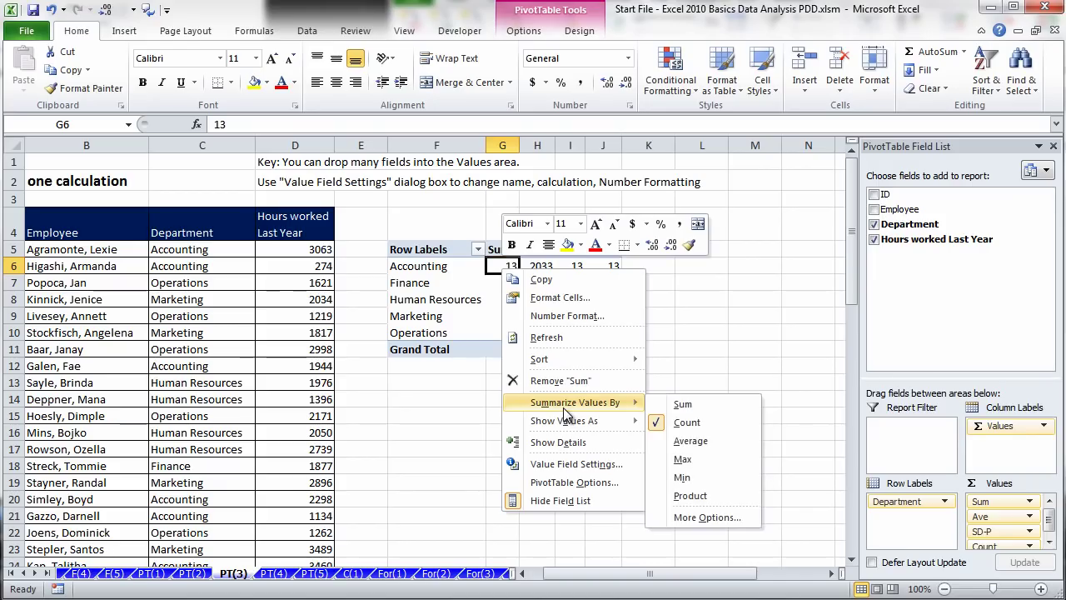
{"action": "left_click", "coordinate": [683, 405]}
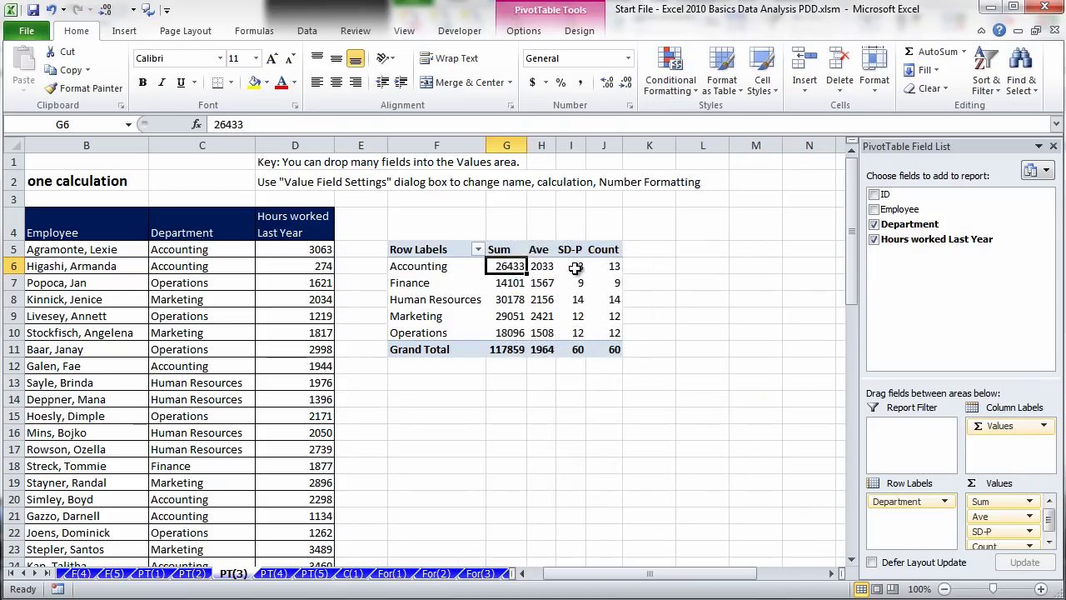
Choose StdDevp as the calculation for the SD-P column in its value field settings.
{"action": "left_click", "coordinate": [575, 267]}
{"action": "right_click", "coordinate": [575, 267]}
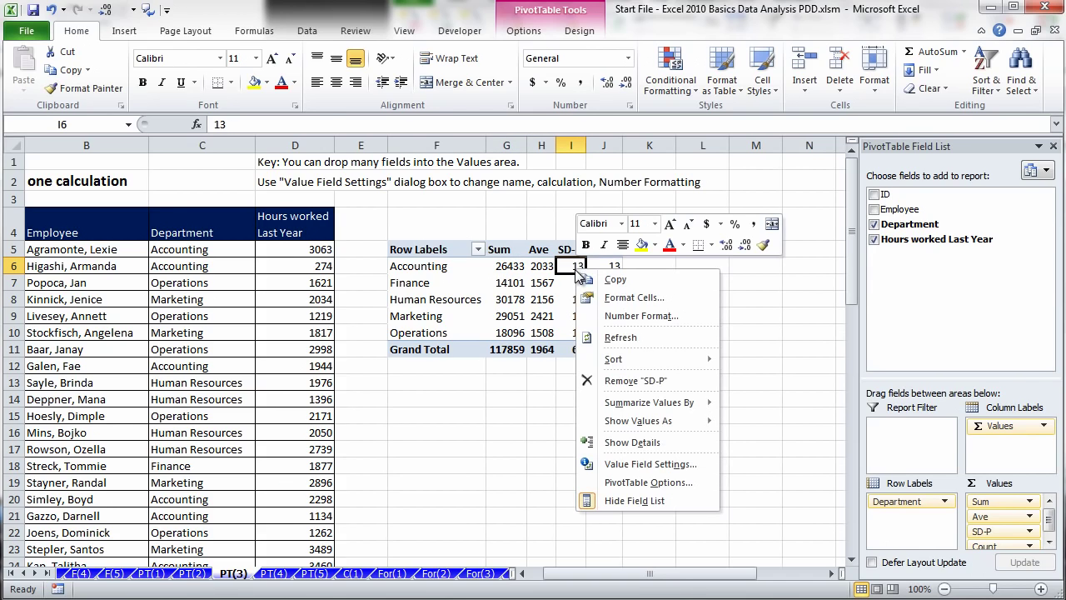
{"action": "left_click", "coordinate": [621, 468]}
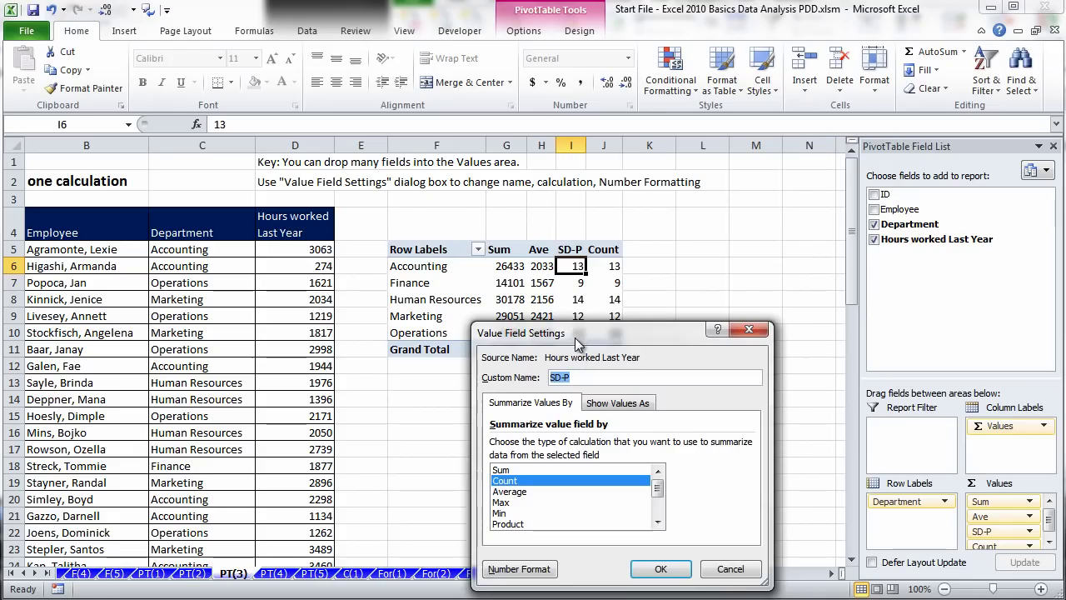
{"action": "left_click_drag", "start_coordinate": [573, 339], "coordinate": [580, 227]}
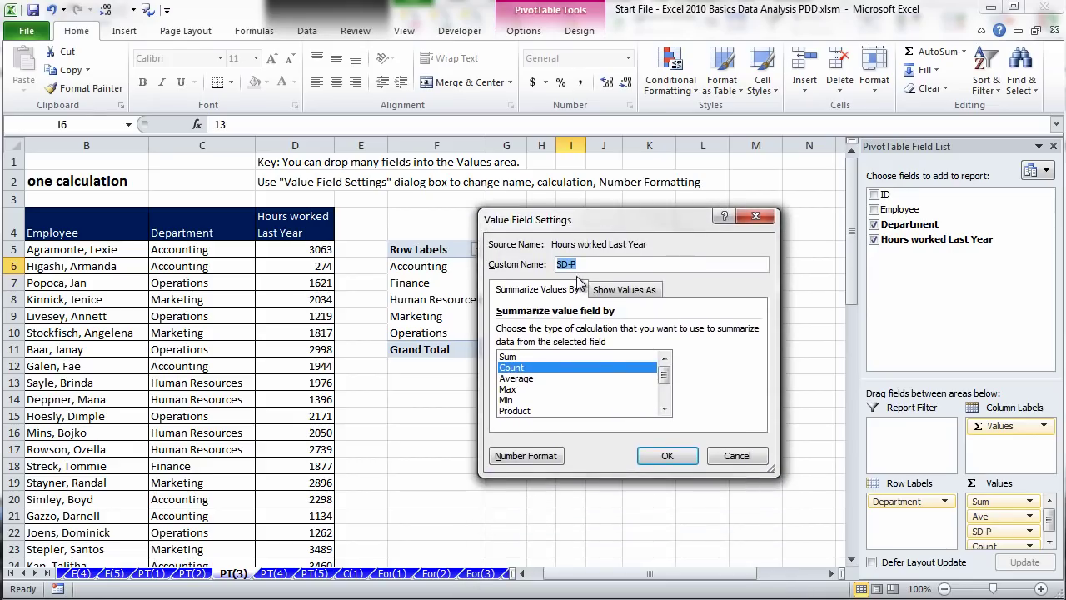
{"action": "left_click", "coordinate": [664, 408]}
{"action": "left_click", "coordinate": [663, 408]}
{"action": "left_click", "coordinate": [664, 408]}
{"action": "left_click", "coordinate": [664, 408]}
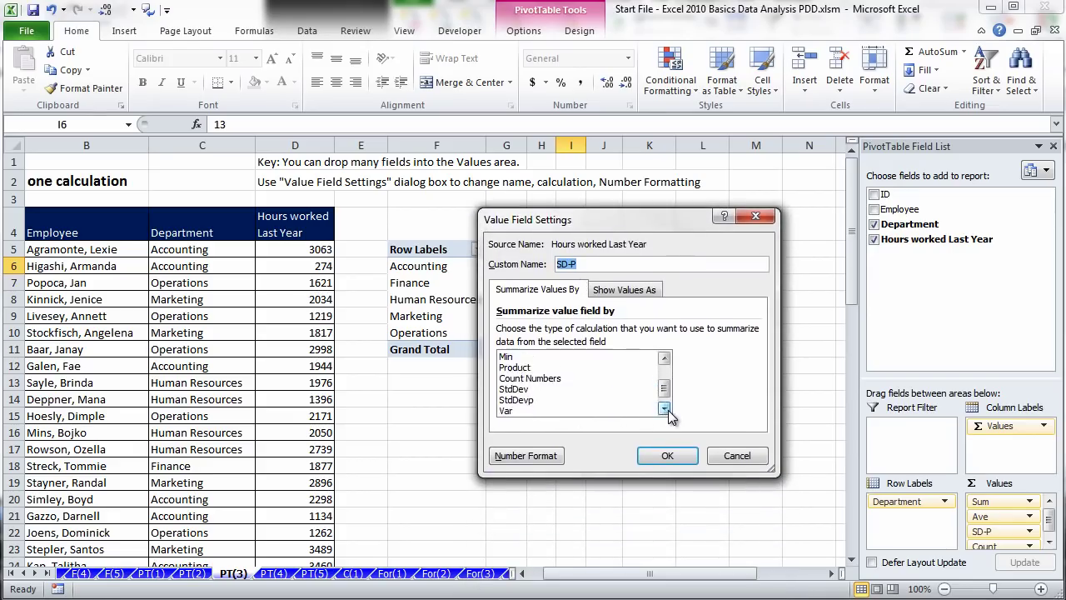
{"action": "left_click", "coordinate": [663, 408]}
{"action": "left_click", "coordinate": [514, 389]}
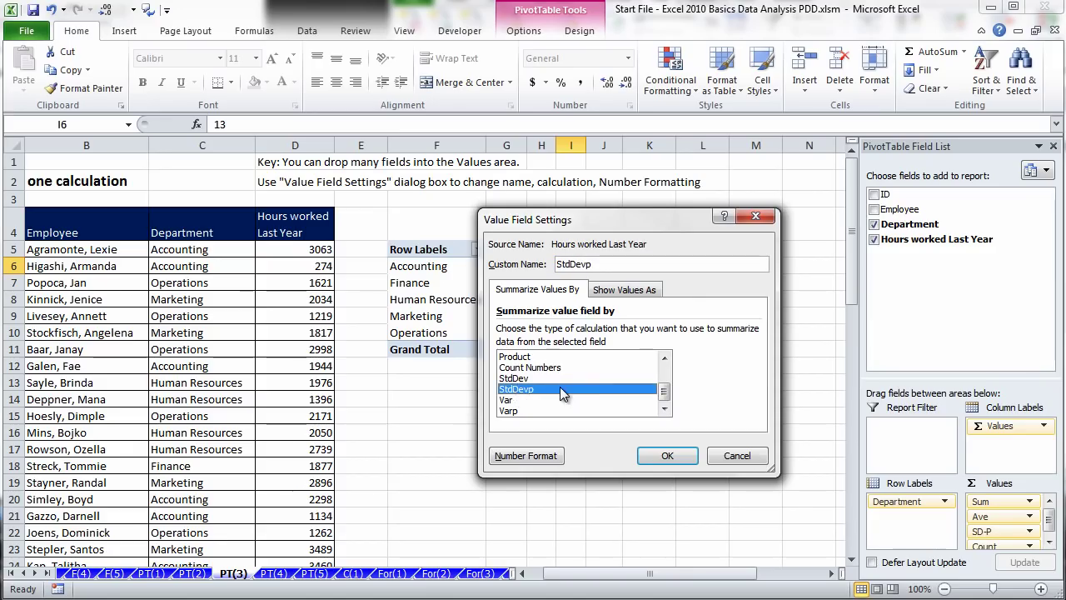
Set the standard deviation field's number format to Number with 0 decimal places and apply its value field settings.
{"action": "left_click", "coordinate": [537, 457]}
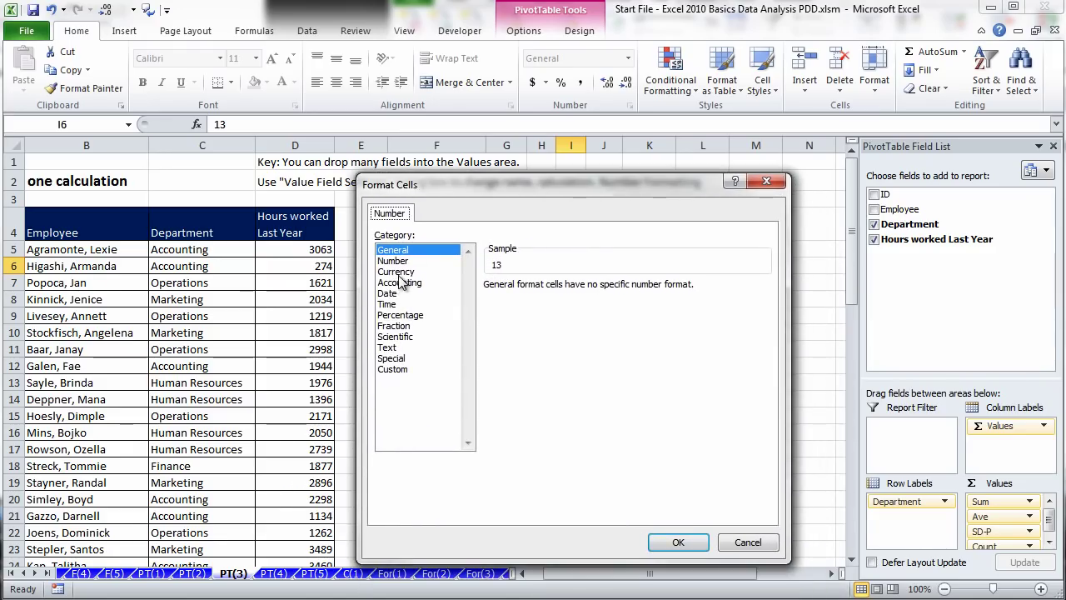
{"action": "left_click", "coordinate": [392, 261]}
{"action": "left_click", "coordinate": [593, 290]}
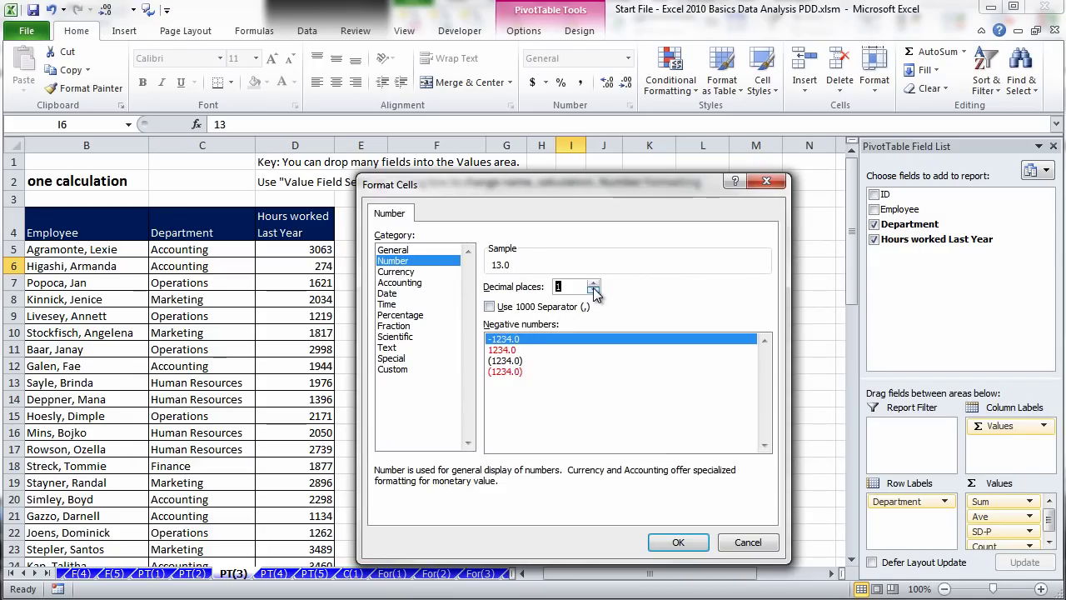
{"action": "left_click", "coordinate": [593, 289]}
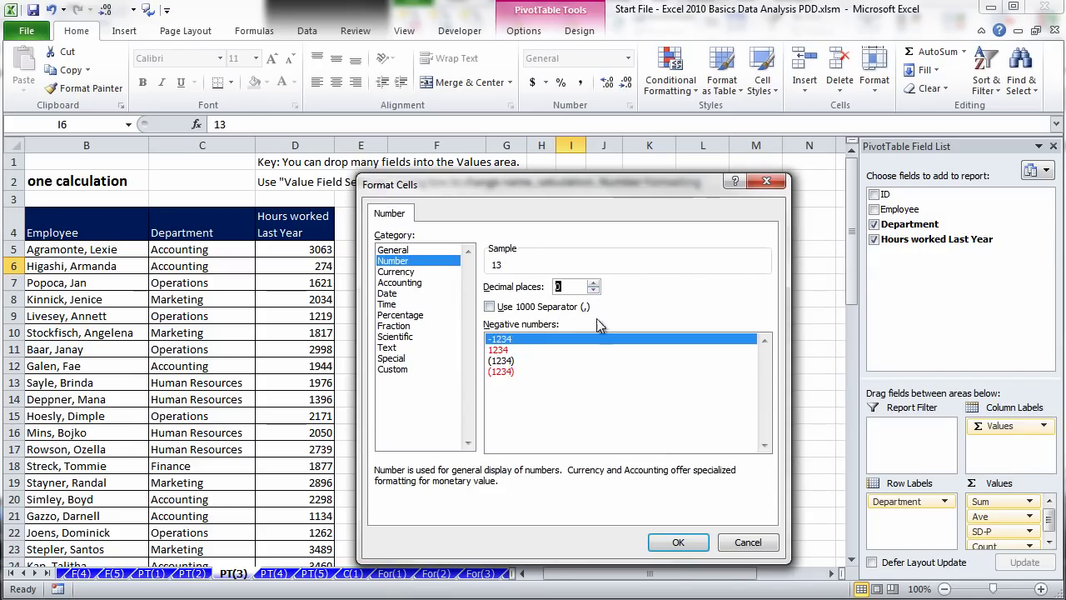
{"action": "left_click", "coordinate": [681, 542]}
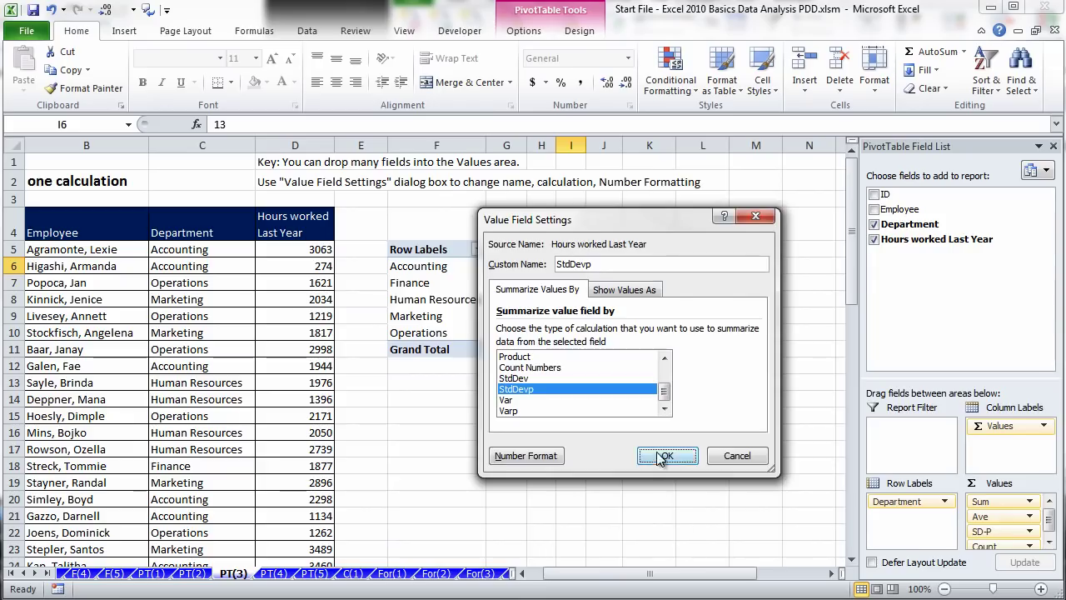
{"action": "left_click", "coordinate": [662, 456]}
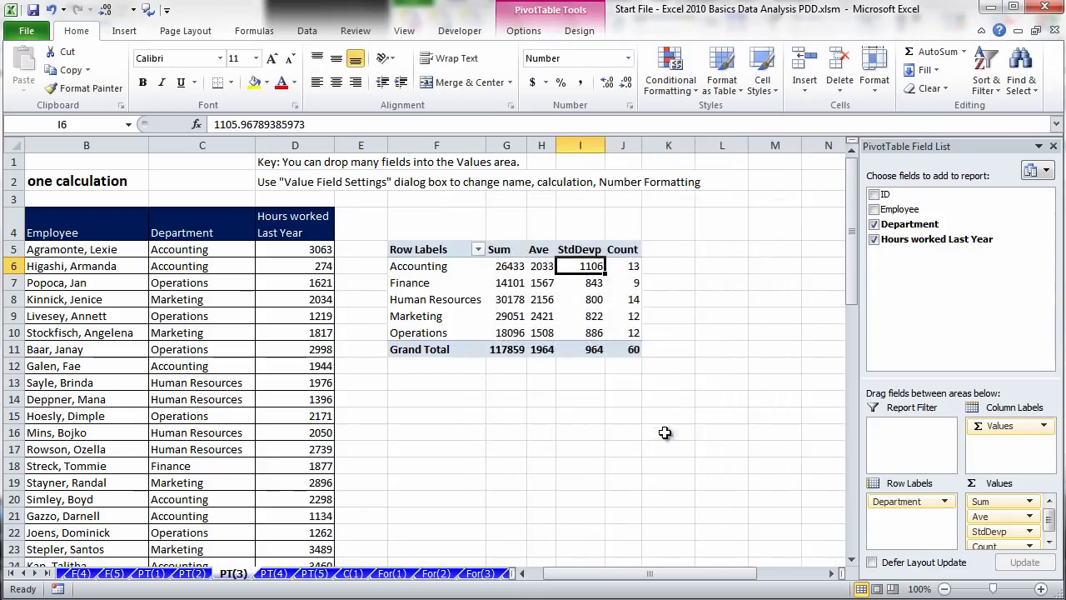
Summarize the values of the PivotTable's Count column by Count.
{"action": "left_click", "coordinate": [631, 266]}
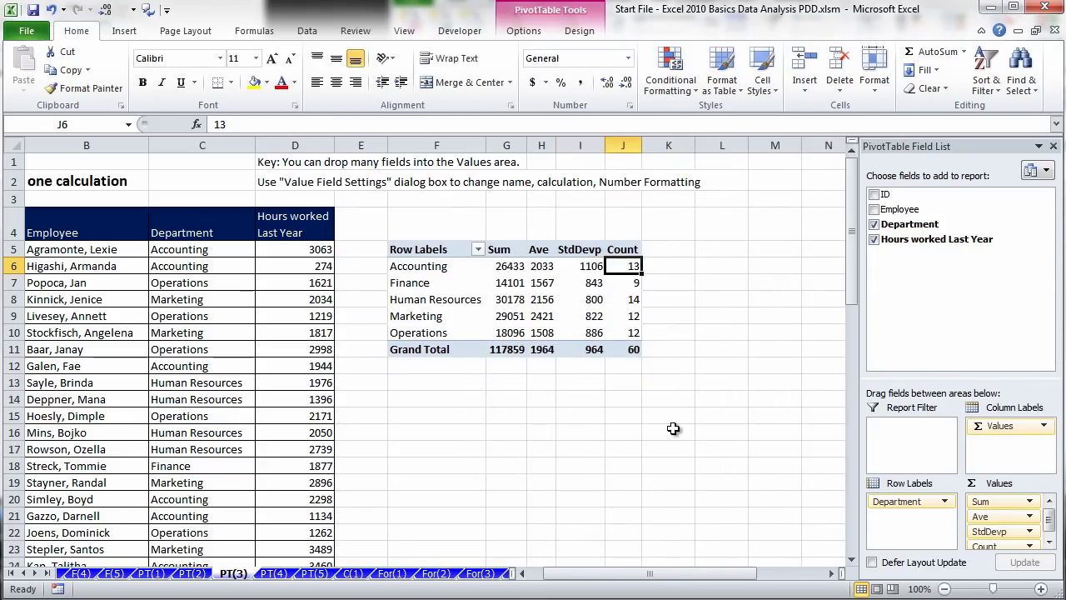
{"action": "right_click", "coordinate": [623, 265]}
{"action": "mouse_move", "coordinate": [689, 397]}
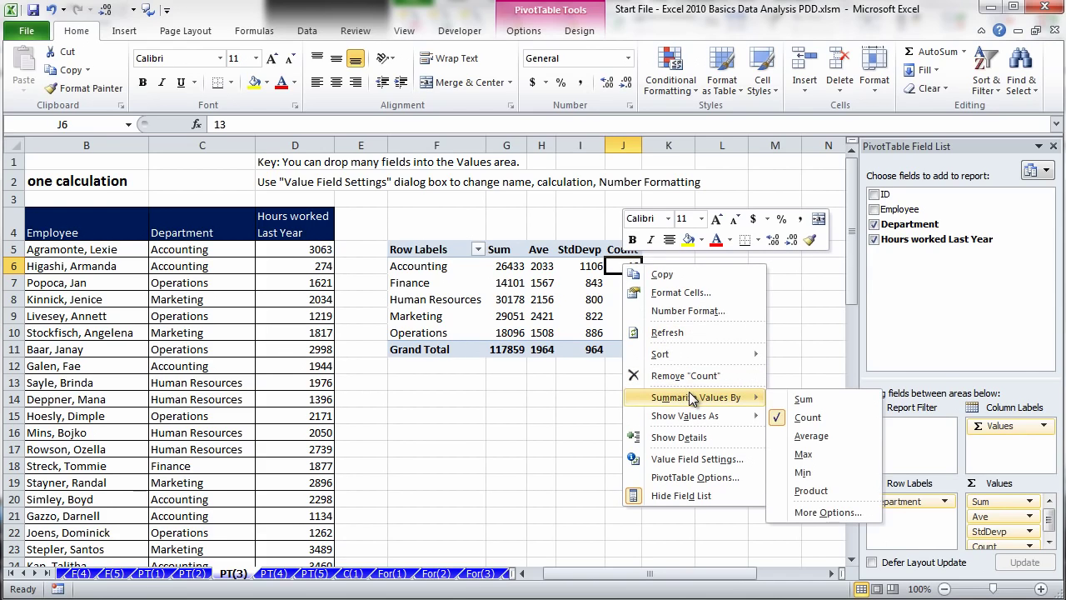
{"action": "left_click", "coordinate": [813, 420]}
{"action": "left_click", "coordinate": [711, 267]}
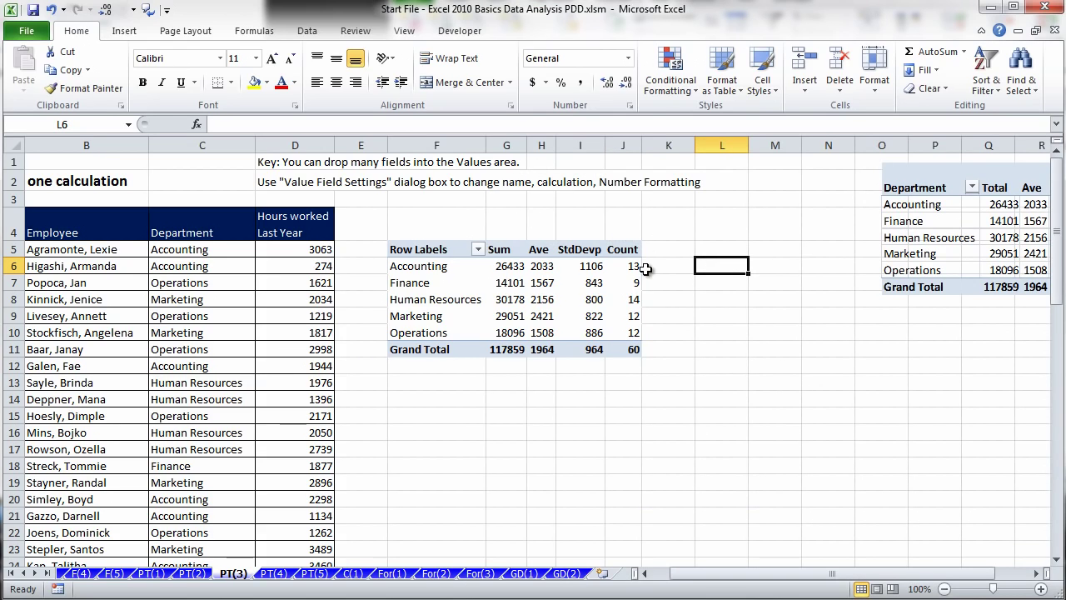
{"action": "left_click", "coordinate": [505, 268]}
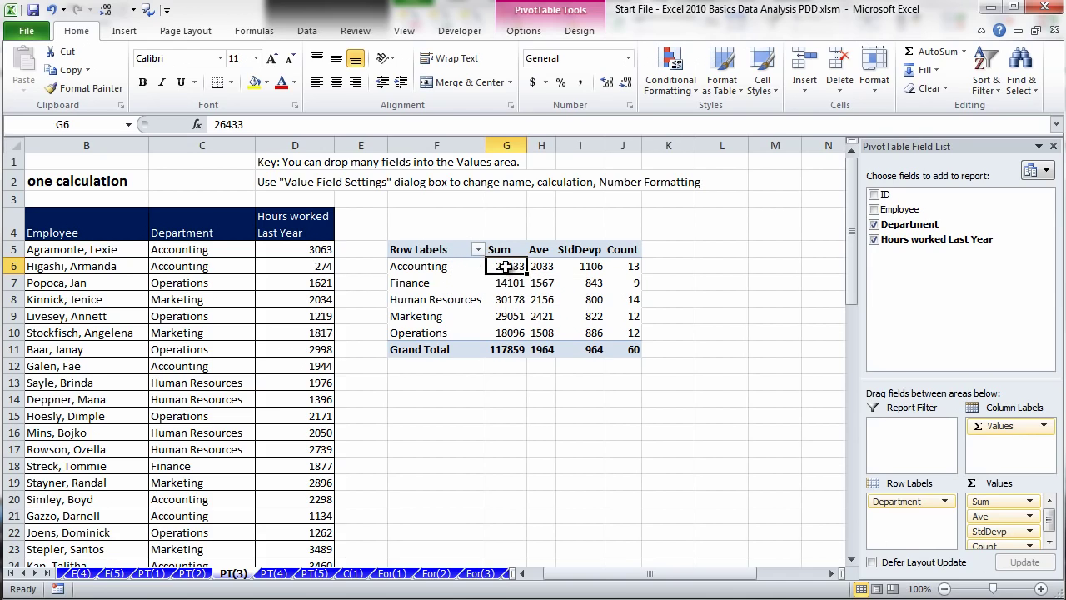
{"action": "left_click", "coordinate": [549, 266]}
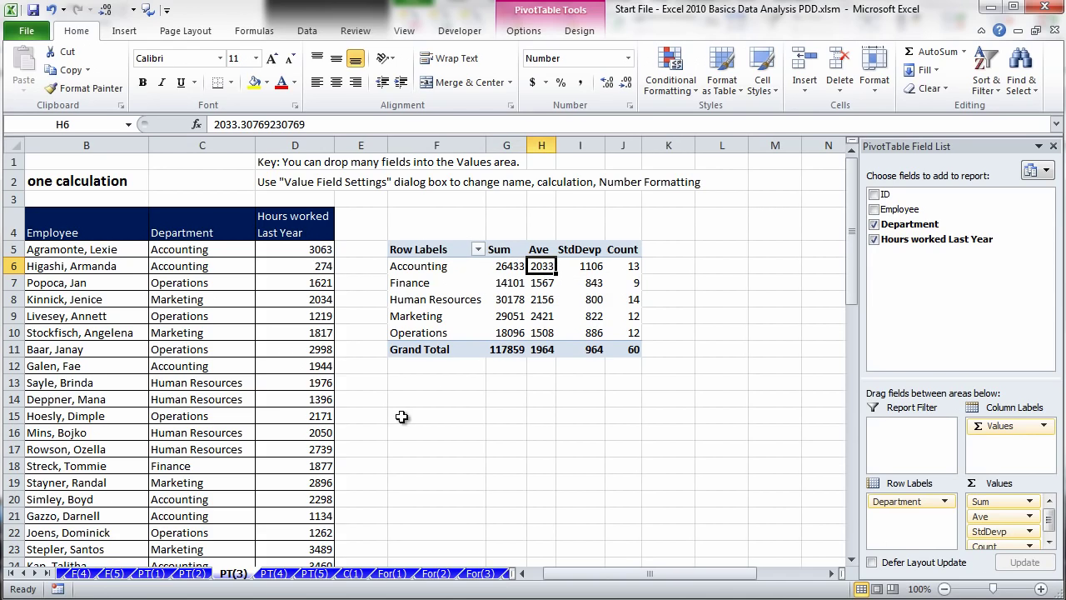
Switch to sheet PT(4), bring the sample grouped report picture beside the data for viewing, and move it back out to column L.
{"action": "left_click", "coordinate": [274, 573]}
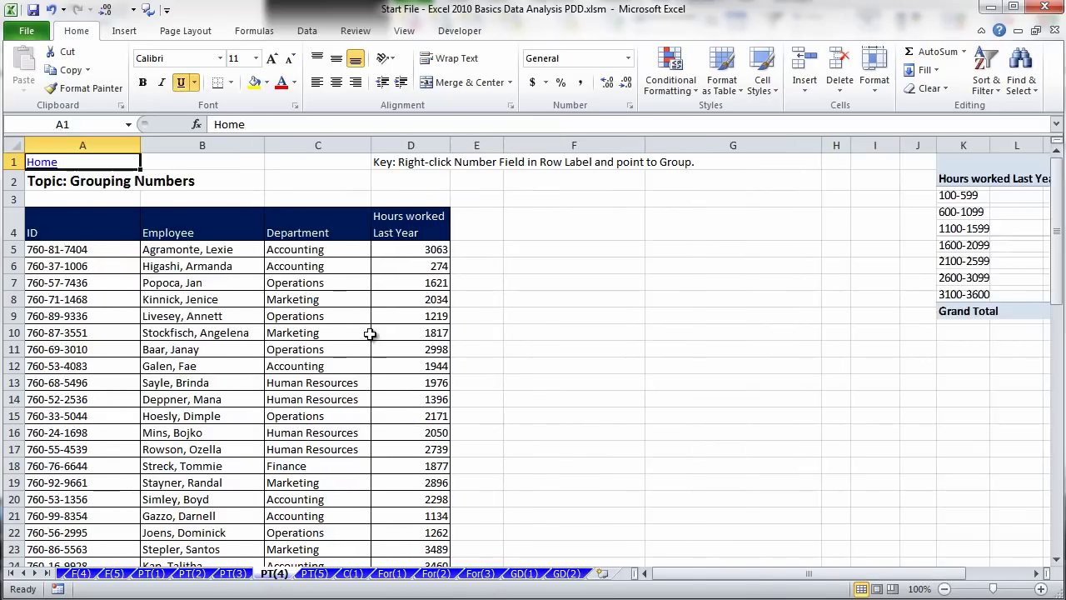
{"action": "left_click_drag", "start_coordinate": [1006, 228], "coordinate": [576, 299]}
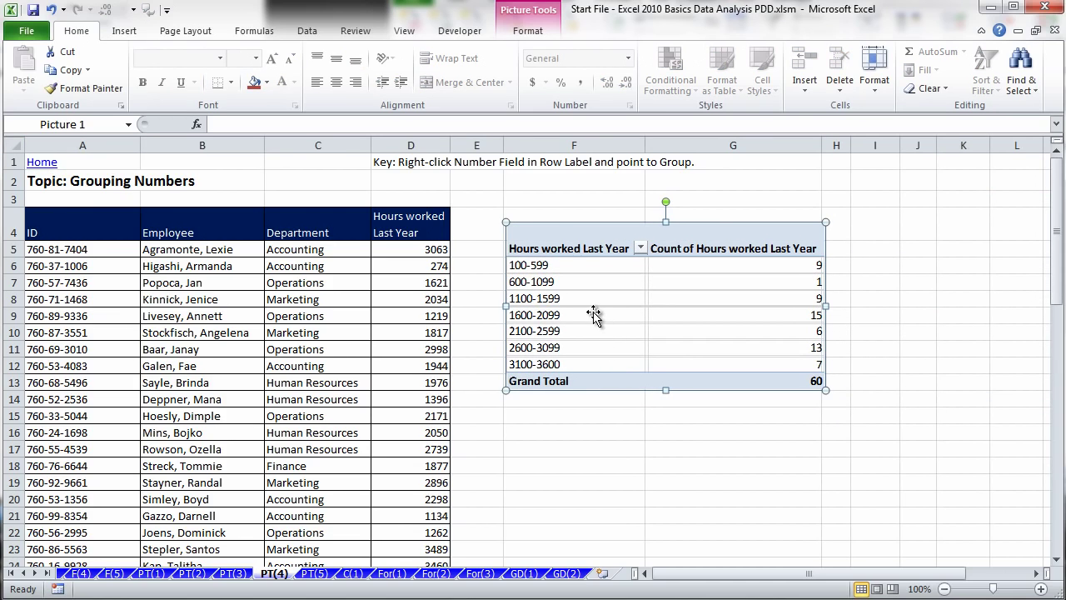
{"action": "left_click", "coordinate": [431, 254]}
{"action": "left_click", "coordinate": [432, 268]}
{"action": "left_click", "coordinate": [433, 284]}
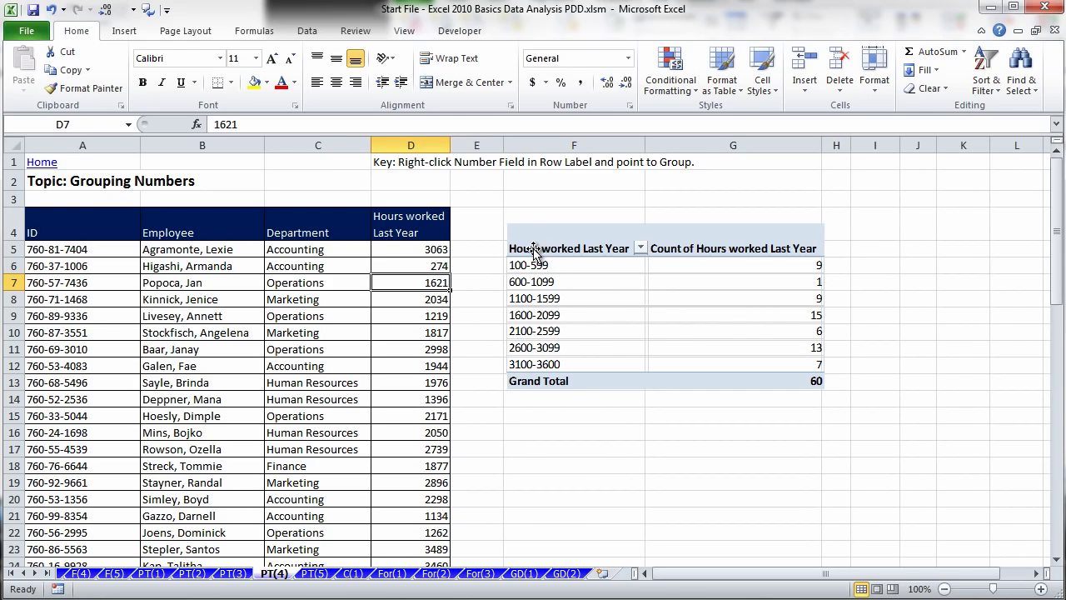
{"action": "left_click_drag", "start_coordinate": [531, 250], "coordinate": [589, 253]}
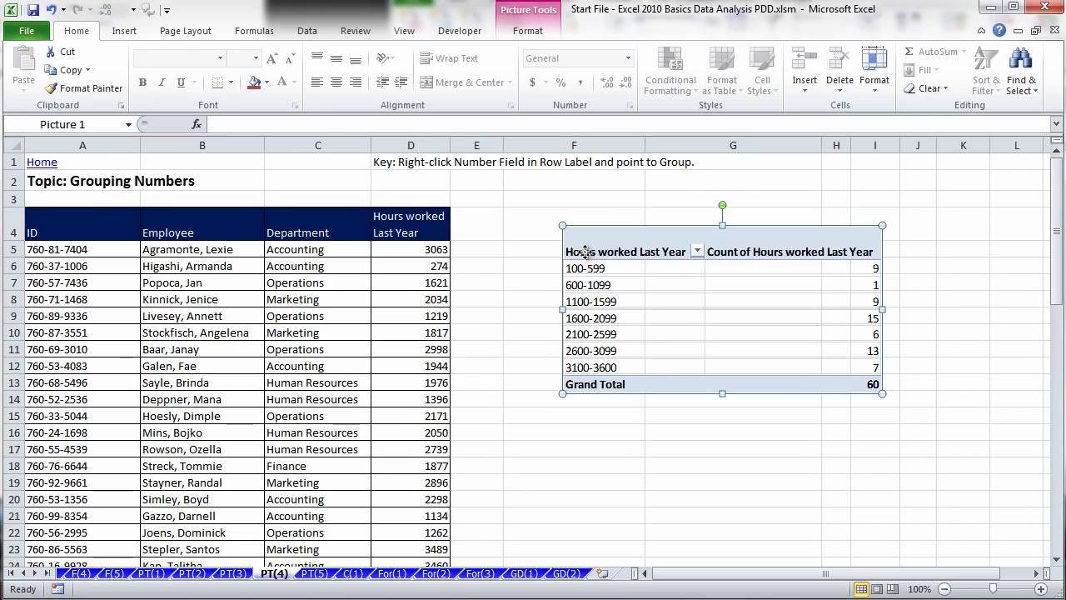
{"action": "left_click_drag", "start_coordinate": [584, 251], "coordinate": [1006, 189]}
Create a PivotTable from the employee data range A4:D64, placed on the existing worksheet PT(4) at cell F5.
{"action": "left_click", "coordinate": [388, 250]}
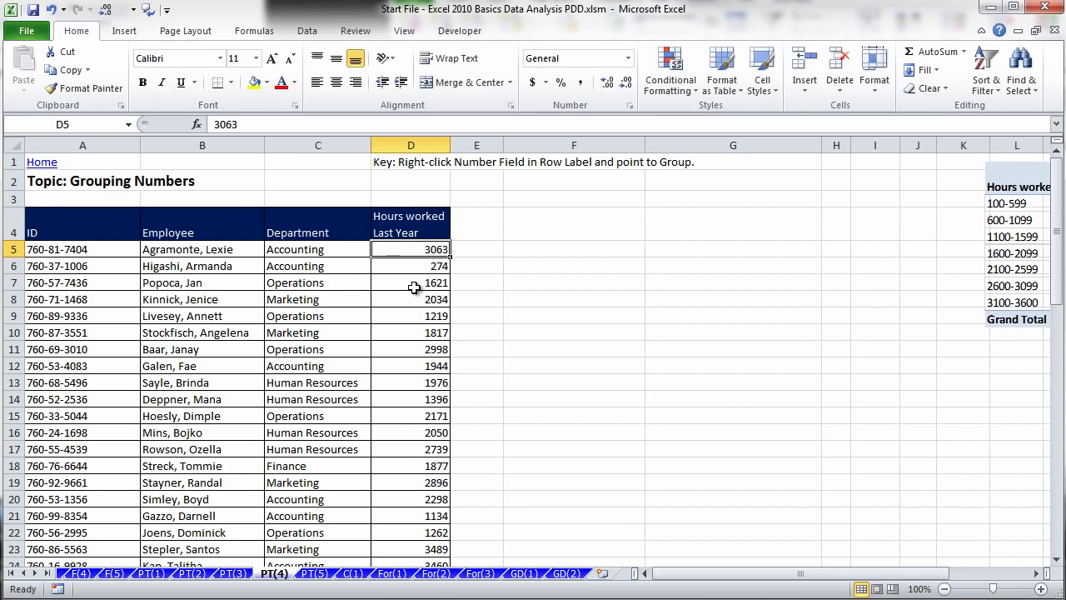
{"action": "key", "text": "alt"}
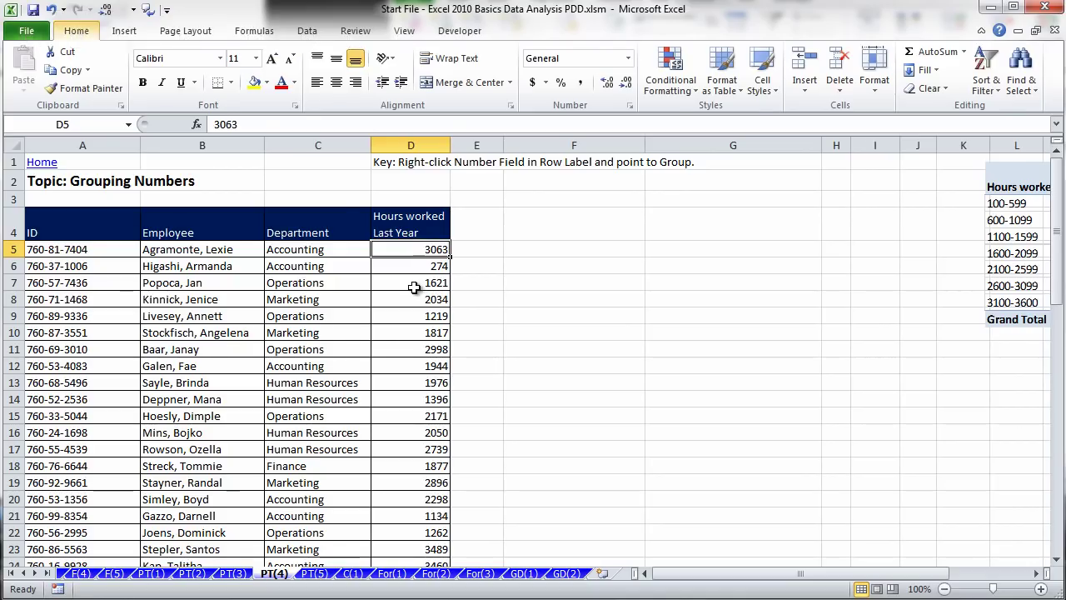
{"action": "key", "text": "n"}
{"action": "key", "text": "v"}
{"action": "key", "text": "t"}
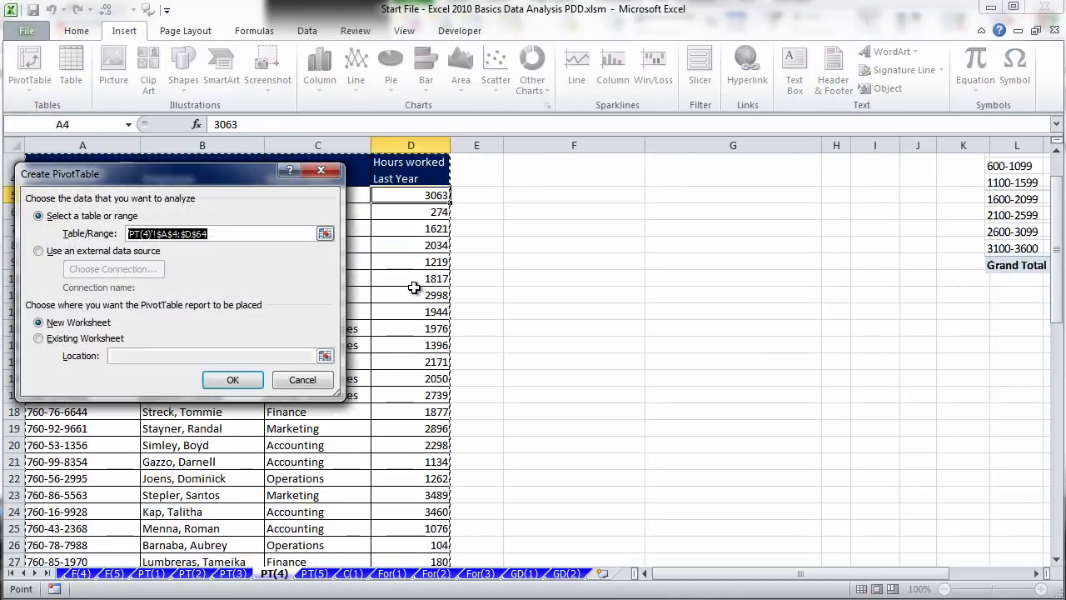
{"action": "left_click", "coordinate": [38, 338]}
{"action": "left_click", "coordinate": [139, 356]}
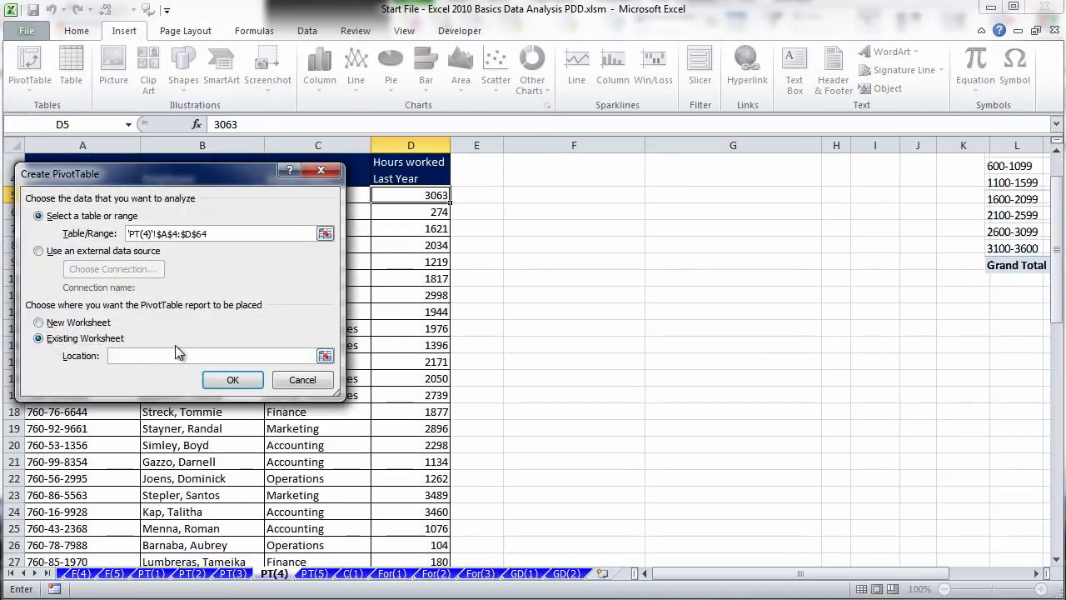
{"action": "left_click", "coordinate": [532, 195]}
{"action": "scroll", "coordinate": [555, 269], "scroll_direction": "up", "scroll_amount": 1}
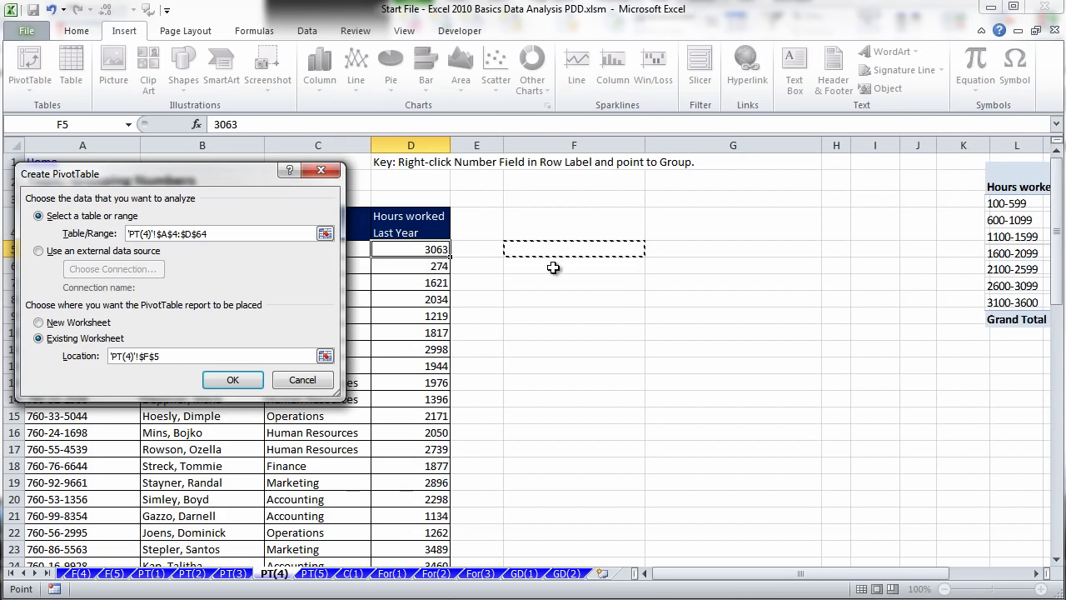
{"action": "left_click", "coordinate": [231, 381]}
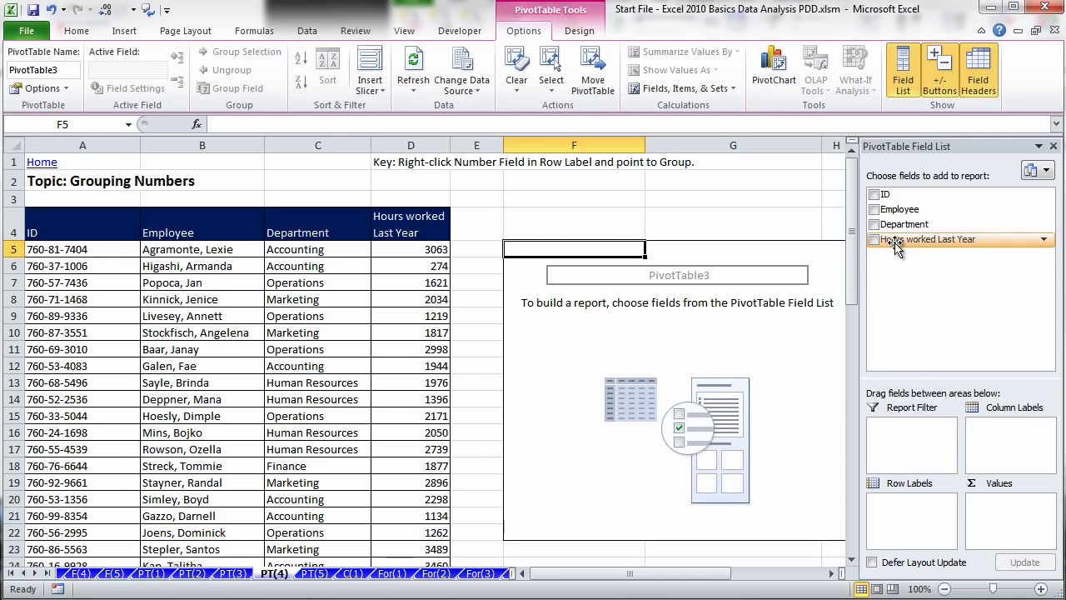
Add Hours worked Last Year as row labels and group the values from 100 to 3600 by 500.
{"action": "left_click_drag", "start_coordinate": [895, 246], "coordinate": [904, 516]}
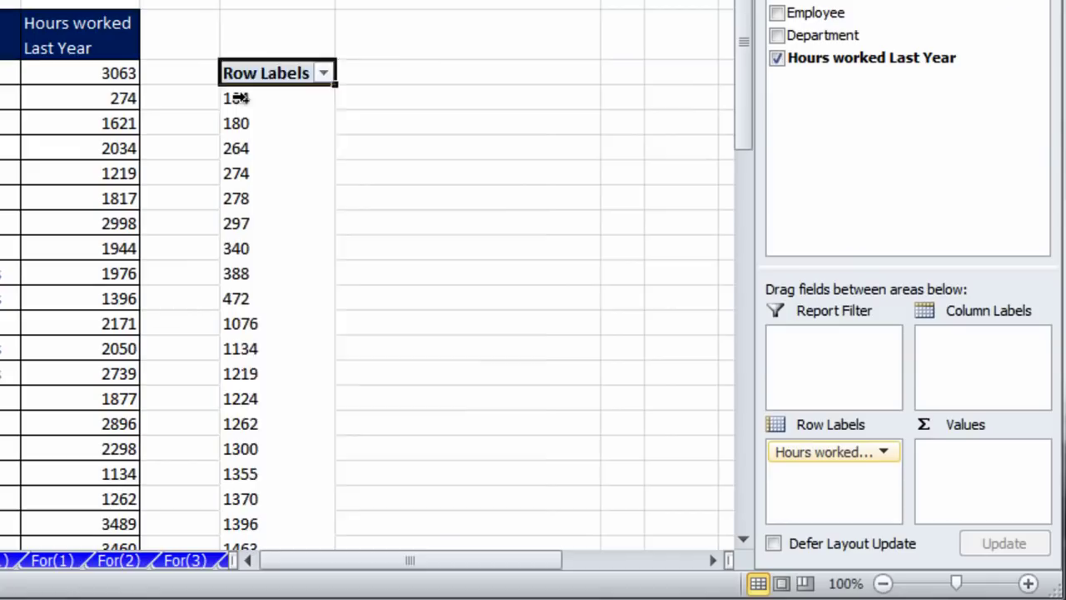
{"action": "right_click", "coordinate": [514, 265]}
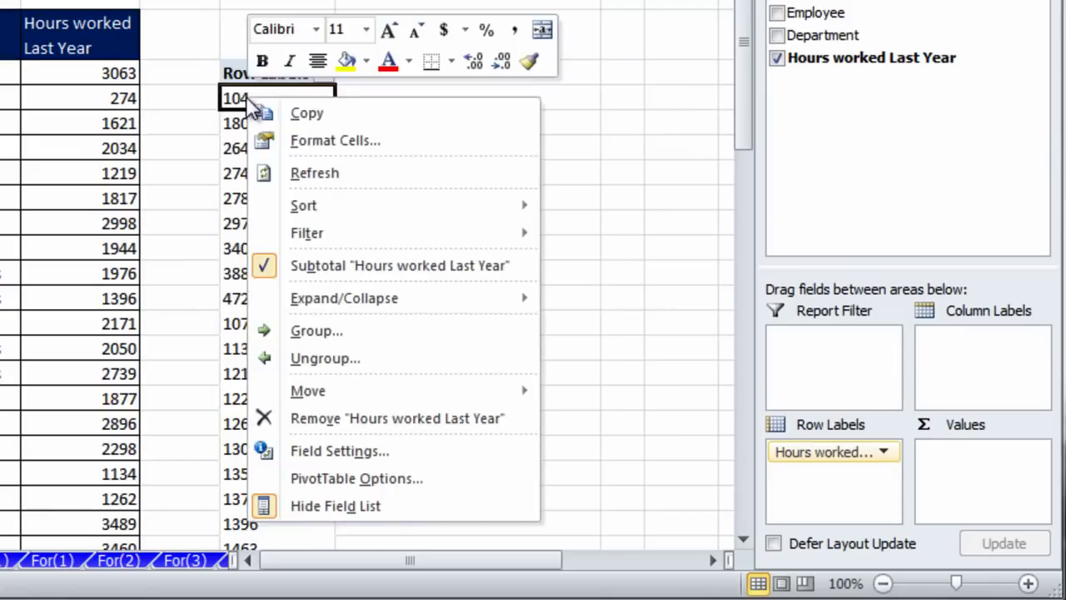
{"action": "left_click", "coordinate": [311, 331]}
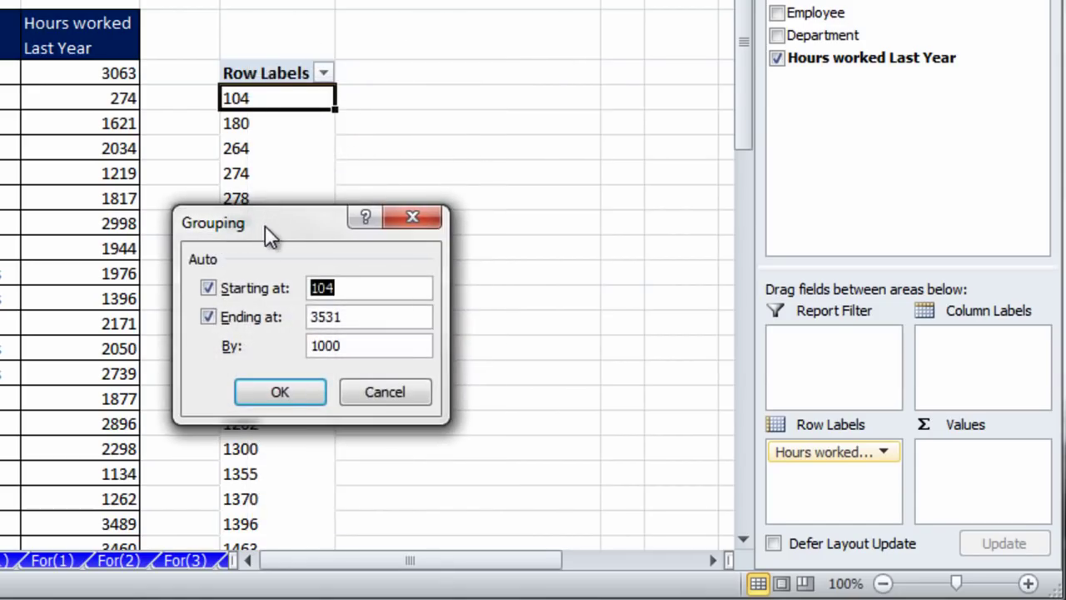
{"action": "left_click", "coordinate": [347, 288]}
{"action": "left_click_drag", "start_coordinate": [348, 288], "coordinate": [293, 285]}
{"action": "type", "text": "100"}
{"action": "key", "text": "Tab"}
{"action": "key", "text": "Tab"}
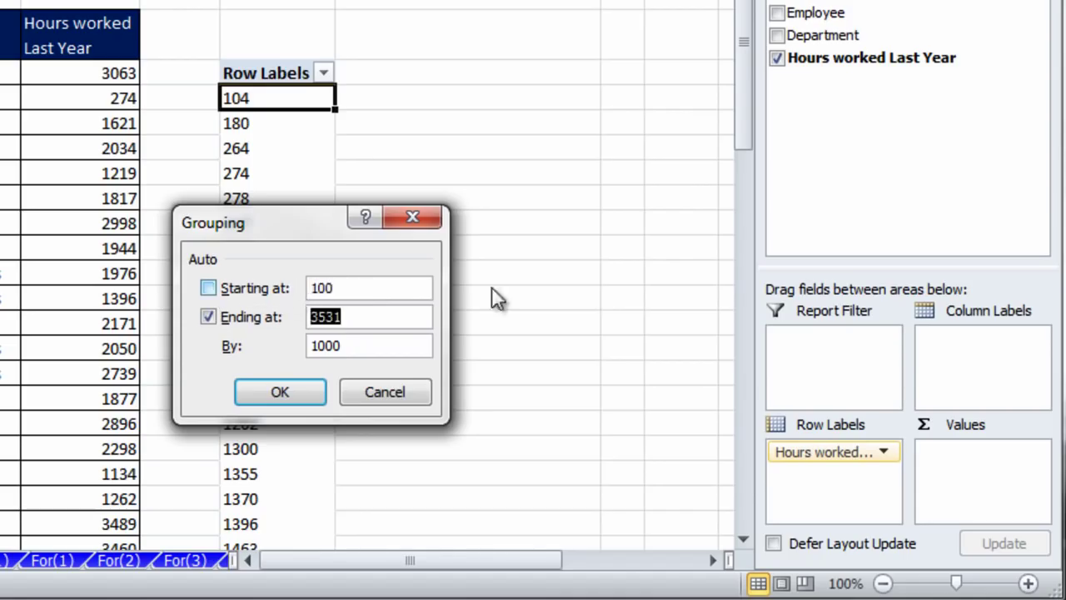
{"action": "type", "text": "3600"}
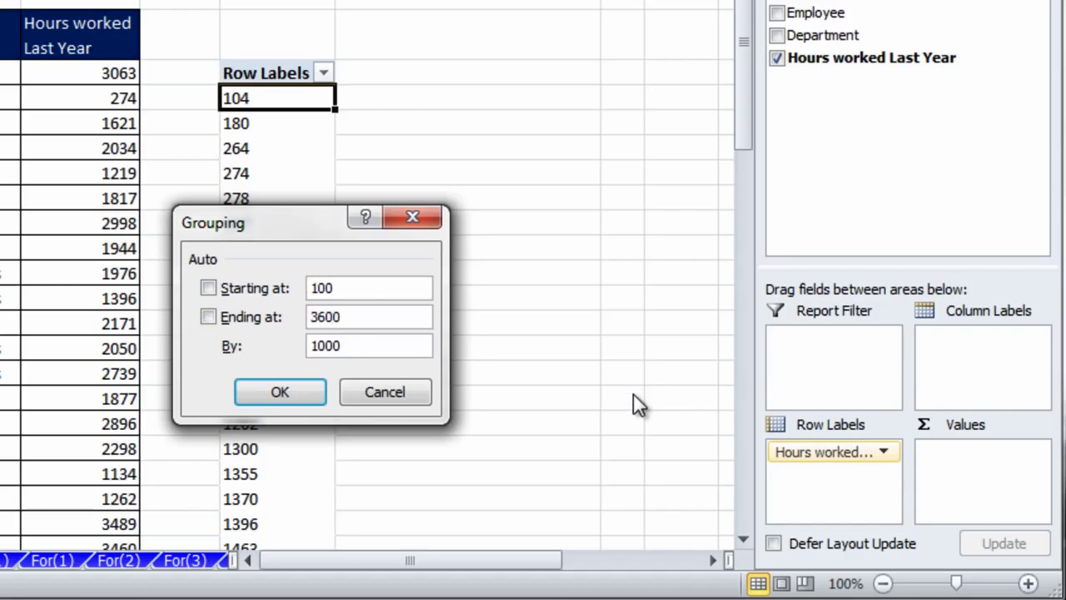
{"action": "left_click_drag", "start_coordinate": [350, 345], "coordinate": [235, 342]}
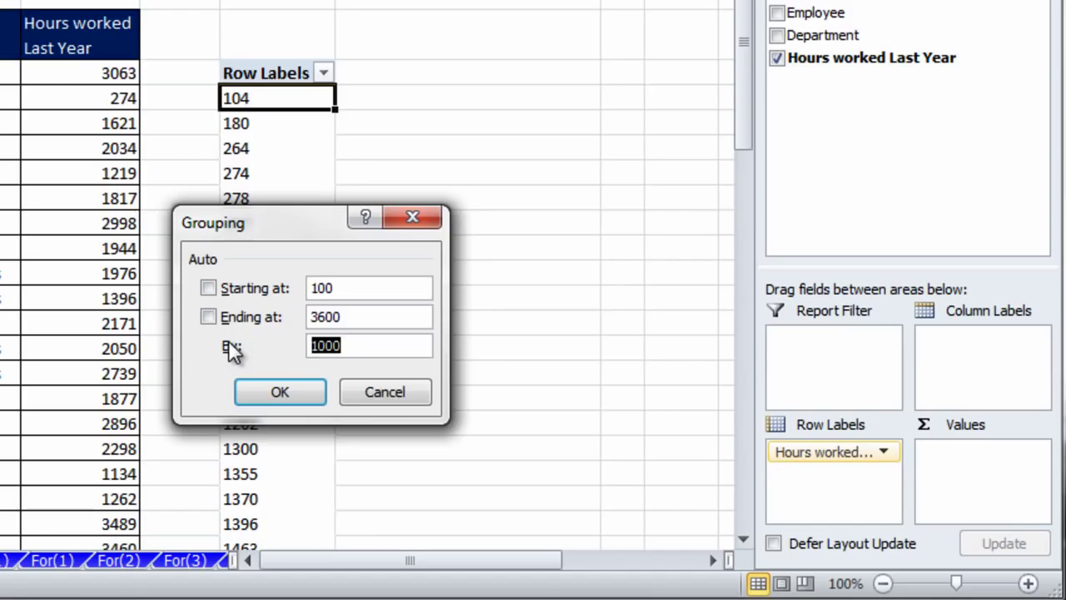
{"action": "type", "text": "5"}
{"action": "left_click", "coordinate": [291, 395]}
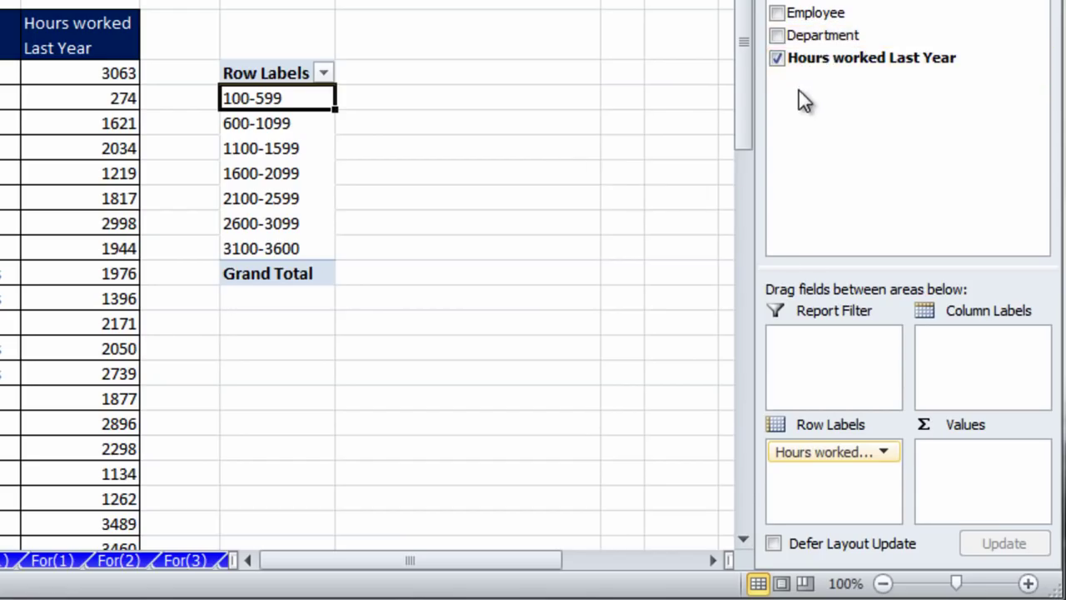
Add Hours worked Last Year to the values area and rename its count column heading # of Employees.
{"action": "left_click_drag", "start_coordinate": [796, 59], "coordinate": [968, 466]}
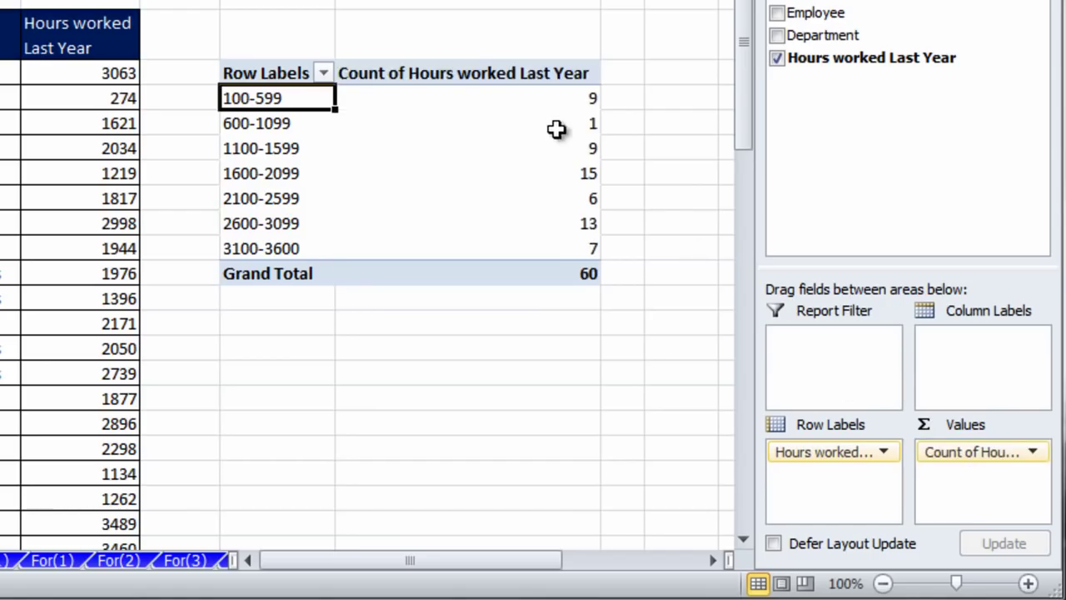
{"action": "left_click", "coordinate": [379, 77]}
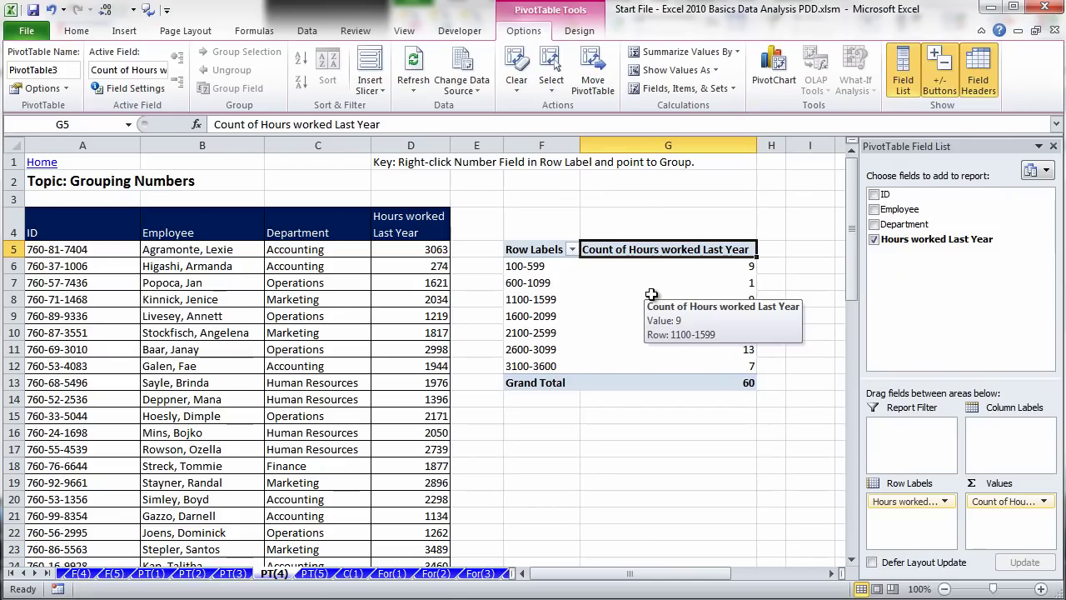
{"action": "type", "text": "# of Emplo"}
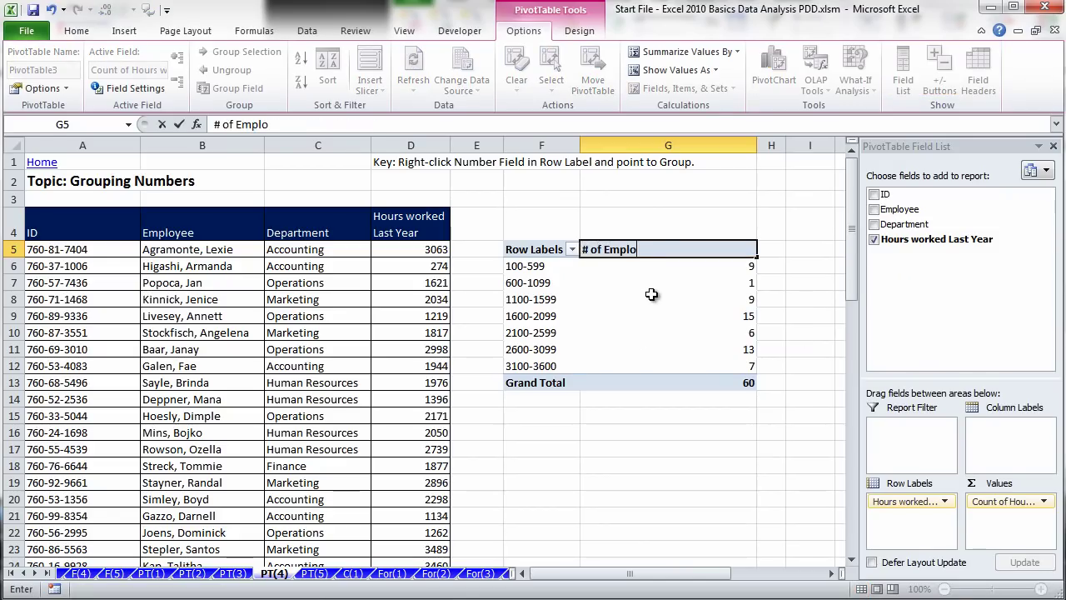
{"action": "type", "text": "yees"}
{"action": "key", "text": "Return"}
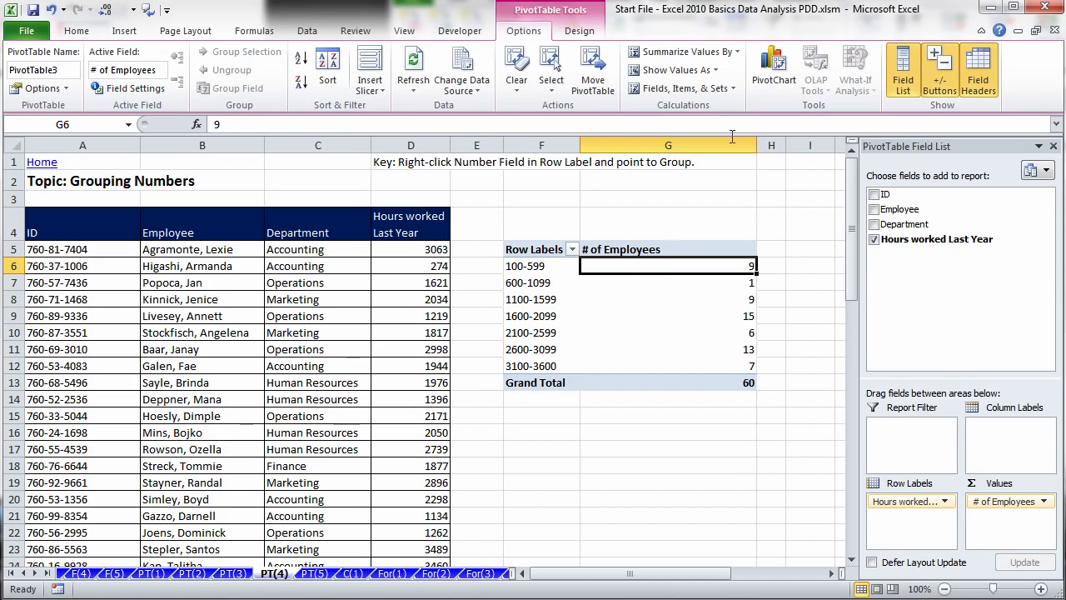
Narrow column G around the # of Employees values.
{"action": "left_click_drag", "start_coordinate": [756, 145], "coordinate": [691, 146]}
{"action": "left_click", "coordinate": [619, 443]}
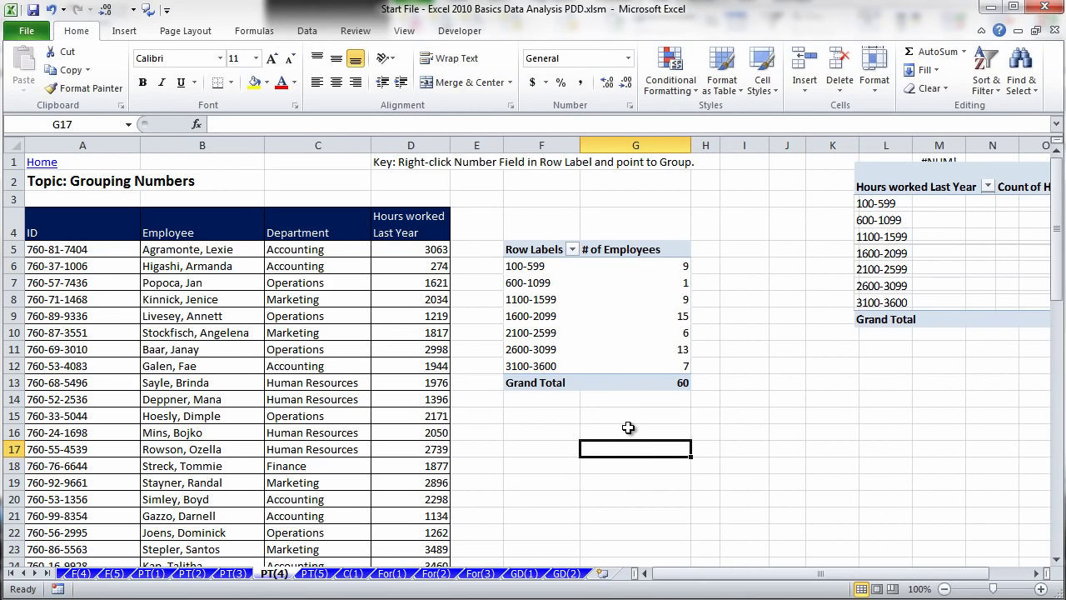
{"action": "left_click", "coordinate": [602, 433]}
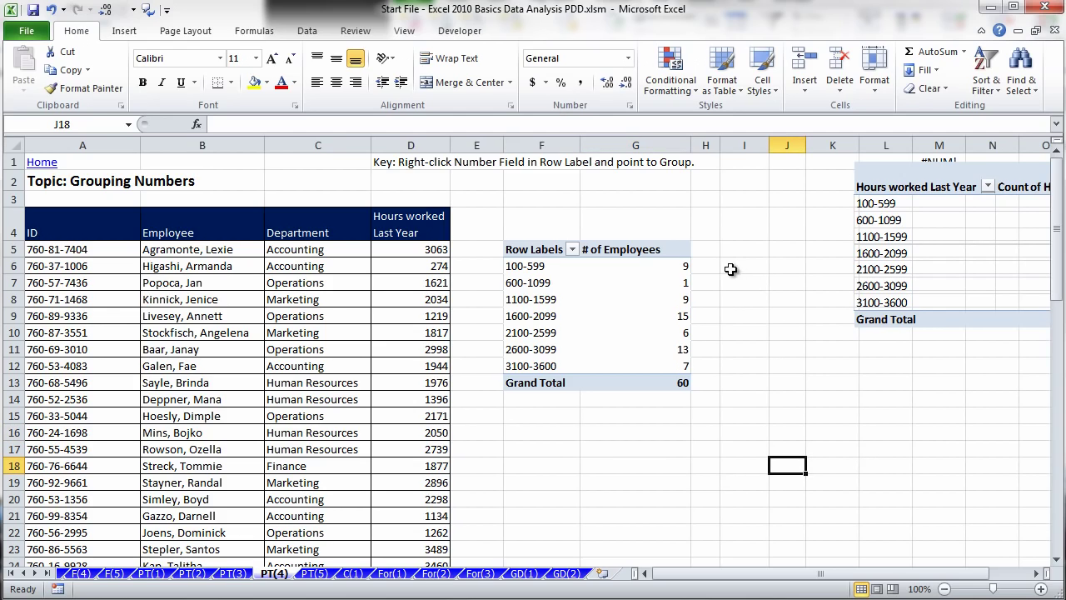
Show the grouped hours PivotTable in Tabular Form so the row field's own name heads the labels.
{"action": "left_click", "coordinate": [548, 299]}
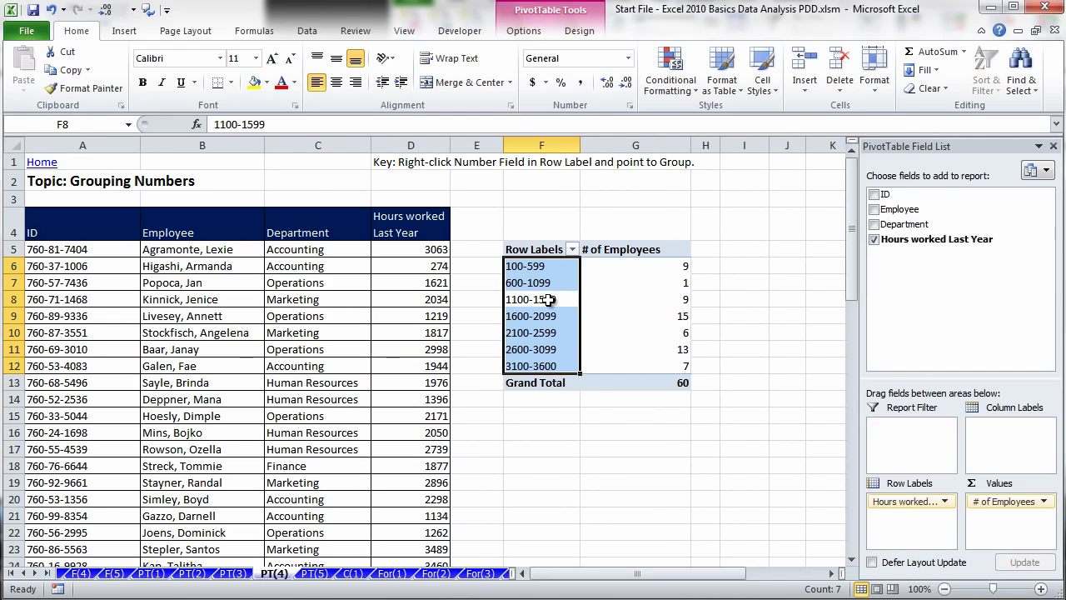
{"action": "left_click", "coordinate": [539, 258]}
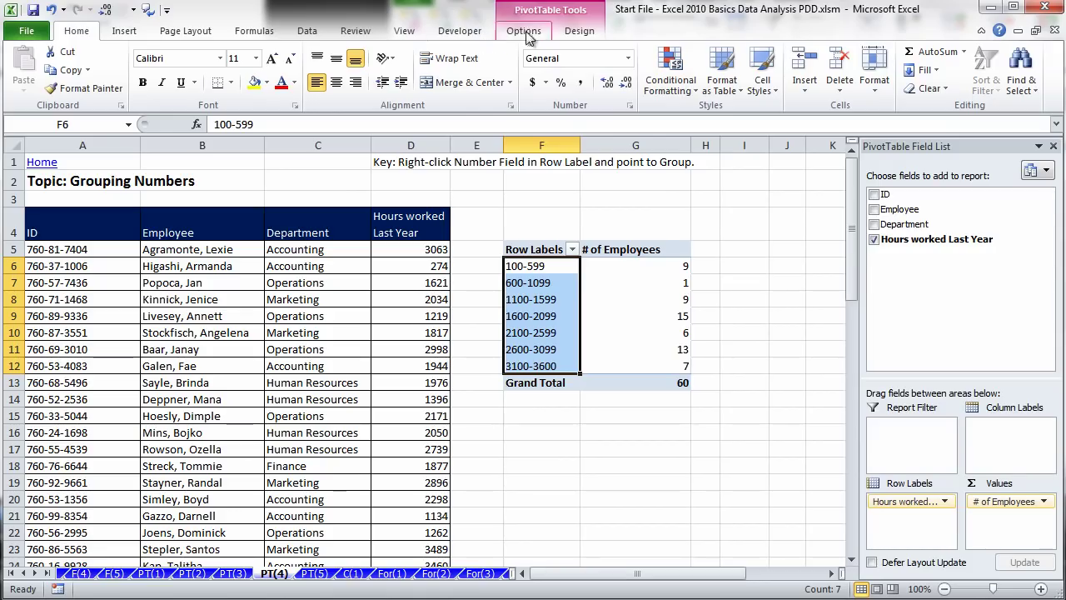
{"action": "left_click", "coordinate": [576, 35]}
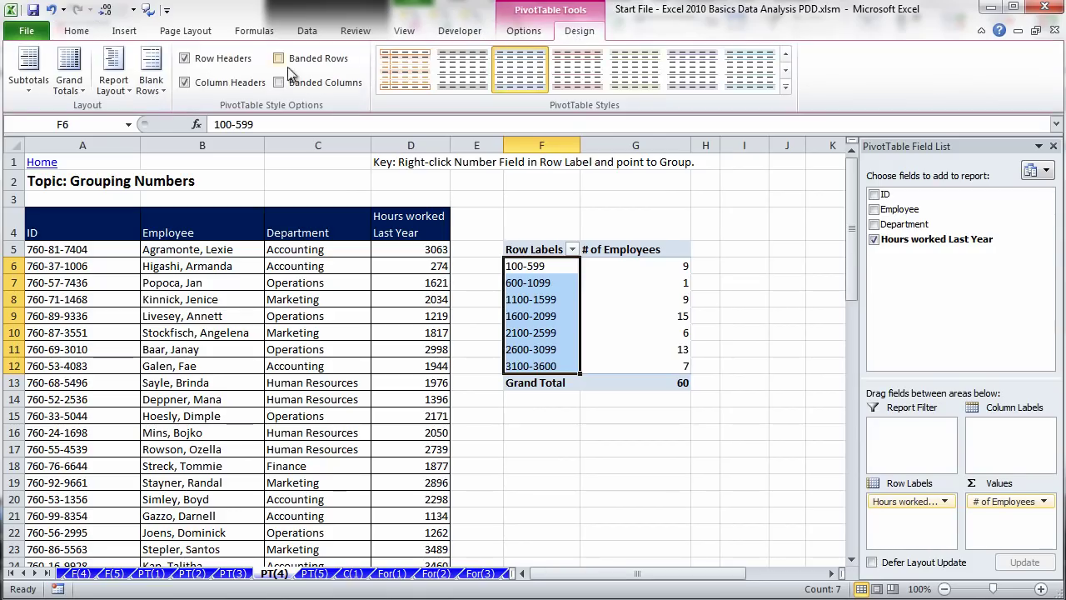
{"action": "left_click", "coordinate": [112, 87]}
{"action": "left_click", "coordinate": [155, 198]}
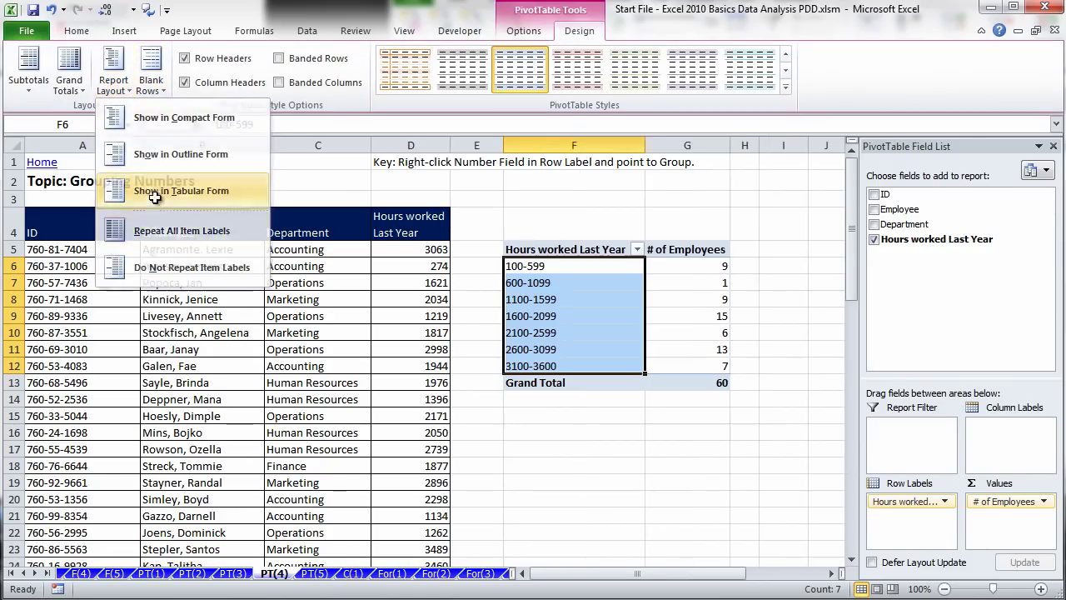
{"action": "left_click", "coordinate": [558, 421]}
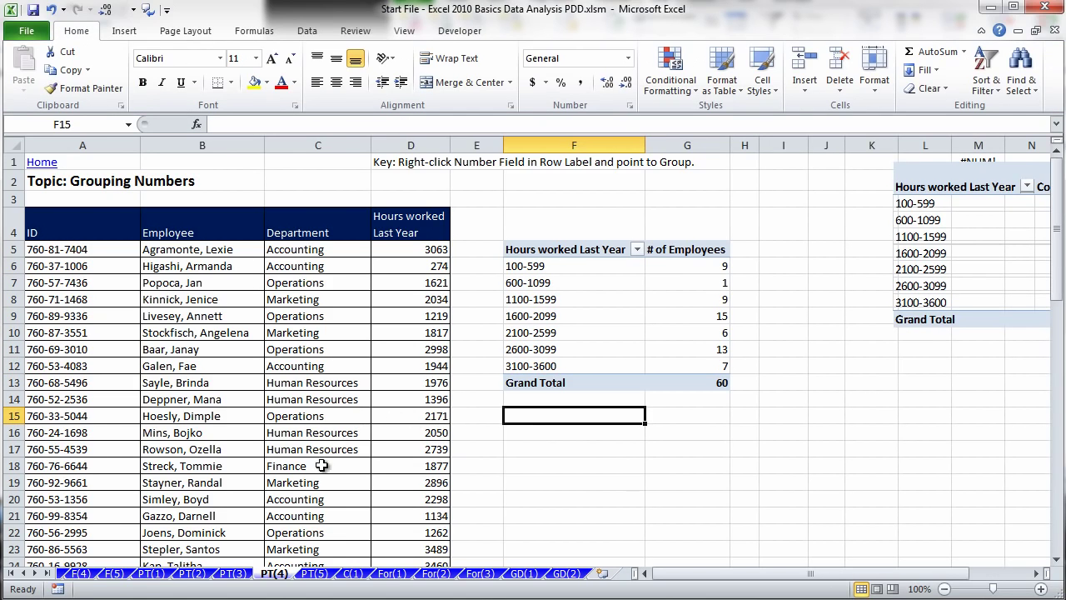
Switch to sheet PT(5) and add Department as a report filter to its grouped hours PivotTable.
{"action": "left_click", "coordinate": [321, 575]}
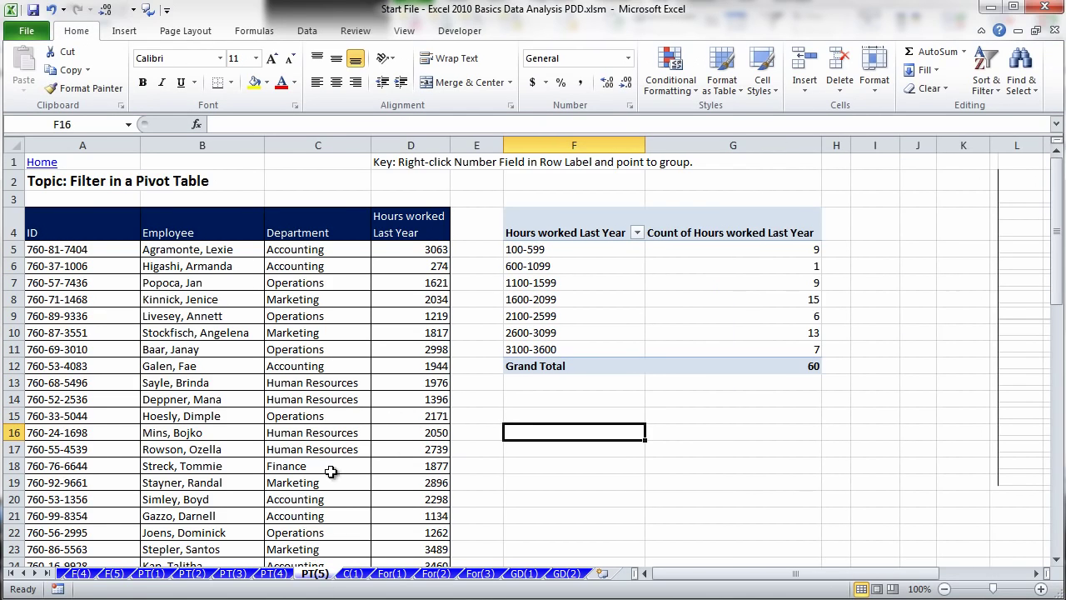
{"action": "left_click", "coordinate": [740, 232]}
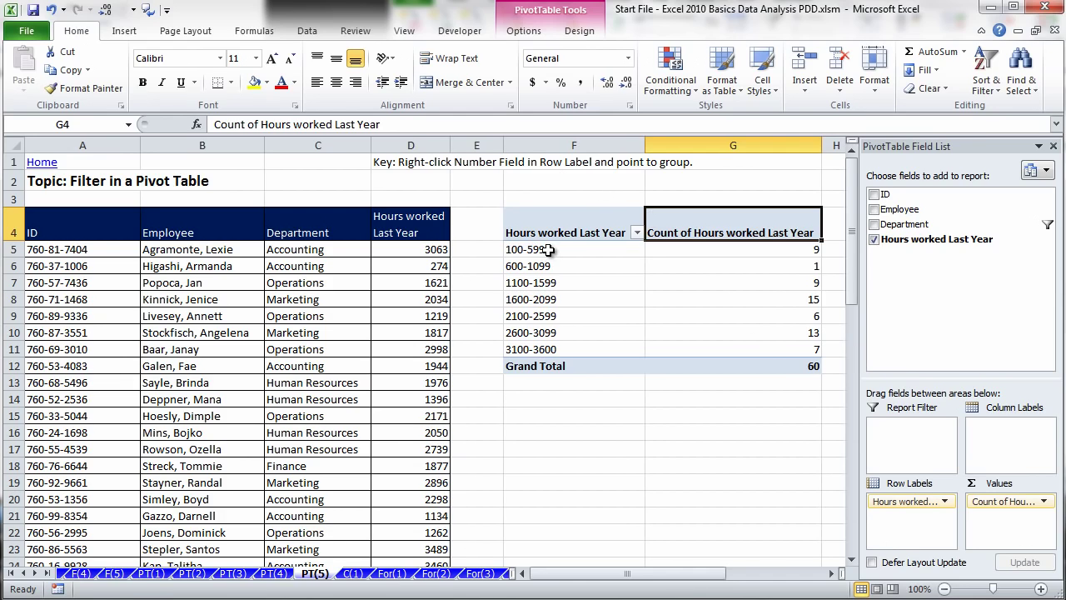
{"action": "left_click_drag", "start_coordinate": [547, 250], "coordinate": [558, 345]}
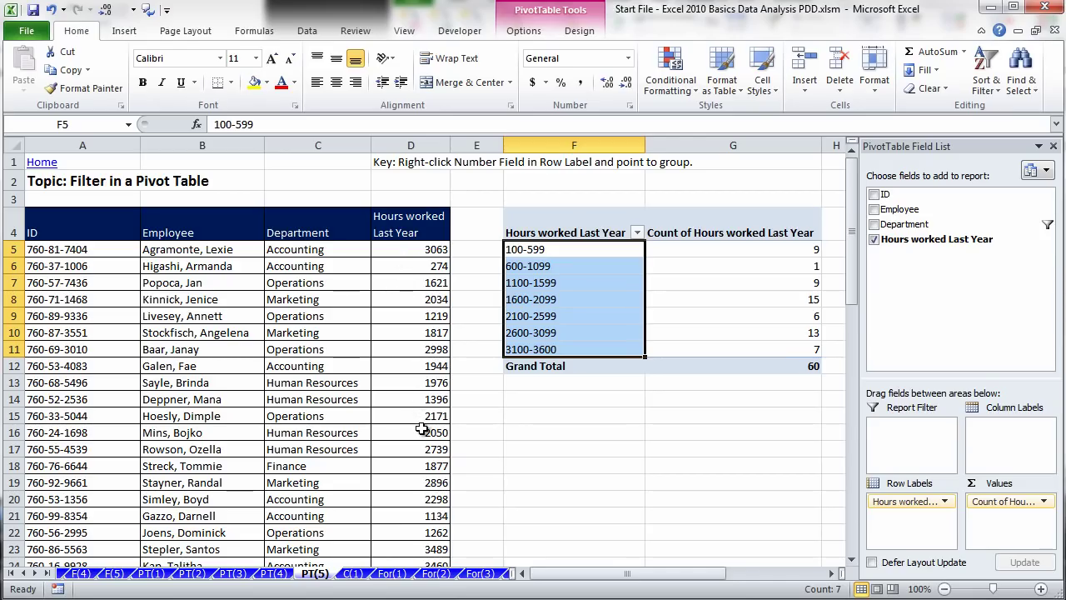
{"action": "left_click", "coordinate": [785, 302]}
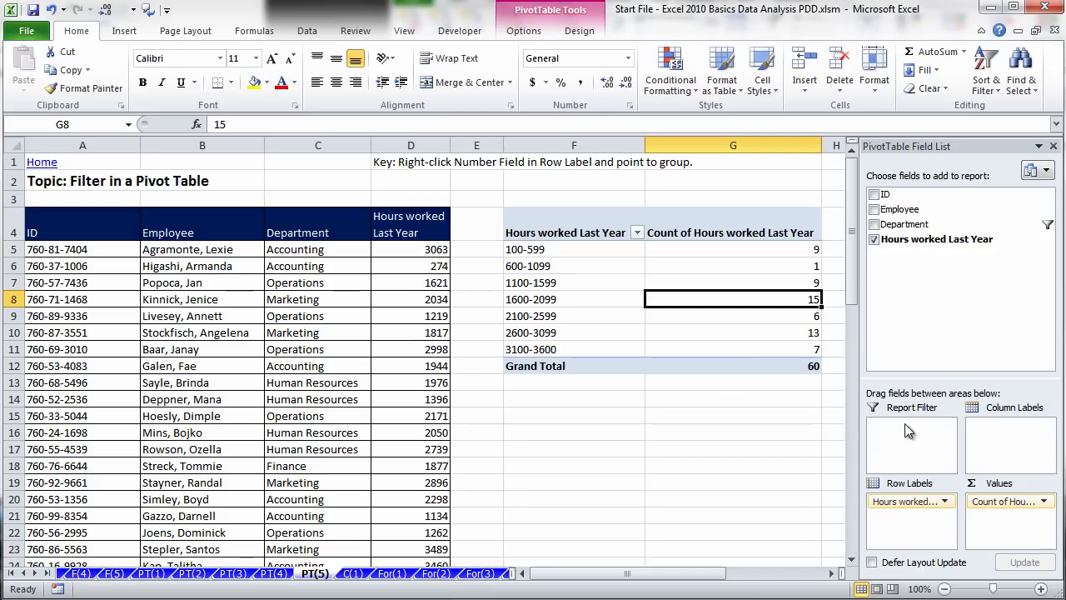
{"action": "left_click_drag", "start_coordinate": [903, 224], "coordinate": [901, 430]}
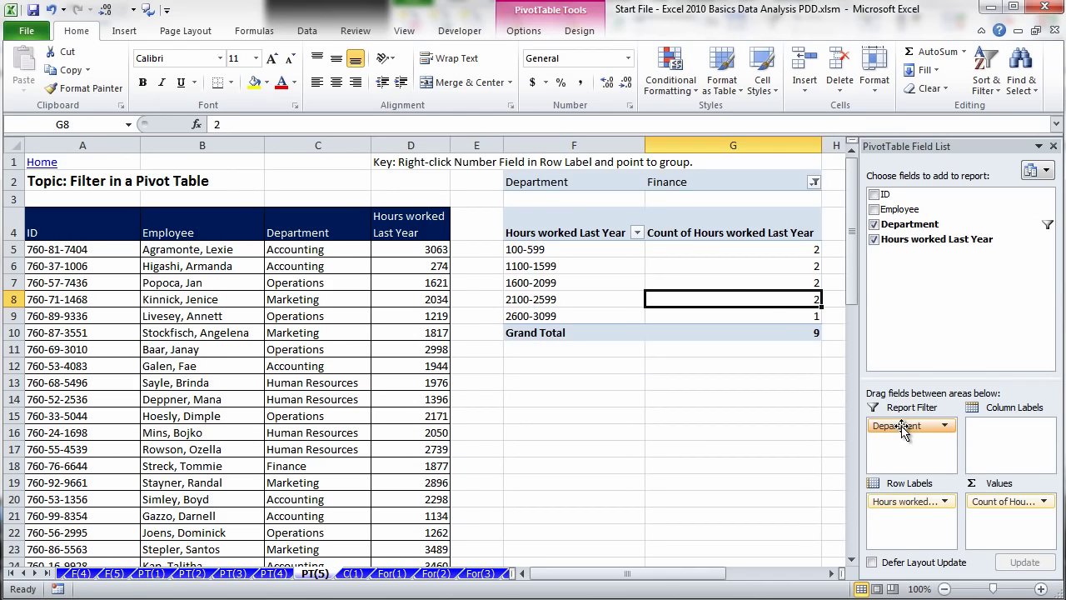
Set the Department report filter to include all departments.
{"action": "left_click", "coordinate": [814, 182]}
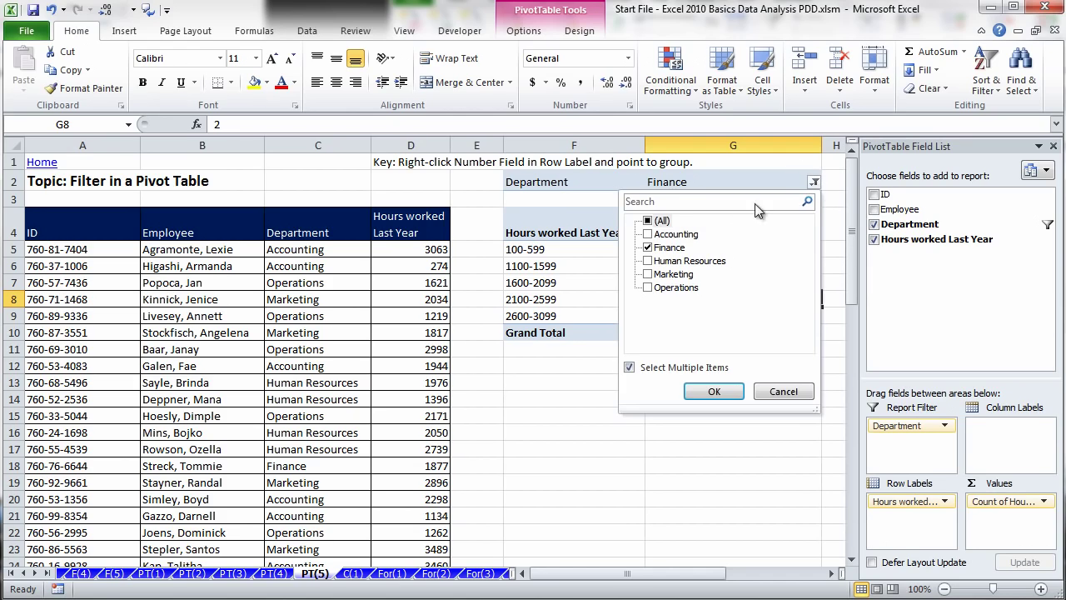
{"action": "left_click", "coordinate": [648, 222]}
{"action": "left_click", "coordinate": [708, 392]}
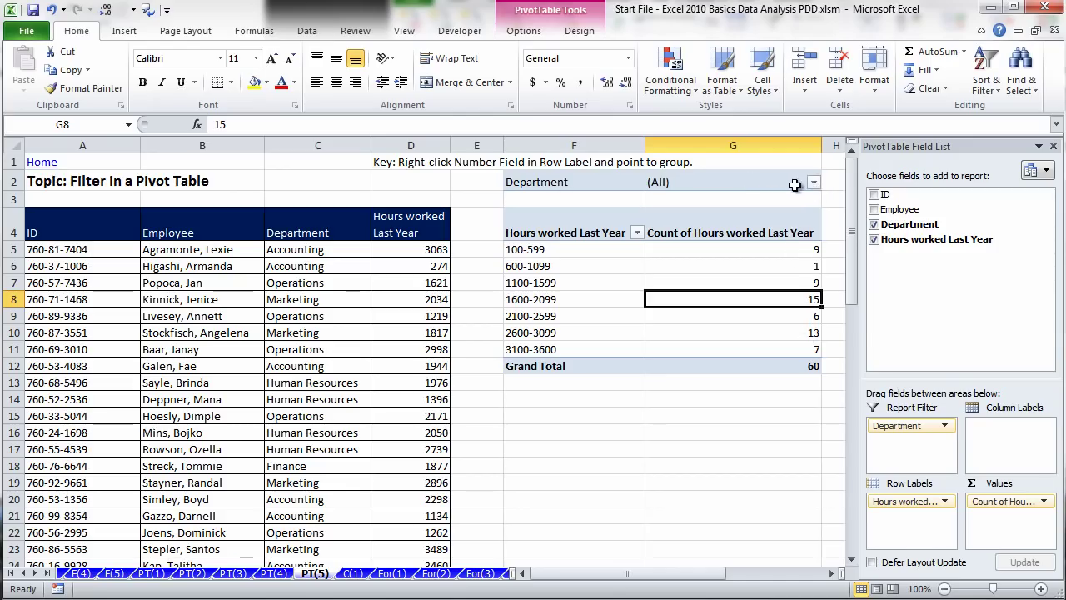
Filter the report to only the Finance department and take Department back out of the report filter.
{"action": "left_click", "coordinate": [814, 185]}
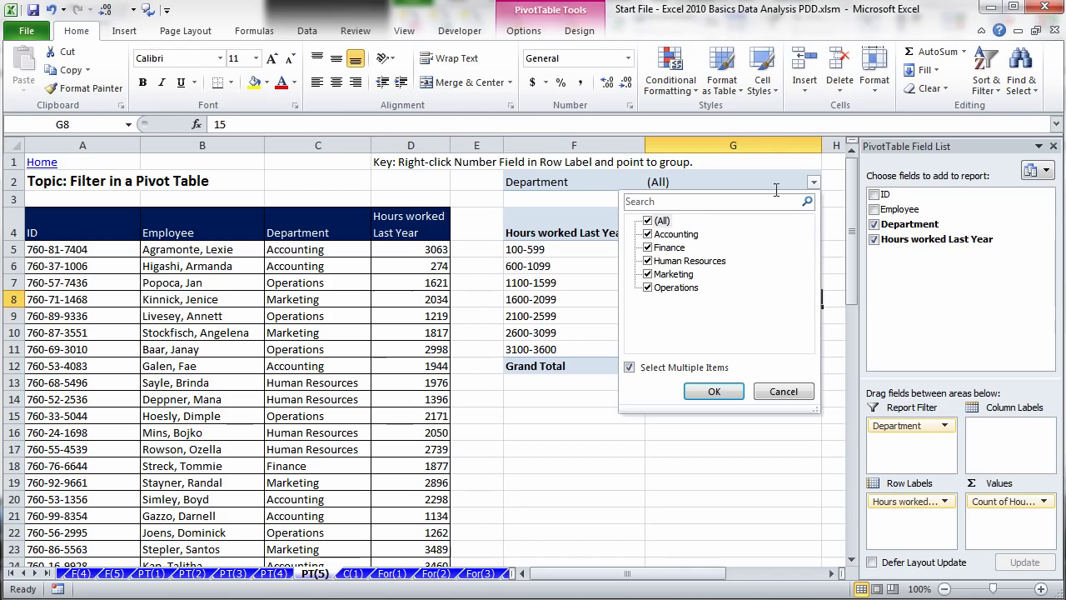
{"action": "left_click", "coordinate": [648, 220]}
{"action": "left_click", "coordinate": [648, 249]}
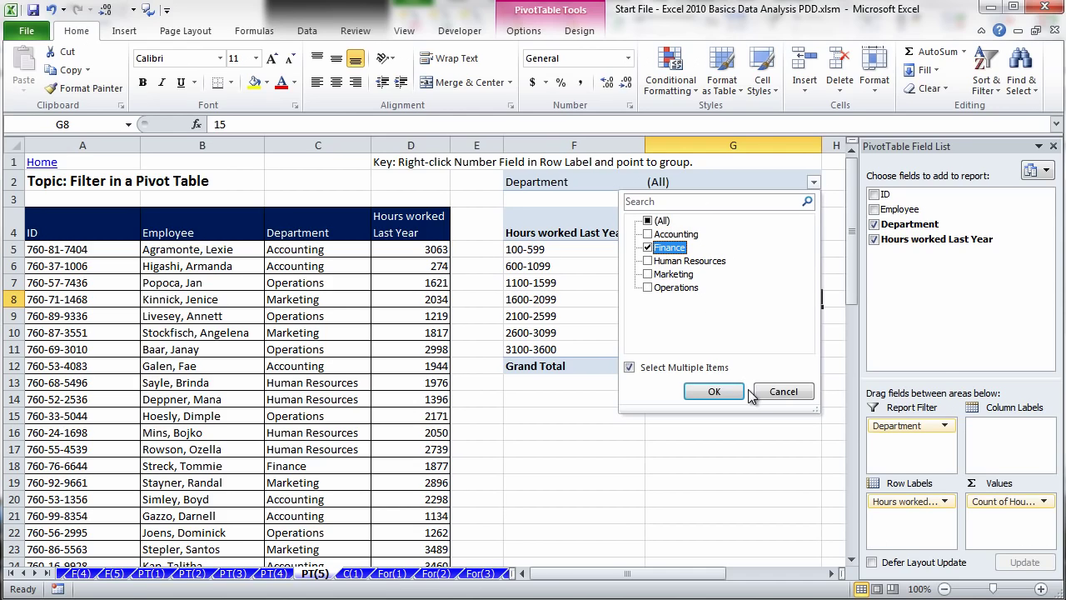
{"action": "left_click", "coordinate": [714, 391]}
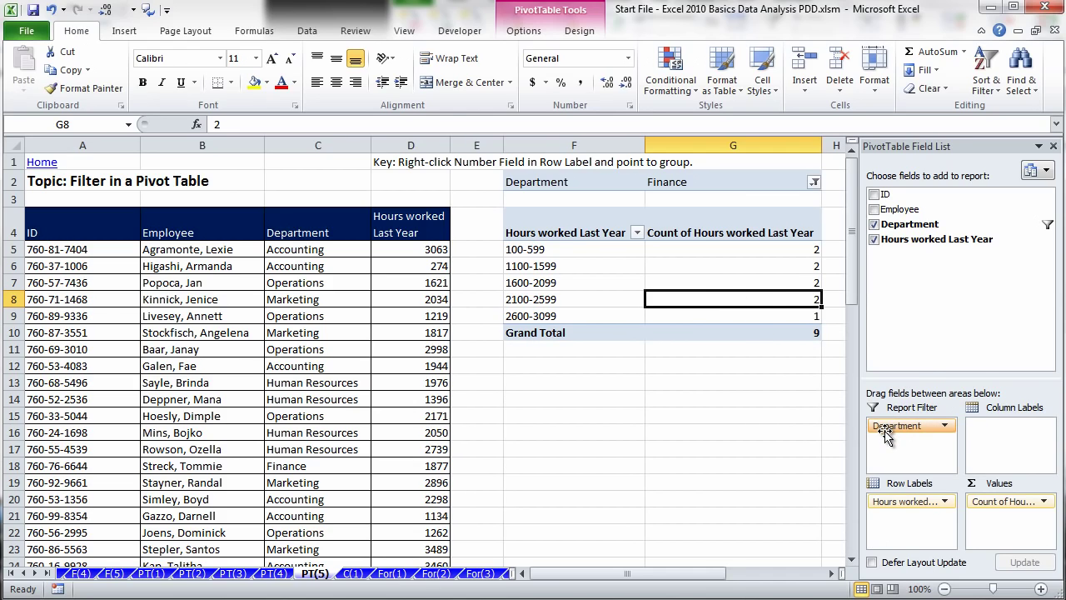
{"action": "left_click_drag", "start_coordinate": [899, 426], "coordinate": [918, 315]}
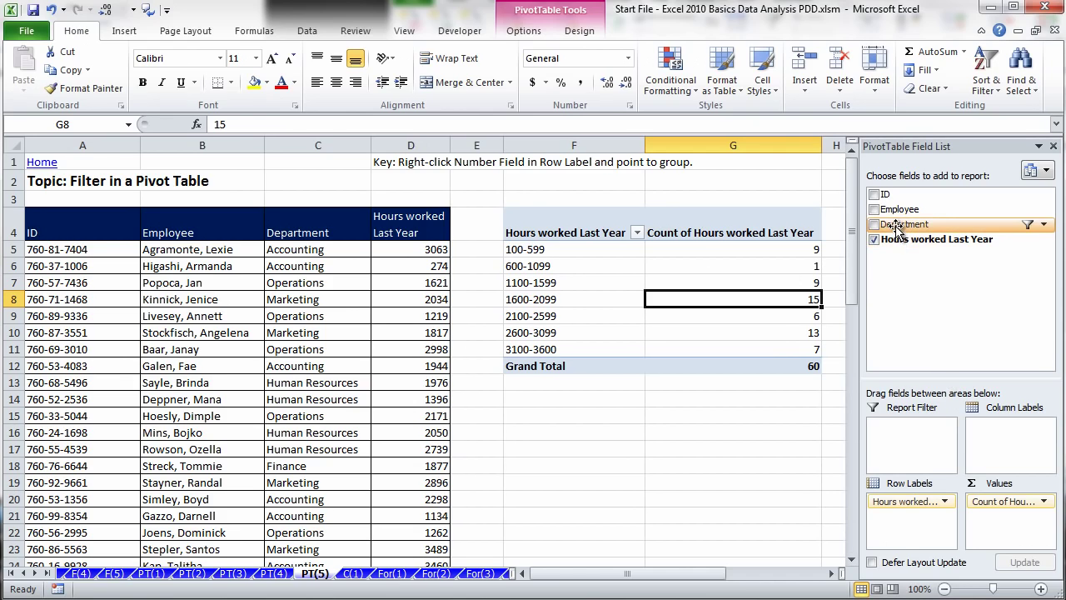
Reset the Department report filter to all departments and take the field back out of the PivotTable.
{"action": "left_click_drag", "start_coordinate": [914, 232], "coordinate": [931, 450]}
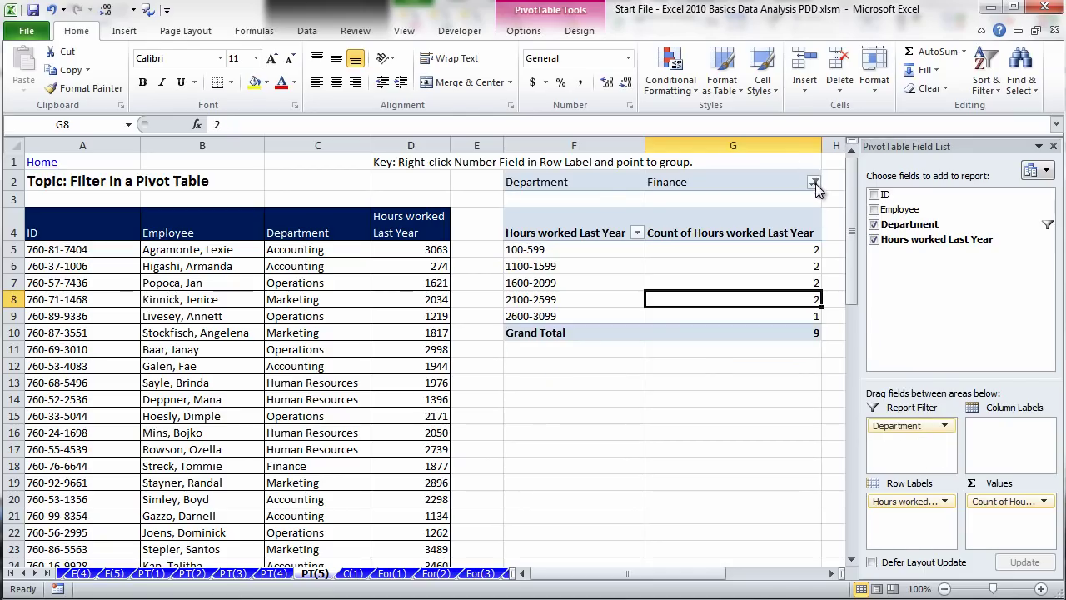
{"action": "left_click", "coordinate": [815, 183]}
{"action": "left_click", "coordinate": [649, 222]}
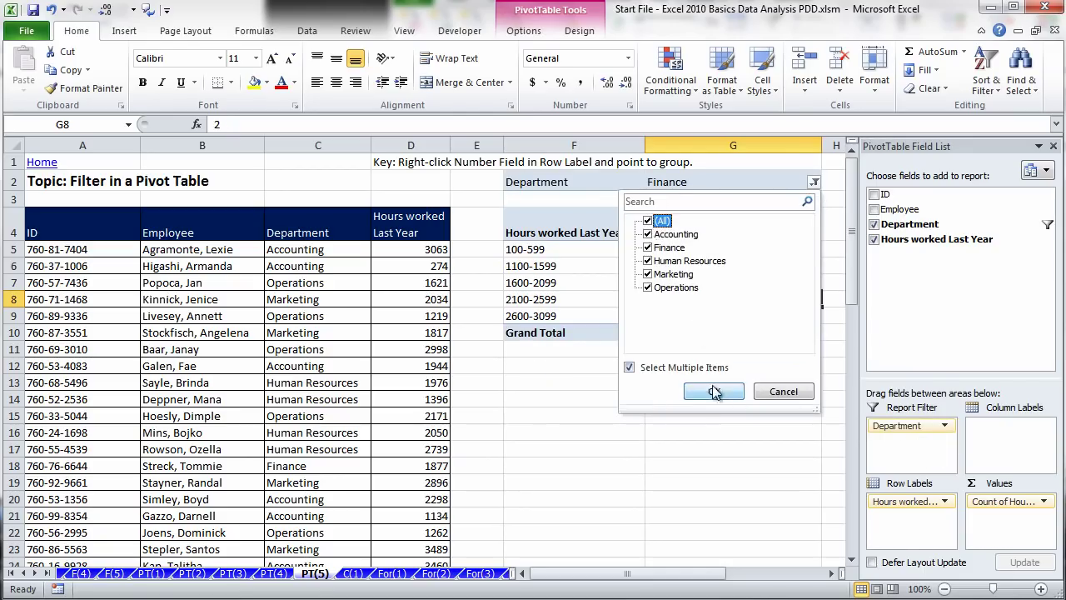
{"action": "left_click", "coordinate": [714, 391]}
{"action": "left_click_drag", "start_coordinate": [900, 435], "coordinate": [954, 306]}
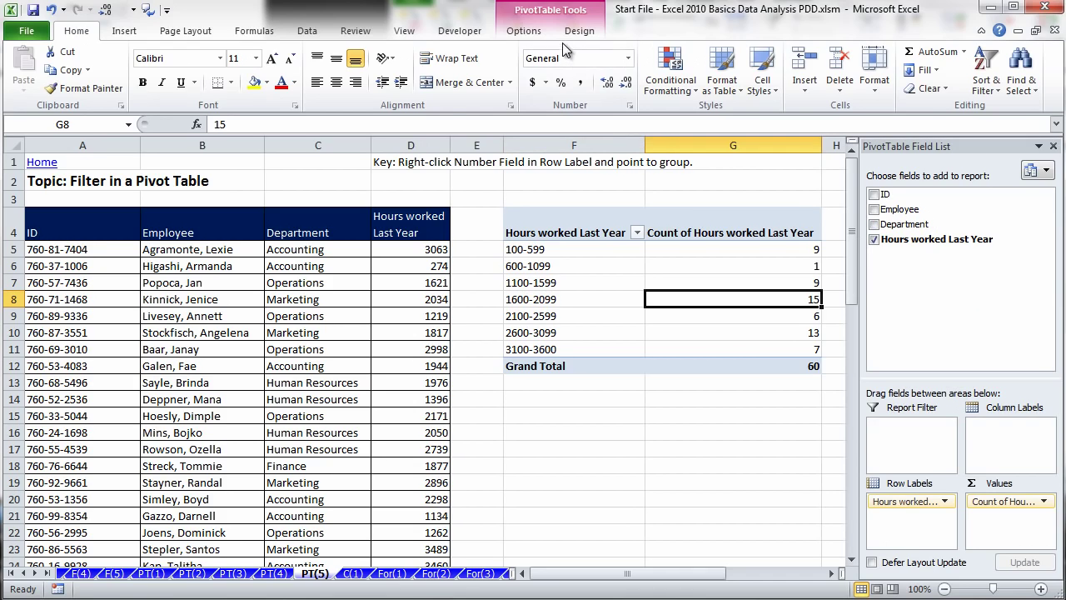
Insert a slicer for the Department field of the grouped hours PivotTable.
{"action": "left_click", "coordinate": [539, 32]}
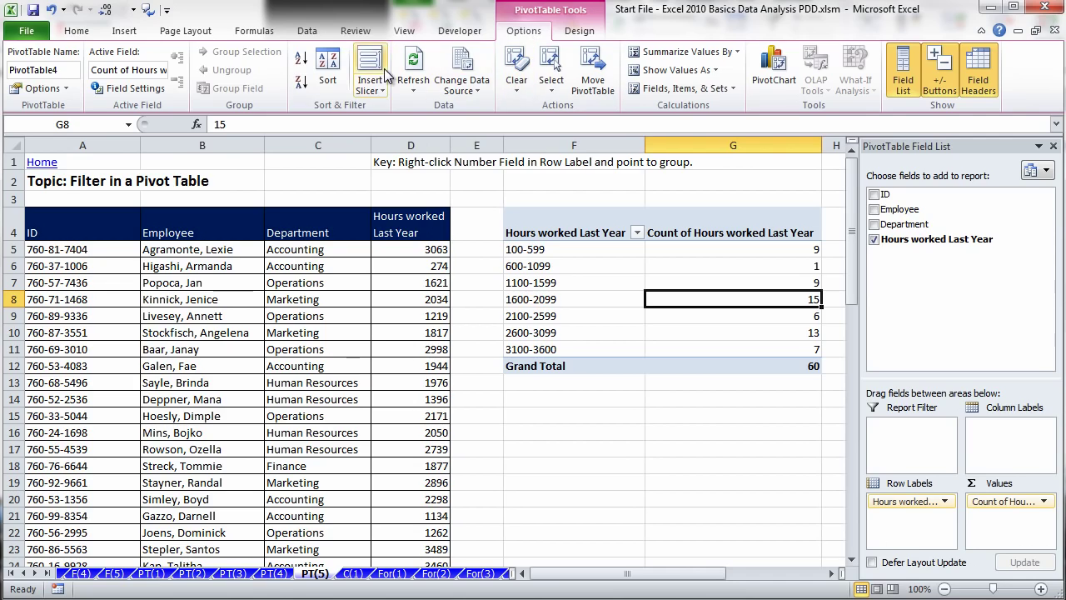
{"action": "left_click", "coordinate": [384, 93]}
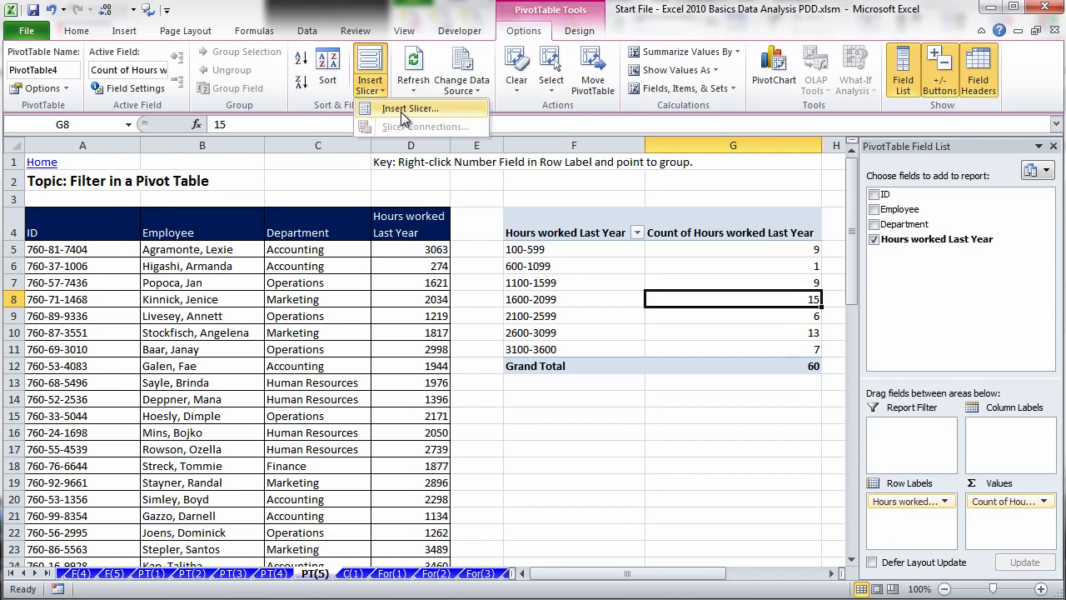
{"action": "left_click", "coordinate": [400, 111]}
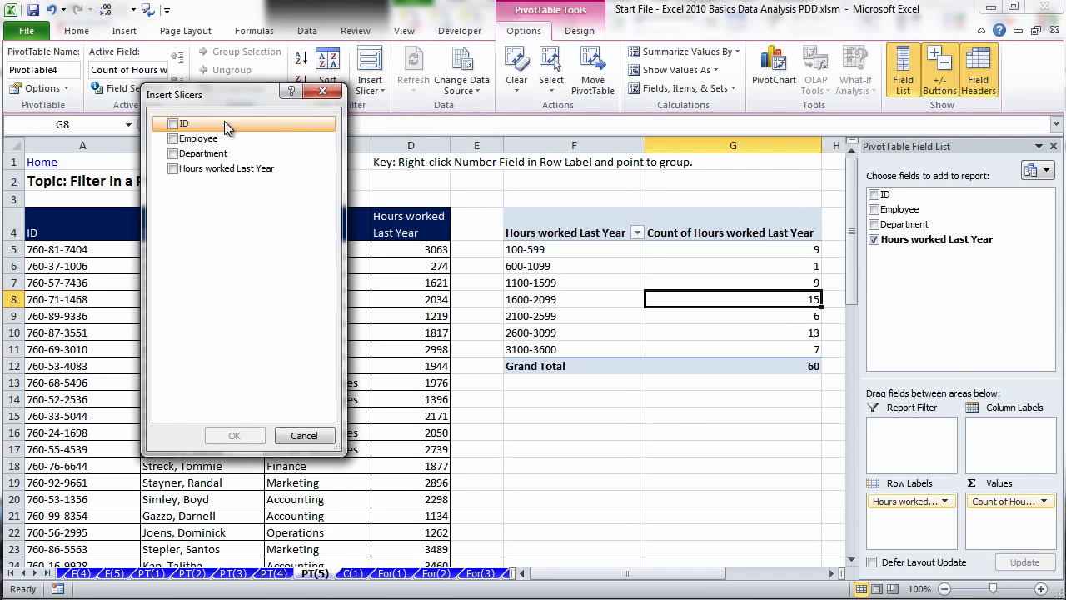
{"action": "left_click", "coordinate": [172, 155]}
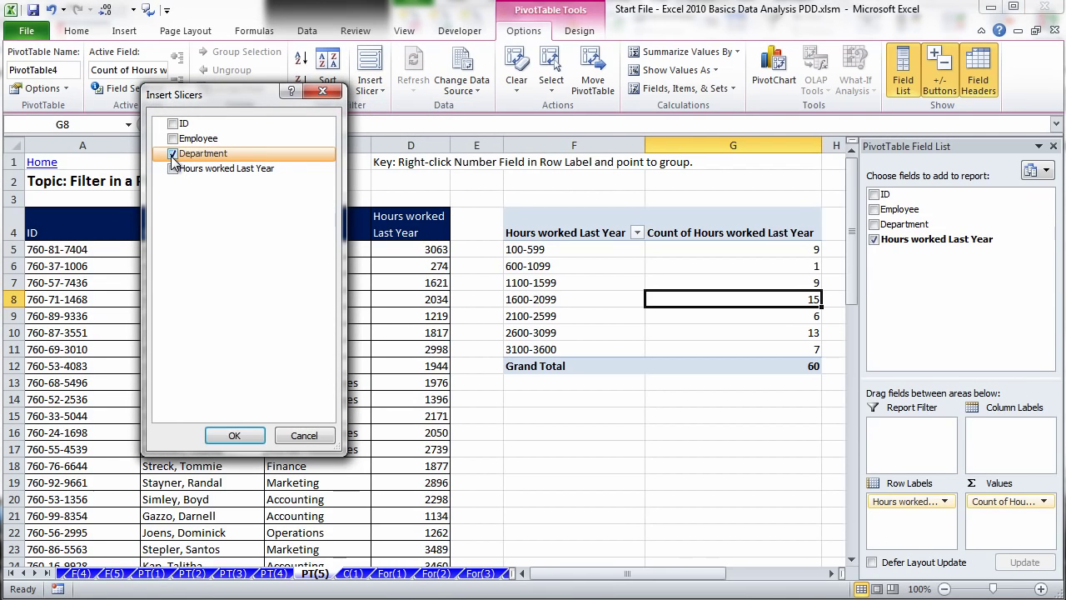
{"action": "left_click", "coordinate": [234, 436]}
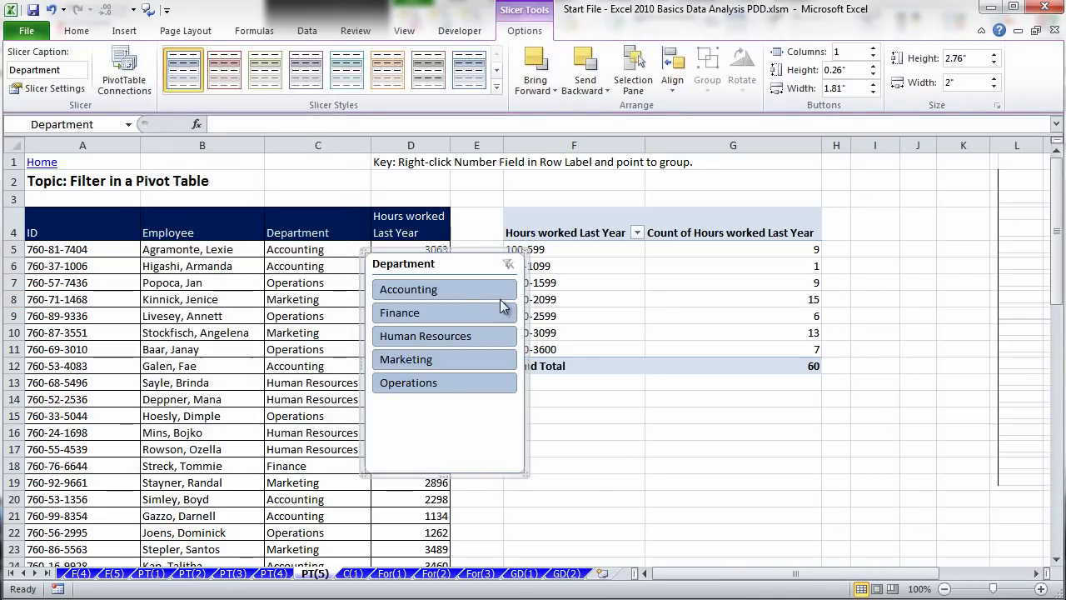
Resize the Department slicer to about 2.12" high by 3.58" wide and place it directly below the PivotTable.
{"action": "left_click_drag", "start_coordinate": [425, 264], "coordinate": [578, 281]}
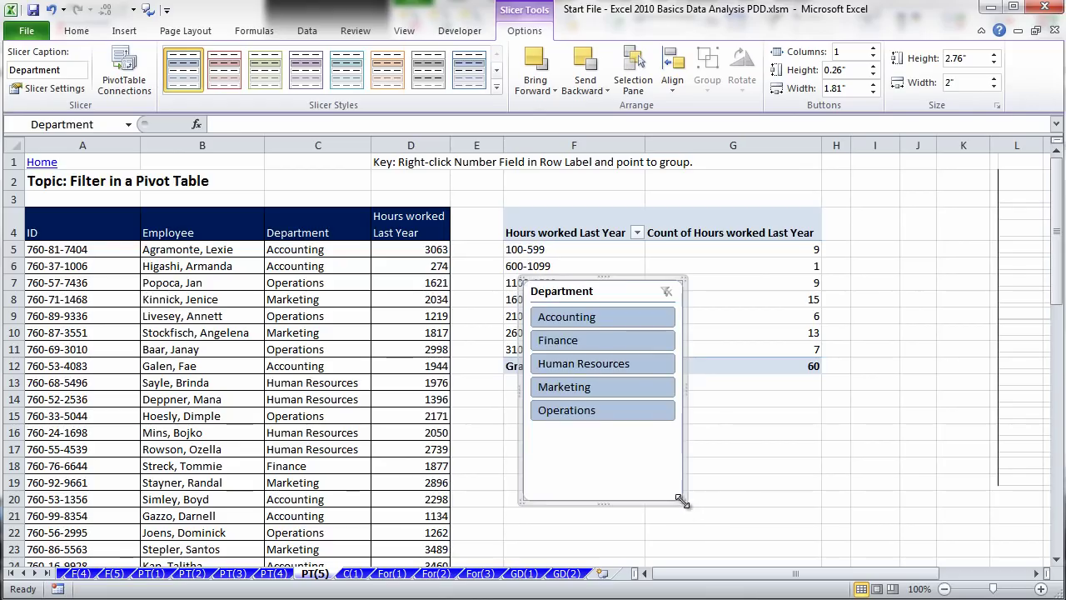
{"action": "left_click_drag", "start_coordinate": [683, 499], "coordinate": [813, 379]}
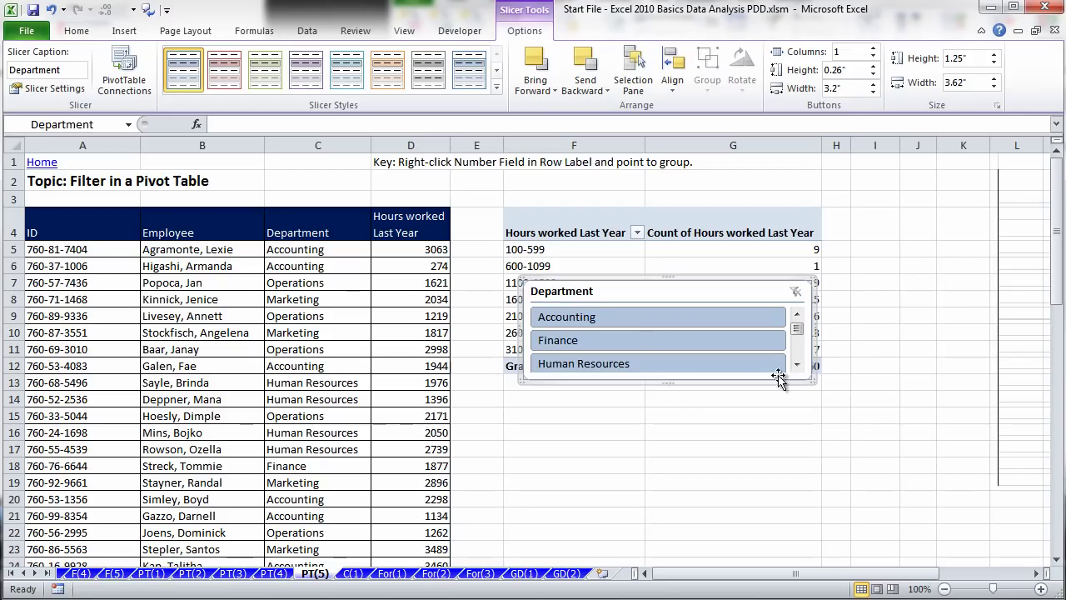
{"action": "left_click_drag", "start_coordinate": [813, 380], "coordinate": [816, 476]}
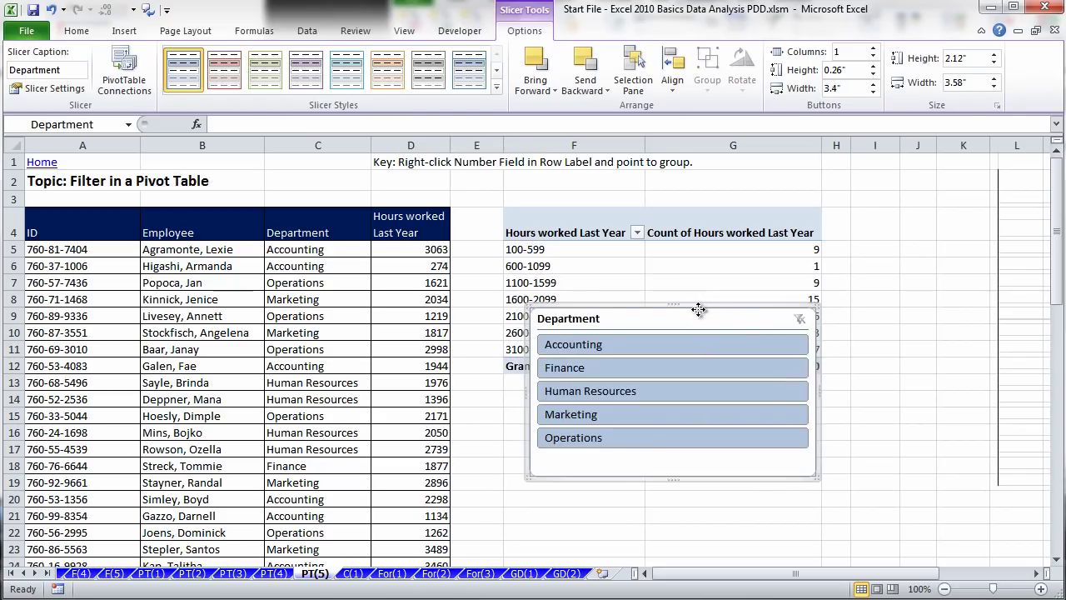
{"action": "left_click_drag", "start_coordinate": [697, 309], "coordinate": [674, 379]}
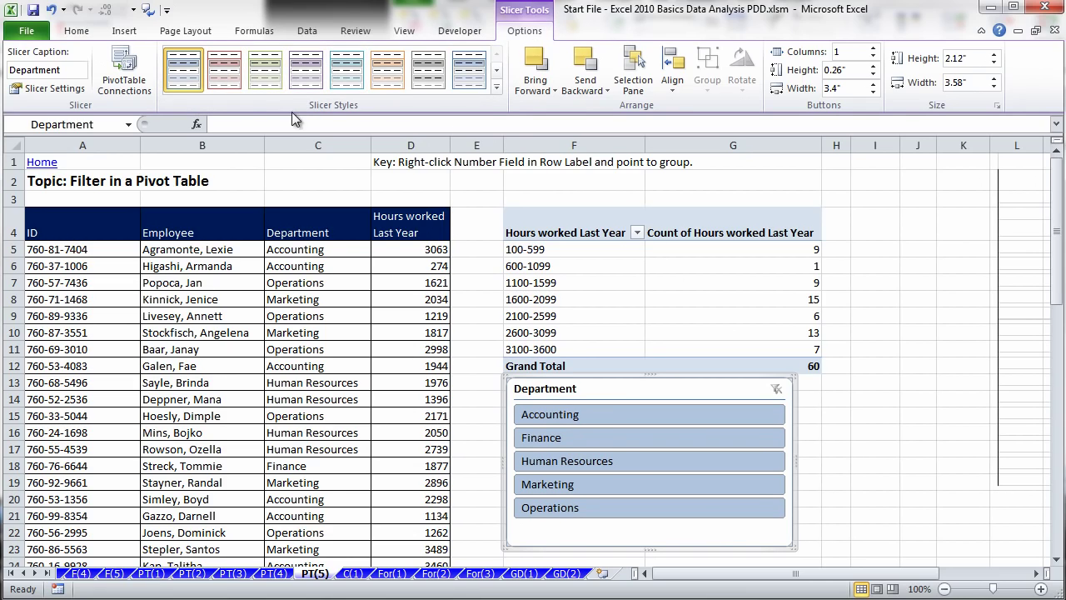
Restyle the Department slicer in red with 2 columns, and reduce its height to about 1.39" a few rows below the PivotTable.
{"action": "left_click", "coordinate": [222, 79]}
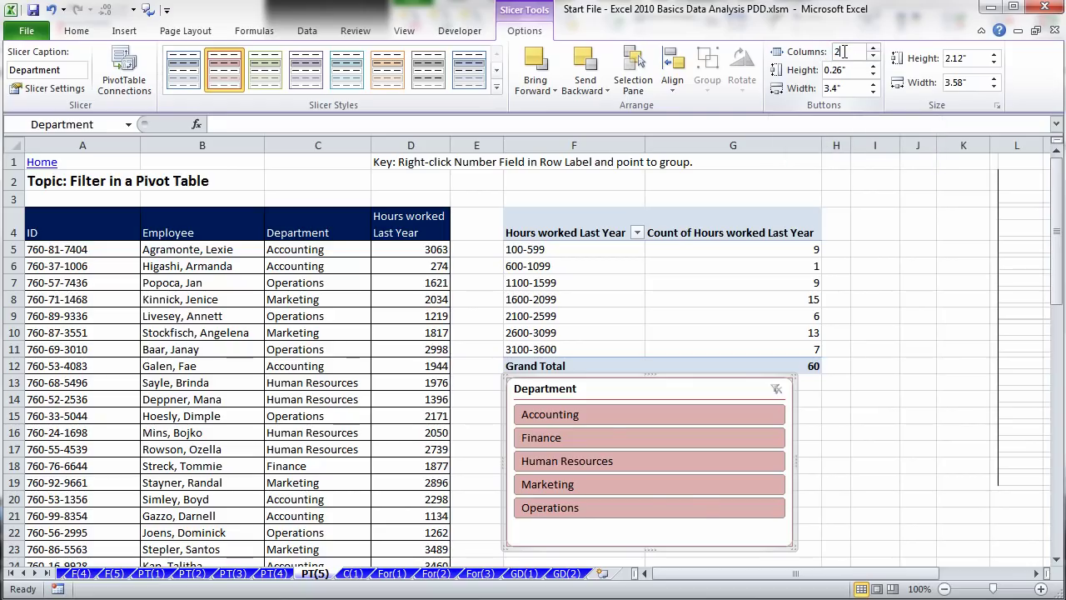
{"action": "key", "text": "Return"}
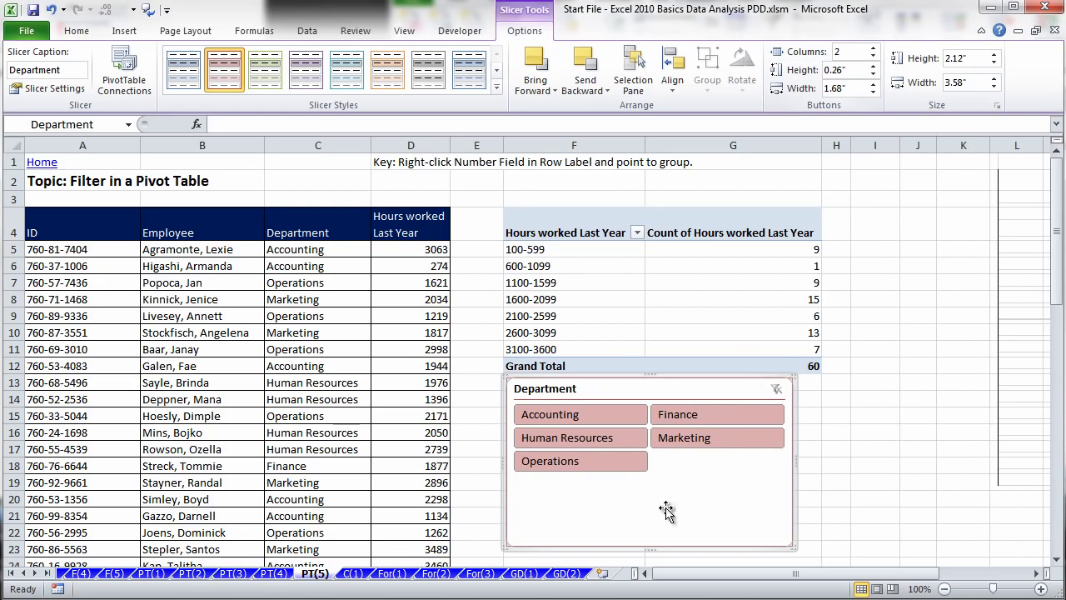
{"action": "left_click_drag", "start_coordinate": [650, 550], "coordinate": [658, 489]}
{"action": "left_click_drag", "start_coordinate": [631, 389], "coordinate": [651, 424]}
Filter the PivotTable with the slicer to Finance, Accounting and Human Resources, one department at a time.
{"action": "left_click", "coordinate": [711, 446]}
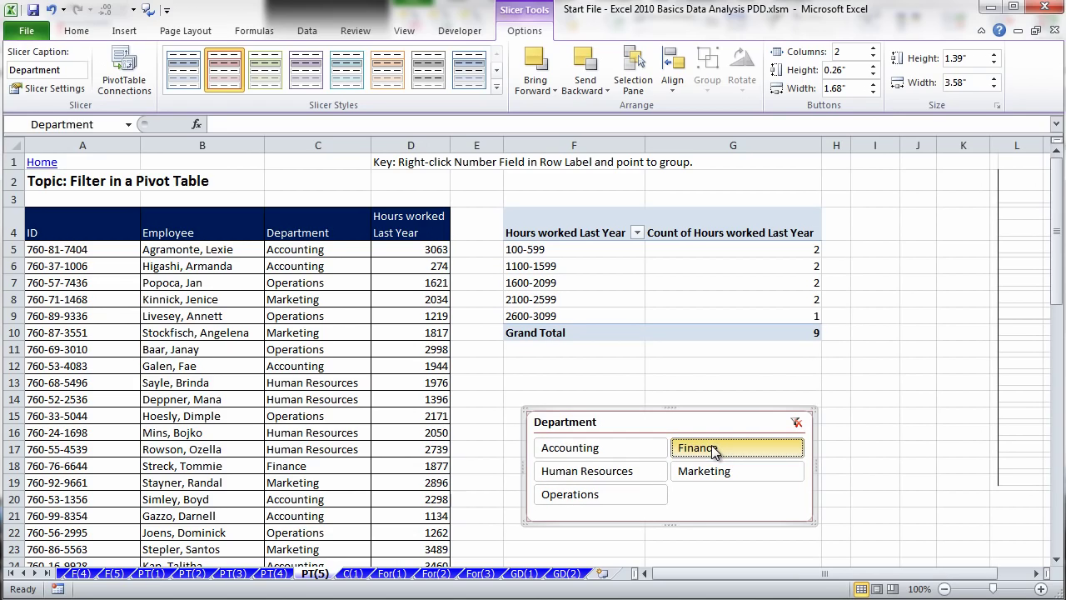
{"action": "left_click", "coordinate": [595, 447]}
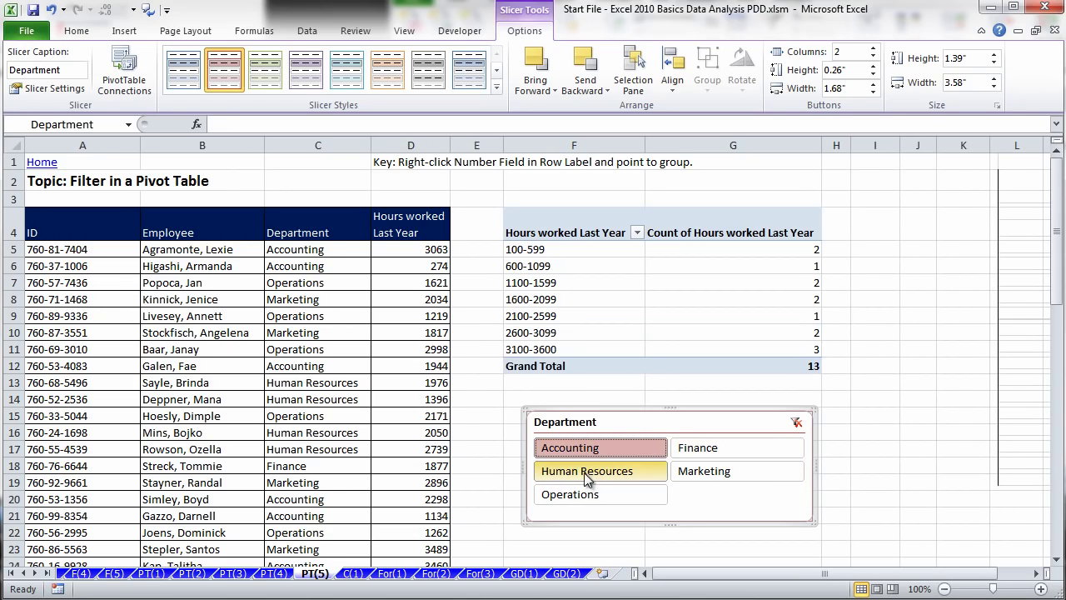
{"action": "left_click", "coordinate": [617, 475]}
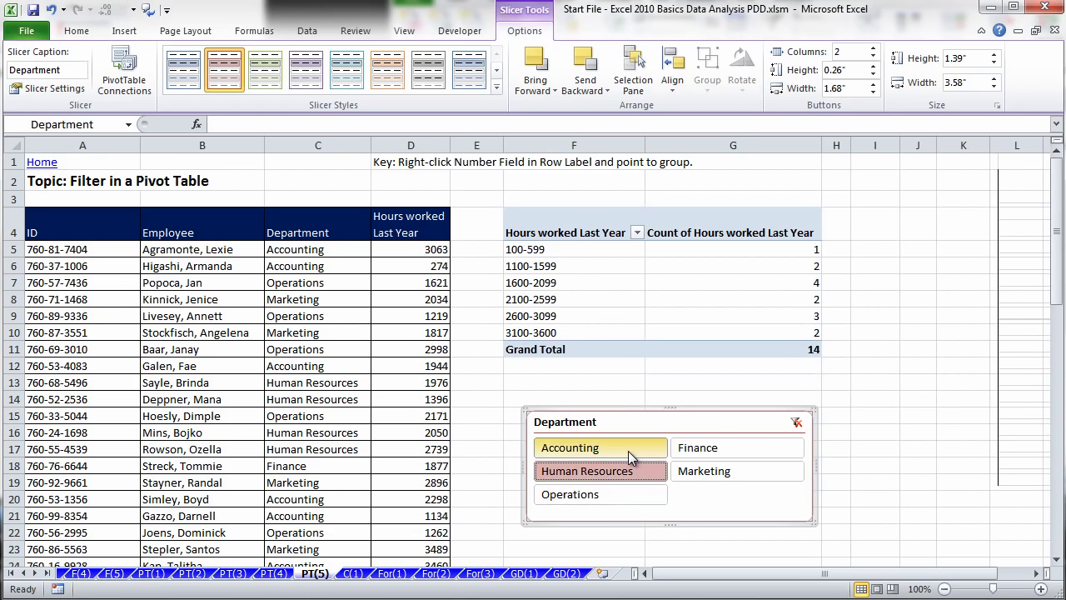
Shift the slicer slightly lower and filter the PivotTable to Accounting and Marketing together.
{"action": "left_click_drag", "start_coordinate": [634, 412], "coordinate": [638, 429]}
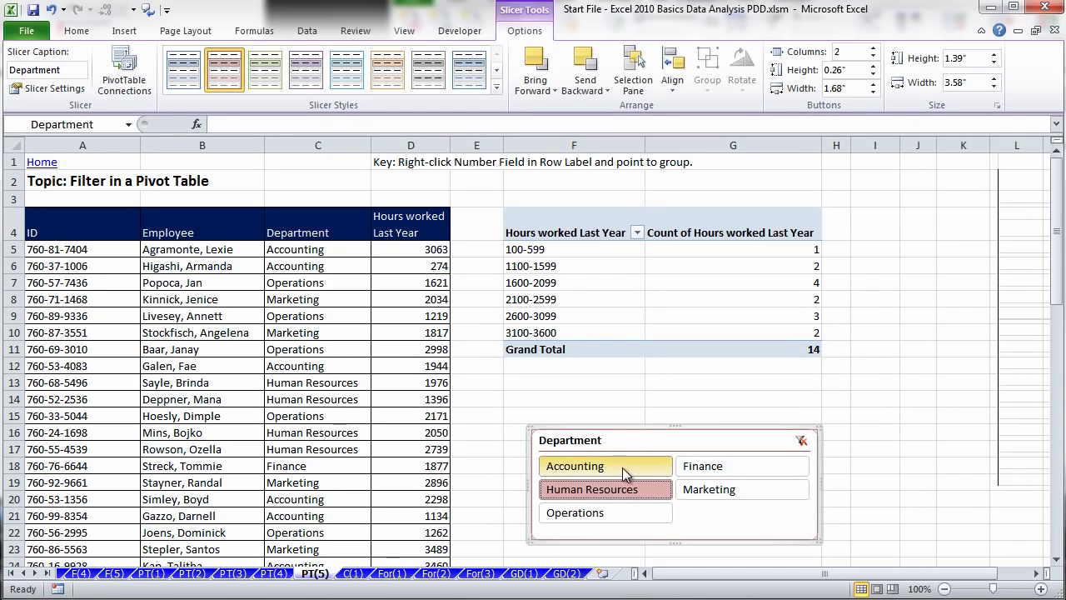
{"action": "left_click", "coordinate": [616, 466]}
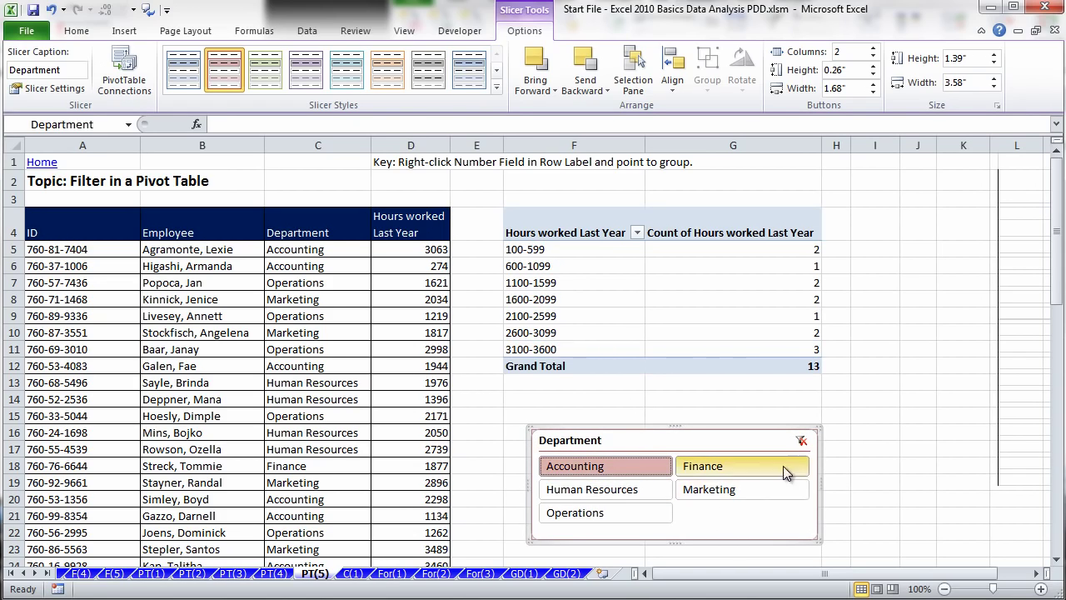
{"action": "left_click", "coordinate": [719, 489], "text": "ctrl"}
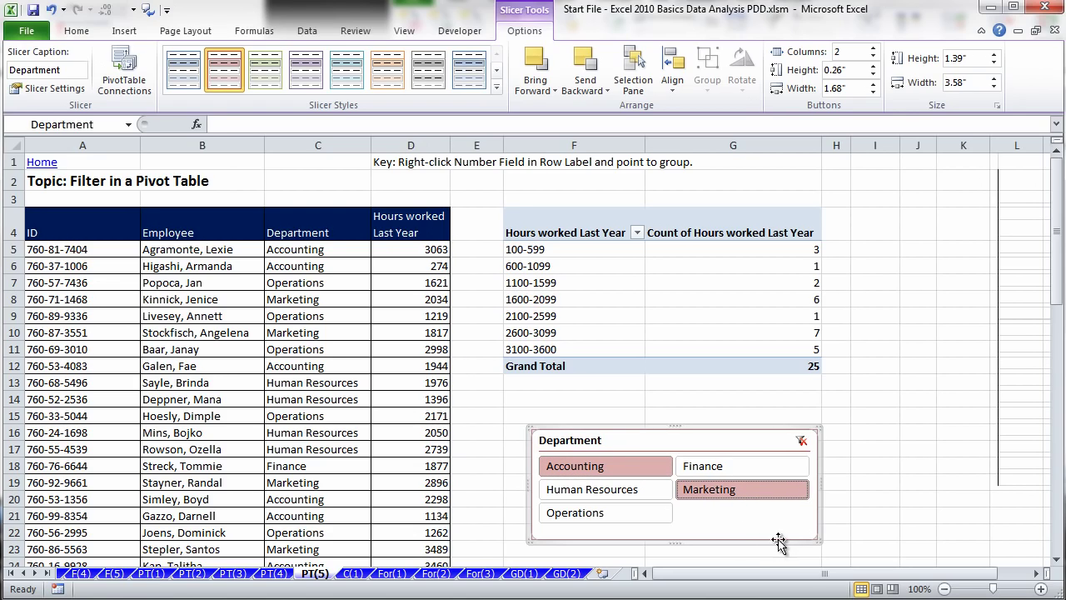
Filter the PivotTable to Accounting, Finance and Marketing together, and narrow the slicer back to Accounting only.
{"action": "left_click", "coordinate": [618, 463]}
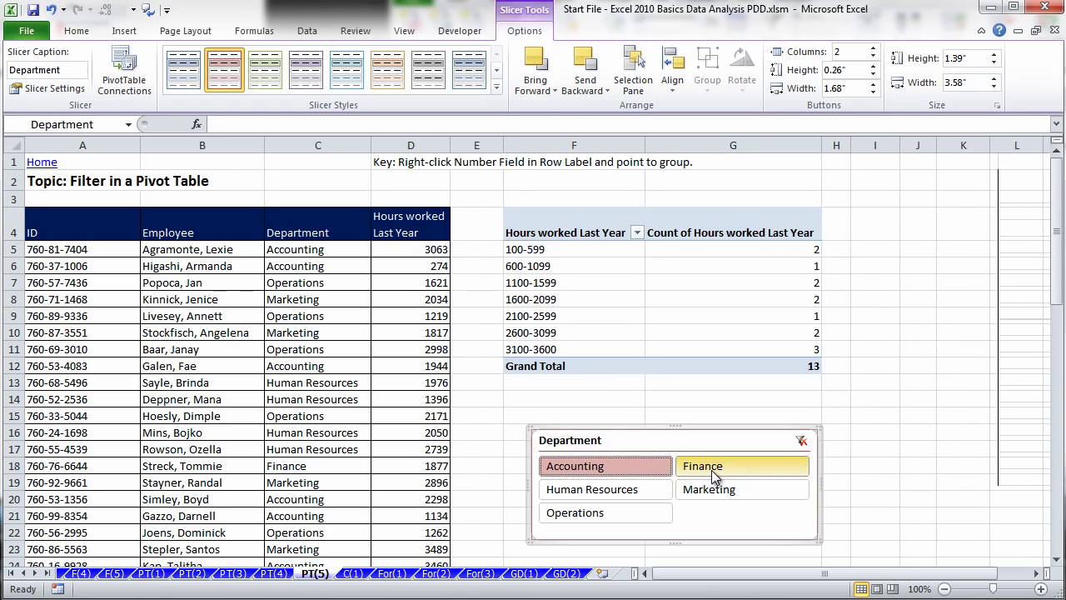
{"action": "left_click", "coordinate": [712, 470], "text": "ctrl"}
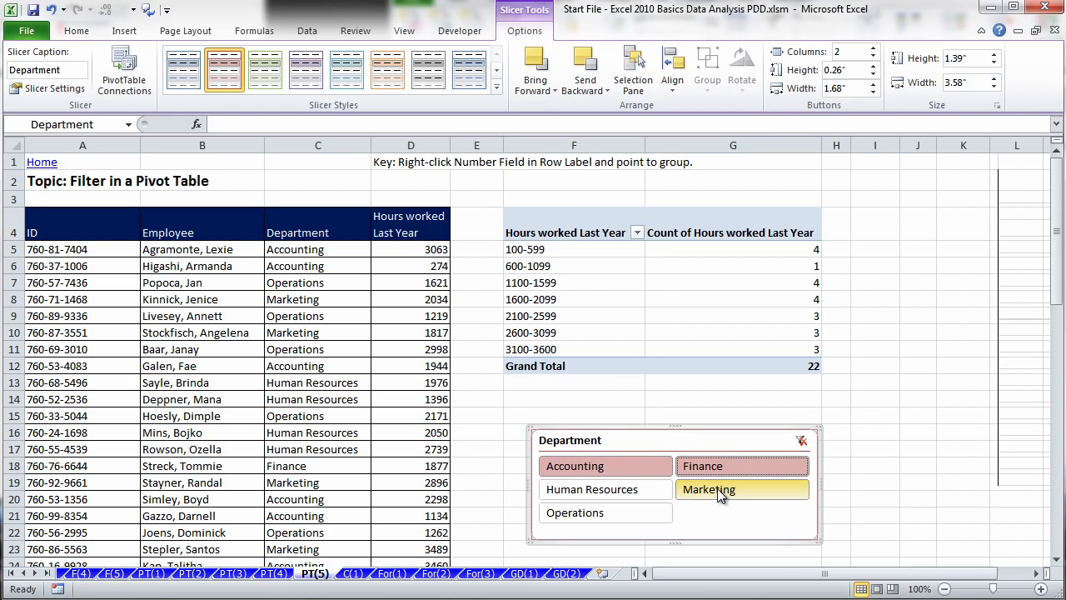
{"action": "left_click", "coordinate": [717, 488], "text": "ctrl"}
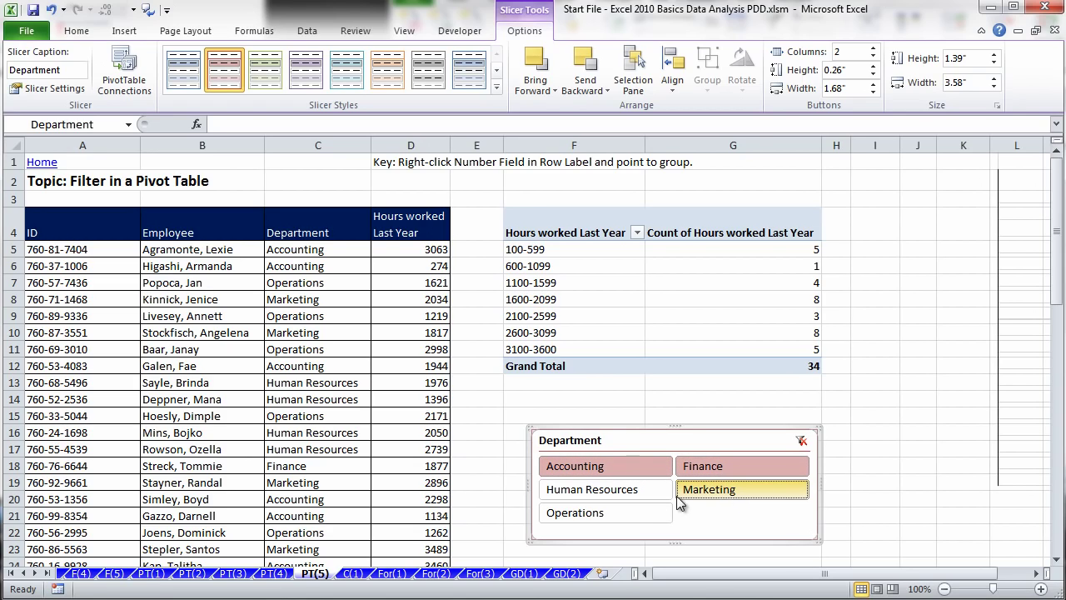
{"action": "left_click", "coordinate": [616, 464]}
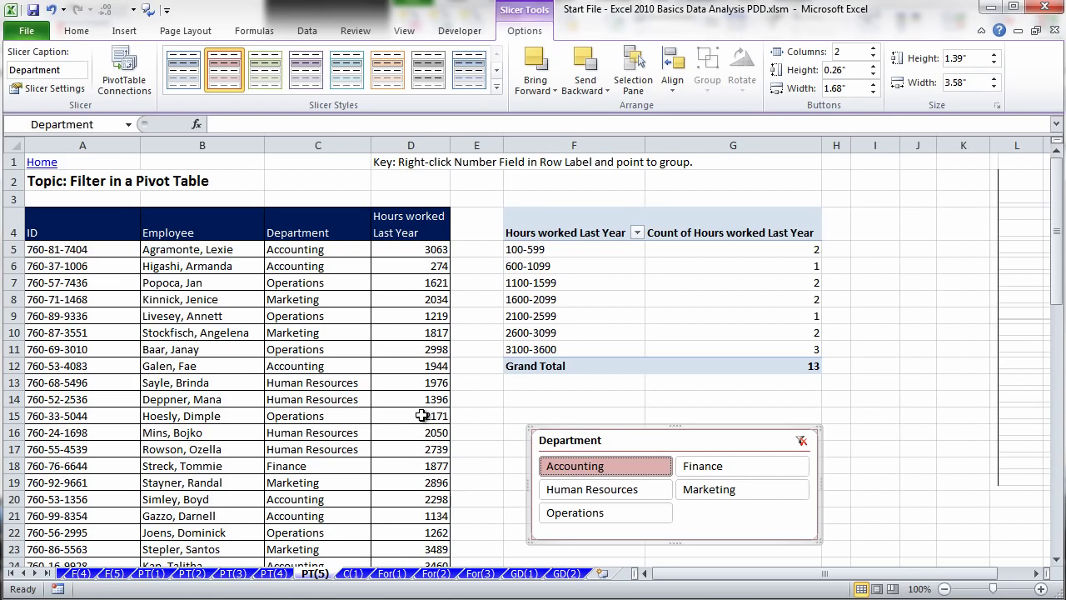
On sheet C(1), reposition the sample chart picture clear of the PivotTable and select cell F7 inside the PivotTable.
{"action": "left_click", "coordinate": [353, 574]}
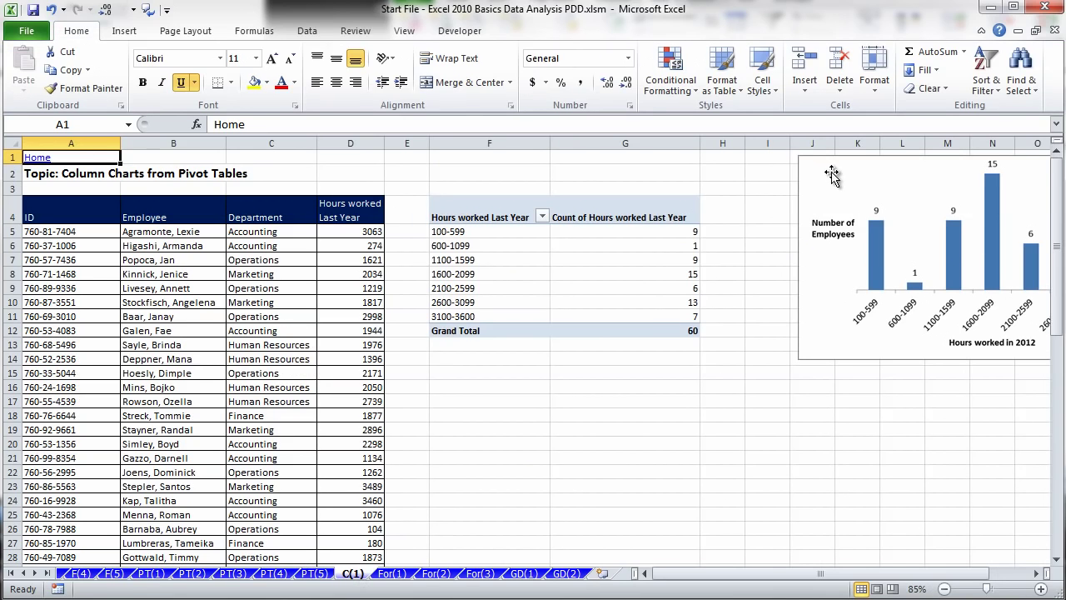
{"action": "left_click_drag", "start_coordinate": [846, 182], "coordinate": [541, 297]}
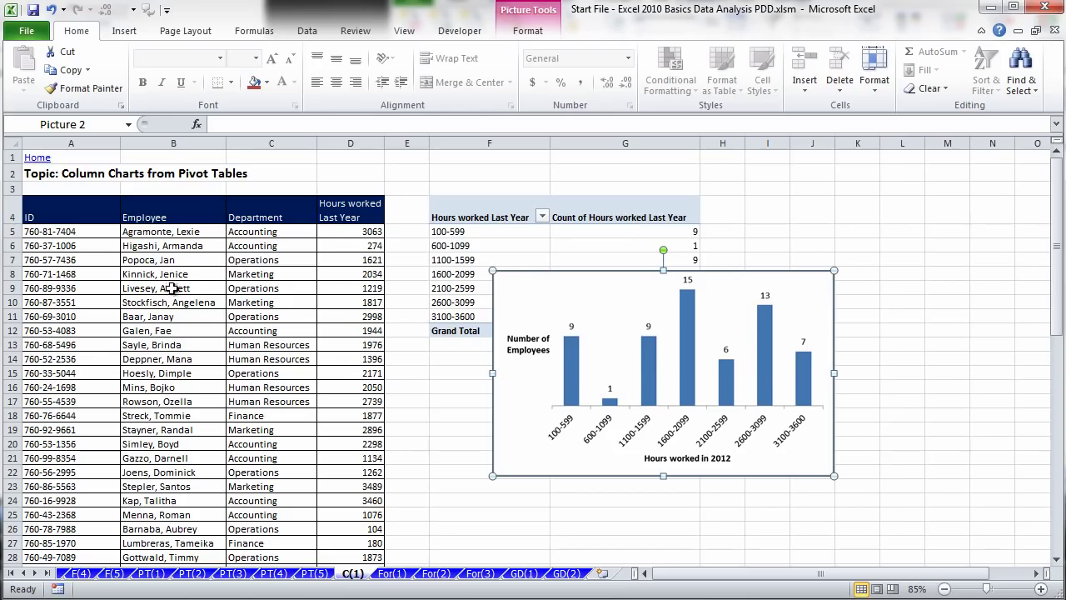
{"action": "left_click_drag", "start_coordinate": [557, 290], "coordinate": [830, 203]}
{"action": "left_click", "coordinate": [492, 261]}
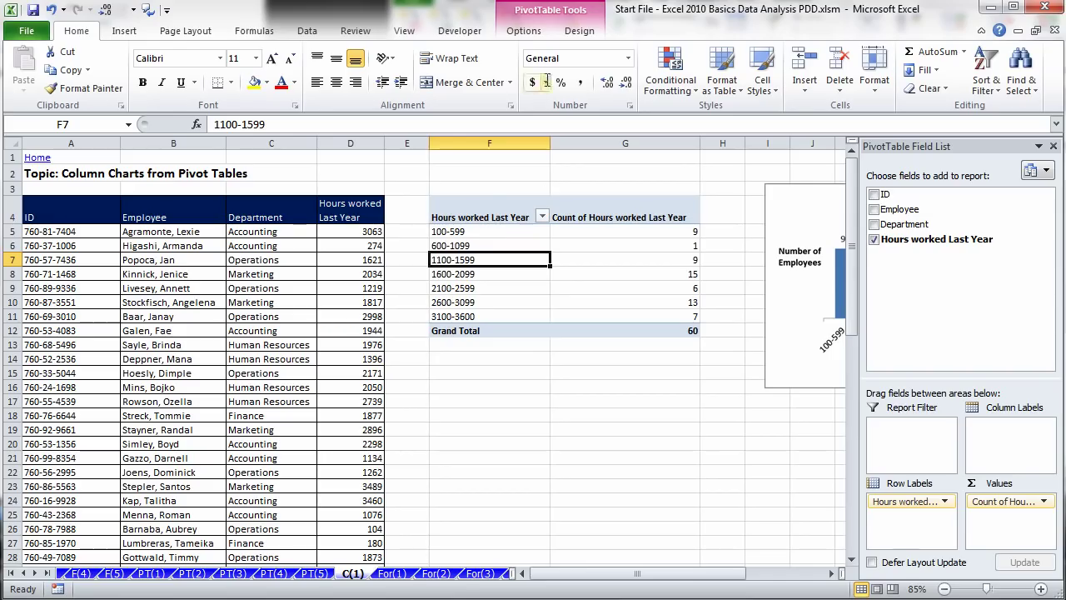
{"action": "left_click", "coordinate": [524, 30]}
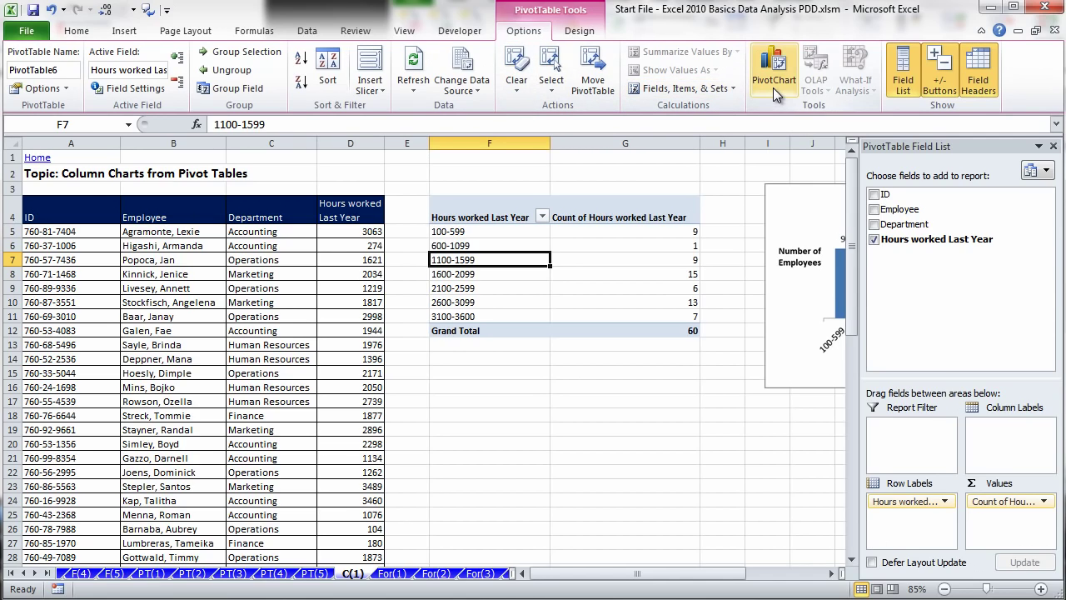
{"action": "left_click", "coordinate": [125, 33]}
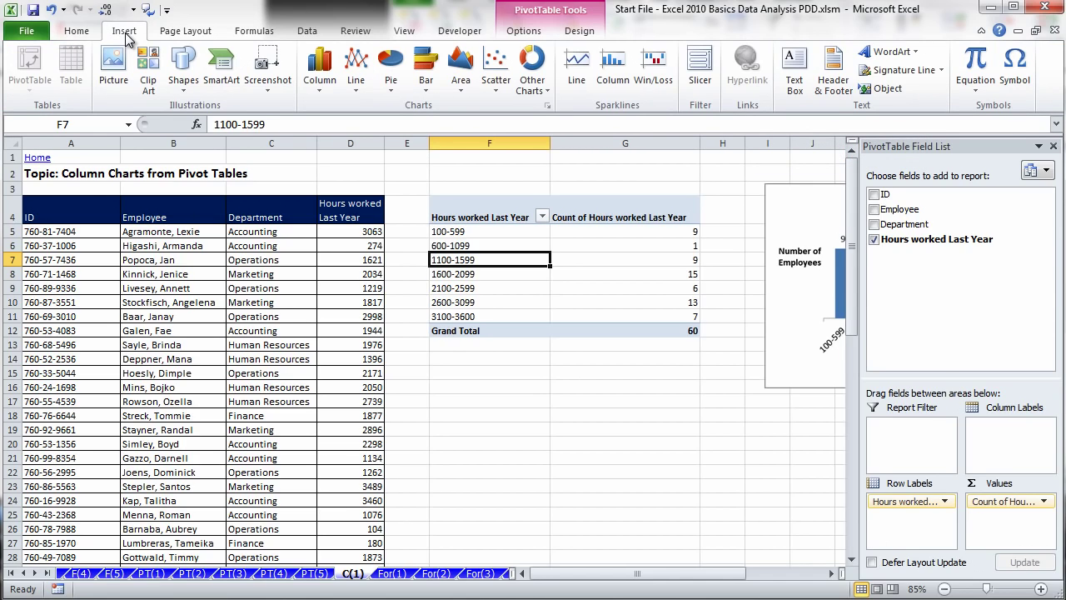
{"action": "left_click", "coordinate": [319, 92]}
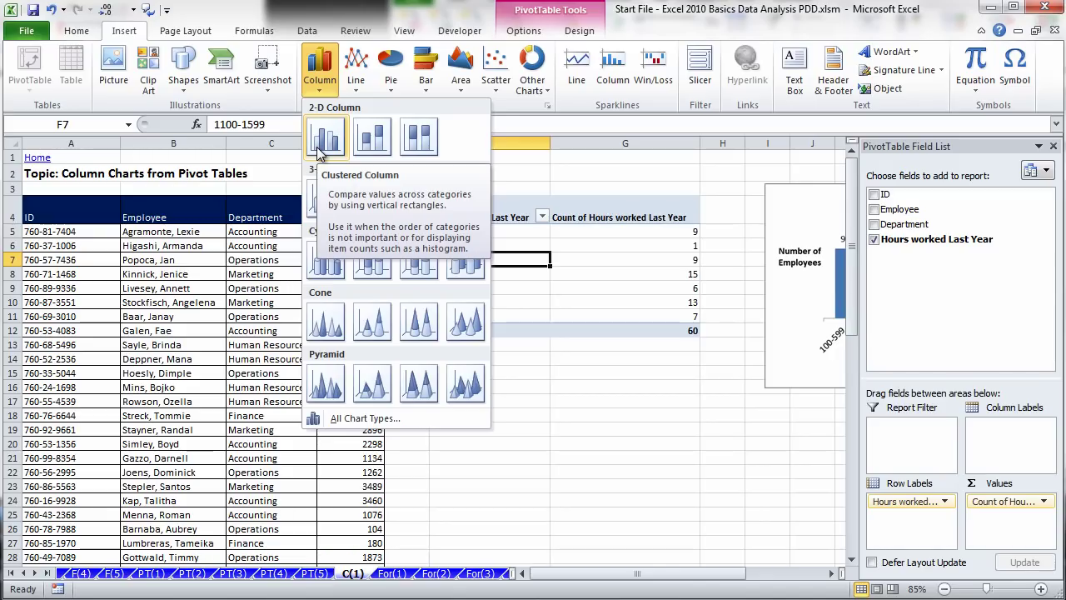
{"action": "key", "text": "Escape"}
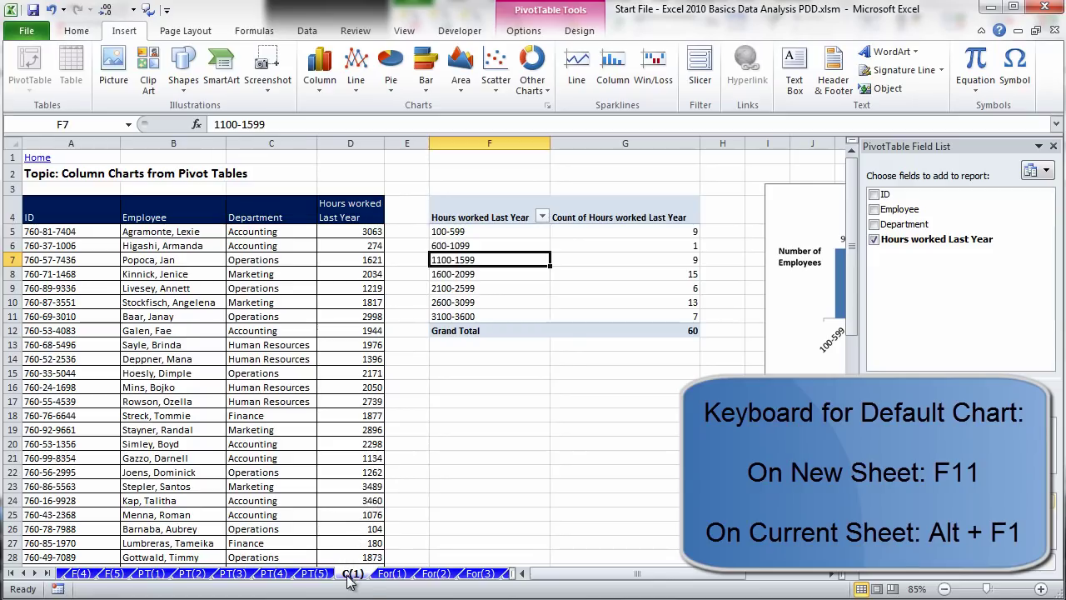
Create a default column PivotChart on a new chart sheet and another embedded on C(1), placed across the PivotTable's lower rows.
{"action": "key", "text": "F11"}
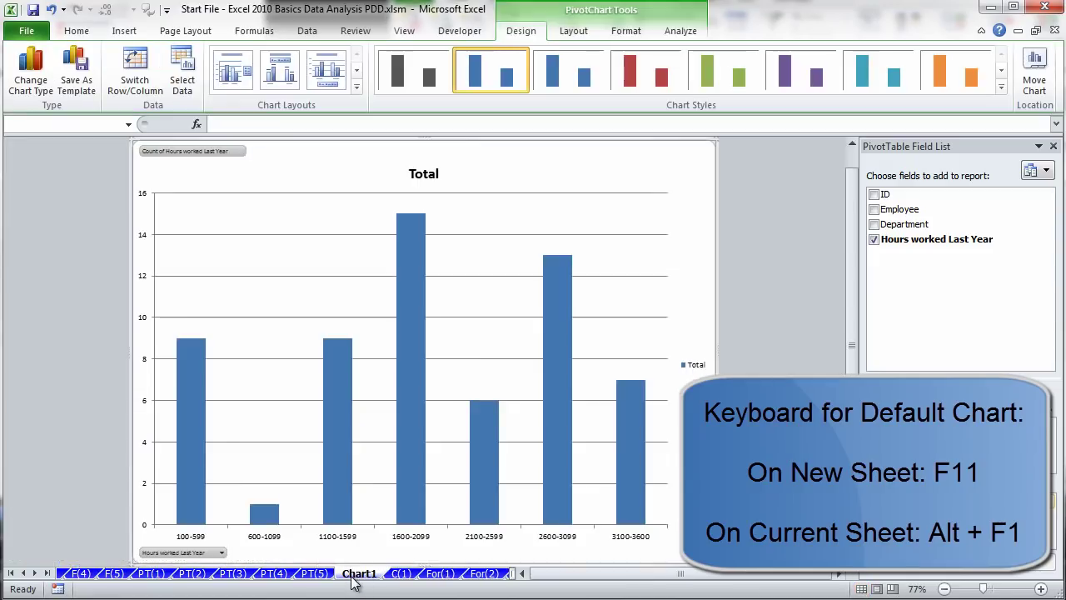
{"action": "left_click", "coordinate": [400, 574]}
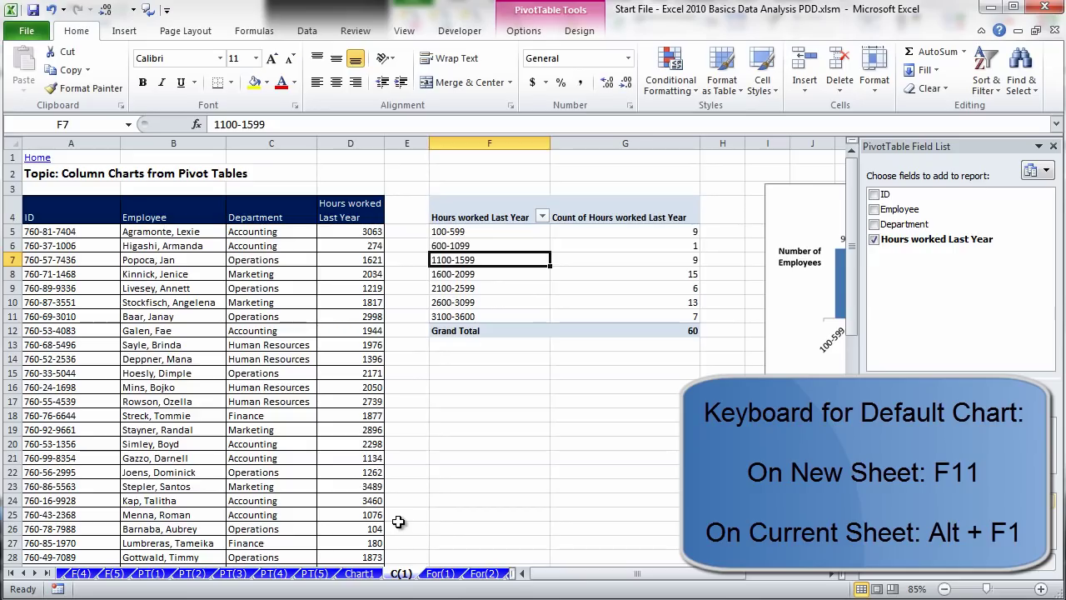
{"action": "key", "text": "alt+F1"}
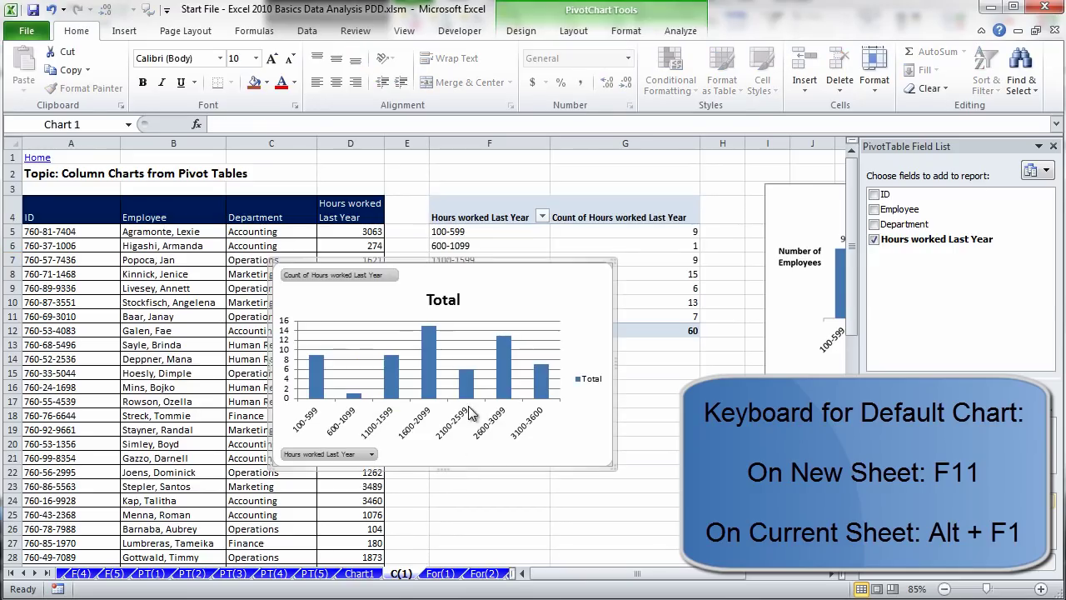
{"action": "left_click_drag", "start_coordinate": [424, 262], "coordinate": [498, 286]}
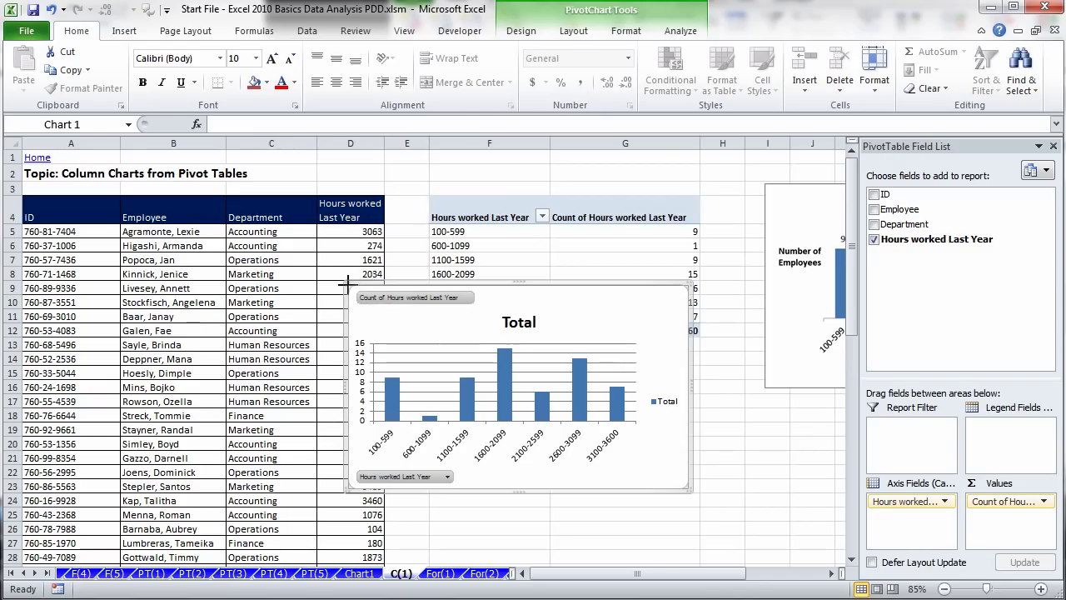
Move the embedded PivotChart just below the PivotTable's Grand Total row and select cell G6 in the PivotTable.
{"action": "key", "text": "Escape"}
{"action": "left_click_drag", "start_coordinate": [487, 298], "coordinate": [527, 348]}
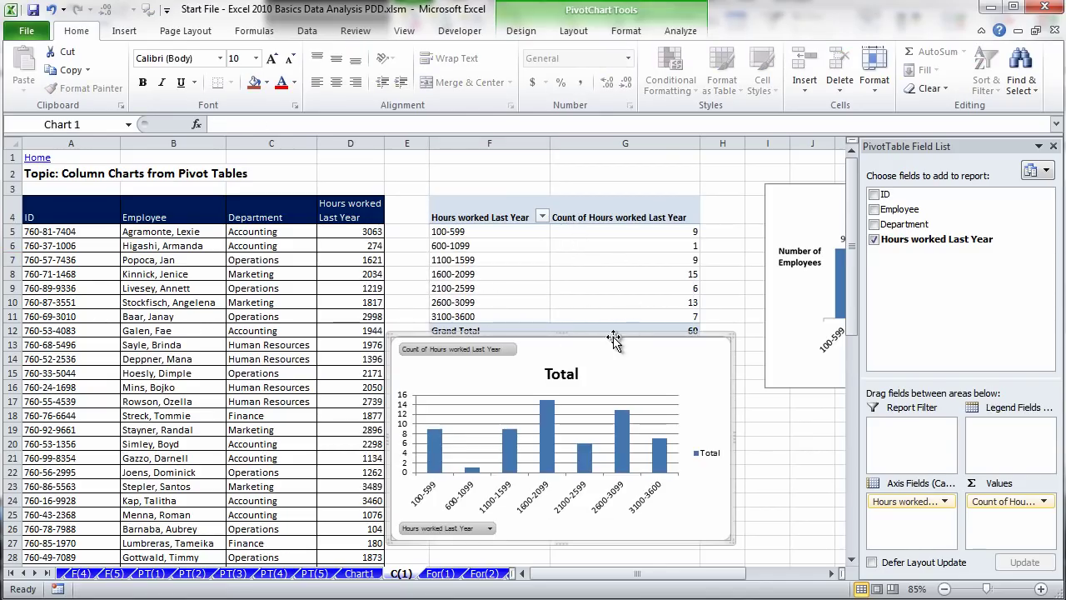
{"action": "left_click_drag", "start_coordinate": [611, 337], "coordinate": [591, 335]}
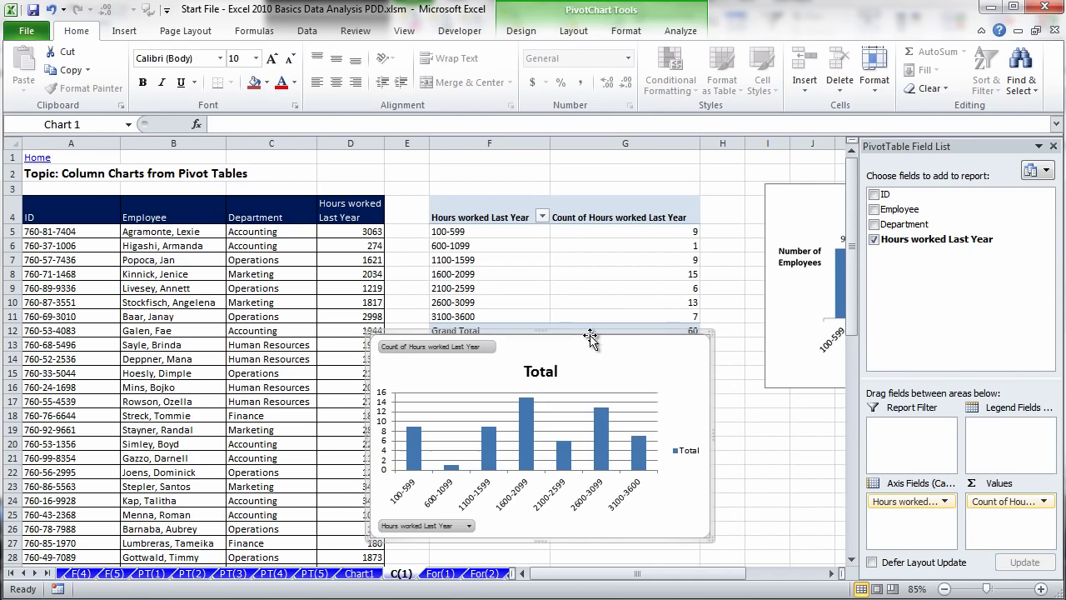
{"action": "left_click", "coordinate": [576, 247]}
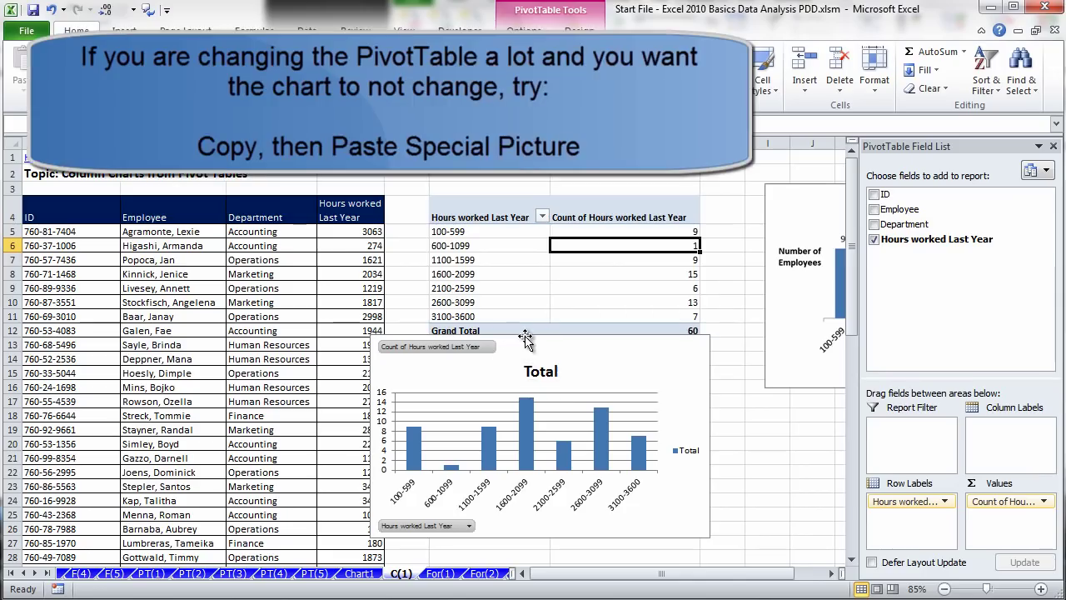
Shift the PivotChart up, enlarge it from its upper-left corner to about row 5, and hide its value field button.
{"action": "left_click", "coordinate": [526, 336]}
{"action": "left_click_drag", "start_coordinate": [519, 334], "coordinate": [498, 309]}
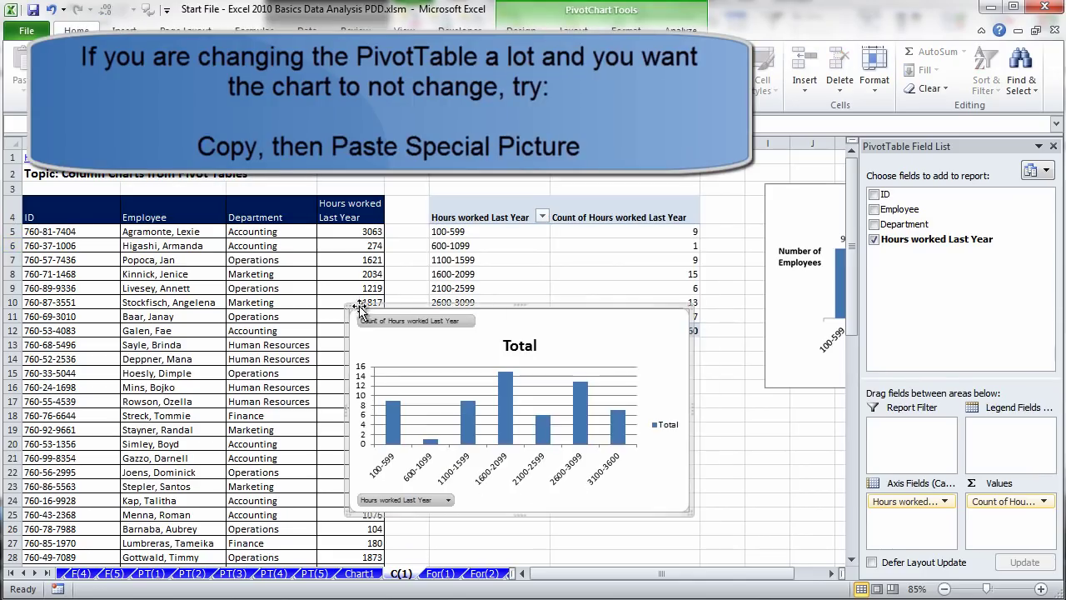
{"action": "left_click_drag", "start_coordinate": [348, 304], "coordinate": [222, 230]}
{"action": "right_click", "coordinate": [307, 246]}
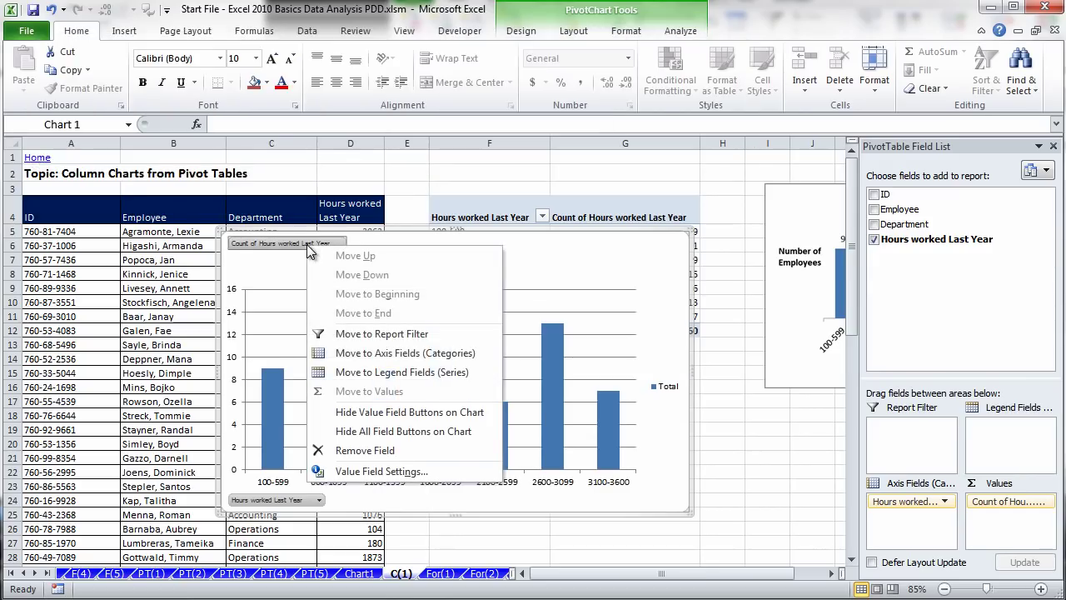
{"action": "left_click", "coordinate": [424, 412]}
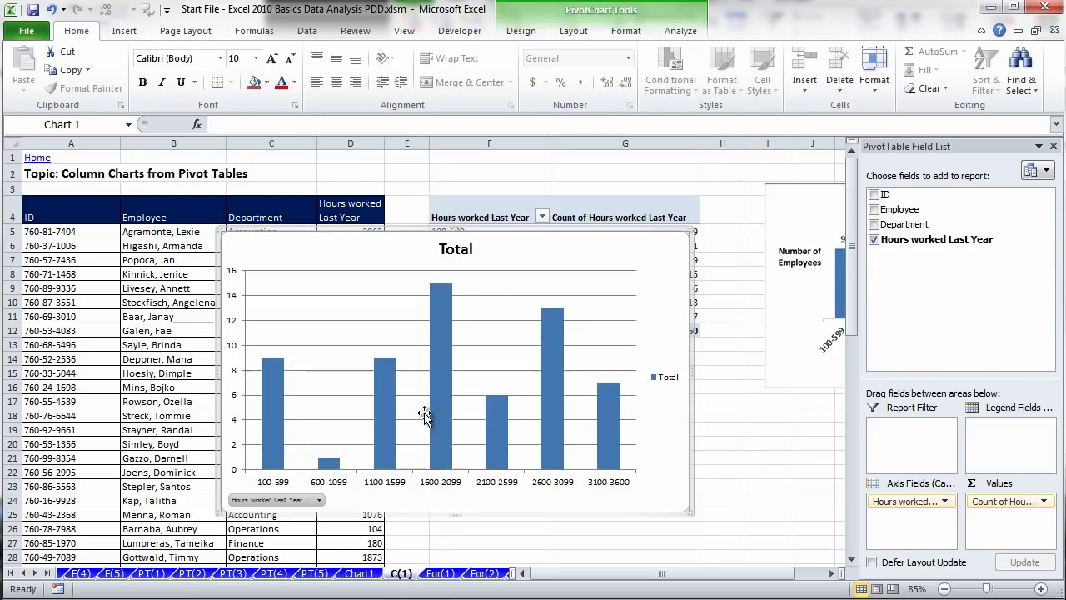
Move the PivotChart up to start near row 1 and hide its axis field button.
{"action": "right_click", "coordinate": [293, 500]}
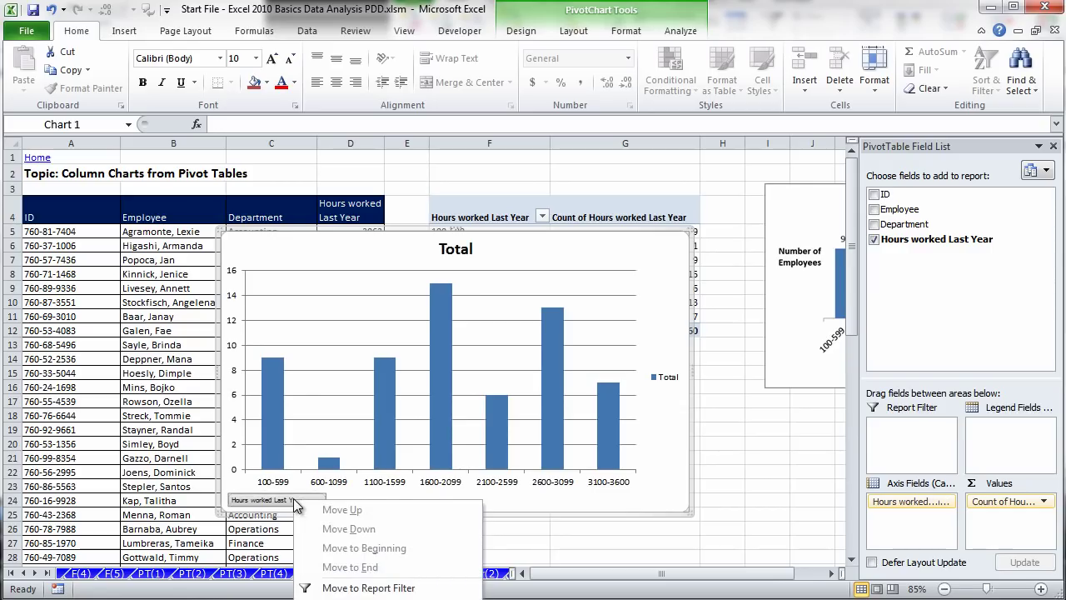
{"action": "left_click", "coordinate": [414, 232]}
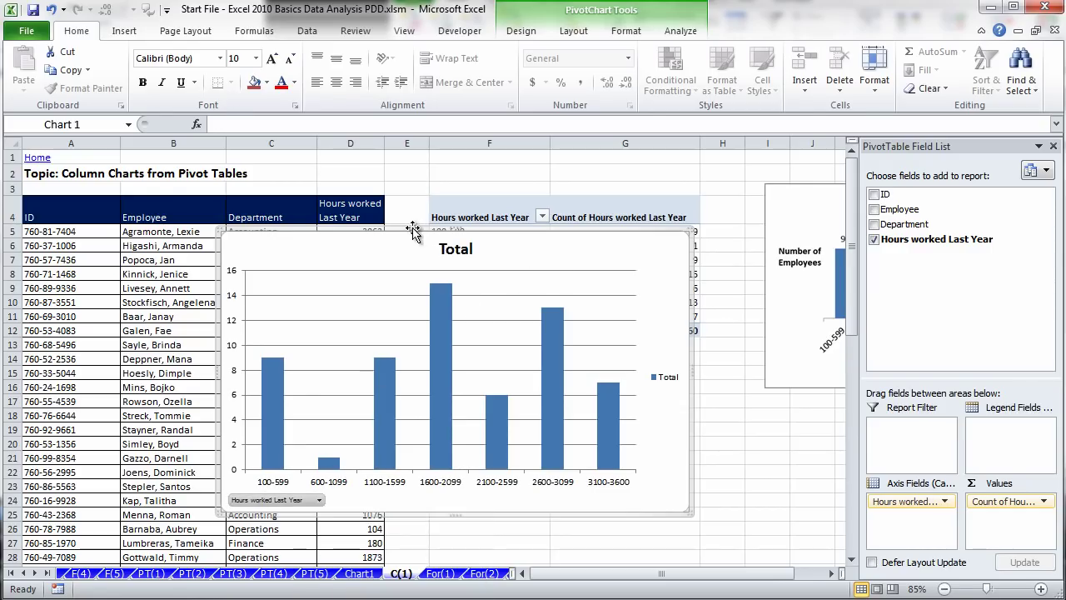
{"action": "left_click_drag", "start_coordinate": [413, 228], "coordinate": [423, 142]}
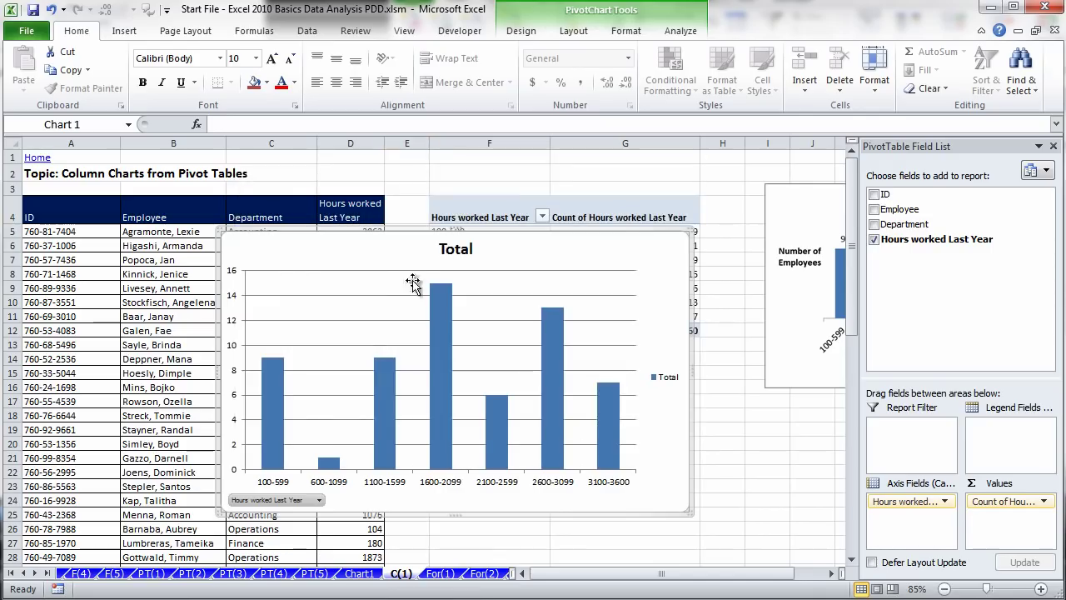
{"action": "right_click", "coordinate": [275, 501]}
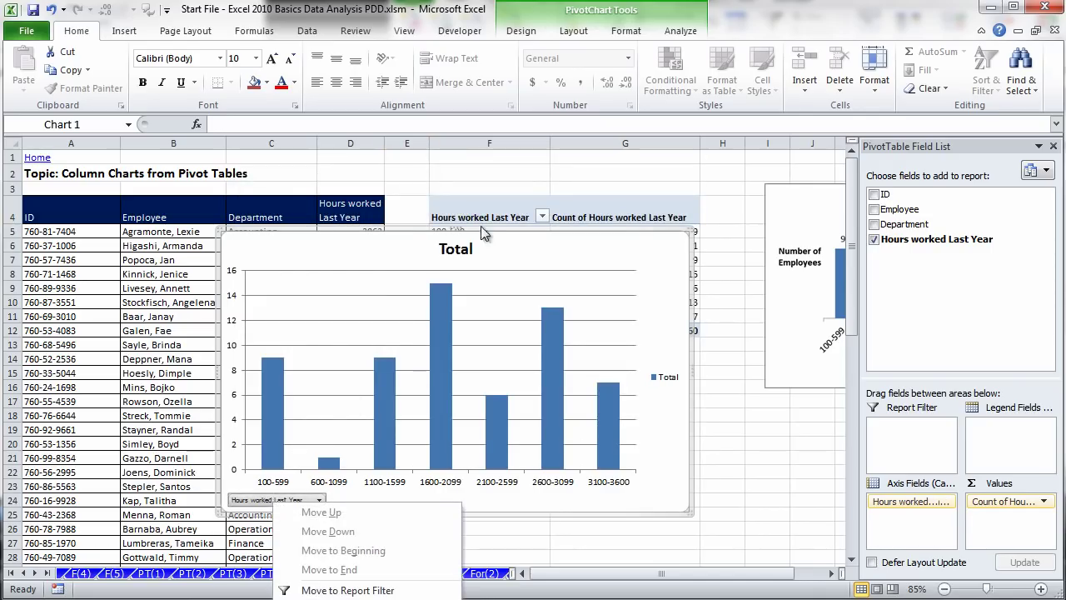
{"action": "left_click", "coordinate": [425, 233]}
{"action": "left_click_drag", "start_coordinate": [420, 230], "coordinate": [464, 161]}
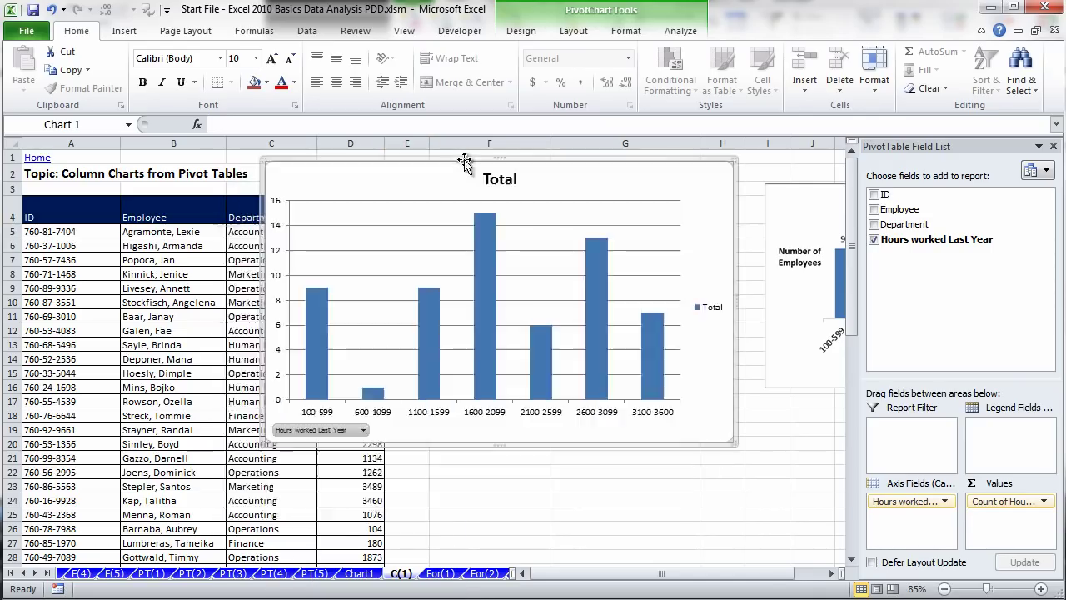
{"action": "right_click", "coordinate": [322, 429]}
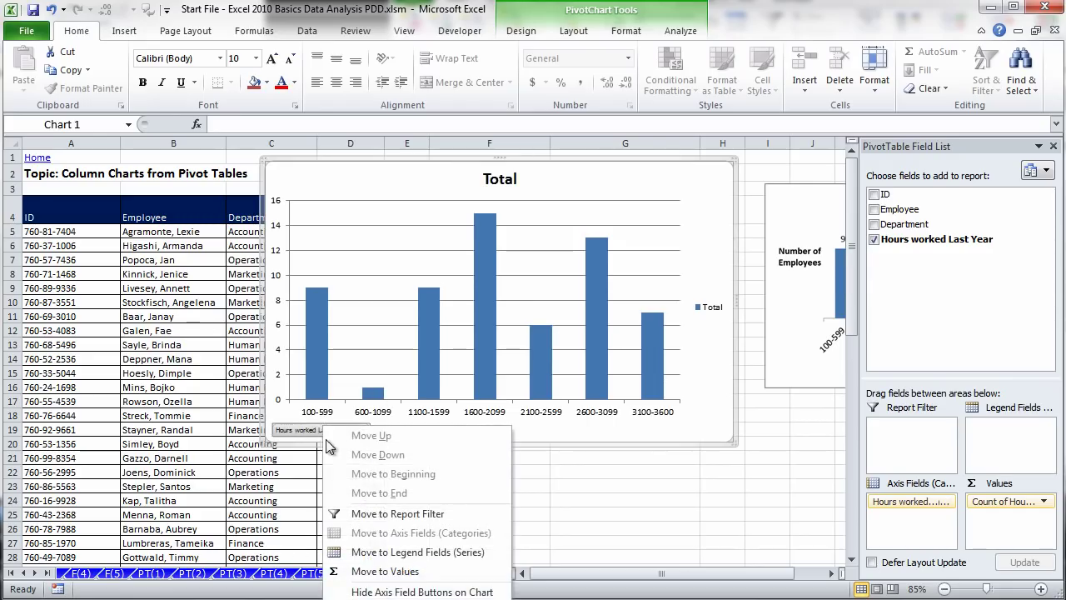
{"action": "left_click", "coordinate": [404, 592]}
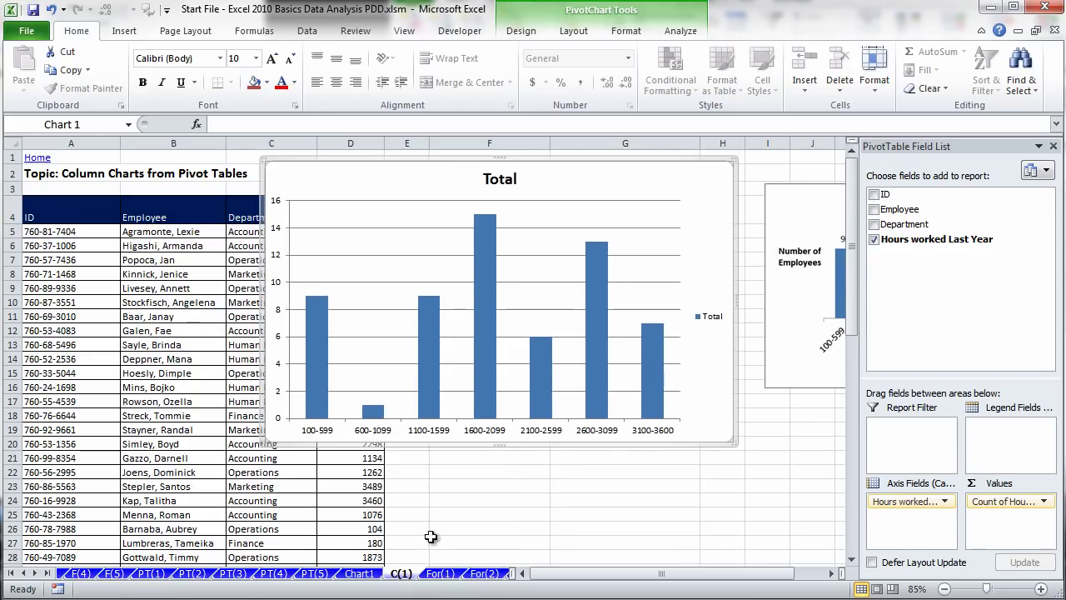
Delete the Total chart title and the legend from the PivotChart.
{"action": "left_click", "coordinate": [514, 180]}
{"action": "key", "text": "Delete"}
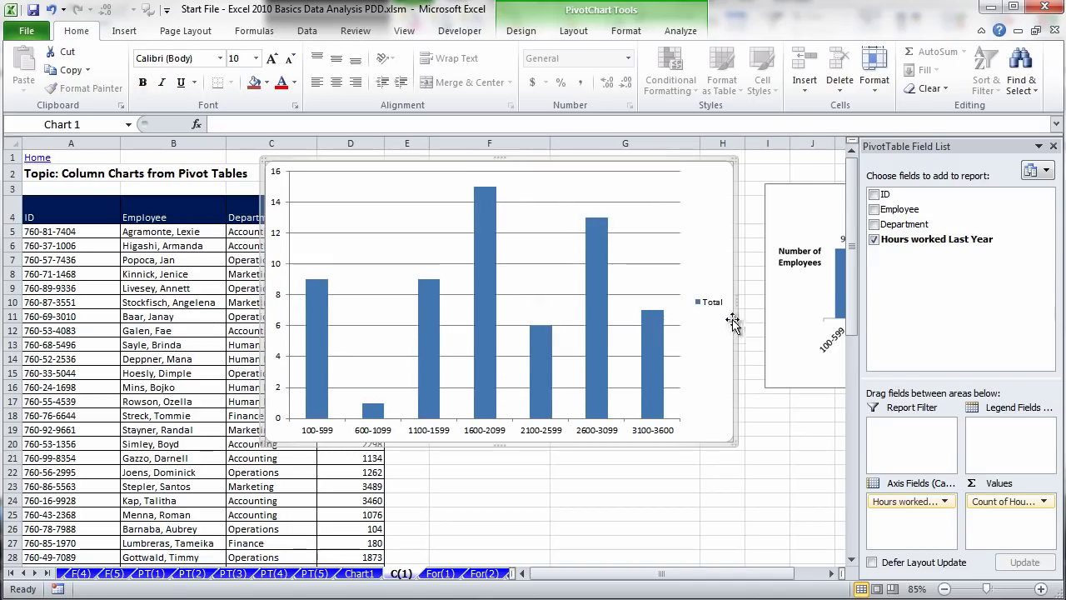
{"action": "left_click", "coordinate": [708, 303]}
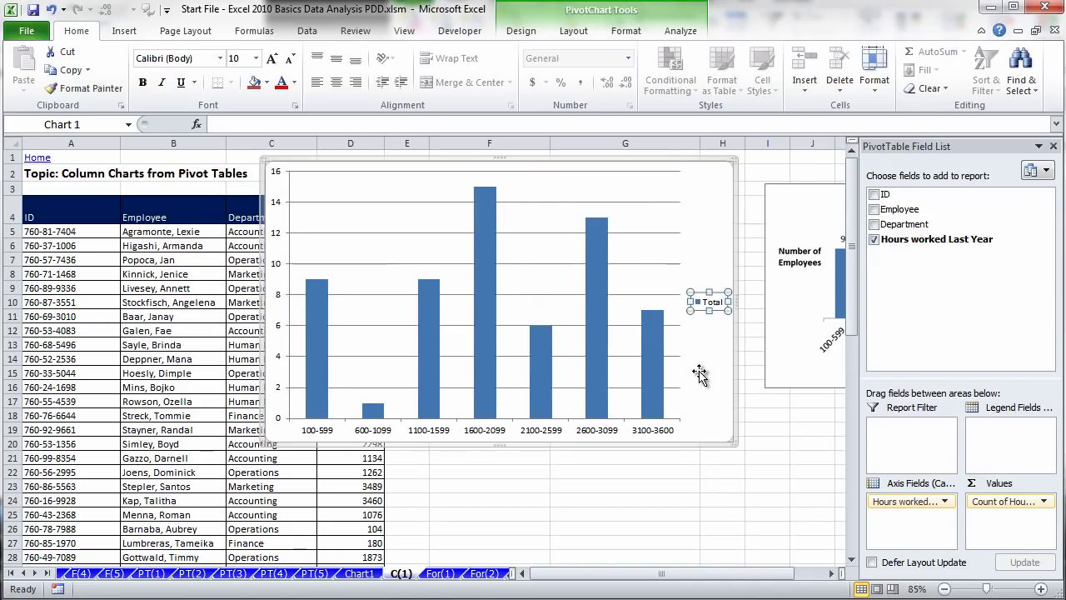
{"action": "key", "text": "Delete"}
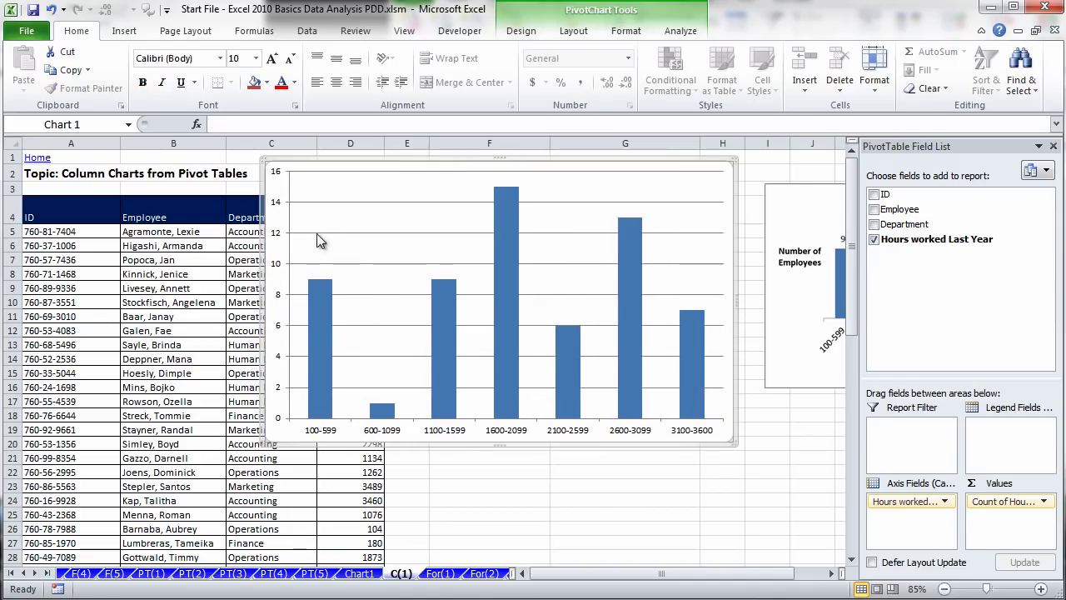
Add a title below the PivotChart's horizontal axis reading "Hour Worked in 2012".
{"action": "left_click", "coordinate": [574, 31]}
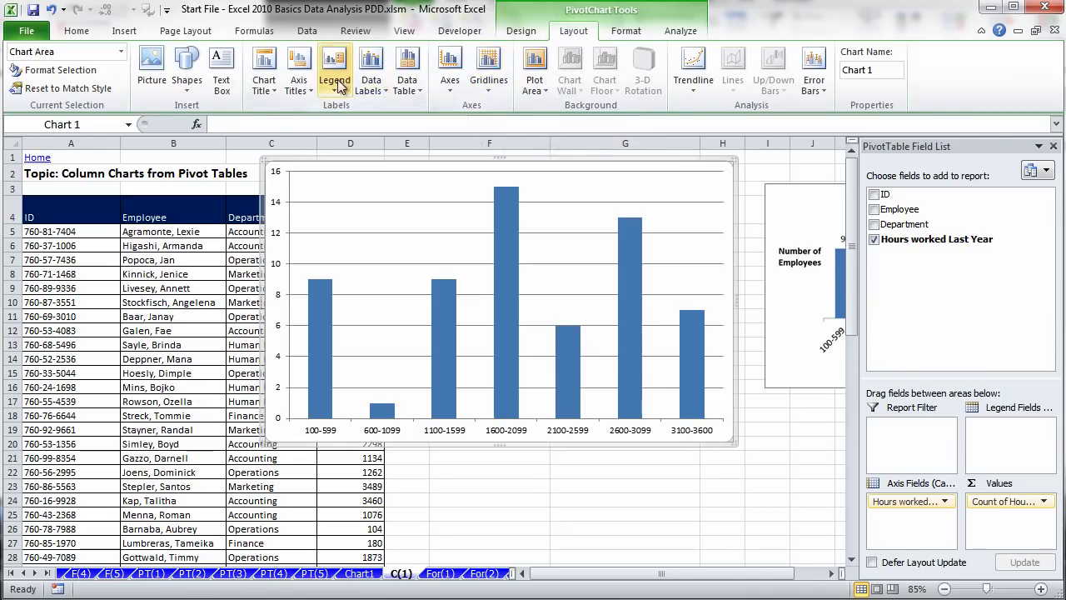
{"action": "left_click", "coordinate": [310, 86]}
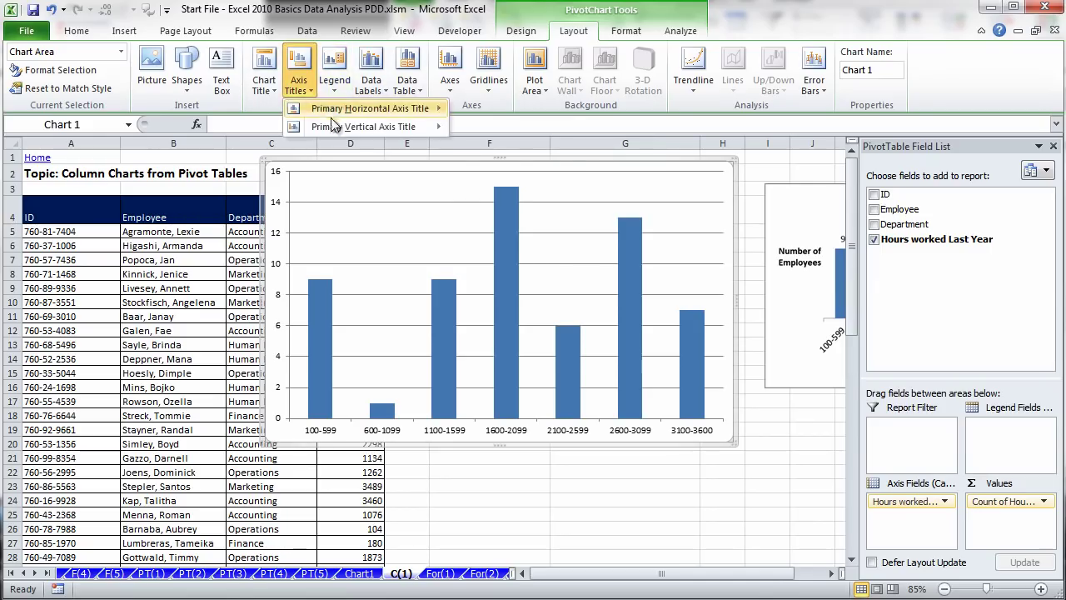
{"action": "mouse_move", "coordinate": [335, 126]}
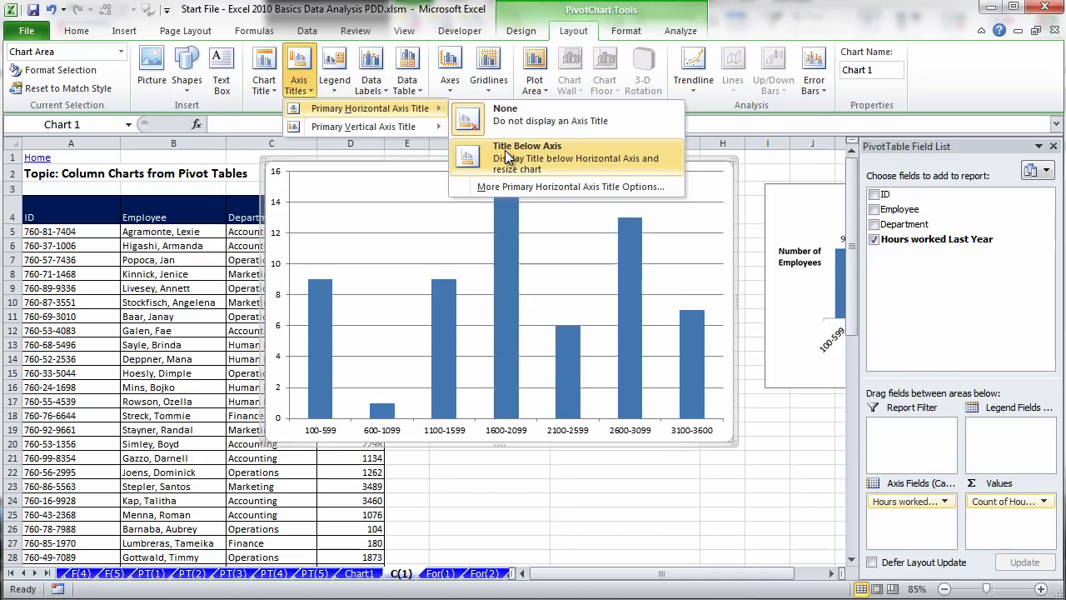
{"action": "left_click", "coordinate": [505, 150]}
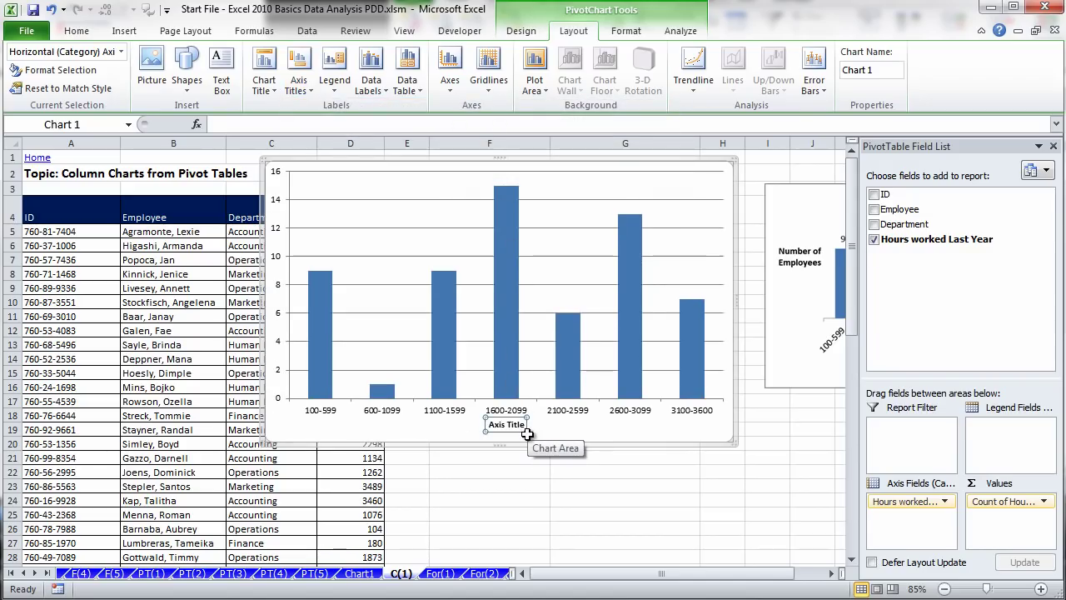
{"action": "type", "text": "Hour Worked in 2"}
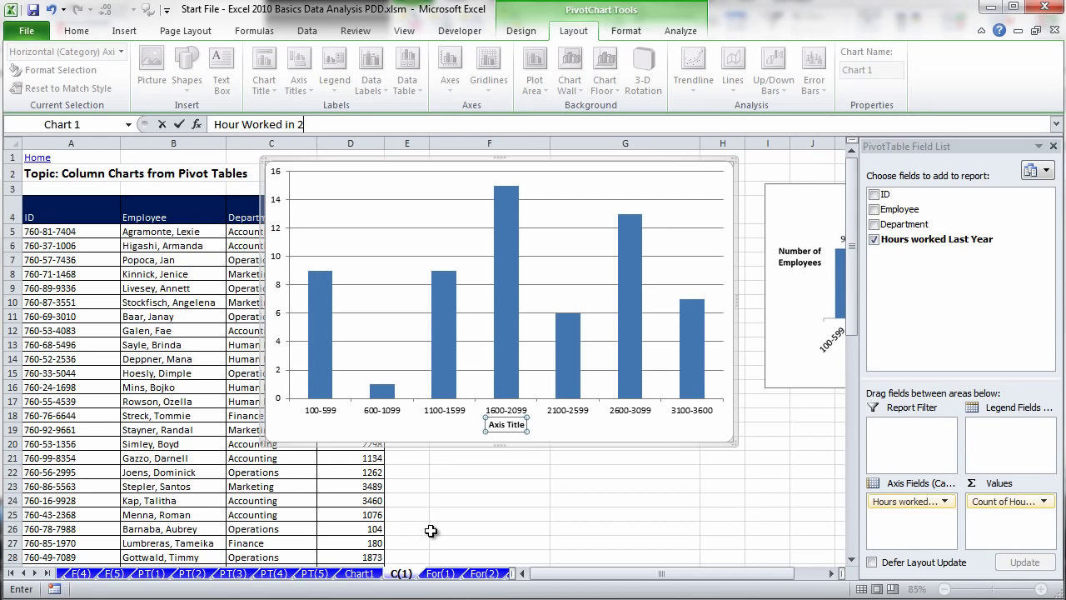
{"action": "type", "text": "012"}
{"action": "key", "text": "Return"}
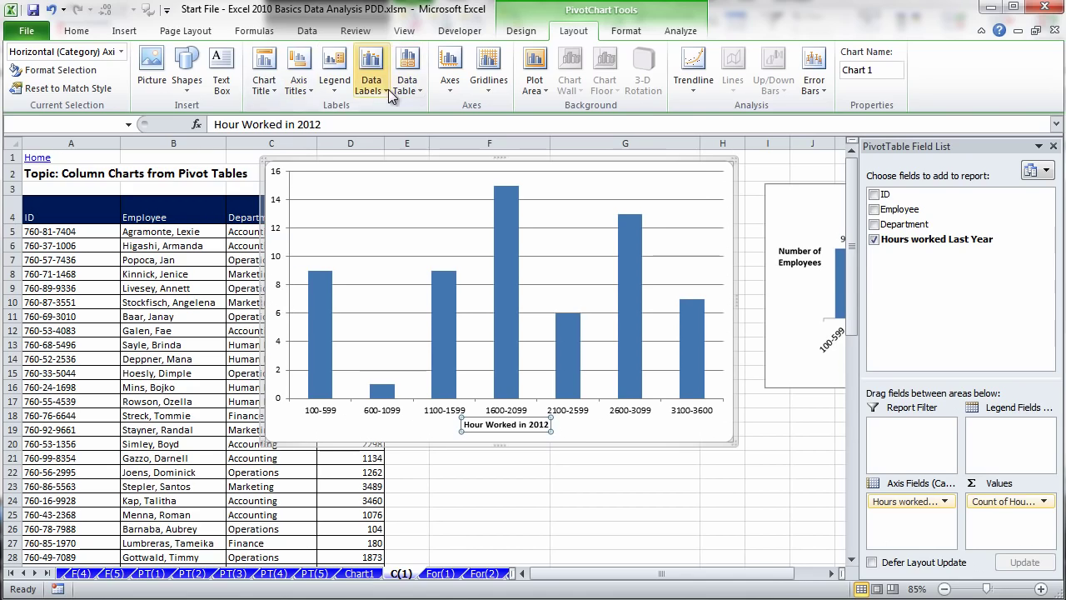
Add a horizontally oriented title to the PivotChart's vertical axis reading "# of Employees".
{"action": "left_click", "coordinate": [313, 90]}
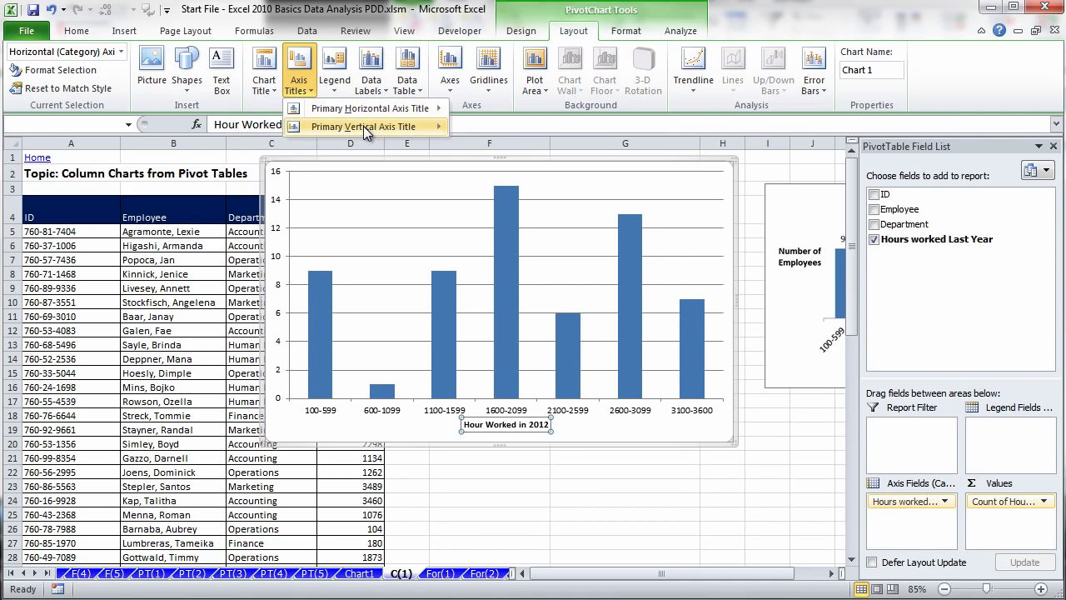
{"action": "mouse_move", "coordinate": [354, 126]}
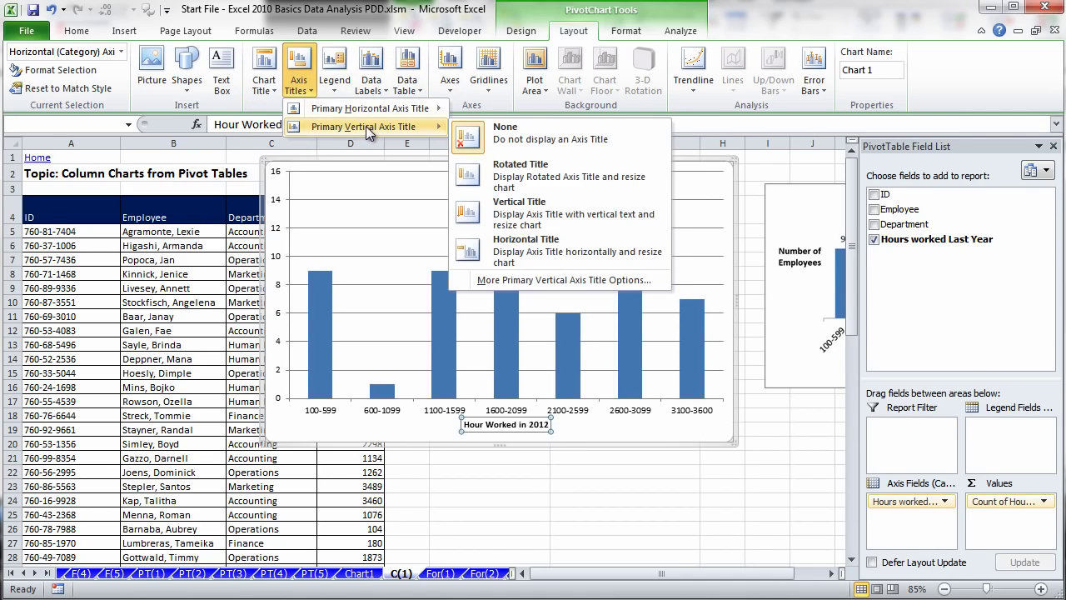
{"action": "left_click", "coordinate": [466, 255]}
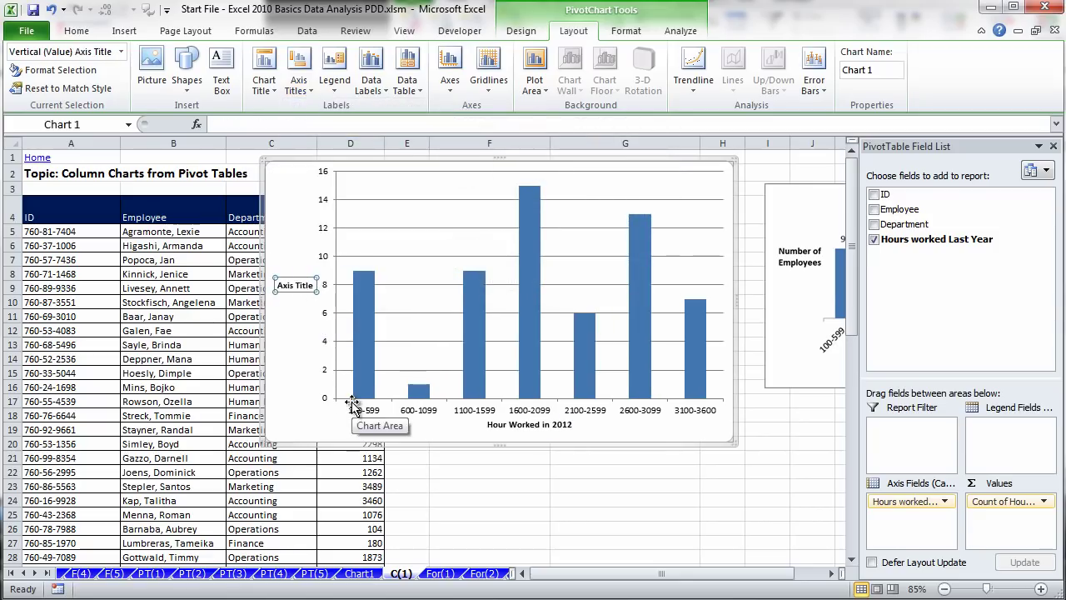
{"action": "type", "text": "# o"}
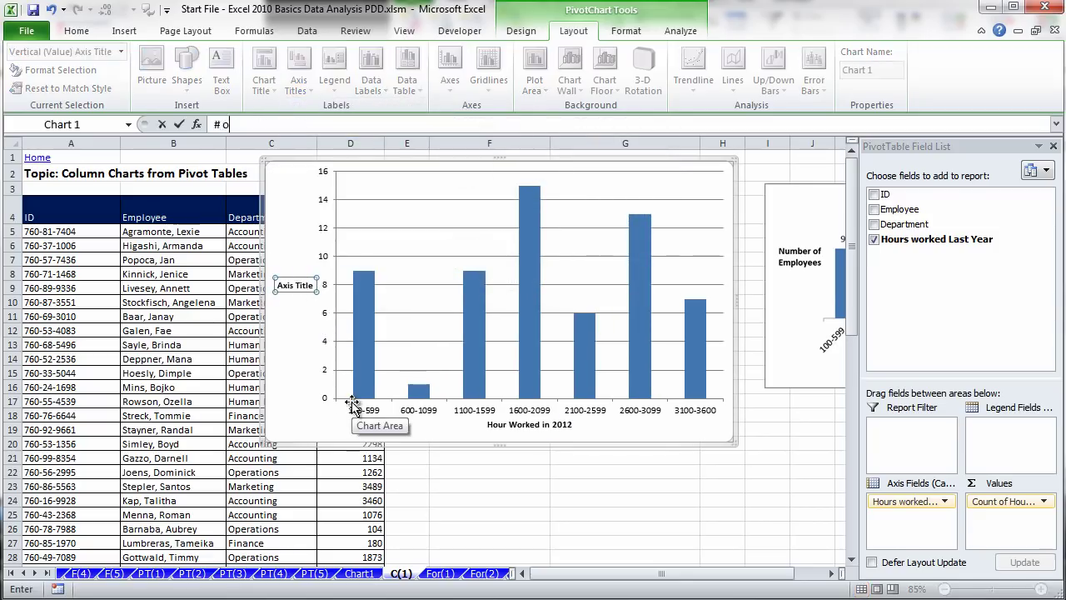
{"action": "type", "text": "f Employees"}
{"action": "key", "text": "Return"}
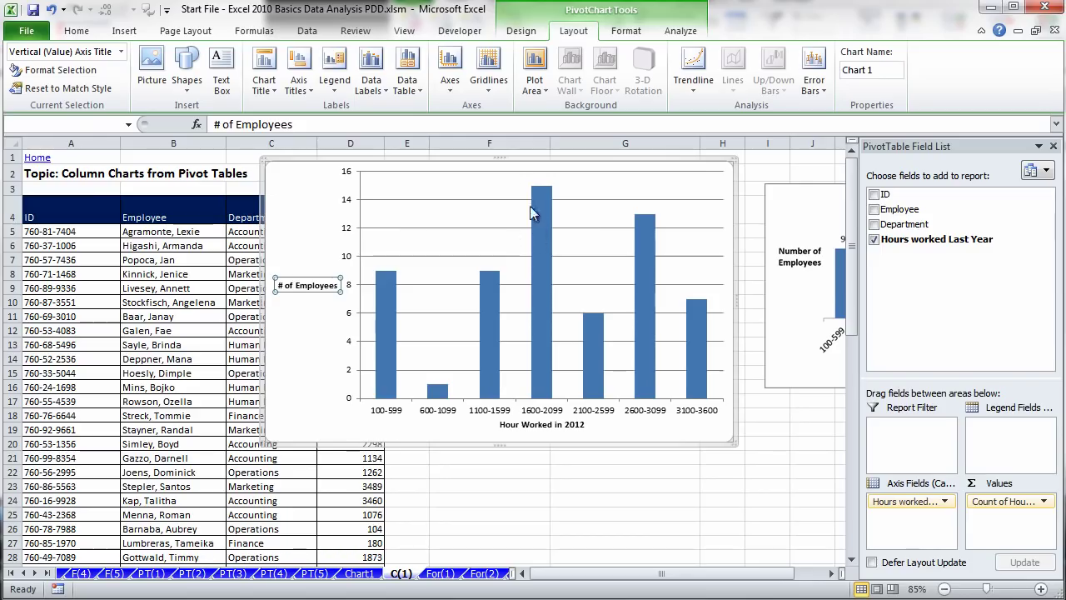
Delete the PivotChart's horizontal gridlines and its vertical value axis.
{"action": "left_click", "coordinate": [496, 201]}
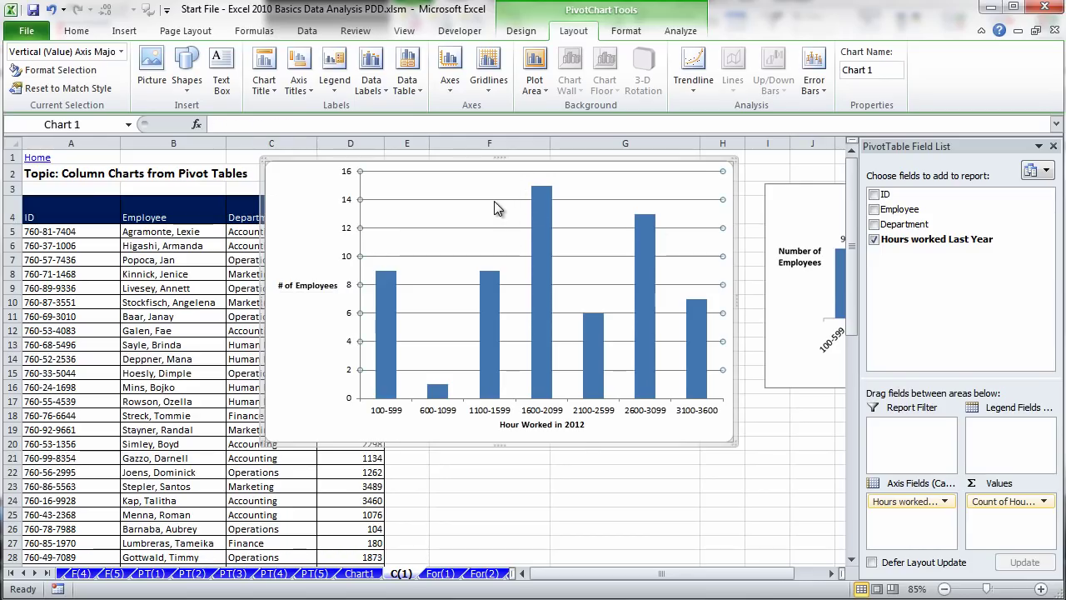
{"action": "key", "text": "Delete"}
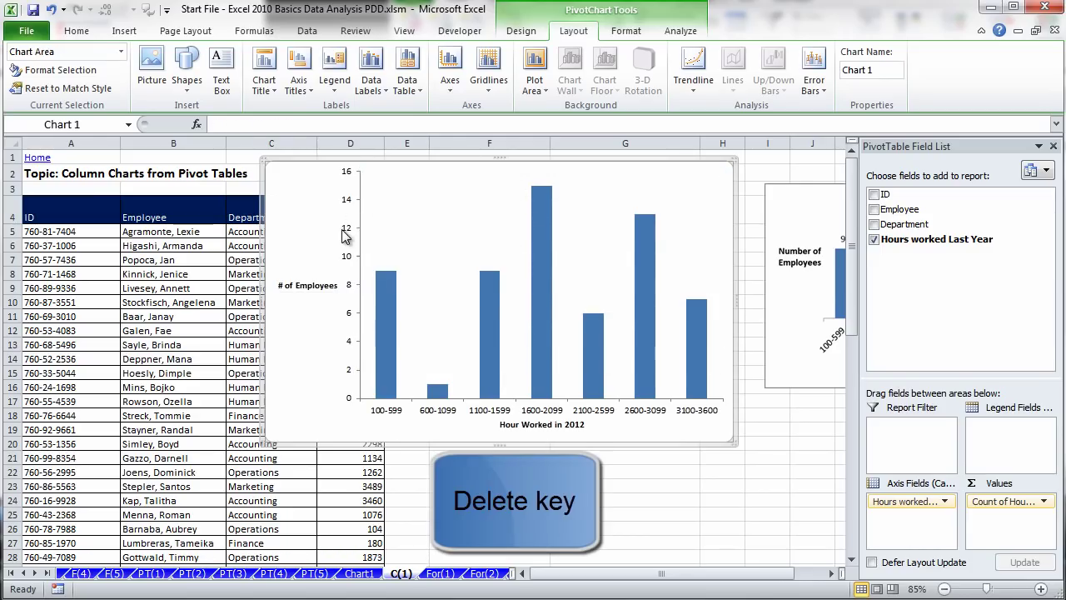
{"action": "left_click", "coordinate": [349, 236]}
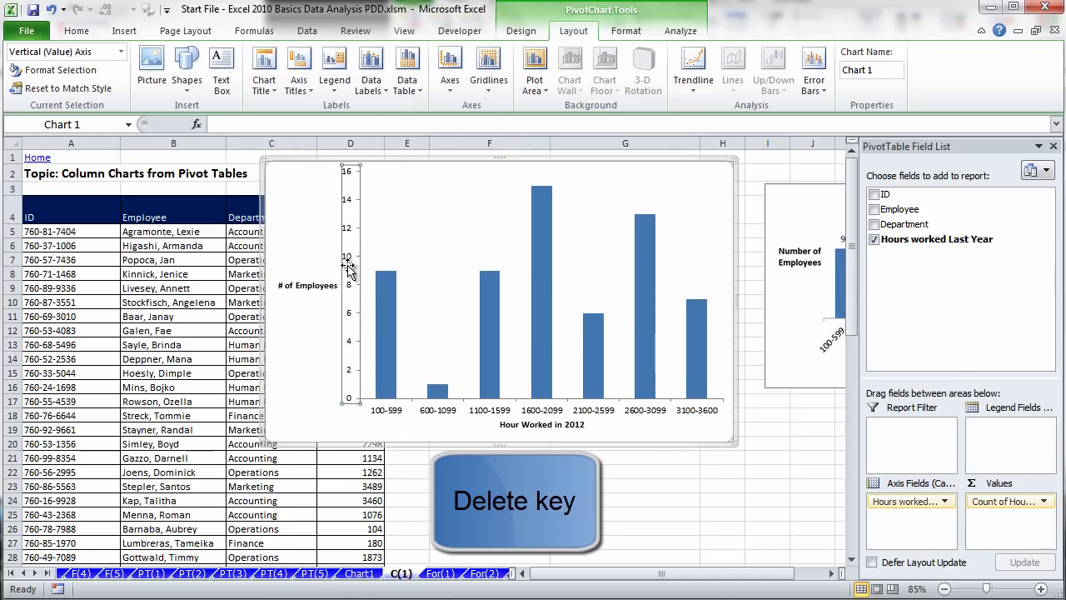
{"action": "key", "text": "Delete"}
Add Outside End data labels to the PivotChart's column series.
{"action": "left_click", "coordinate": [530, 236]}
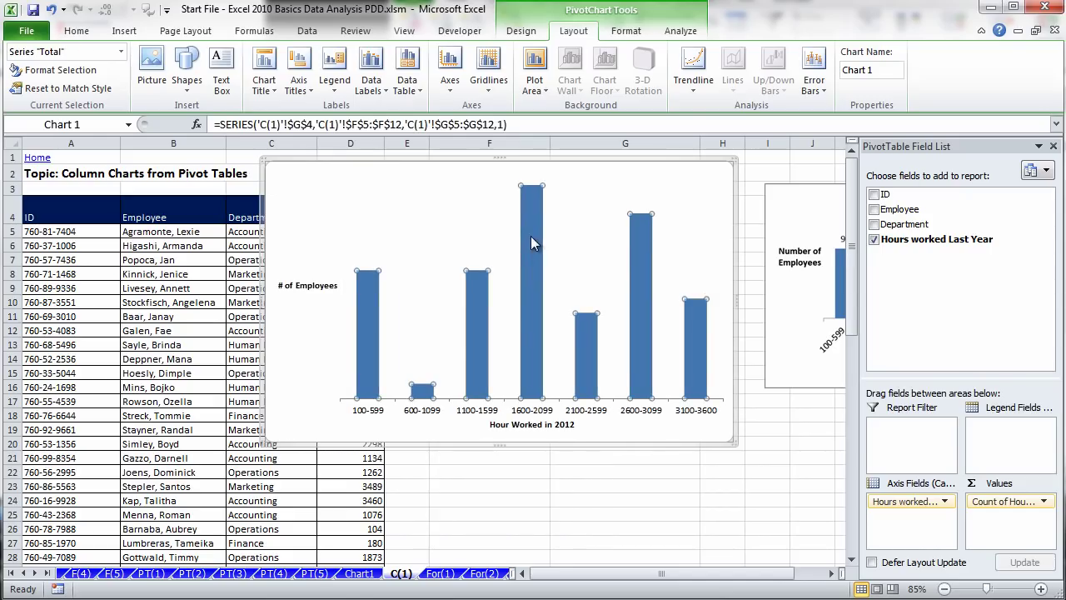
{"action": "left_click", "coordinate": [366, 93]}
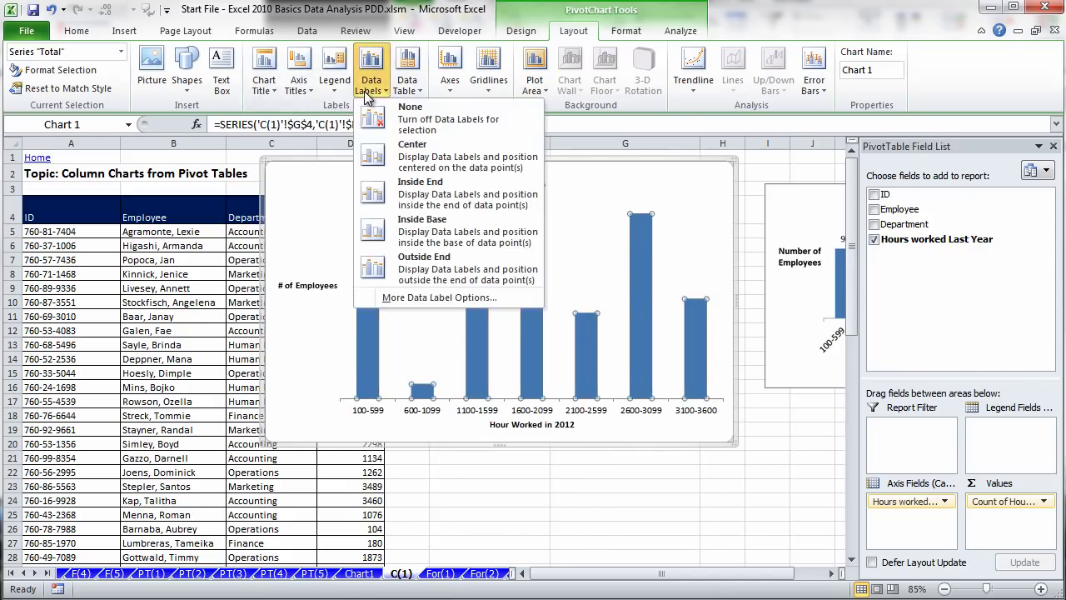
{"action": "left_click", "coordinate": [379, 271]}
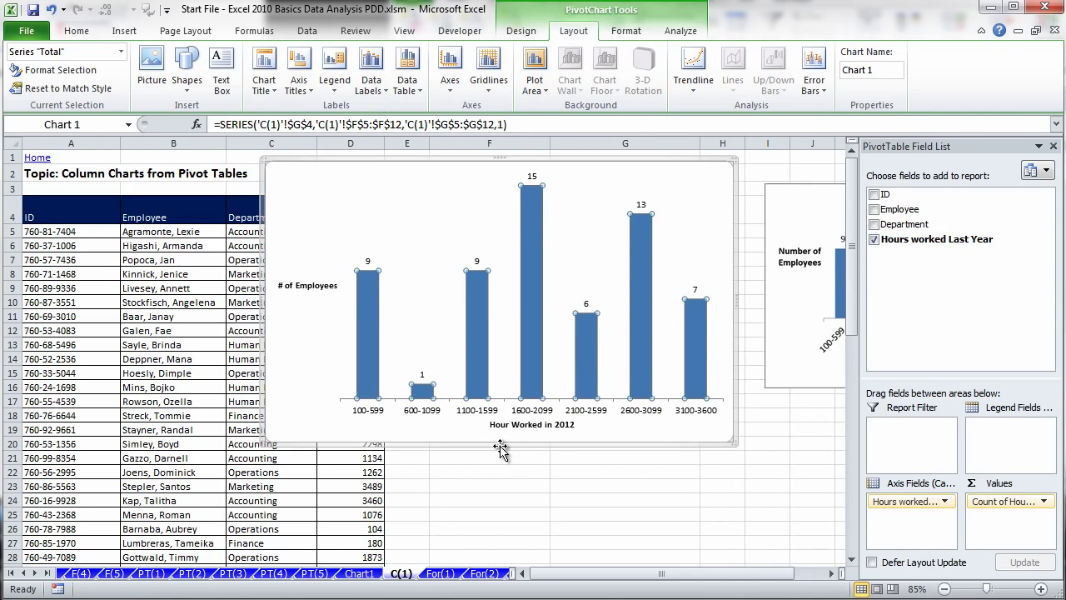
Shift the finished PivotChart slightly lower and switch to the SUMIFS sheet For(1).
{"action": "left_click_drag", "start_coordinate": [495, 448], "coordinate": [507, 459]}
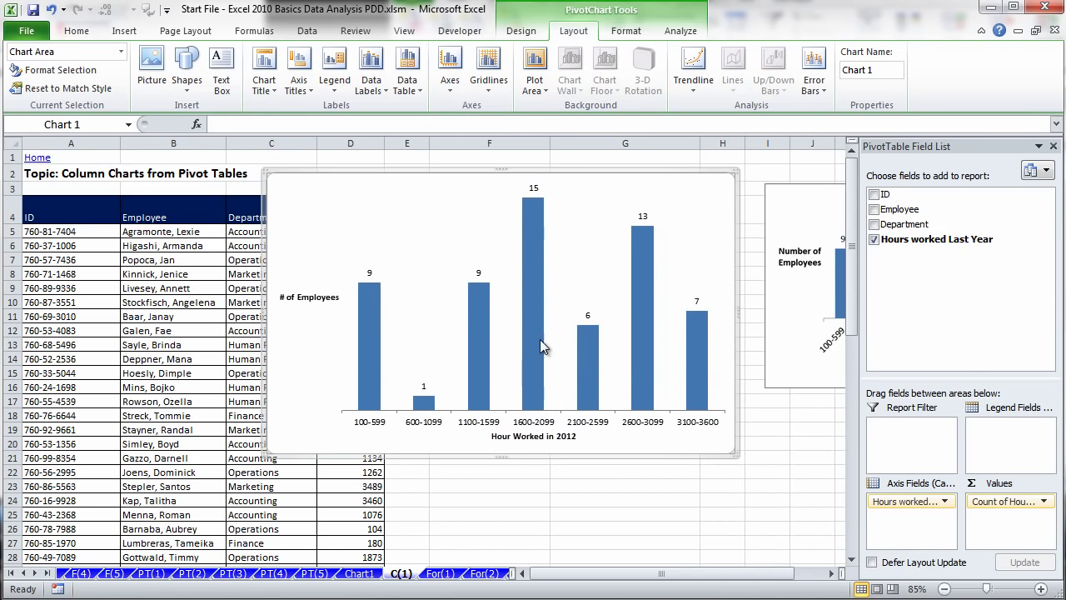
{"action": "mouse_move", "coordinate": [525, 287]}
{"action": "left_click", "coordinate": [439, 573]}
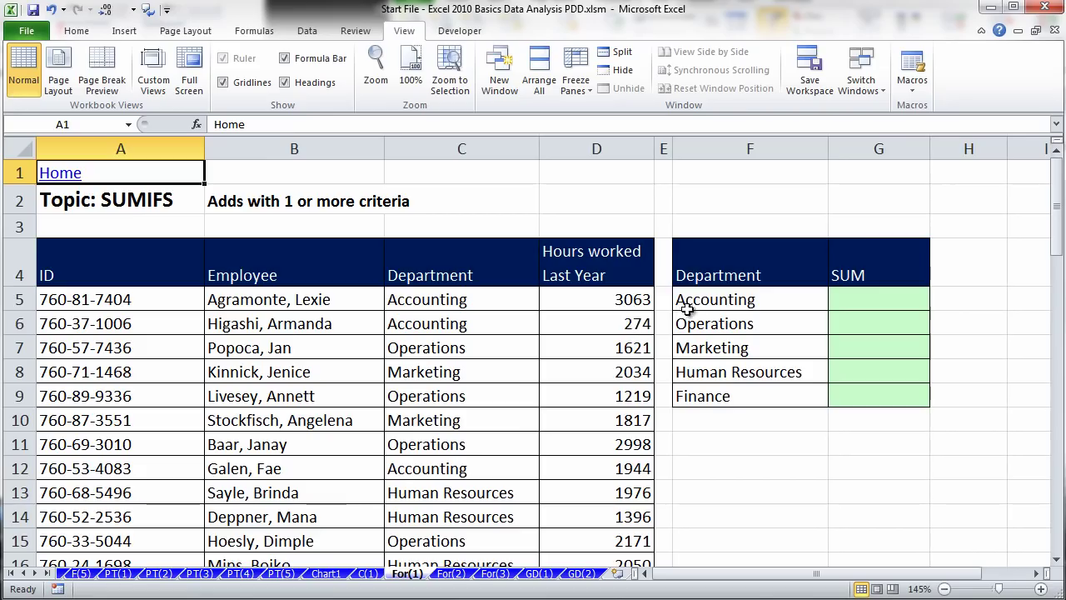
Examine the list of summary departments and the Accounting rows with their hours in the employee table.
{"action": "left_click_drag", "start_coordinate": [683, 300], "coordinate": [718, 395]}
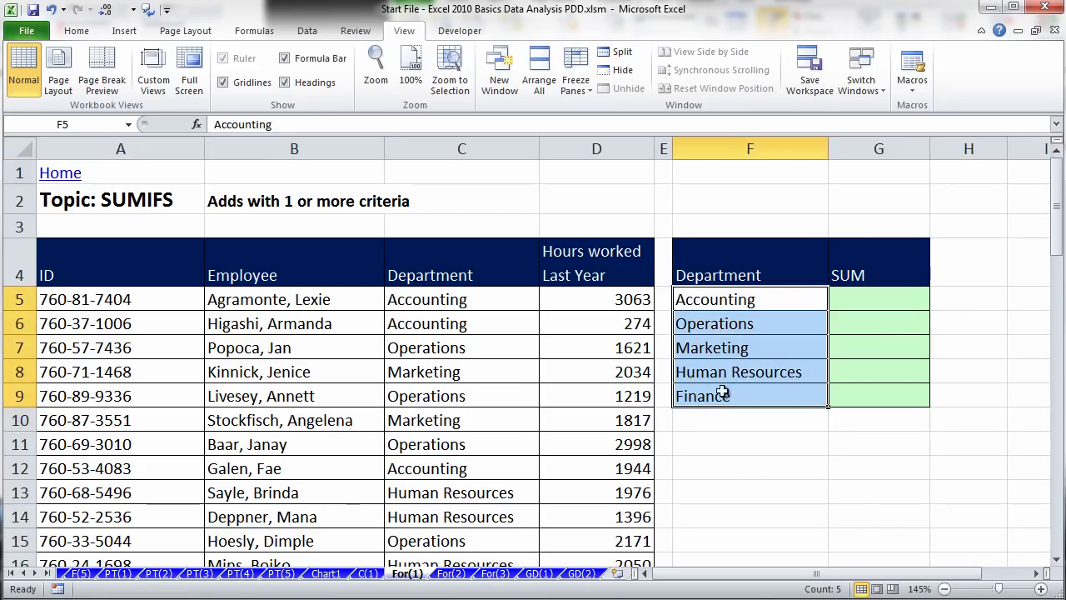
{"action": "left_click", "coordinate": [864, 298]}
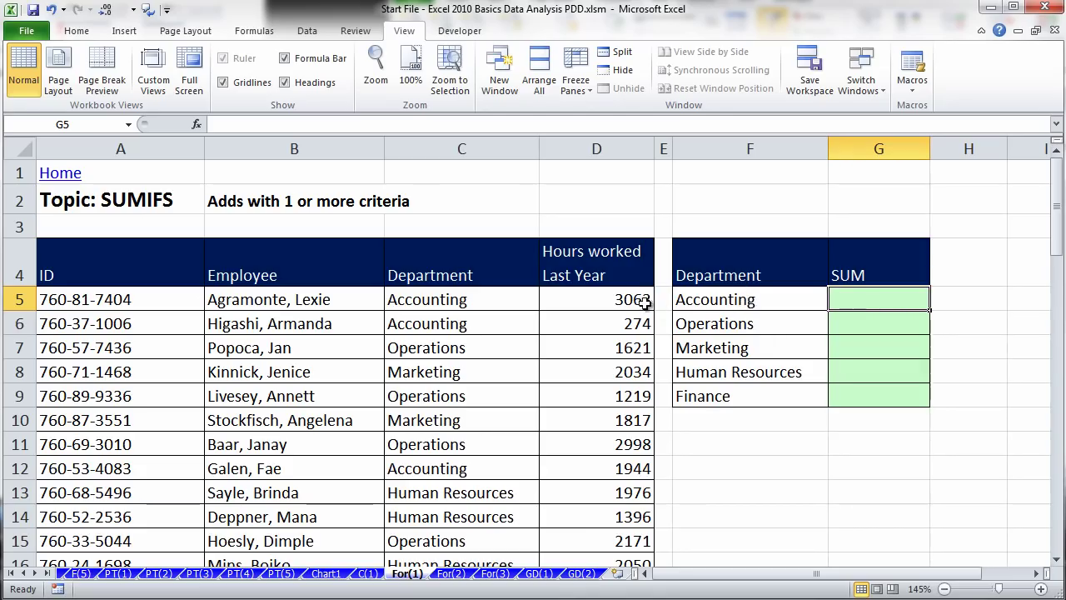
{"action": "left_click_drag", "start_coordinate": [644, 303], "coordinate": [626, 505]}
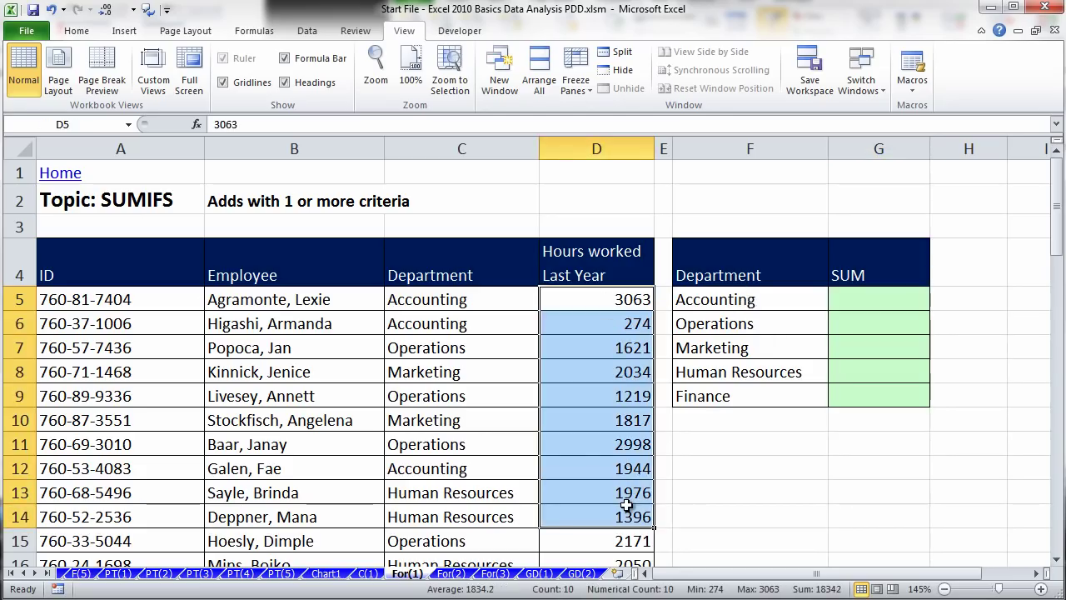
{"action": "left_click_drag", "start_coordinate": [479, 305], "coordinate": [474, 328]}
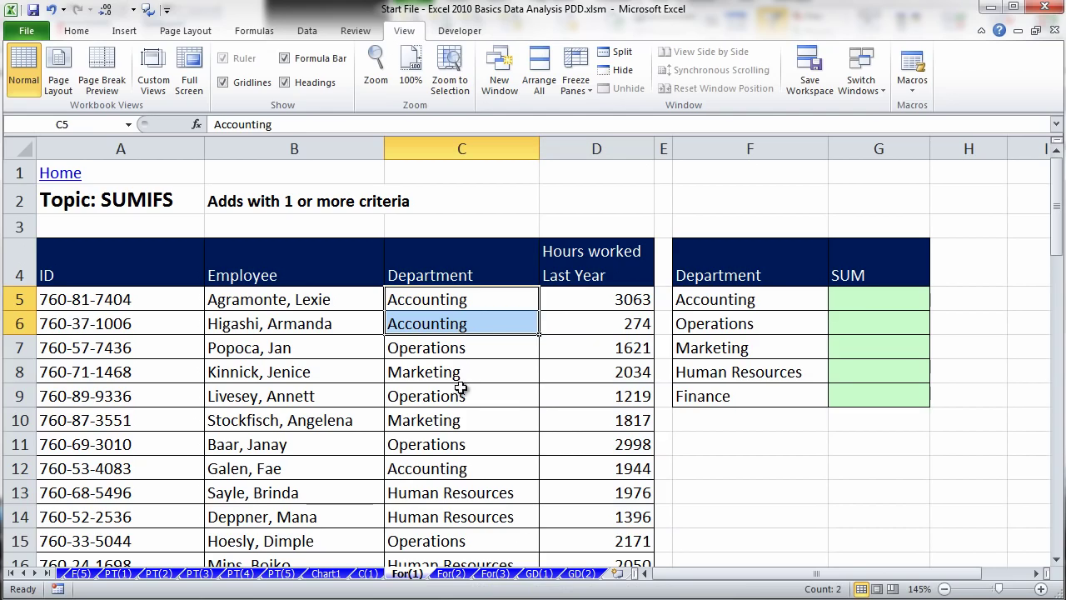
{"action": "left_click", "coordinate": [450, 468], "text": "ctrl"}
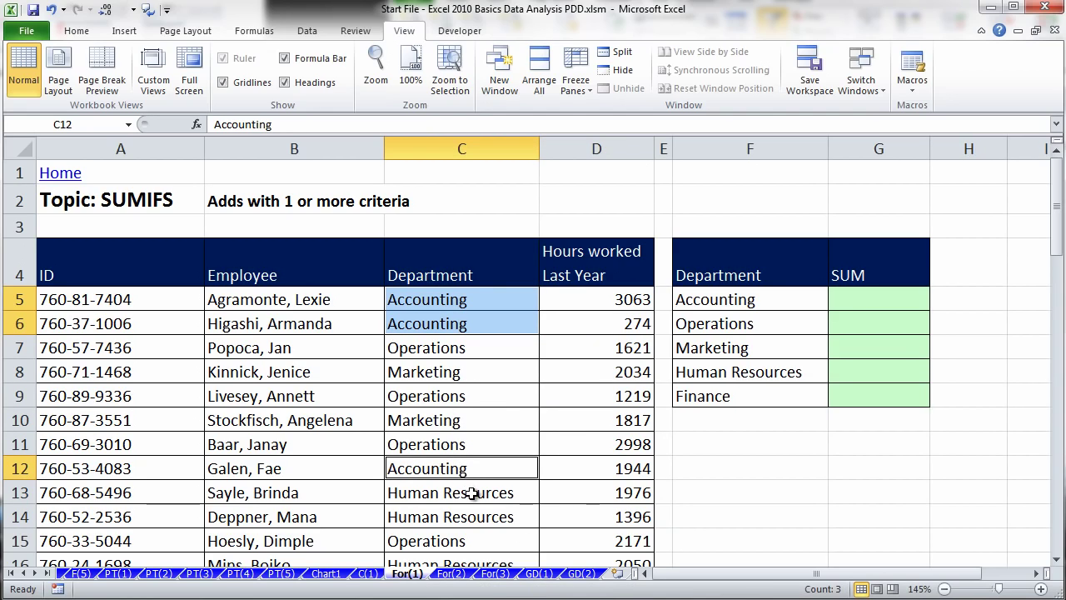
{"action": "left_click", "coordinate": [596, 463], "text": "ctrl"}
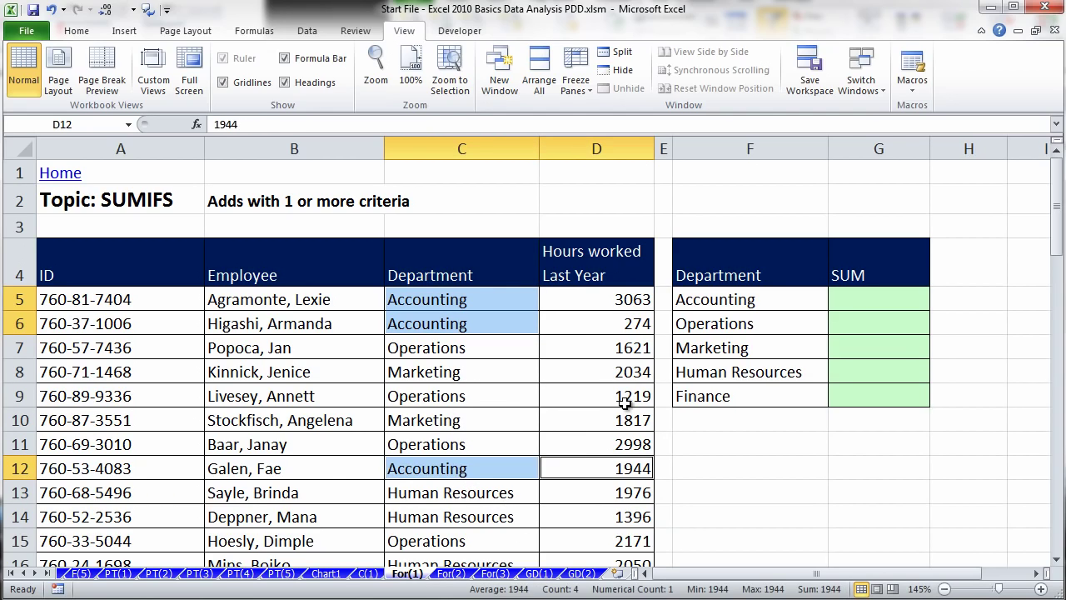
{"action": "left_click", "coordinate": [606, 298]}
{"action": "left_click", "coordinate": [606, 327], "text": "ctrl"}
{"action": "left_click", "coordinate": [611, 465], "text": "ctrl"}
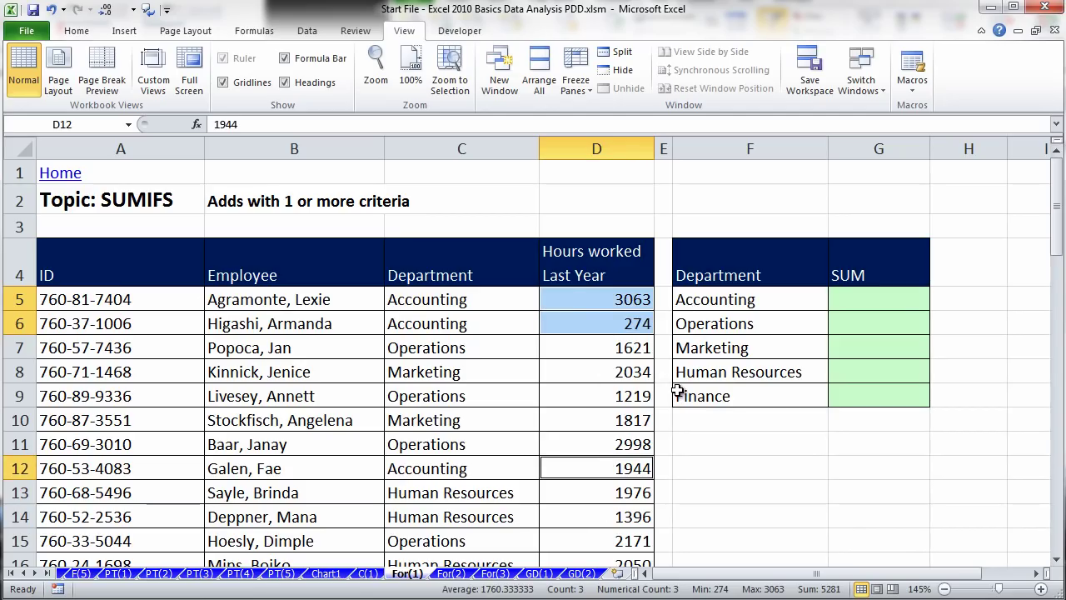
Start a SUMIFS formula in G5 for Accounting, with the hours worked column $D$5:$D$64 as the absolute sum range.
{"action": "left_click", "coordinate": [845, 304]}
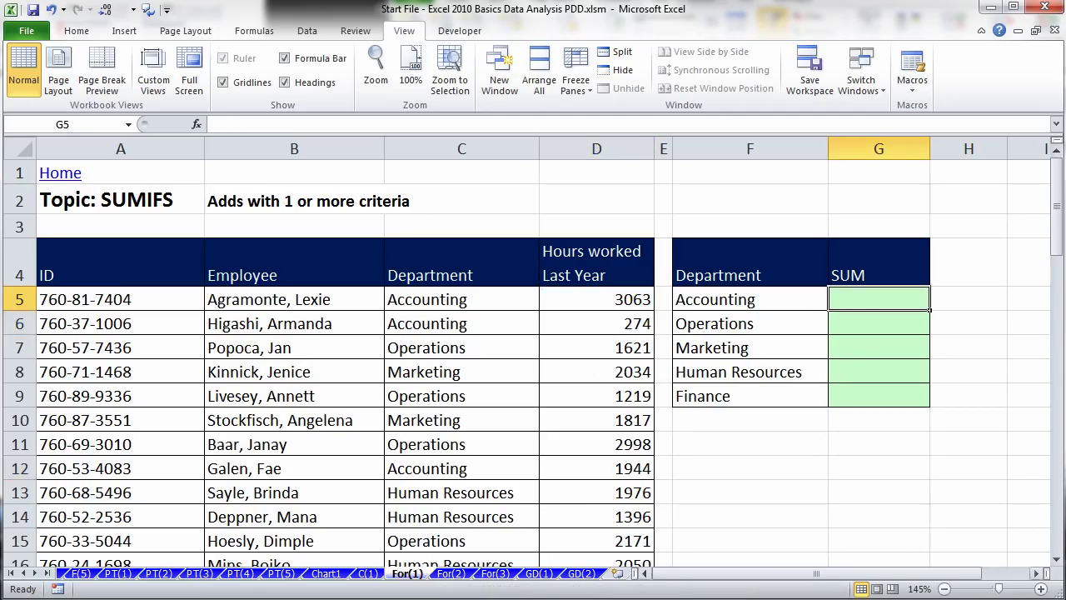
{"action": "type", "text": "=sumif"}
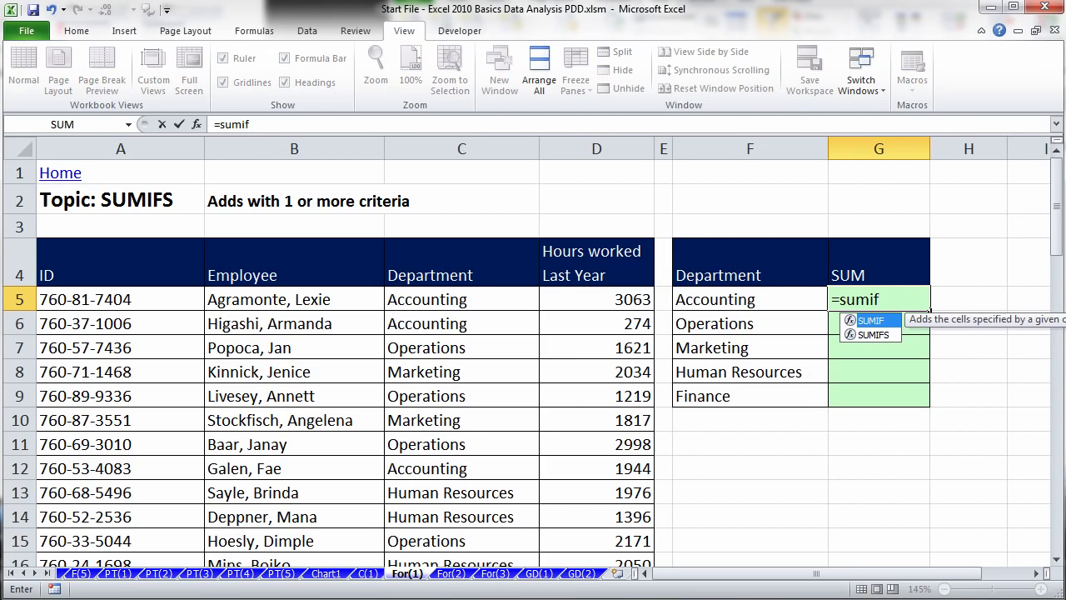
{"action": "double_click", "coordinate": [867, 335]}
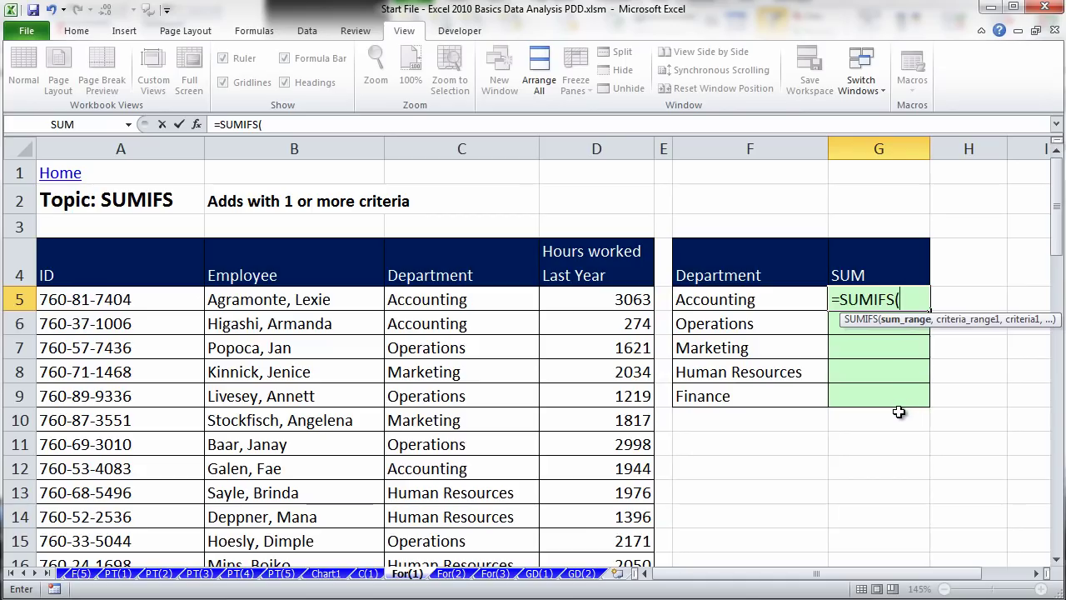
{"action": "left_click_drag", "start_coordinate": [845, 319], "coordinate": [725, 221]}
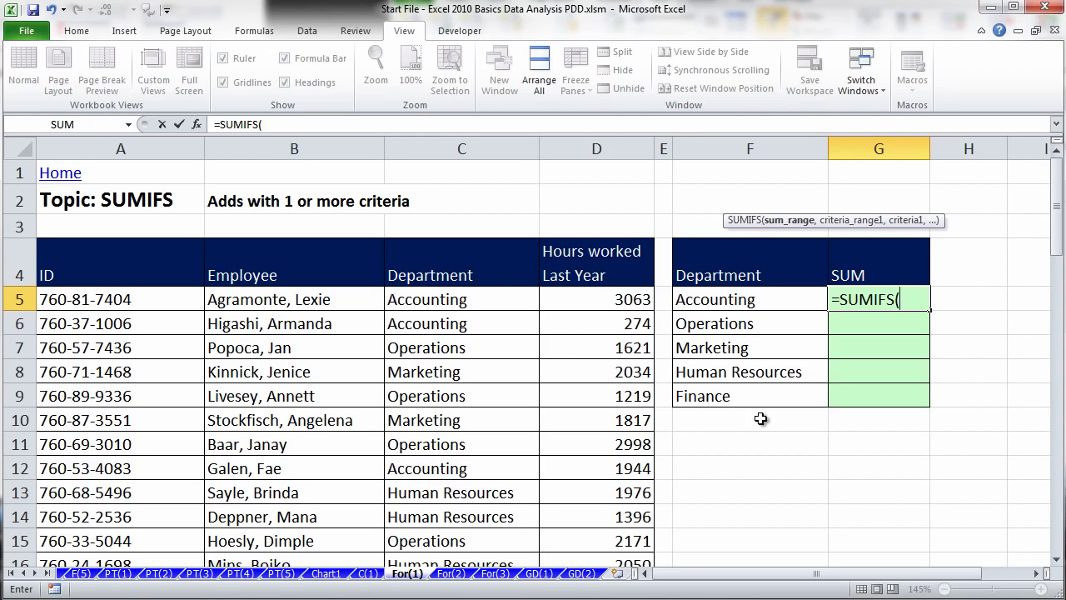
{"action": "key", "text": "BackSpace"}
{"action": "key", "text": "BackSpace"}
{"action": "left_click", "coordinate": [615, 298]}
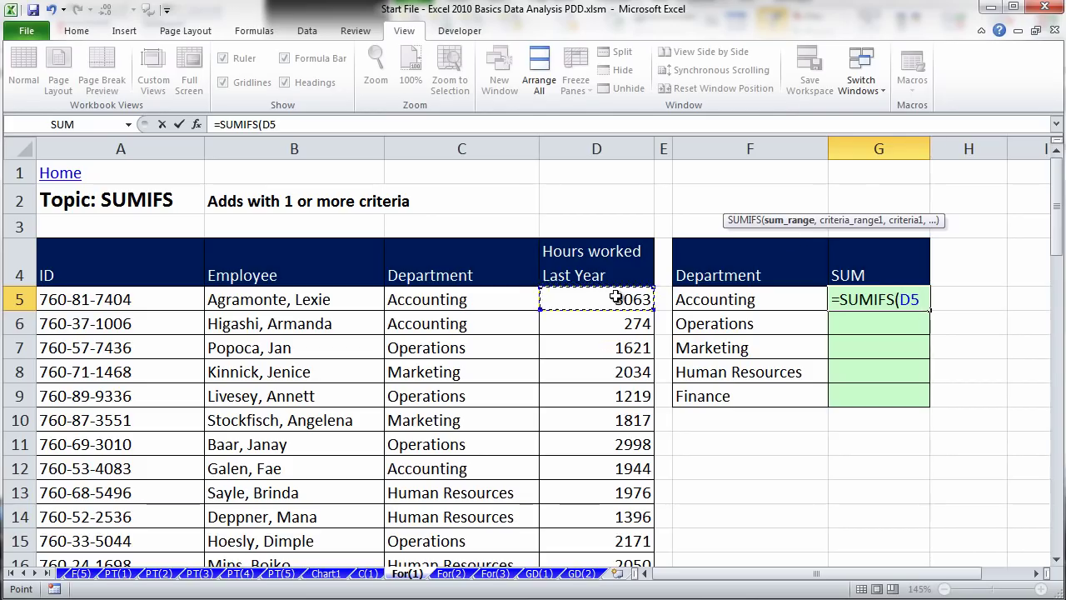
{"action": "key", "text": "ctrl+shift+Down"}
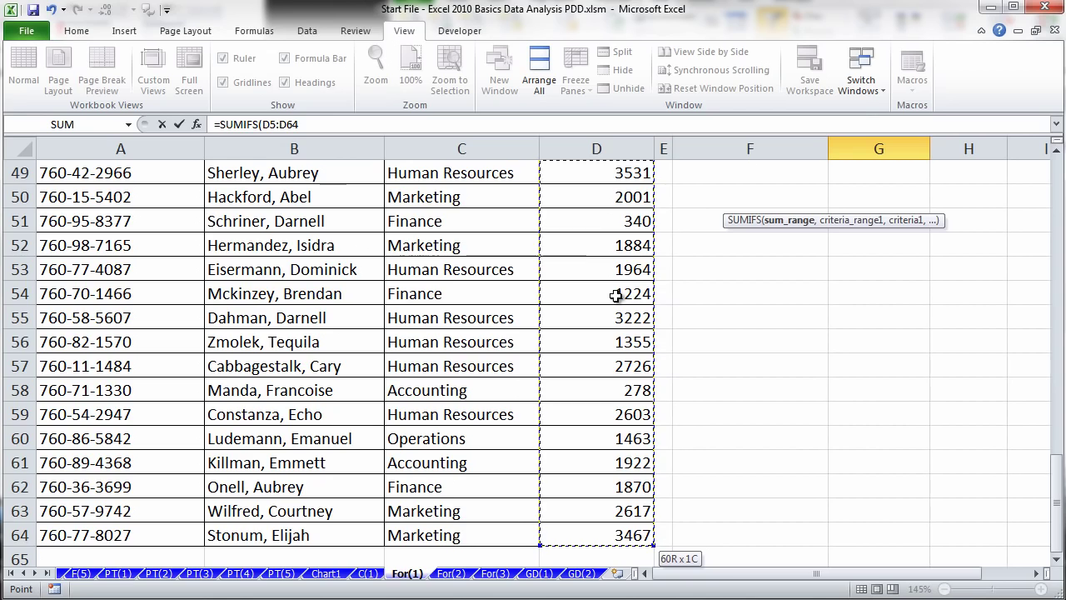
{"action": "key", "text": "F4"}
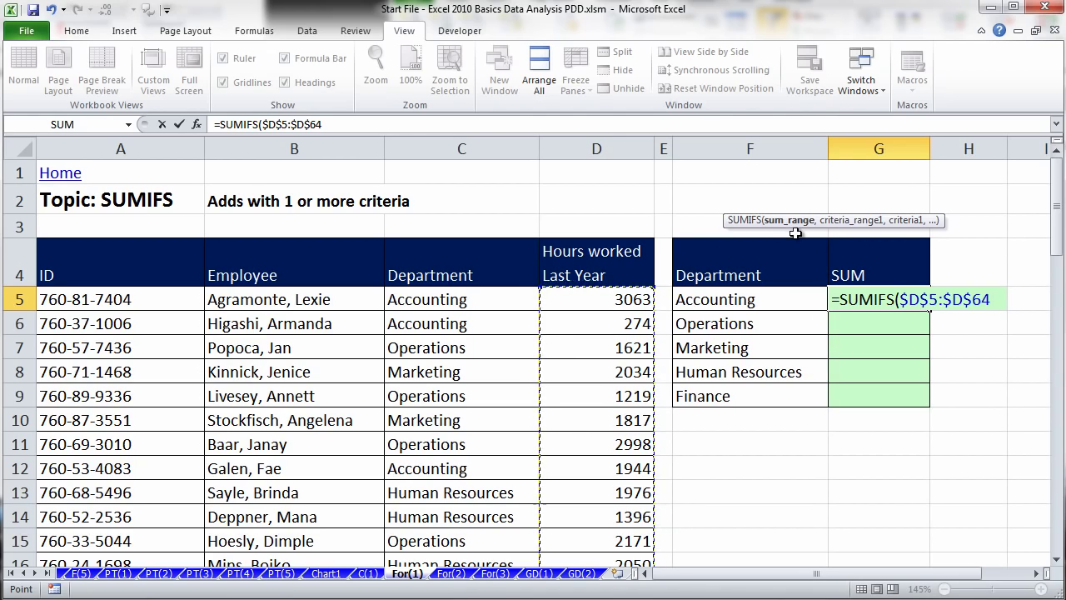
{"action": "type", "text": ","}
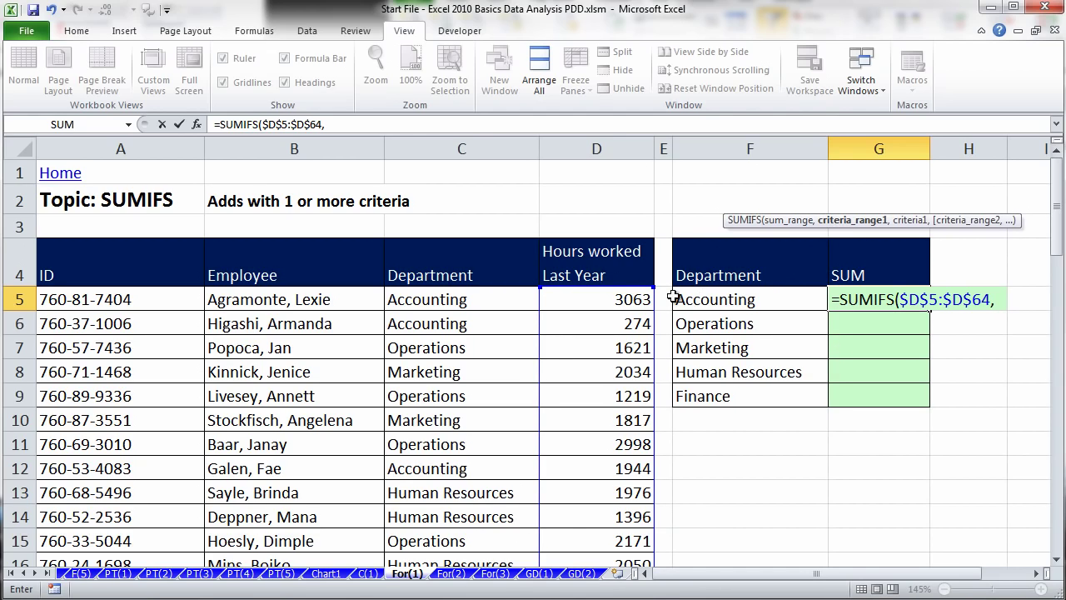
Complete the SUMIFS formula in G5 with the absolute criteria range $C$5:$C$64 and the criterion F5.
{"action": "left_click", "coordinate": [475, 301]}
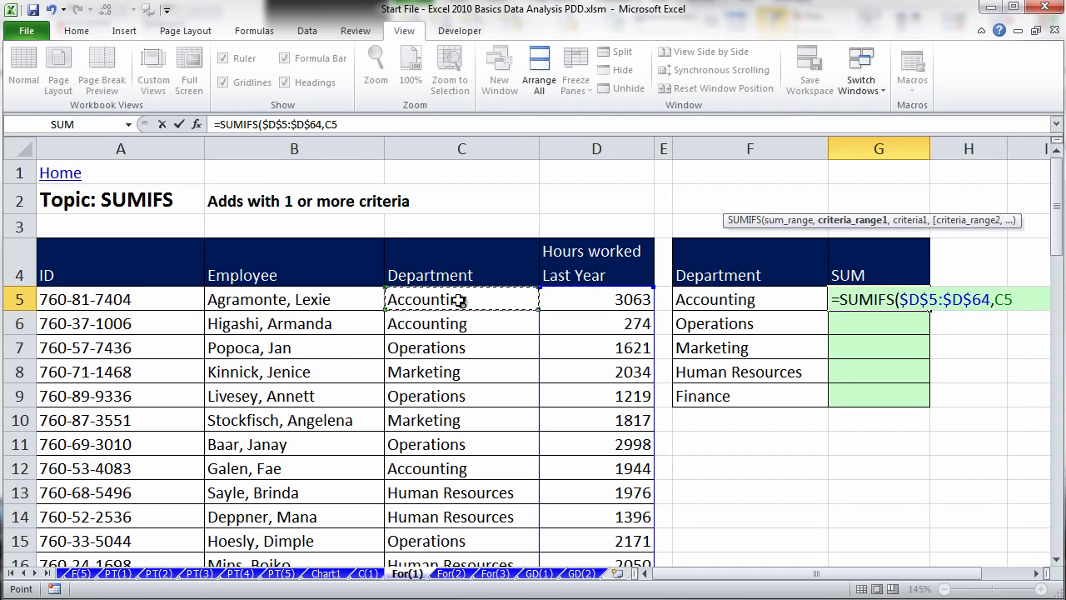
{"action": "key", "text": "ctrl+shift+Down"}
{"action": "key", "text": "F4"}
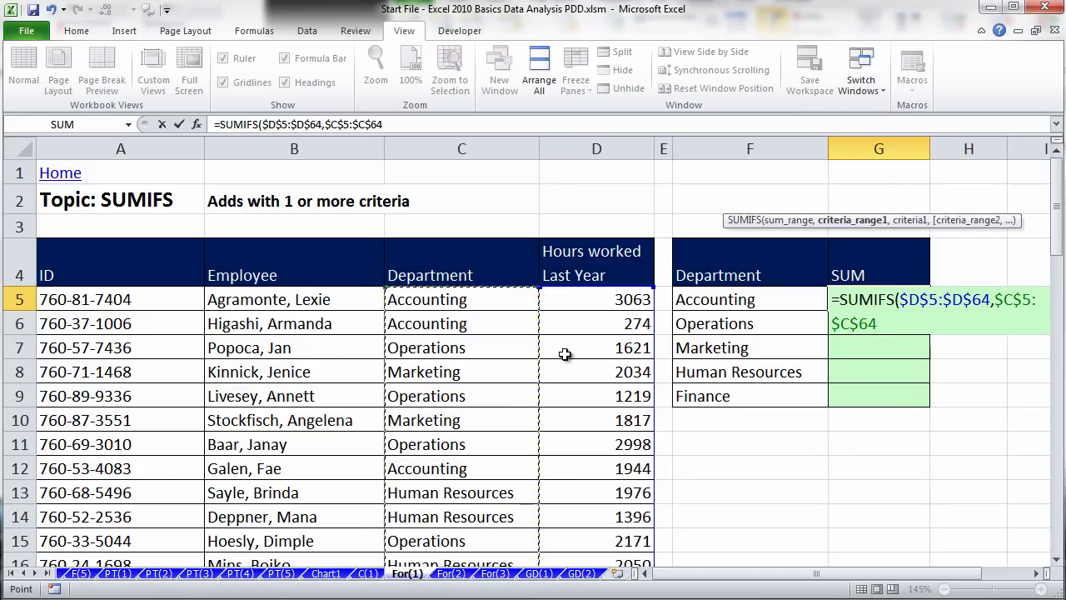
{"action": "type", "text": ","}
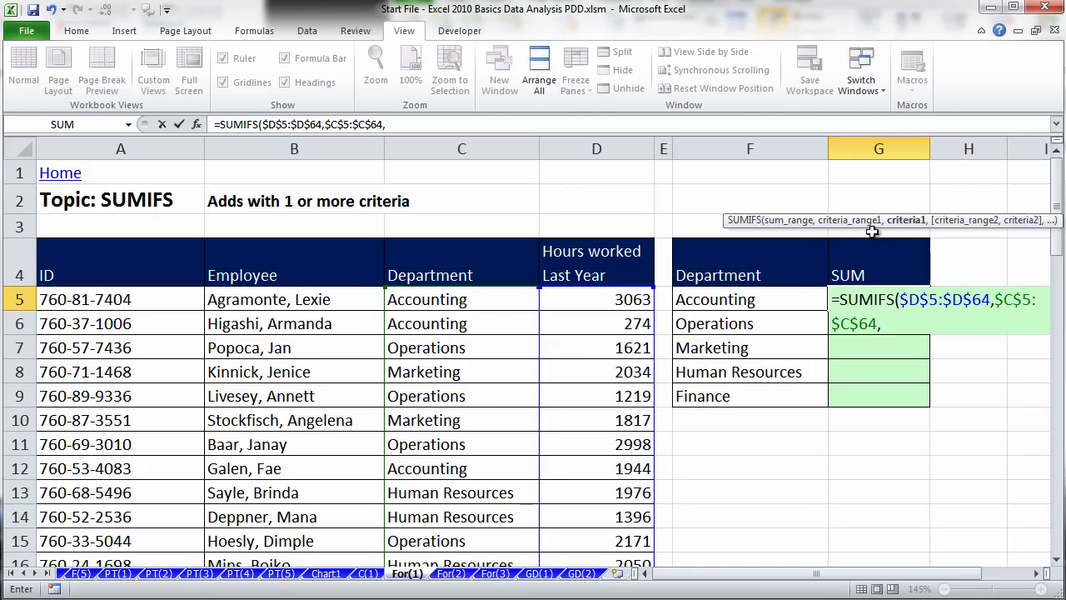
{"action": "left_click_drag", "start_coordinate": [926, 220], "coordinate": [860, 222]}
{"action": "left_click", "coordinate": [763, 300]}
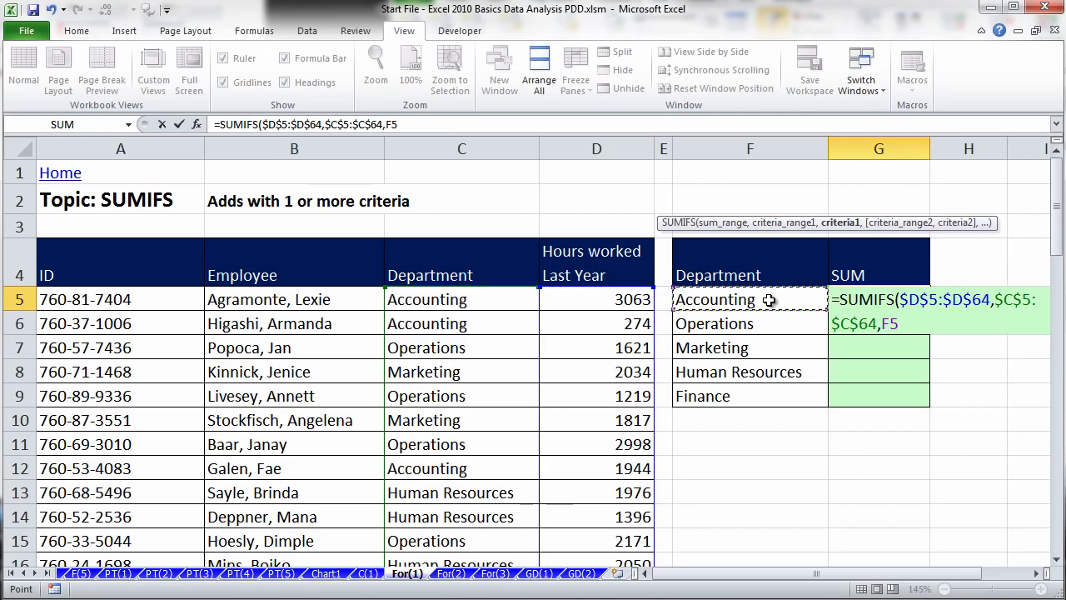
{"action": "type", "text": ")"}
{"action": "key", "text": "ctrl+Return"}
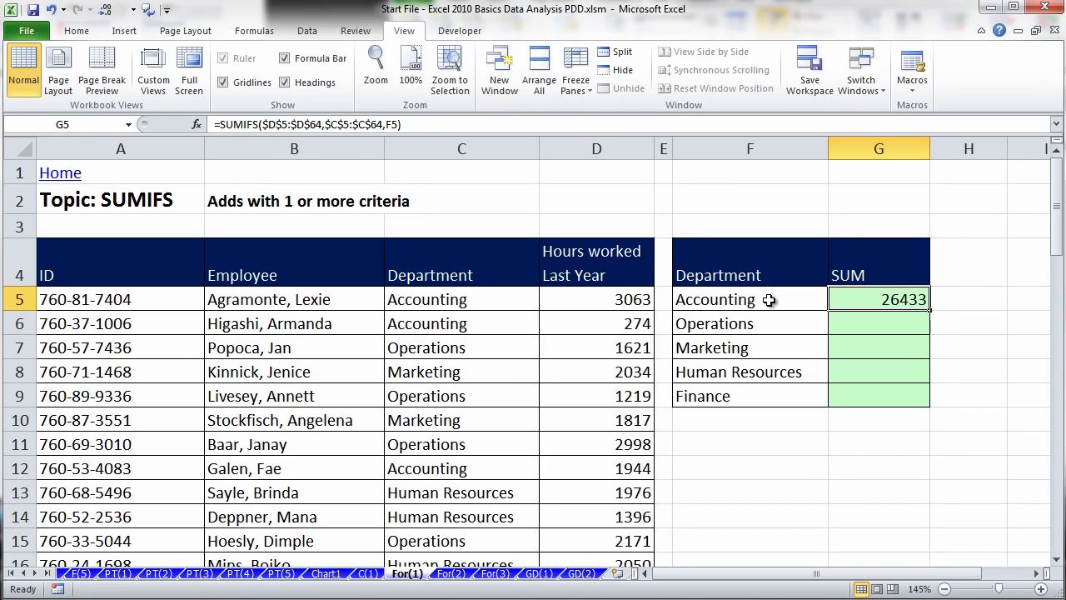
Fill the SUMIFS formula from G5 down to G9 and check the cell references in G9 and G5.
{"action": "double_click", "coordinate": [929, 313]}
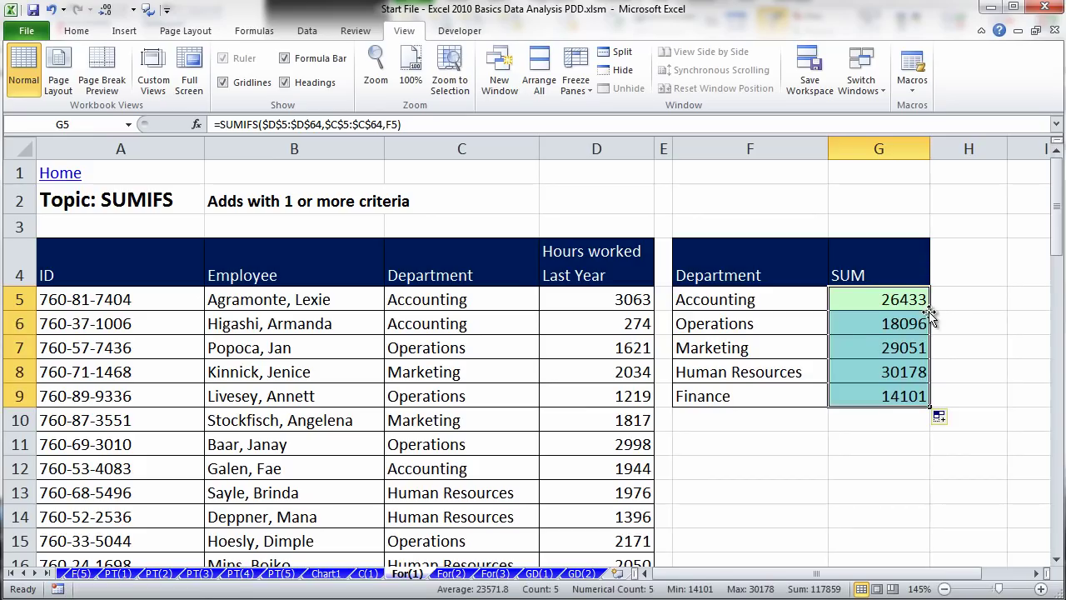
{"action": "left_click", "coordinate": [856, 398]}
{"action": "key", "text": "F2"}
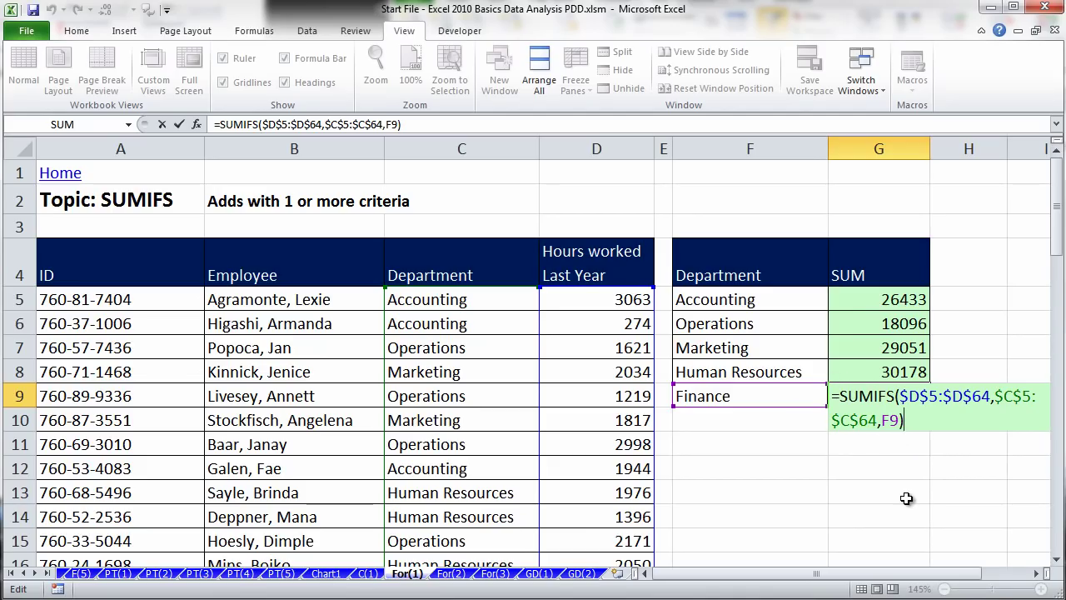
{"action": "key", "text": "Return"}
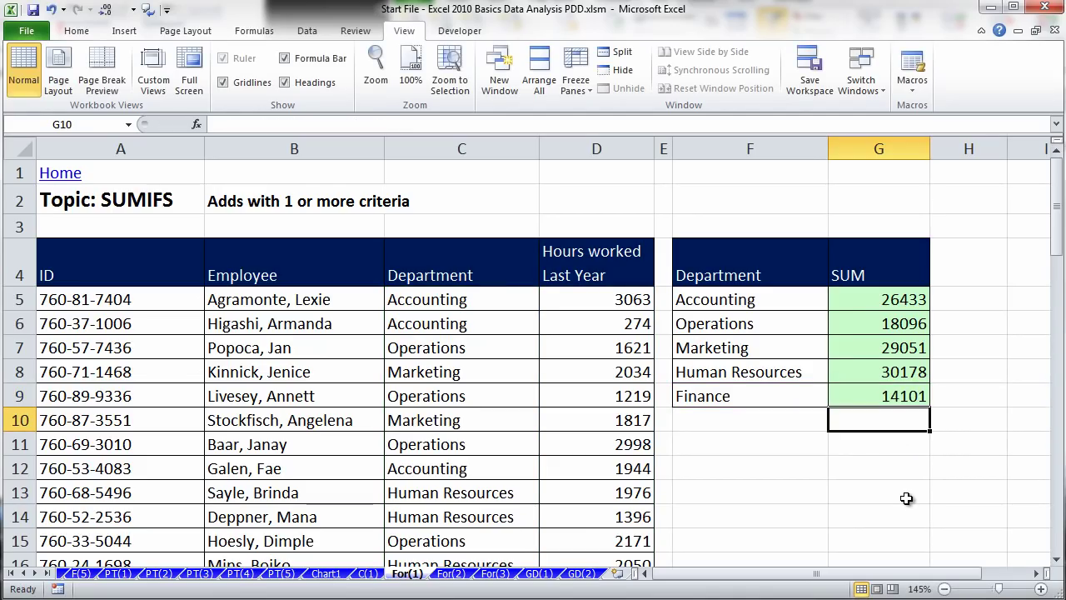
{"action": "left_click", "coordinate": [871, 304]}
{"action": "double_click", "coordinate": [871, 304]}
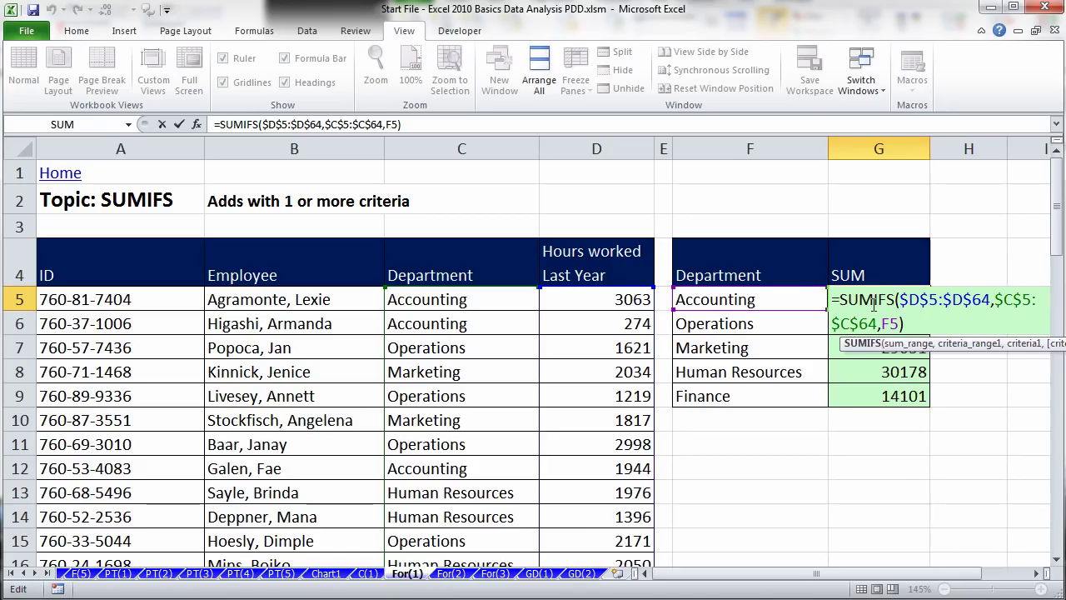
{"action": "key", "text": "Escape"}
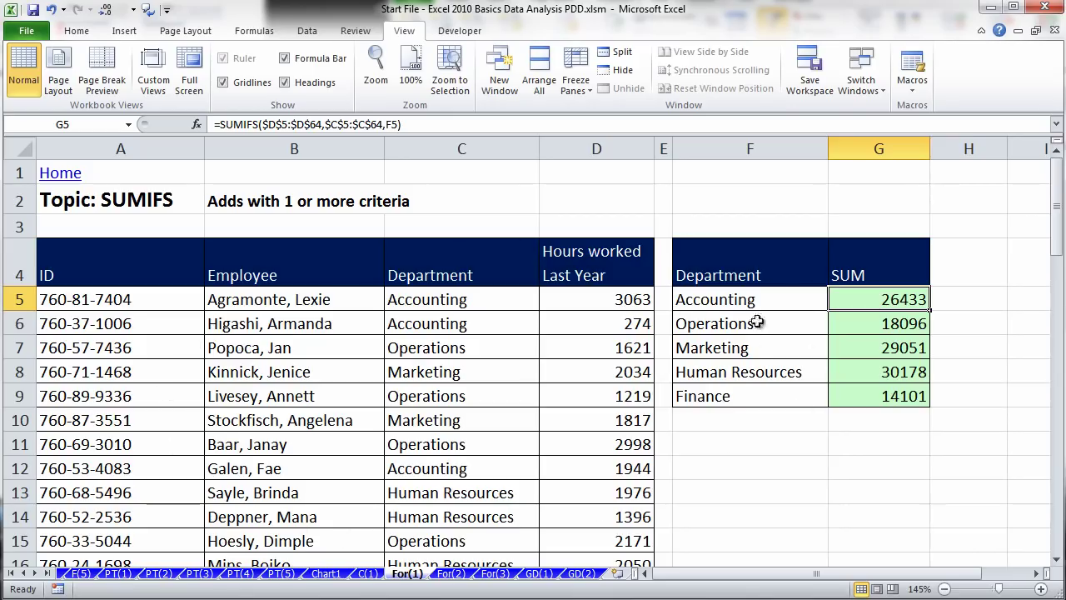
Try 5000 as the hours value in D5 to test the Accounting total, and undo the change.
{"action": "left_click", "coordinate": [580, 301]}
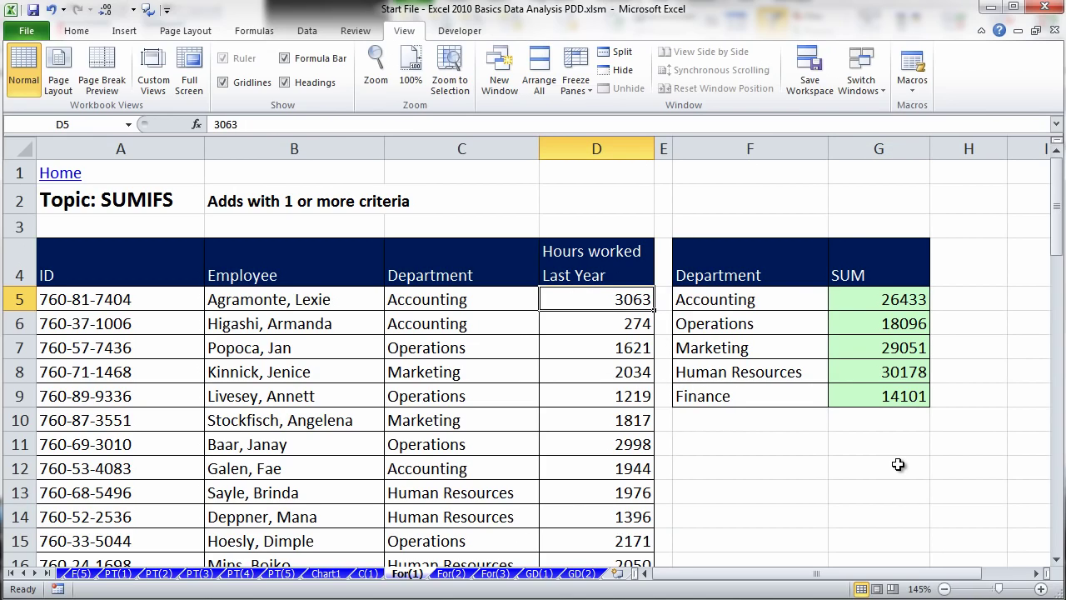
{"action": "type", "text": "5000"}
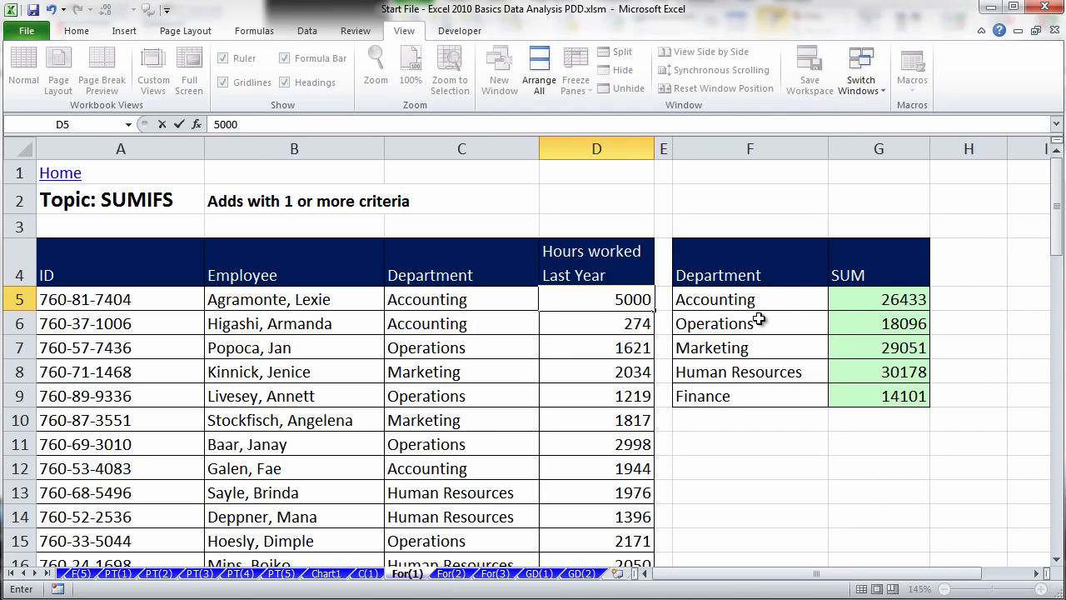
{"action": "key", "text": "Return"}
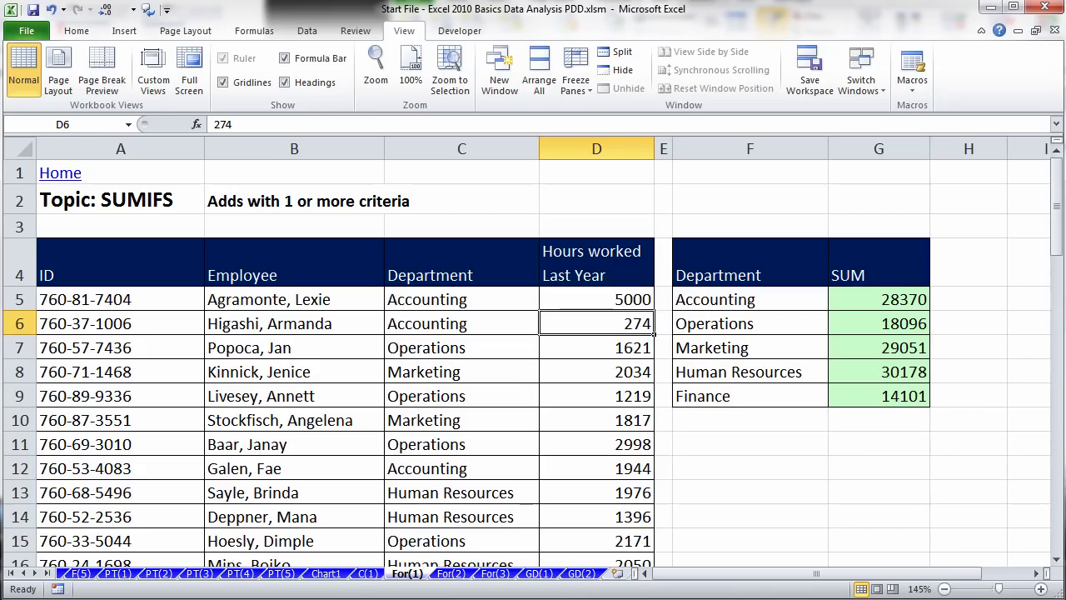
{"action": "key", "text": "ctrl+z"}
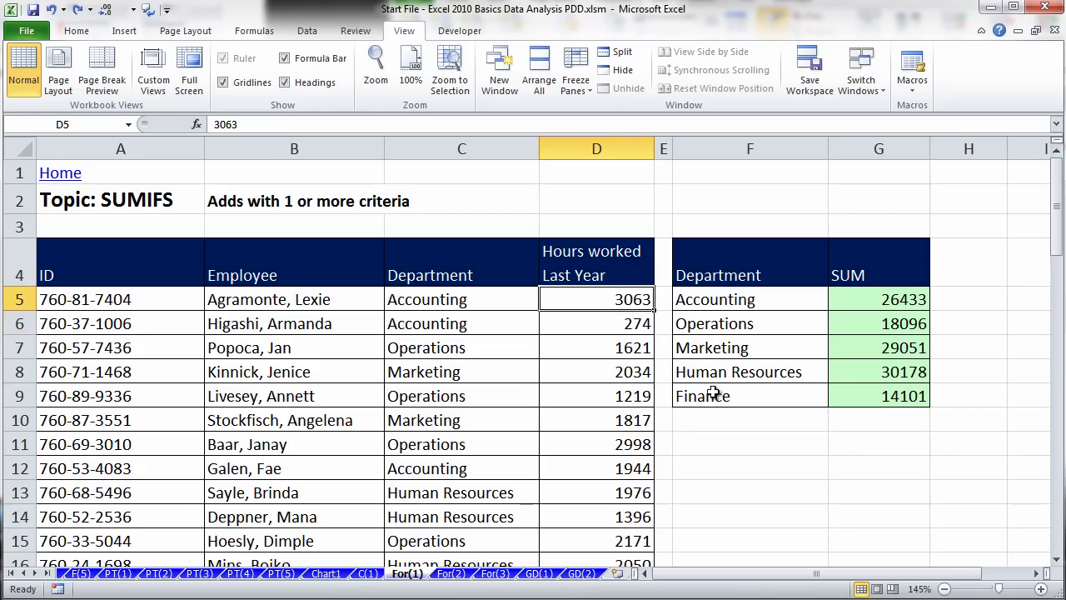
Start a COUNTIF formula in G5 of the For(2) sheet for the Accounting count.
{"action": "left_click", "coordinate": [452, 575]}
{"action": "left_click", "coordinate": [864, 298]}
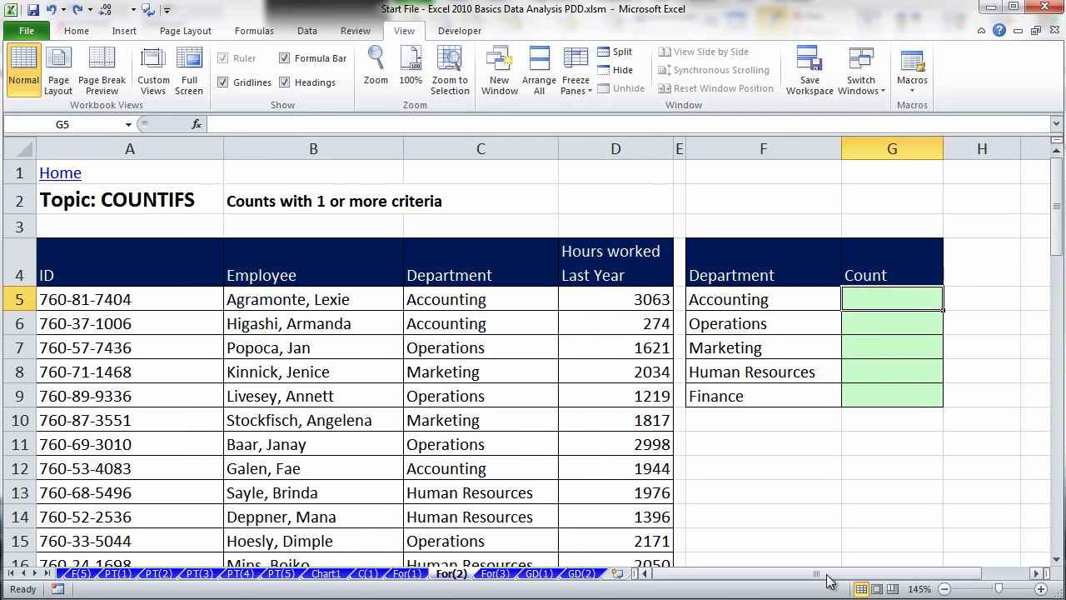
{"action": "type", "text": "=c"}
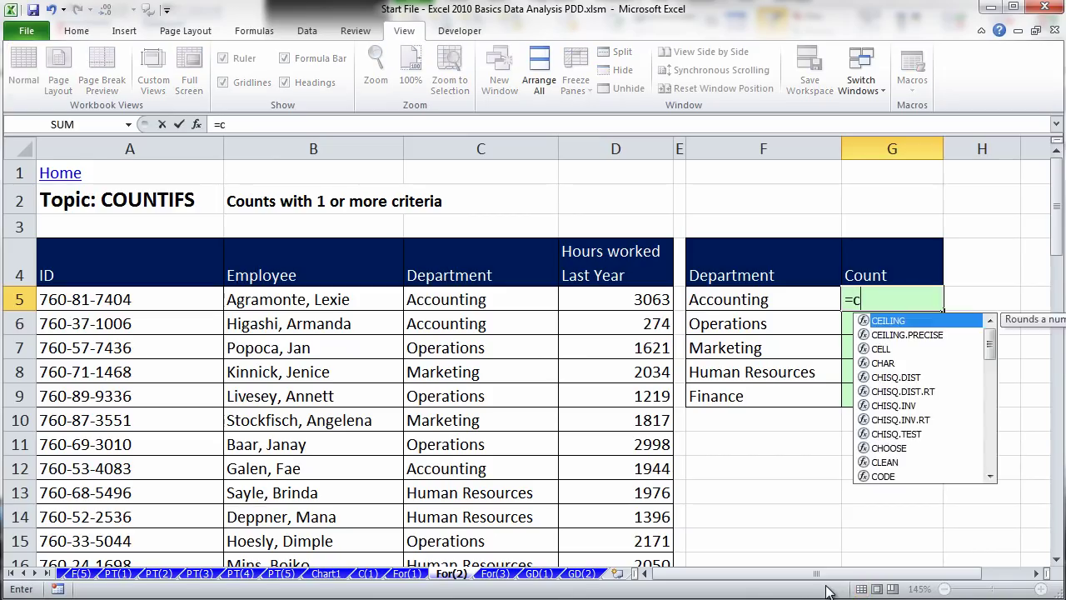
{"action": "type", "text": "ountif"}
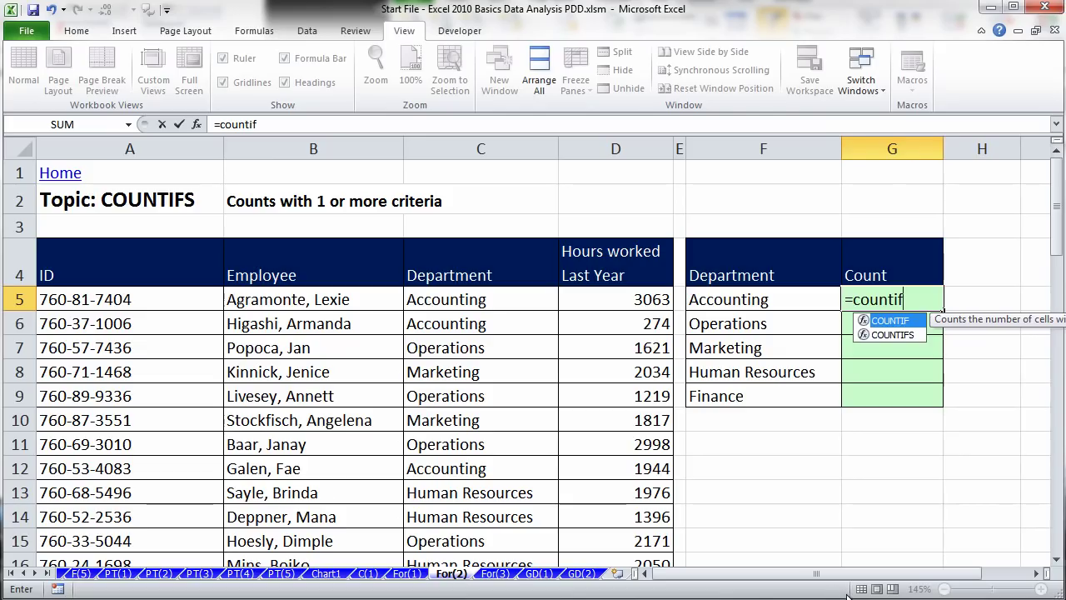
{"action": "type", "text": "s"}
{"action": "key", "text": "BackSpace"}
{"action": "key", "text": "Tab"}
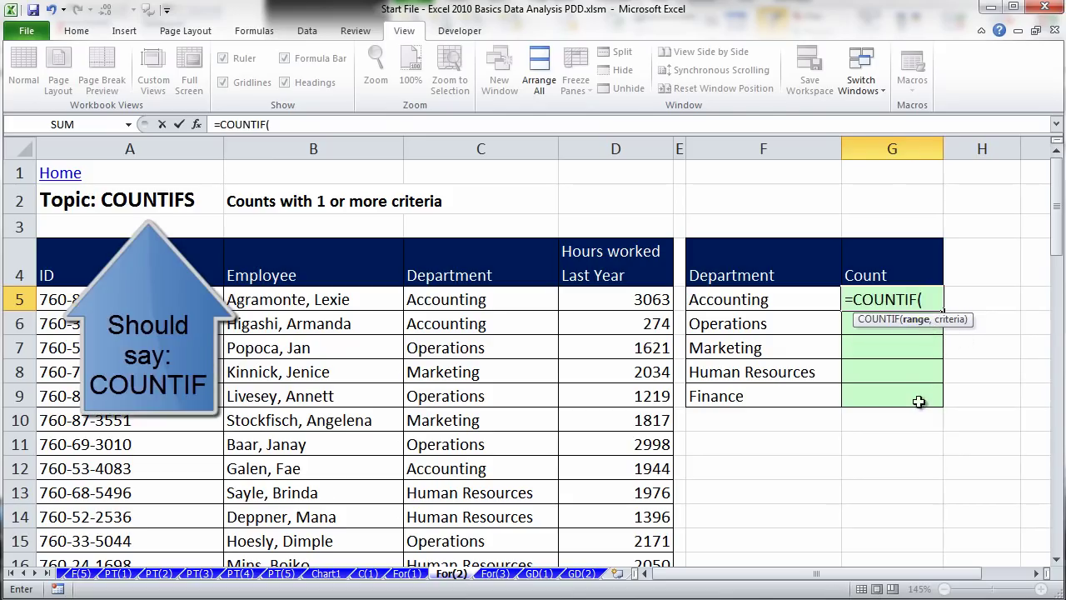
Complete the COUNTIF formula in G5 with the absolute department range $C$5:$C$64 and the criterion F5.
{"action": "left_click", "coordinate": [491, 308]}
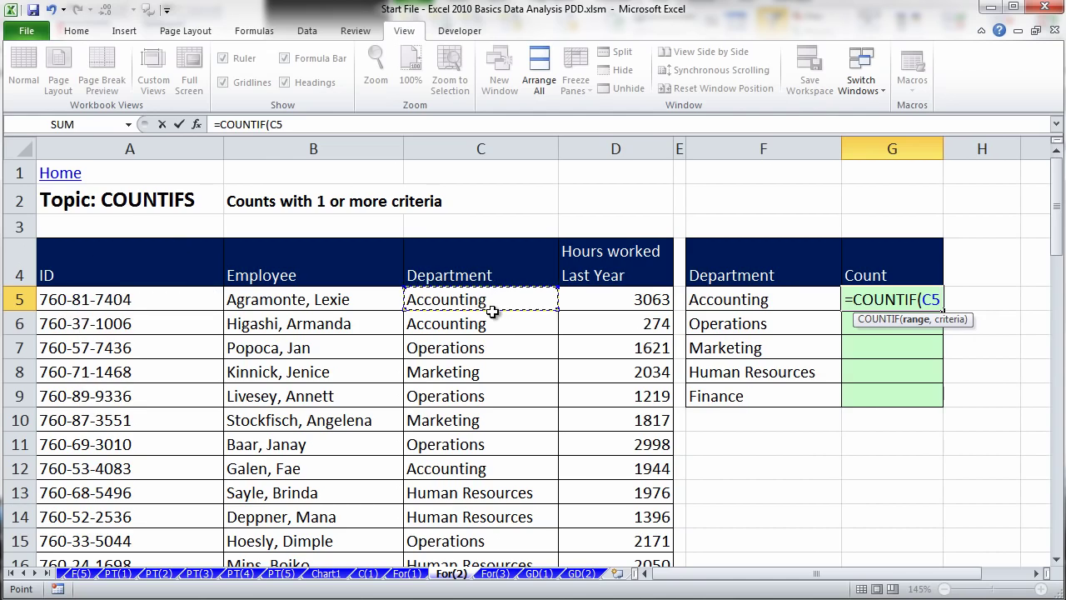
{"action": "key", "text": "ctrl+shift+Down"}
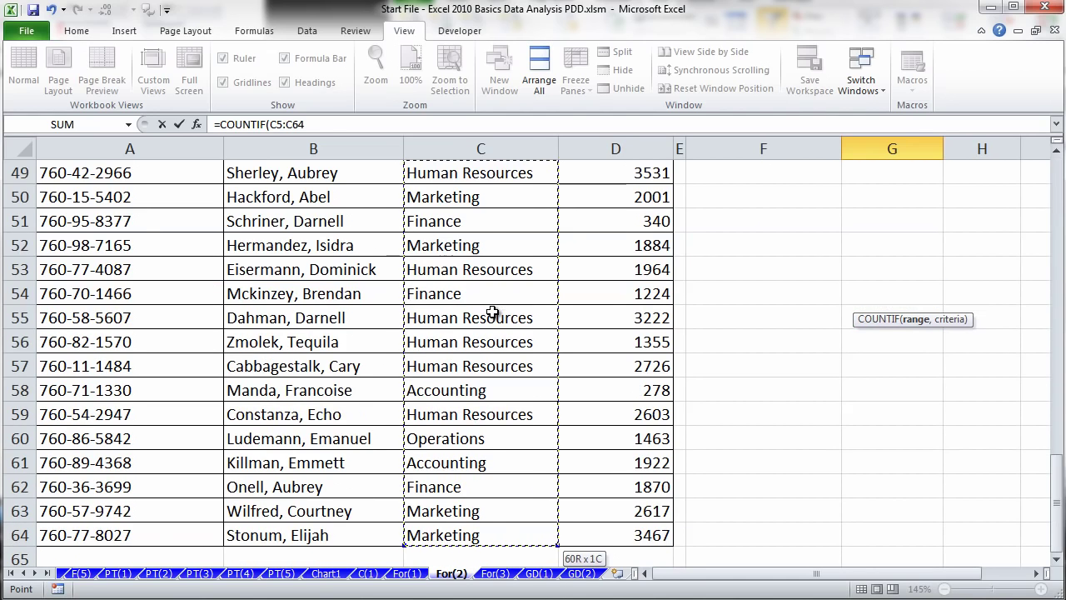
{"action": "key", "text": "ctrl+BackSpace"}
{"action": "key", "text": "F4"}
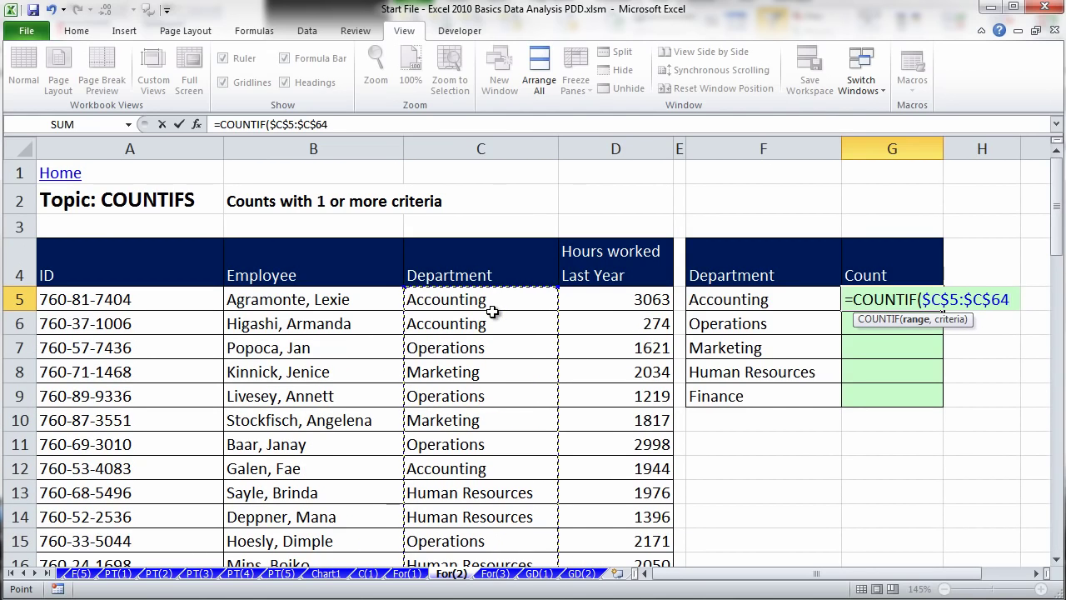
{"action": "type", "text": ","}
{"action": "left_click", "coordinate": [743, 302]}
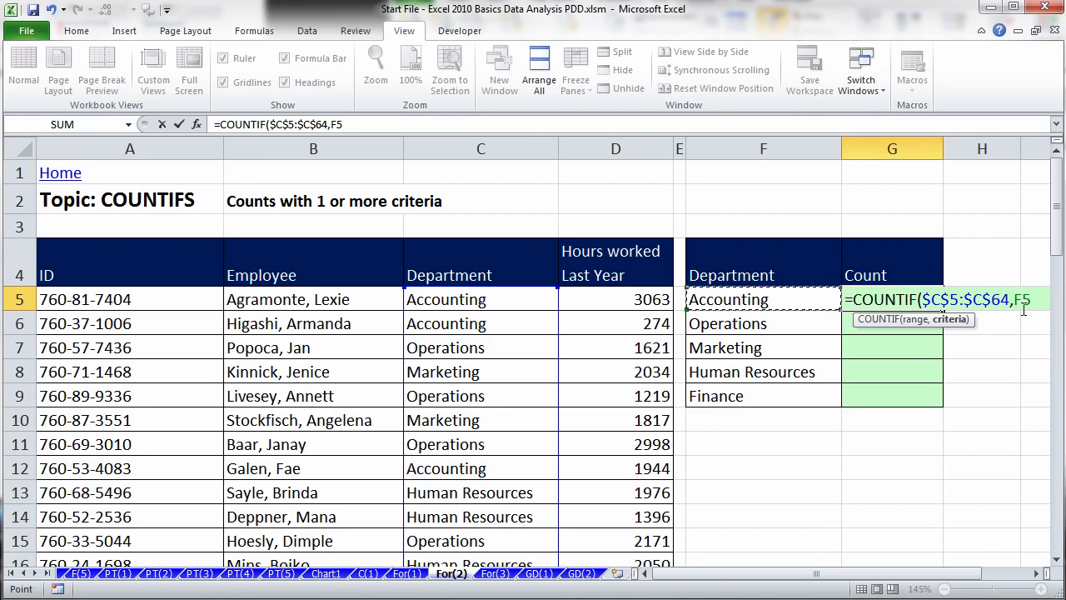
{"action": "key", "text": "ctrl+Return"}
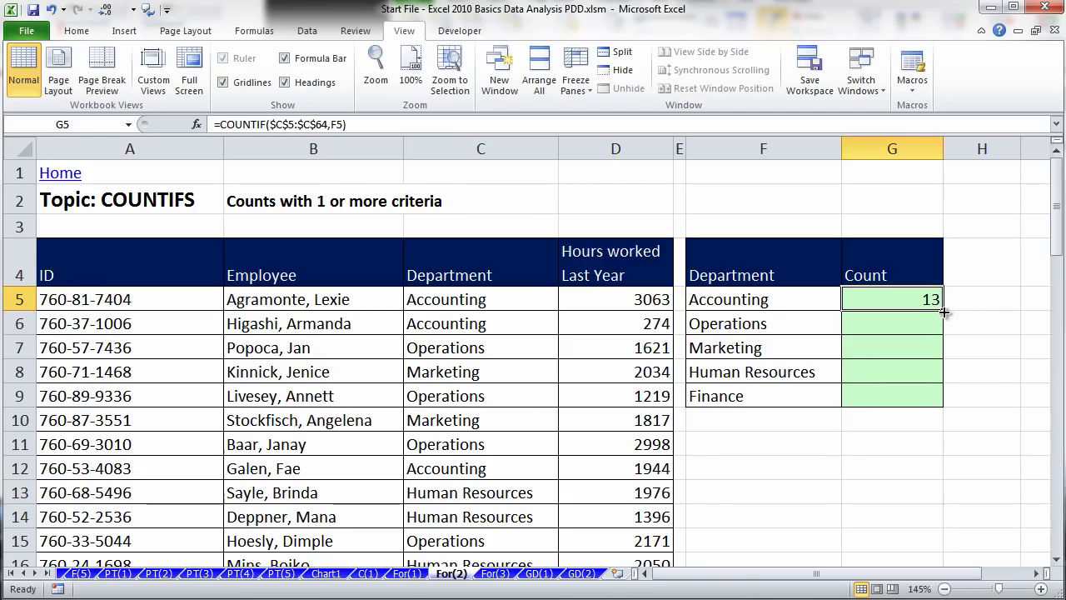
Fill the COUNTIF formula from G5 down to G9 and check the cell references in G9.
{"action": "left_click_drag", "start_coordinate": [943, 311], "coordinate": [943, 406]}
{"action": "double_click", "coordinate": [855, 396]}
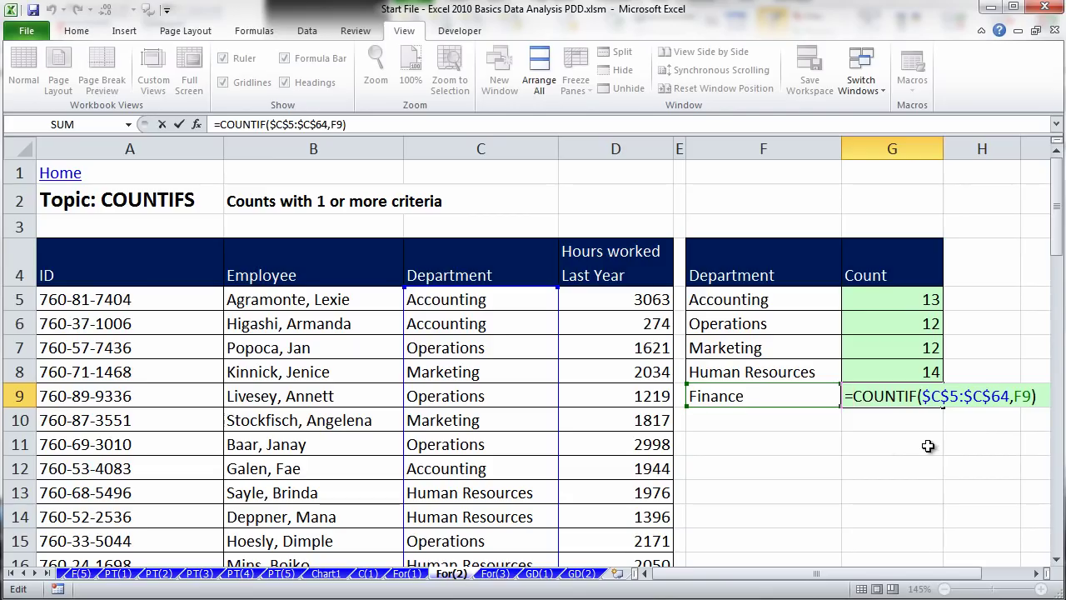
{"action": "key", "text": "ctrl+Return"}
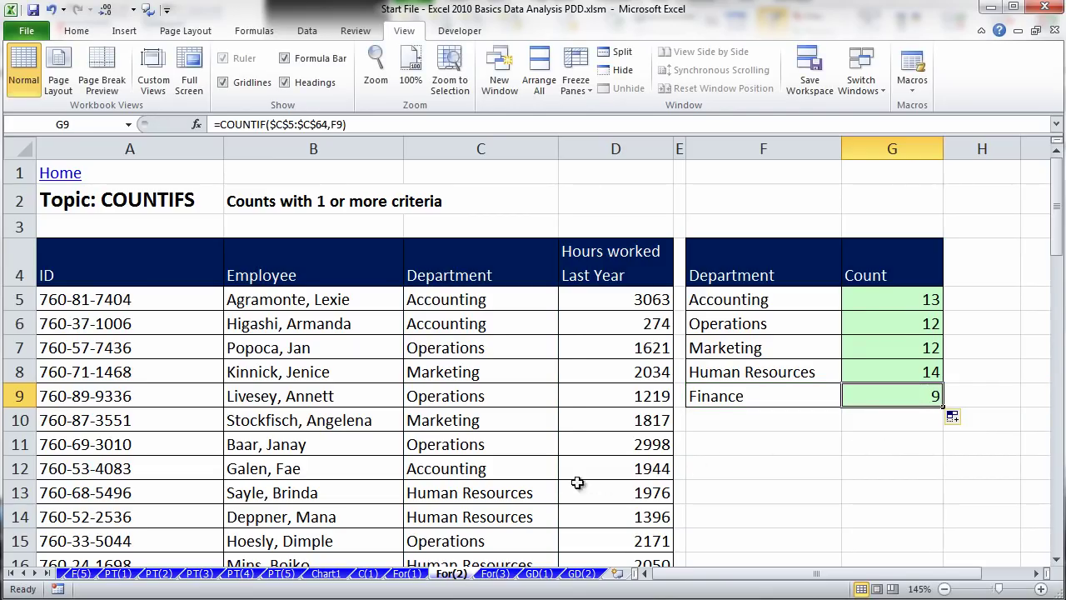
Go to the For(3) sheet and examine the division names in List 1 and List 2 and the function notes below them.
{"action": "left_click", "coordinate": [495, 574]}
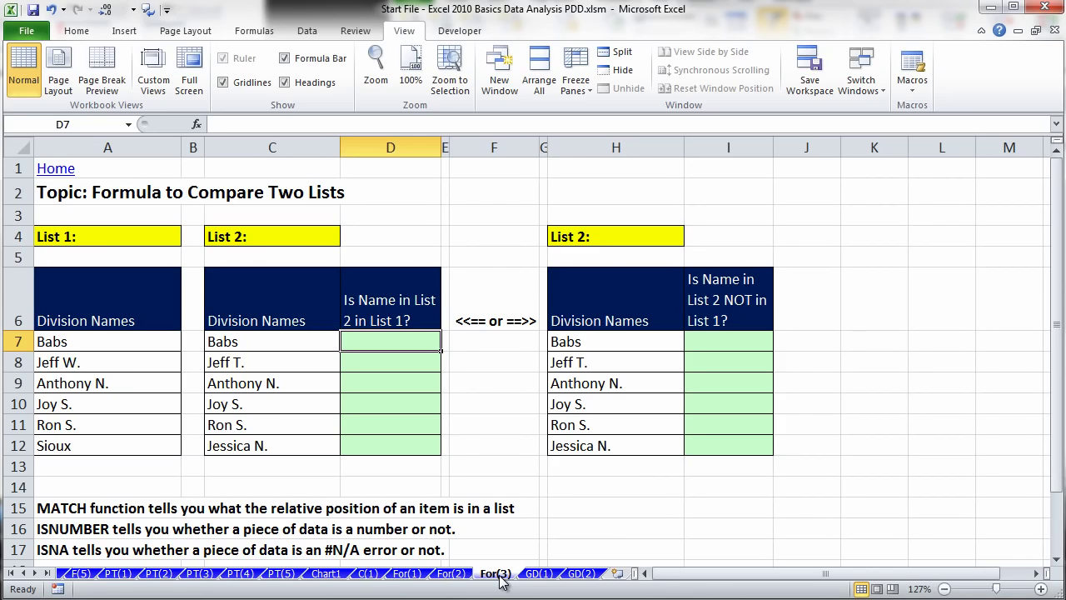
{"action": "left_click_drag", "start_coordinate": [130, 338], "coordinate": [125, 441]}
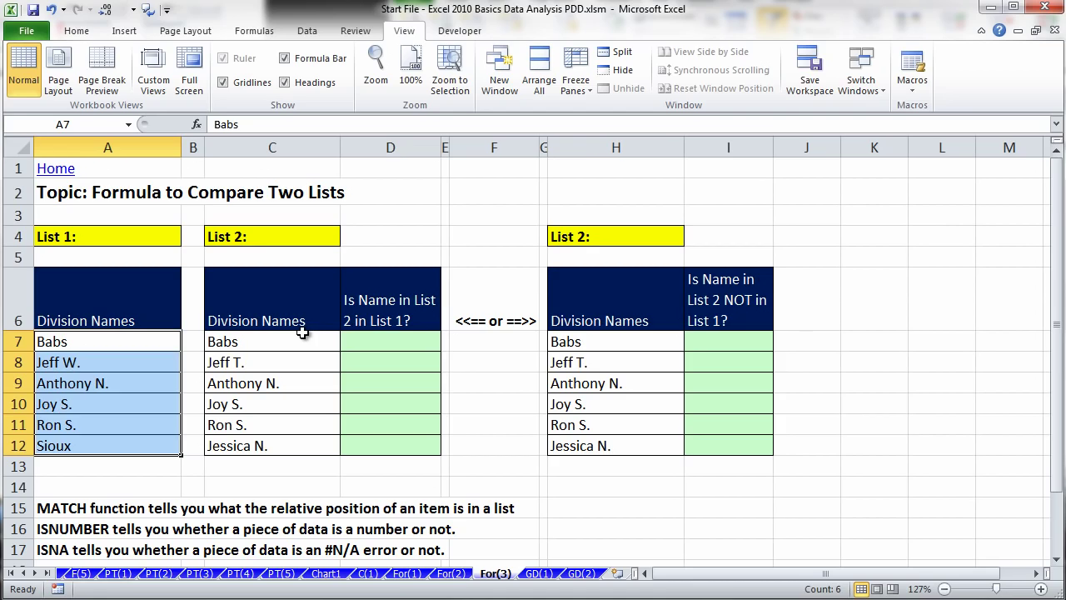
{"action": "left_click_drag", "start_coordinate": [302, 333], "coordinate": [316, 438]}
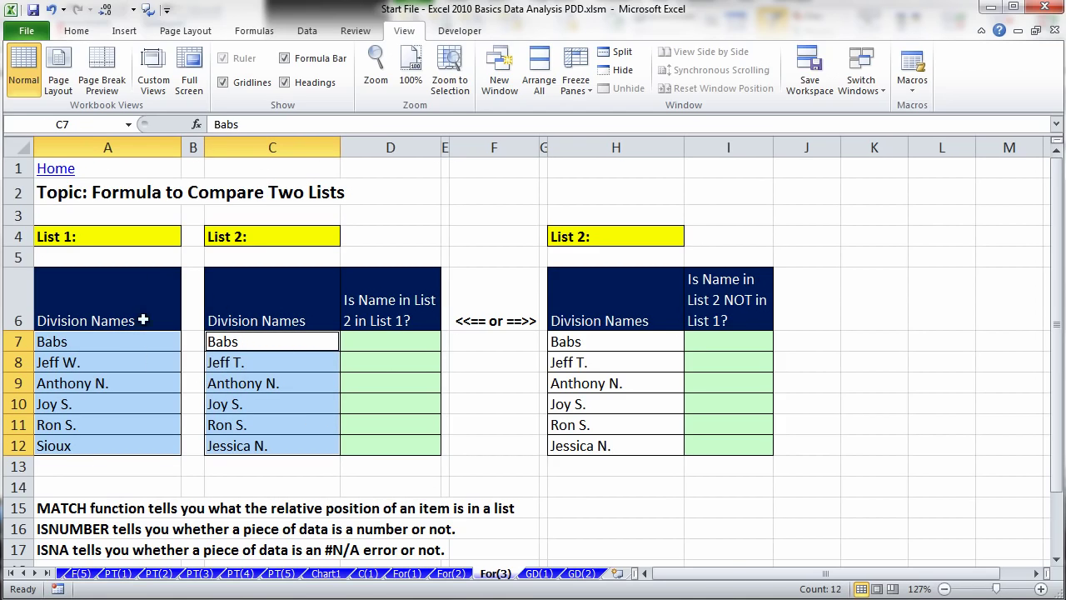
{"action": "scroll", "coordinate": [450, 427], "scroll_direction": "up", "scroll_amount": 2}
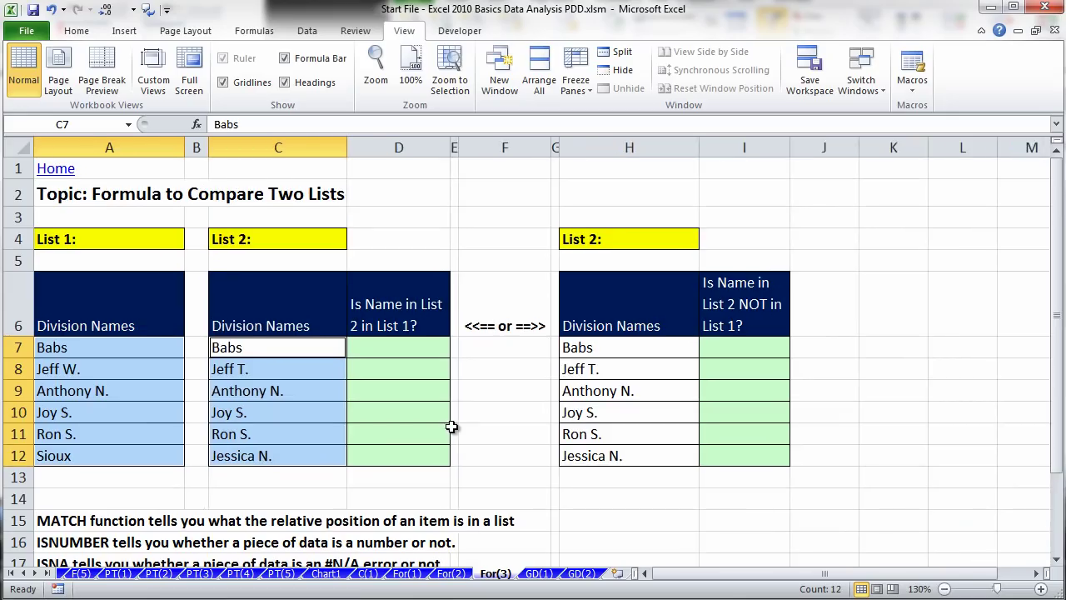
{"action": "left_click", "coordinate": [1055, 559]}
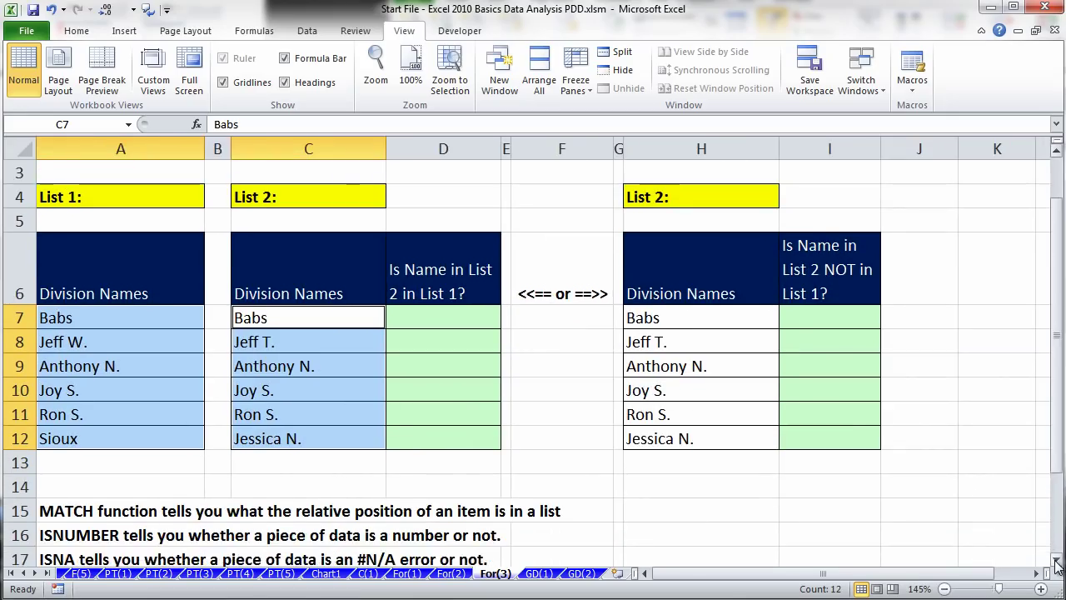
{"action": "left_click", "coordinate": [1055, 559]}
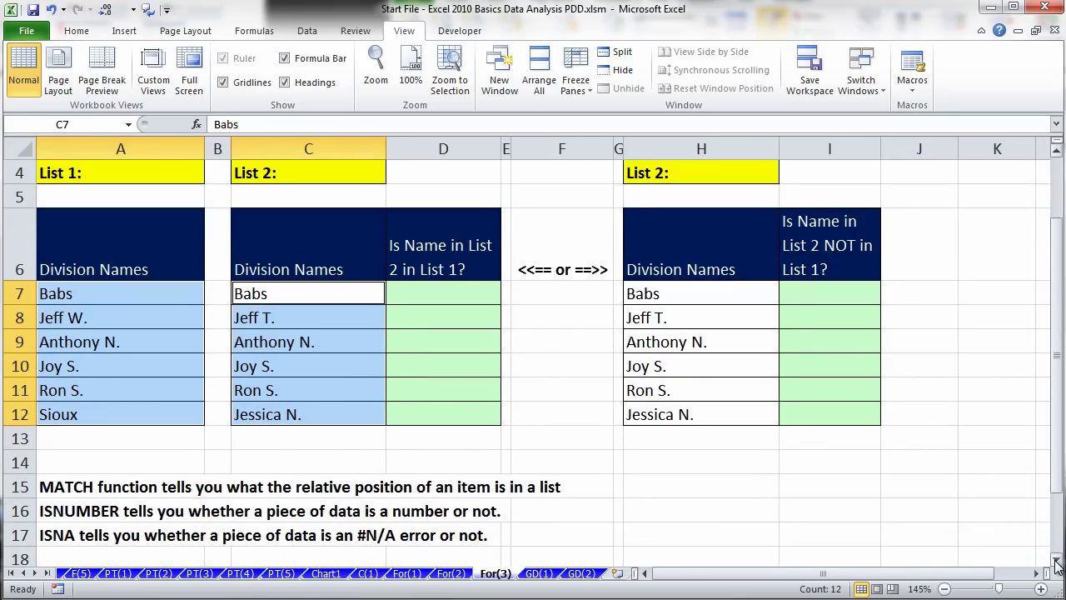
{"action": "left_click", "coordinate": [408, 296]}
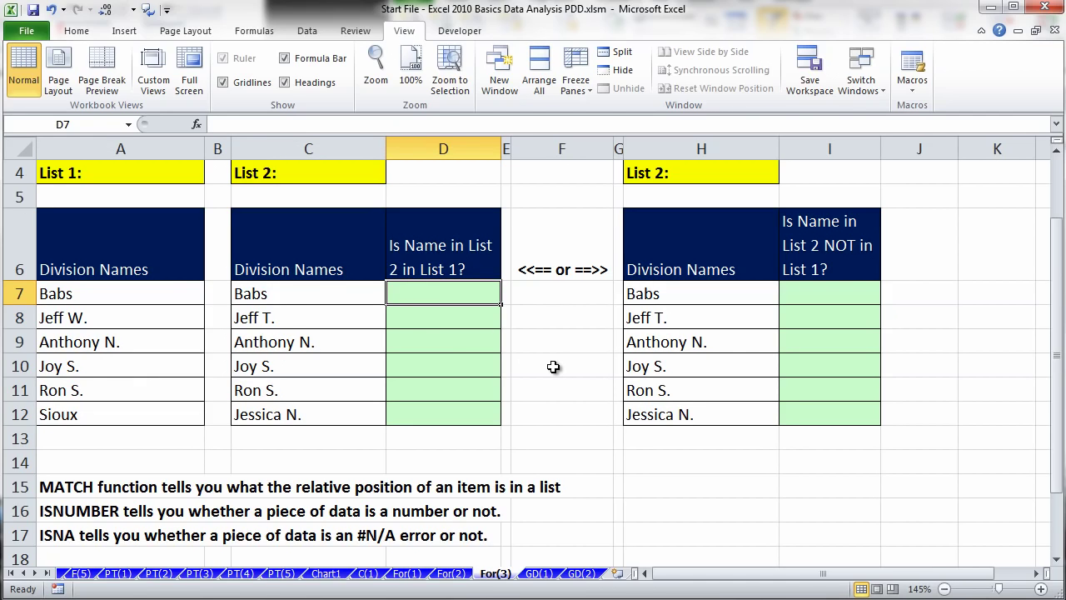
{"action": "left_click", "coordinate": [327, 294]}
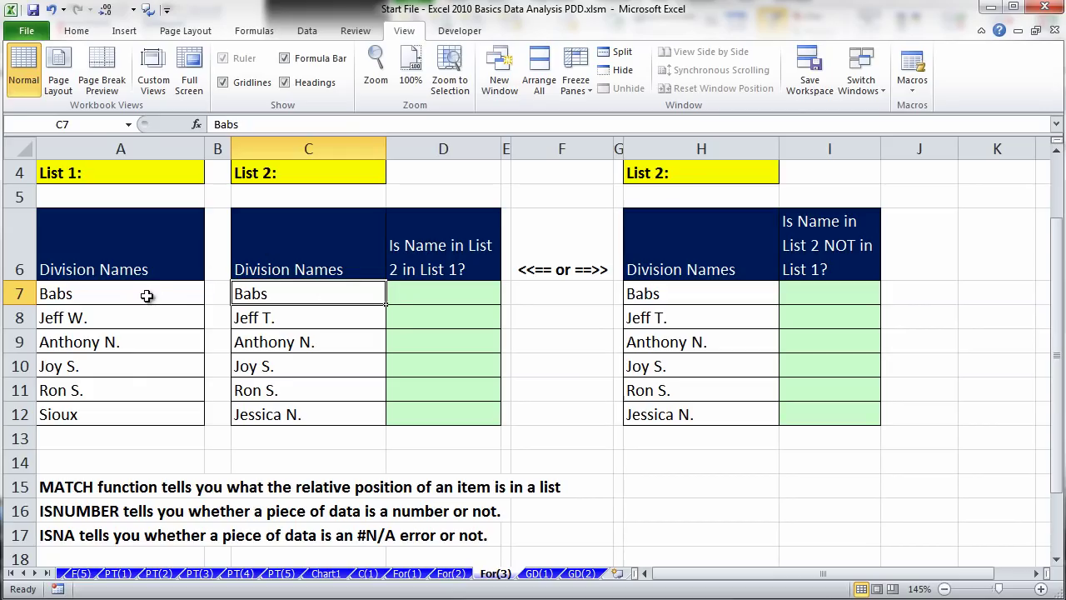
Start a MATCH formula in D7 with C7 as the lookup value and the absolute List 1 range $A$7:$A$12 as the lookup array.
{"action": "left_click", "coordinate": [441, 295]}
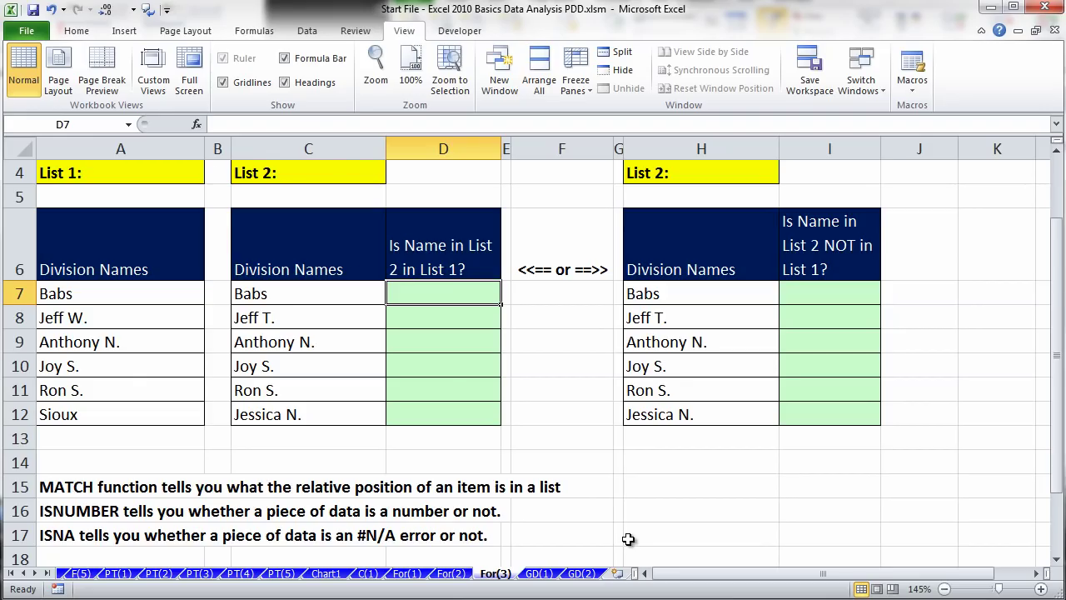
{"action": "type", "text": "=mat"}
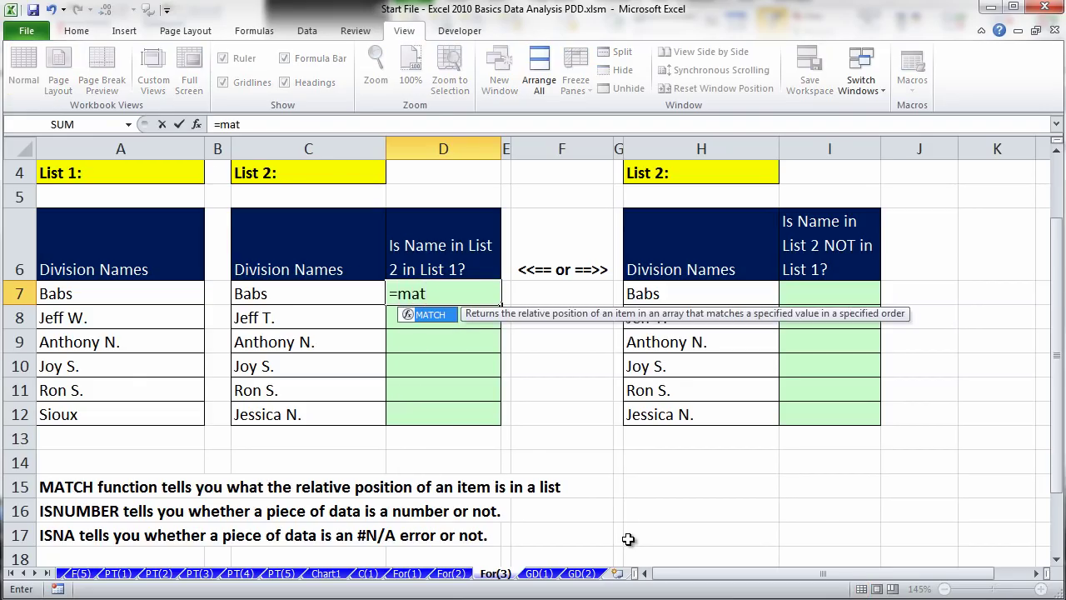
{"action": "key", "text": "Tab"}
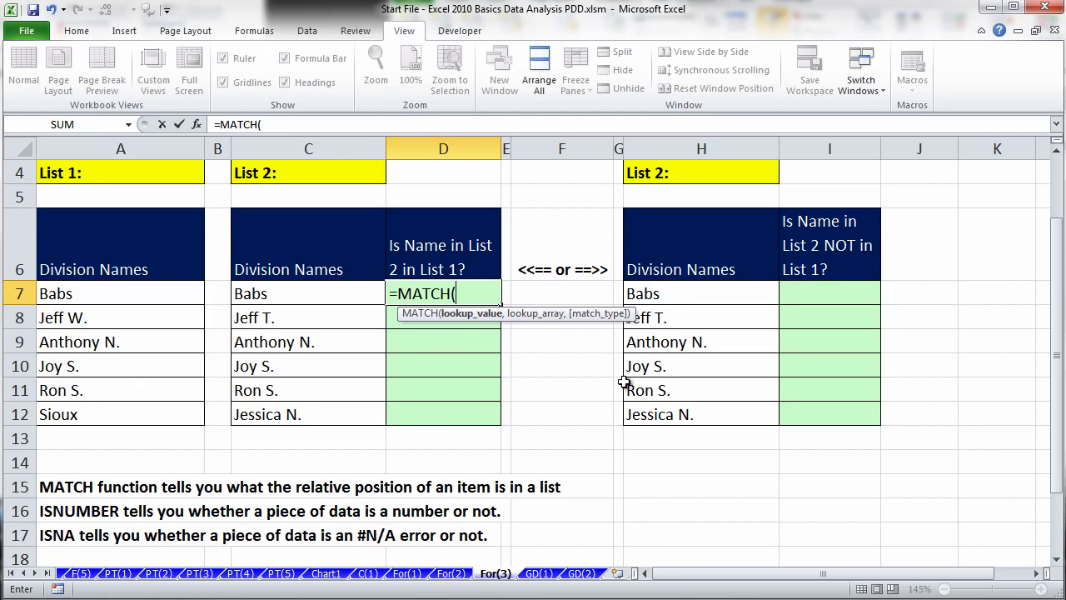
{"action": "left_click", "coordinate": [292, 297]}
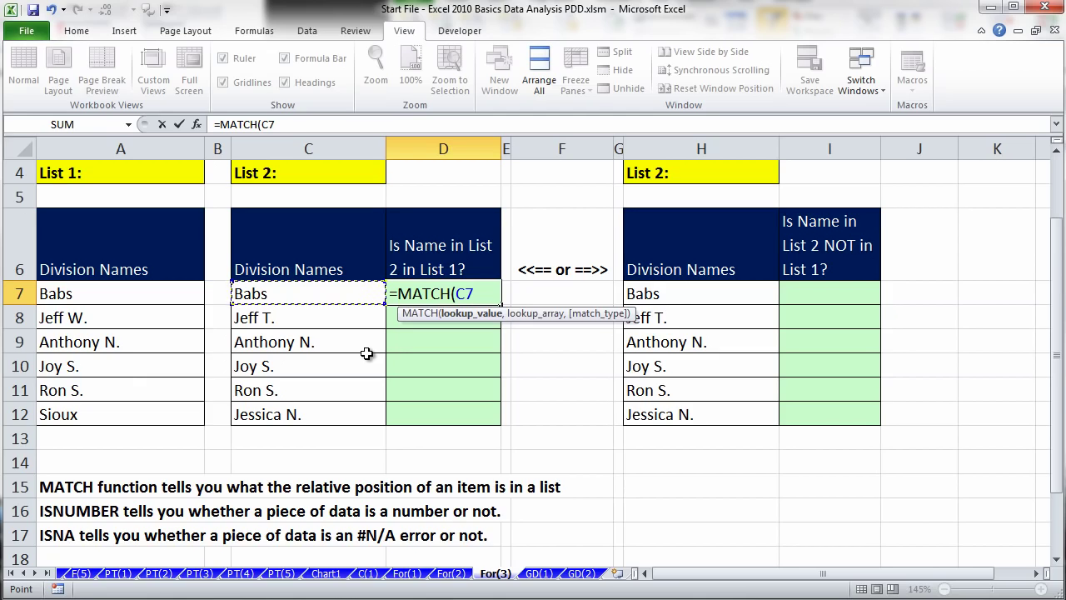
{"action": "type", "text": ","}
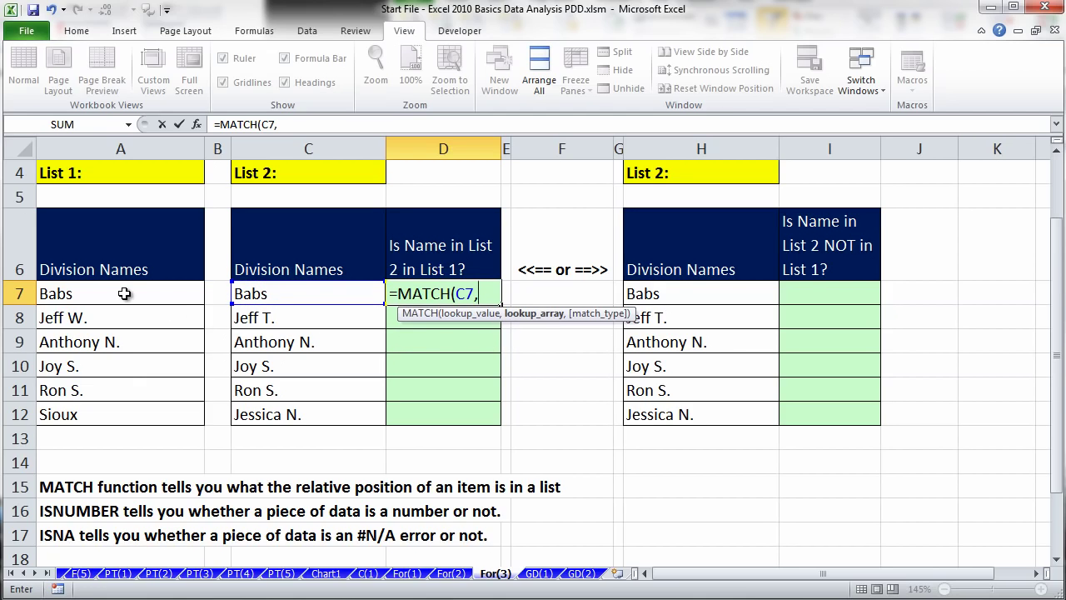
{"action": "left_click_drag", "start_coordinate": [124, 293], "coordinate": [130, 412]}
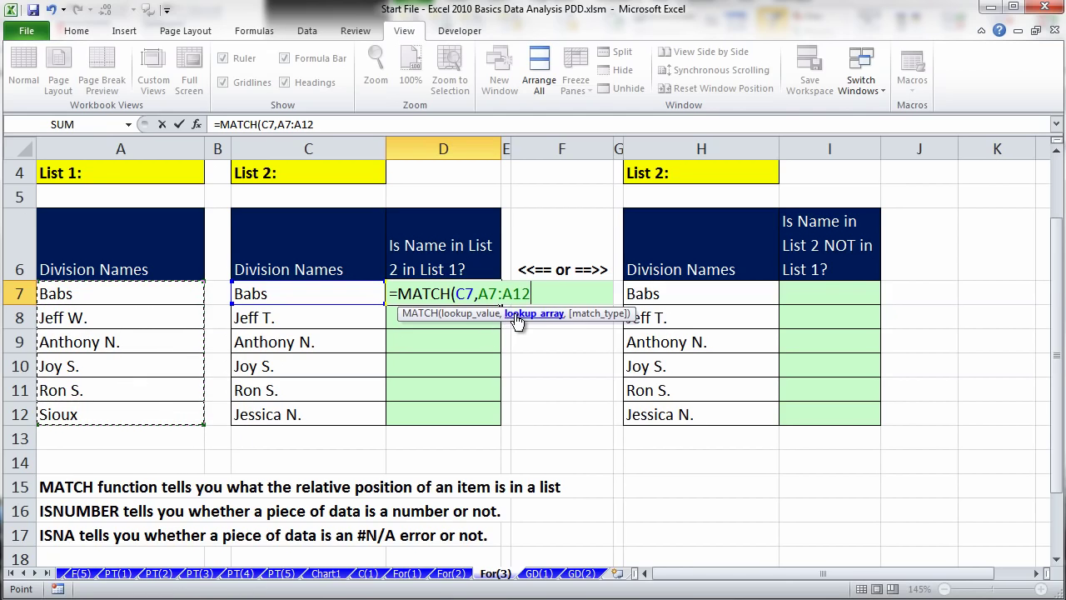
{"action": "key", "text": "F4"}
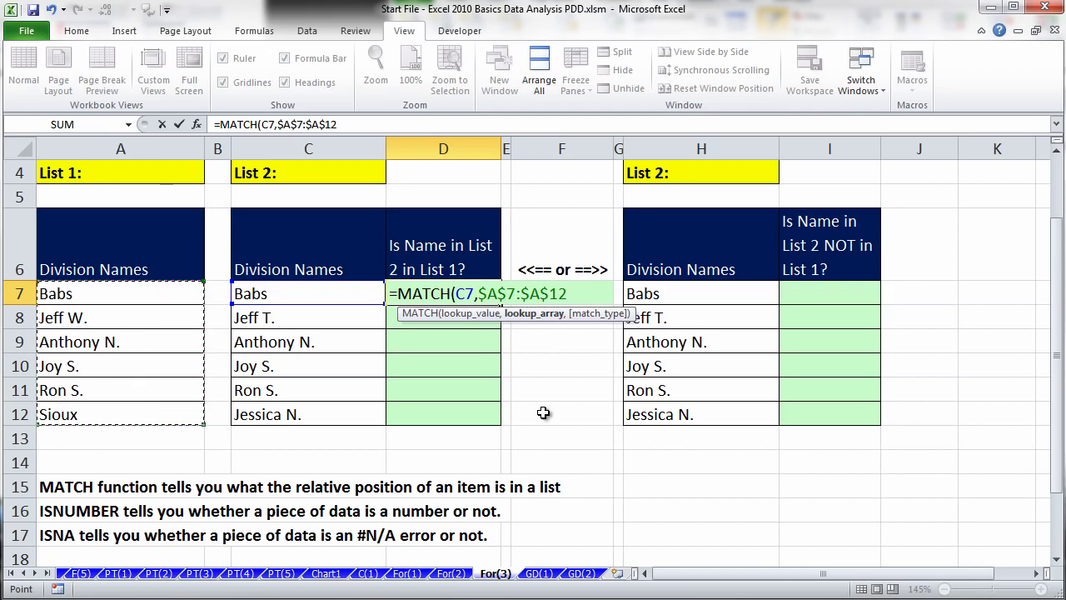
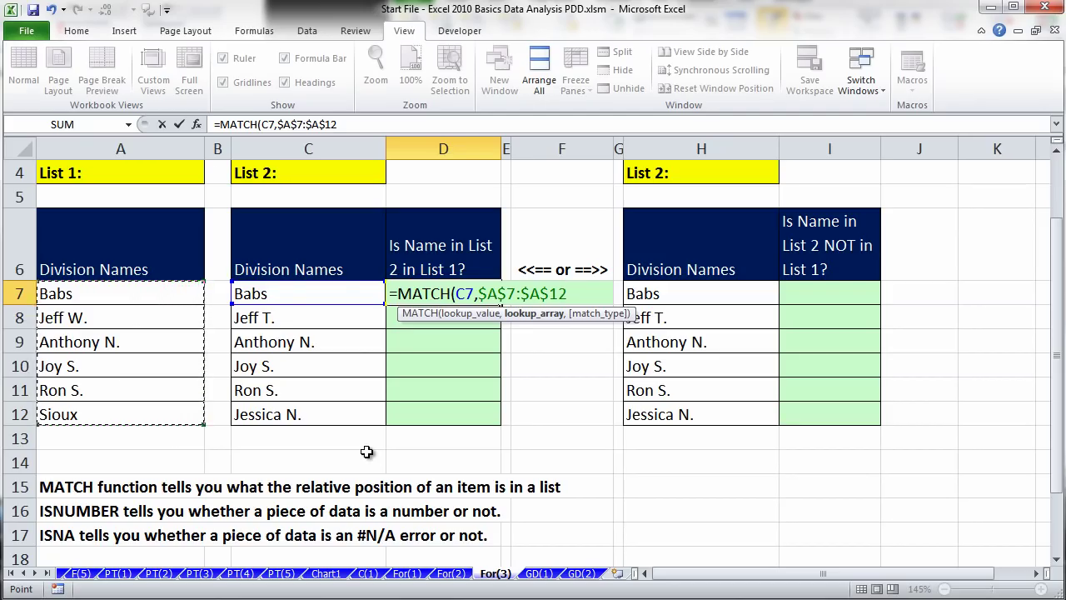
Complete the MATCH formula in D7 with the match type 0 - Exact match.
{"action": "type", "text": ","}
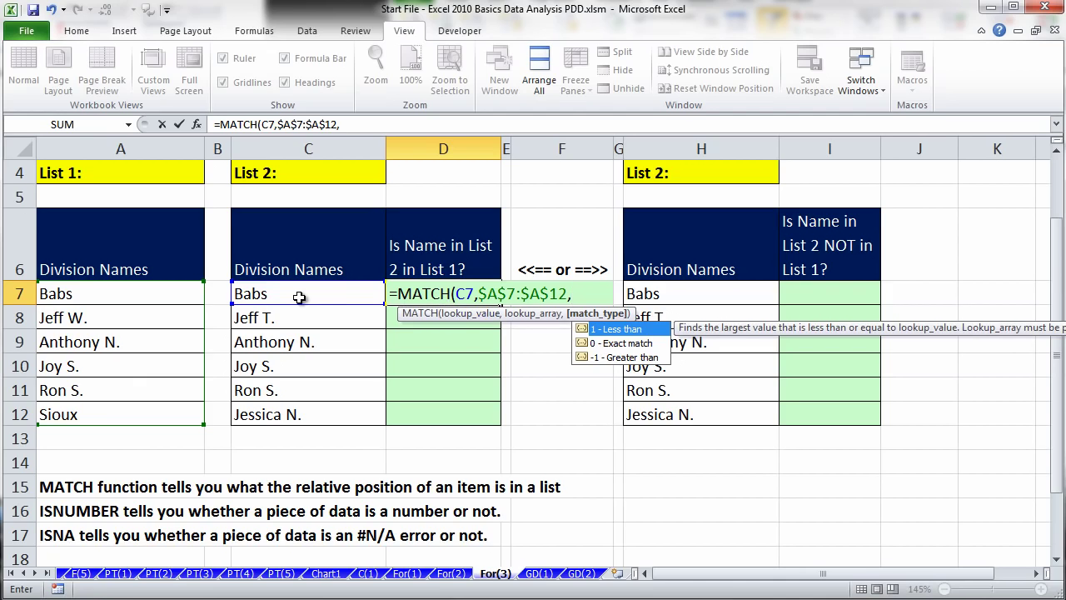
{"action": "double_click", "coordinate": [618, 342]}
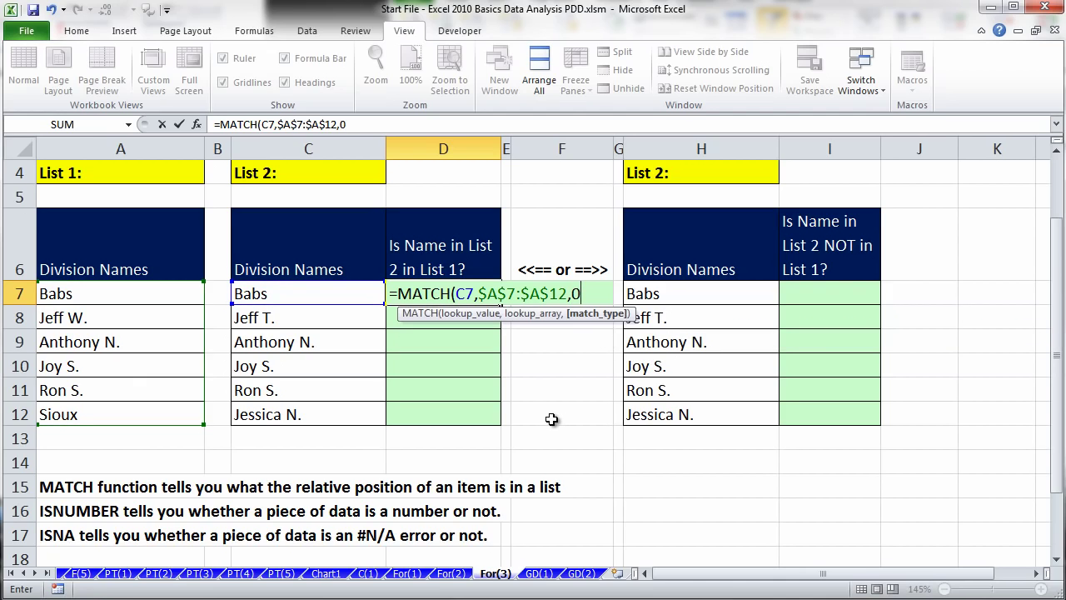
{"action": "type", "text": ")"}
{"action": "key", "text": "ctrl+Return"}
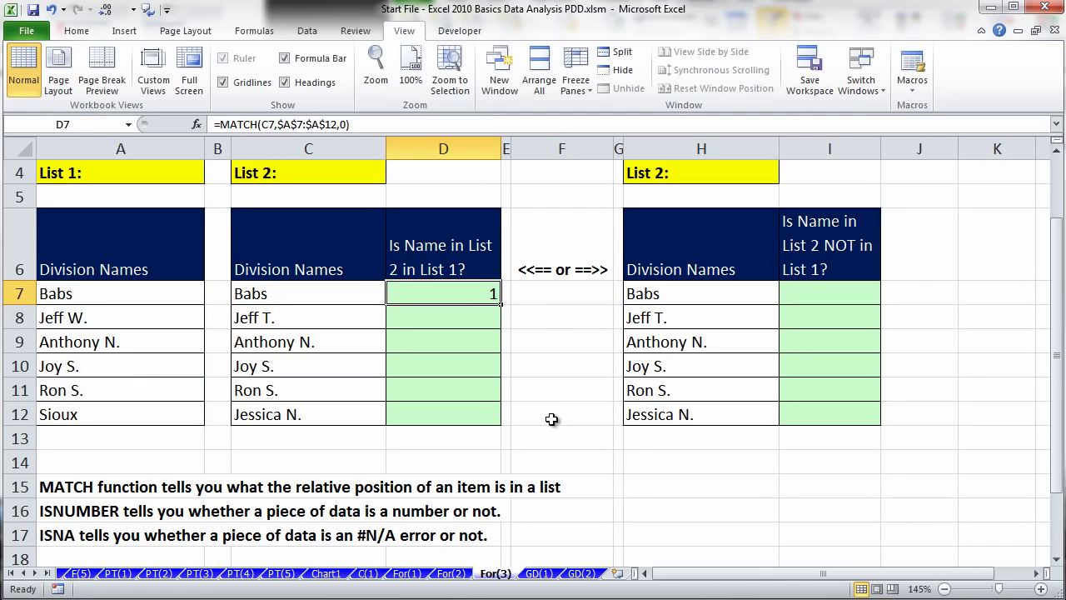
Fill the MATCH formula from D7 down to D12 and check the results against the List 2 names.
{"action": "double_click", "coordinate": [503, 304]}
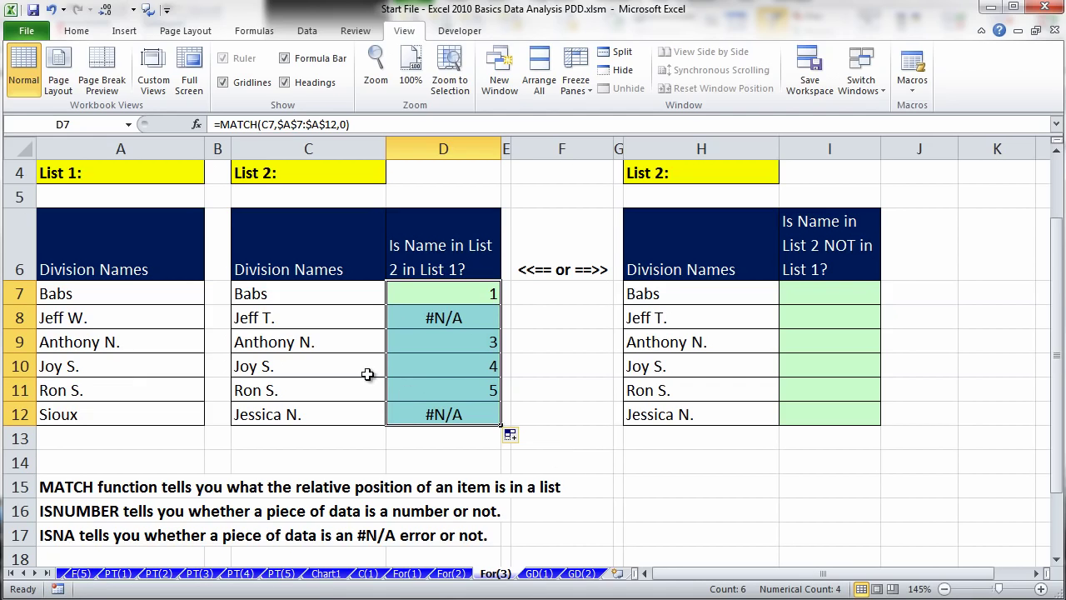
{"action": "left_click", "coordinate": [335, 387]}
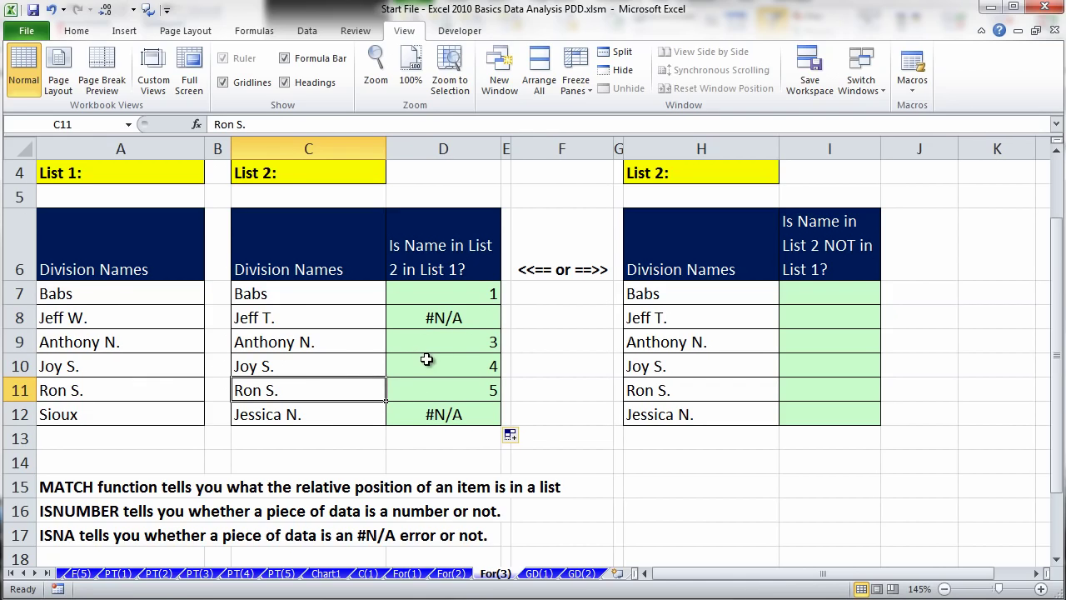
{"action": "left_click", "coordinate": [479, 297]}
{"action": "left_click", "coordinate": [476, 344]}
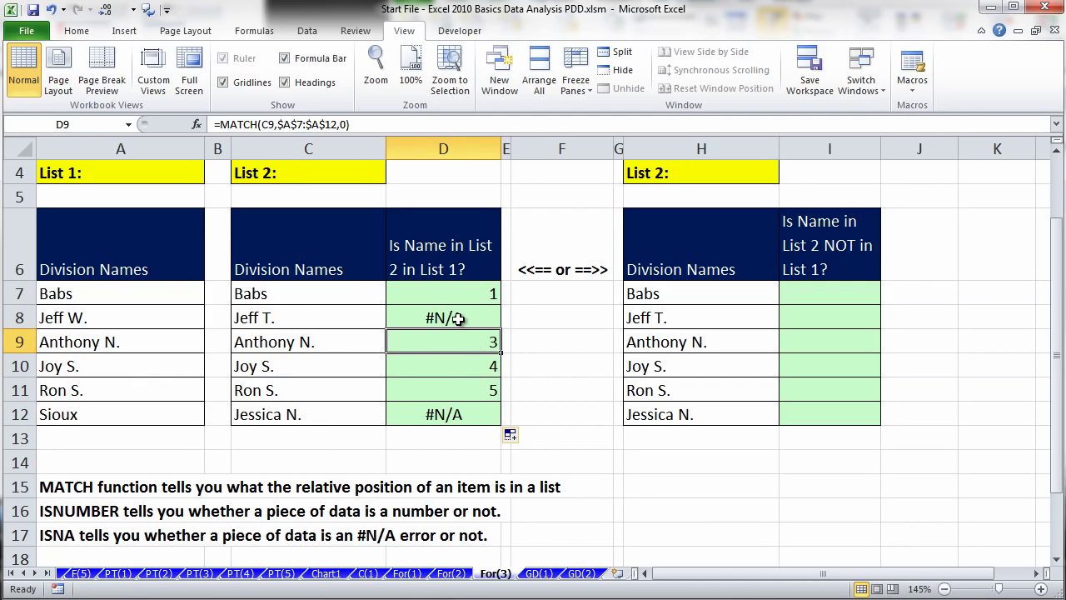
{"action": "left_click", "coordinate": [459, 320]}
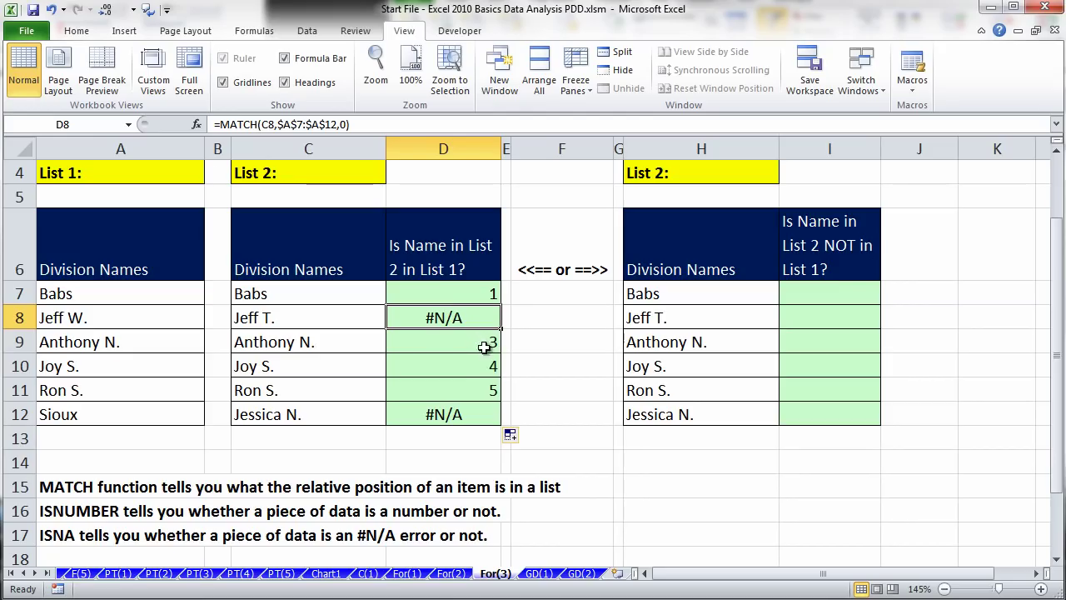
{"action": "left_click", "coordinate": [442, 293]}
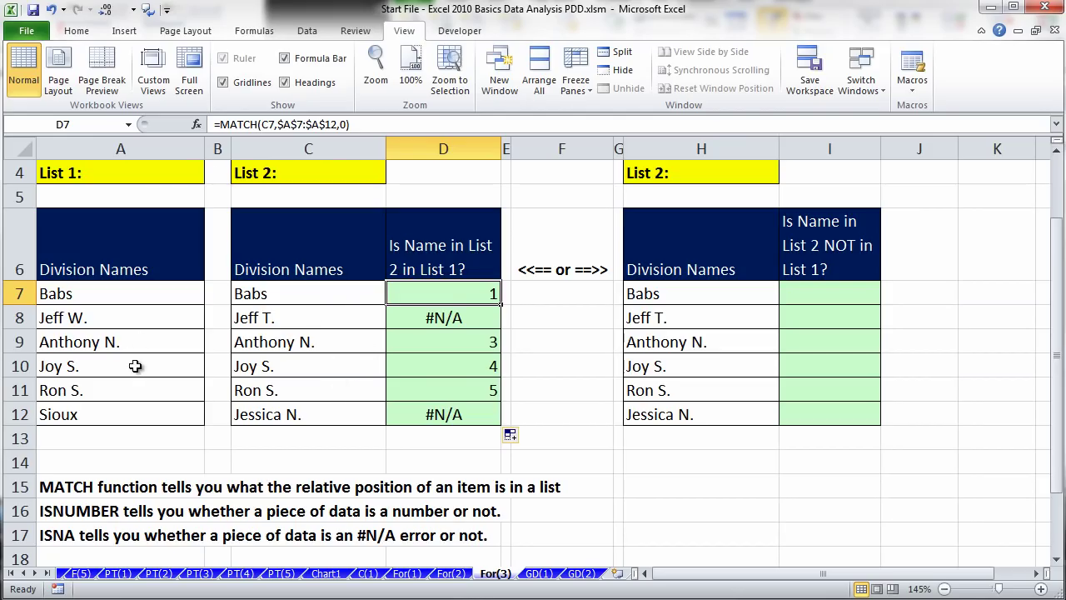
Wrap the MATCH formula in D7 in ISNUMBER and fill it down to D12.
{"action": "double_click", "coordinate": [411, 293]}
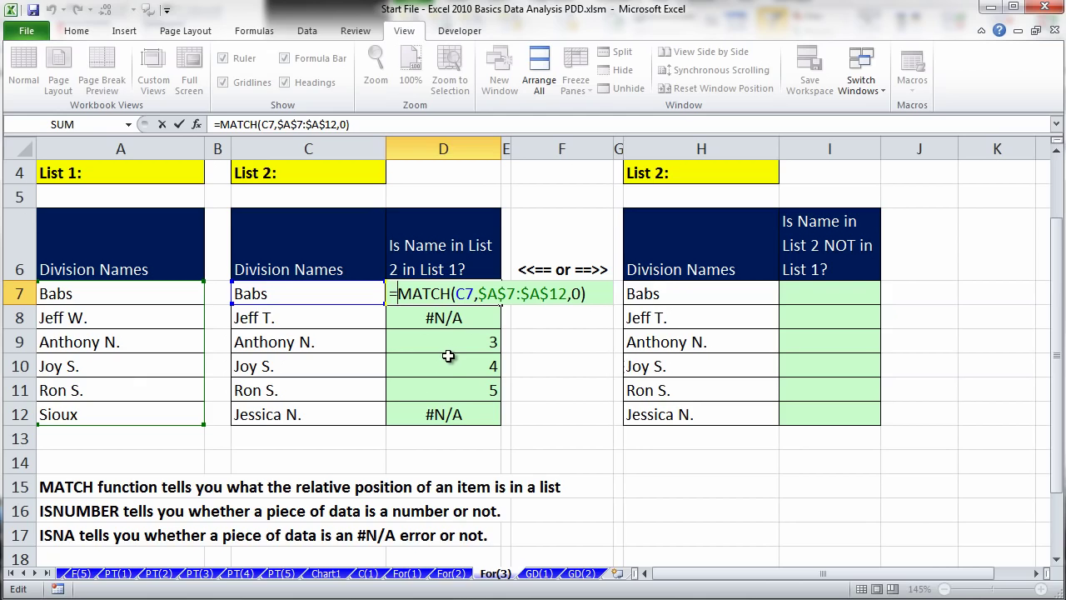
{"action": "type", "text": "ISNUMBER("}
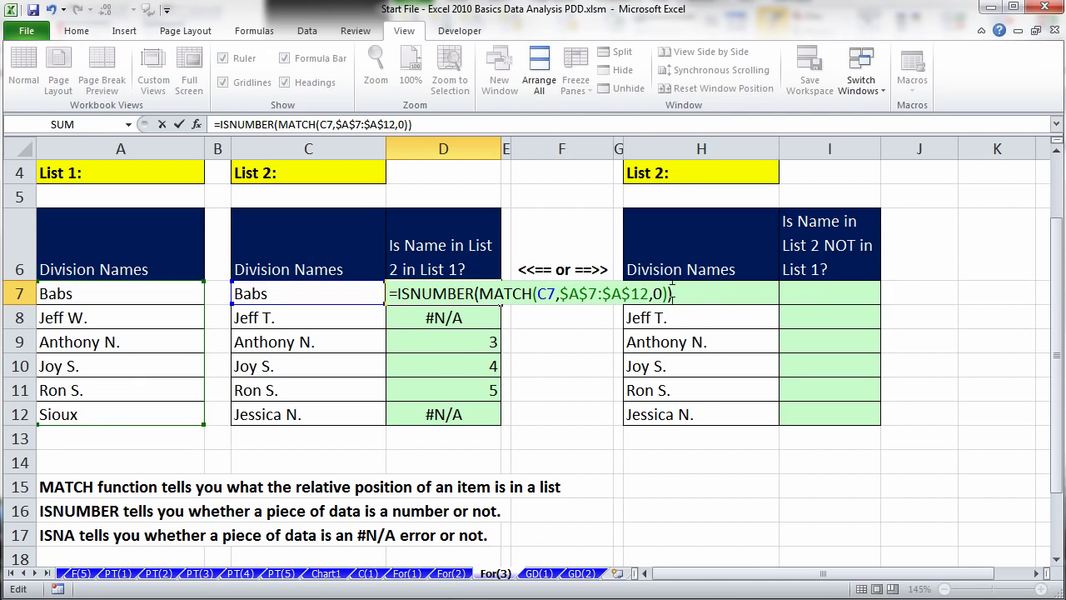
{"action": "key", "text": "ctrl+Return"}
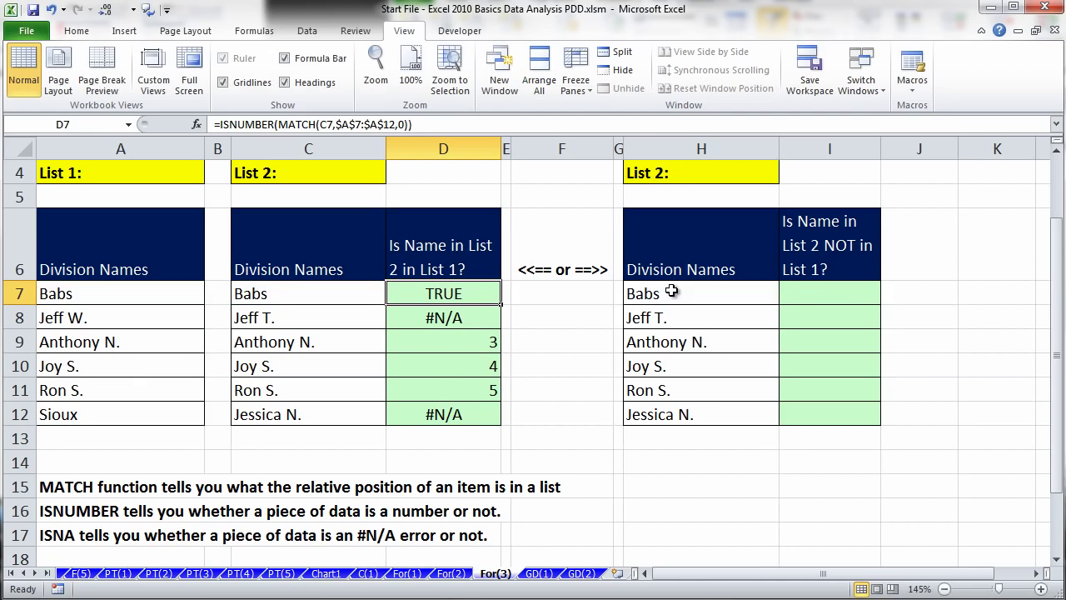
{"action": "double_click", "coordinate": [500, 304]}
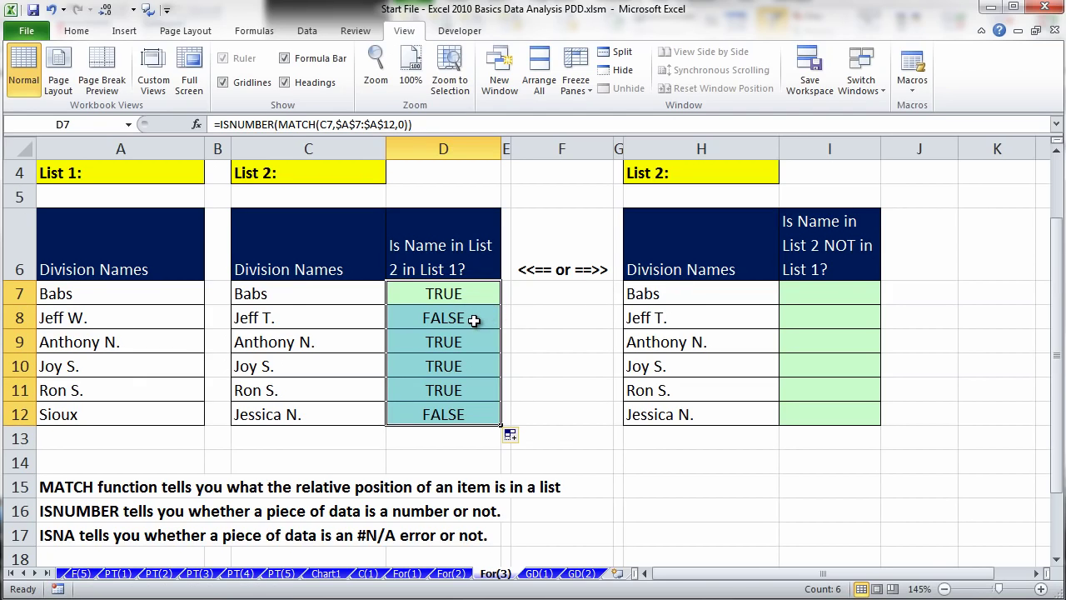
{"action": "left_click", "coordinate": [460, 297]}
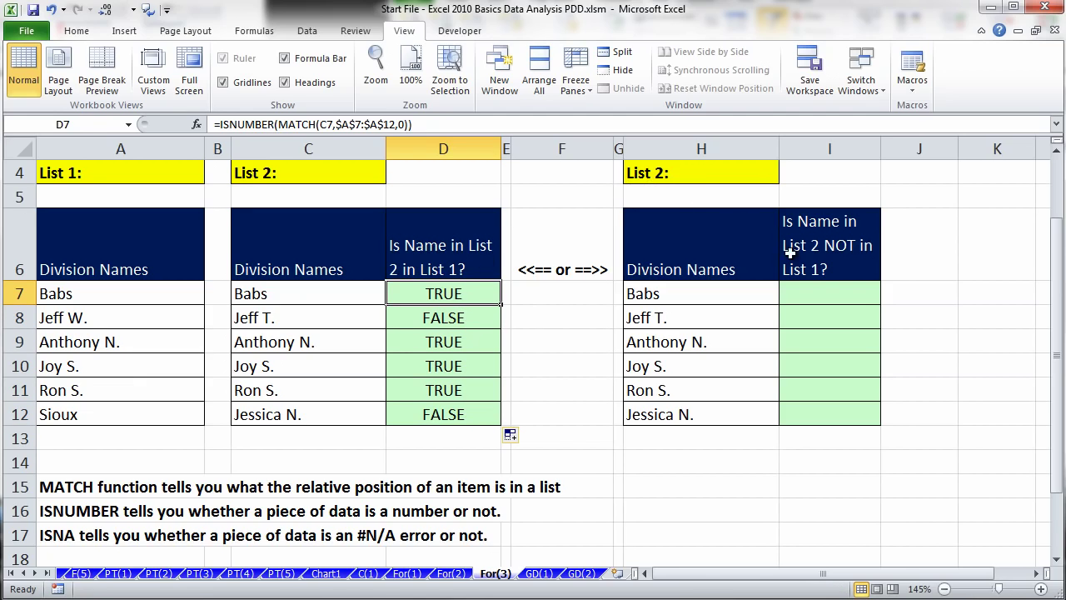
Enter =MATCH(H7,$A$7:$A$12,0) in I7 and fill it down to I12.
{"action": "left_click", "coordinate": [818, 293]}
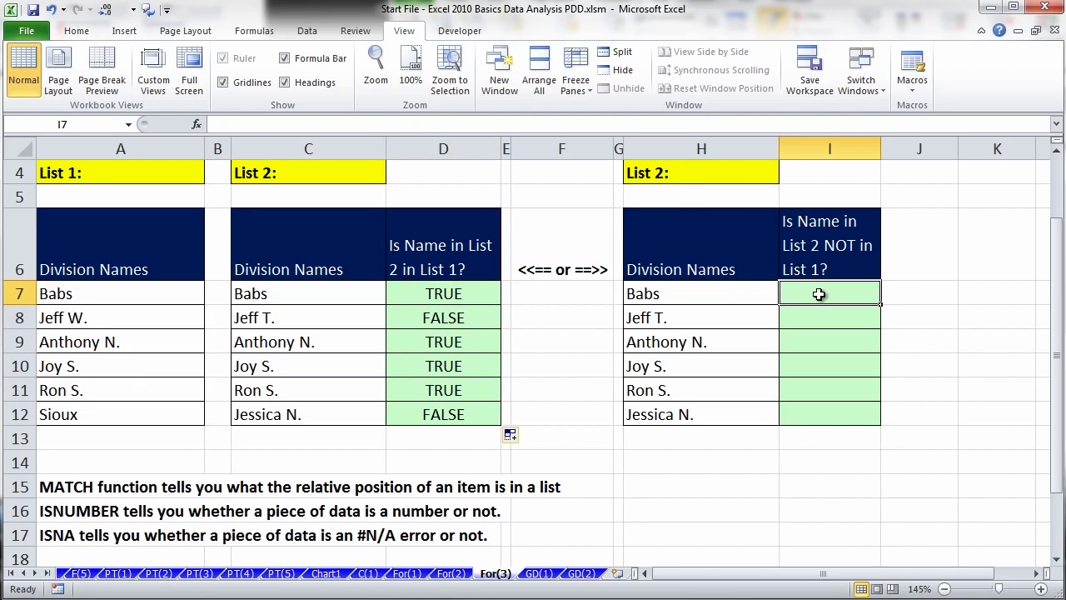
{"action": "left_click", "coordinate": [754, 319]}
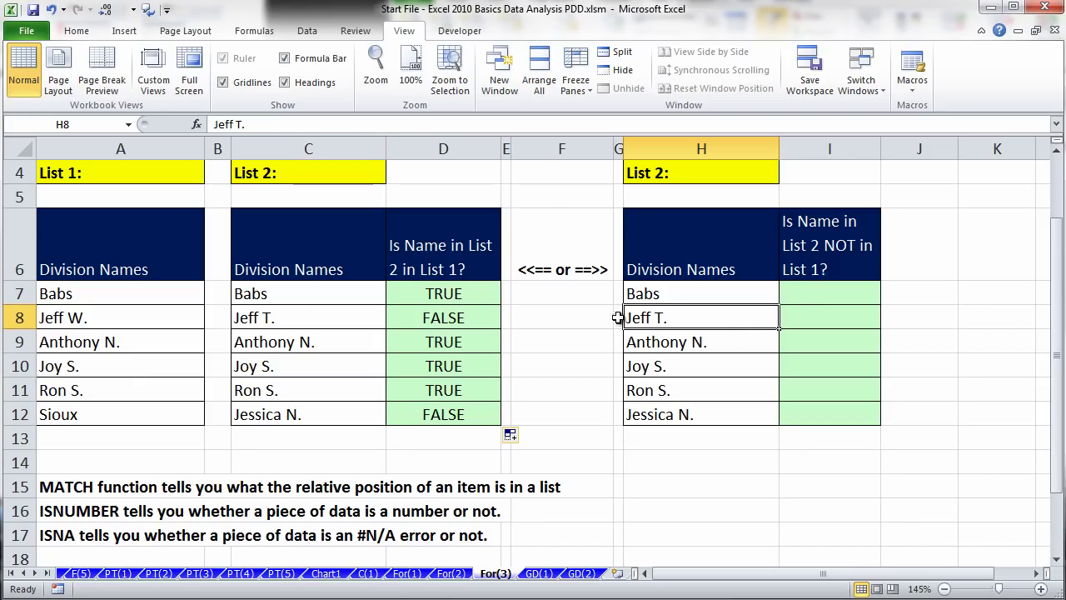
{"action": "left_click", "coordinate": [821, 293]}
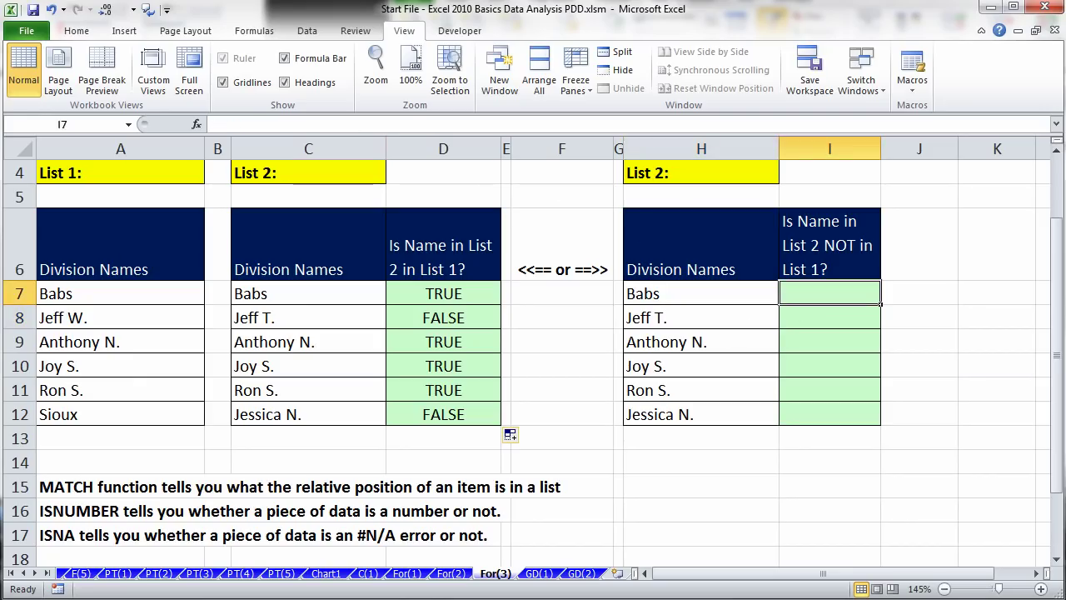
{"action": "type", "text": "=ma"}
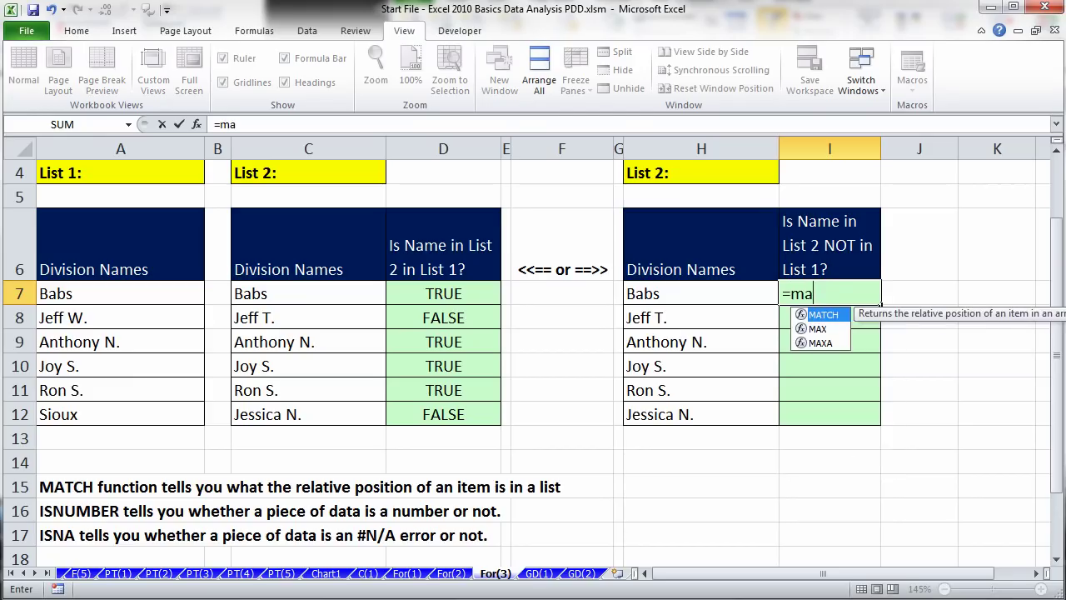
{"action": "key", "text": "Tab"}
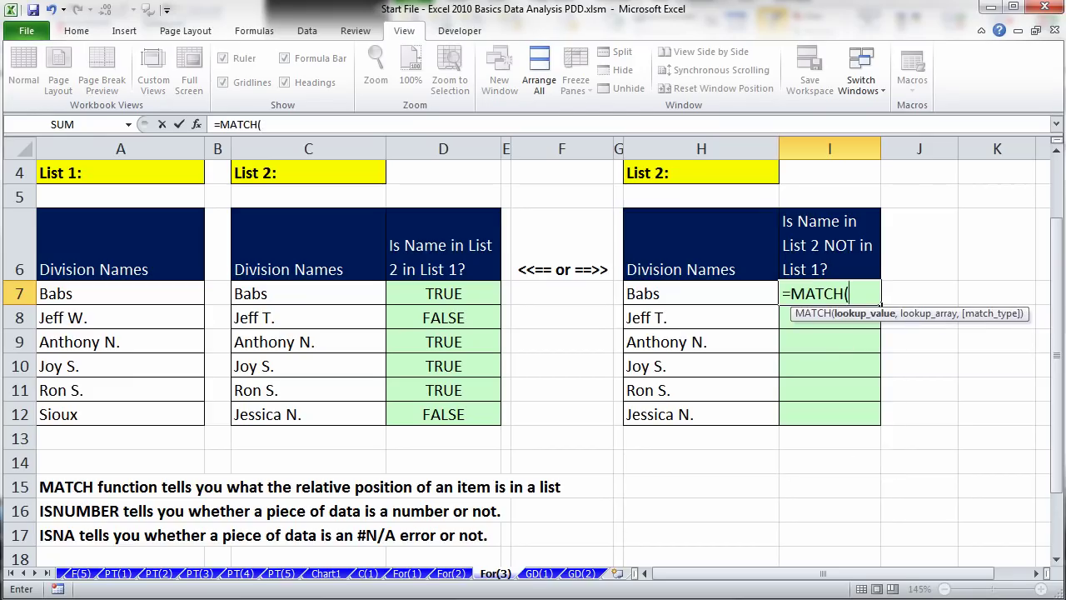
{"action": "left_click", "coordinate": [676, 291]}
{"action": "type", "text": ","}
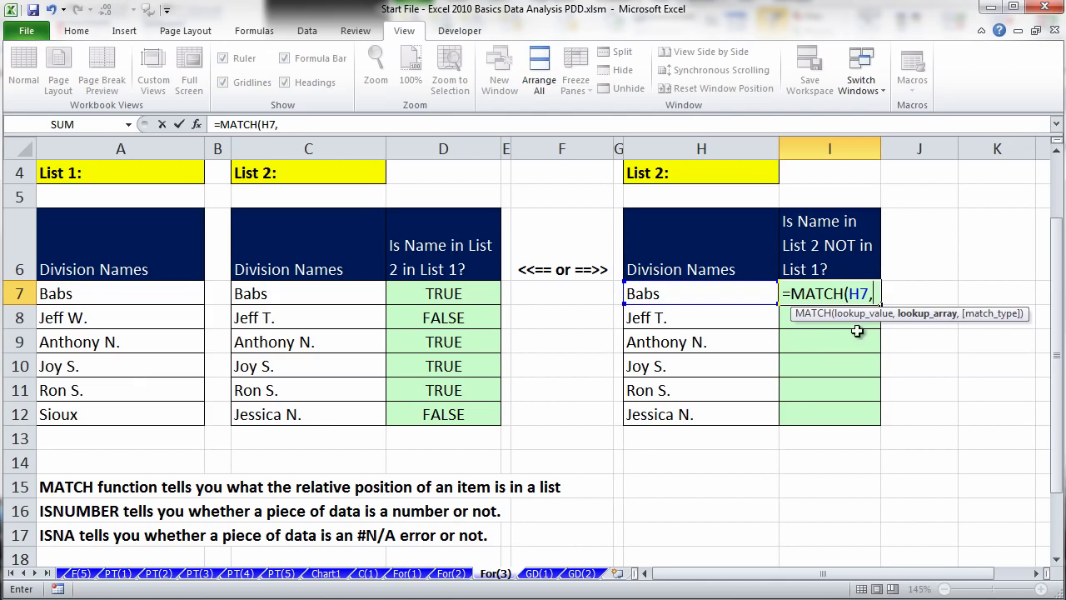
{"action": "left_click_drag", "start_coordinate": [143, 302], "coordinate": [122, 368]}
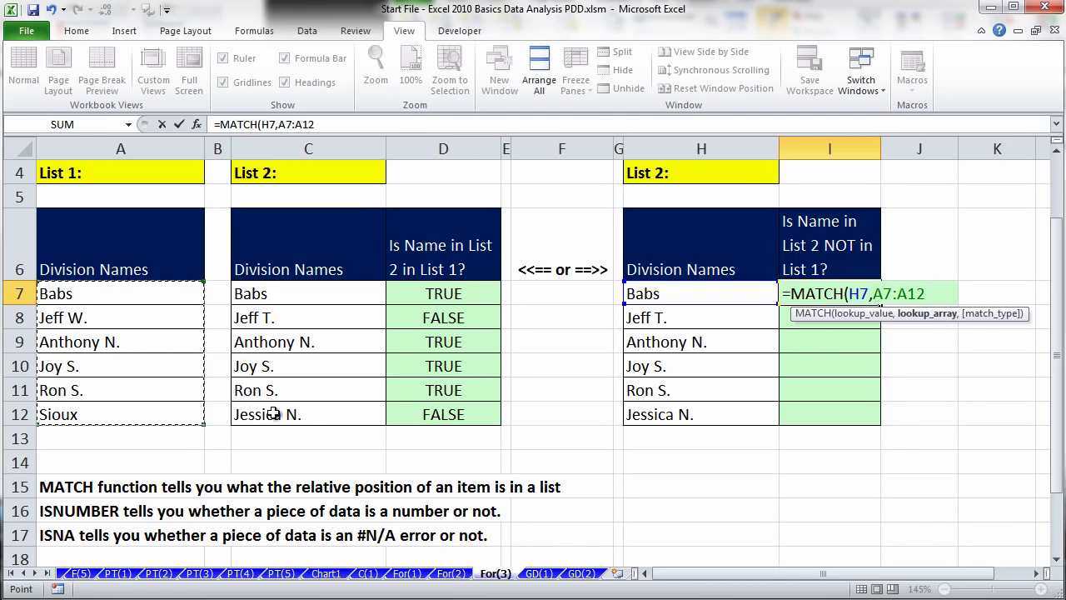
{"action": "key", "text": "F4"}
{"action": "type", "text": ",0)"}
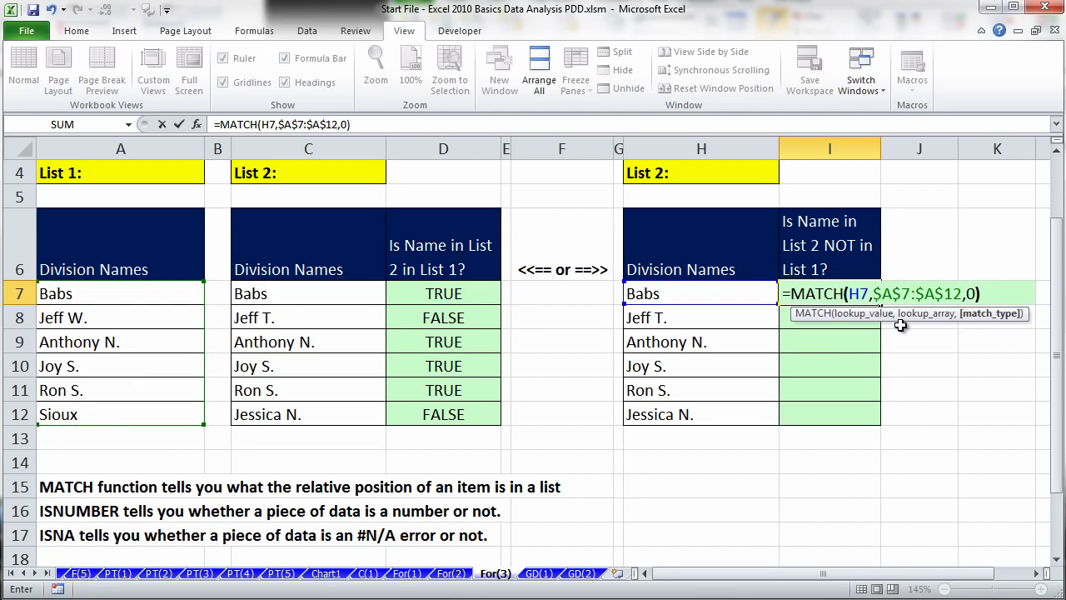
{"action": "key", "text": "ctrl+Return"}
{"action": "double_click", "coordinate": [880, 303]}
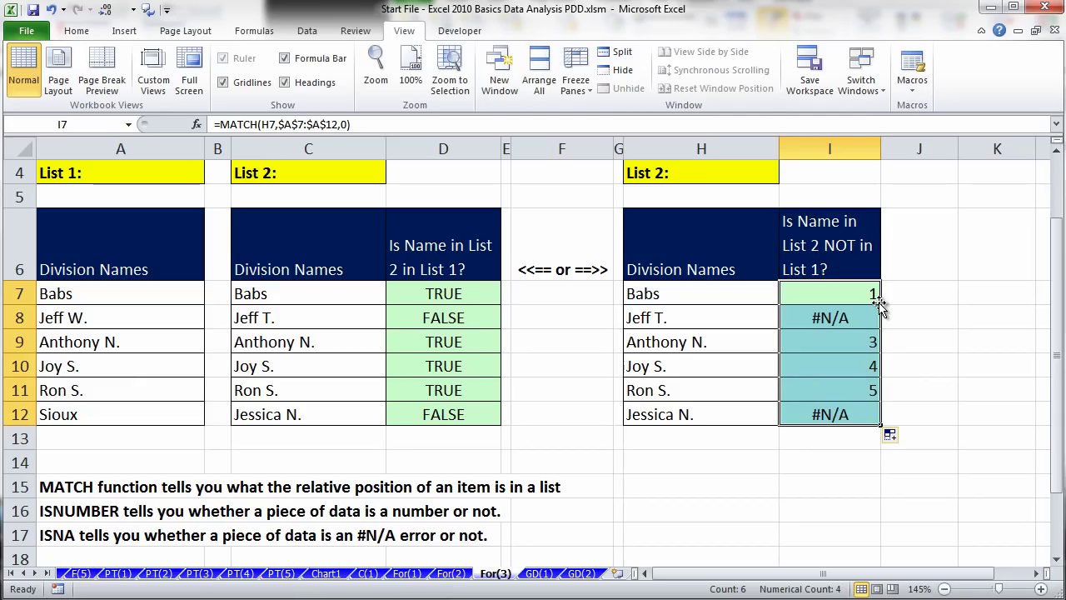
Wrap the MATCH formula in I7 in ISNA, fill it down to I12, and review the formula in I7.
{"action": "double_click", "coordinate": [824, 298]}
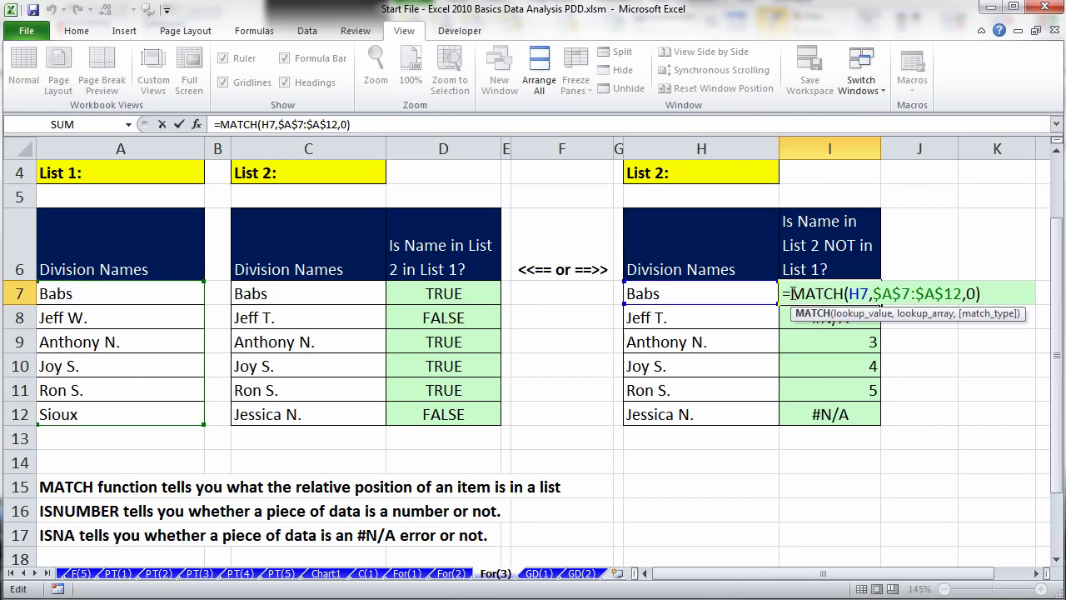
{"action": "left_click", "coordinate": [791, 294]}
{"action": "type", "text": "isna"}
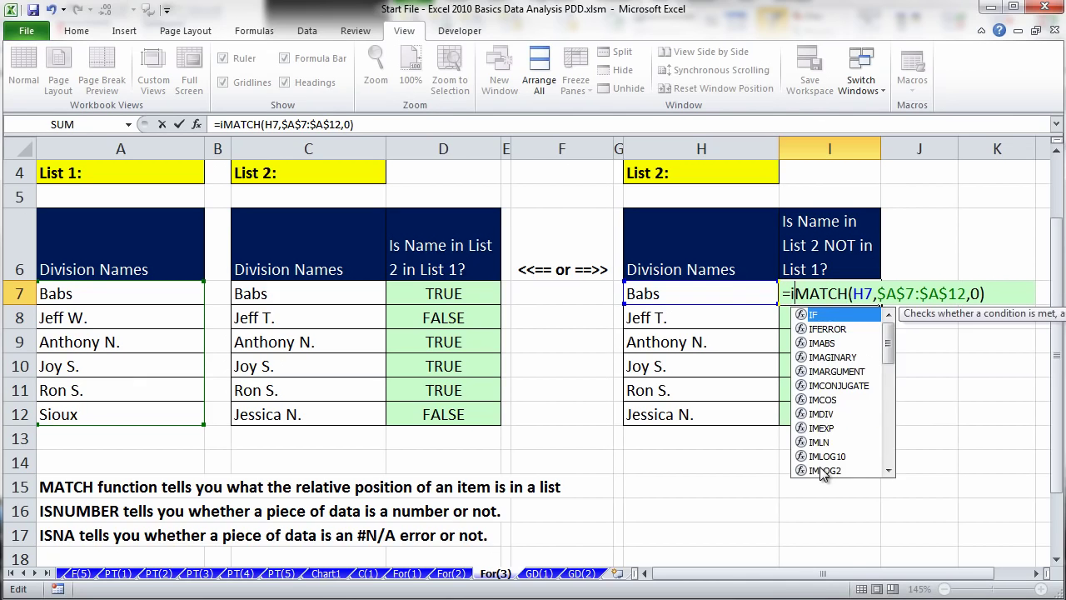
{"action": "key", "text": "Tab"}
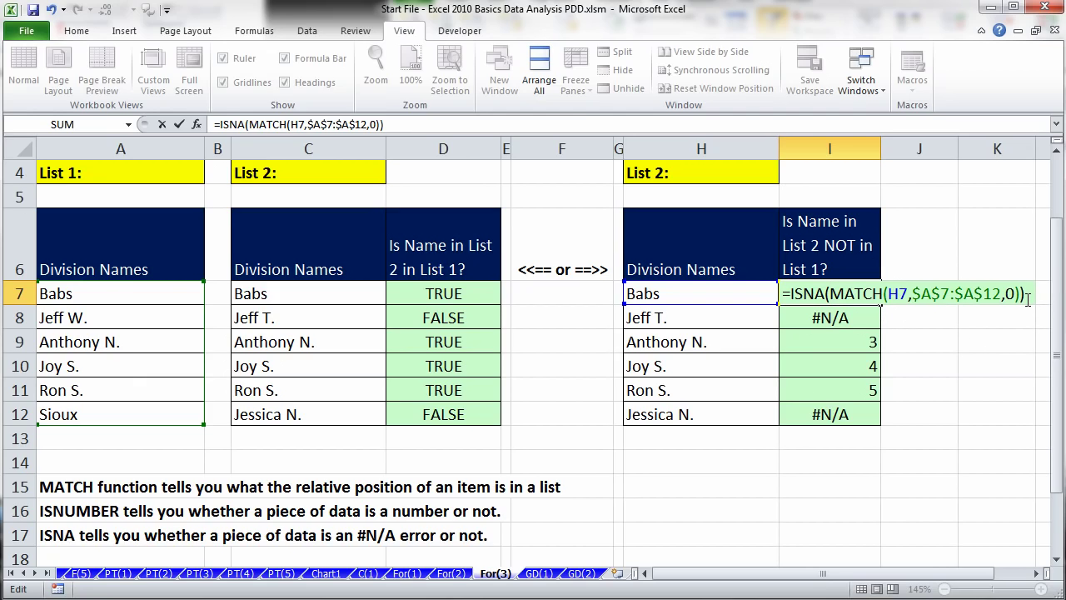
{"action": "key", "text": "ctrl+Return"}
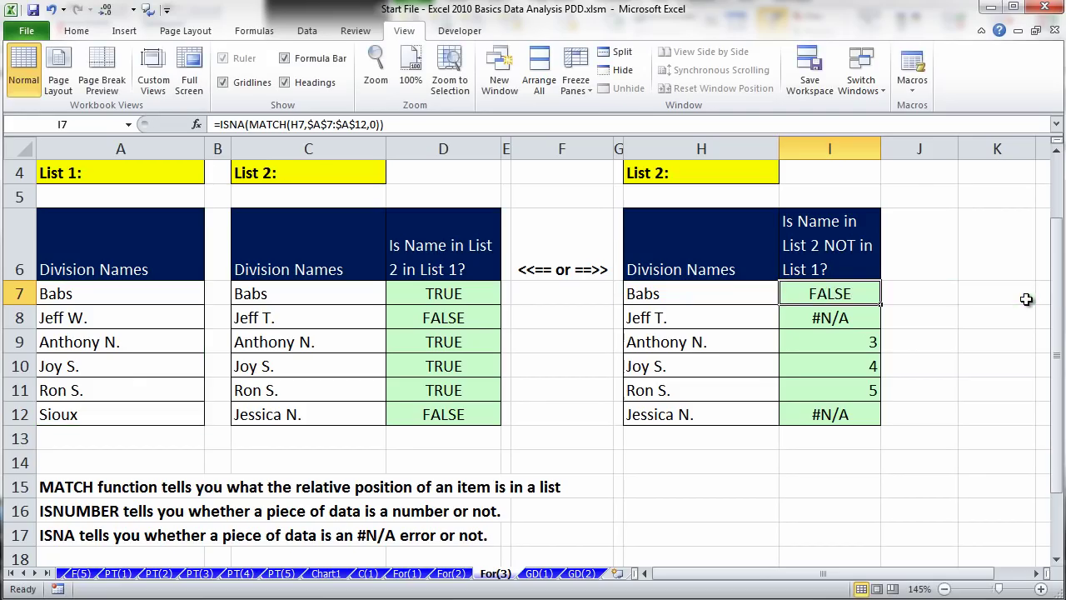
{"action": "double_click", "coordinate": [880, 305]}
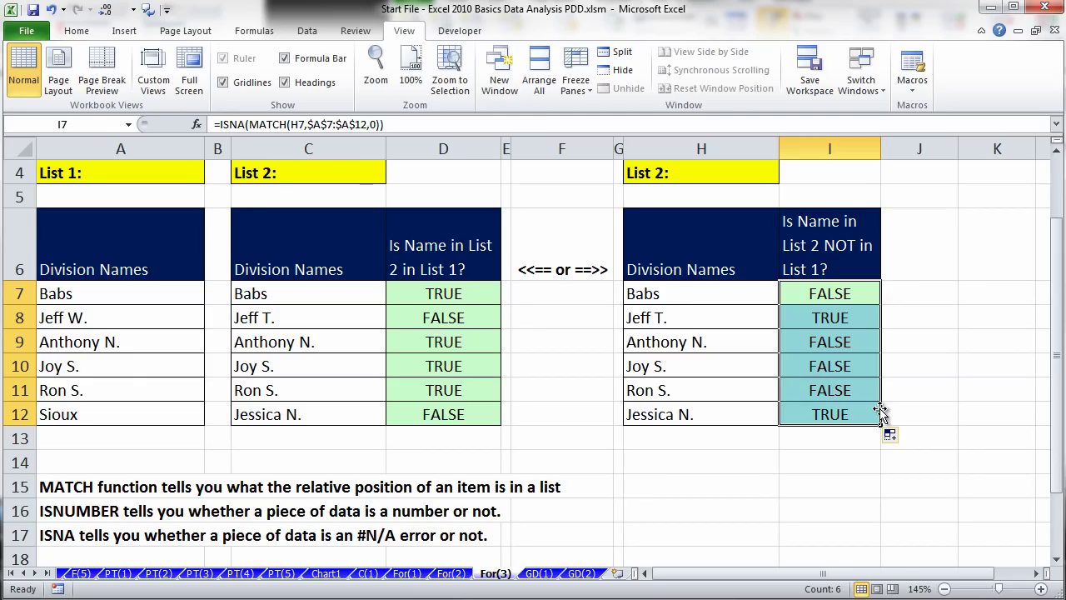
{"action": "double_click", "coordinate": [824, 293]}
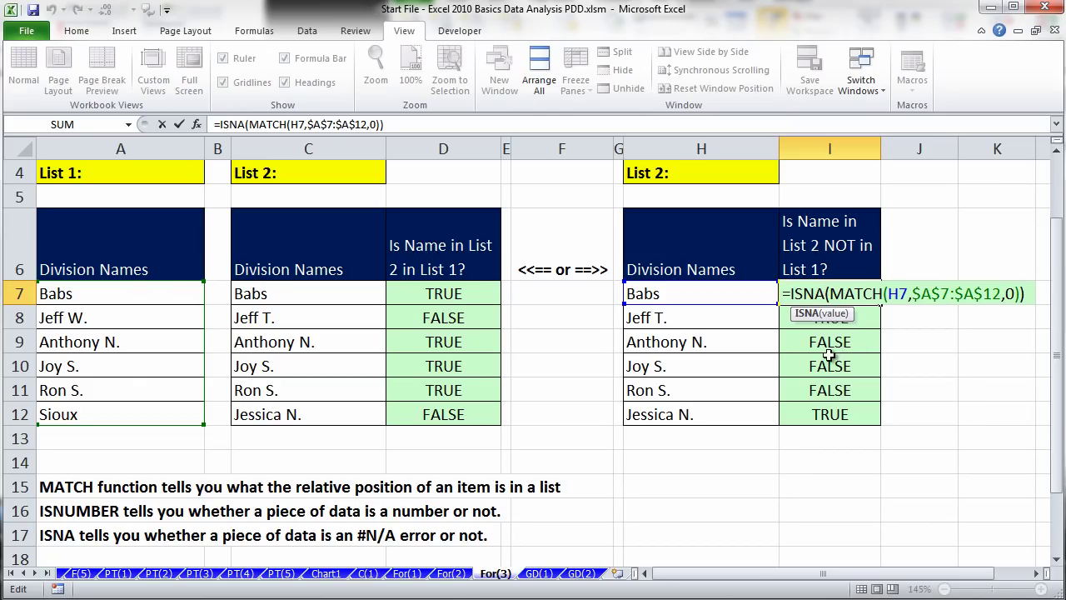
{"action": "key", "text": "ctrl+Return"}
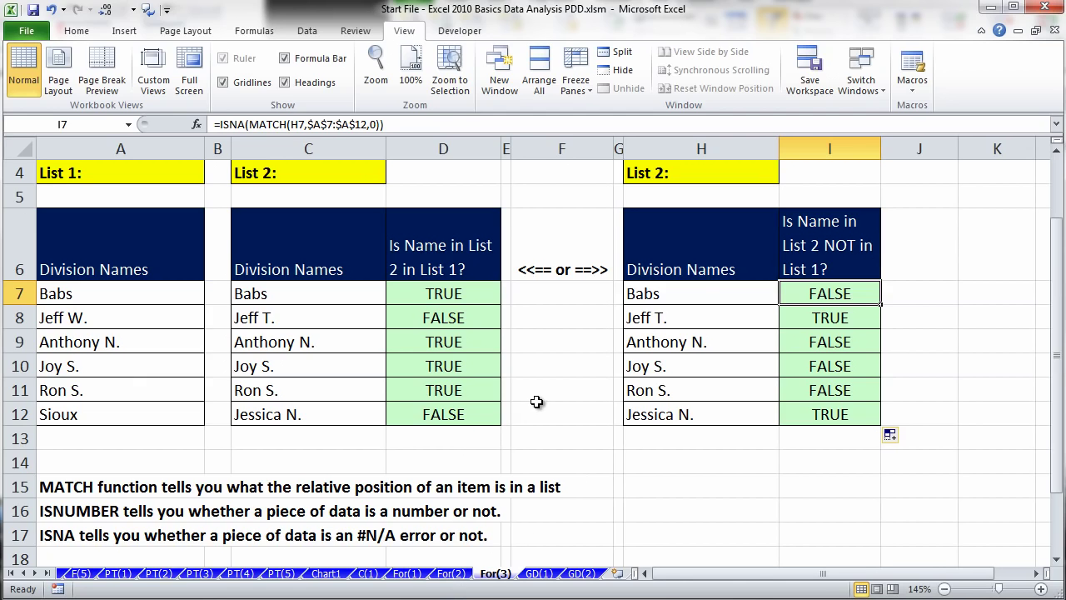
Review the SUMIFS formula in G5 on the For(1) sheet and return to For(3).
{"action": "left_click", "coordinate": [413, 573]}
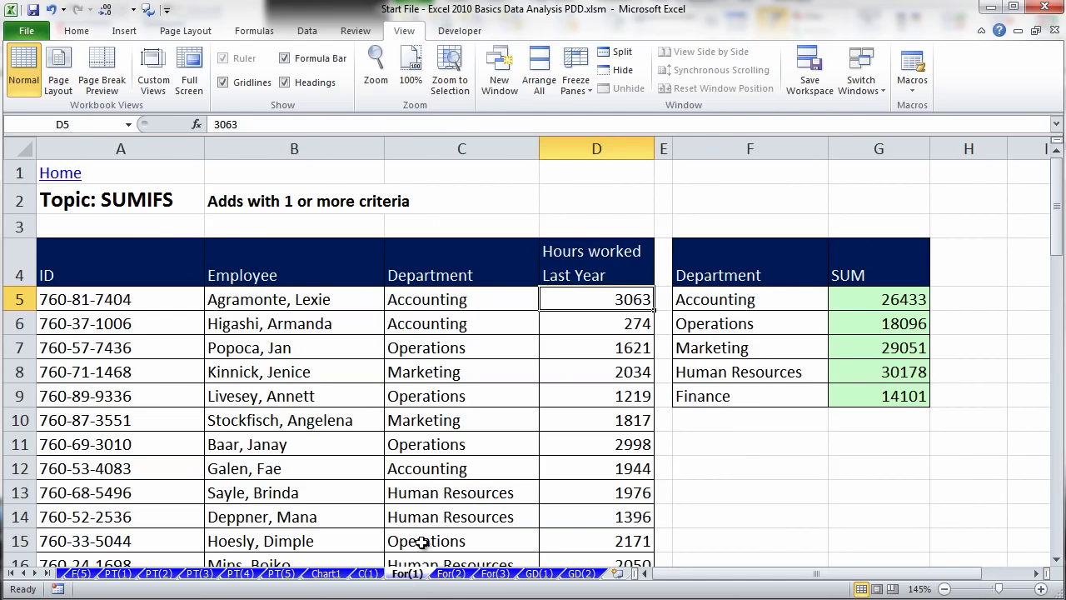
{"action": "double_click", "coordinate": [864, 301]}
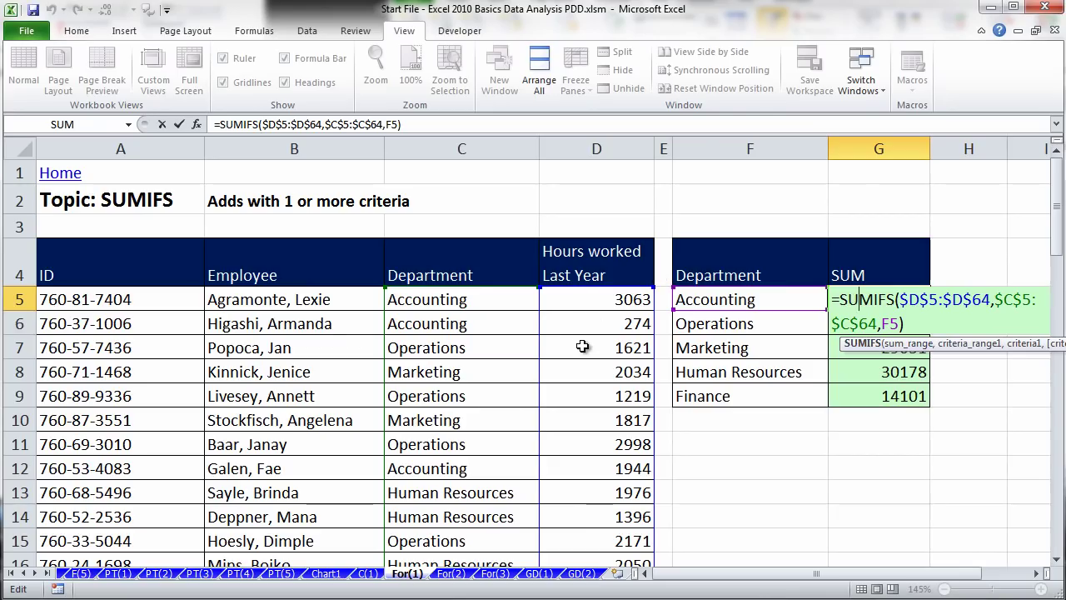
{"action": "key", "text": "Escape"}
{"action": "left_click", "coordinate": [493, 575]}
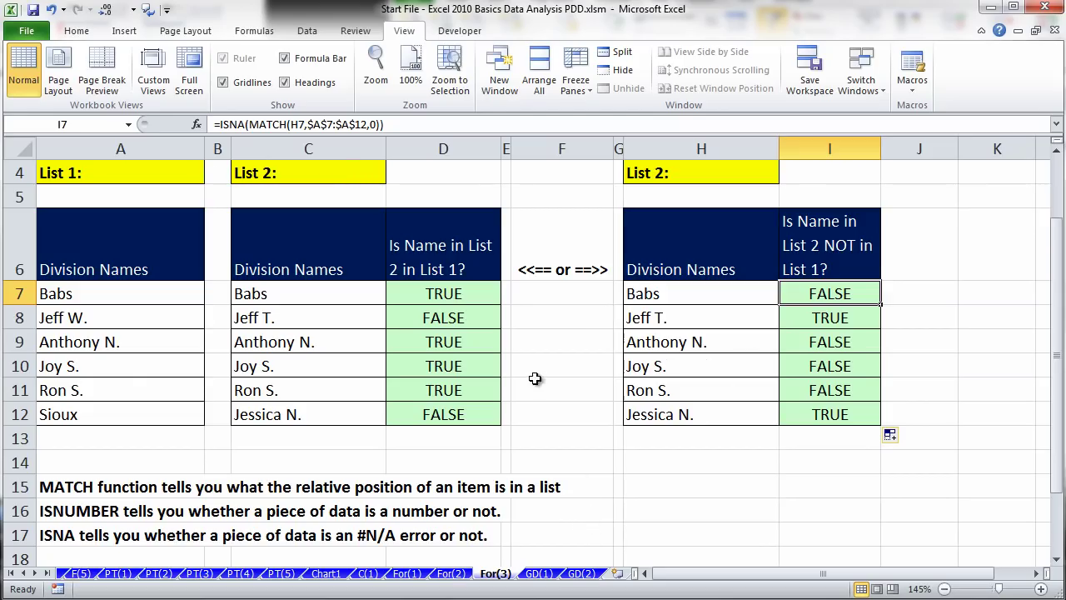
Open the GD(1) sheet and check StudentData.accdb and StudentData.txt in the file folder before returning to Excel.
{"action": "left_click", "coordinate": [537, 574]}
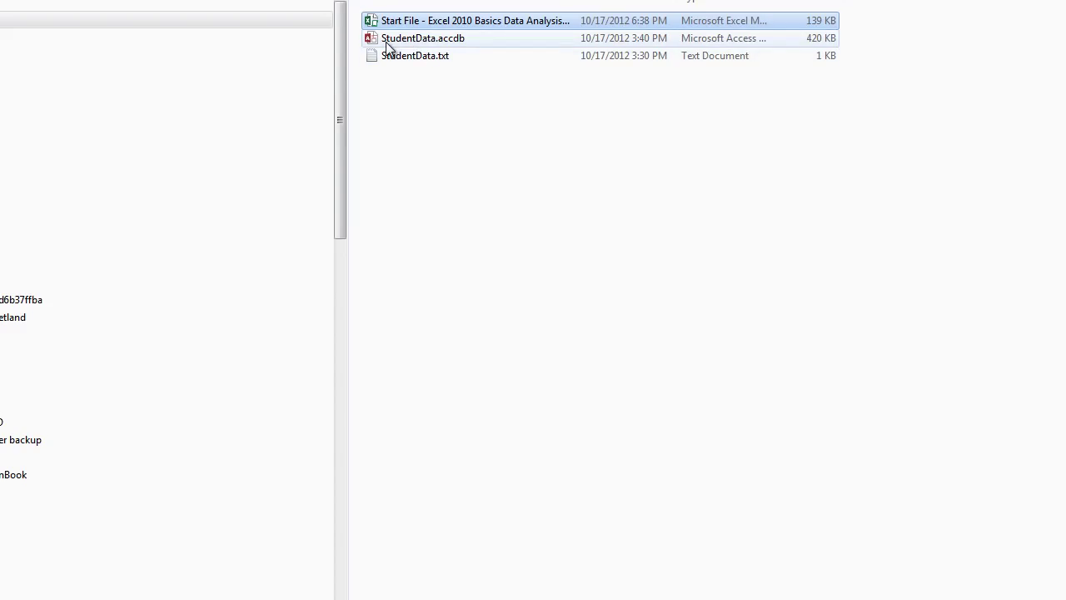
{"action": "left_click", "coordinate": [388, 43]}
{"action": "left_click", "coordinate": [392, 59]}
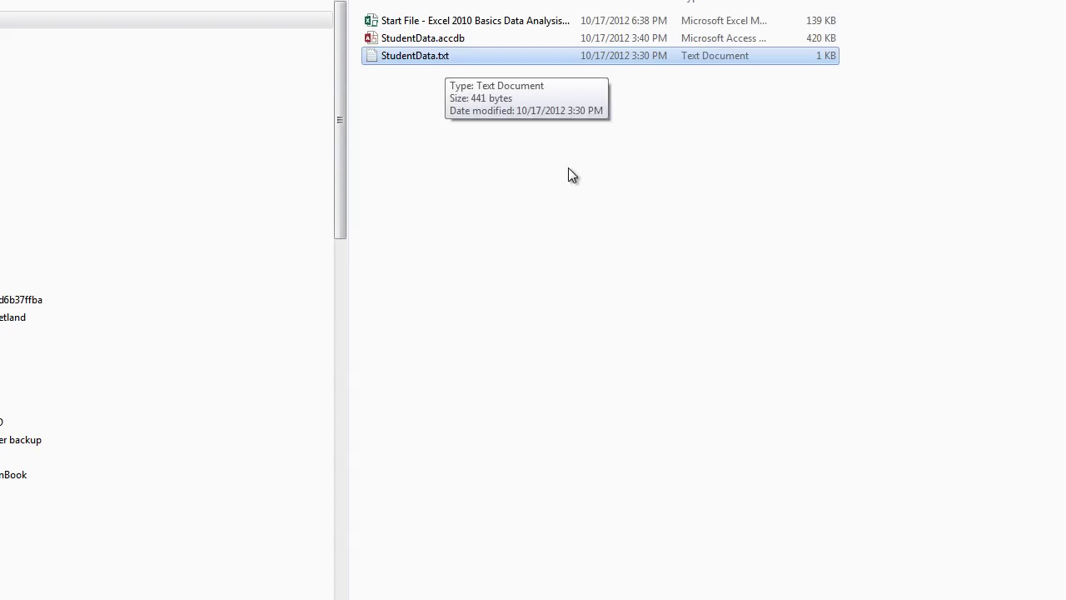
{"action": "key", "text": "alt+Tab"}
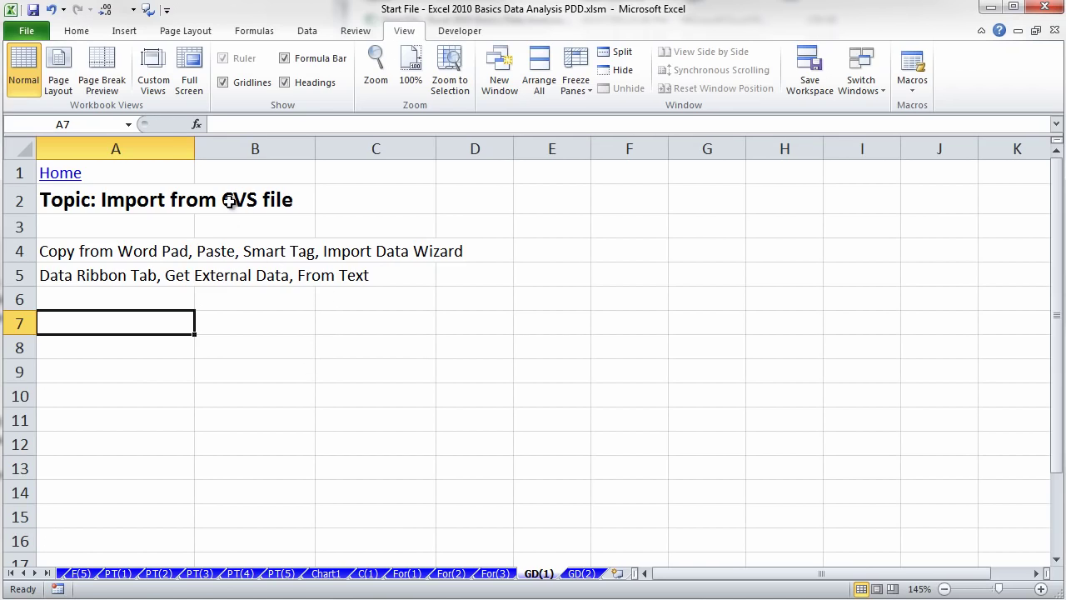
Inspect the title formula in A2 of GD(1) and go to the Topics sheet it references.
{"action": "double_click", "coordinate": [93, 200]}
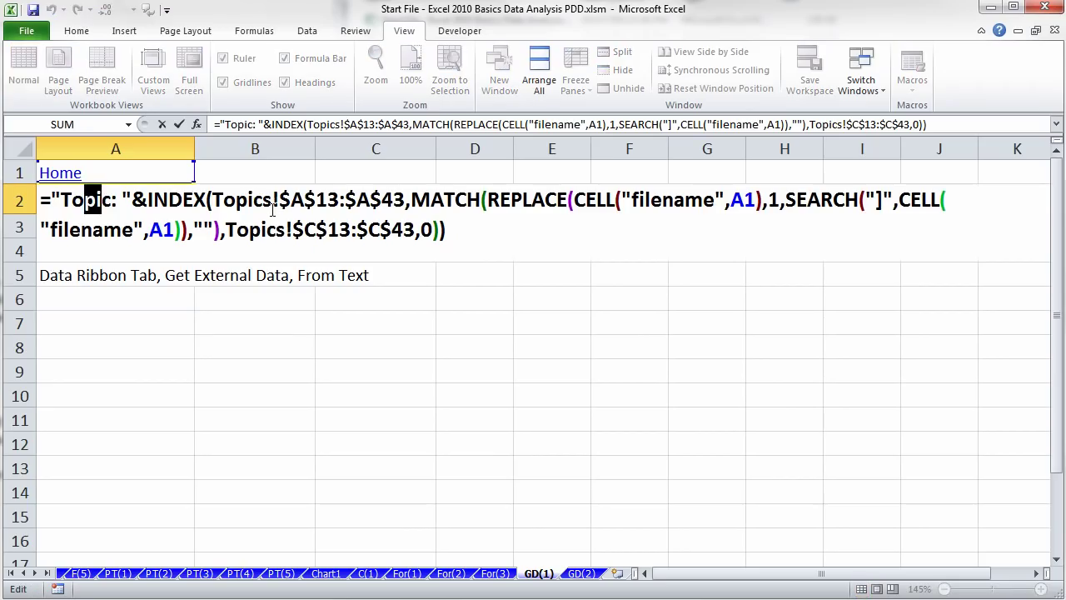
{"action": "key", "text": "Escape"}
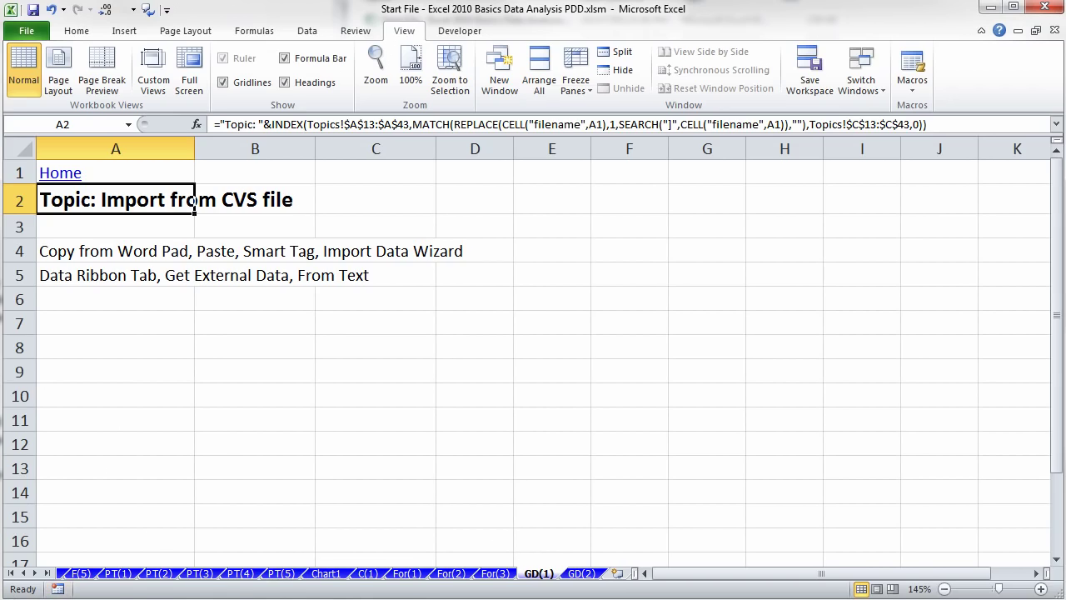
{"action": "left_click", "coordinate": [11, 573]}
{"action": "left_click", "coordinate": [80, 573]}
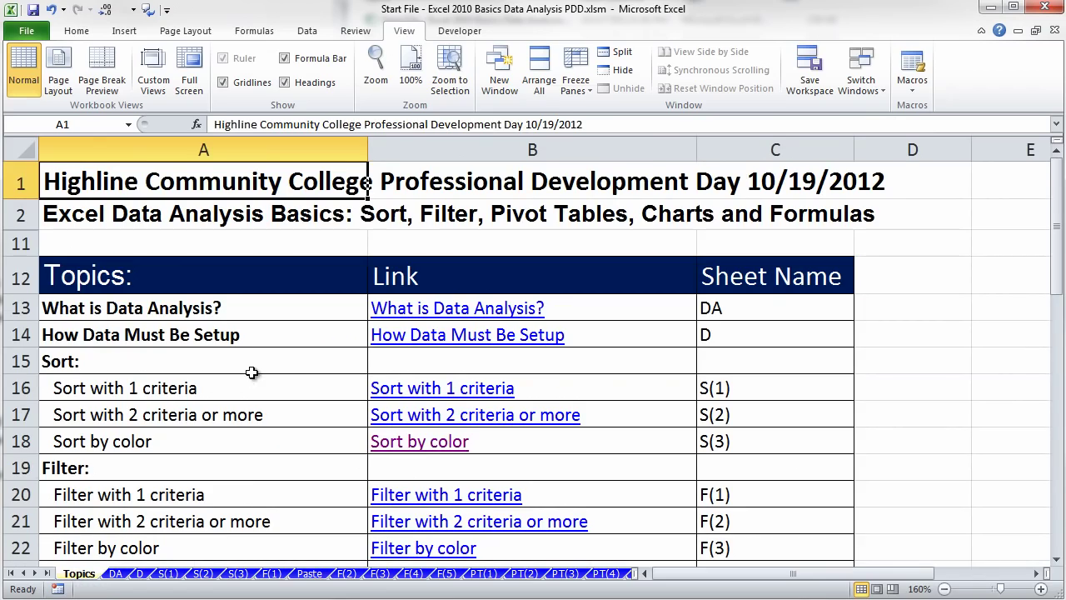
Correct the topic in A42, under Getting Data Into Excel, to "Import from CSV file".
{"action": "scroll", "coordinate": [323, 412], "scroll_direction": "down", "scroll_amount": 4}
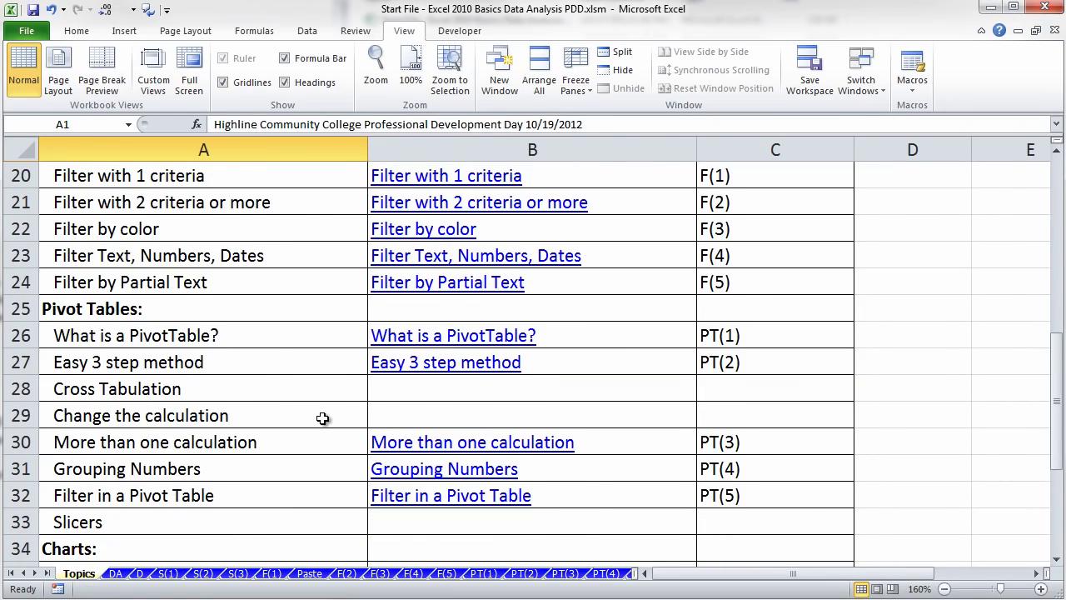
{"action": "scroll", "coordinate": [322, 418], "scroll_direction": "down", "scroll_amount": 3}
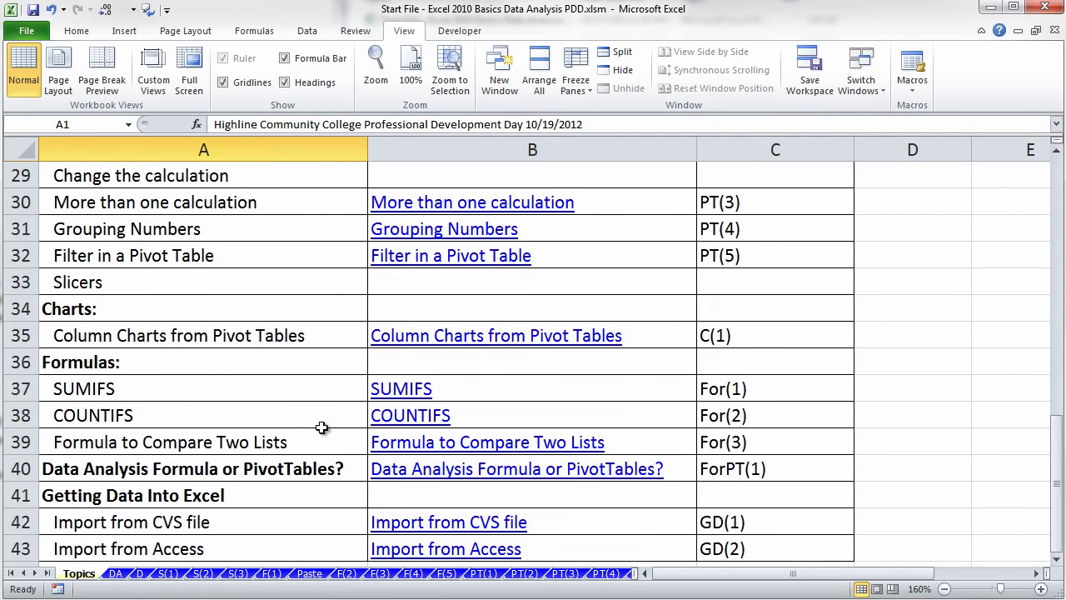
{"action": "scroll", "coordinate": [322, 428], "scroll_direction": "down", "scroll_amount": 2}
{"action": "double_click", "coordinate": [166, 364]}
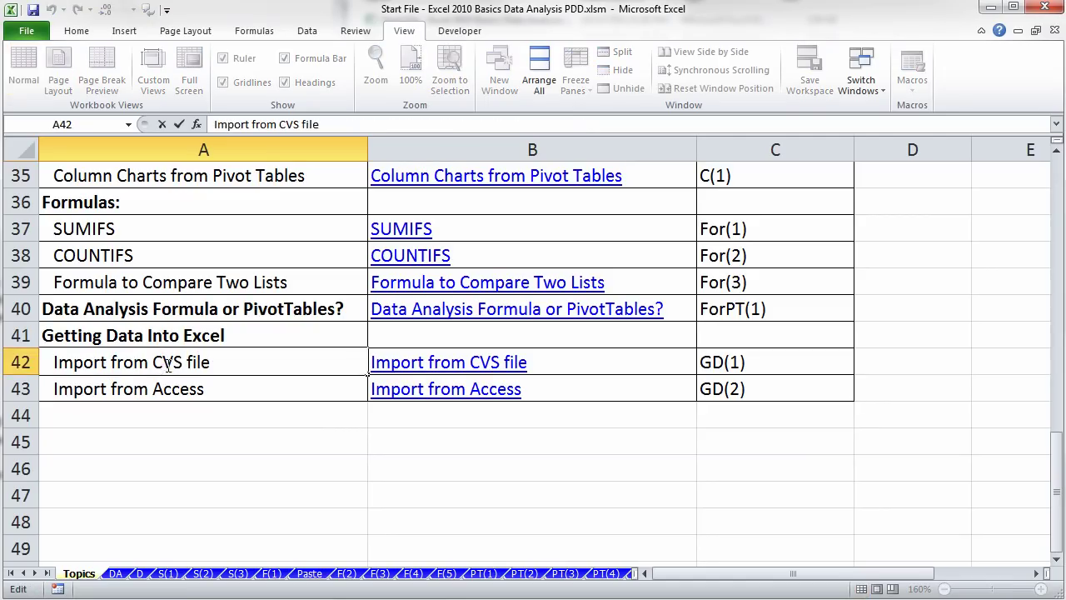
{"action": "left_click_drag", "start_coordinate": [167, 364], "coordinate": [183, 363]}
{"action": "type", "text": "C"}
{"action": "type", "text": "SV"}
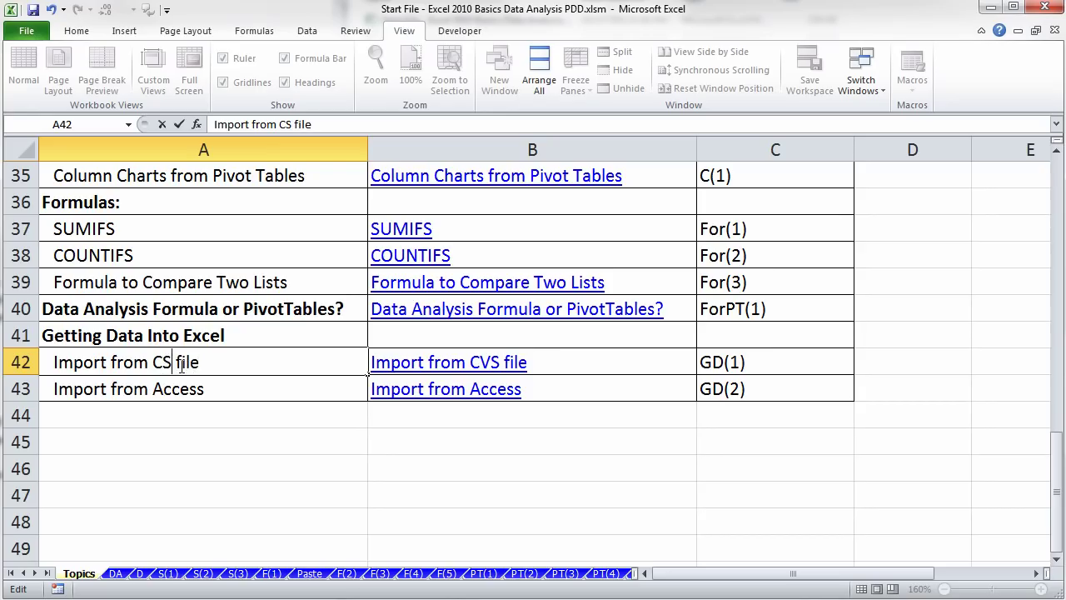
{"action": "key", "text": "ctrl+Return"}
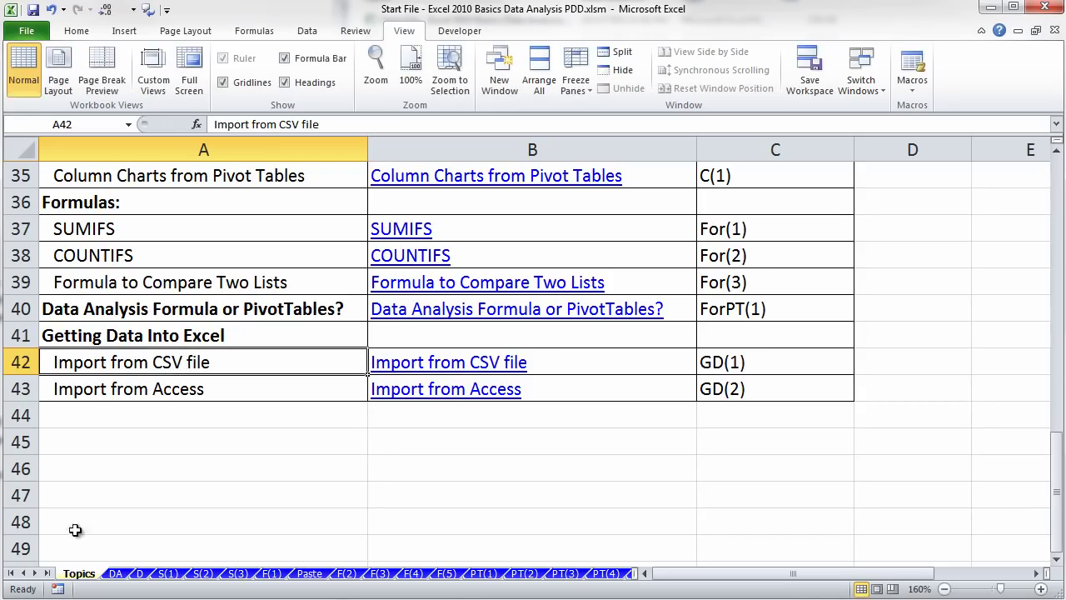
Return to the GD(1) sheet and select cell A7 as the destination for the student data.
{"action": "left_click", "coordinate": [47, 573]}
{"action": "left_click", "coordinate": [538, 573]}
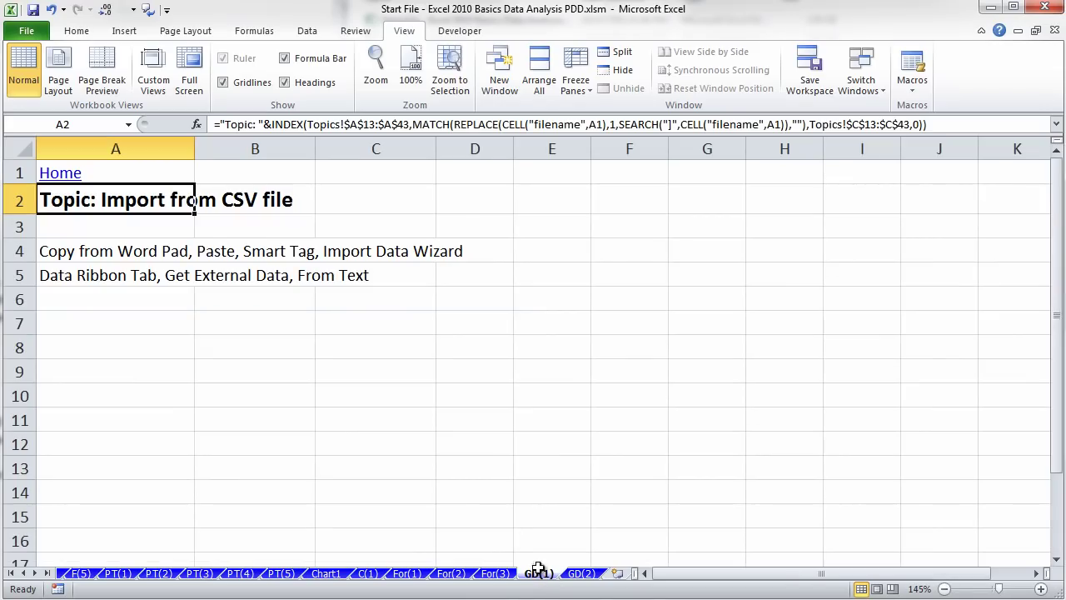
{"action": "left_click", "coordinate": [235, 315]}
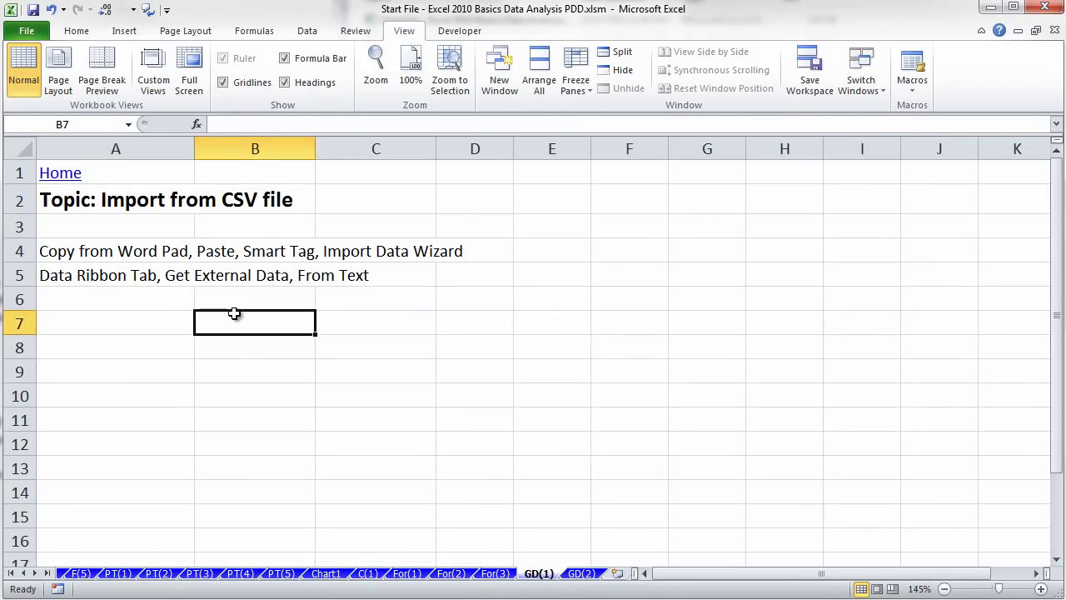
{"action": "left_click", "coordinate": [141, 316]}
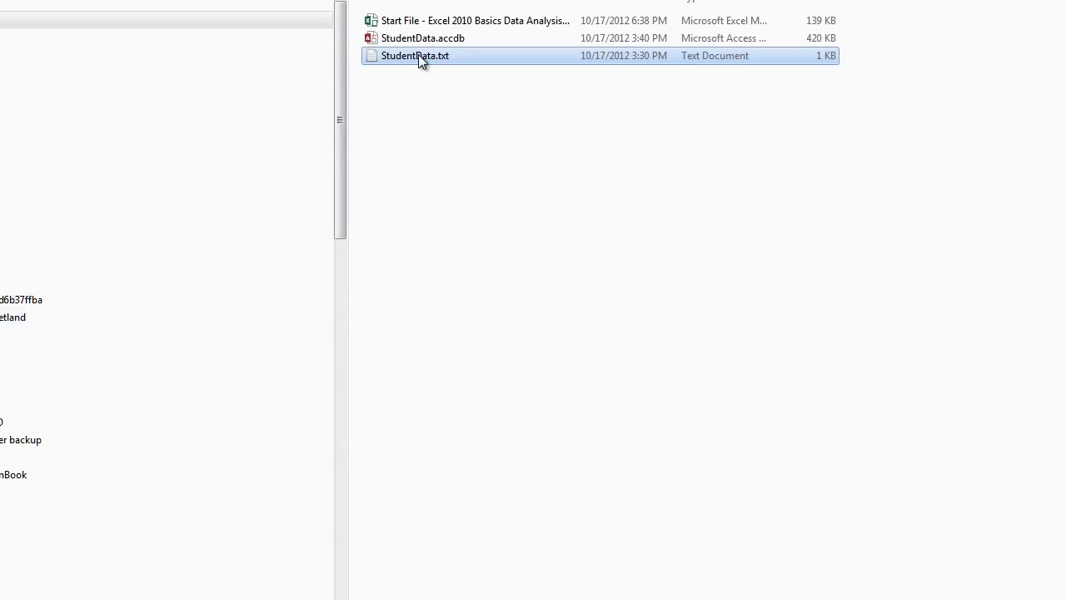
Open StudentData.txt from the file folder in Notepad and copy all of its comma-separated lines, including the header.
{"action": "double_click", "coordinate": [418, 54]}
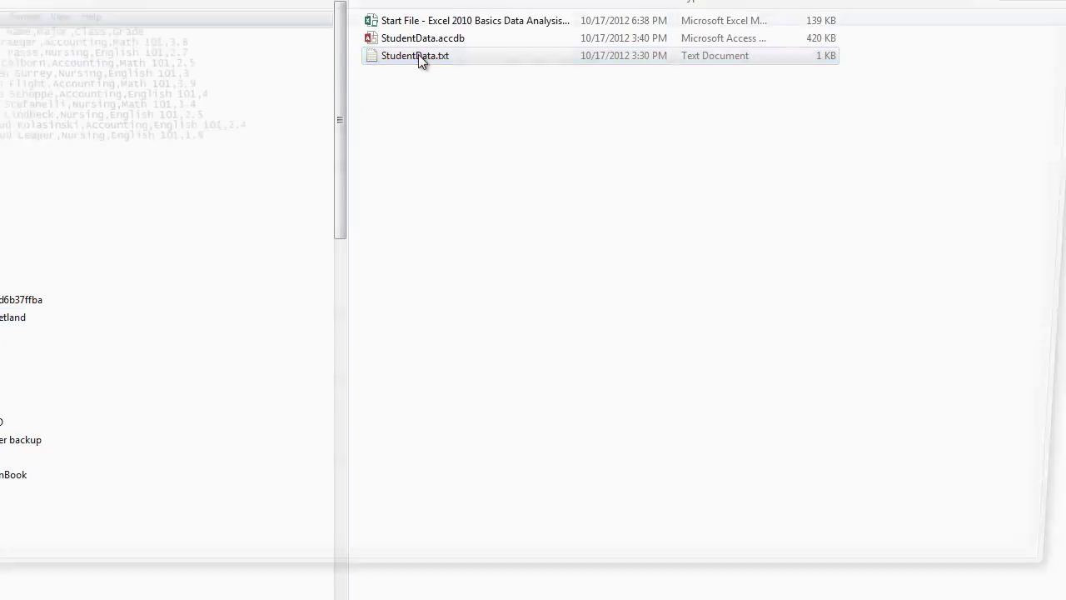
{"action": "left_click_drag", "start_coordinate": [203, 142], "coordinate": [161, 135]}
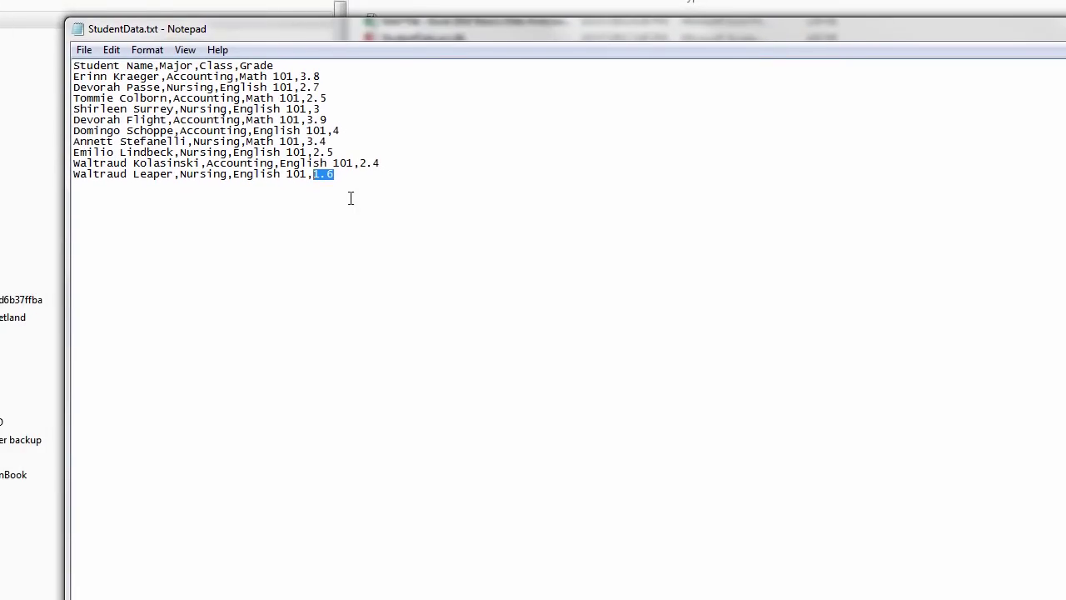
{"action": "left_click_drag", "start_coordinate": [330, 174], "coordinate": [73, 65]}
{"action": "key", "text": "ctrl+c"}
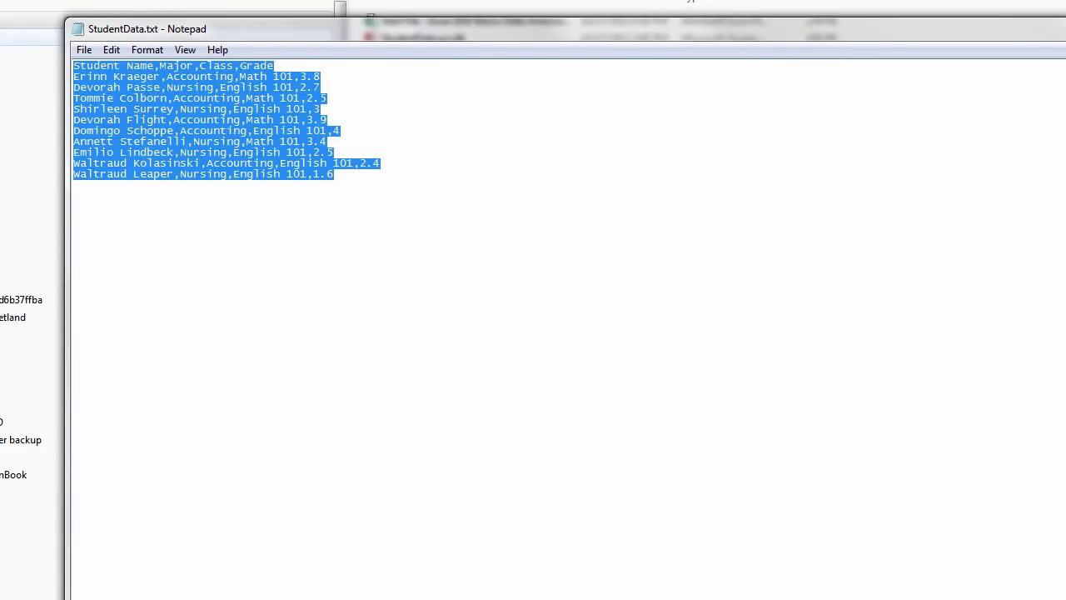
Switch back to Excel, paste the copied lines at A7 of GD(1), and inspect the header entry in A7.
{"action": "key", "text": "alt+Tab"}
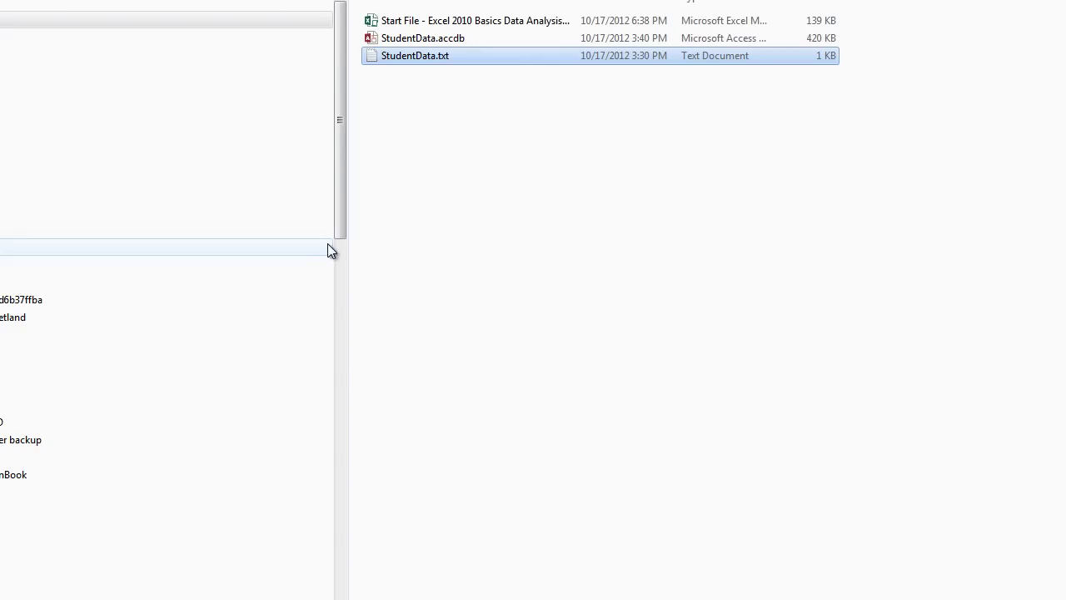
{"action": "key", "text": "alt+Tab"}
{"action": "key", "text": "alt+Tab"}
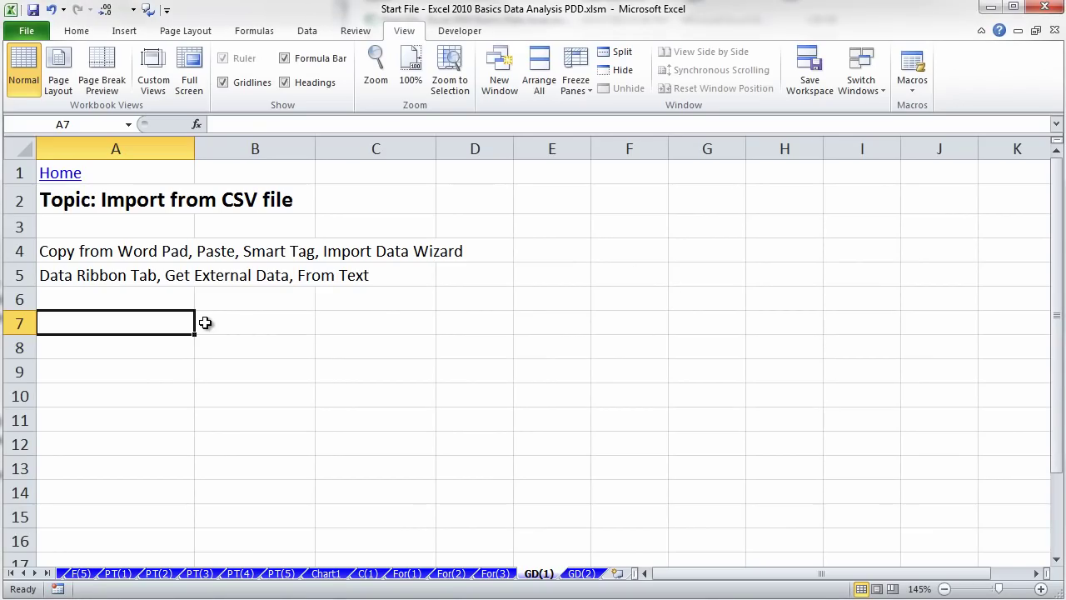
{"action": "key", "text": "ctrl+v"}
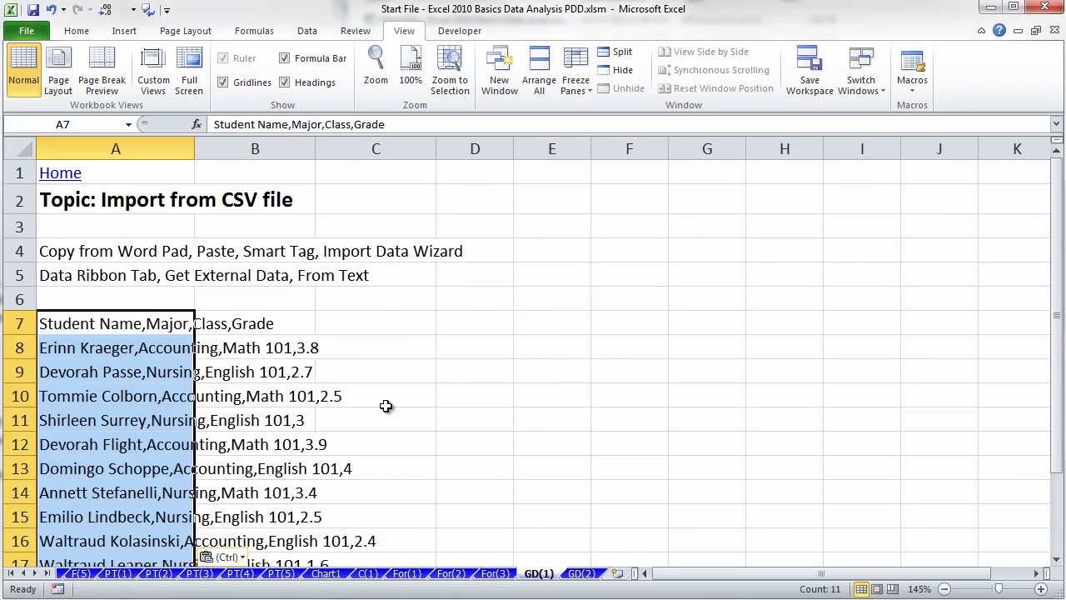
{"action": "scroll", "coordinate": [390, 405], "scroll_direction": "down", "scroll_amount": 1}
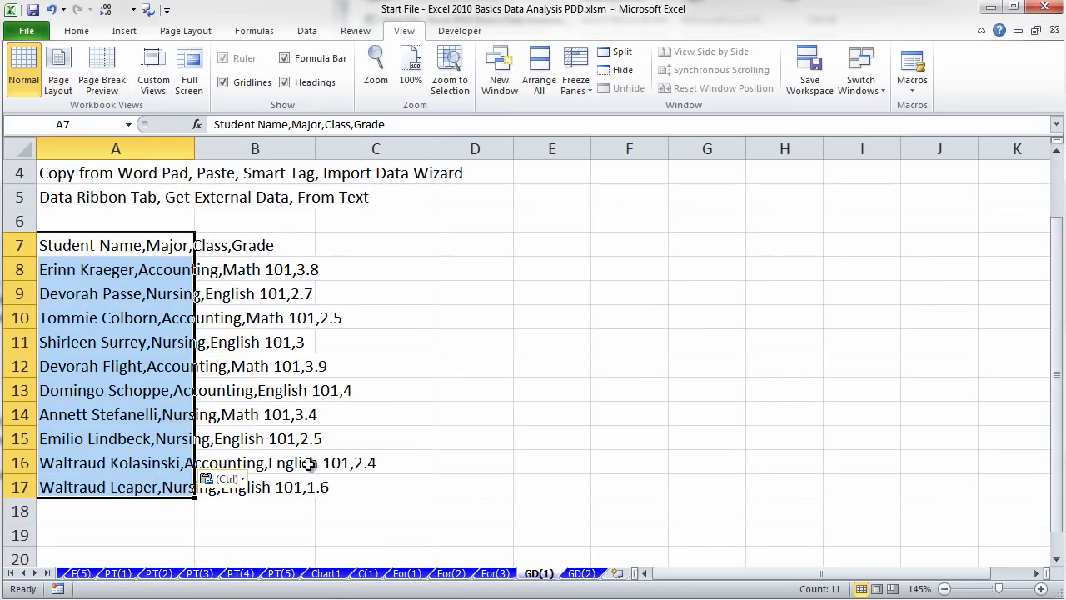
{"action": "double_click", "coordinate": [92, 243]}
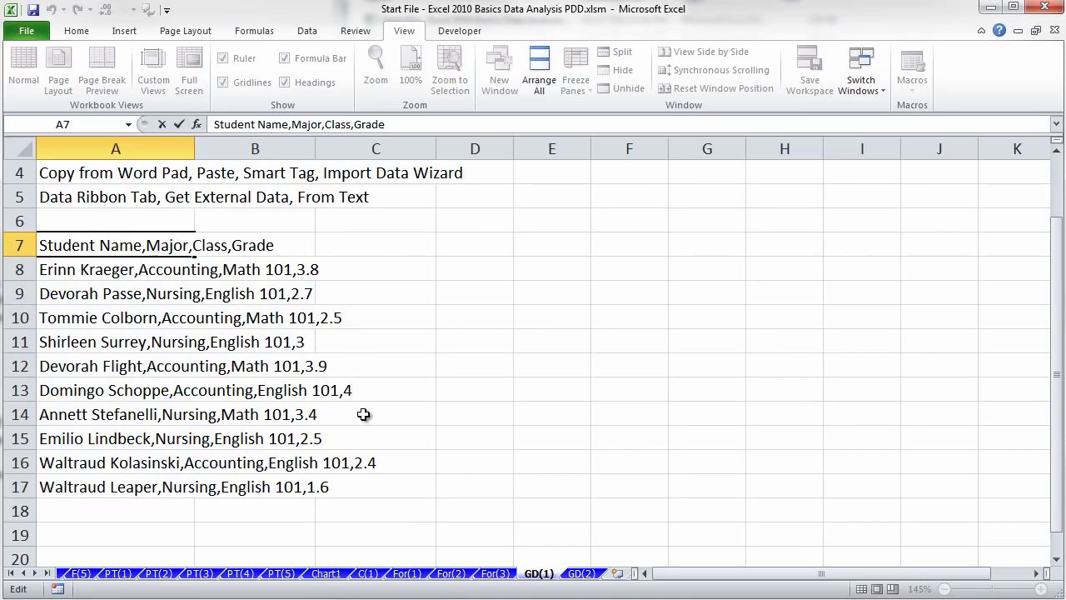
{"action": "key", "text": "Escape"}
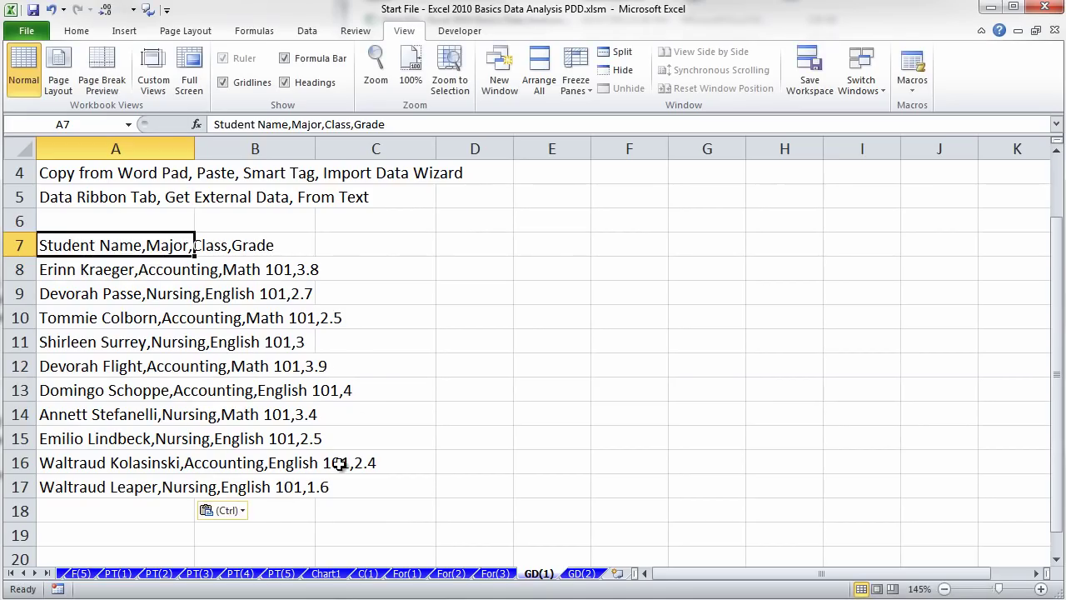
Start the Text Import Wizard from the paste options of the pasted data and keep Delimited as the file type.
{"action": "scroll", "coordinate": [338, 466], "scroll_direction": "down", "scroll_amount": 1}
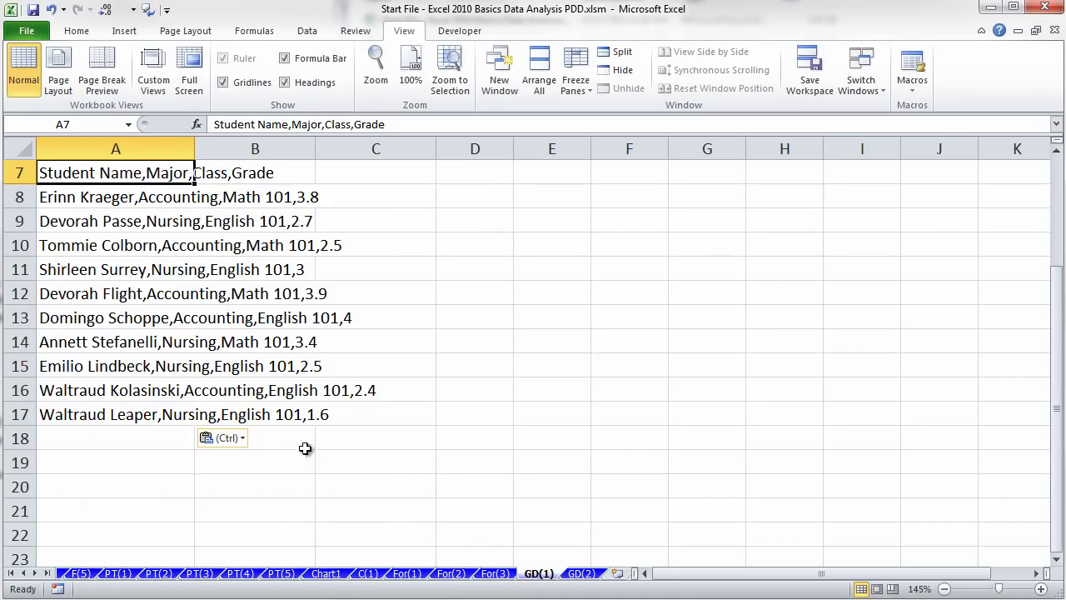
{"action": "left_click", "coordinate": [241, 439]}
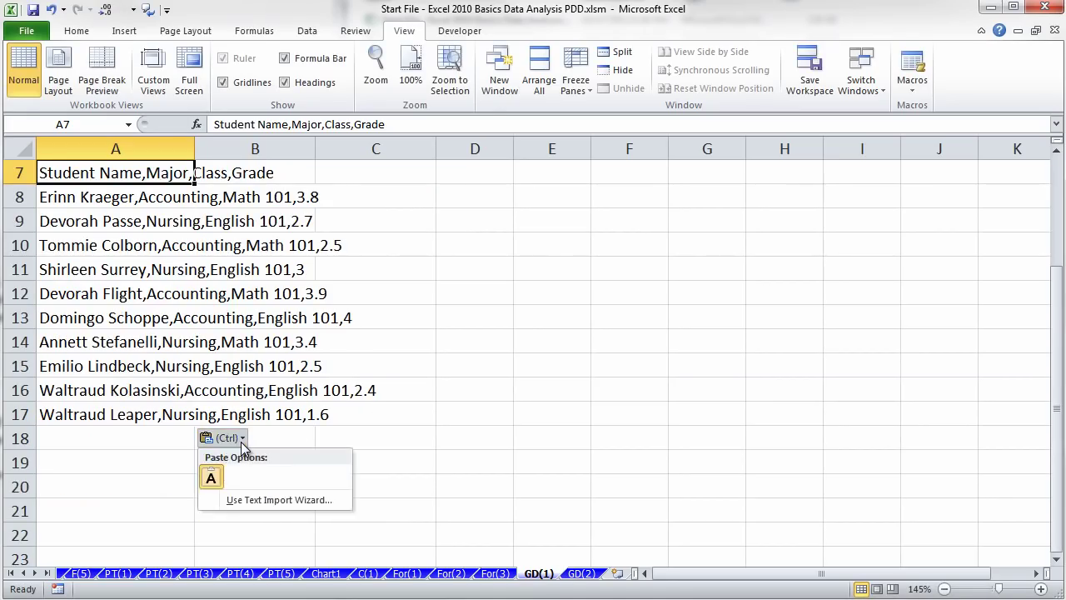
{"action": "left_click", "coordinate": [256, 502]}
{"action": "left_click_drag", "start_coordinate": [189, 339], "coordinate": [314, 190]}
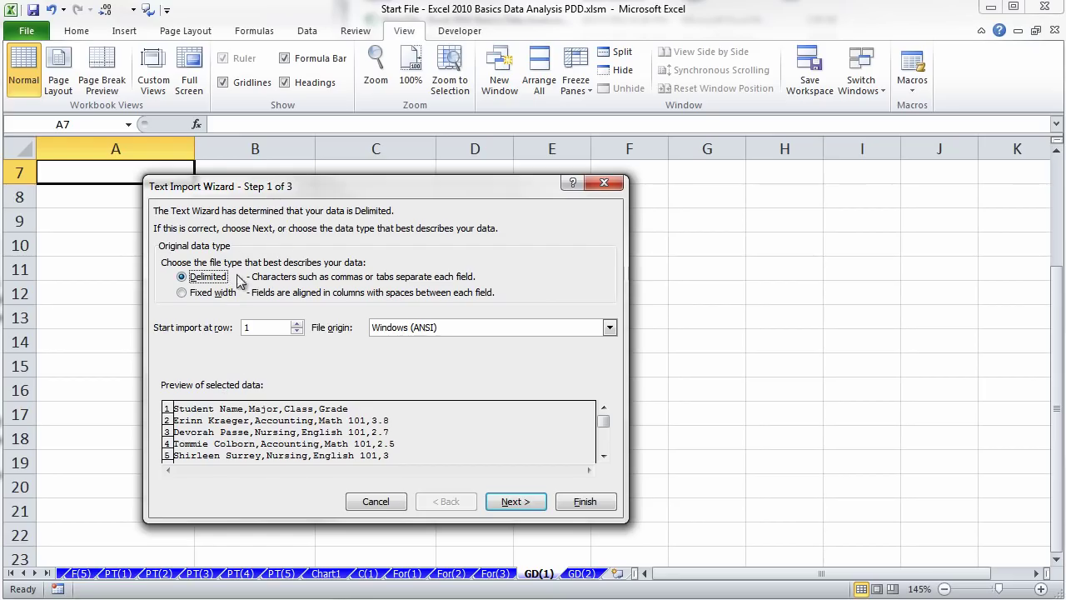
{"action": "left_click_drag", "start_coordinate": [253, 185], "coordinate": [220, 177]}
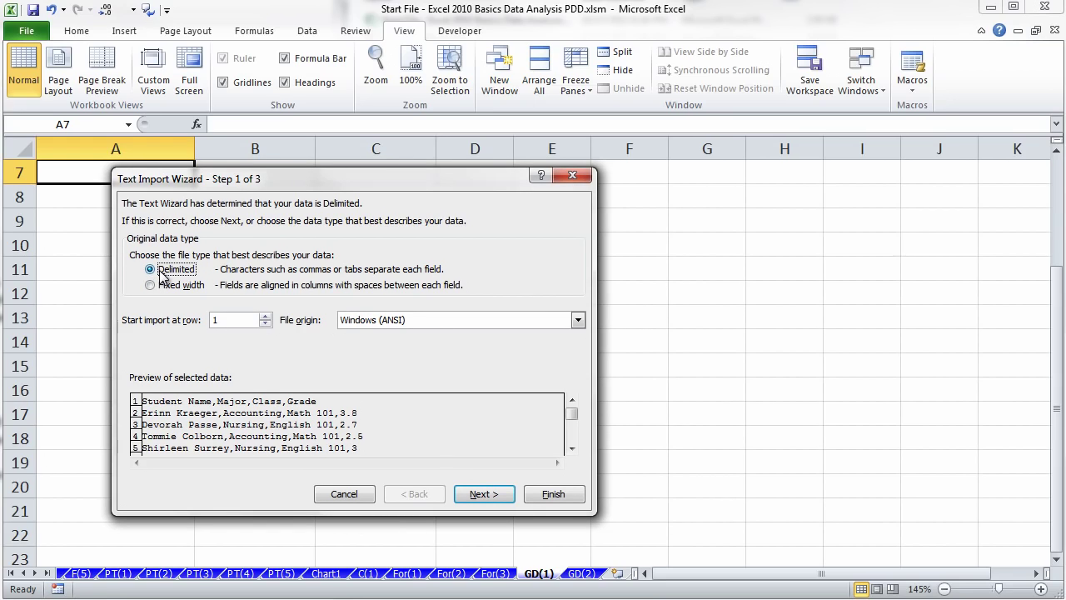
{"action": "left_click", "coordinate": [486, 494]}
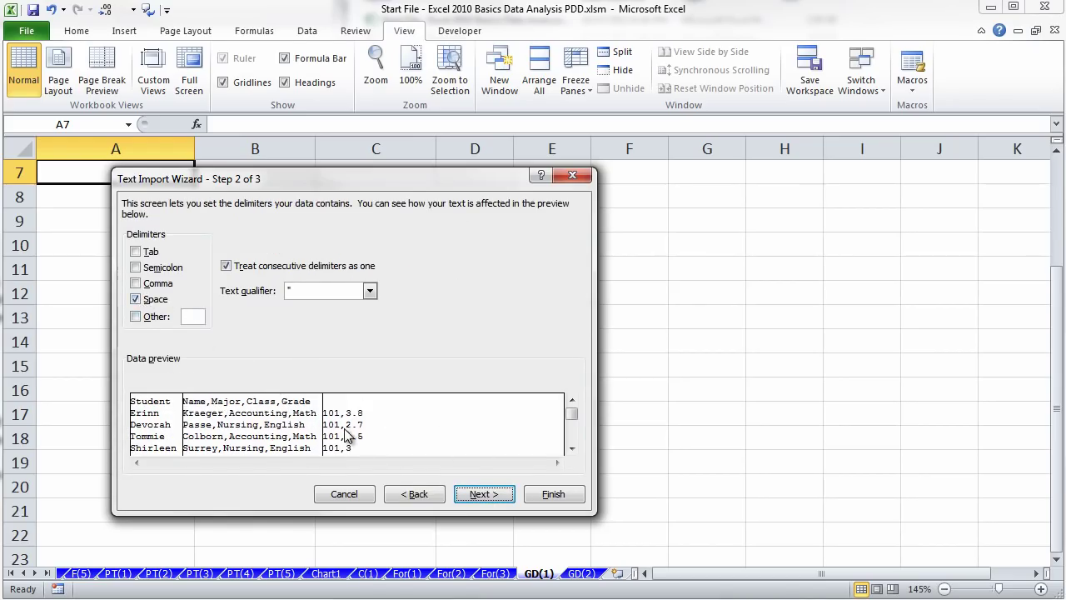
Replace the Space delimiter with Comma and finish the wizard with the General column format.
{"action": "left_click", "coordinate": [137, 300]}
{"action": "left_click", "coordinate": [136, 284]}
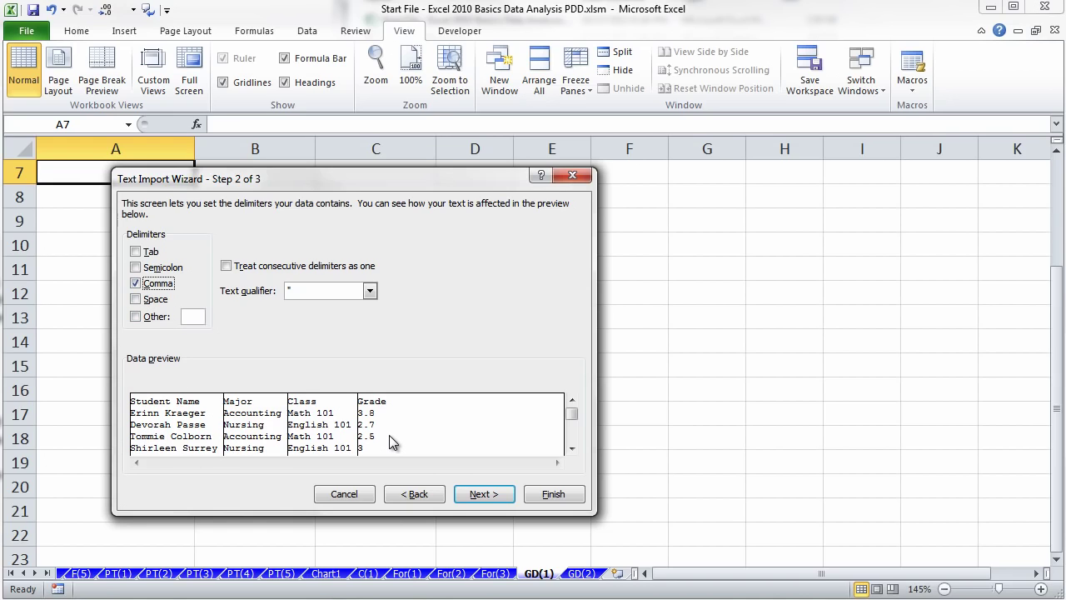
{"action": "left_click", "coordinate": [478, 493]}
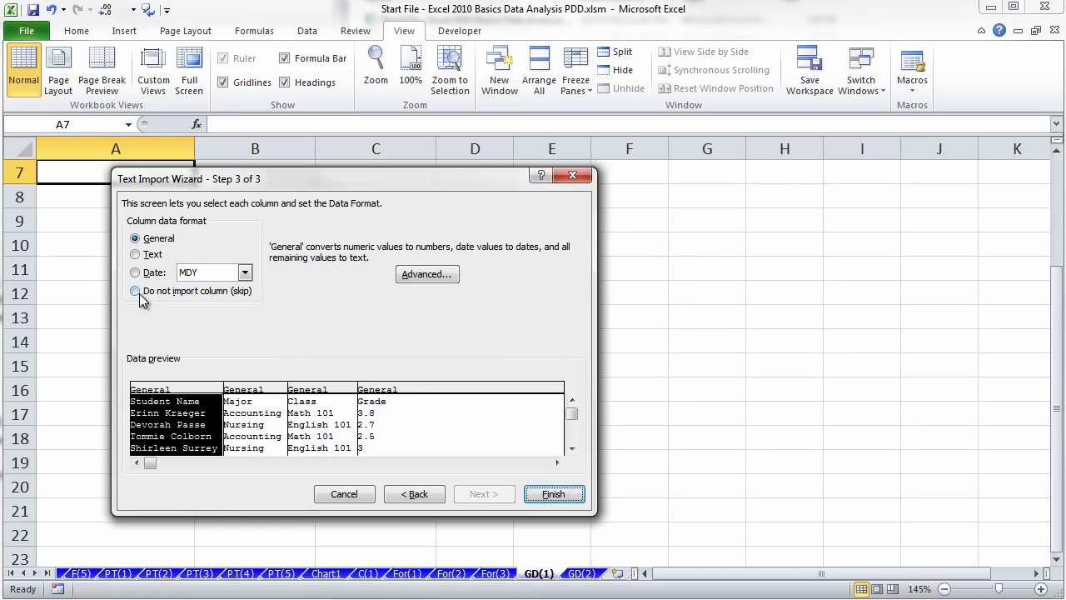
{"action": "left_click", "coordinate": [554, 494]}
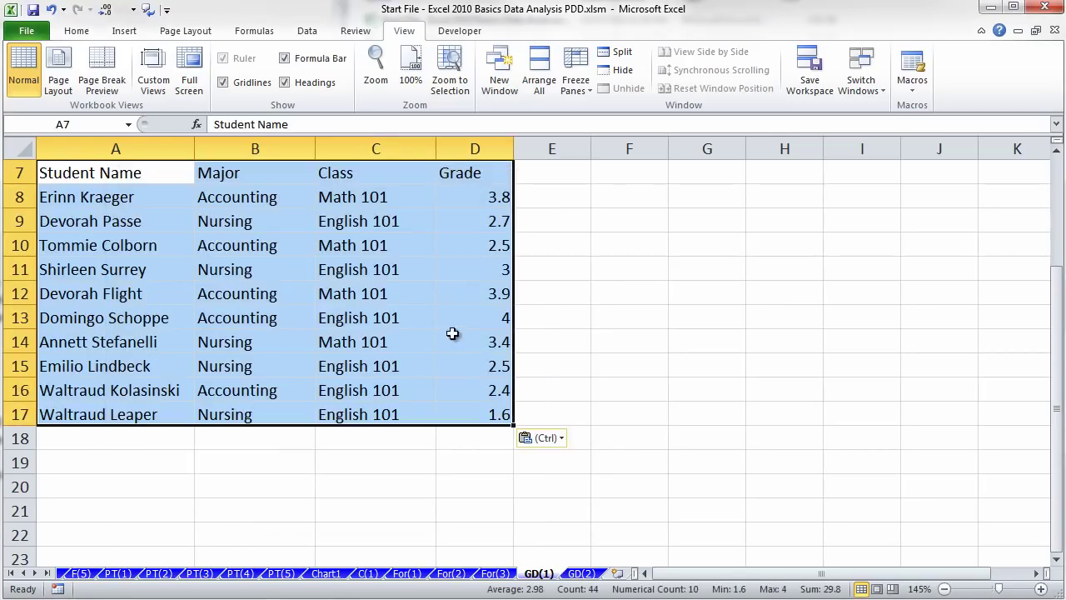
Select A19 below the student data and start importing StudentData.txt as external text data.
{"action": "scroll", "coordinate": [551, 393], "scroll_direction": "up", "scroll_amount": 1}
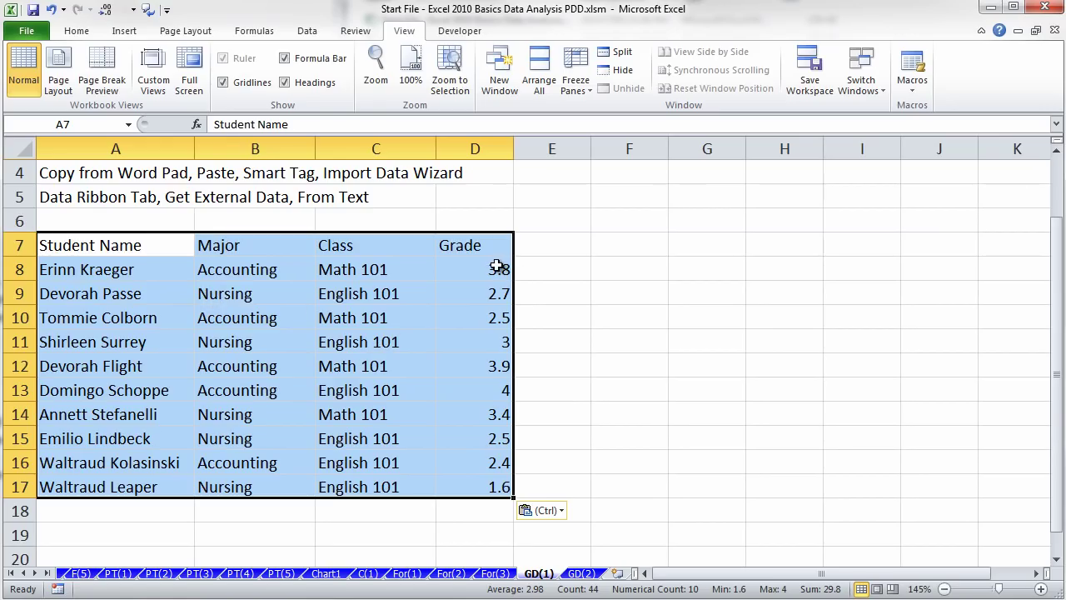
{"action": "scroll", "coordinate": [338, 397], "scroll_direction": "down", "scroll_amount": 1}
{"action": "left_click", "coordinate": [87, 464]}
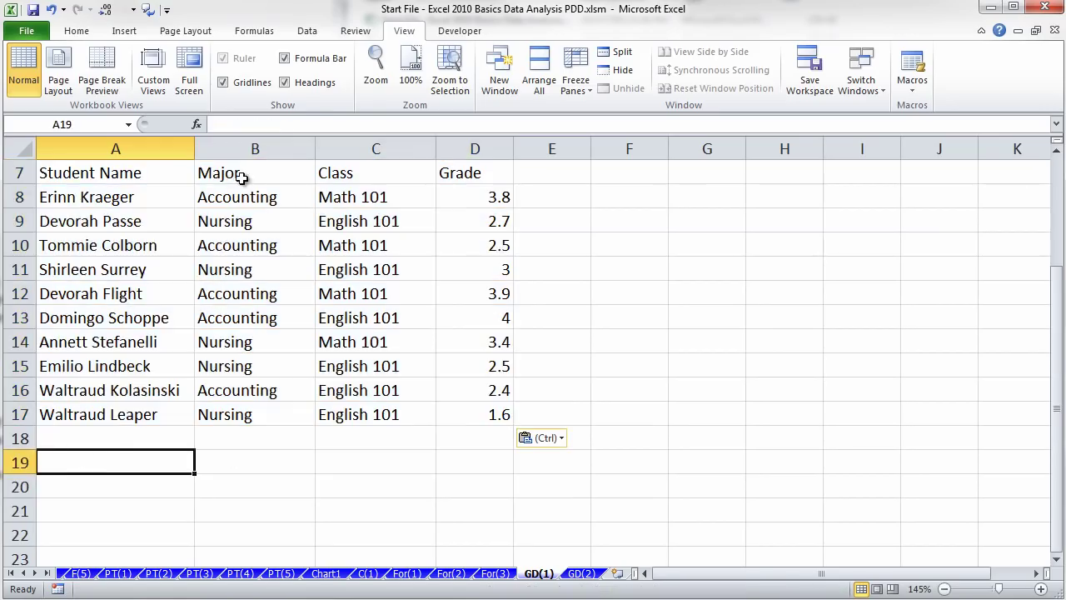
{"action": "left_click", "coordinate": [307, 31]}
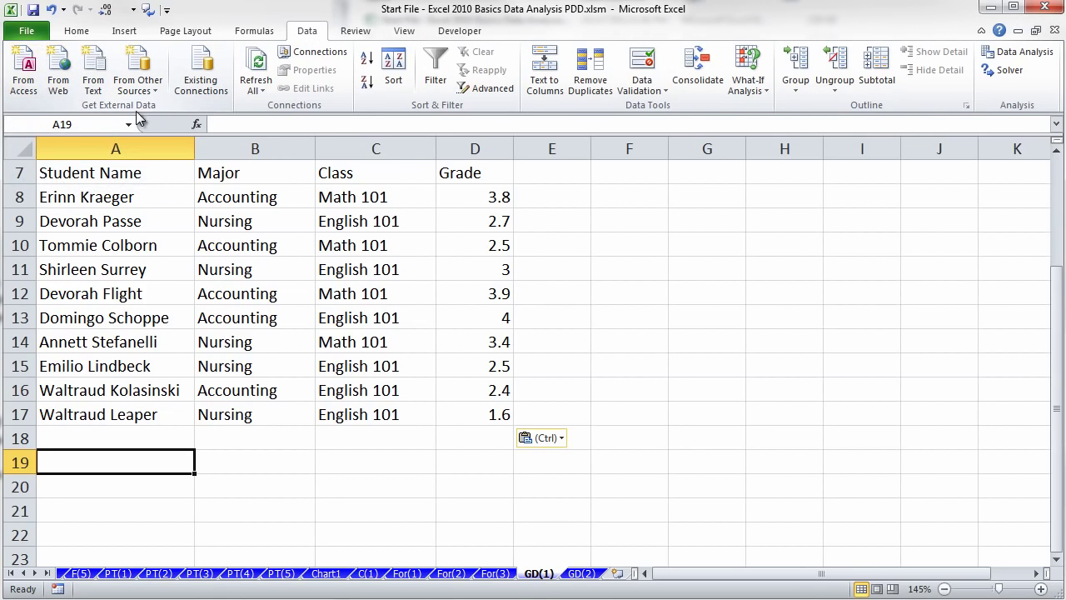
{"action": "left_click", "coordinate": [93, 80]}
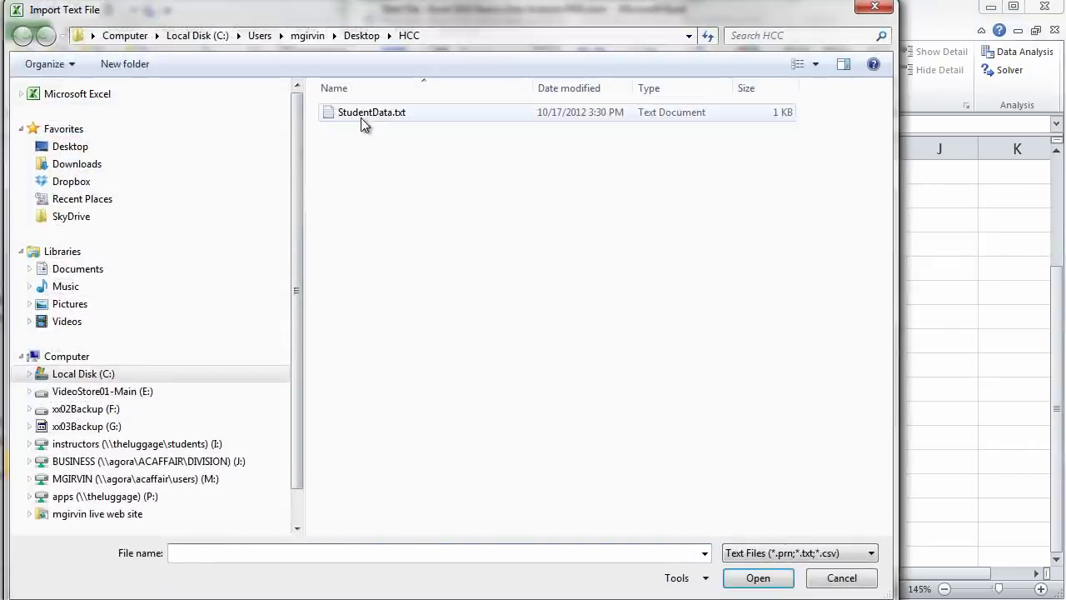
{"action": "double_click", "coordinate": [359, 116]}
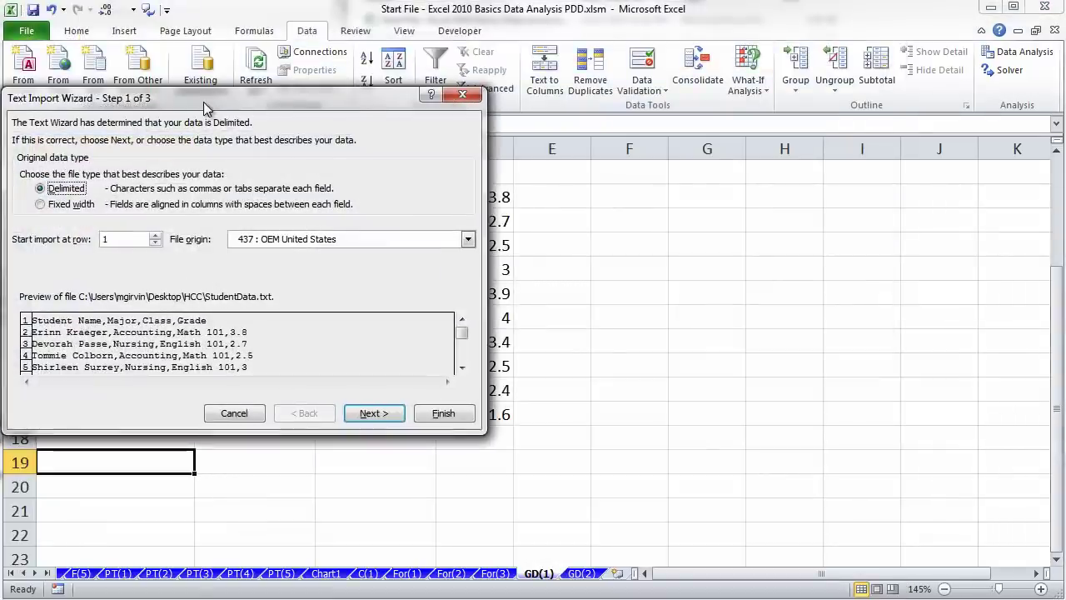
Import the file as delimited text with Comma added as a delimiter, placing the data in the existing worksheet at A19.
{"action": "left_click", "coordinate": [374, 413]}
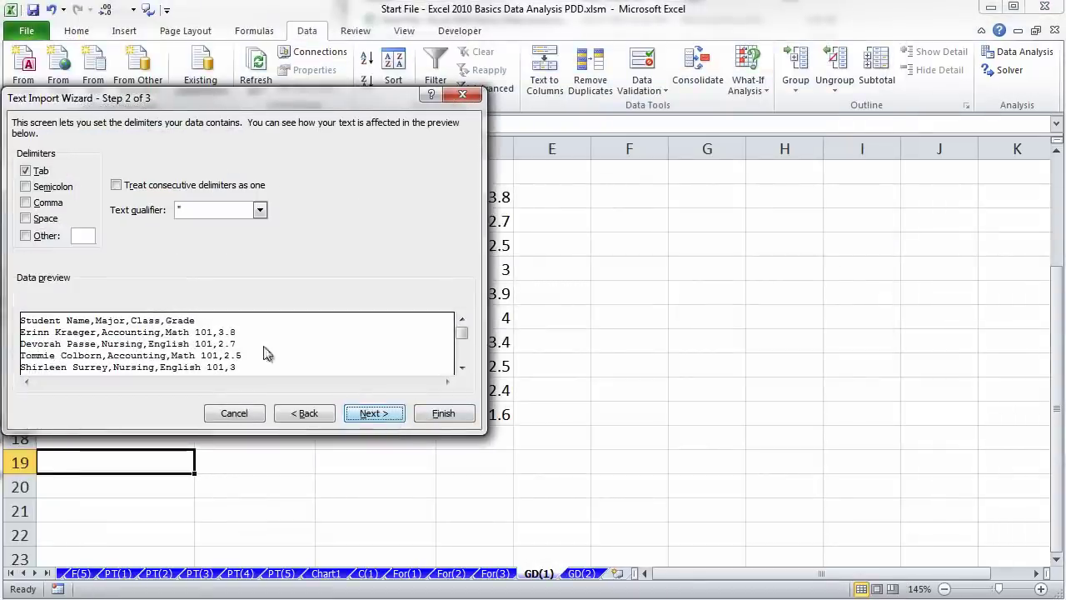
{"action": "left_click", "coordinate": [27, 204]}
{"action": "left_click", "coordinate": [373, 411]}
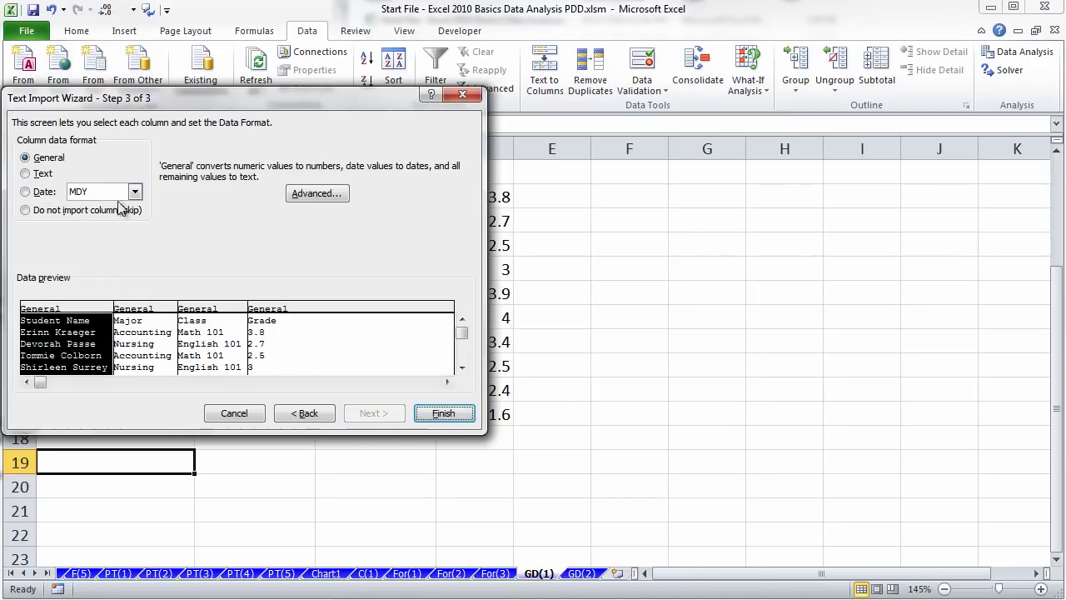
{"action": "left_click", "coordinate": [465, 409]}
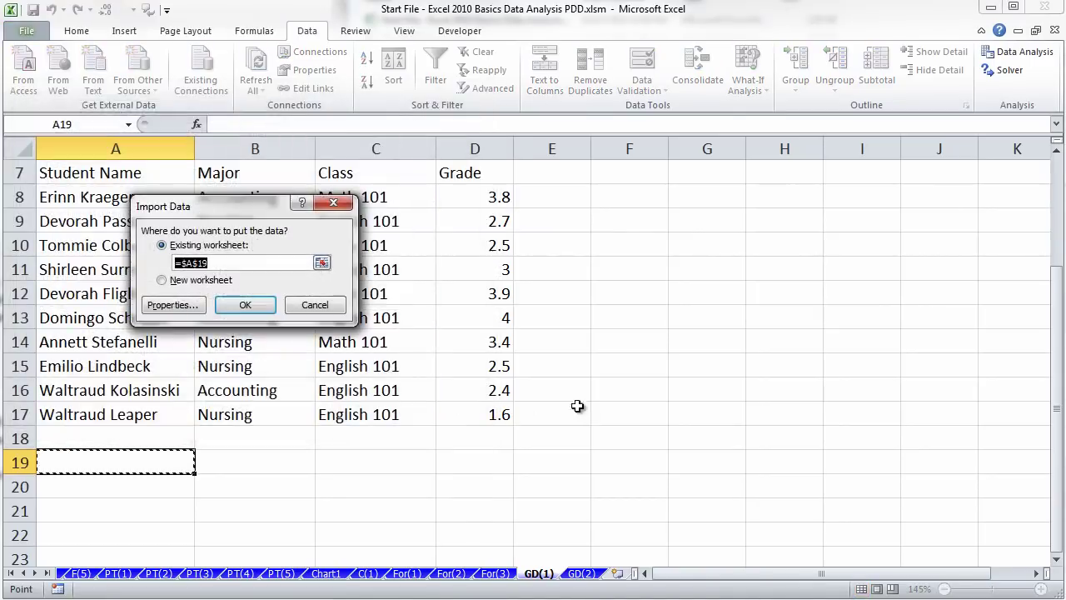
{"action": "left_click", "coordinate": [245, 305]}
{"action": "scroll", "coordinate": [512, 313], "scroll_direction": "down", "scroll_amount": 2}
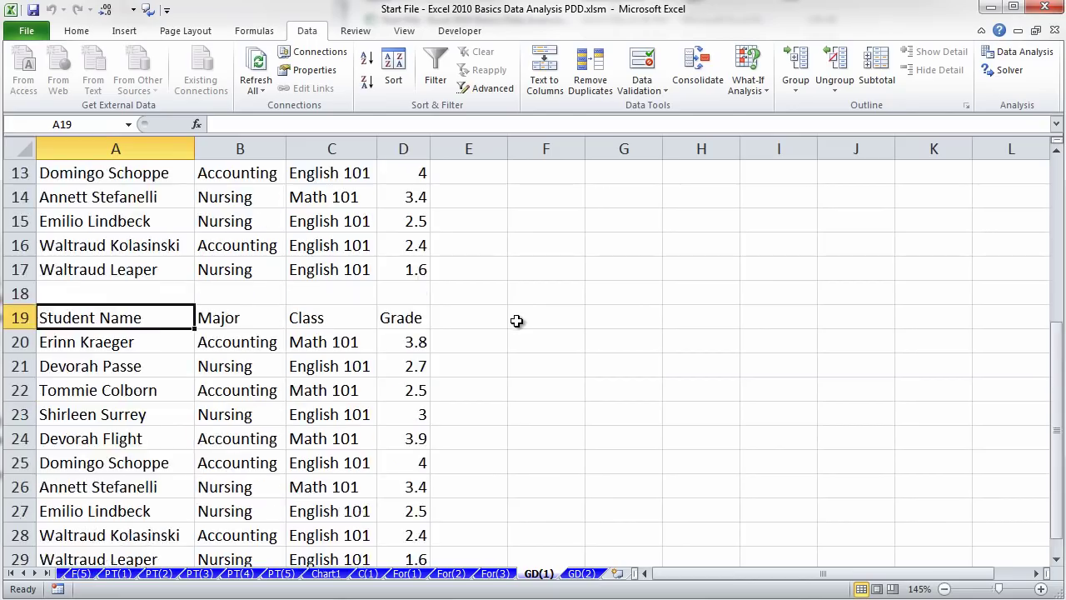
{"action": "scroll", "coordinate": [512, 333], "scroll_direction": "down", "scroll_amount": 2}
On the GD(2) sheet, import StudentData.accdb from the HCC folder on the Desktop as a table at A6.
{"action": "left_click", "coordinate": [580, 573]}
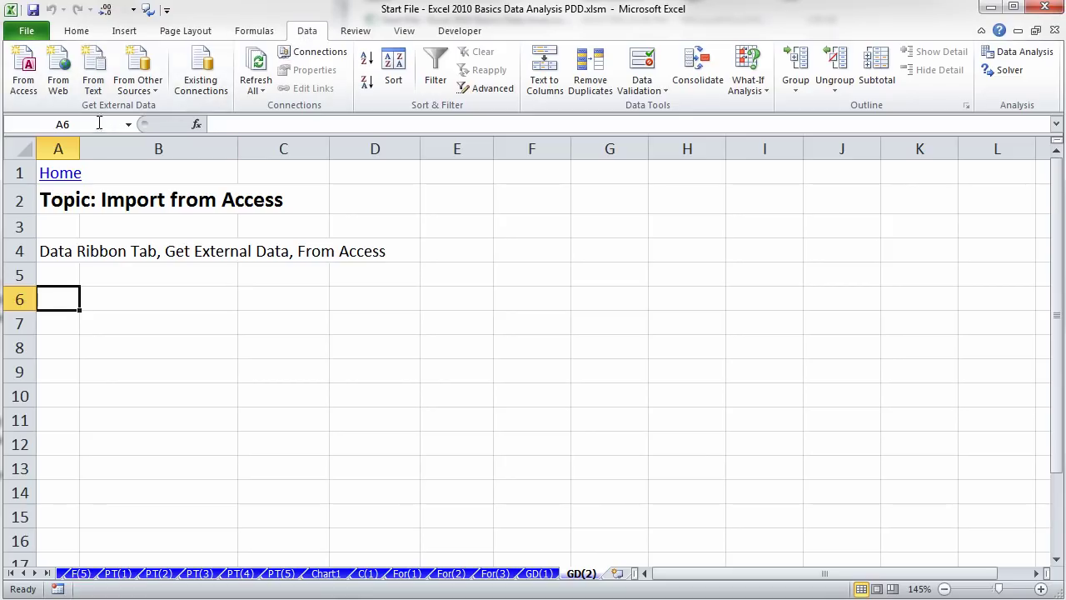
{"action": "left_click", "coordinate": [25, 83]}
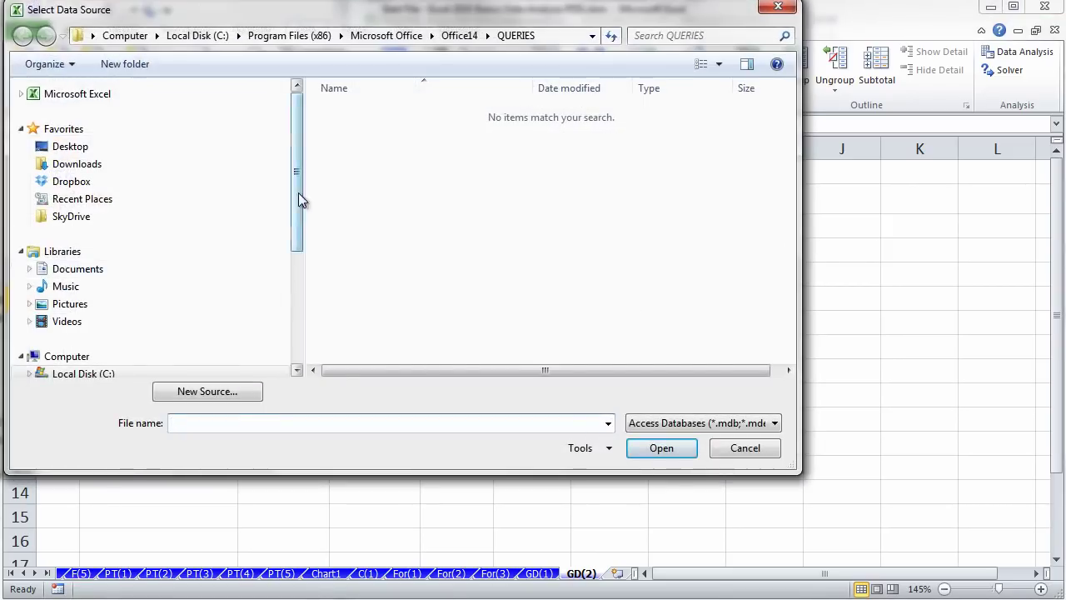
{"action": "left_click_drag", "start_coordinate": [299, 143], "coordinate": [279, 63]}
{"action": "left_click", "coordinate": [69, 147]}
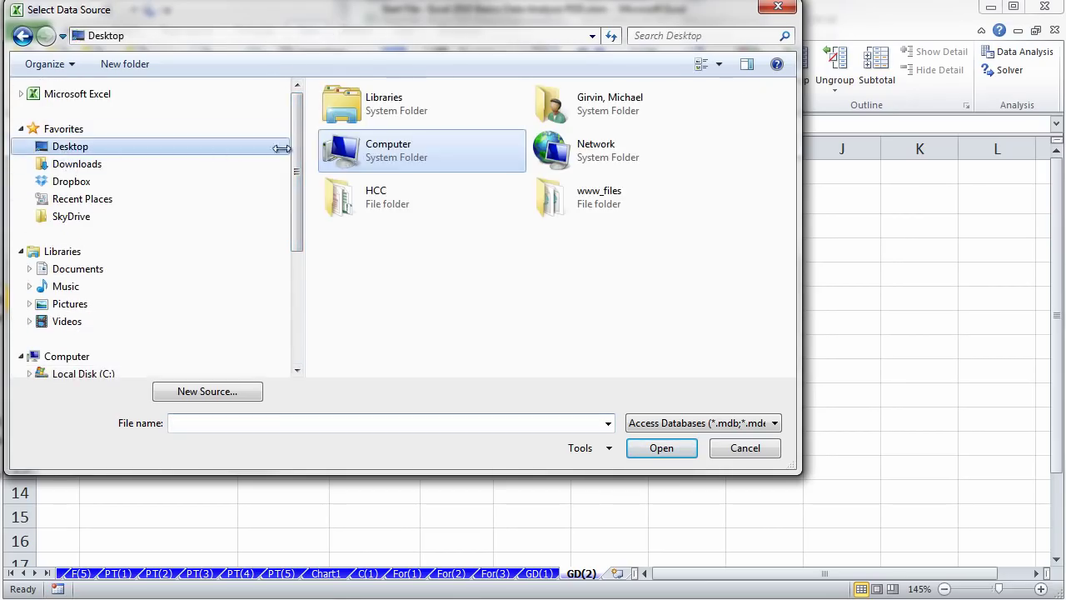
{"action": "double_click", "coordinate": [391, 208]}
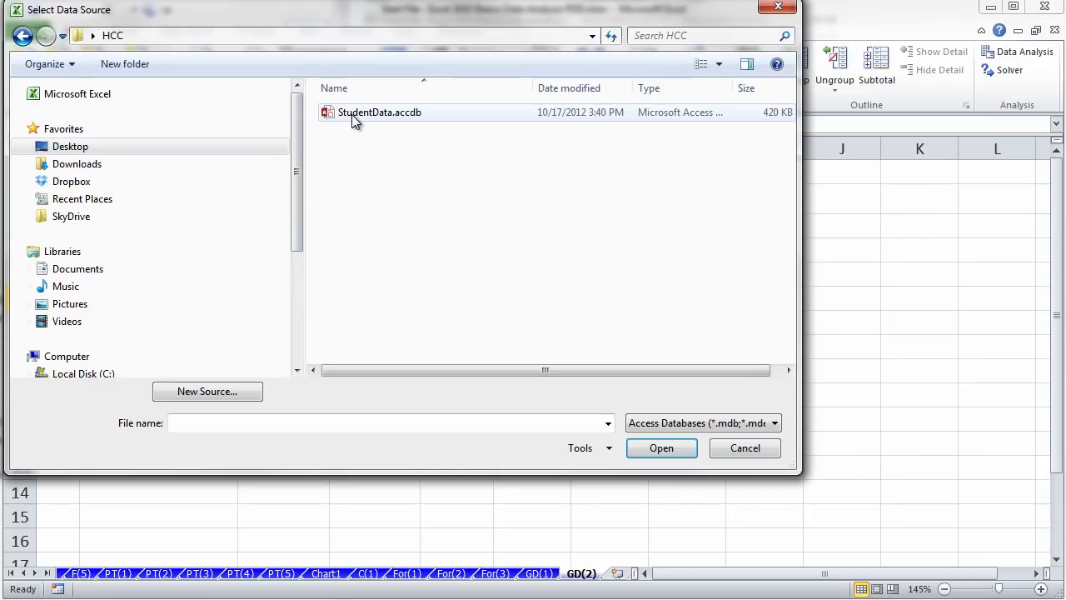
{"action": "double_click", "coordinate": [354, 115]}
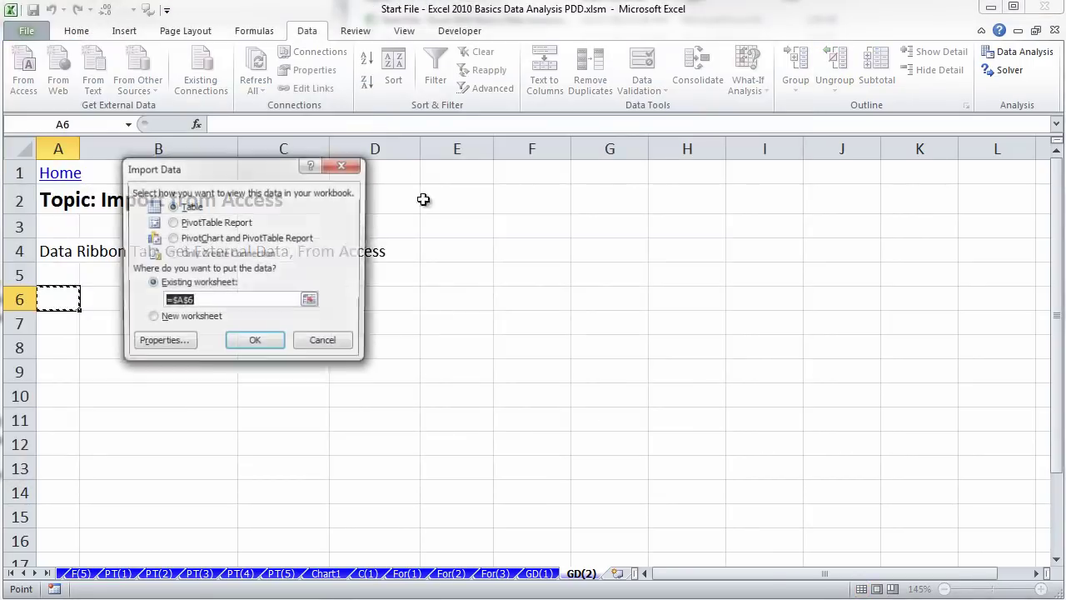
{"action": "left_click", "coordinate": [252, 348]}
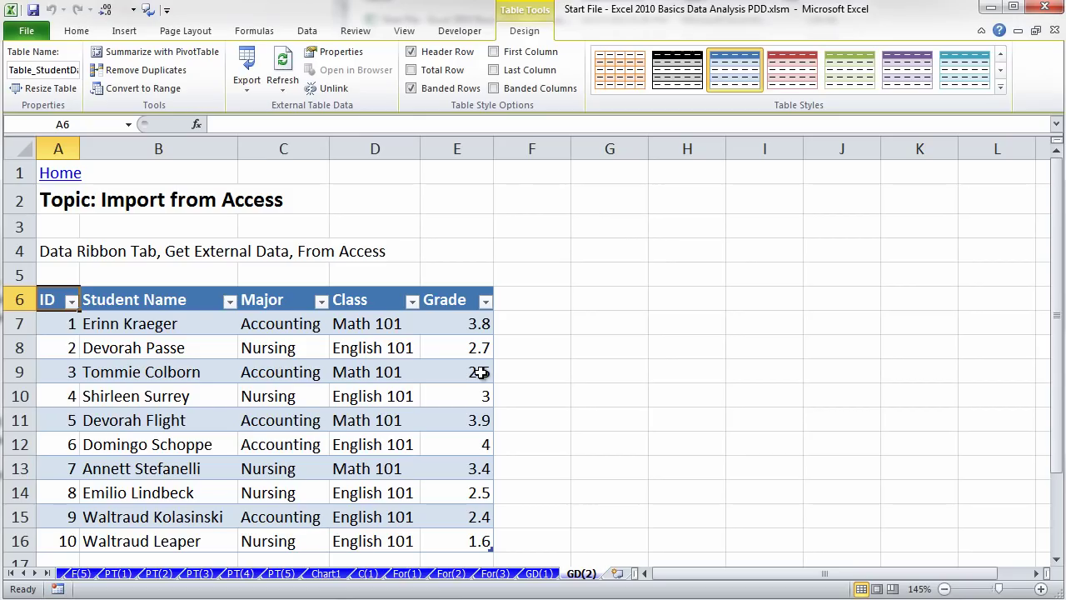
Look over the imported student table on GD(2) and check the filter choices of its Major column without applying a filter.
{"action": "scroll", "coordinate": [481, 372], "scroll_direction": "down", "scroll_amount": 2}
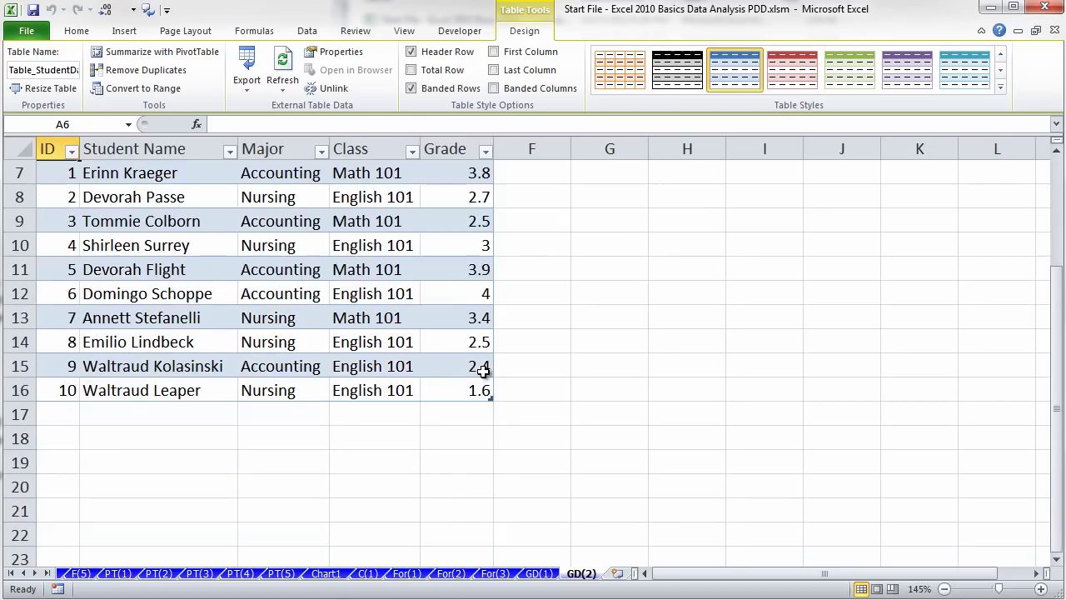
{"action": "scroll", "coordinate": [483, 370], "scroll_direction": "up", "scroll_amount": 1}
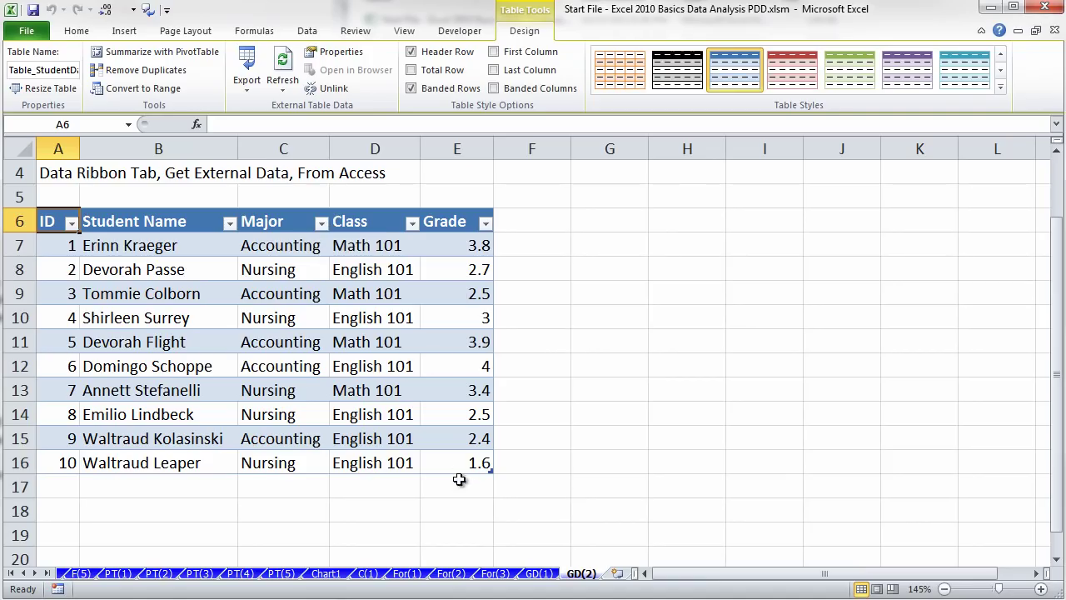
{"action": "left_click", "coordinate": [321, 223]}
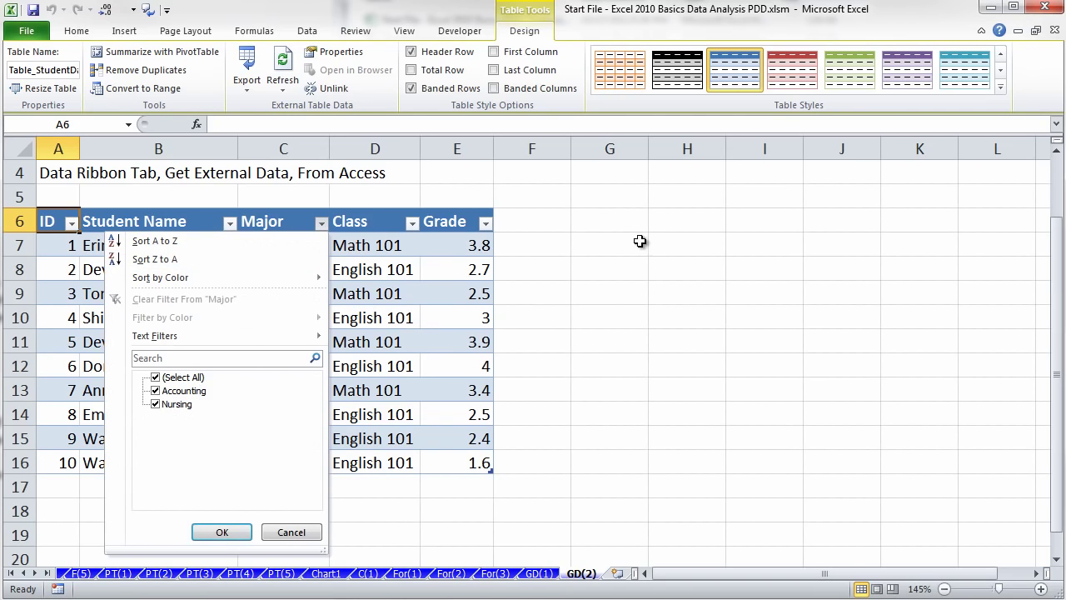
{"action": "left_click", "coordinate": [611, 226]}
{"action": "scroll", "coordinate": [376, 349], "scroll_direction": "up", "scroll_amount": 1}
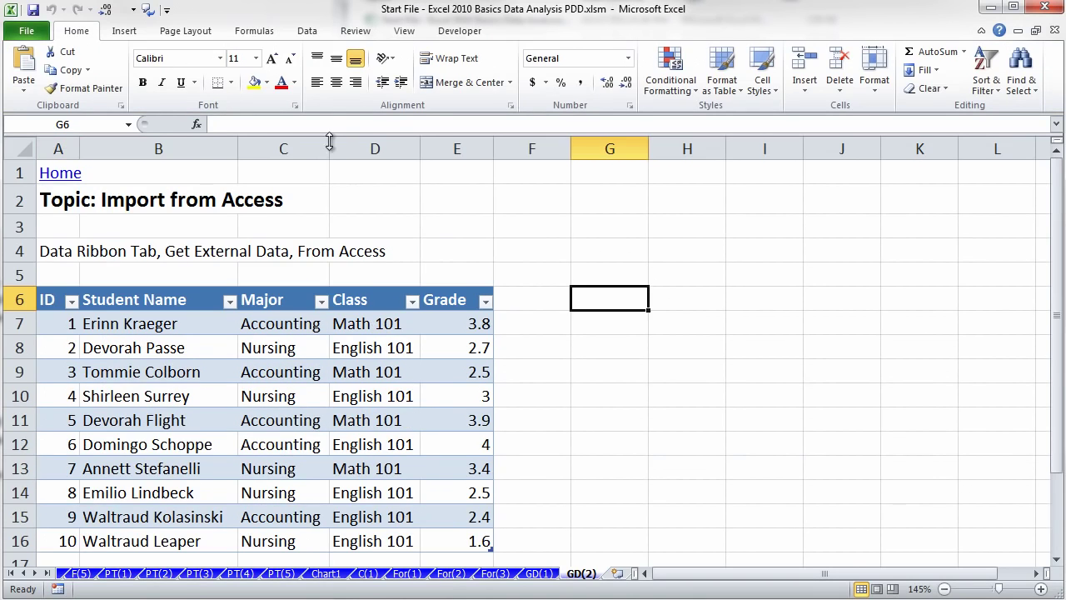
{"action": "left_click", "coordinate": [309, 32]}
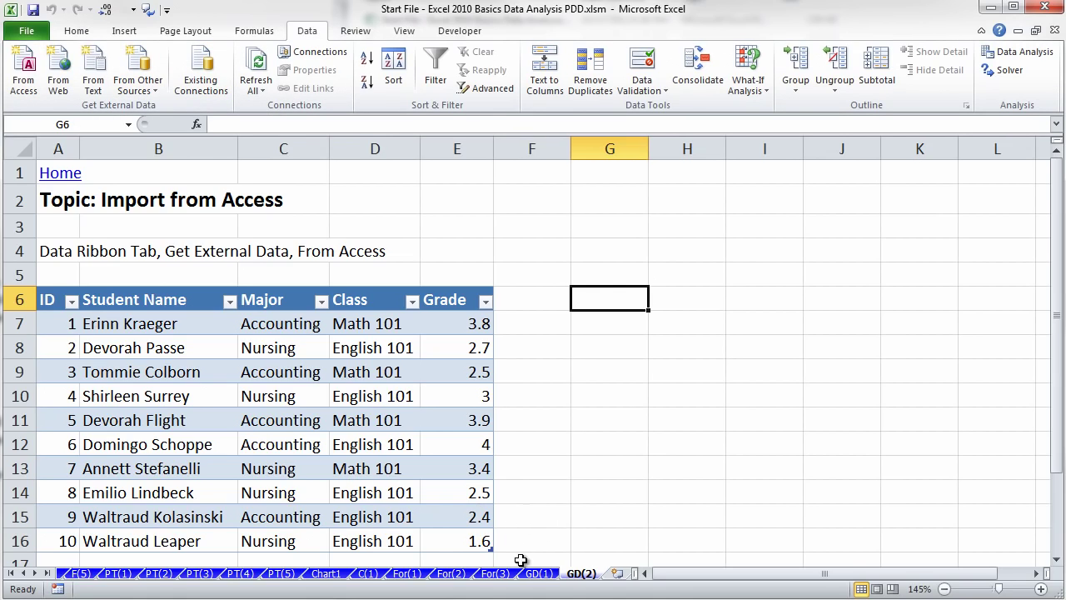
Return to the Topics sheet and review the list of covered topics from its beginning through the Sort, Filter and Pivot Tables sections.
{"action": "left_click", "coordinate": [11, 574]}
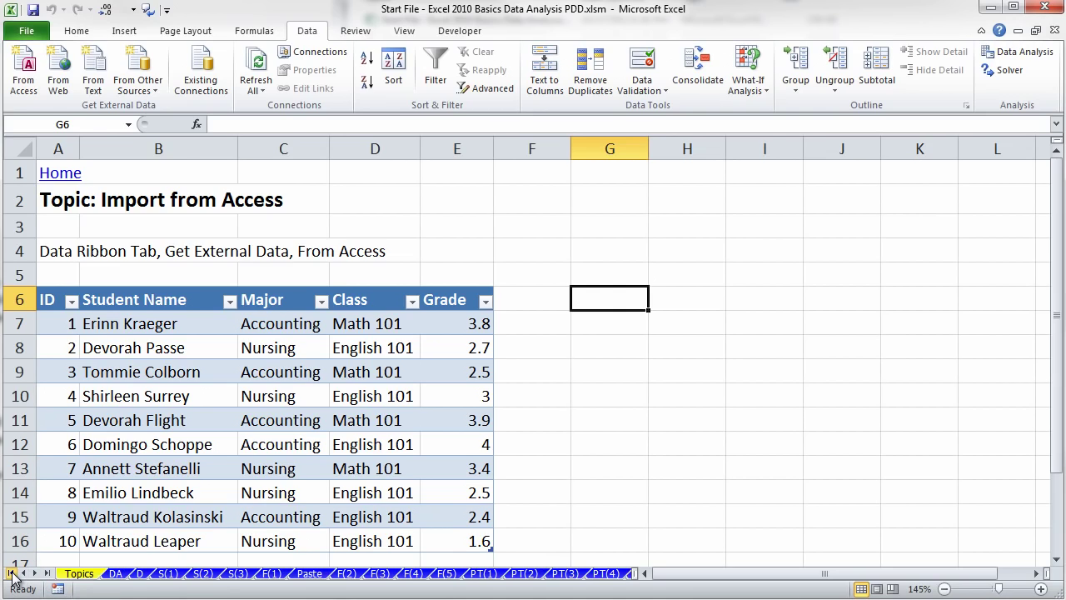
{"action": "left_click", "coordinate": [78, 573]}
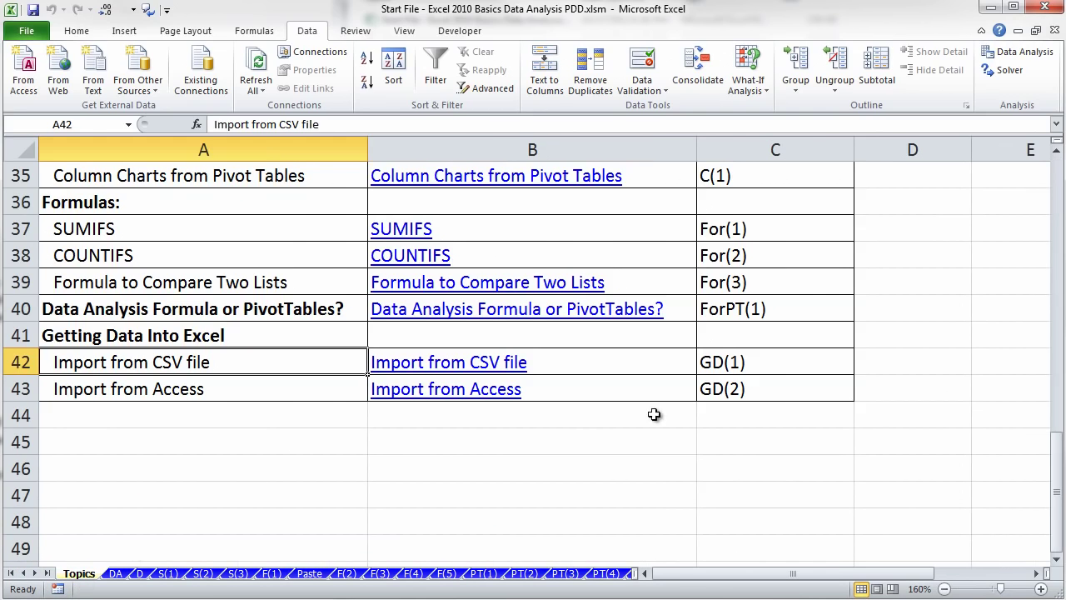
{"action": "scroll", "coordinate": [753, 405], "scroll_direction": "up", "scroll_amount": 4}
{"action": "scroll", "coordinate": [757, 416], "scroll_direction": "up", "scroll_amount": 5}
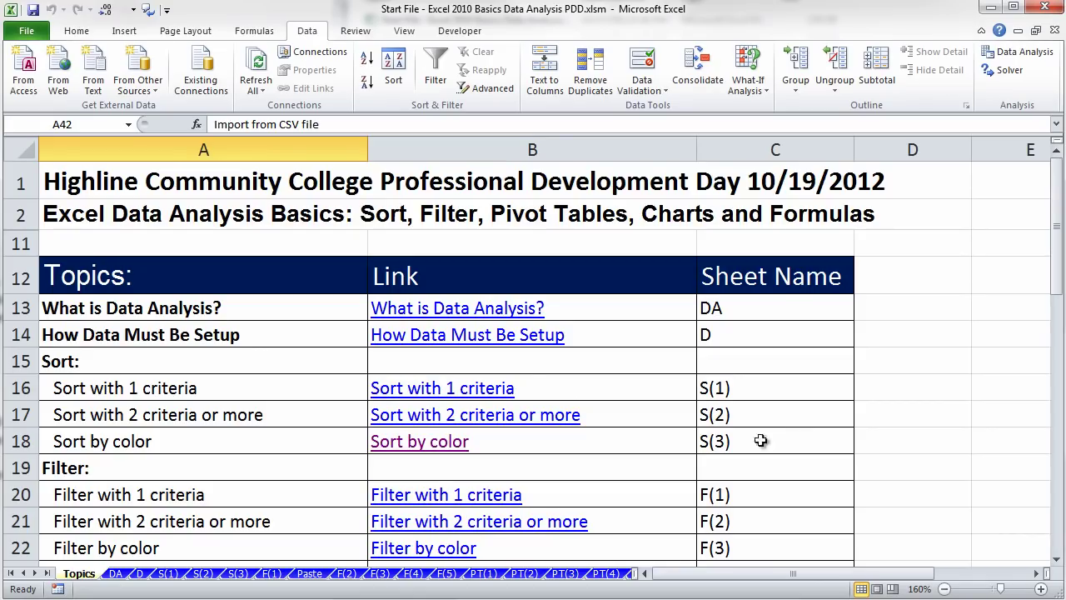
{"action": "scroll", "coordinate": [358, 373], "scroll_direction": "down", "scroll_amount": 4}
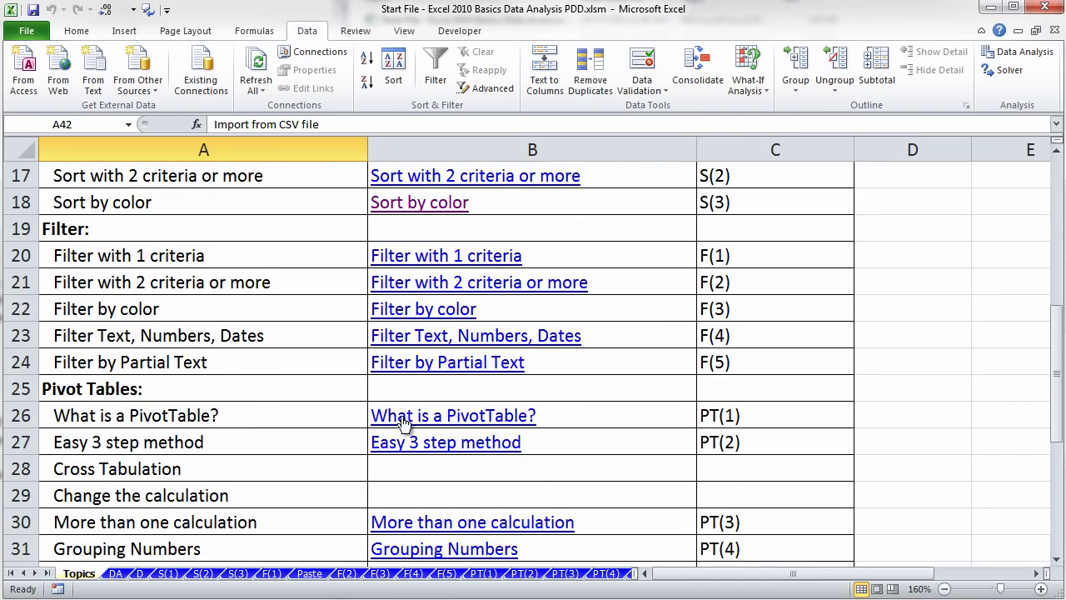